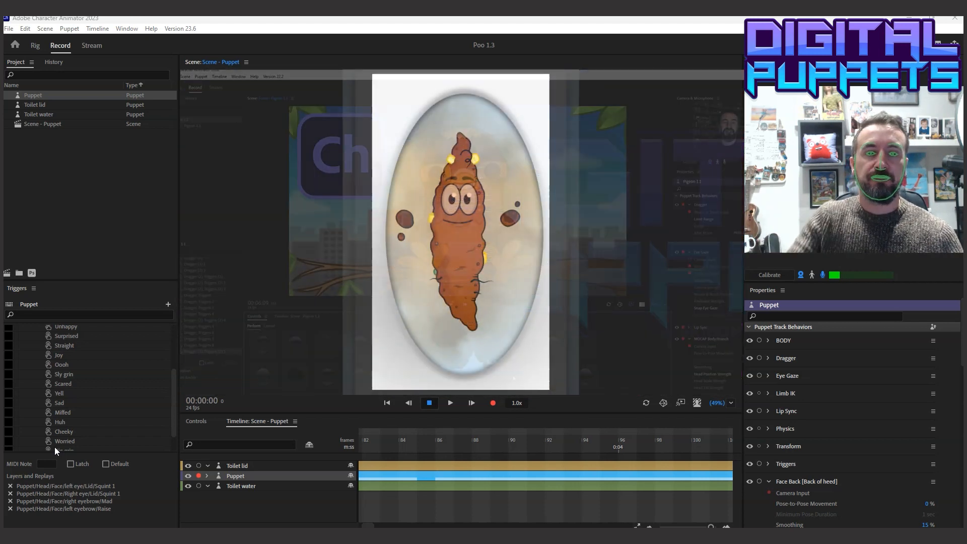
# Arm the puppet's track behaviors for recording and test its live response at several points around the scene
pyautogui.click(759, 341)
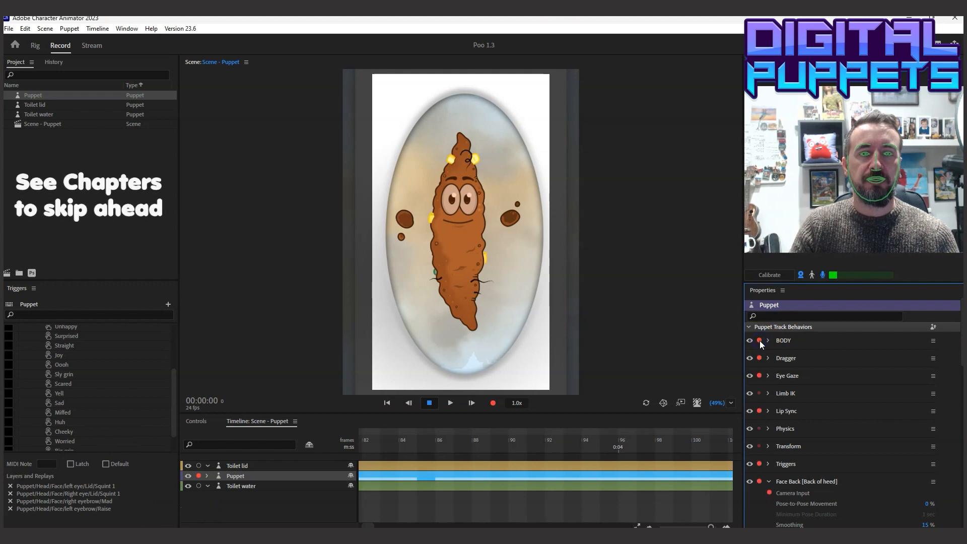
pyautogui.click(531, 245)
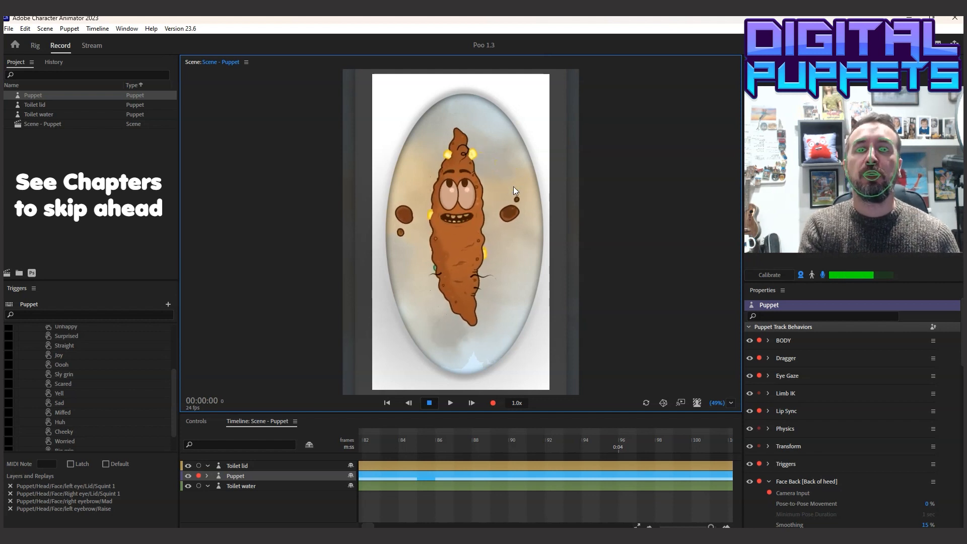
pyautogui.click(519, 108)
pyautogui.click(365, 311)
pyautogui.click(655, 257)
pyautogui.click(585, 322)
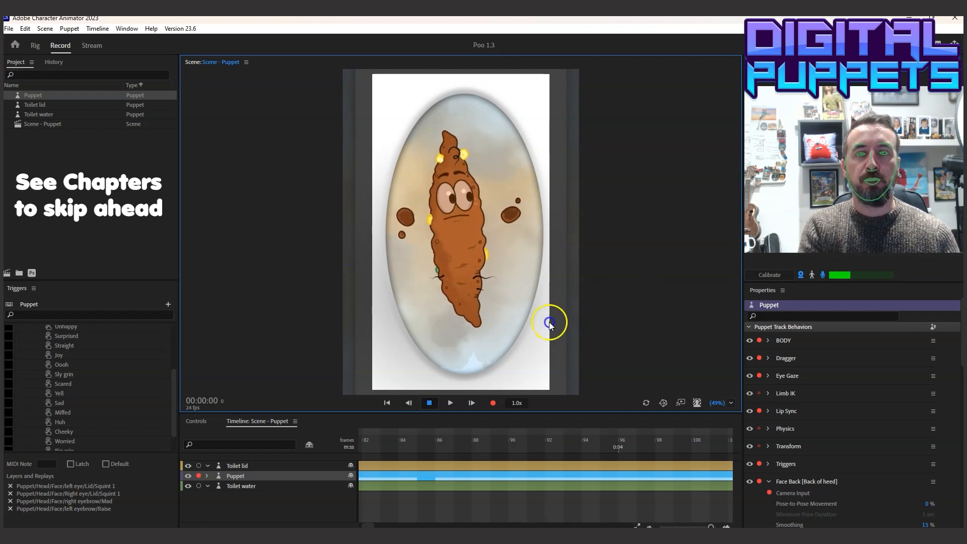
pyautogui.click(284, 178)
pyautogui.click(279, 276)
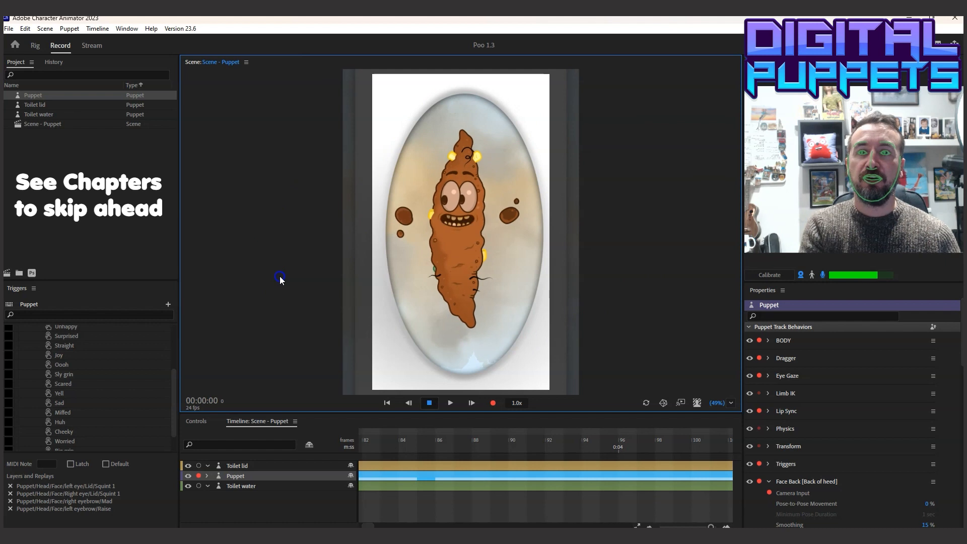
# Show the puppet's trigger controls from the first row and turn off the microphone input
pyautogui.click(196, 421)
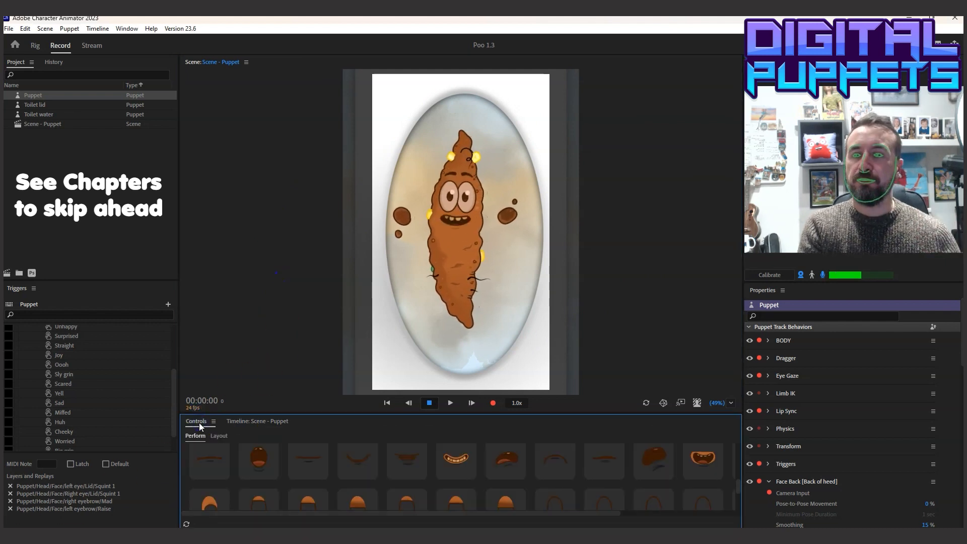
pyautogui.moveTo(737, 483); pyautogui.dragTo(741, 437)
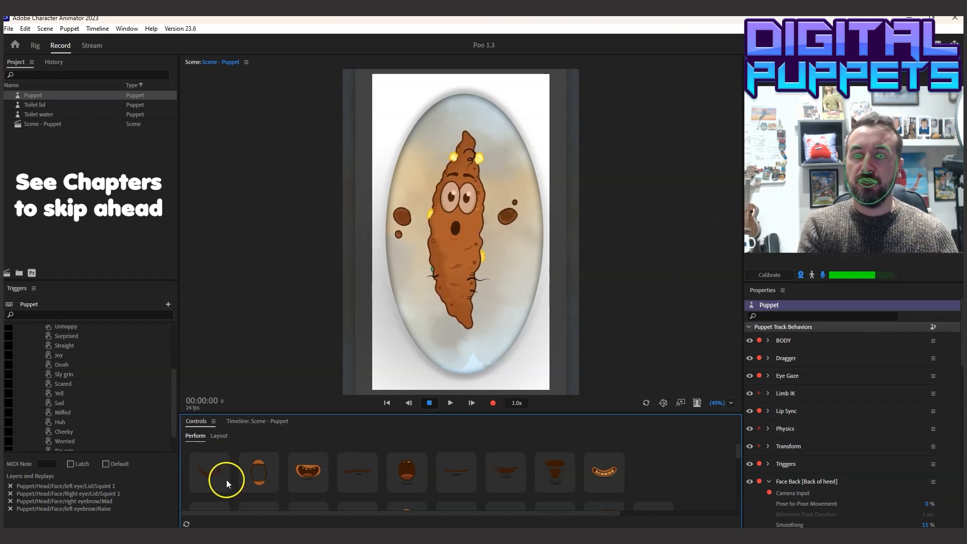
pyautogui.click(822, 272)
# Preview the facial expression triggers in the first row of mouth controls on the puppet, one after another
pyautogui.click(204, 472)
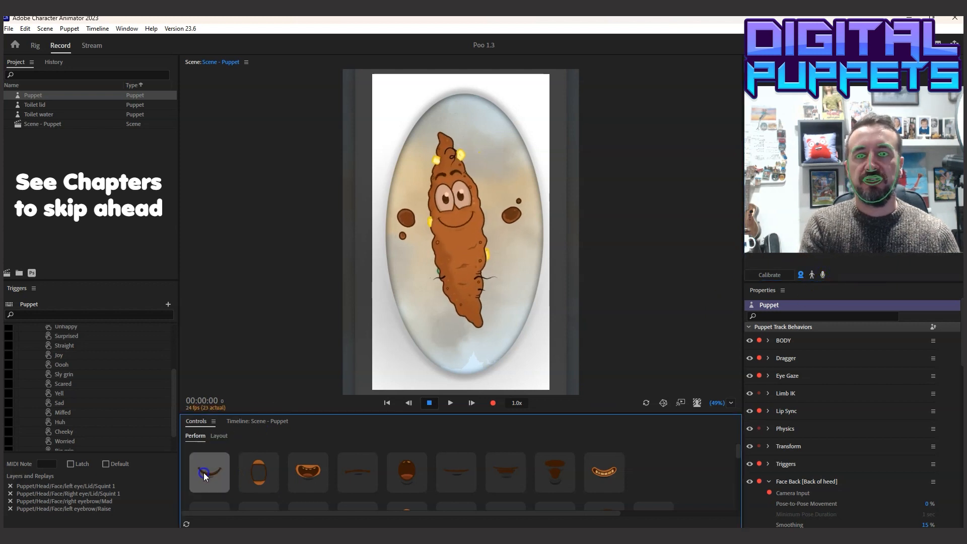
pyautogui.click(271, 465)
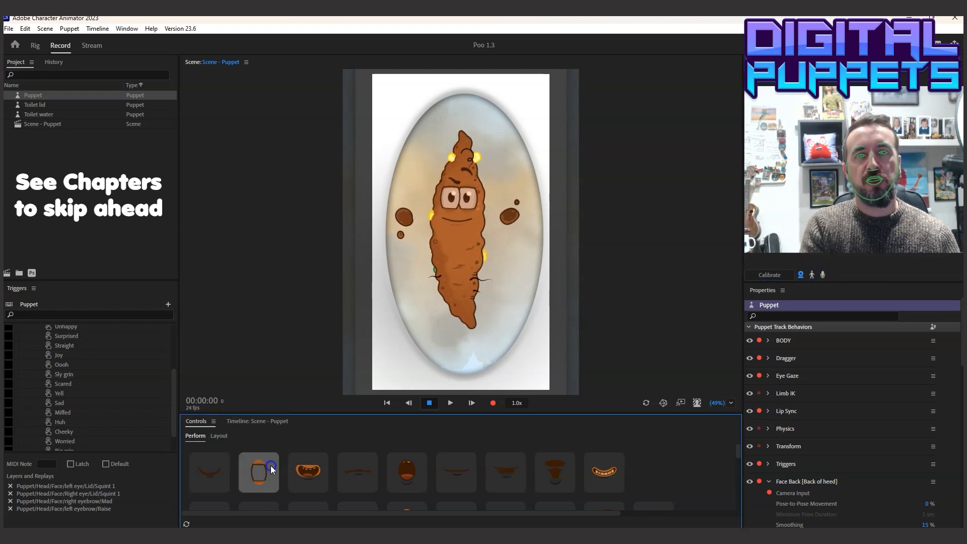
pyautogui.click(306, 467)
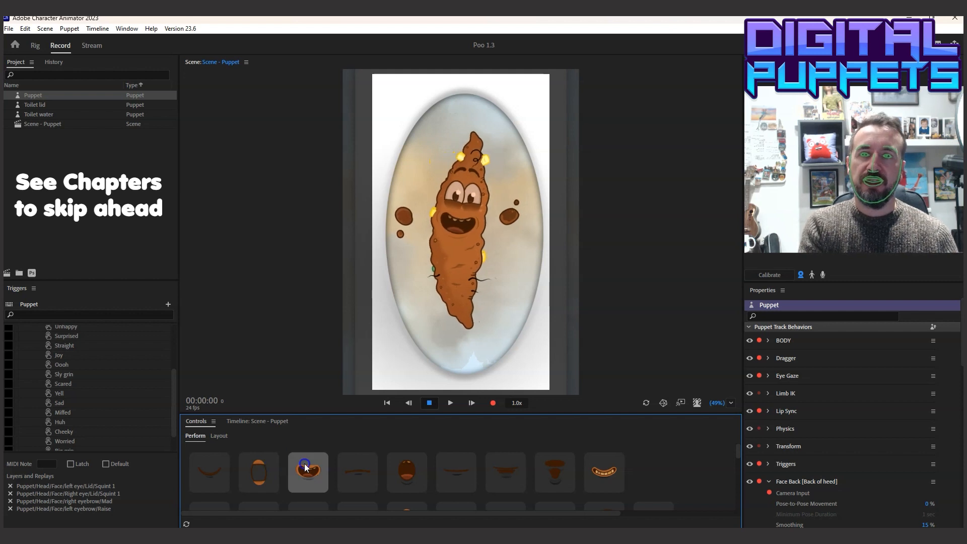
pyautogui.click(355, 470)
pyautogui.click(399, 467)
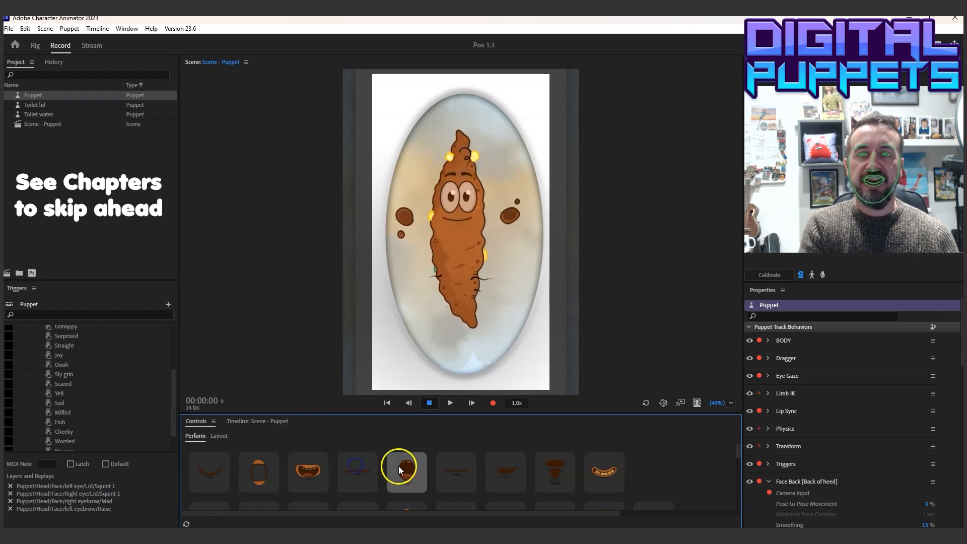
pyautogui.click(453, 468)
pyautogui.click(501, 469)
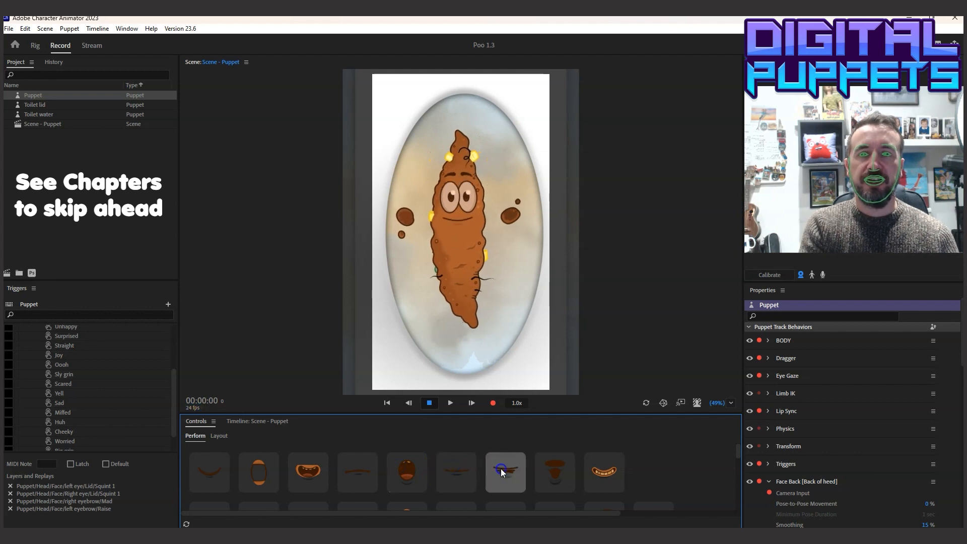
pyautogui.click(501, 470)
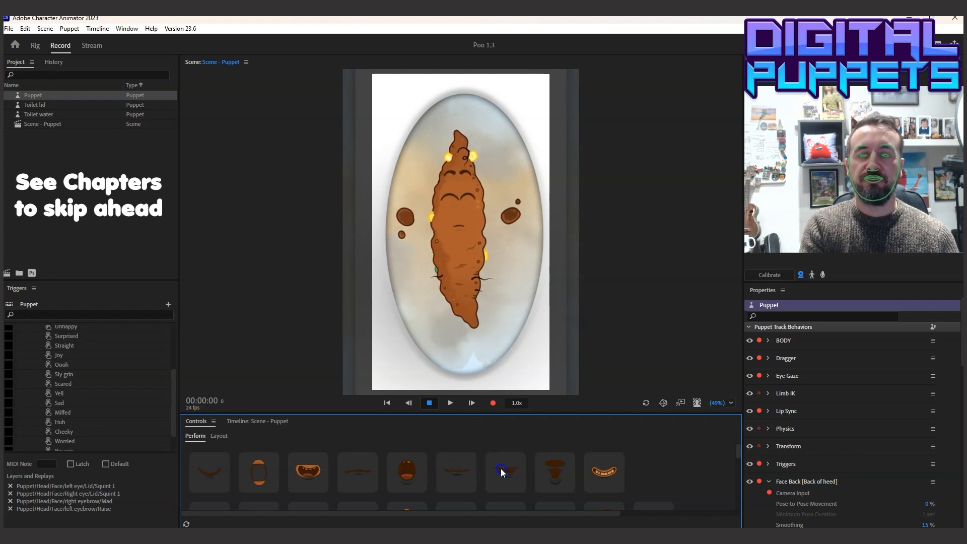
pyautogui.click(556, 474)
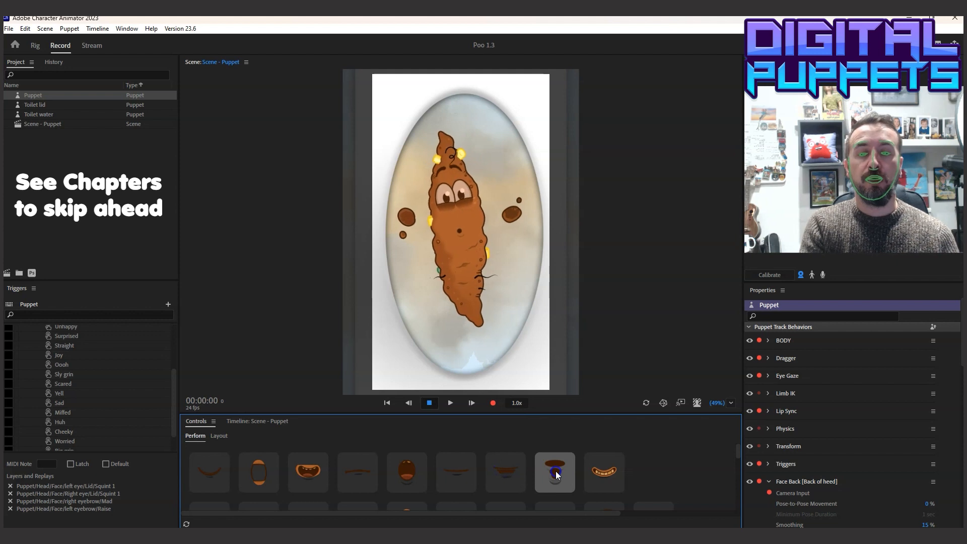
pyautogui.click(603, 473)
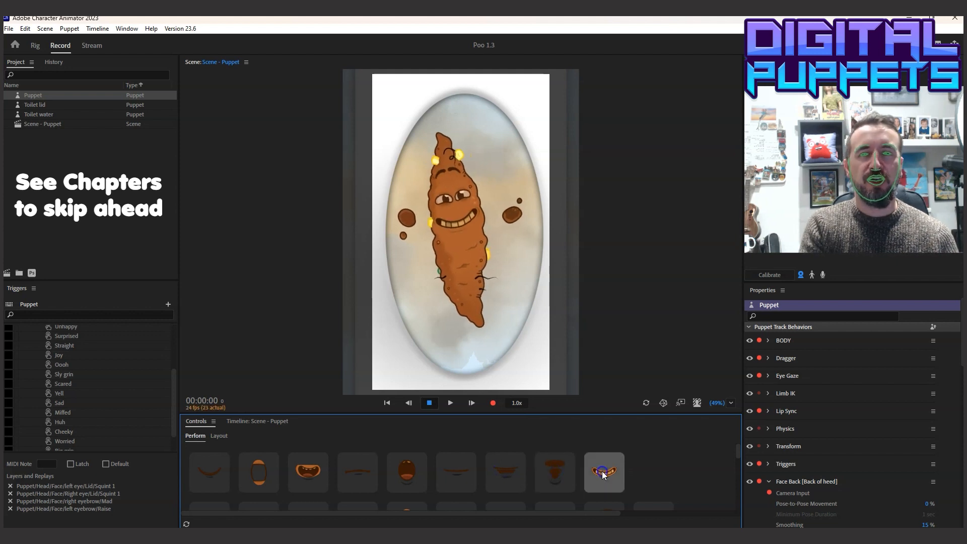
# Preview the facial expression triggers in the second row of mouth controls on the puppet
pyautogui.scroll(-2, 602, 470)
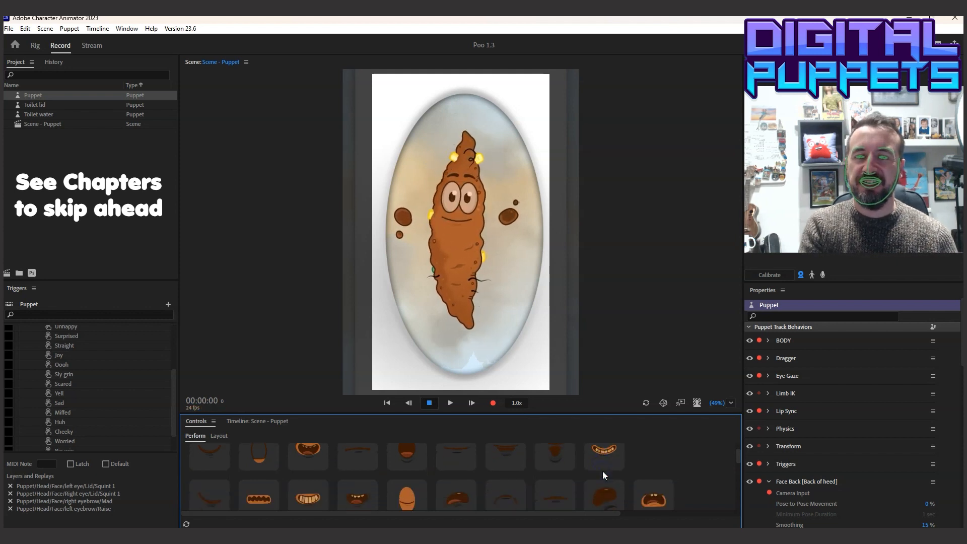
pyautogui.click(210, 486)
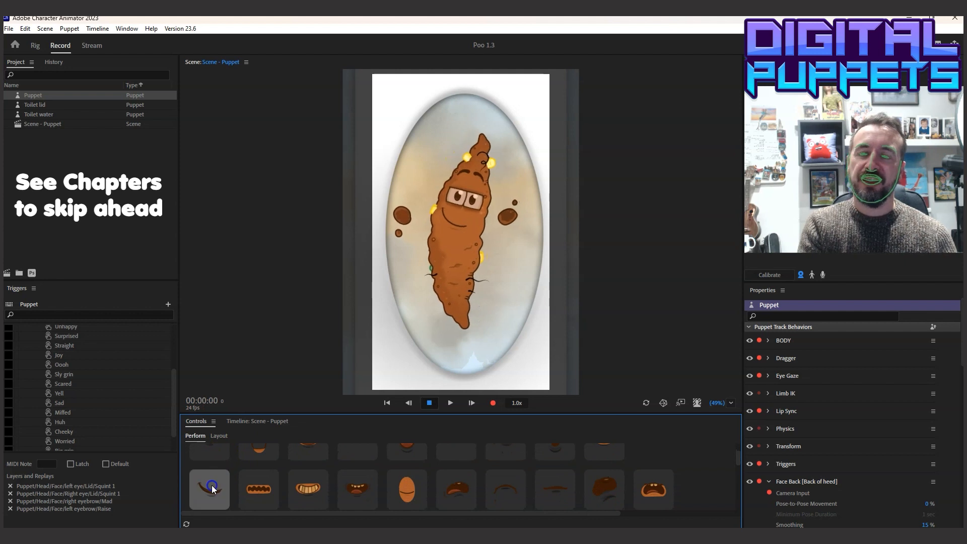
pyautogui.click(253, 488)
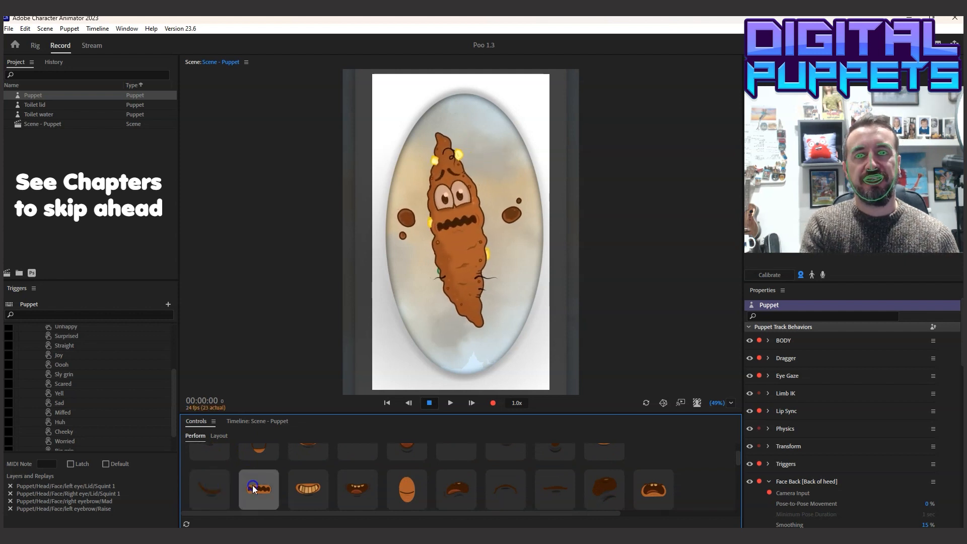
pyautogui.click(305, 485)
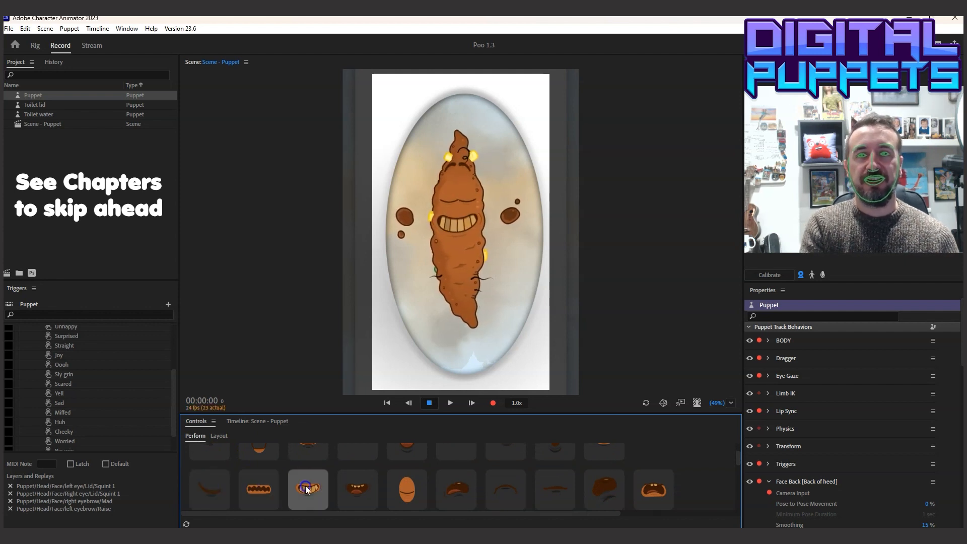
pyautogui.click(355, 489)
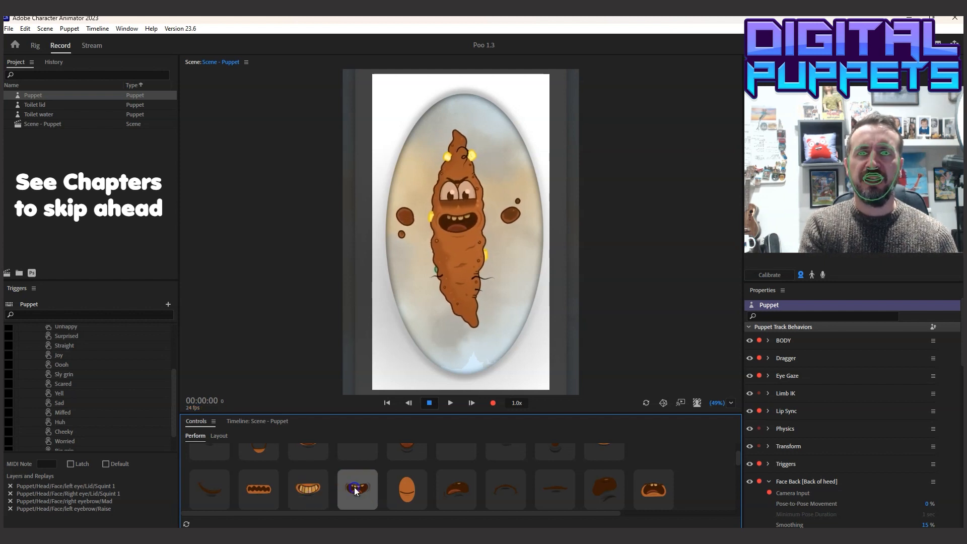
pyautogui.click(406, 489)
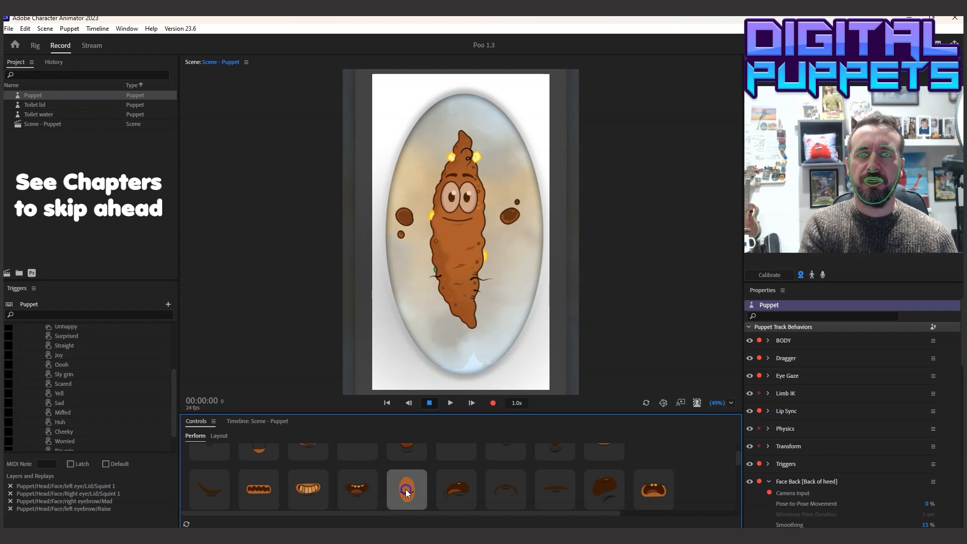
pyautogui.click(453, 489)
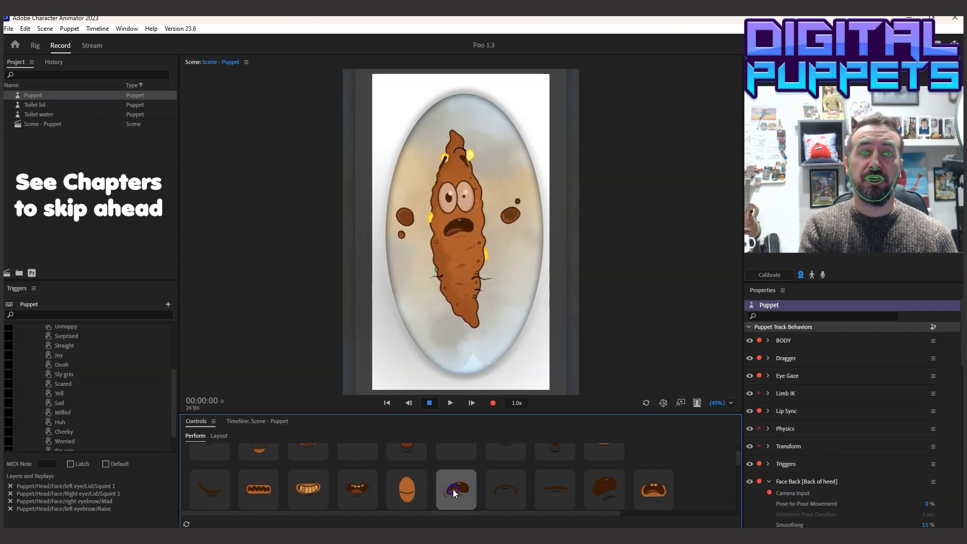
pyautogui.click(501, 492)
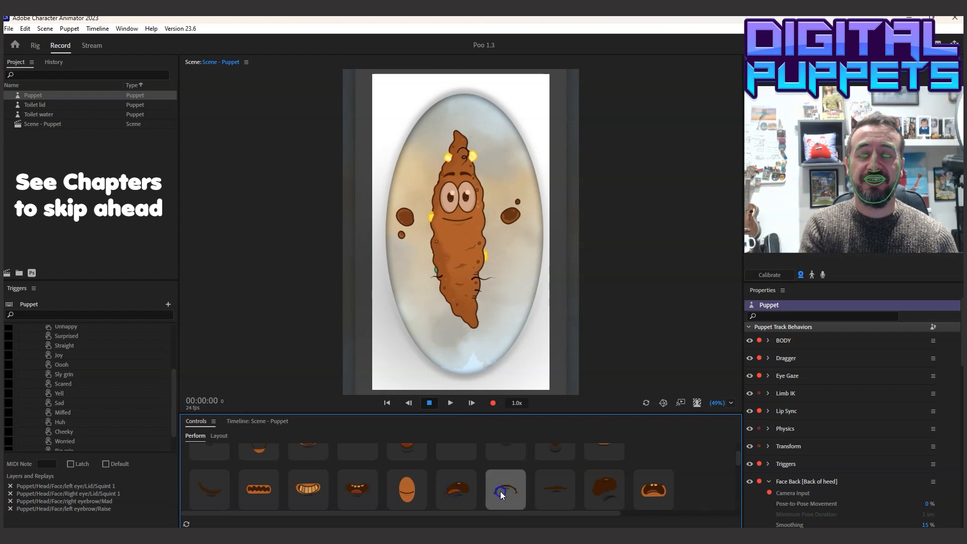
pyautogui.click(552, 494)
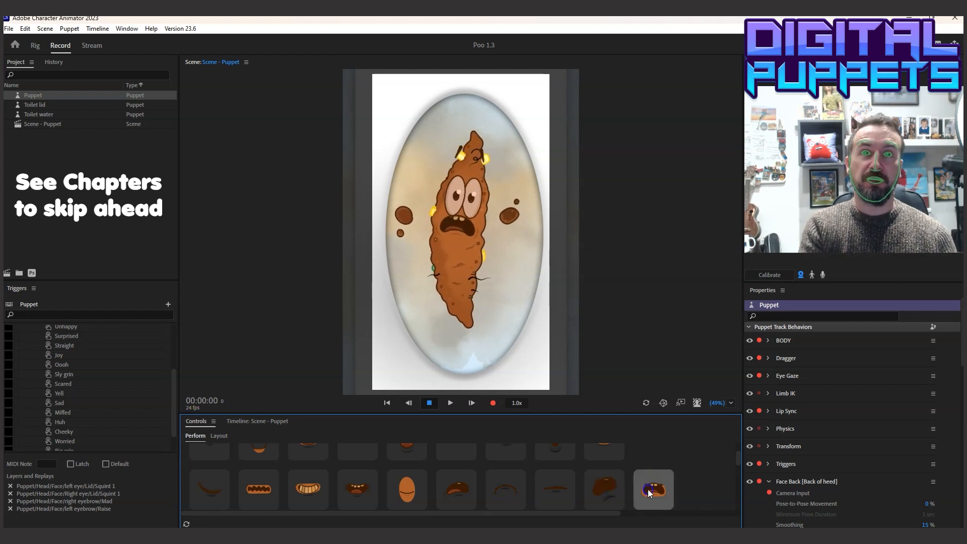
# Test the puppet's draggable hand and preview the Double low, middle, high, belly, face and hips and Point Left replays
pyautogui.click(409, 218)
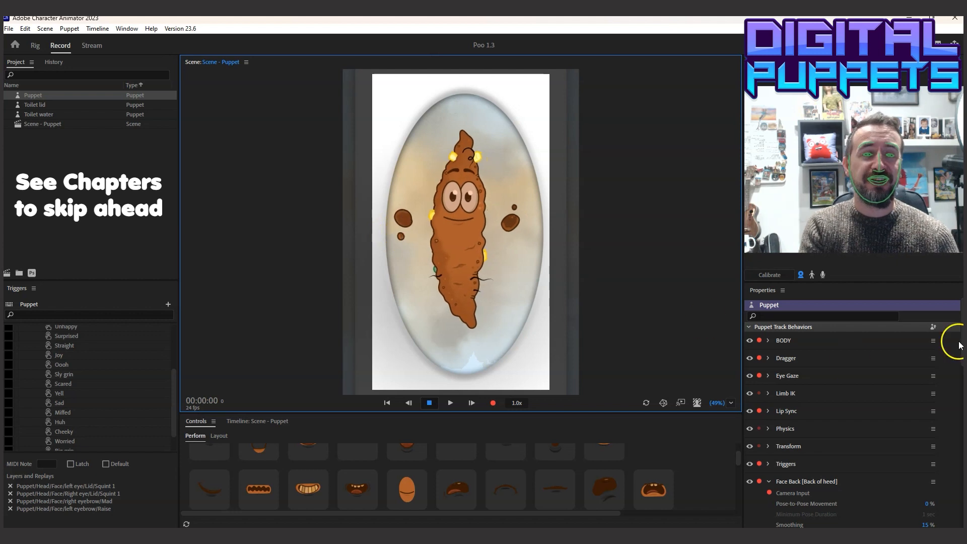
pyautogui.scroll(-10, 952, 348)
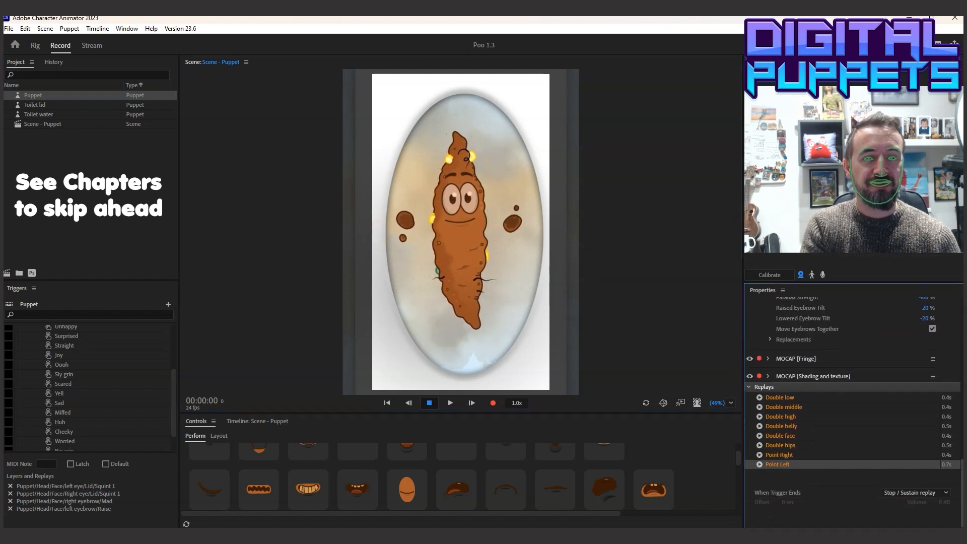
pyautogui.click(759, 397)
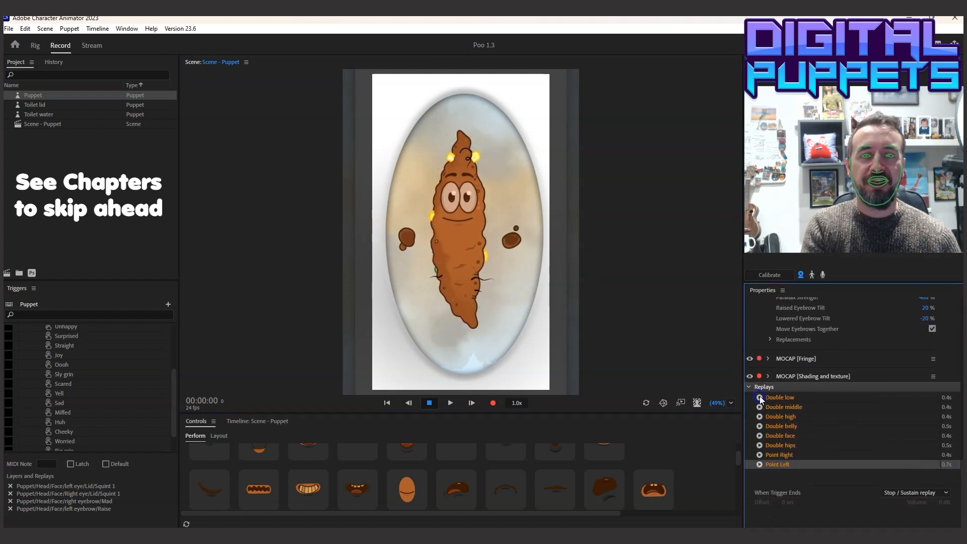
pyautogui.click(759, 407)
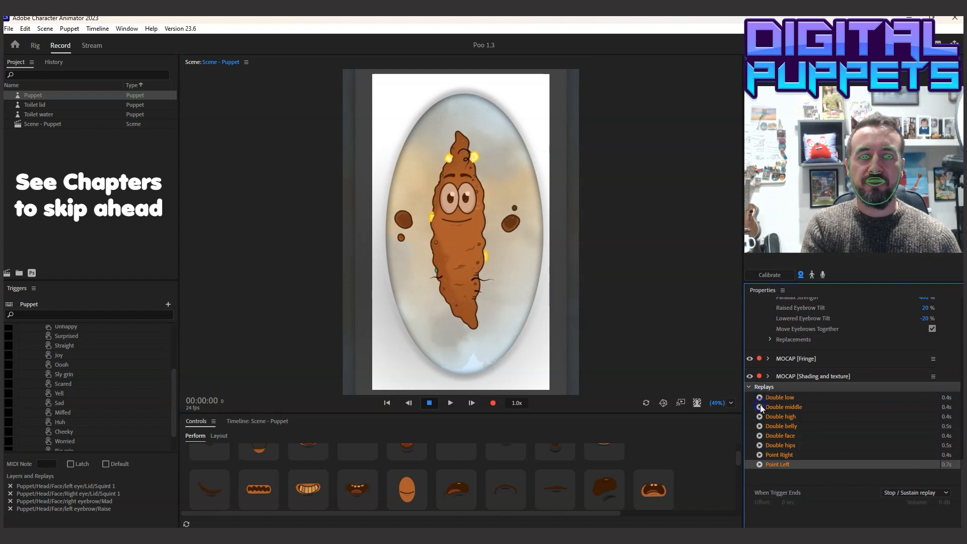
pyautogui.click(760, 407)
pyautogui.click(760, 417)
pyautogui.click(760, 426)
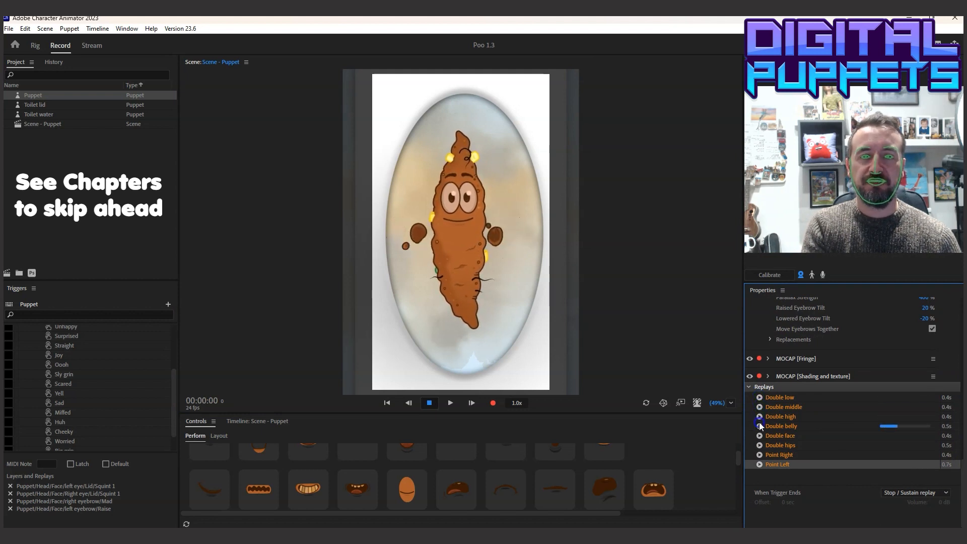
pyautogui.click(759, 436)
pyautogui.click(759, 445)
pyautogui.click(759, 464)
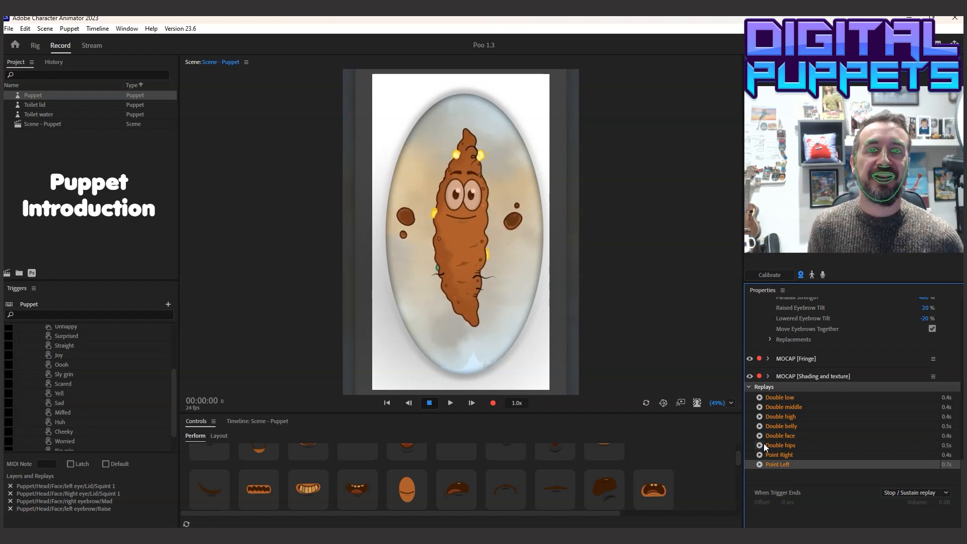
pyautogui.click(490, 517)
pyautogui.click(47, 507)
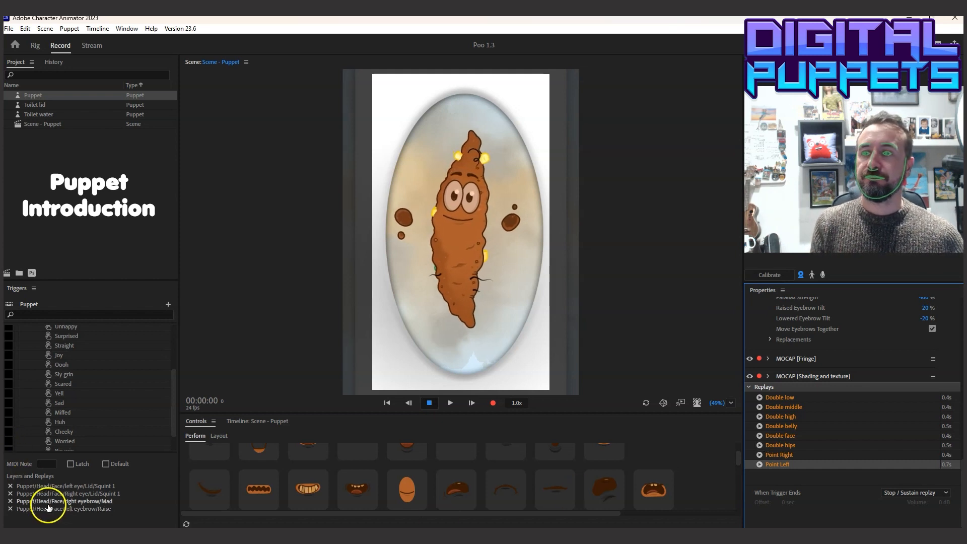
pyautogui.click(230, 364)
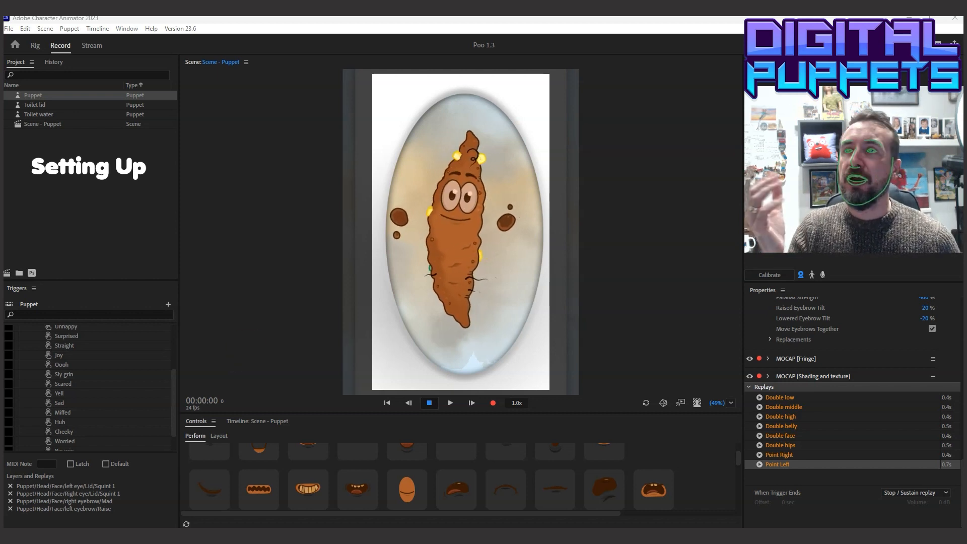
# Import the audio file "Ghost in rehab joke WITH CHANGER" into the project and play it back
pyautogui.click(9, 29)
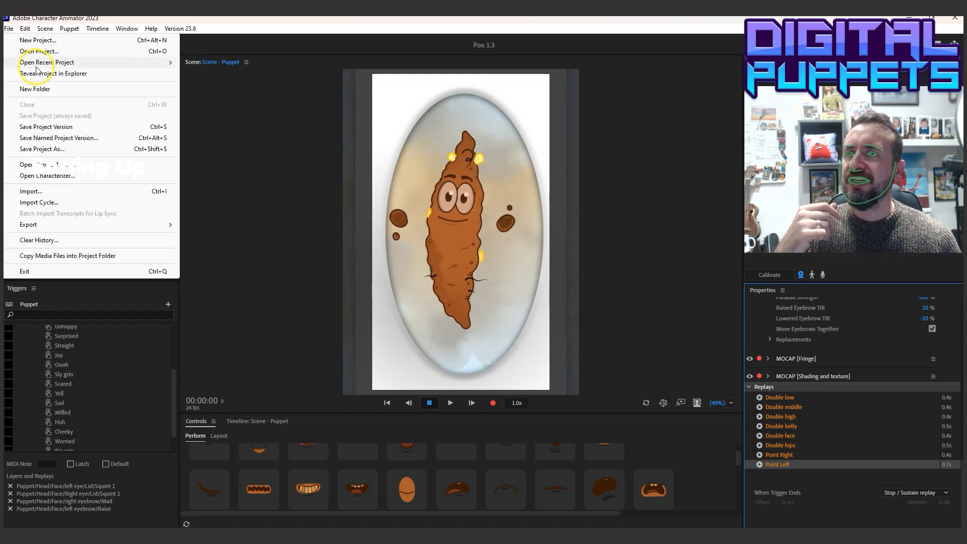
pyautogui.click(42, 192)
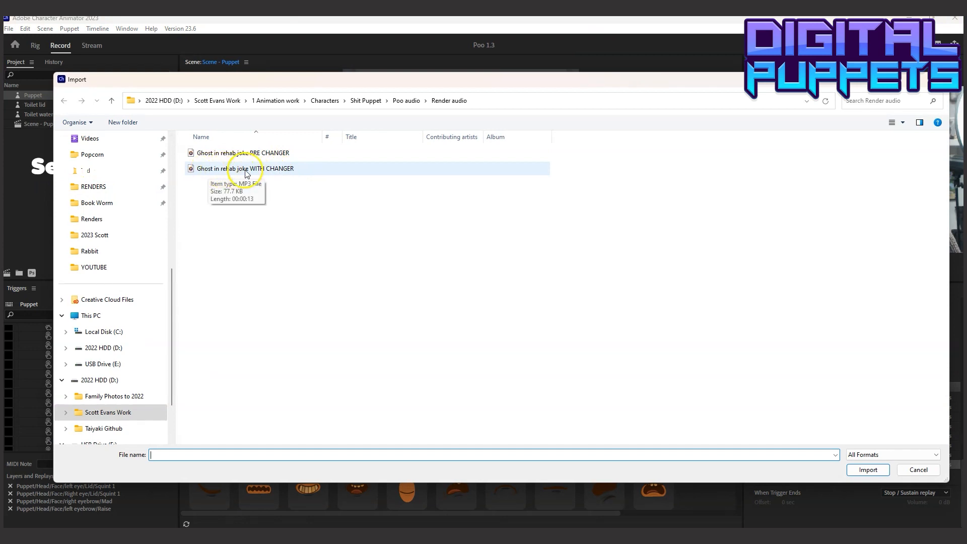
pyautogui.click(261, 169)
pyautogui.click(860, 469)
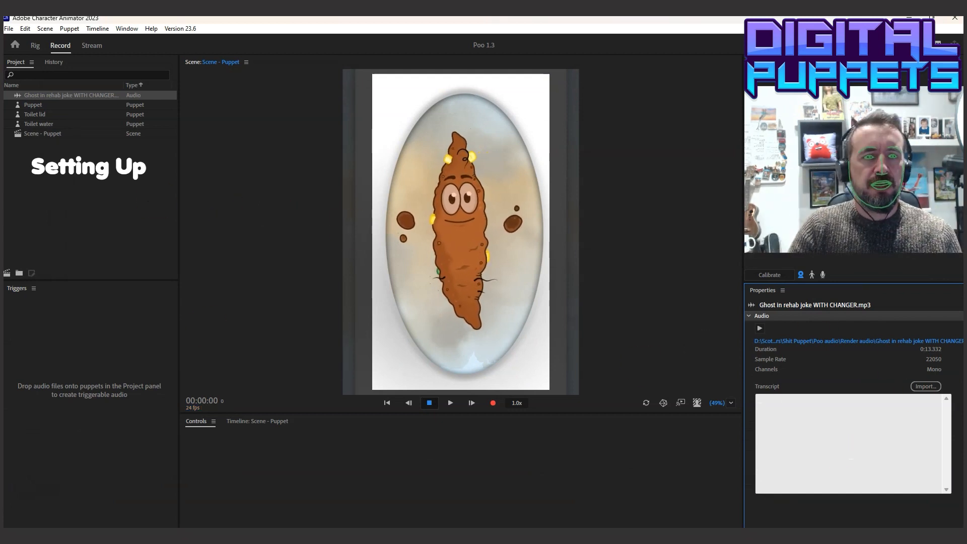
pyautogui.click(759, 328)
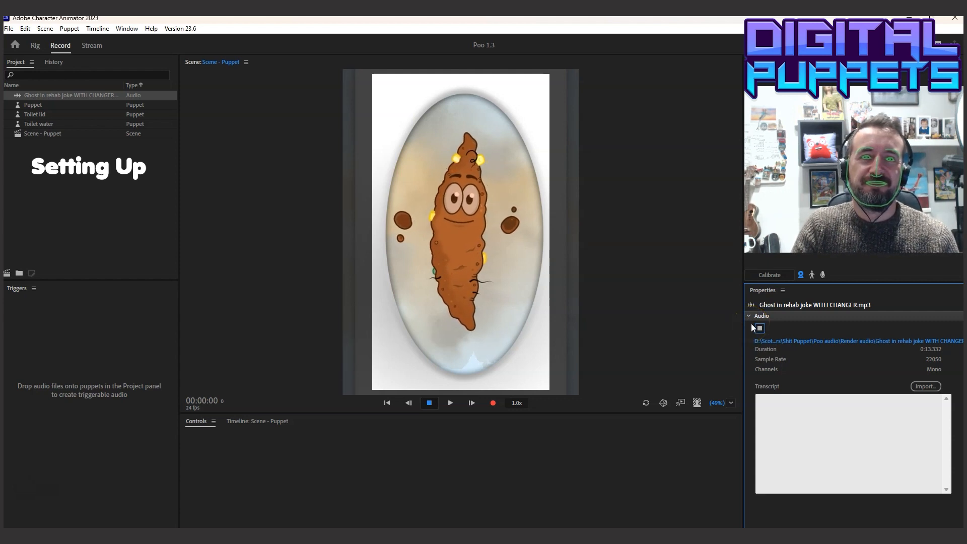
# Dock the Controls panel in its own area above the timeline and show the controls of the Puppet track
pyautogui.click(197, 424)
pyautogui.moveTo(197, 424); pyautogui.dragTo(258, 397)
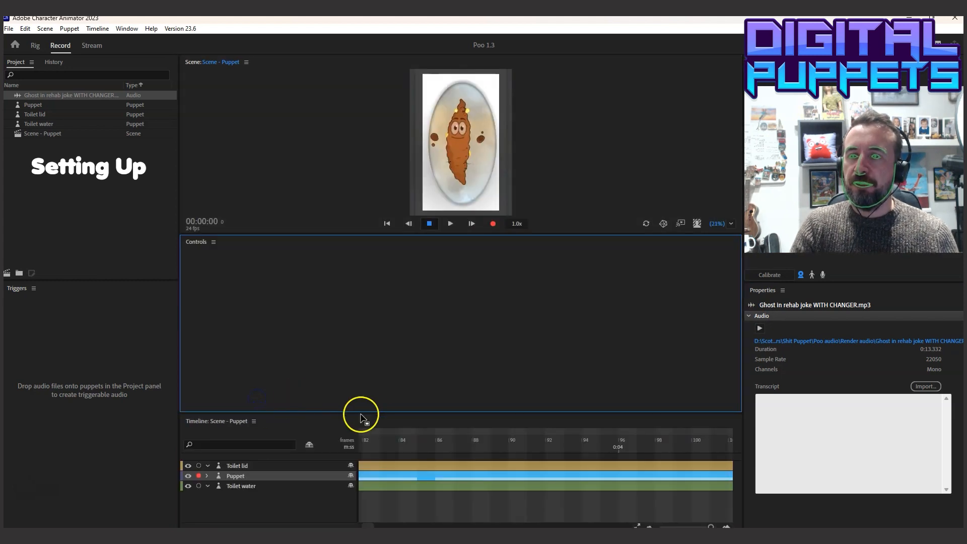
pyautogui.moveTo(361, 412); pyautogui.dragTo(361, 316)
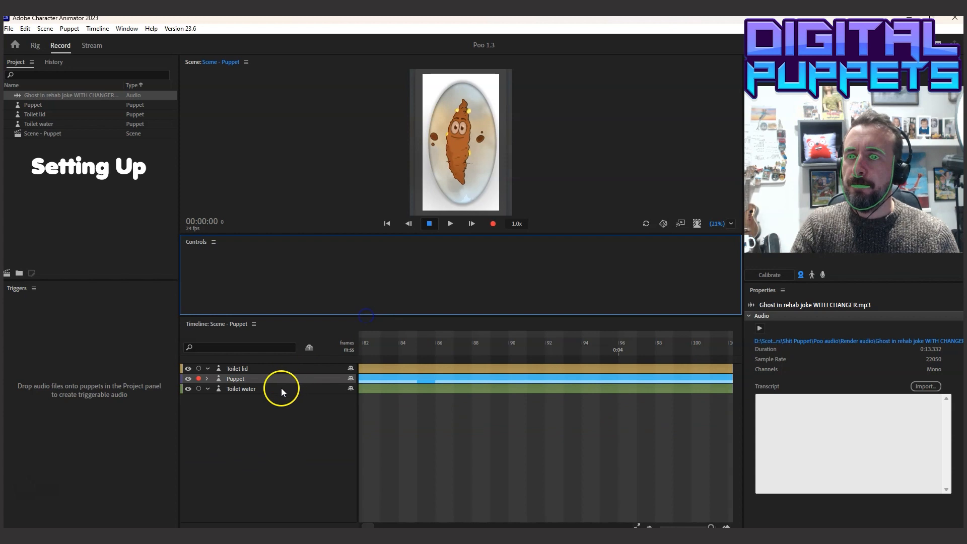
pyautogui.moveTo(442, 315); pyautogui.dragTo(447, 349)
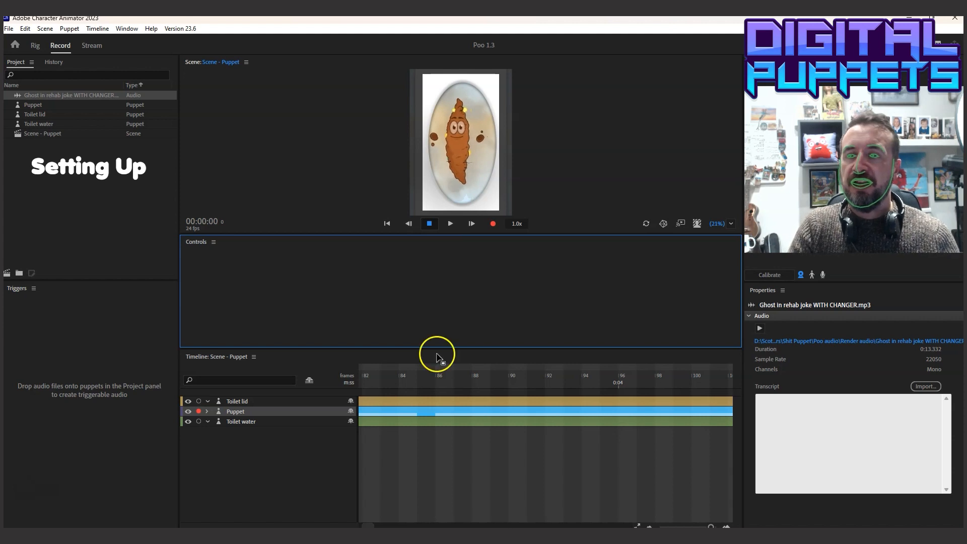
pyautogui.click(224, 413)
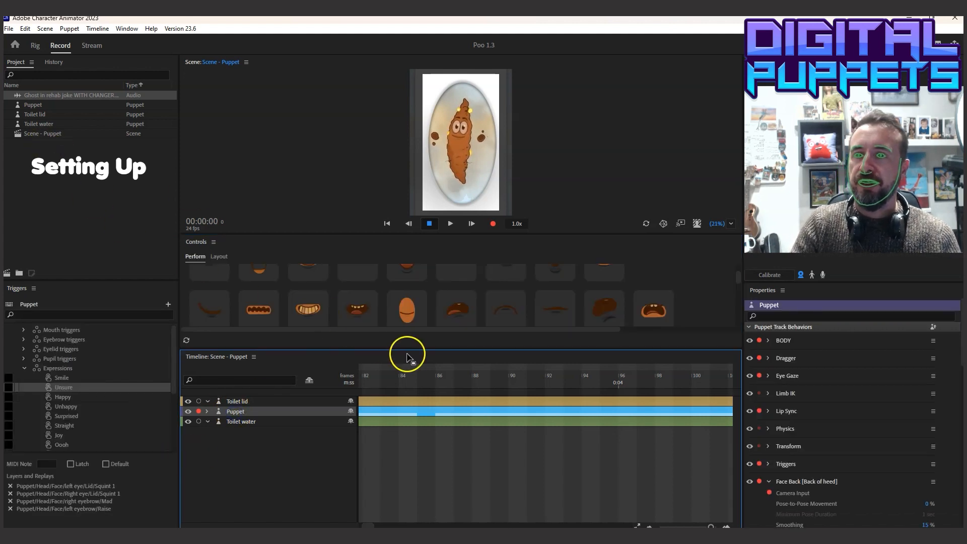
# Record a puppet performance in the scene while firing mouth, eyelid and eyebrow triggers from an enlarged set of controls
pyautogui.click(494, 225)
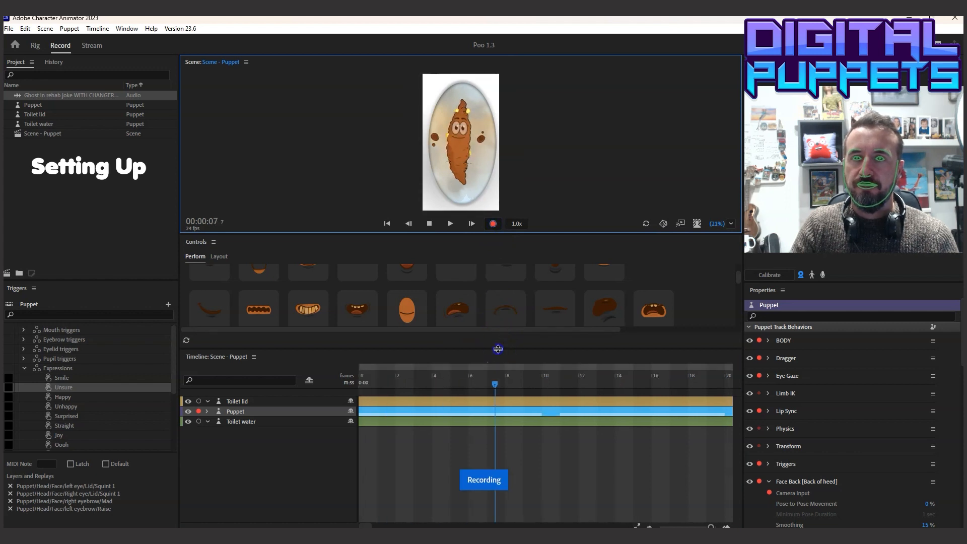
pyautogui.moveTo(497, 348); pyautogui.dragTo(495, 444)
pyautogui.click(261, 289)
pyautogui.scroll(-2, 330, 367)
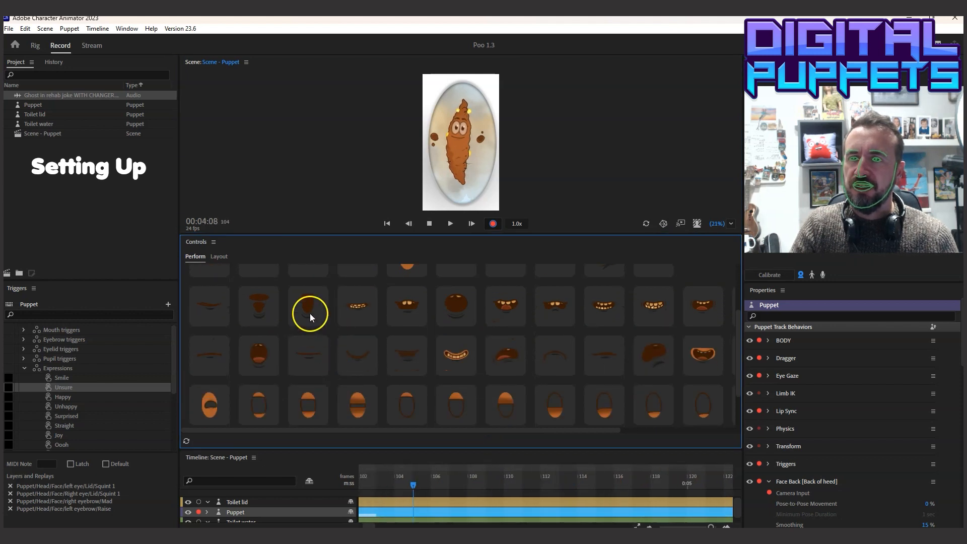
pyautogui.scroll(-2, 368, 364)
pyautogui.click(361, 339)
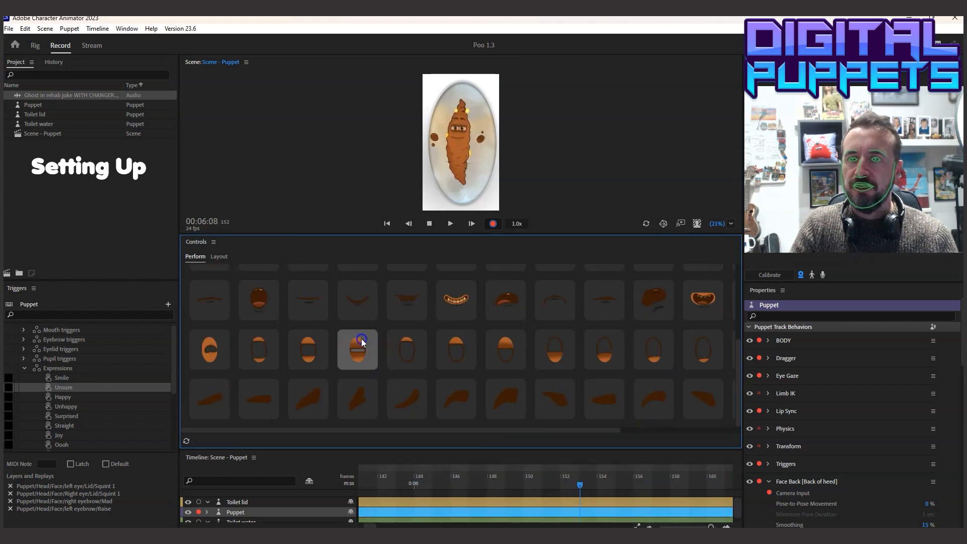
pyautogui.click(356, 399)
pyautogui.click(409, 397)
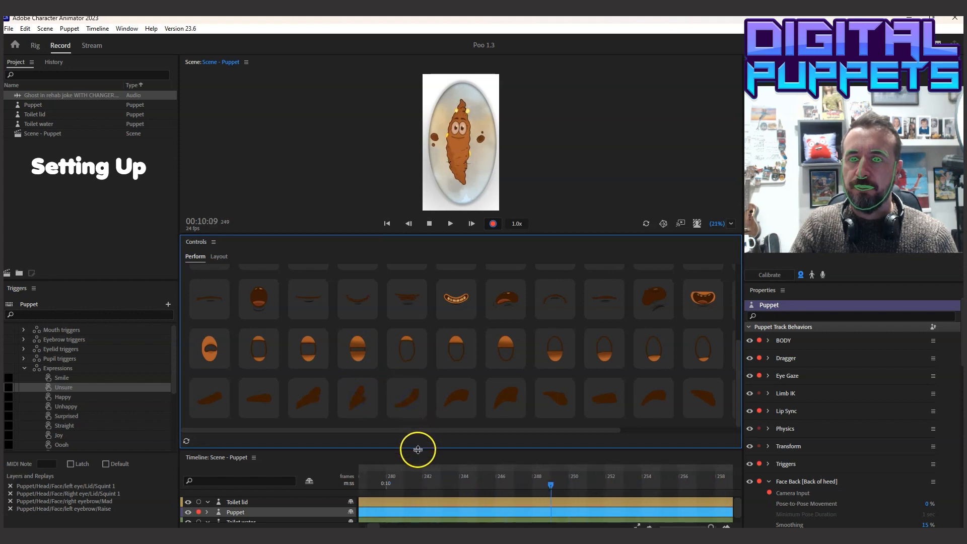
# Remove the separate Controls panel from above the timeline and stop the recording
pyautogui.moveTo(418, 448); pyautogui.dragTo(418, 412)
pyautogui.click(352, 264)
pyautogui.moveTo(352, 265); pyautogui.dragTo(328, 440)
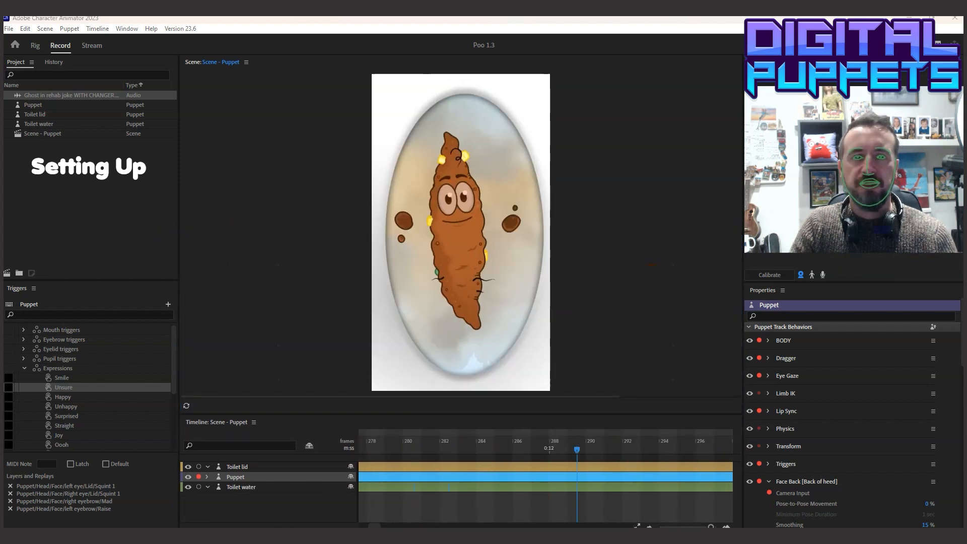
pyautogui.click(431, 404)
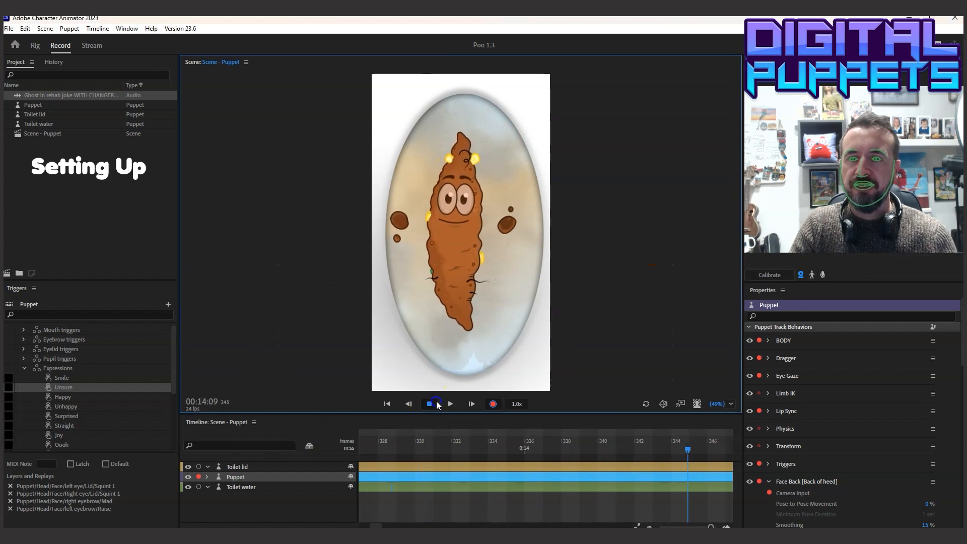
# Enlarge the timeline, expand the Puppet track and show the start of its recorded takes zoomed out
pyautogui.moveTo(427, 413); pyautogui.dragTo(432, 256)
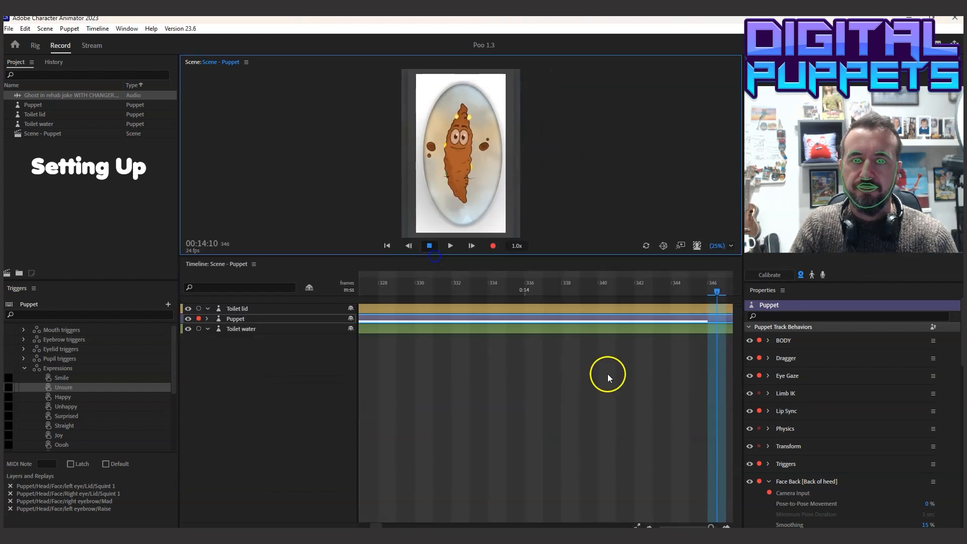
pyautogui.click(207, 318)
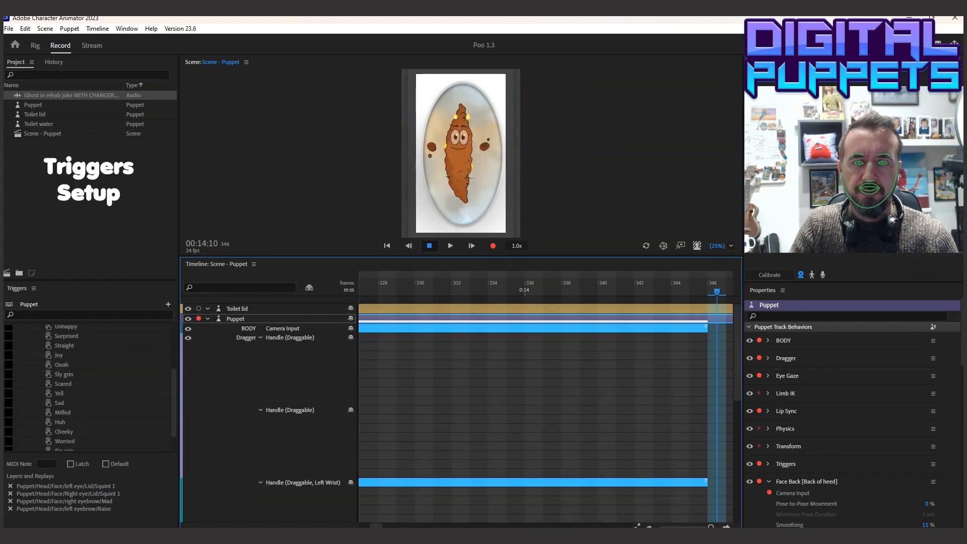
pyautogui.moveTo(711, 527); pyautogui.dragTo(691, 522)
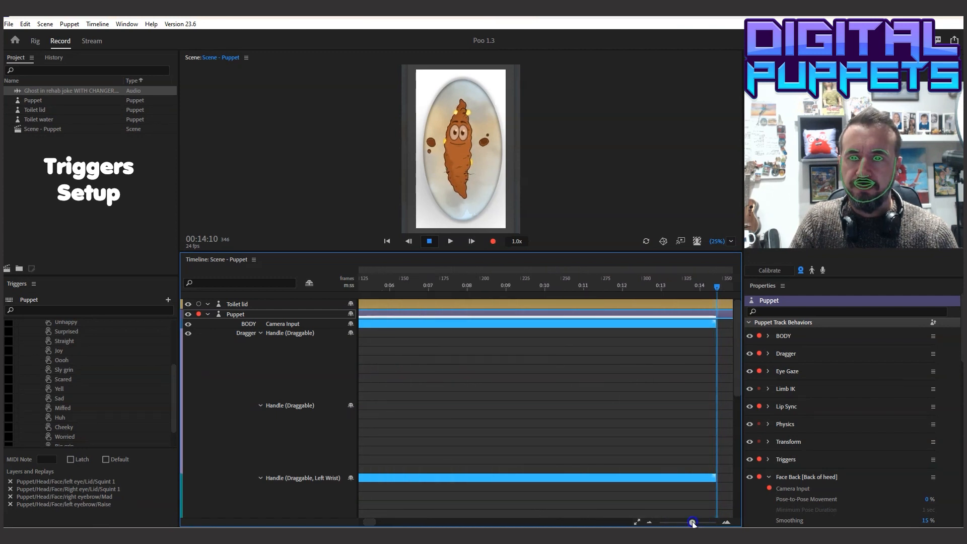
pyautogui.moveTo(377, 516); pyautogui.dragTo(343, 523)
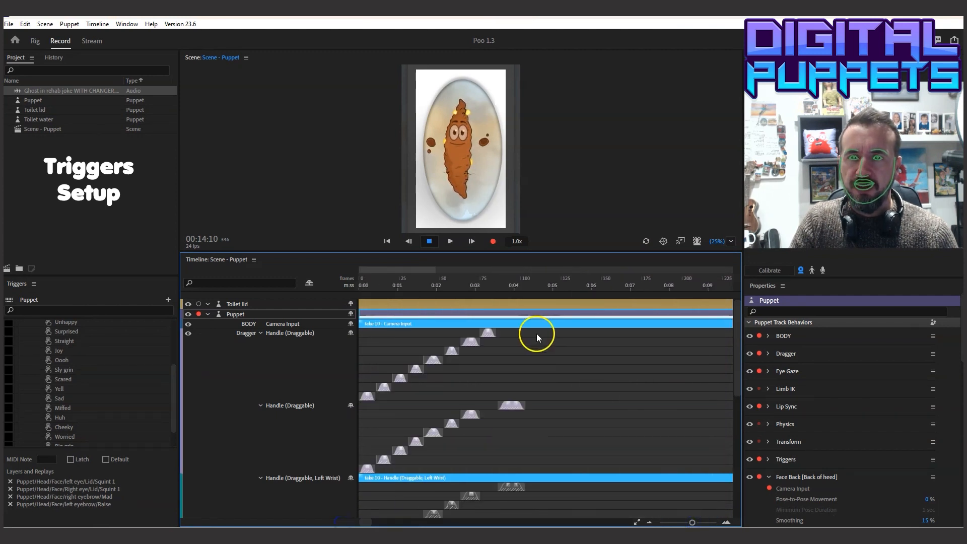
pyautogui.moveTo(542, 333); pyautogui.dragTo(343, 479)
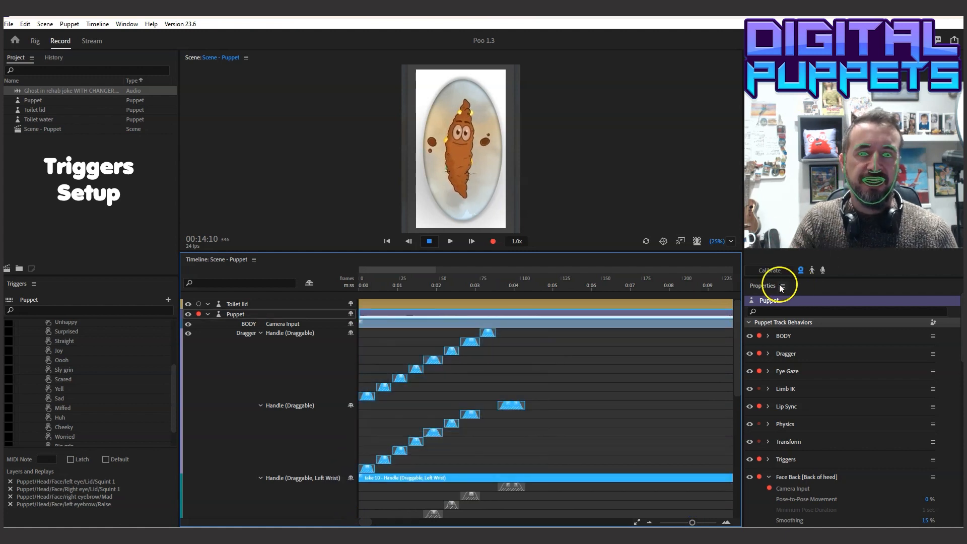
pyautogui.click(594, 349)
pyautogui.click(536, 332)
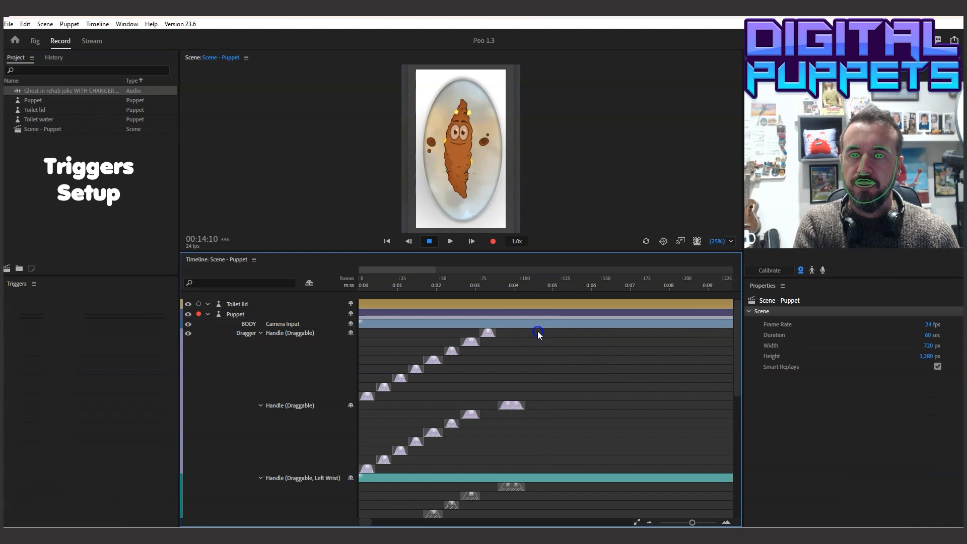
pyautogui.click(97, 24)
pyautogui.click(587, 366)
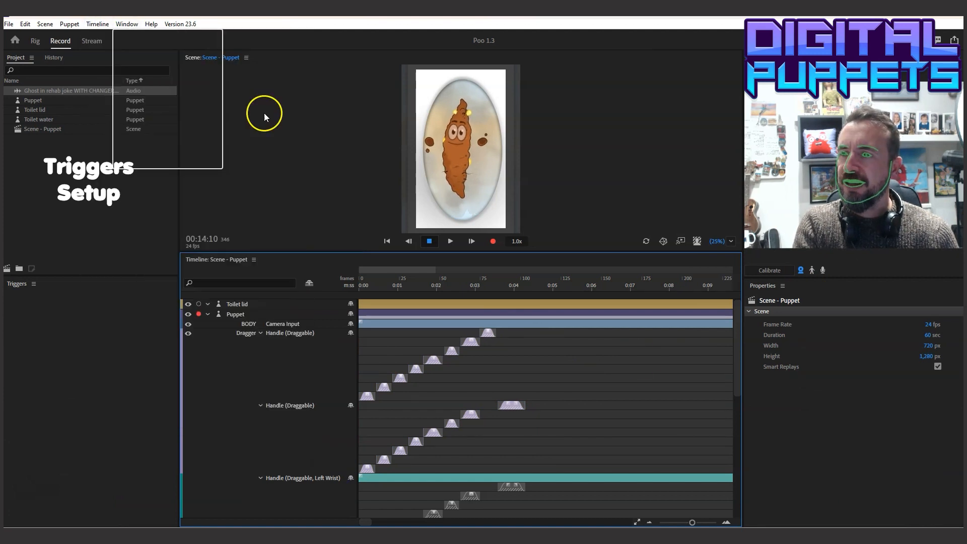
# Delete the dragger replay clips from the two Handle tracks and from the Left Wrist and Right Wrist tracks
pyautogui.moveTo(536, 331); pyautogui.dragTo(376, 447)
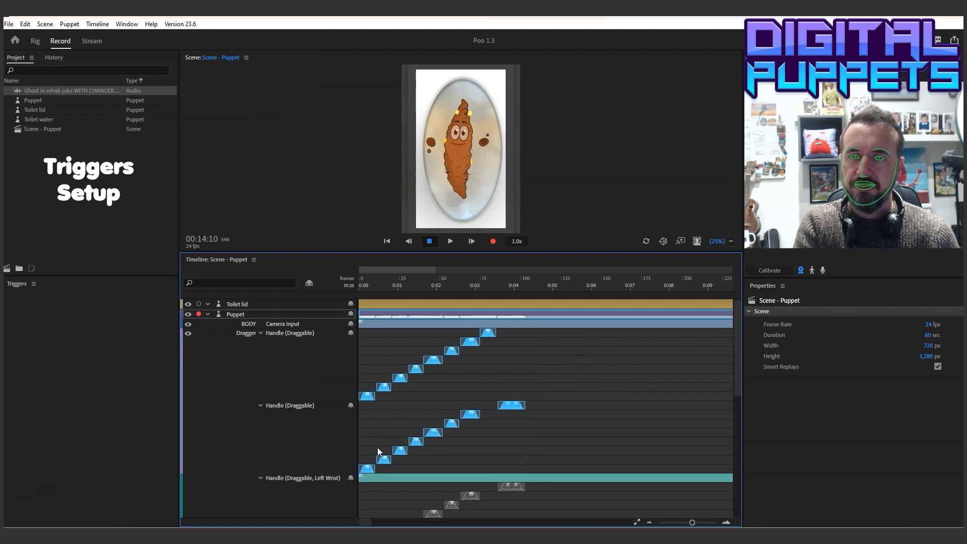
pyautogui.press('Delete')
pyautogui.moveTo(543, 347); pyautogui.dragTo(360, 416)
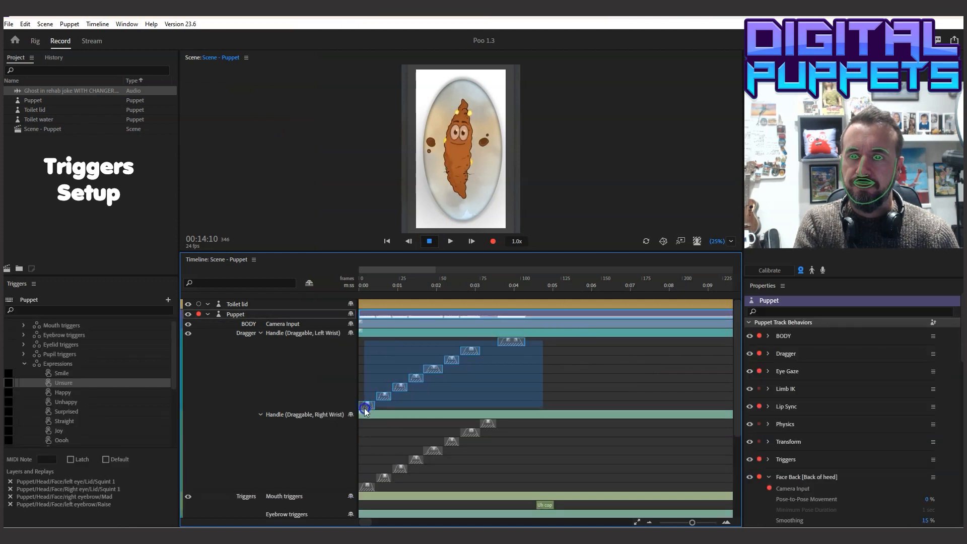
pyautogui.press('Delete')
pyautogui.moveTo(509, 347); pyautogui.dragTo(360, 420)
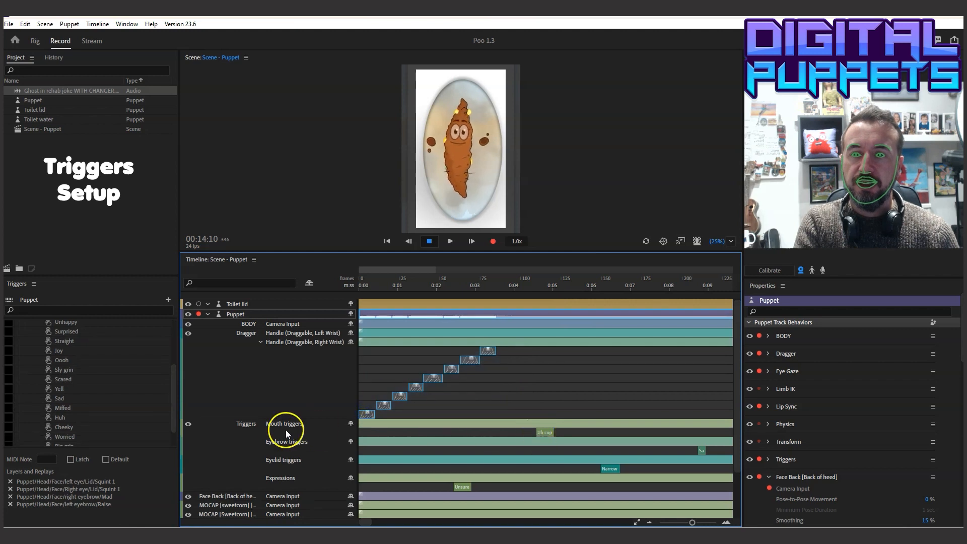
pyautogui.press('Delete')
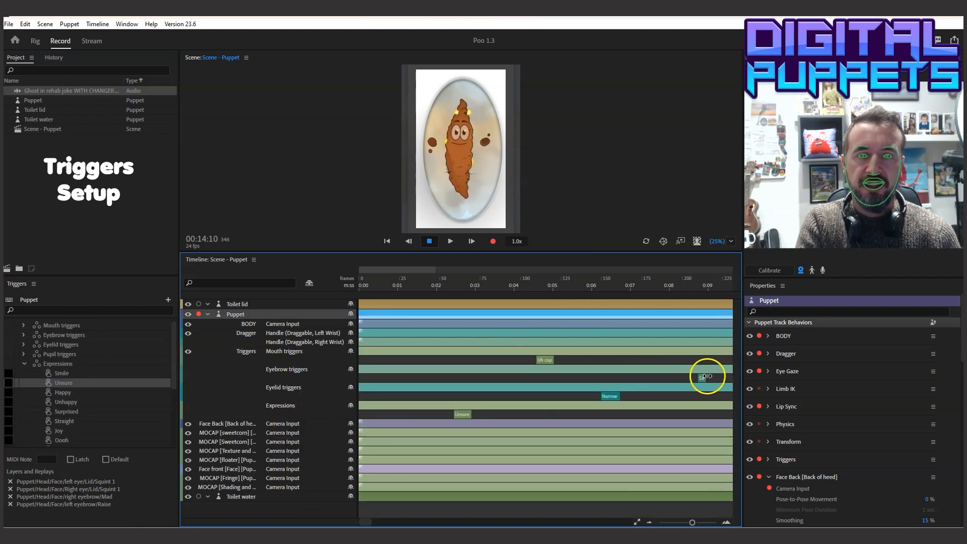
# Trim away the recorded mouth, eyebrow, eyelid and expression trigger clips, including Narrow and Unsure
pyautogui.click(545, 360)
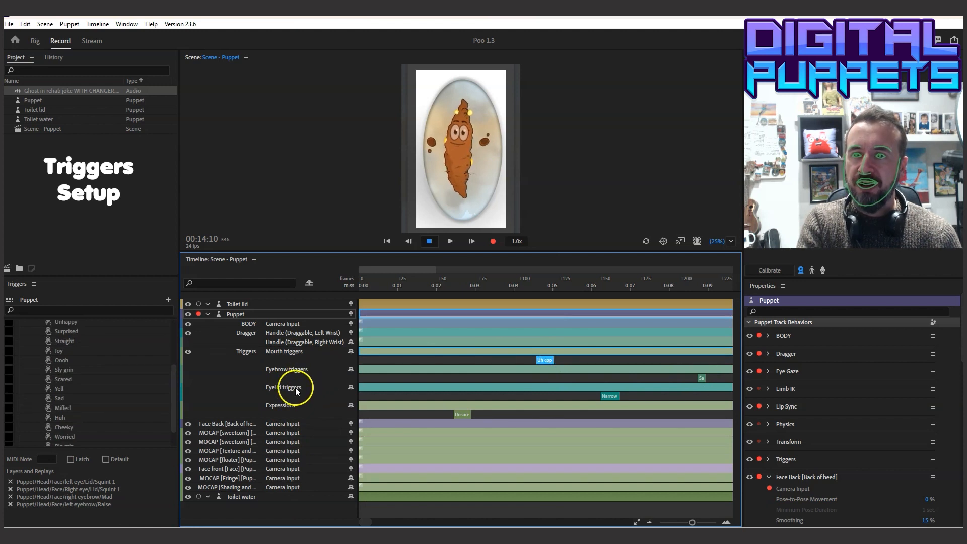
pyautogui.moveTo(705, 378); pyautogui.dragTo(362, 380)
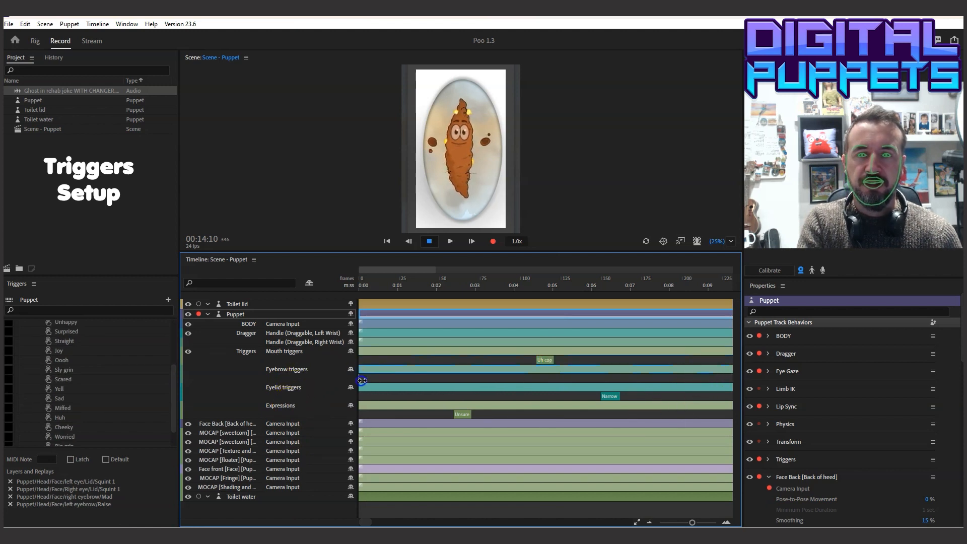
pyautogui.moveTo(553, 358); pyautogui.dragTo(439, 357)
pyautogui.moveTo(619, 395); pyautogui.dragTo(554, 395)
pyautogui.moveTo(470, 415); pyautogui.dragTo(405, 367)
pyautogui.click(429, 141)
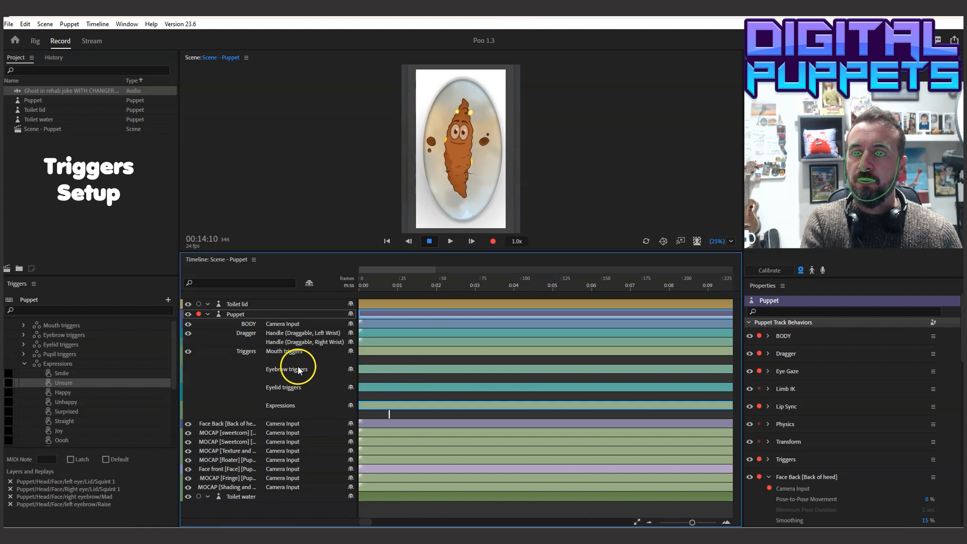
# Add a Raise eyebrow trigger and a Lift eyelid trigger, each extended from about 0:02 to just past 0:06
pyautogui.rightClick(430, 375)
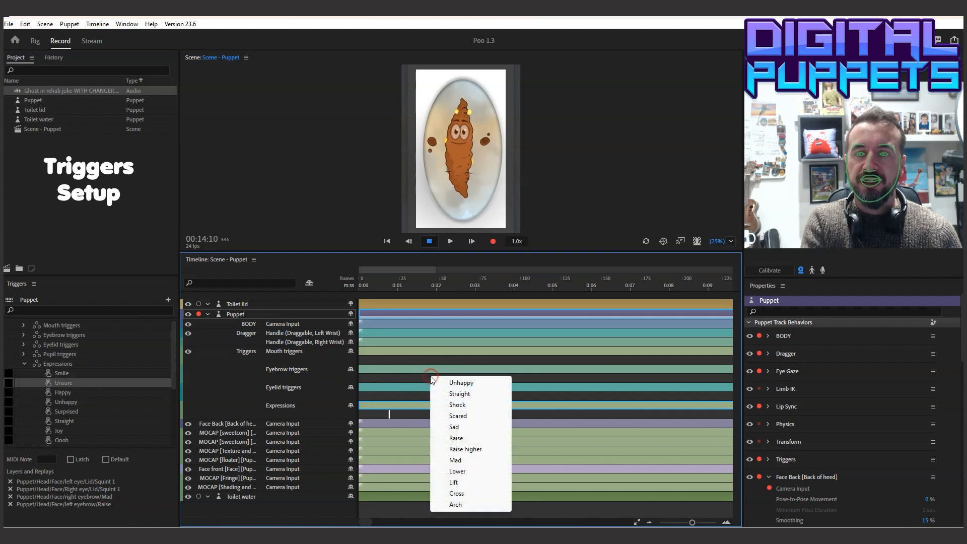
pyautogui.click(465, 438)
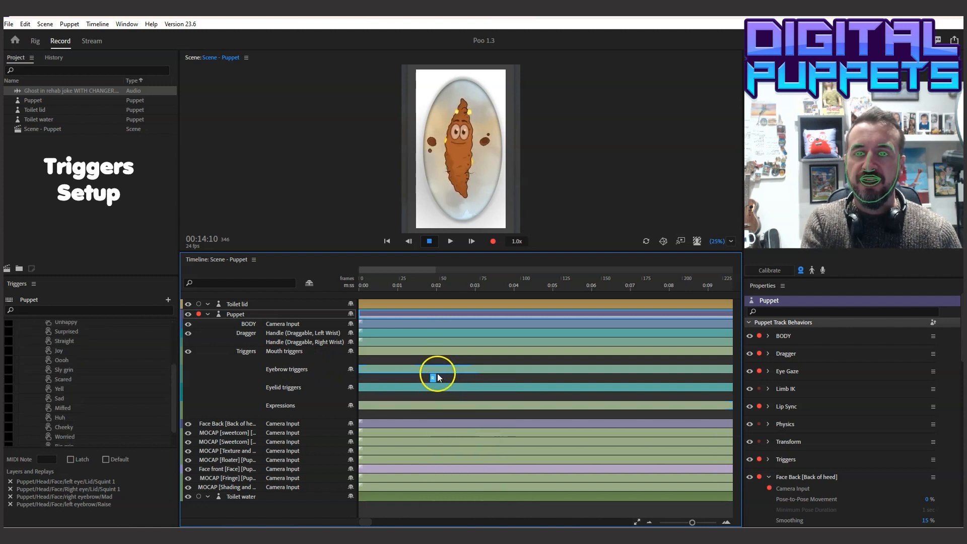
pyautogui.moveTo(436, 378); pyautogui.dragTo(604, 378)
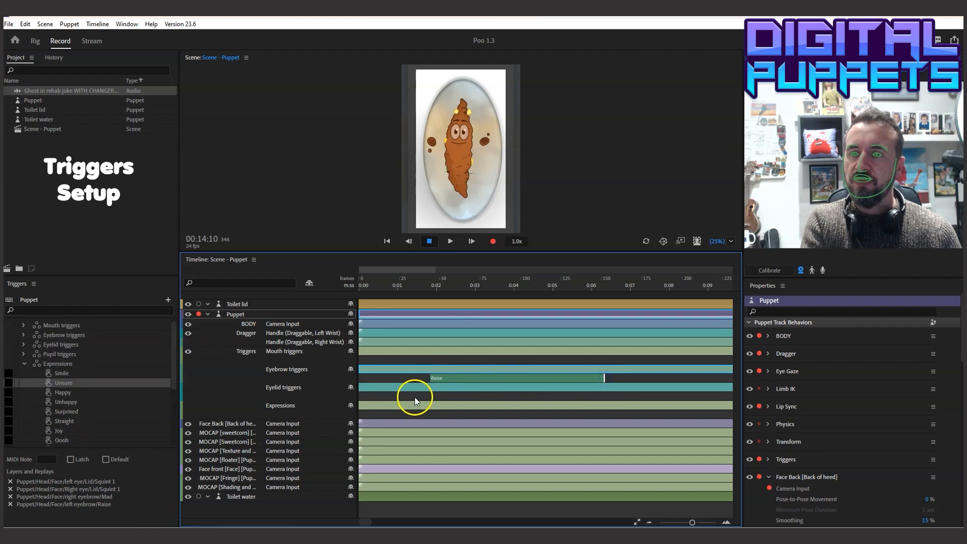
pyautogui.rightClick(430, 394)
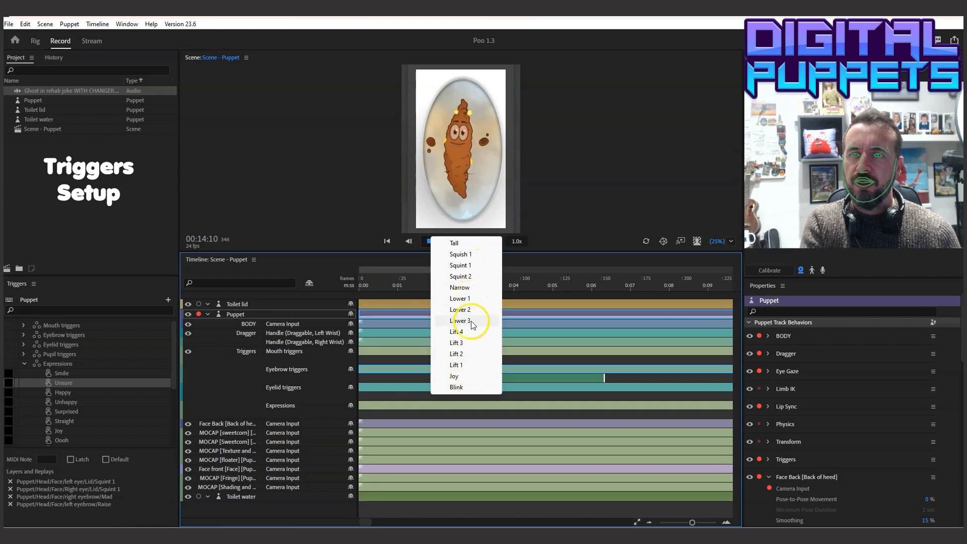
pyautogui.click(470, 344)
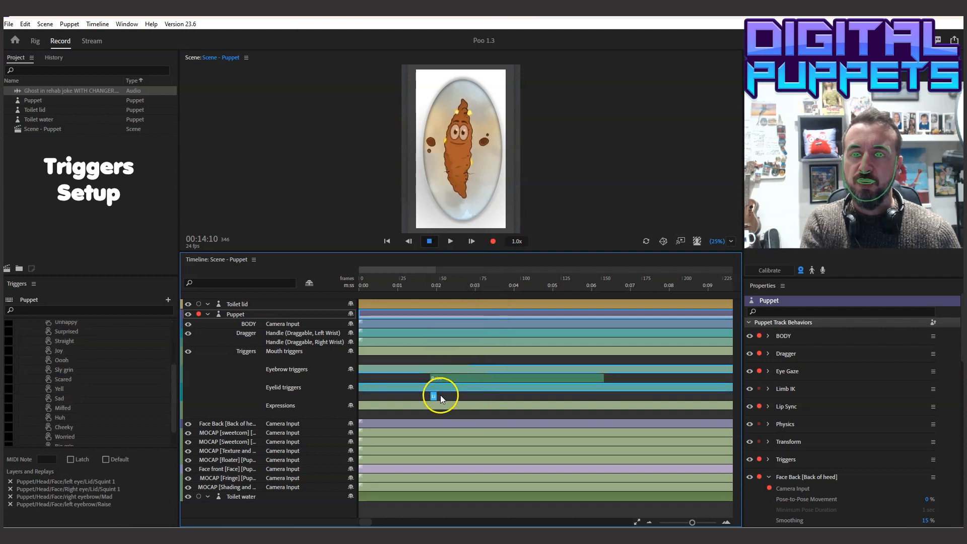
pyautogui.moveTo(436, 395); pyautogui.dragTo(605, 396)
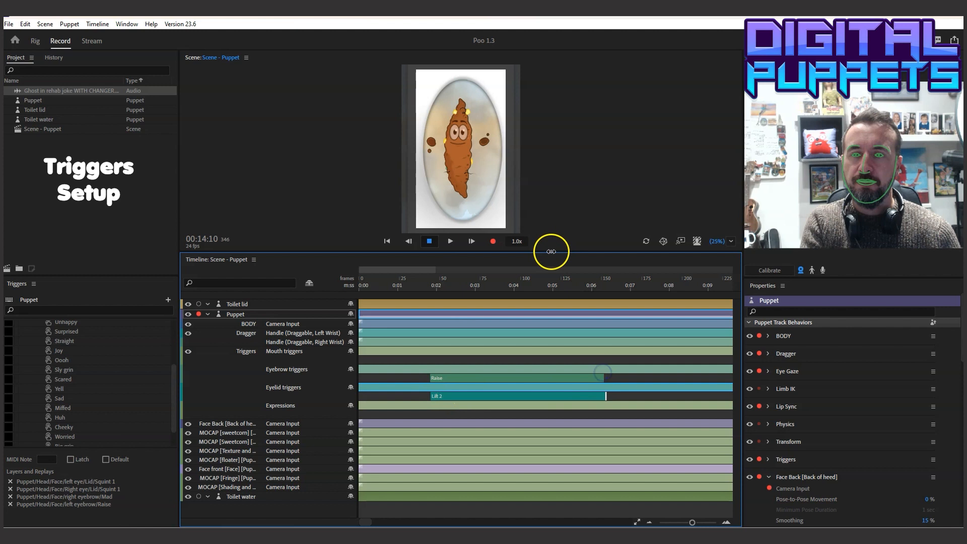
# Enlarge the scene view and preview the puppet with the eyebrow and eyelid triggers active at 00:02:17
pyautogui.moveTo(551, 252); pyautogui.dragTo(547, 313)
pyautogui.click(454, 341)
pyautogui.moveTo(455, 347)
pyautogui.mouseDown()
pyautogui.moveTo(557, 347)
pyautogui.moveTo(464, 346)
pyautogui.mouseUp()
pyautogui.click(509, 409)
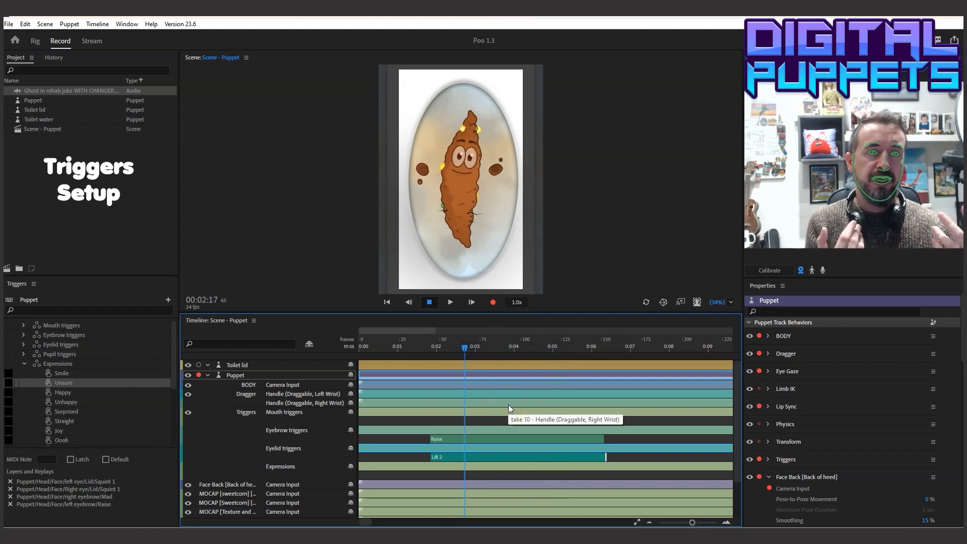
# Remove the Raise eyebrow trigger and the Lift eyelid trigger from the Puppet track
pyautogui.click(601, 439)
pyautogui.press('Delete')
pyautogui.moveTo(607, 455); pyautogui.dragTo(320, 453)
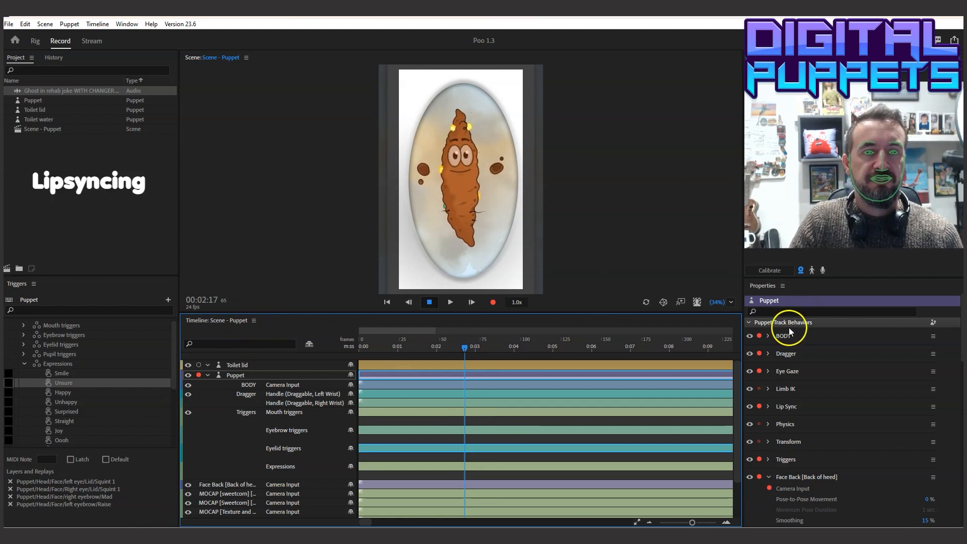
# Disarm all of the puppet's track behaviors for recording and arm only Lip Sync
pyautogui.click(759, 336)
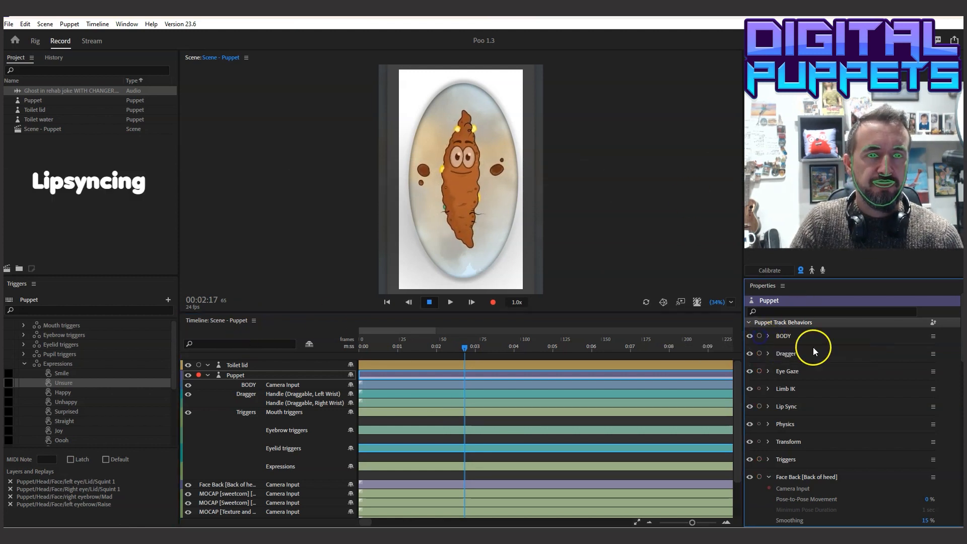
pyautogui.moveTo(822, 276); pyautogui.dragTo(822, 176)
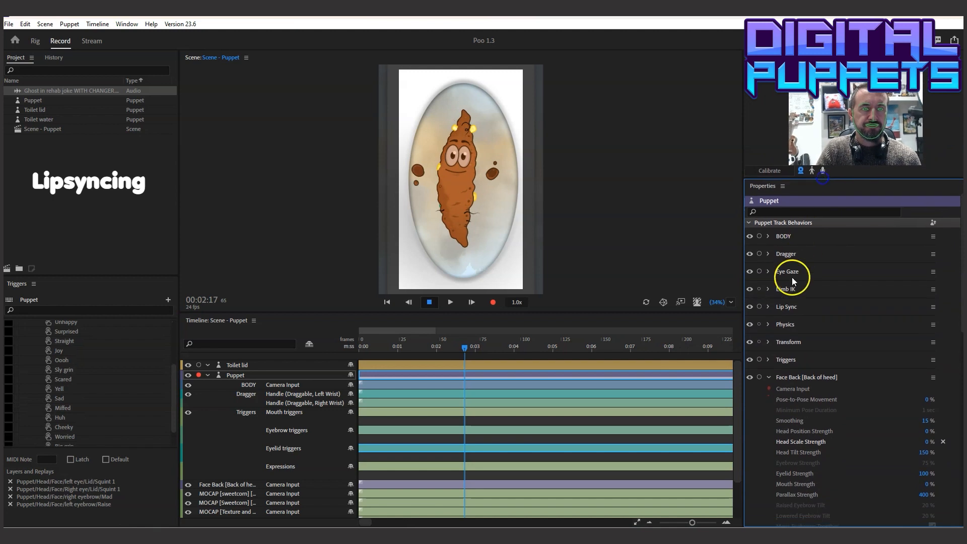
pyautogui.click(760, 306)
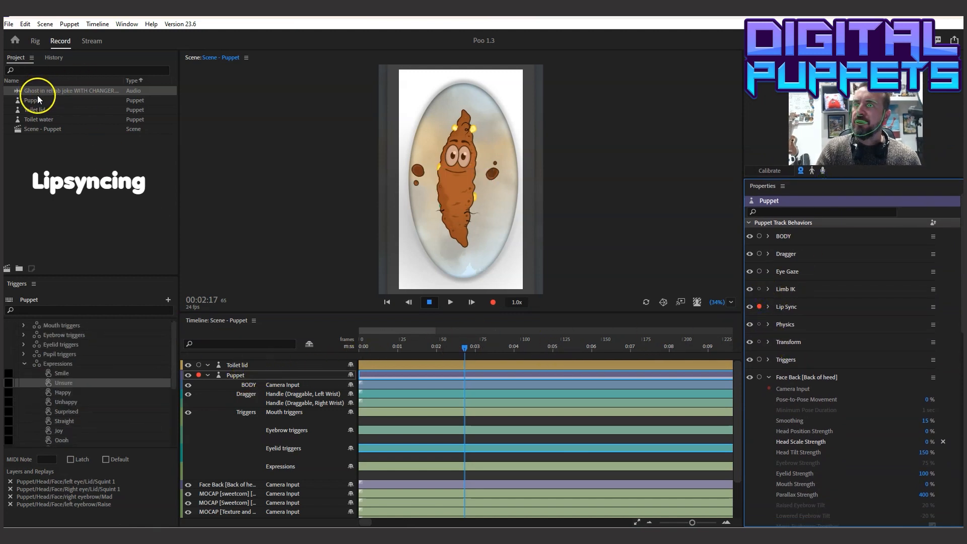
# Place the Ghost in rehab joke WITH CHANGER audio above the Puppet track and compute the puppet's lip sync take from scene audio
pyautogui.moveTo(39, 89); pyautogui.dragTo(309, 362)
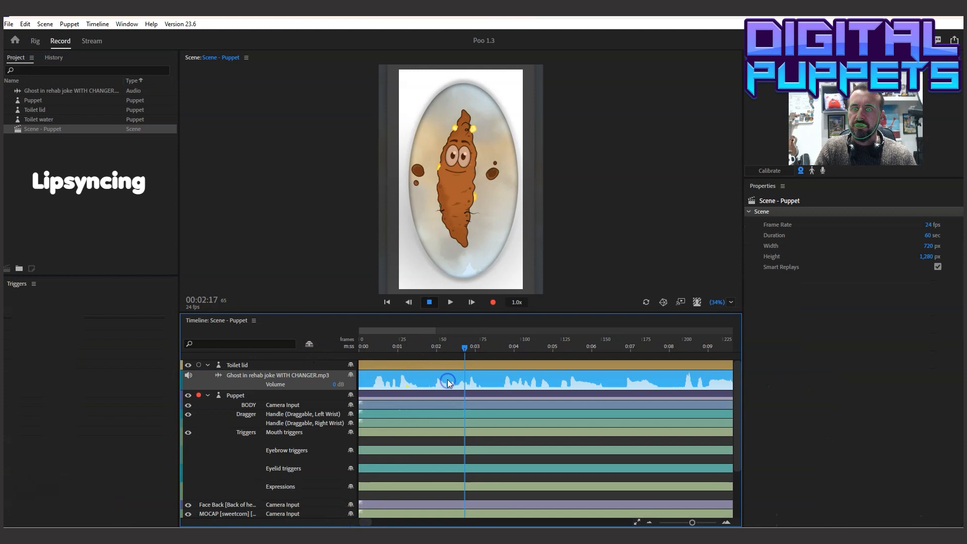
pyautogui.click(395, 397)
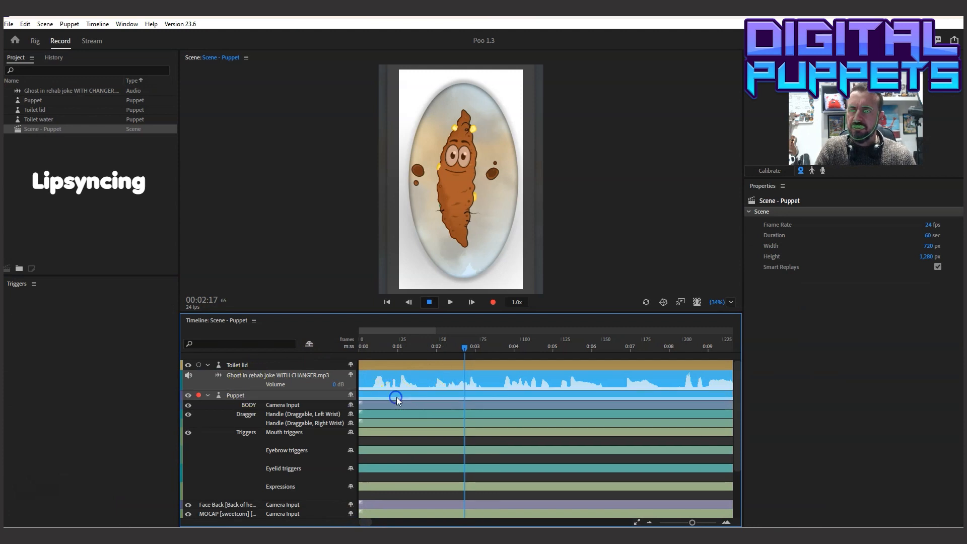
pyautogui.click(96, 26)
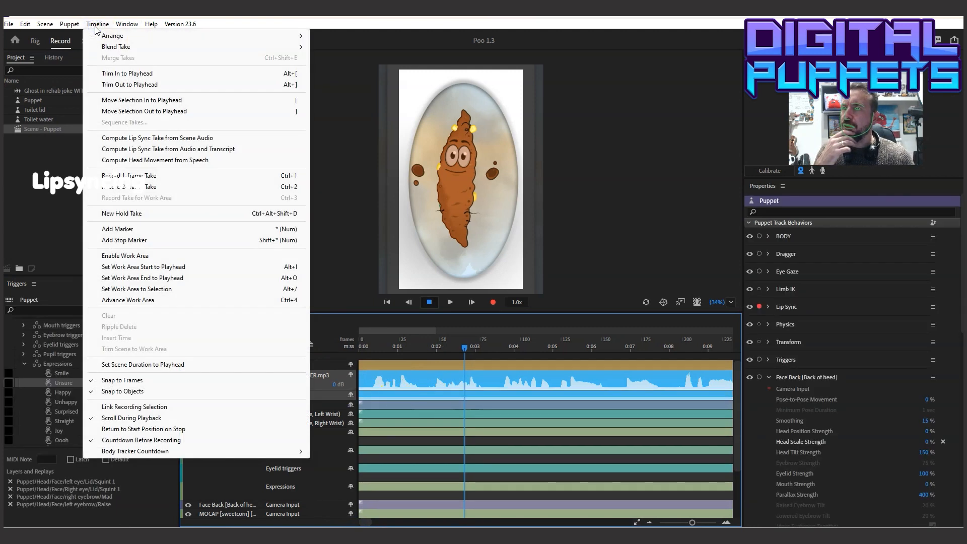
pyautogui.click(140, 139)
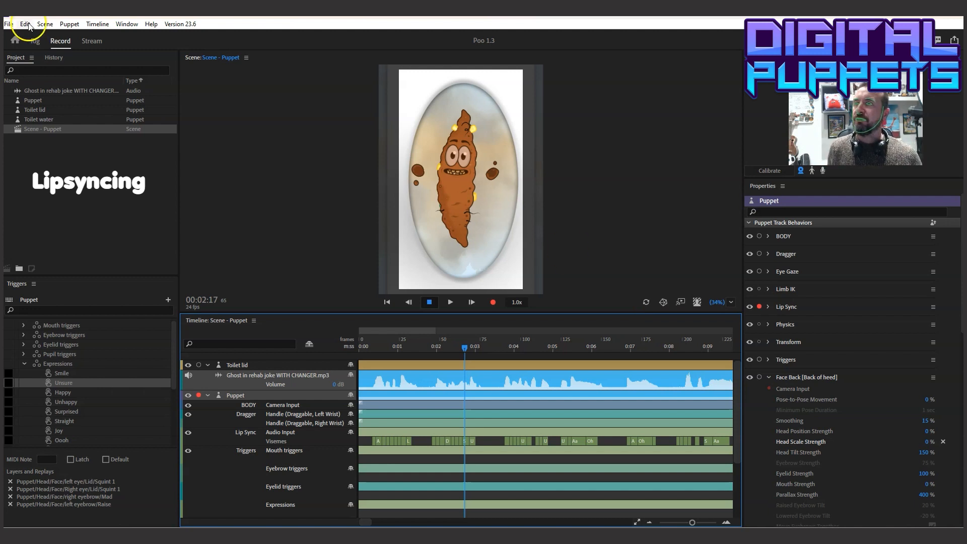
# Examine the rig's Default mouth layers from m to Aa, including their viseme tags and behaviors
pyautogui.click(35, 39)
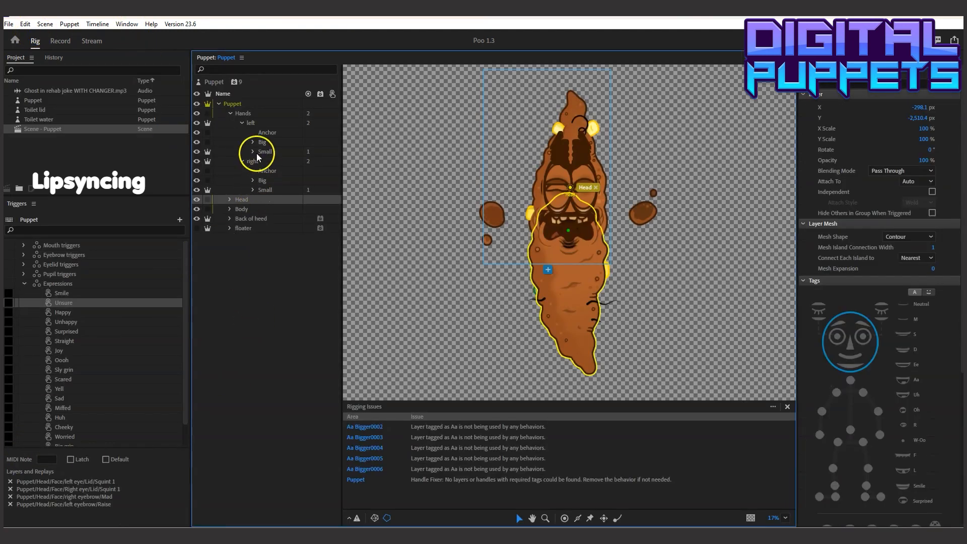
pyautogui.click(230, 200)
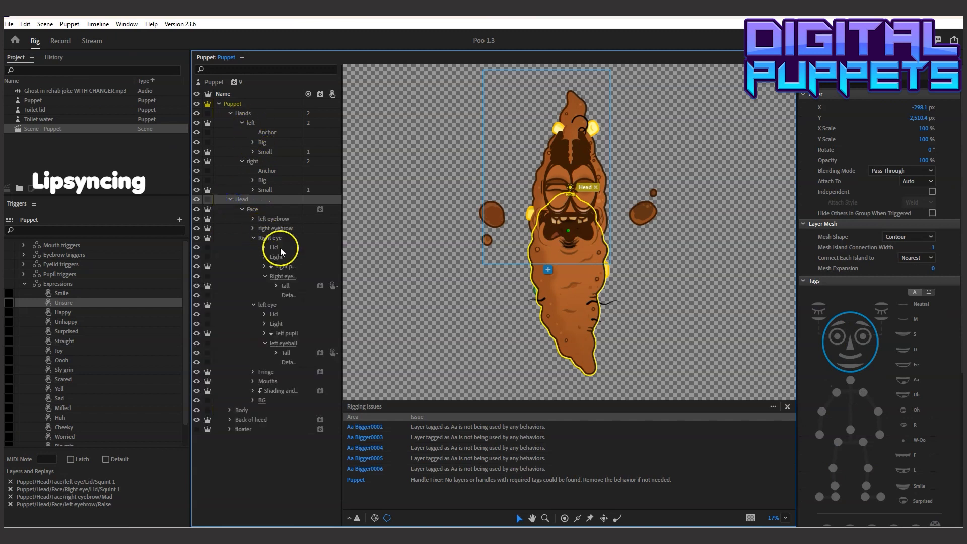
pyautogui.click(252, 381)
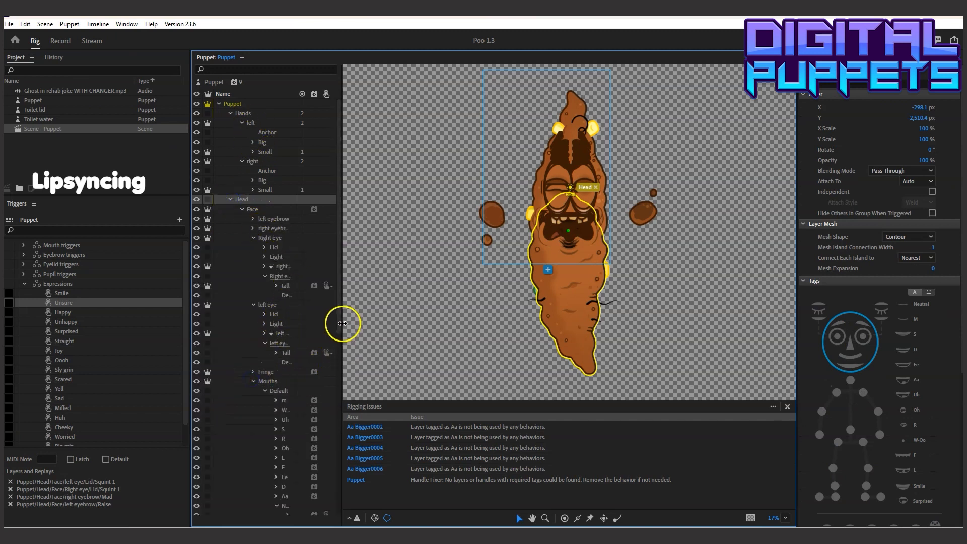
pyautogui.moveTo(342, 324); pyautogui.dragTo(406, 462)
pyautogui.click(302, 133)
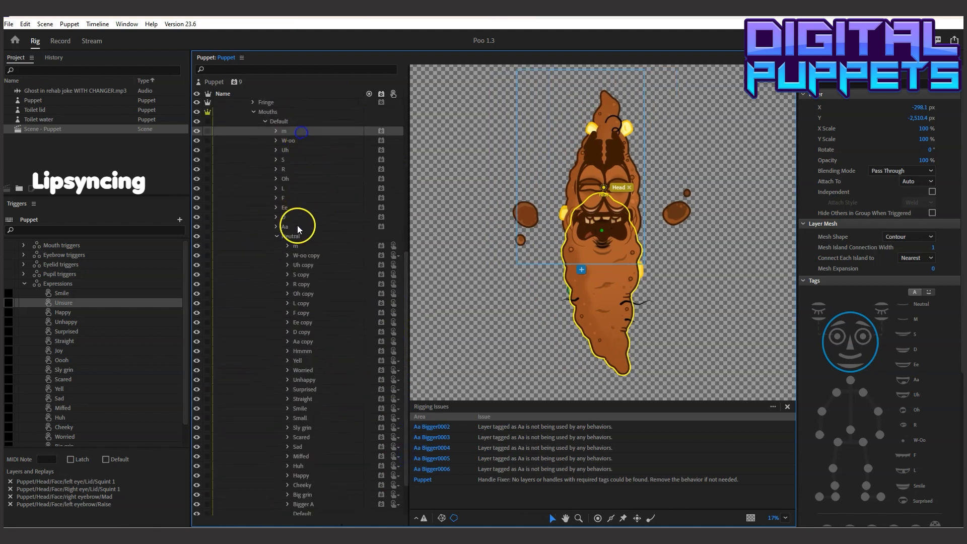
pyautogui.keyDown('shift'); pyautogui.click(298, 227); pyautogui.keyUp('shift')
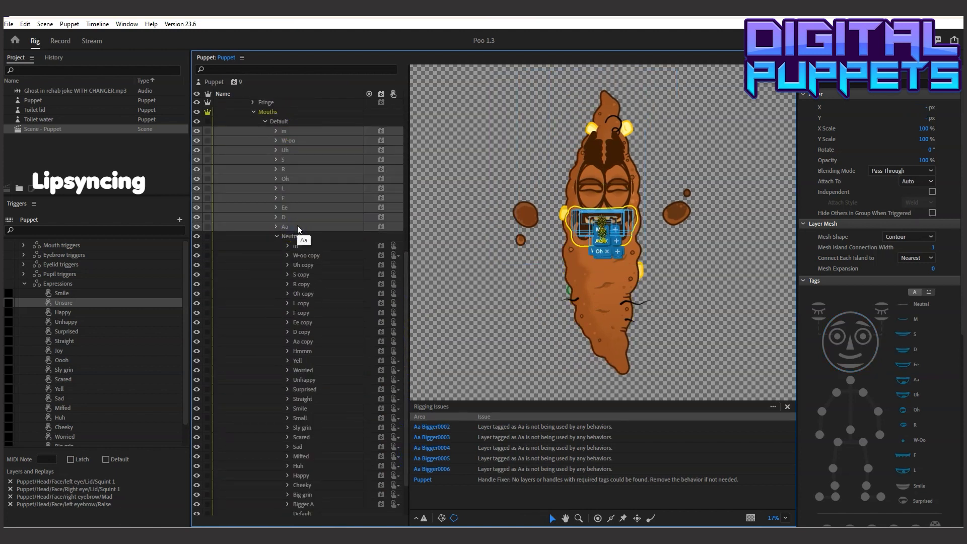
pyautogui.moveTo(961, 227); pyautogui.dragTo(962, 428)
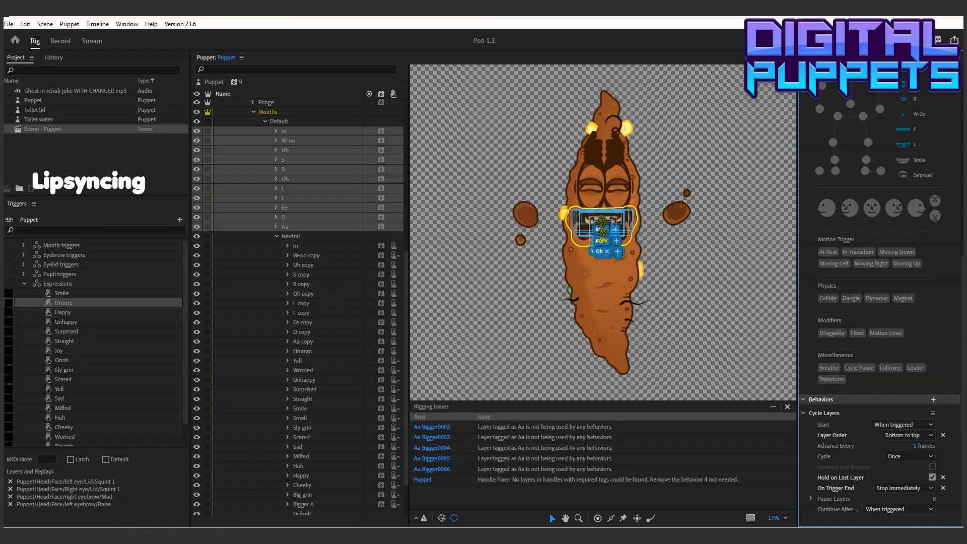
# Return to the recording workspace and play the first words from 00:00:07 to check the computed visemes up close
pyautogui.click(58, 43)
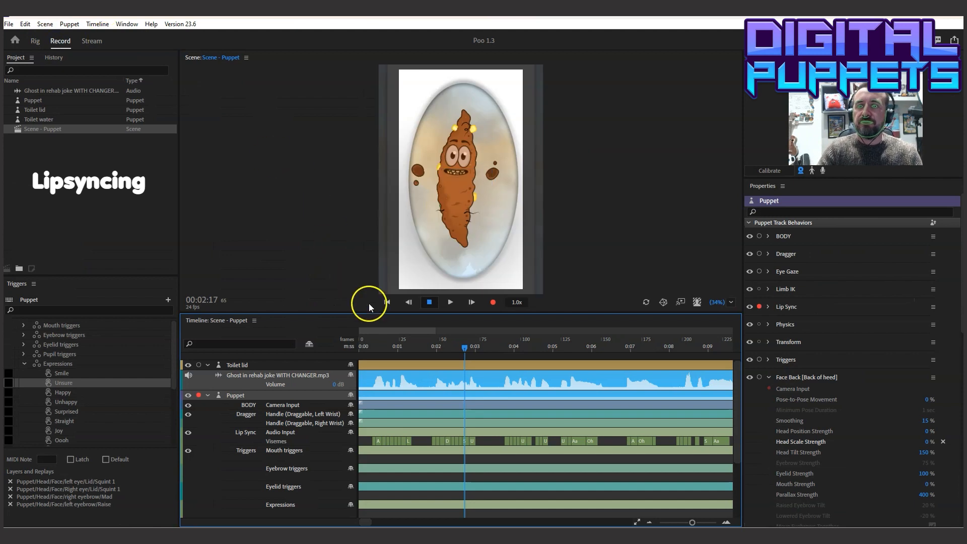
pyautogui.click(371, 347)
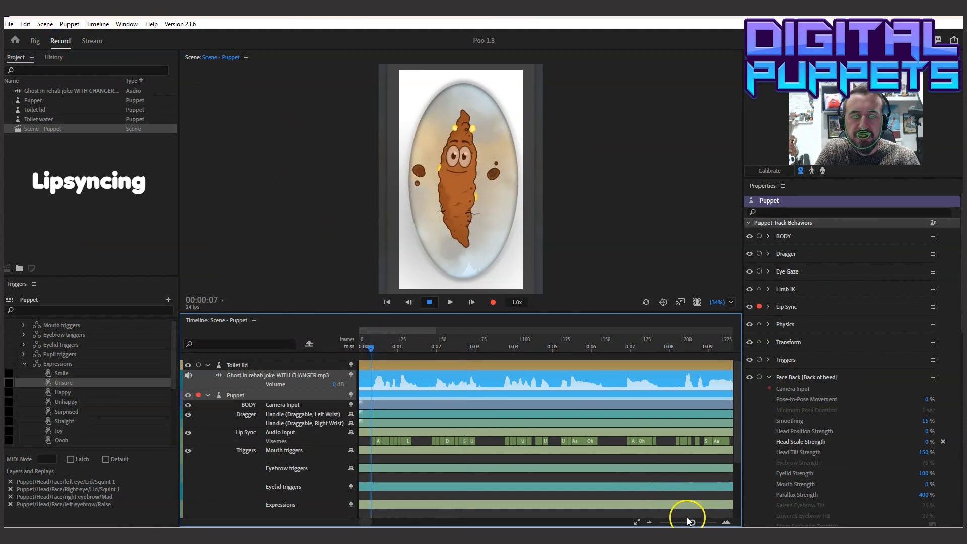
pyautogui.moveTo(693, 522); pyautogui.dragTo(703, 524)
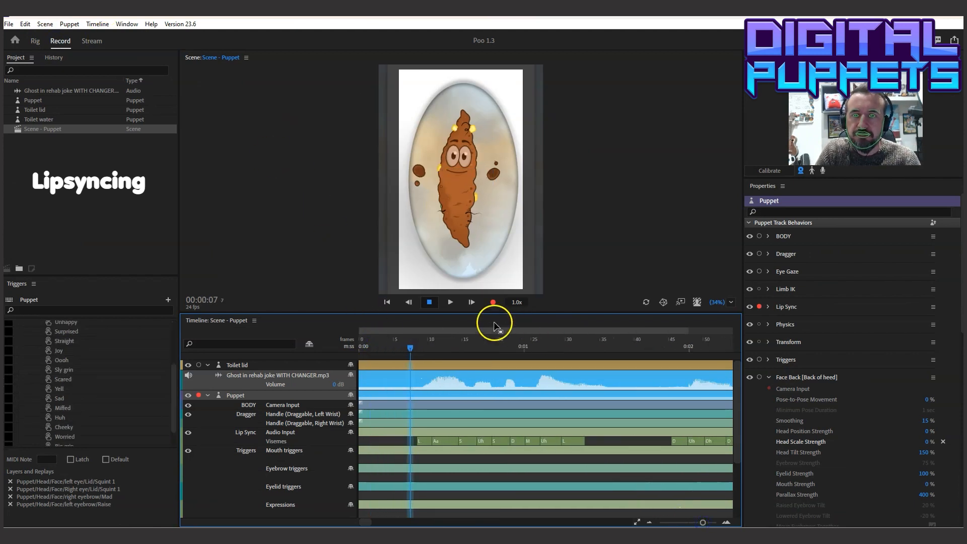
pyautogui.click(452, 301)
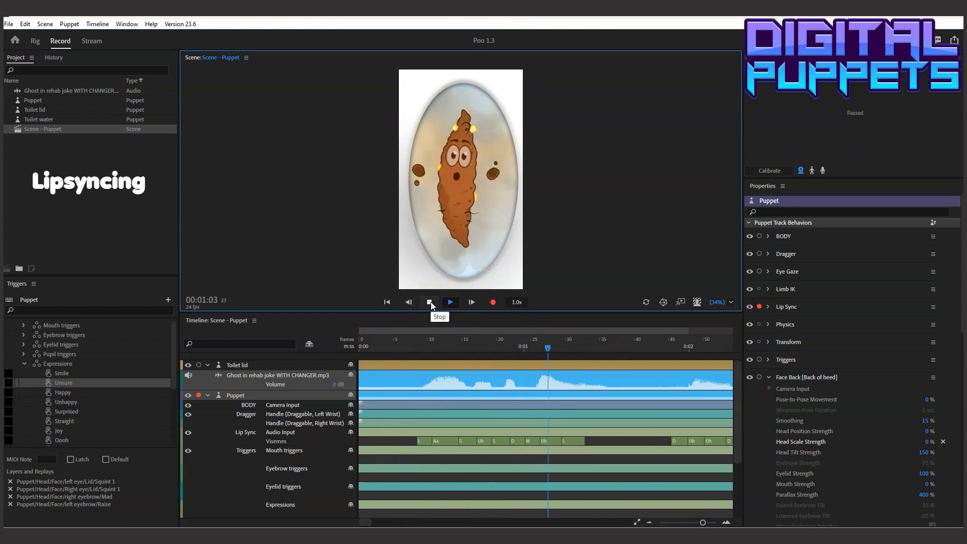
pyautogui.click(431, 302)
# Extend the Aa viseme back to about frame 8, and change the Uh after S to Ee, starting at about frame 16
pyautogui.moveTo(432, 440); pyautogui.dragTo(414, 441)
pyautogui.click(413, 342)
pyautogui.moveTo(427, 347); pyautogui.dragTo(471, 351)
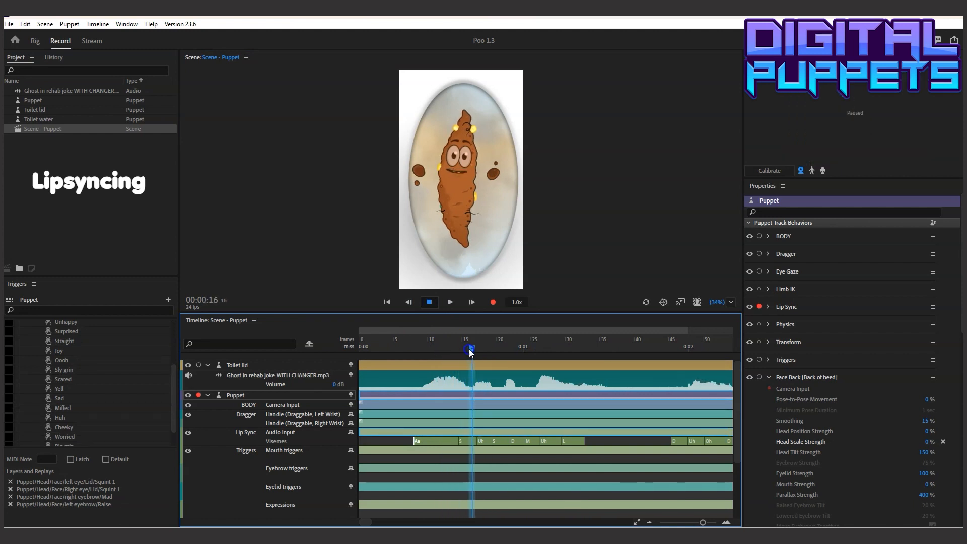
pyautogui.click(484, 430)
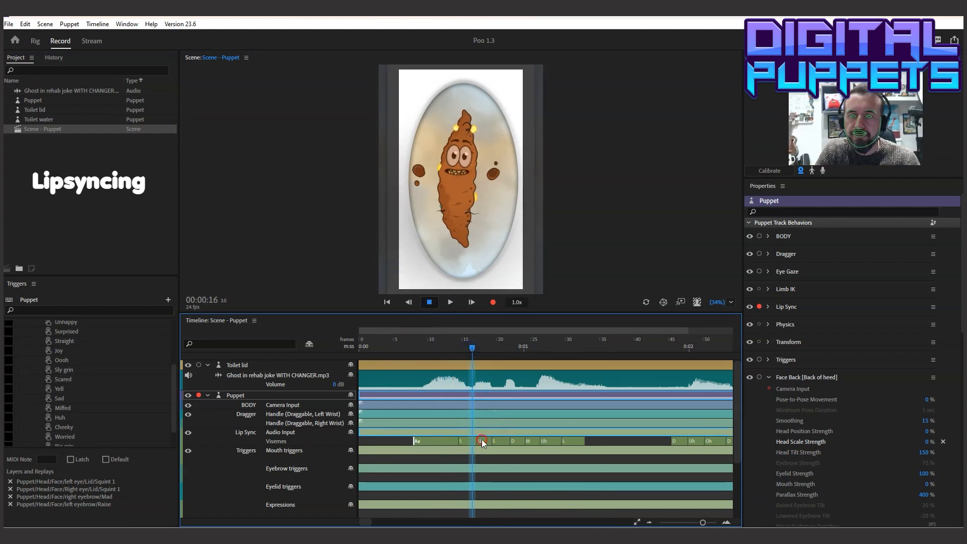
pyautogui.rightClick(482, 439)
pyautogui.click(500, 341)
pyautogui.moveTo(459, 441); pyautogui.dragTo(468, 442)
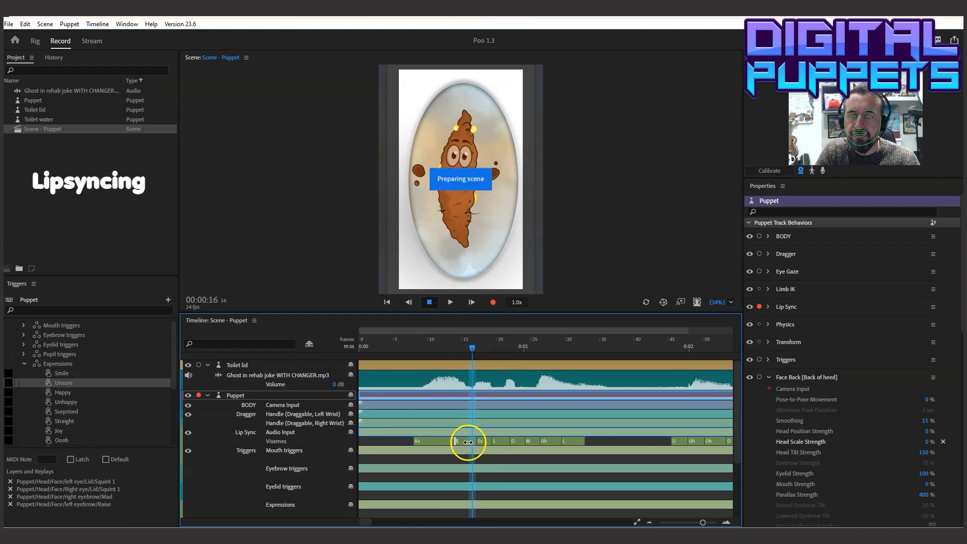
# Pull the D viseme's start back to about frame 20, replacing the S, and change it to Uh
pyautogui.click(415, 346)
pyautogui.moveTo(431, 346); pyautogui.dragTo(500, 348)
pyautogui.moveTo(509, 442); pyautogui.dragTo(499, 443)
pyautogui.rightClick(500, 442)
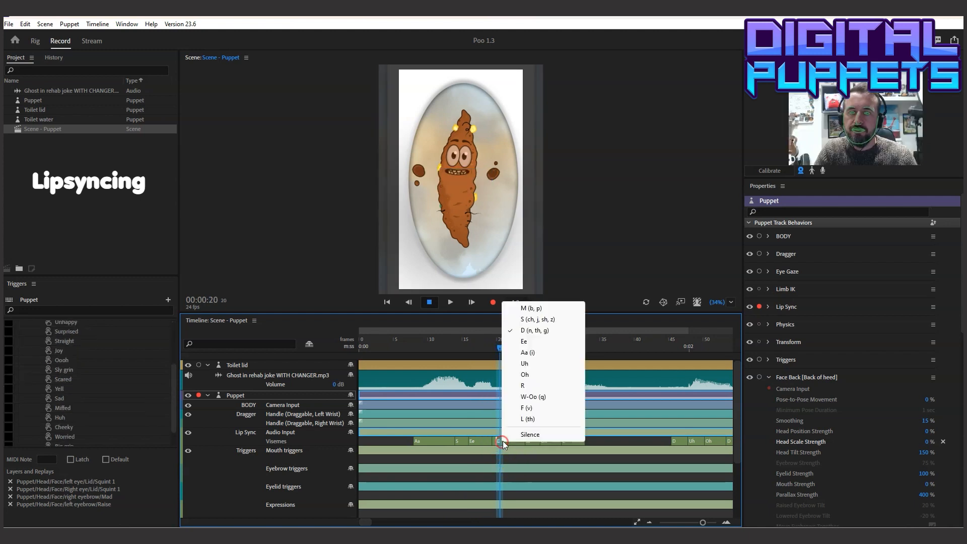
pyautogui.click(536, 361)
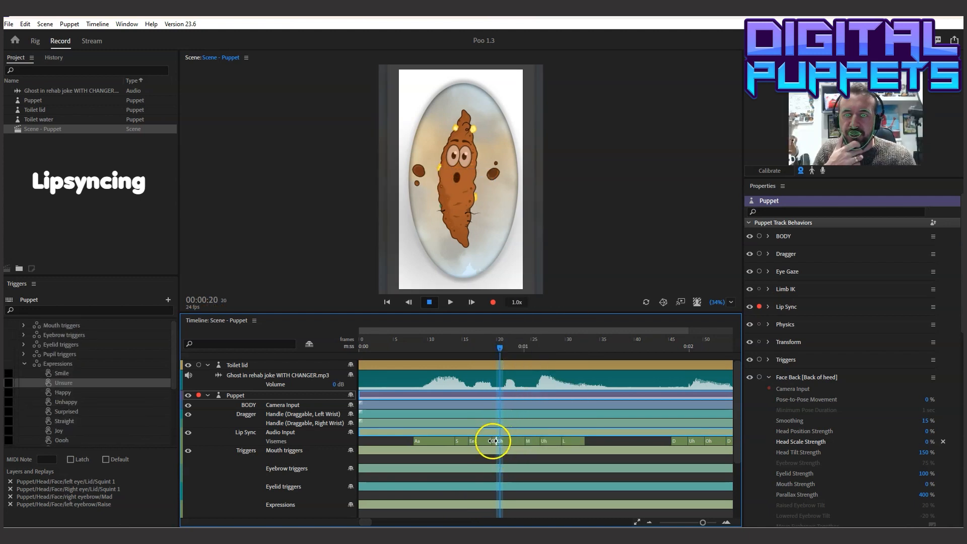
pyautogui.moveTo(491, 442); pyautogui.dragTo(492, 442)
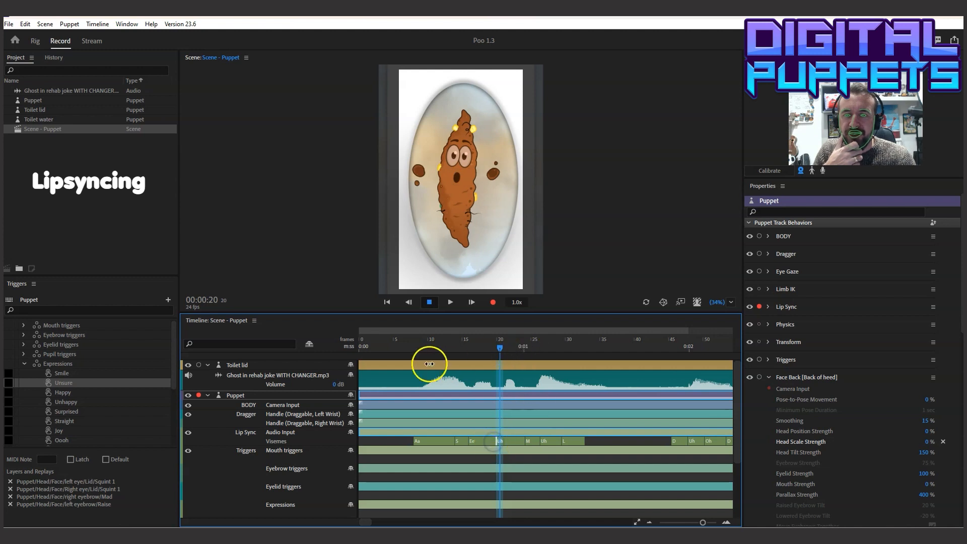
# Extend the second Uh viseme back to about frame 24 so that it replaces the M viseme
pyautogui.click(482, 347)
pyautogui.moveTo(482, 349); pyautogui.dragTo(536, 351)
pyautogui.moveTo(539, 440); pyautogui.dragTo(524, 441)
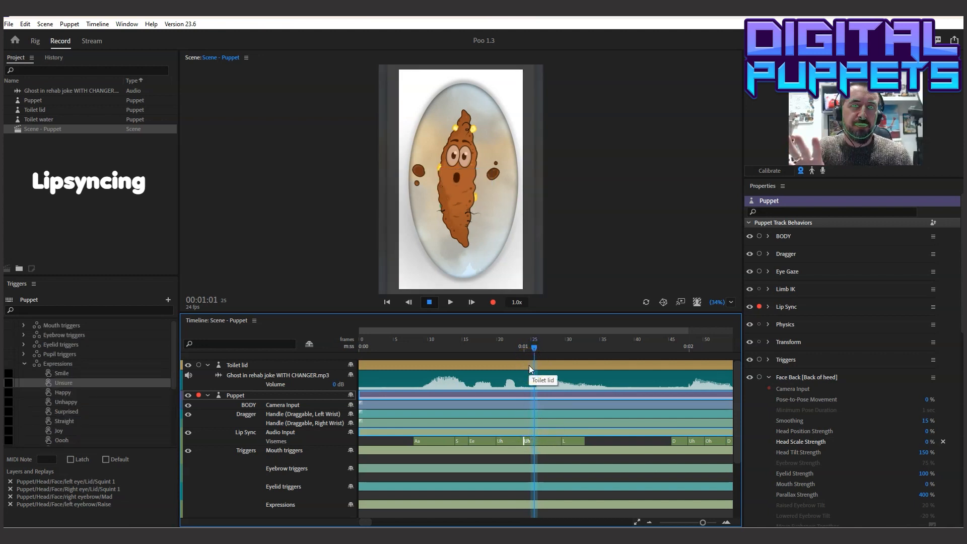
# Play the corrected visemes from 00:00:06 and scrub through them up to 00:01:00
pyautogui.moveTo(411, 346); pyautogui.dragTo(405, 346)
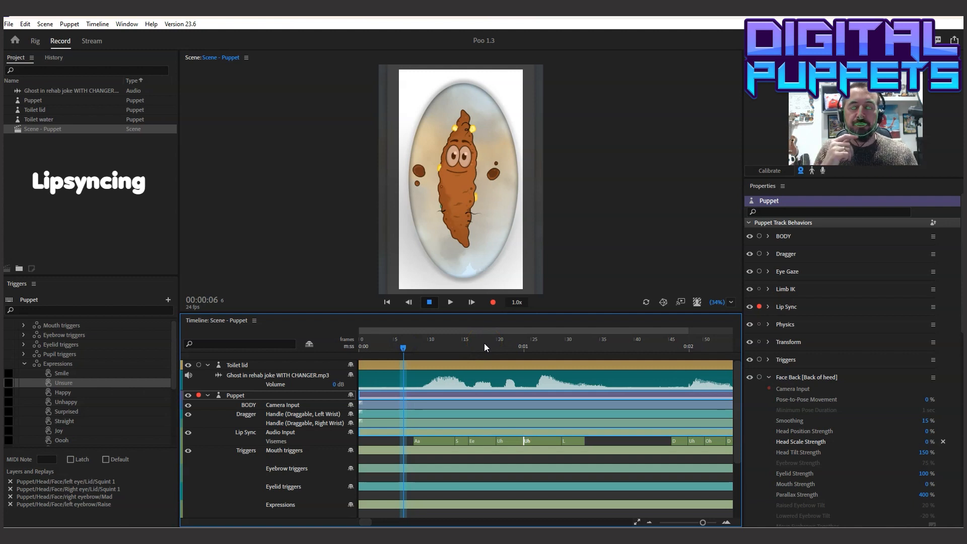
pyautogui.click(450, 302)
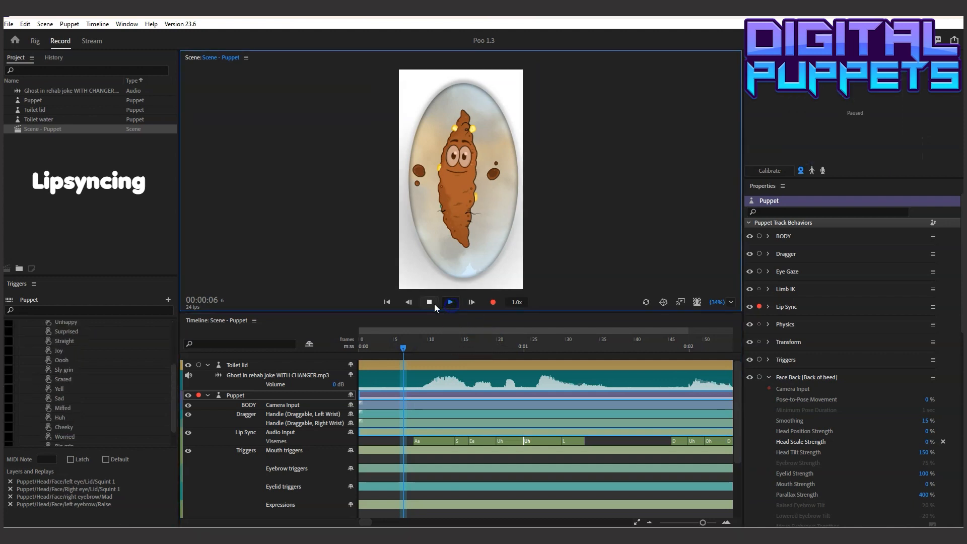
pyautogui.click(409, 346)
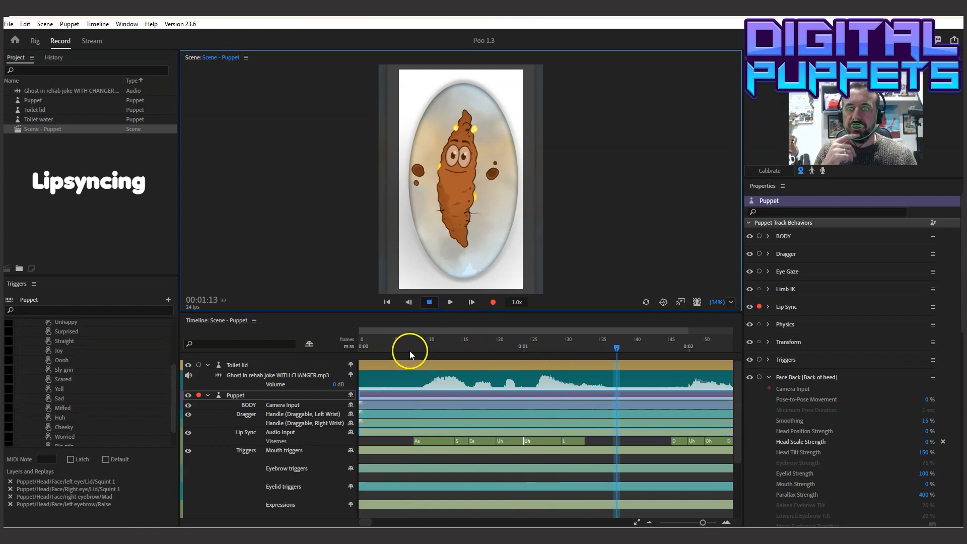
pyautogui.moveTo(409, 346); pyautogui.dragTo(525, 346)
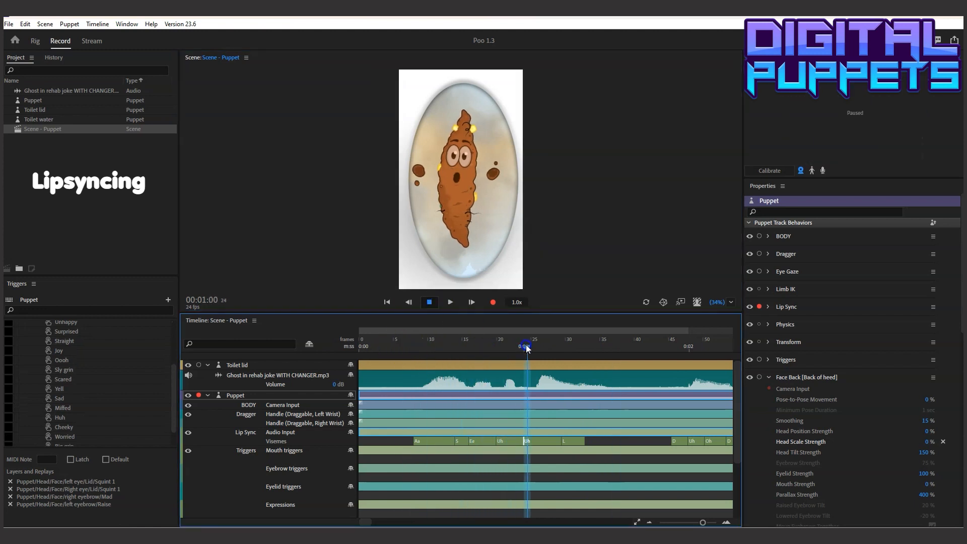
# Set the L viseme at the end of the first phrase to Silence
pyautogui.click(526, 452)
pyautogui.rightClick(524, 457)
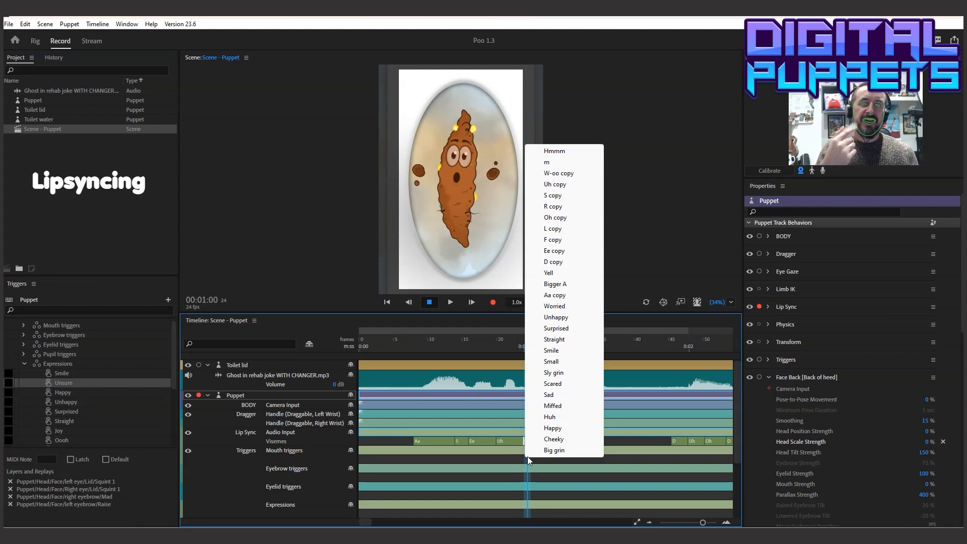
pyautogui.click(614, 442)
pyautogui.click(591, 445)
pyautogui.rightClick(568, 443)
pyautogui.click(589, 434)
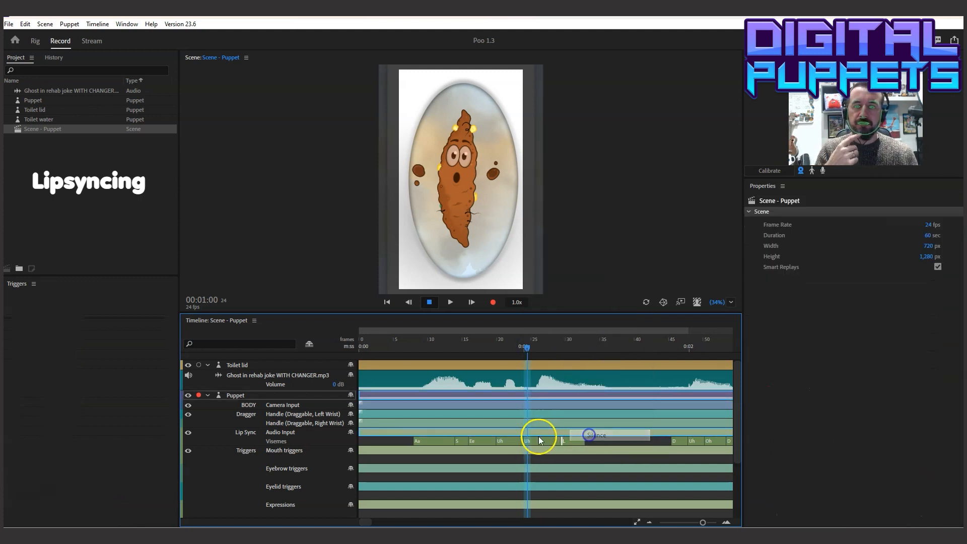
# Change the last Uh viseme of the first phrase to Oh and extend its end to about frame 34
pyautogui.rightClick(533, 442)
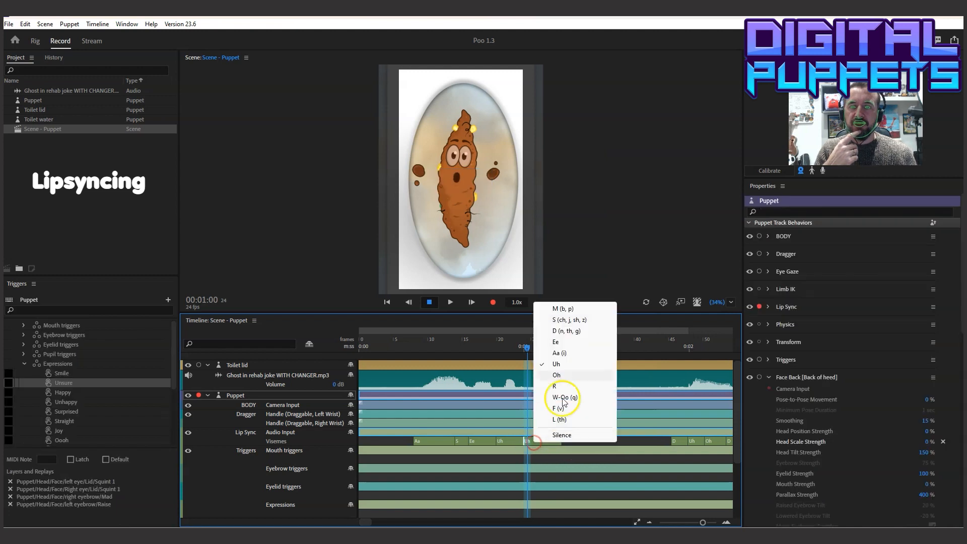
pyautogui.click(554, 370)
pyautogui.moveTo(561, 439); pyautogui.dragTo(592, 440)
pyautogui.moveTo(511, 346); pyautogui.dragTo(644, 365)
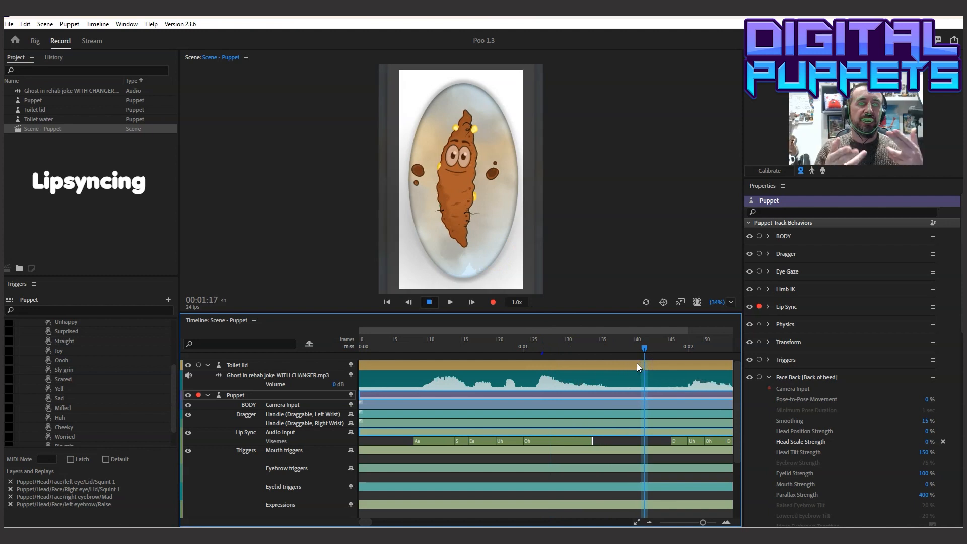
# Add an Oh copy mouth trigger from about frame 24 to frame 36, and set the Oh viseme above it to Silence
pyautogui.click(531, 345)
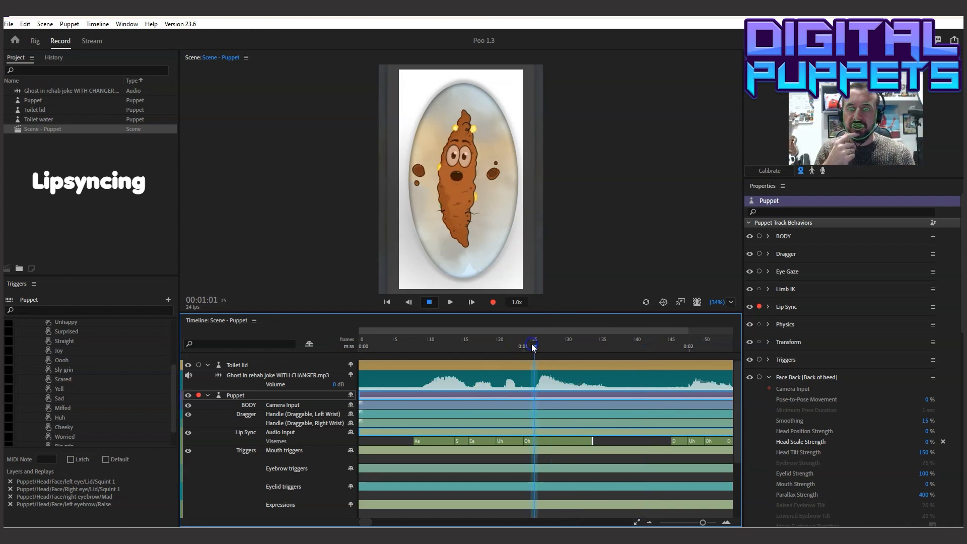
pyautogui.rightClick(525, 456)
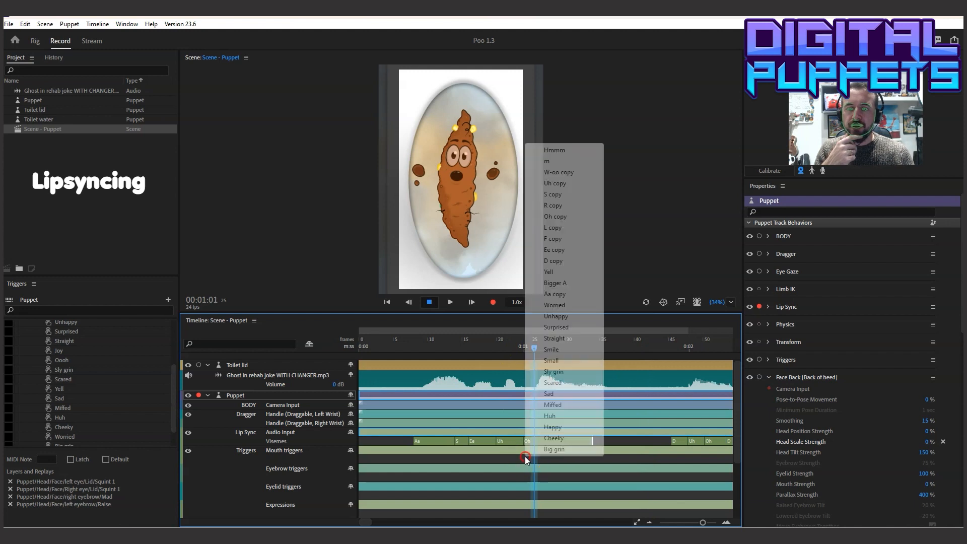
pyautogui.click(554, 218)
pyautogui.moveTo(552, 461); pyautogui.dragTo(605, 459)
pyautogui.rightClick(569, 442)
pyautogui.click(602, 435)
# Play the first phrase from 00:00:04 to check the Oh copy trigger, and show more of the timeline
pyautogui.moveTo(535, 346); pyautogui.dragTo(391, 365)
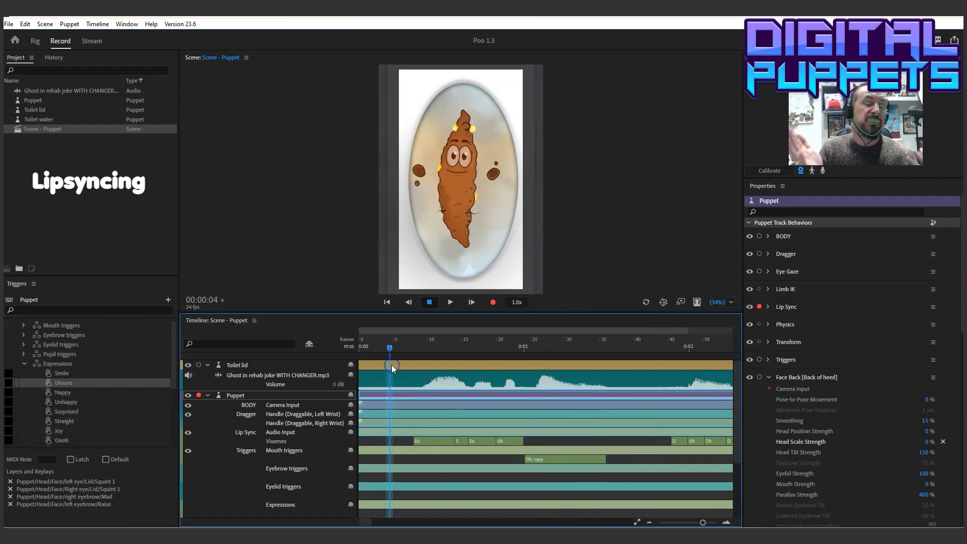
pyautogui.click(448, 302)
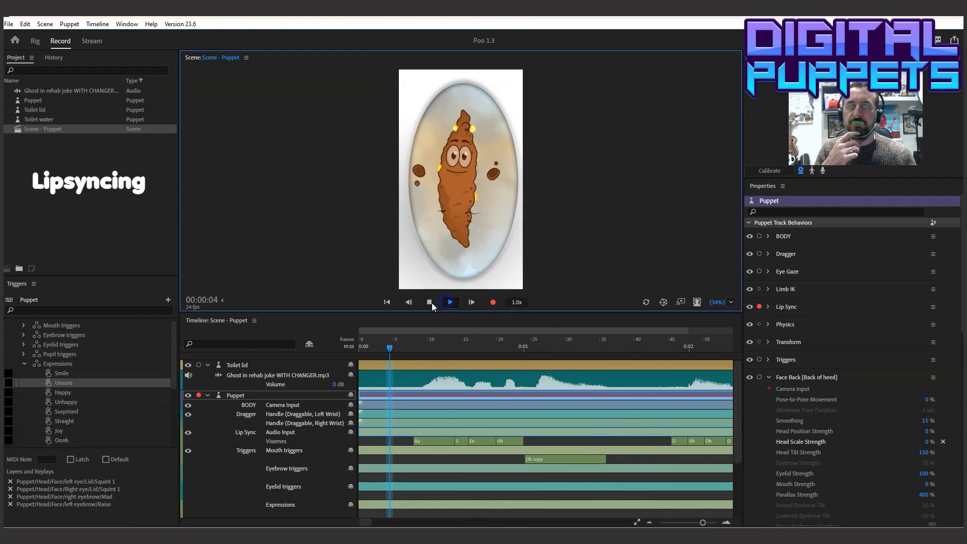
pyautogui.click(431, 303)
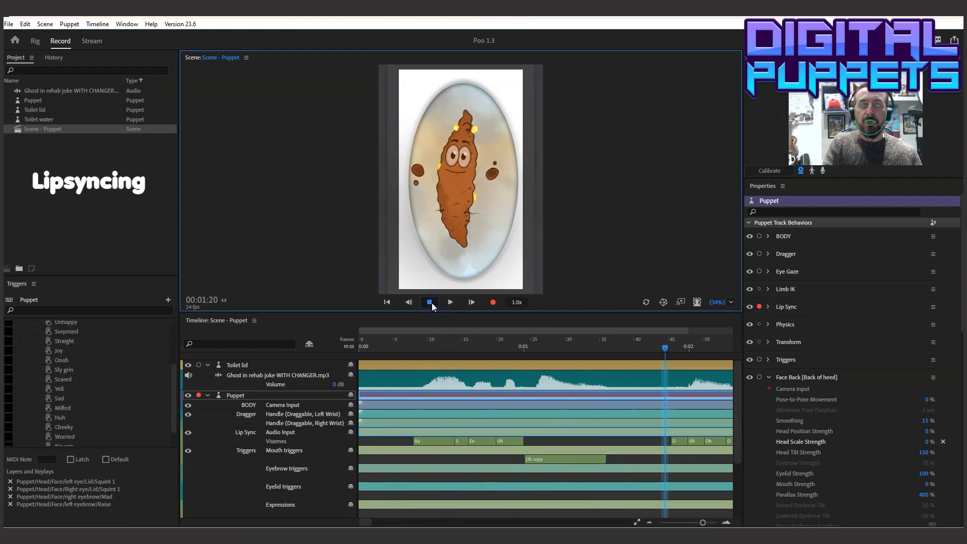
pyautogui.moveTo(702, 522); pyautogui.dragTo(689, 523)
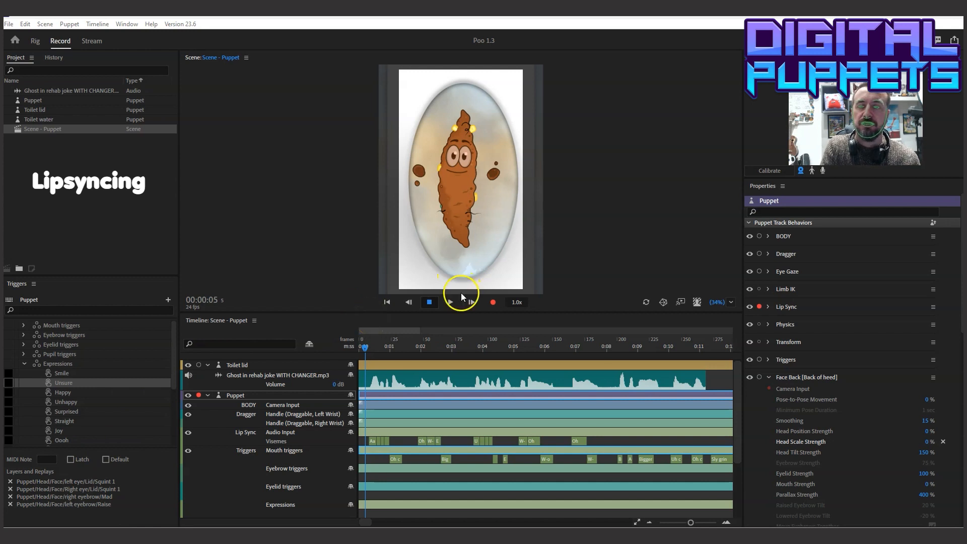
# Play the whole scene to check the lip sync, and return the playhead to the start
pyautogui.click(450, 302)
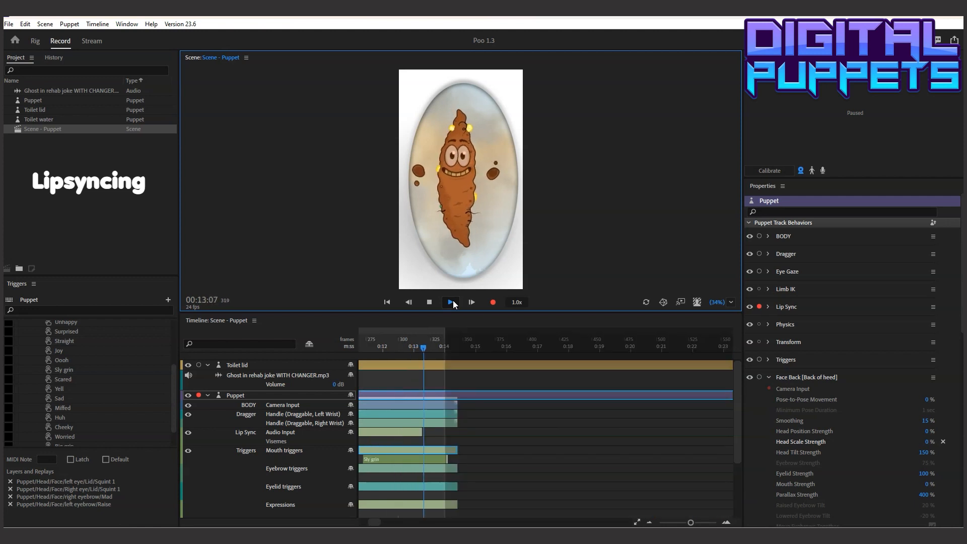
pyautogui.click(431, 302)
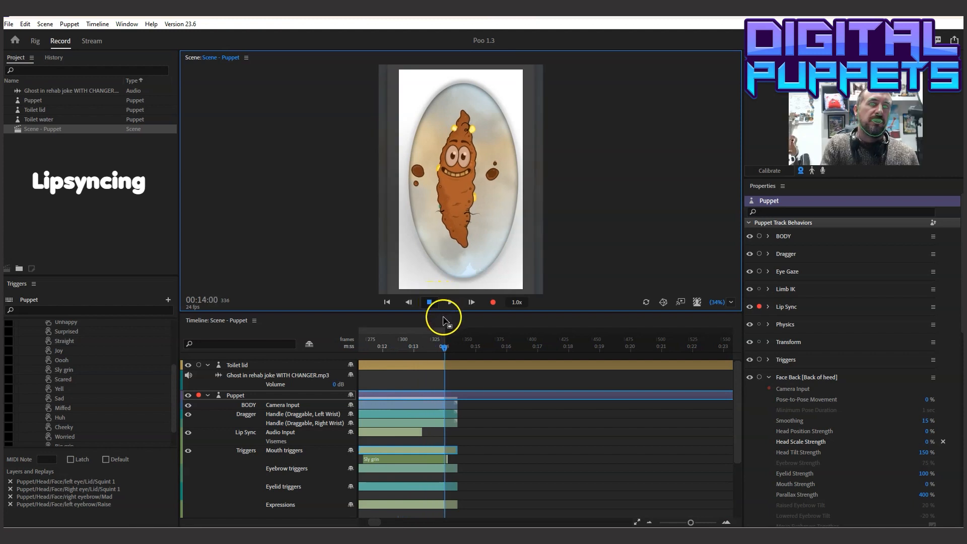
pyautogui.moveTo(440, 343); pyautogui.dragTo(258, 349)
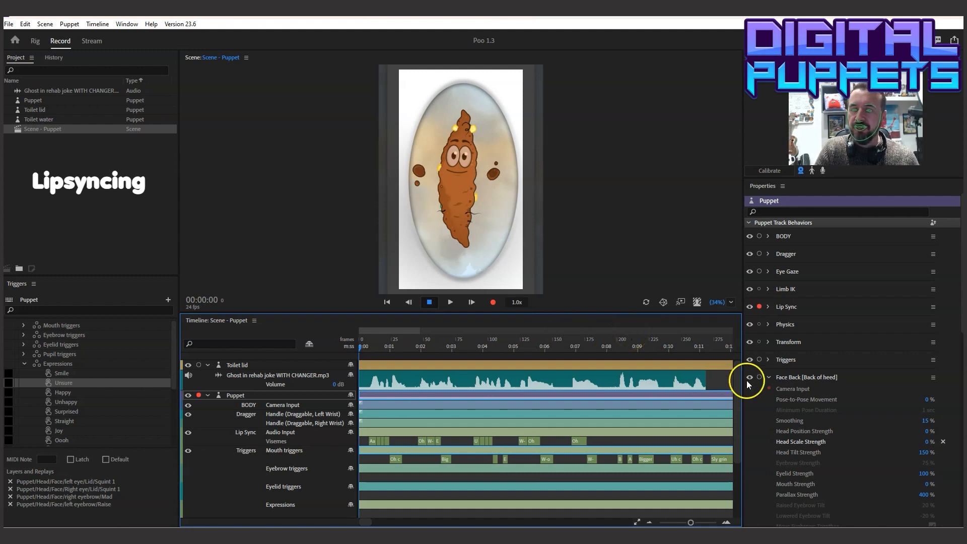
# Delete the BODY camera input take and both Dragger wrist handle takes from the Puppet track
pyautogui.click(373, 401)
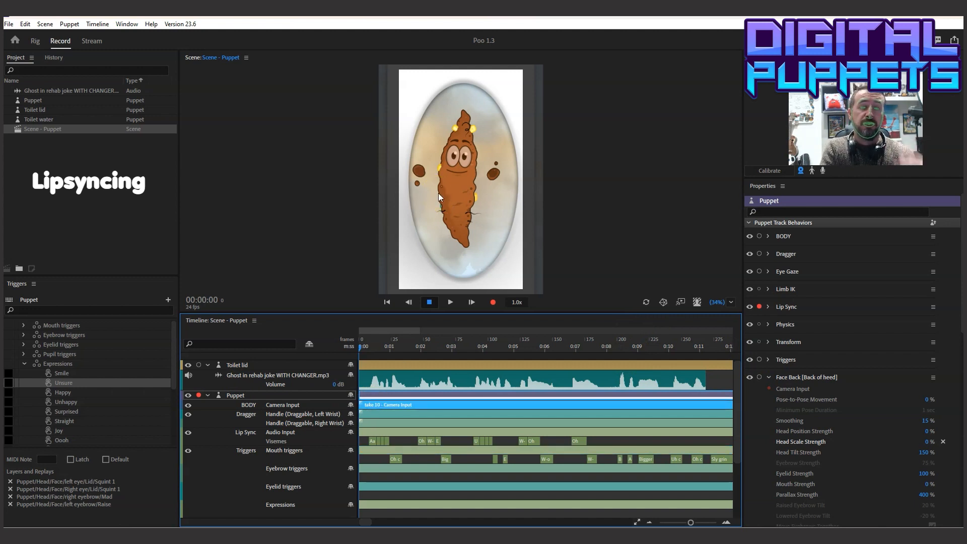
pyautogui.press('Delete')
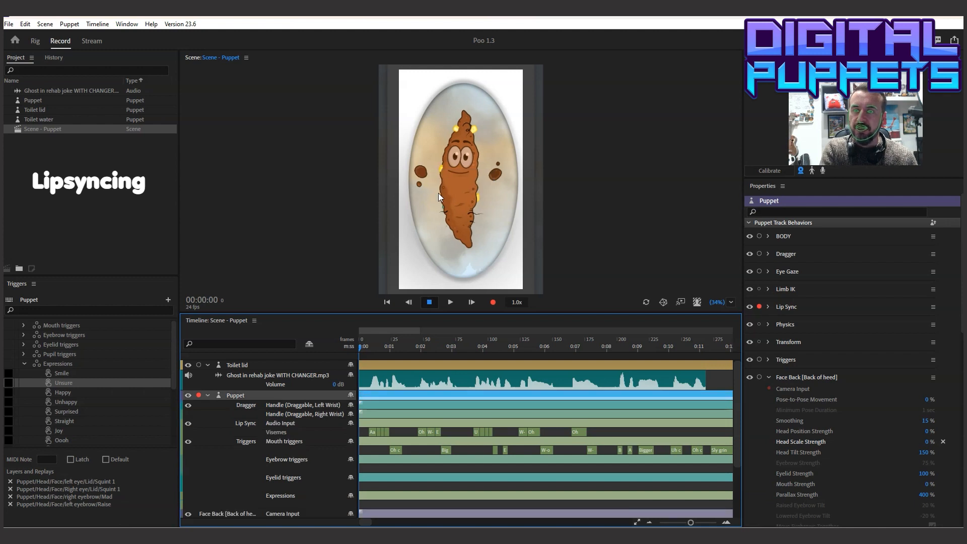
pyautogui.click(428, 403)
pyautogui.press('Delete')
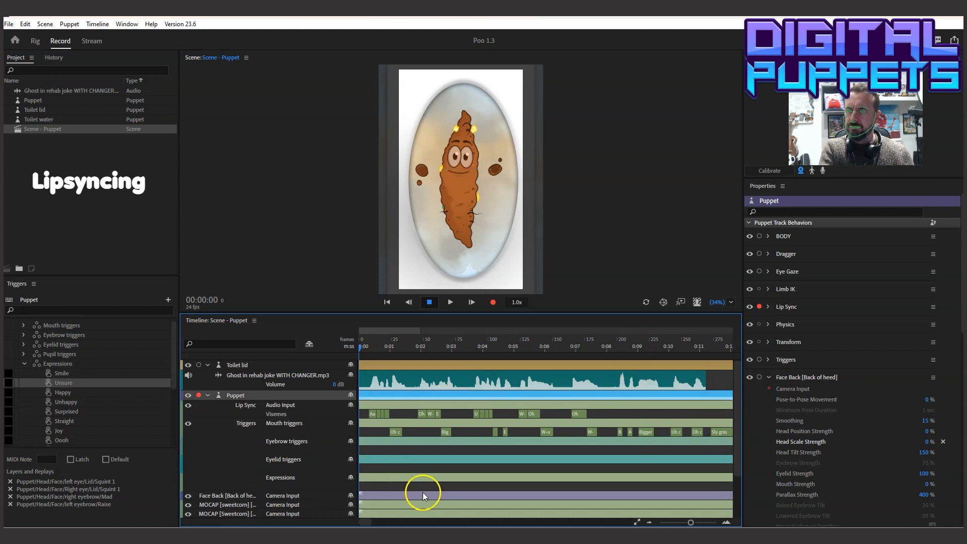
# Delete the camera input takes for Face Back, Face front and all the MOCAP behaviors of the Puppet track
pyautogui.scroll(-2, 421, 492)
pyautogui.click(378, 439)
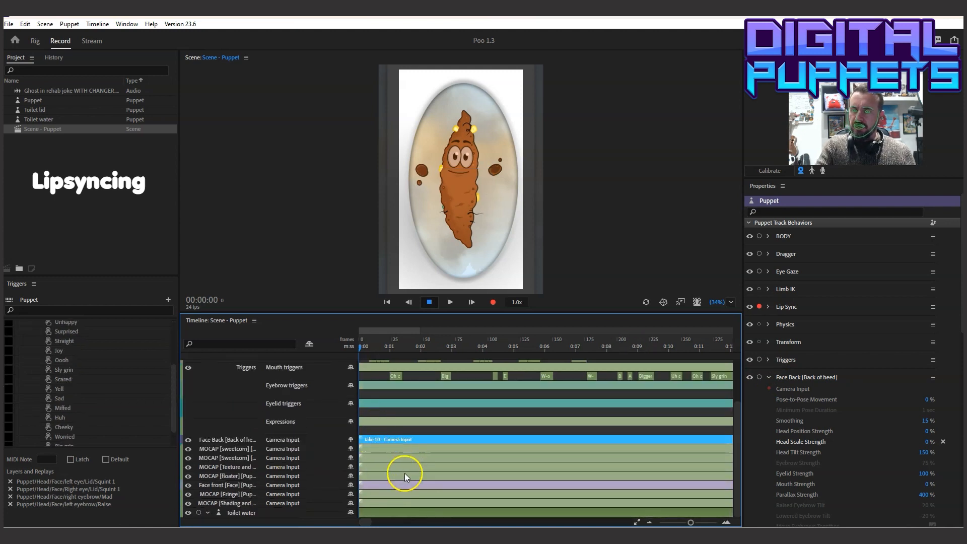
pyautogui.keyDown('ctrl'); pyautogui.click(383, 502); pyautogui.keyUp('ctrl')
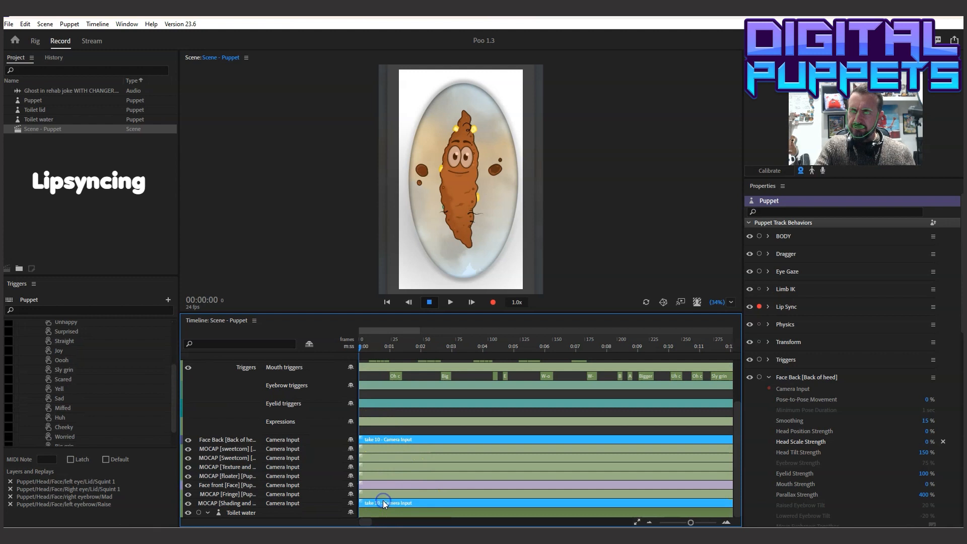
pyautogui.keyDown('ctrl'); pyautogui.click(379, 493); pyautogui.keyUp('ctrl')
pyautogui.keyDown('ctrl'); pyautogui.click(379, 485); pyautogui.keyUp('ctrl')
pyautogui.keyDown('ctrl'); pyautogui.click(380, 475); pyautogui.keyUp('ctrl')
pyautogui.keyDown('ctrl'); pyautogui.click(381, 466); pyautogui.keyUp('ctrl')
pyautogui.keyDown('ctrl'); pyautogui.click(380, 457); pyautogui.keyUp('ctrl')
pyautogui.keyDown('ctrl'); pyautogui.click(380, 448); pyautogui.keyUp('ctrl')
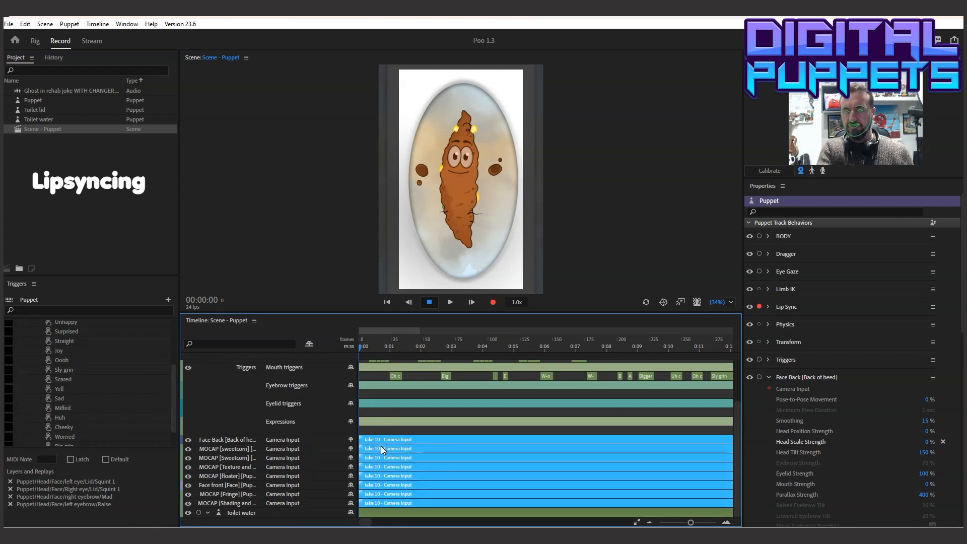
pyautogui.press('Delete')
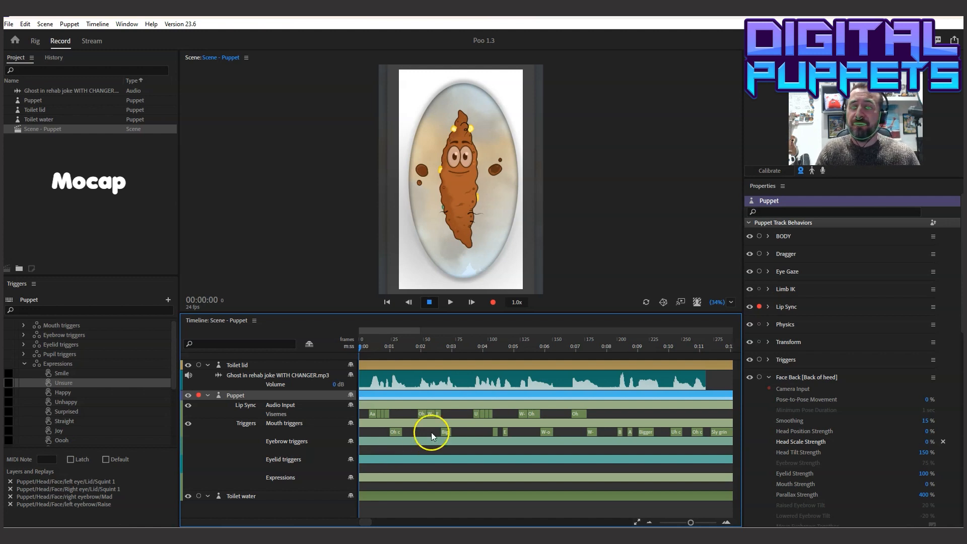
# Arm all the puppet's behaviors for recording, calibrate the camera rest pose, and enlarge the scene view
pyautogui.click(759, 236)
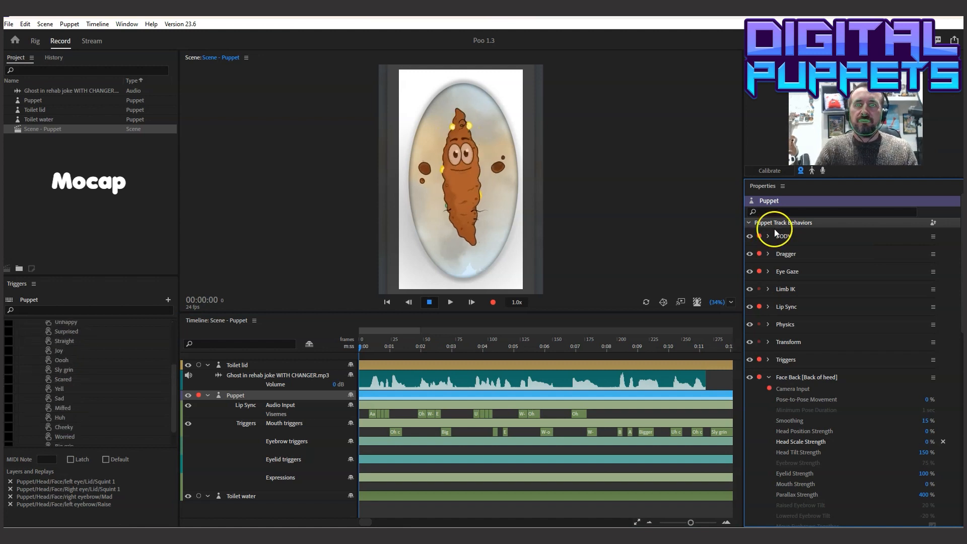
pyautogui.click(775, 173)
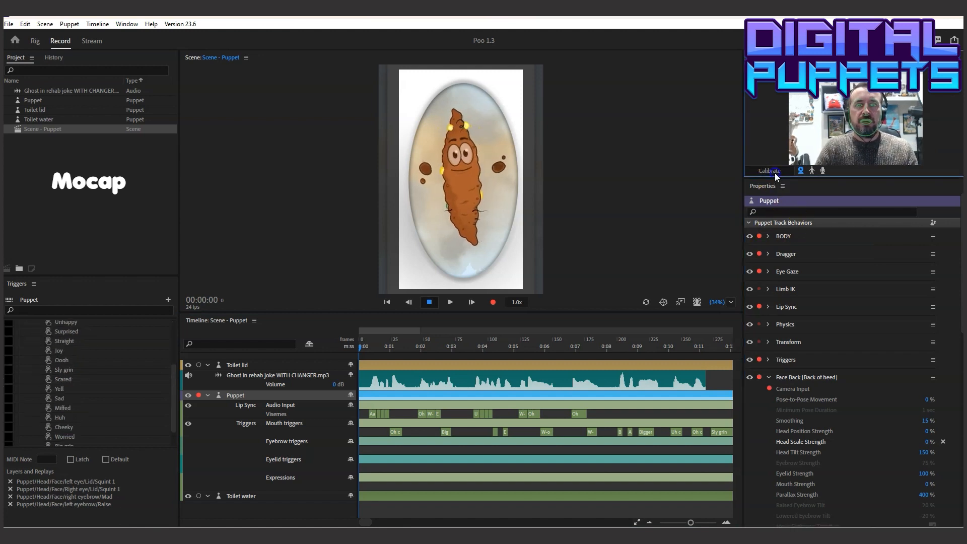
pyautogui.click(647, 303)
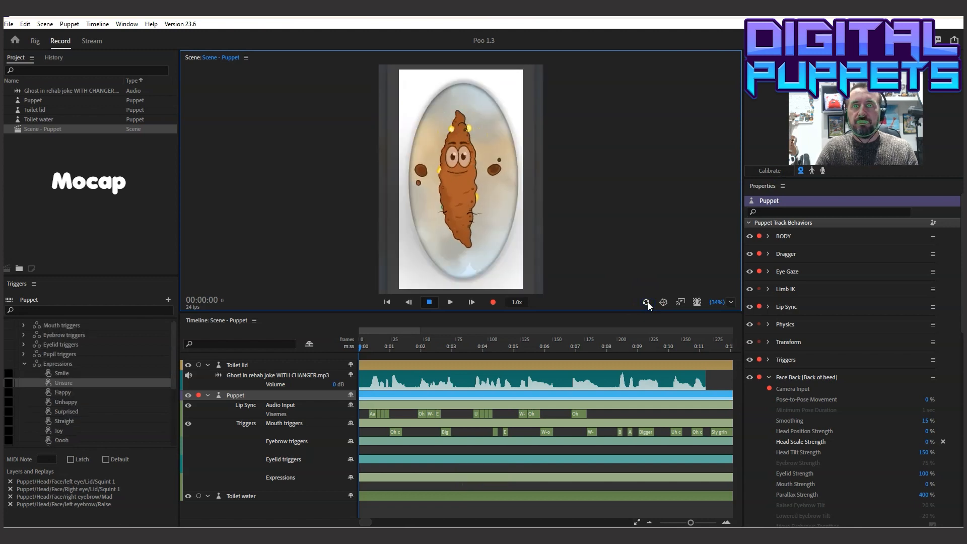
pyautogui.click(645, 311)
pyautogui.moveTo(645, 332); pyautogui.dragTo(644, 332)
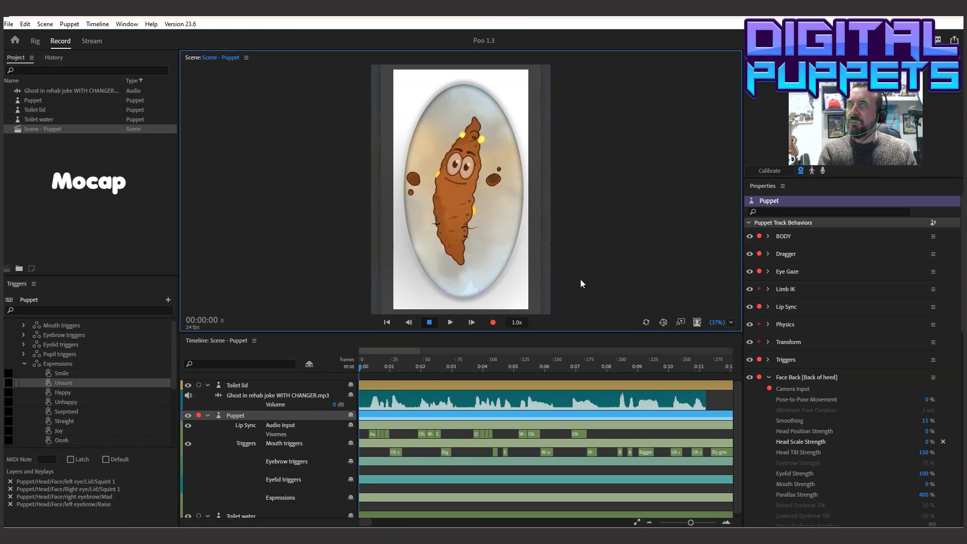
# Record a camera performance for the puppet from the start of the scene to about 00:13:23
pyautogui.click(555, 293)
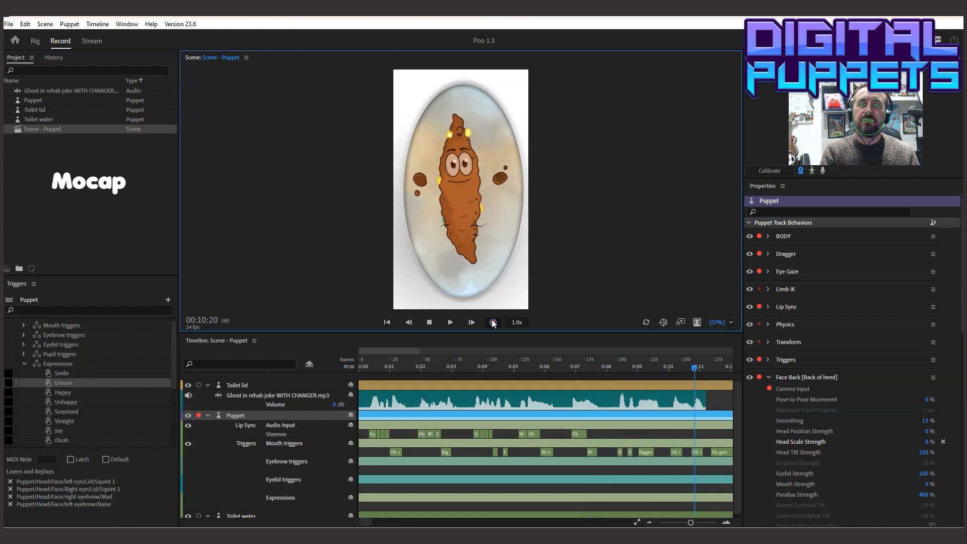
pyautogui.click(432, 322)
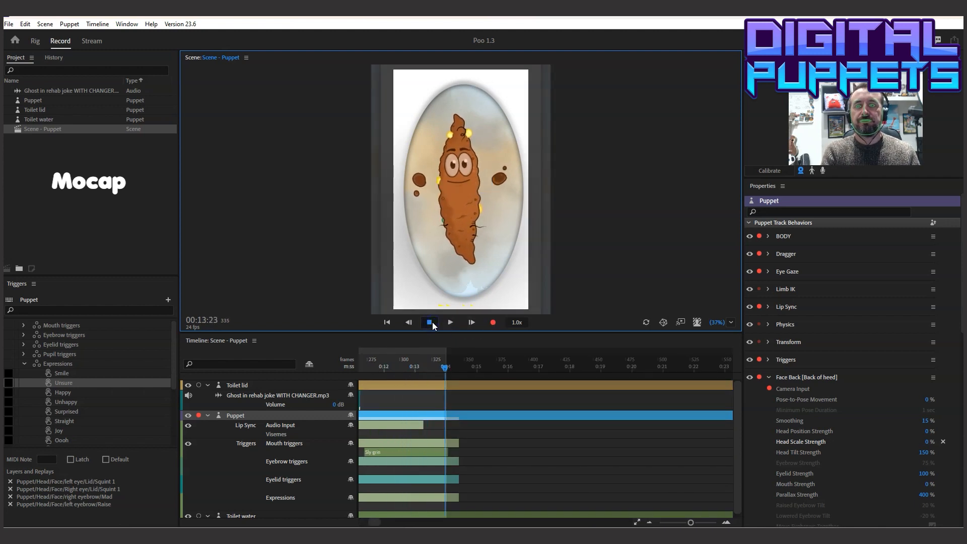
pyautogui.moveTo(375, 522); pyautogui.dragTo(351, 524)
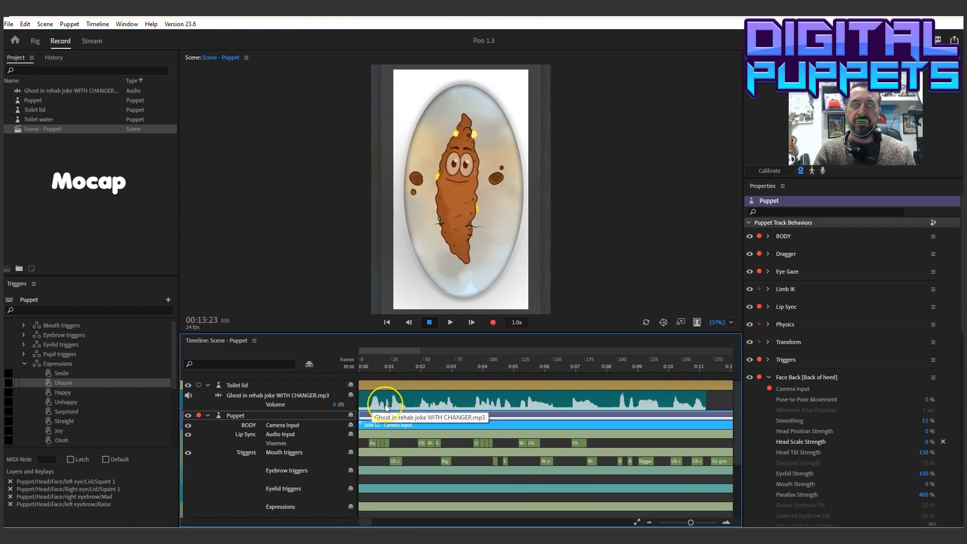
pyautogui.click(373, 443)
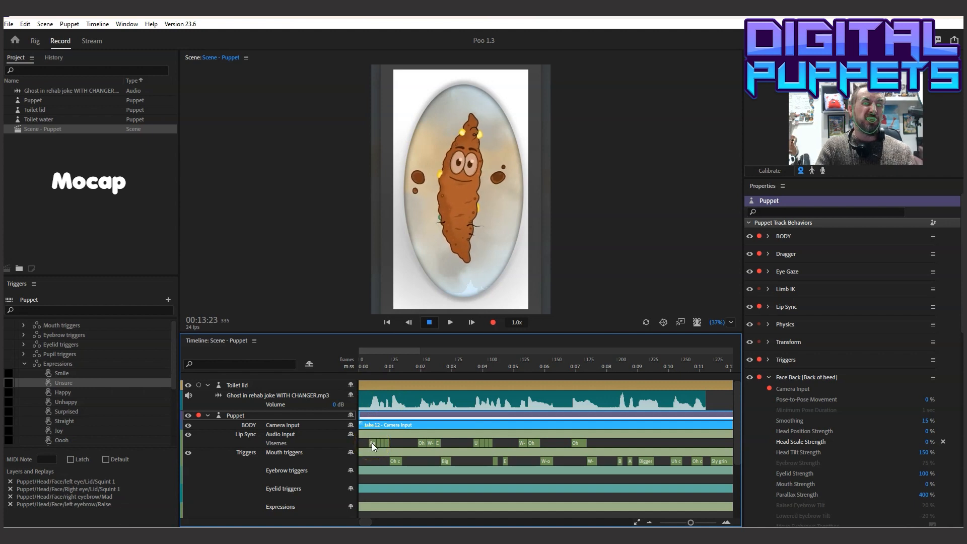
pyautogui.click(376, 443)
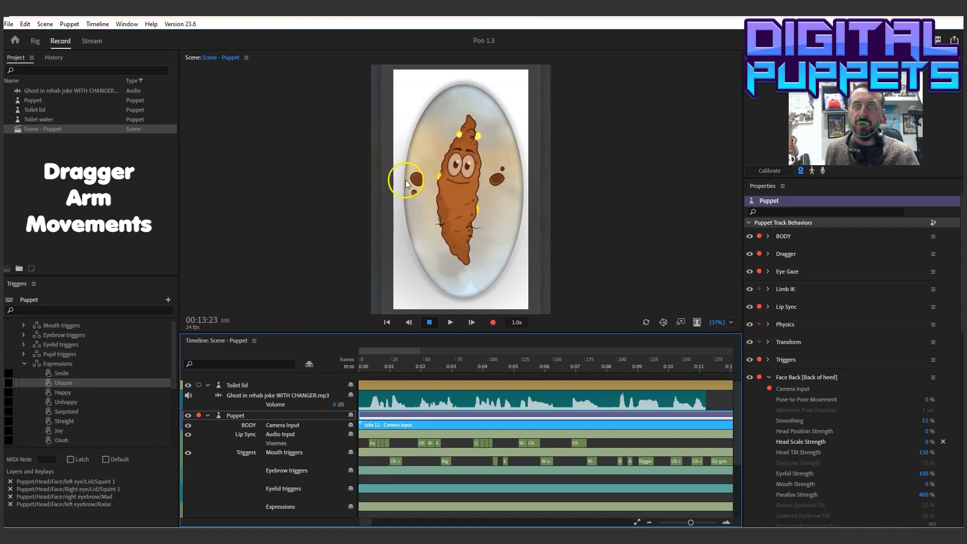
# Test the arm draggers by pulling both of the puppet's hands, and refresh the scene
pyautogui.moveTo(415, 180); pyautogui.dragTo(442, 174)
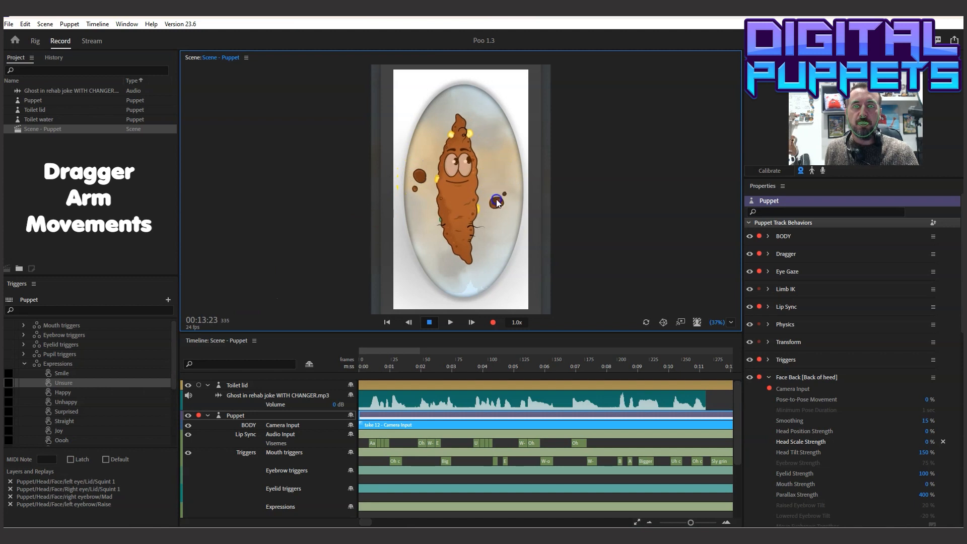
pyautogui.moveTo(503, 171)
pyautogui.mouseDown()
pyautogui.moveTo(500, 143)
pyautogui.moveTo(504, 167)
pyautogui.mouseUp()
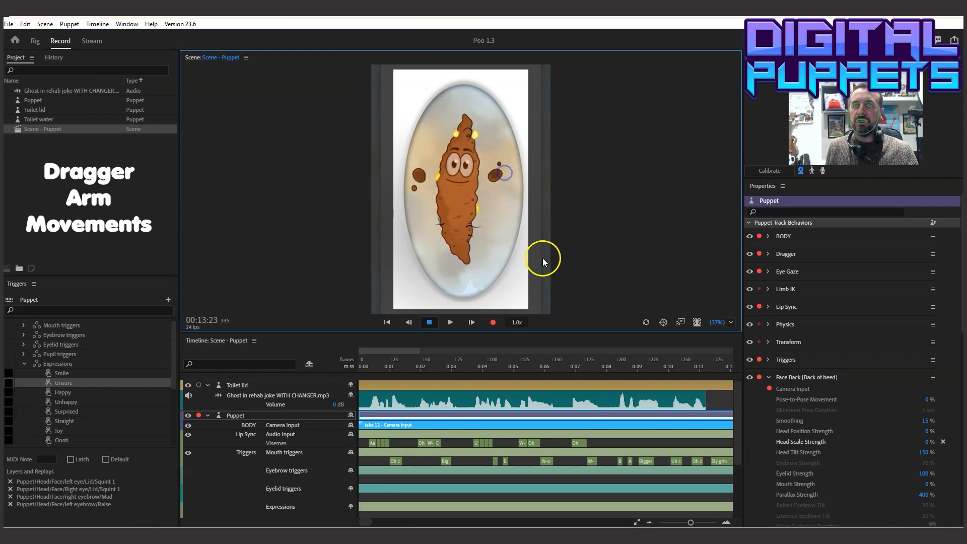
pyautogui.click(647, 322)
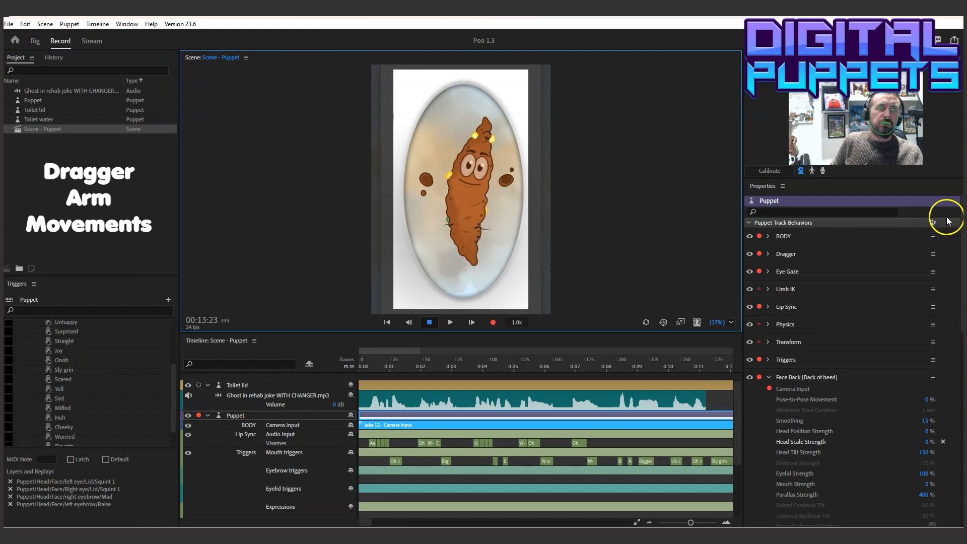
# Copy the Double low replay and paste it onto the Puppet track at 00:00:08
pyautogui.moveTo(961, 219); pyautogui.dragTo(955, 419)
pyautogui.click(370, 361)
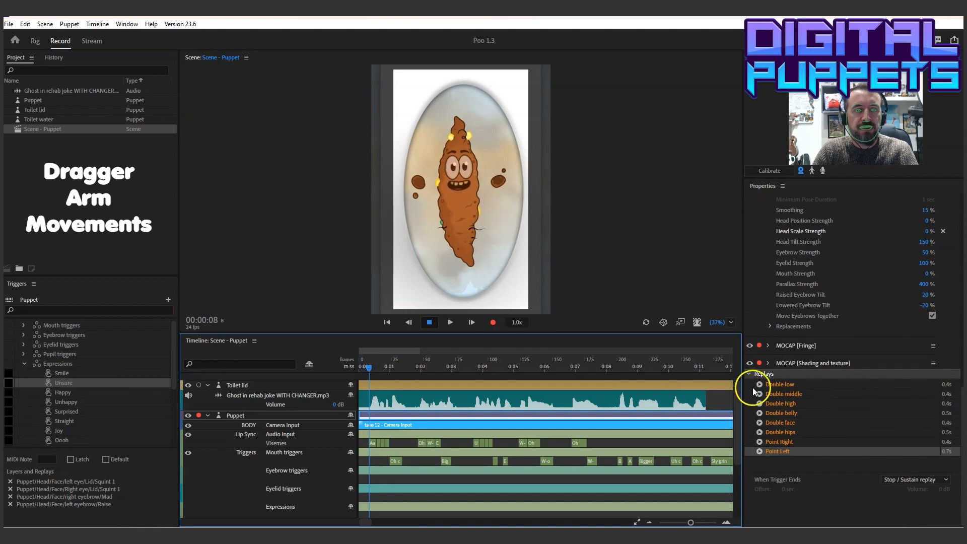
pyautogui.click(770, 383)
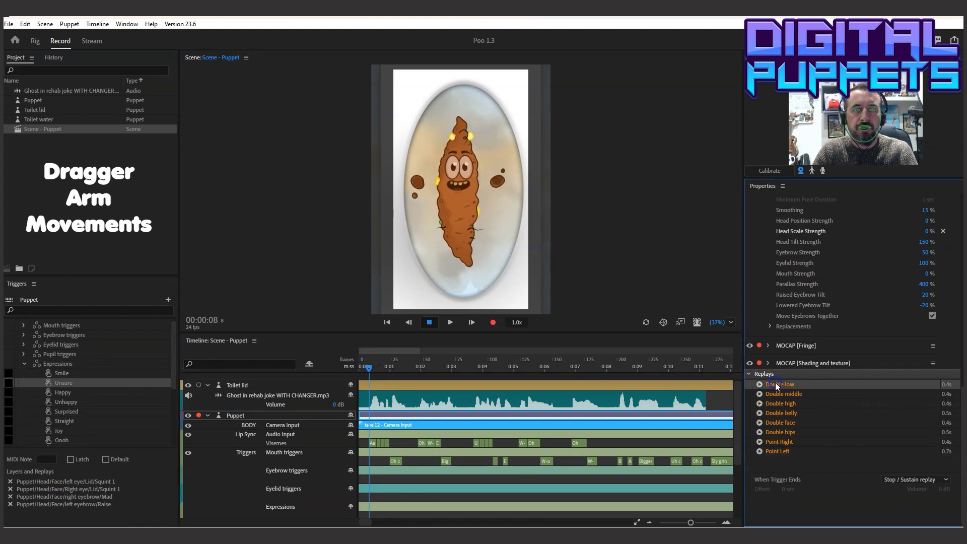
pyautogui.click(9, 24)
pyautogui.click(56, 73)
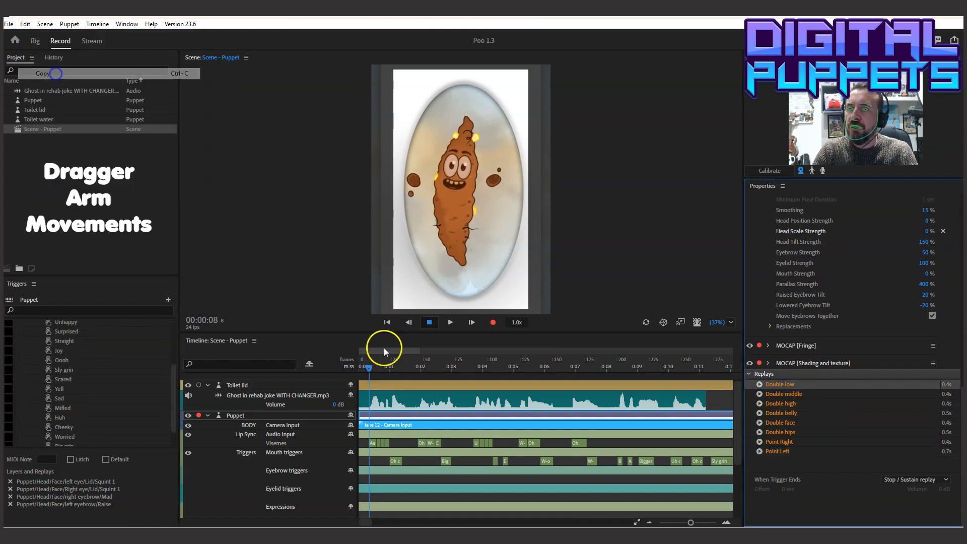
pyautogui.click(24, 24)
pyautogui.click(370, 424)
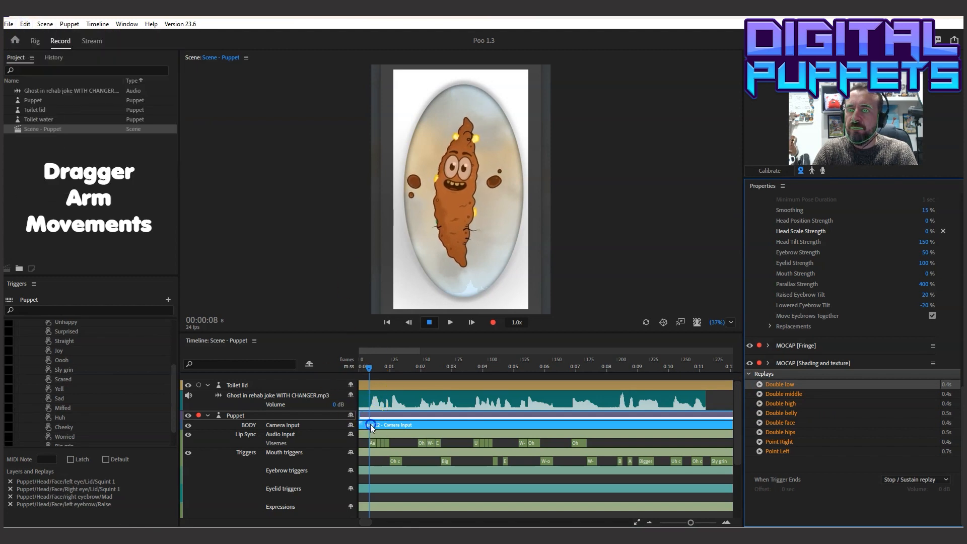
pyautogui.click(25, 24)
pyautogui.click(38, 95)
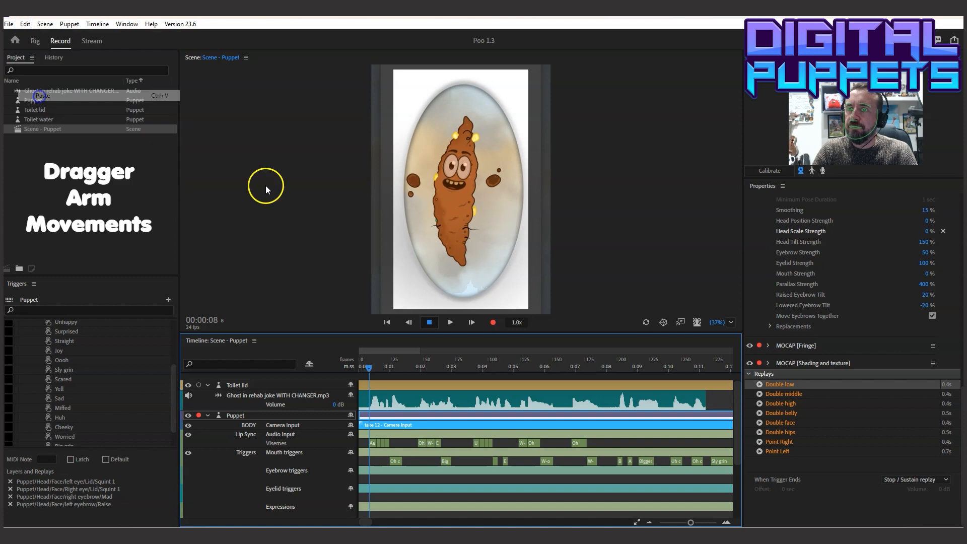
# Stretch the four pasted Dragger handle takes to run from about frame 5 to about frame 40
pyautogui.moveTo(690, 522); pyautogui.dragTo(704, 522)
pyautogui.click(494, 432)
pyautogui.moveTo(508, 437); pyautogui.dragTo(690, 442)
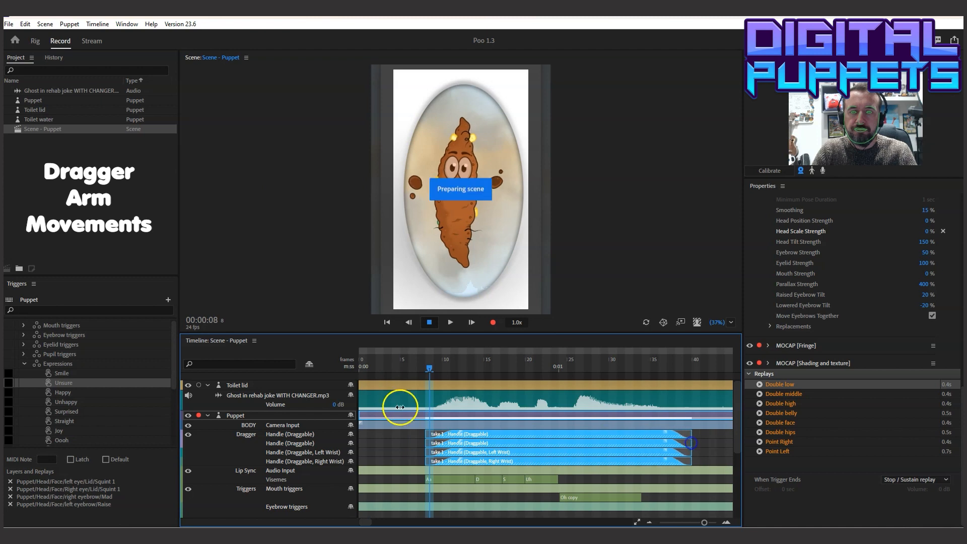
pyautogui.moveTo(426, 432); pyautogui.dragTo(399, 432)
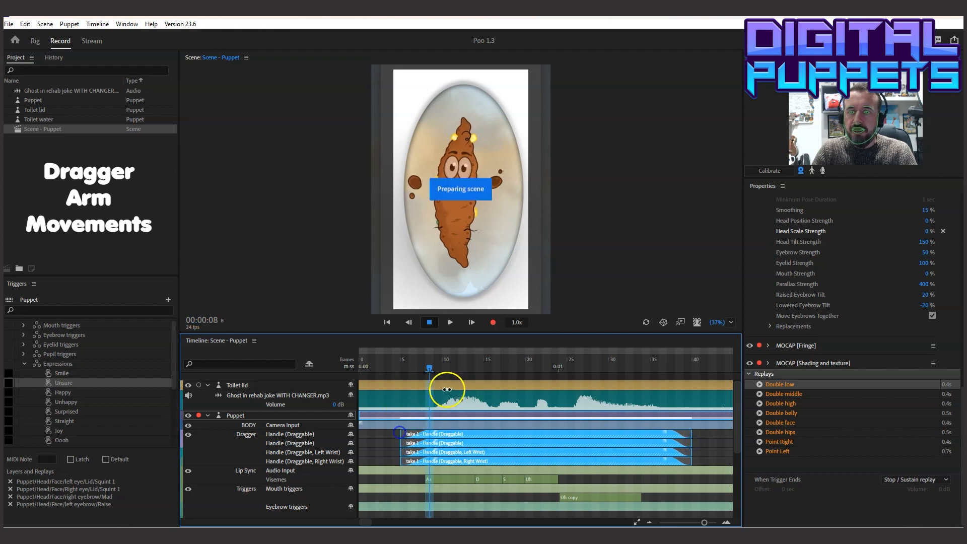
# Play the scene from 00:00:04 to check the Double low arm movement
pyautogui.click(391, 365)
pyautogui.click(449, 322)
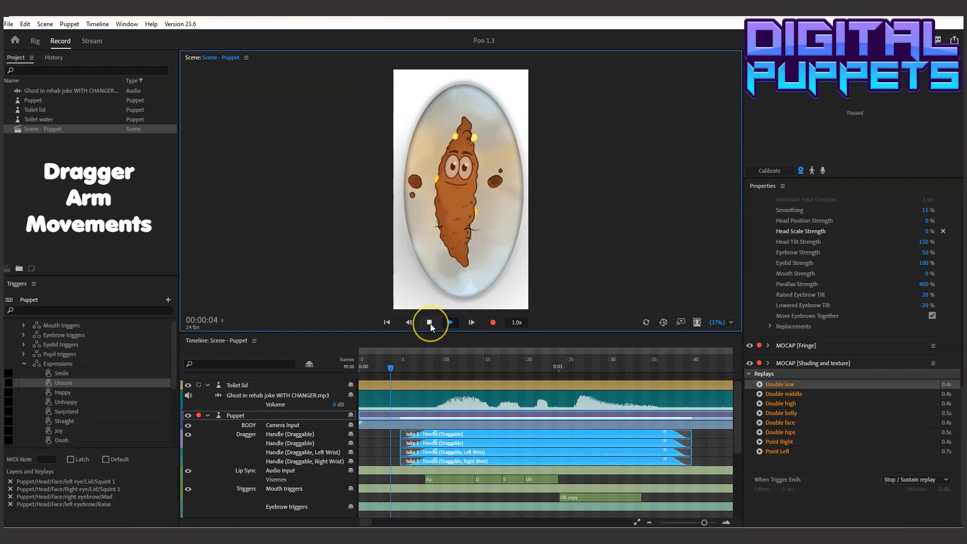
pyautogui.click(429, 322)
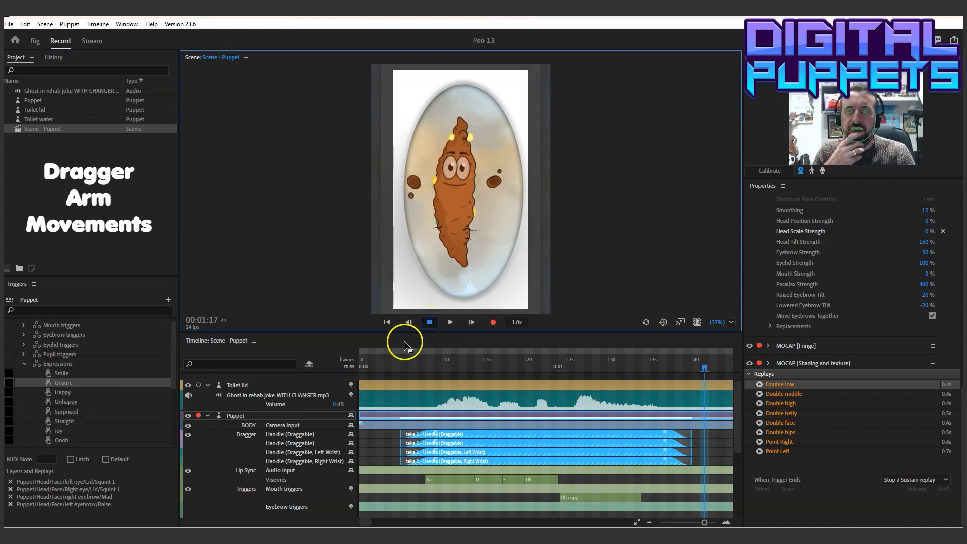
# Copy the Double high replay and paste it onto the Puppet track at 00:01:10
pyautogui.moveTo(457, 364); pyautogui.dragTo(649, 387)
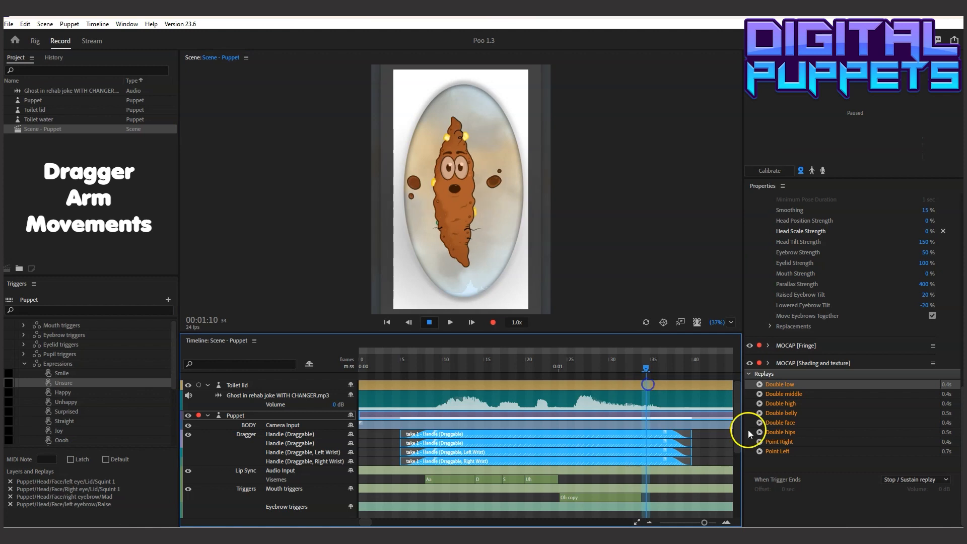
pyautogui.click(787, 402)
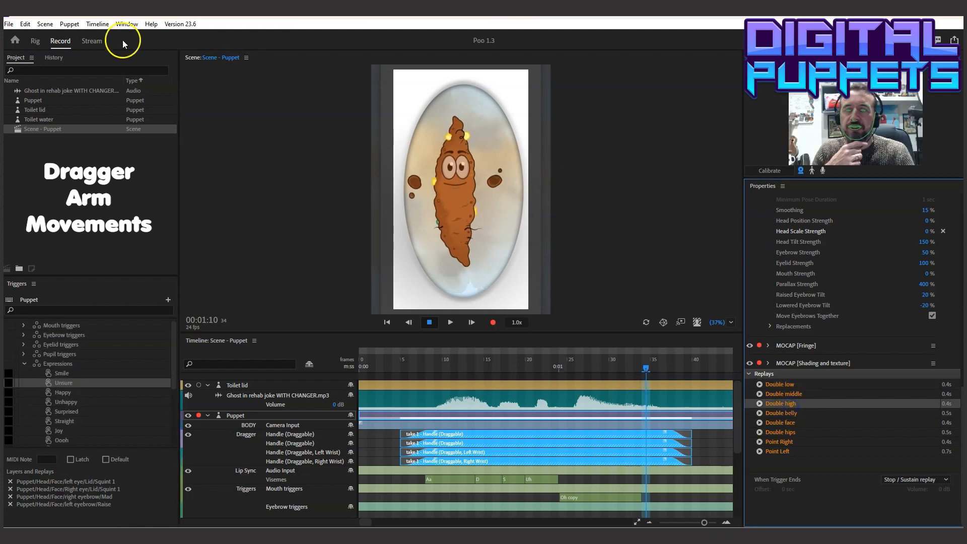
pyautogui.click(25, 23)
pyautogui.click(64, 74)
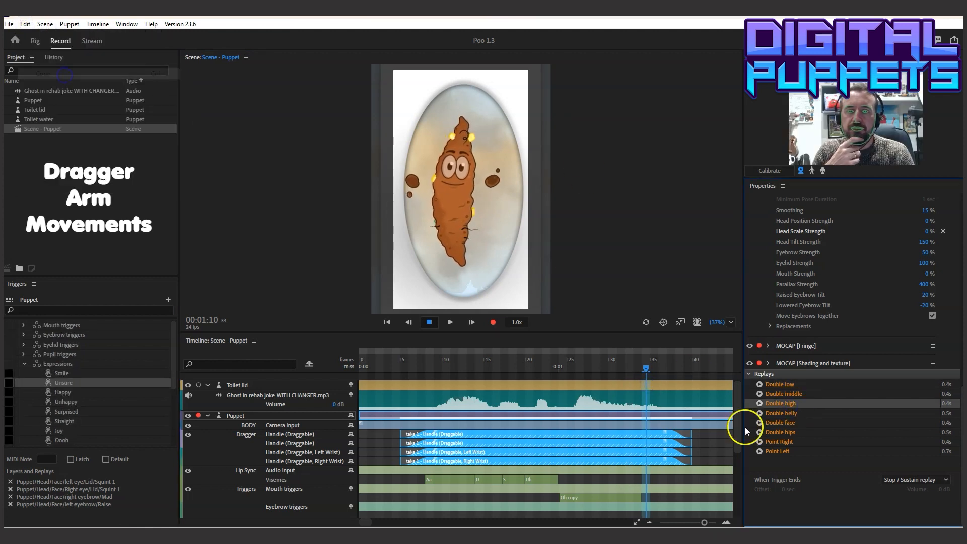
pyautogui.click(642, 423)
pyautogui.click(25, 24)
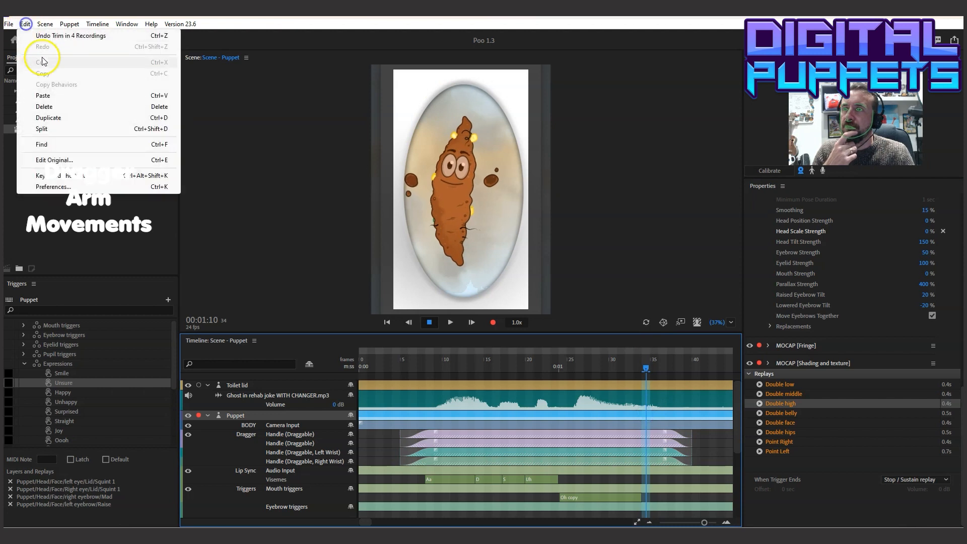
pyautogui.click(64, 94)
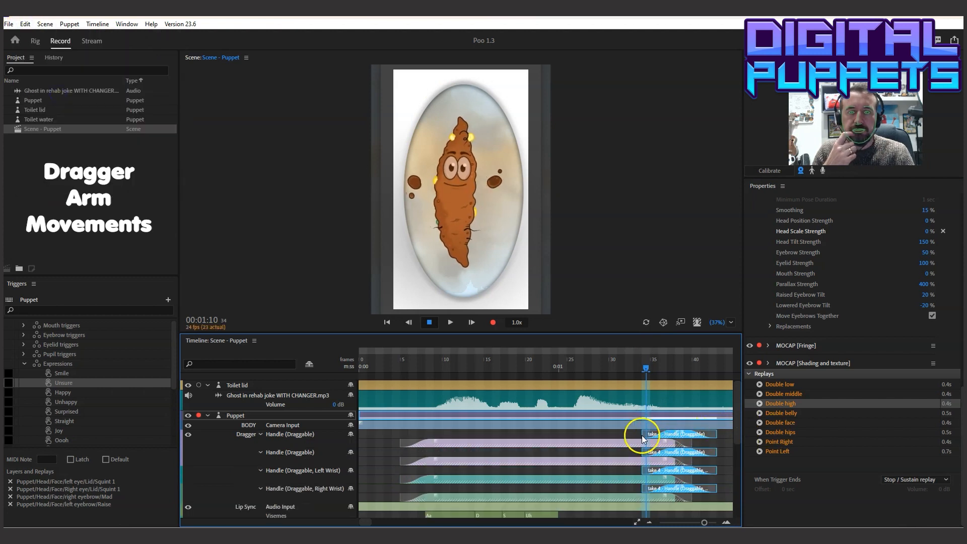
# Stretch the pasted Double high takes to run from about frame 32 to about frame 79
pyautogui.moveTo(644, 433); pyautogui.dragTo(627, 435)
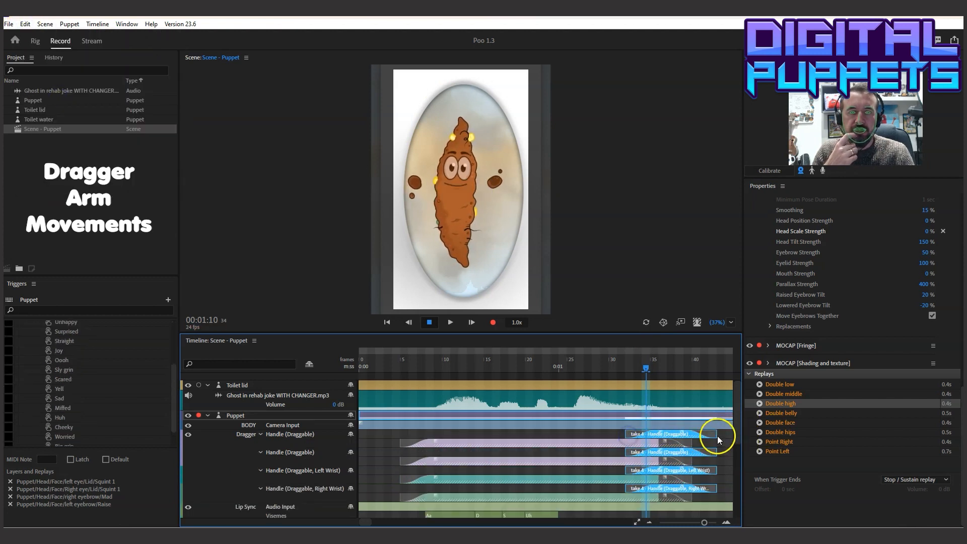
pyautogui.moveTo(716, 435); pyautogui.dragTo(616, 447)
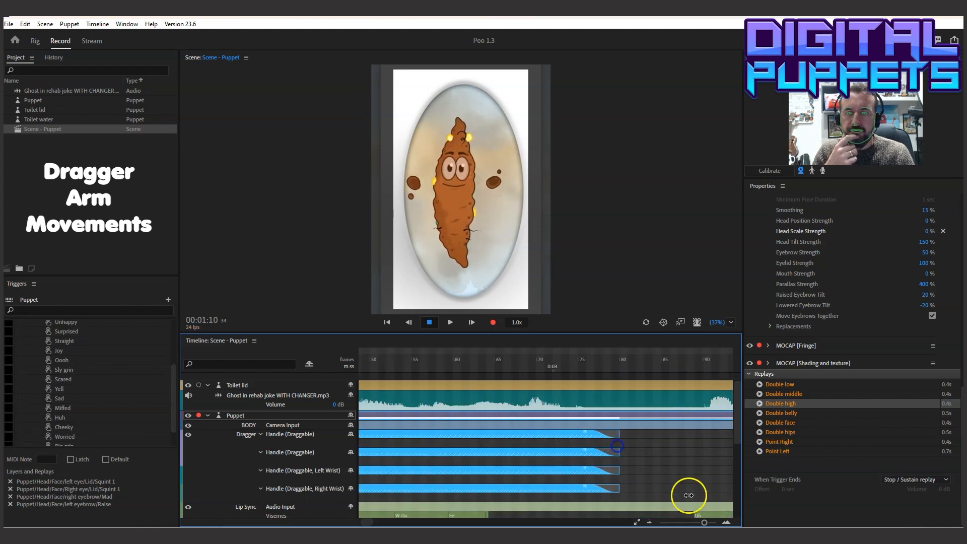
pyautogui.moveTo(704, 522); pyautogui.dragTo(698, 522)
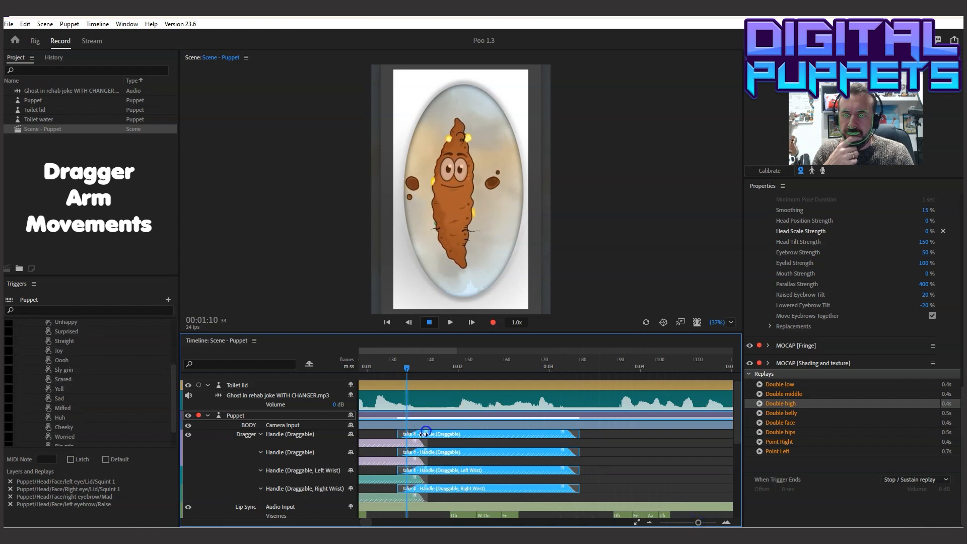
# Enable Link Recording Selection and extend the end of the Double low takes to about frame 56
pyautogui.click(403, 444)
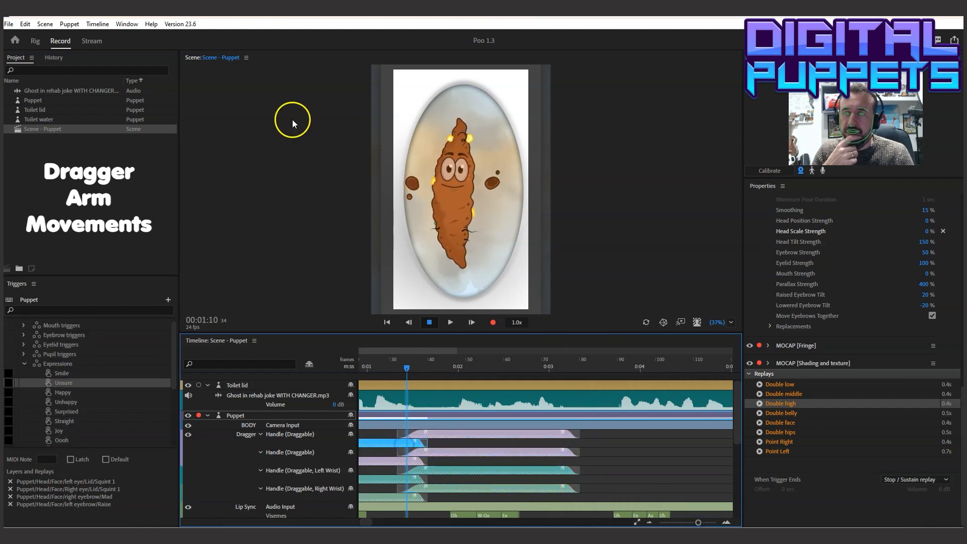
pyautogui.click(97, 24)
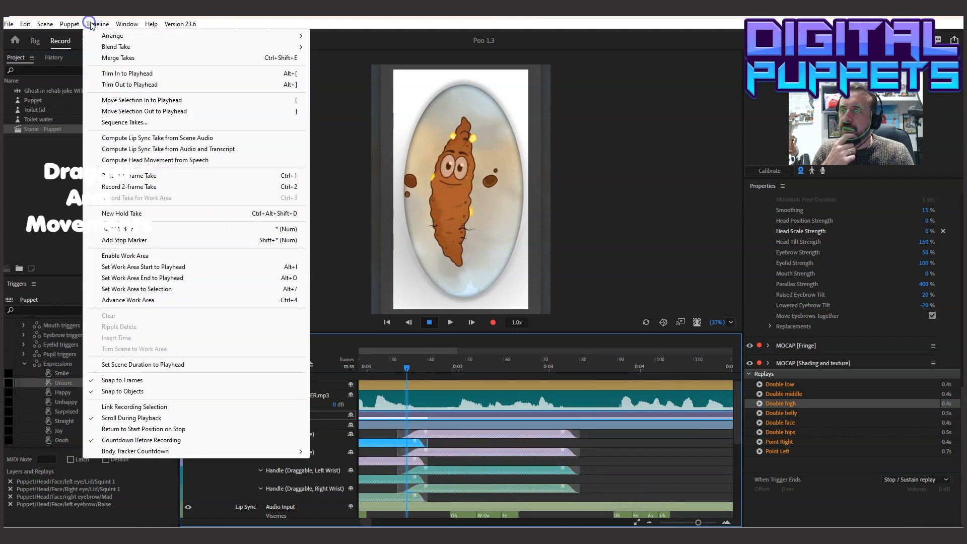
pyautogui.click(135, 406)
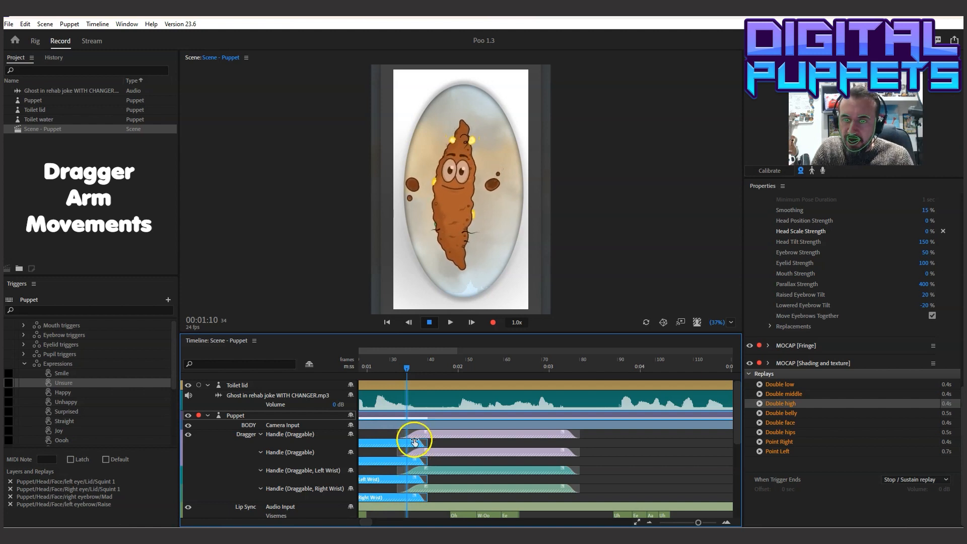
pyautogui.moveTo(427, 442); pyautogui.dragTo(492, 442)
# Play the scene to check the change from the Double low to the Double high arm movement
pyautogui.moveTo(398, 370); pyautogui.dragTo(365, 371)
pyautogui.click(450, 322)
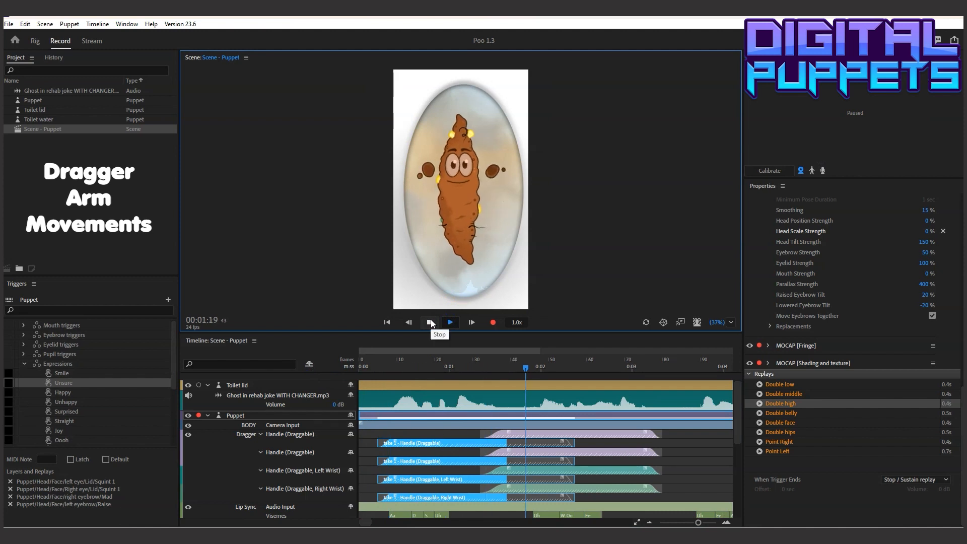
pyautogui.click(430, 320)
# Move the Double high takes to start at about frame 43 and play the scene to check the timing
pyautogui.moveTo(533, 427); pyautogui.dragTo(578, 431)
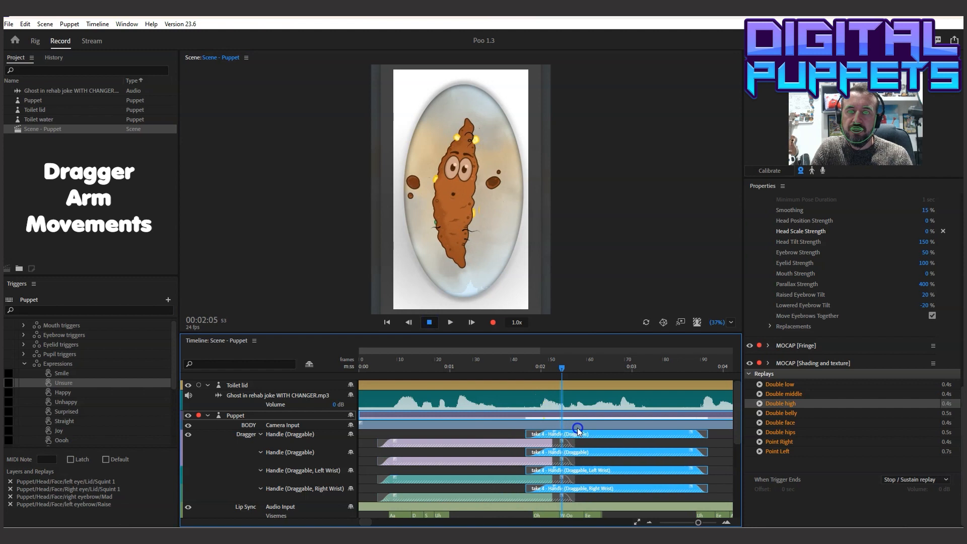
pyautogui.click(373, 363)
pyautogui.click(455, 321)
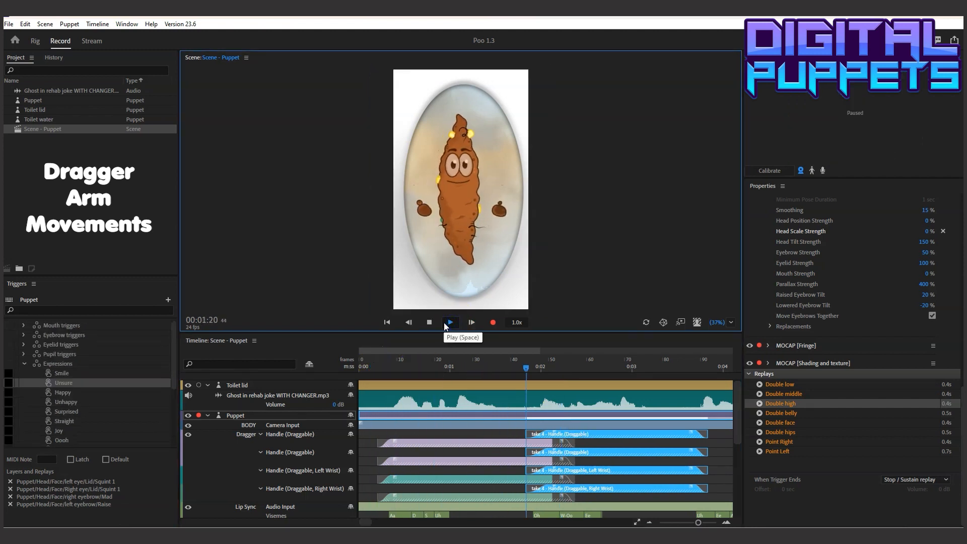
pyautogui.click(443, 323)
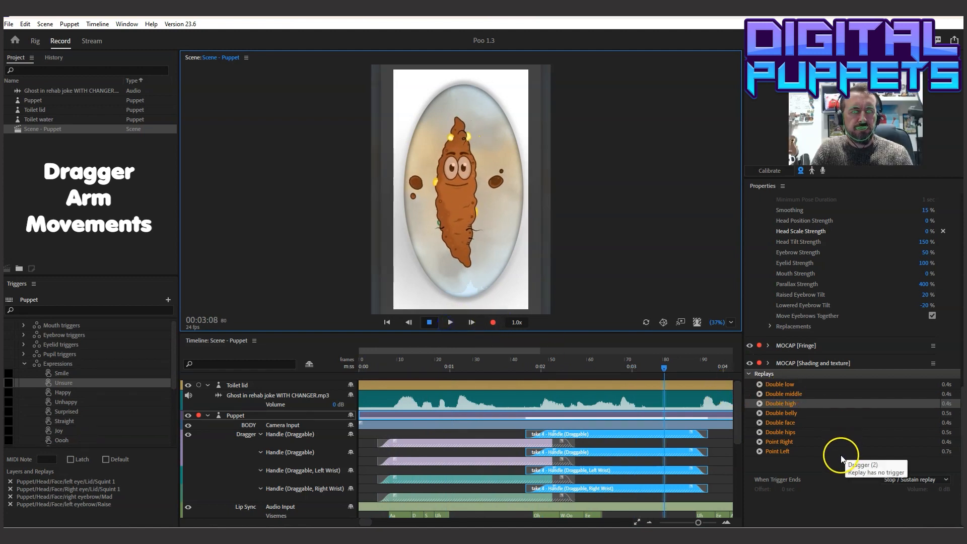
# Copy the Double hips replay and paste it onto the Puppet track at 00:03:13
pyautogui.click(786, 432)
pyautogui.click(26, 24)
pyautogui.click(45, 73)
pyautogui.moveTo(757, 378); pyautogui.dragTo(645, 379)
pyautogui.click(648, 418)
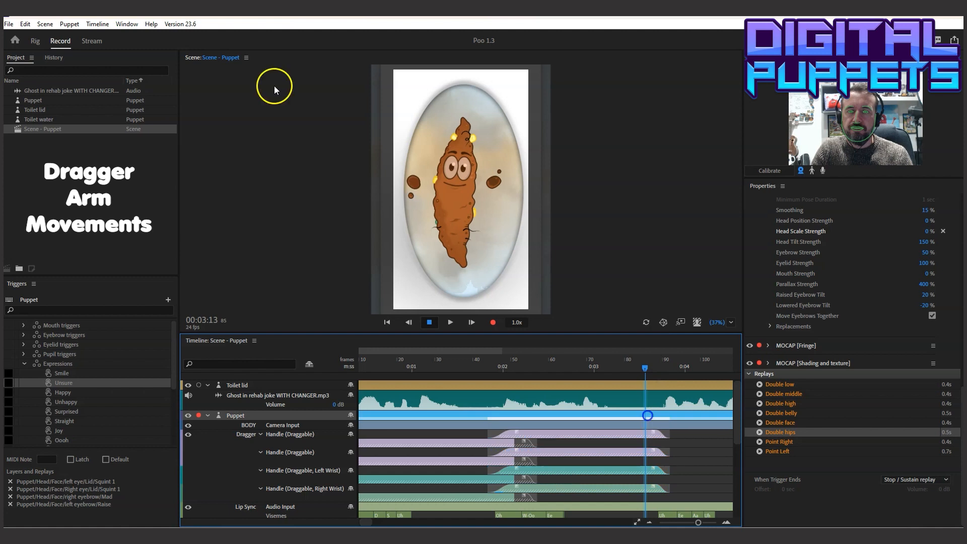
pyautogui.click(25, 24)
pyautogui.click(58, 96)
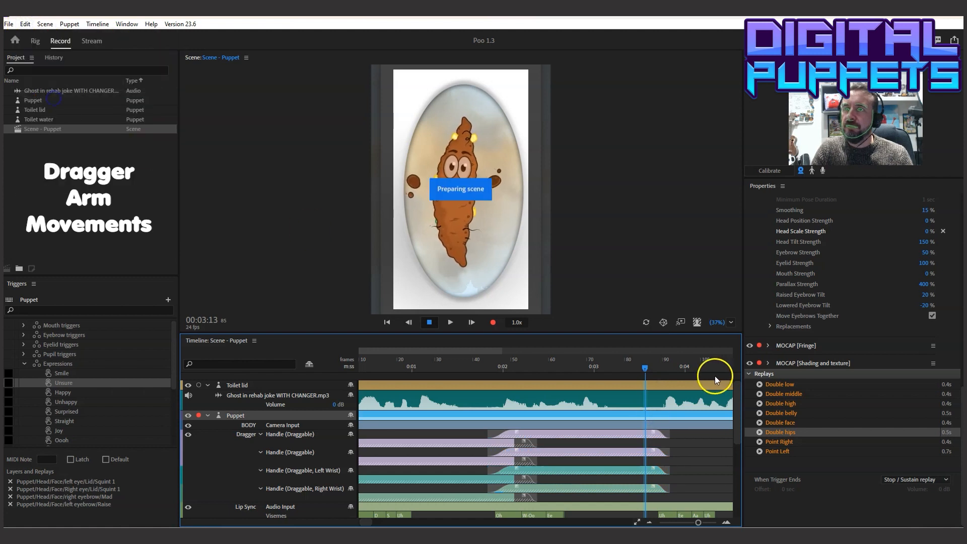
# Stretch the Double hips takes to run from about frame 82 to about frame 180 and play the scene
pyautogui.moveTo(735, 434); pyautogui.dragTo(723, 443)
pyautogui.moveTo(426, 434); pyautogui.dragTo(418, 434)
pyautogui.moveTo(389, 366); pyautogui.dragTo(479, 367)
pyautogui.click(450, 322)
pyautogui.click(429, 322)
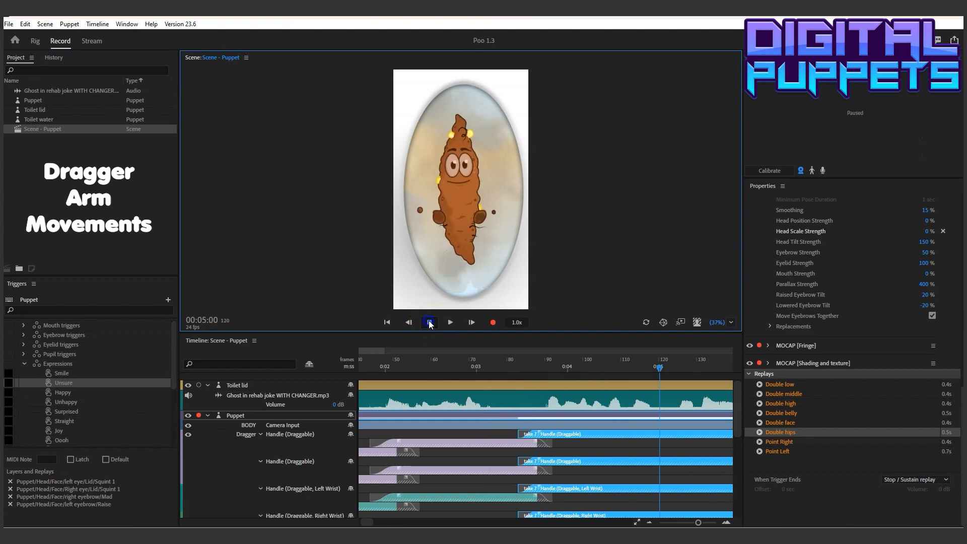
# Copy the Double middle replay and paste it onto the Puppet track at 00:05:01
pyautogui.click(785, 395)
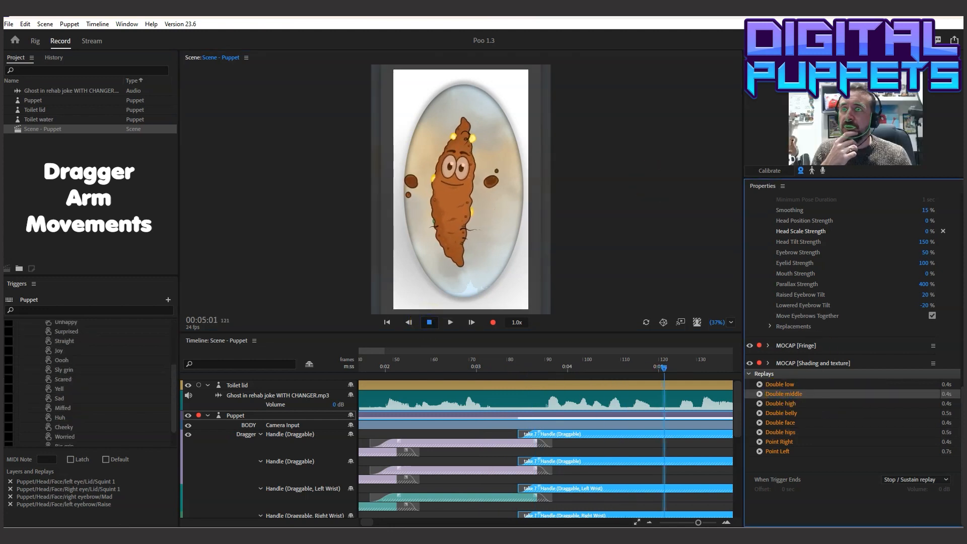
pyautogui.click(25, 24)
pyautogui.click(43, 74)
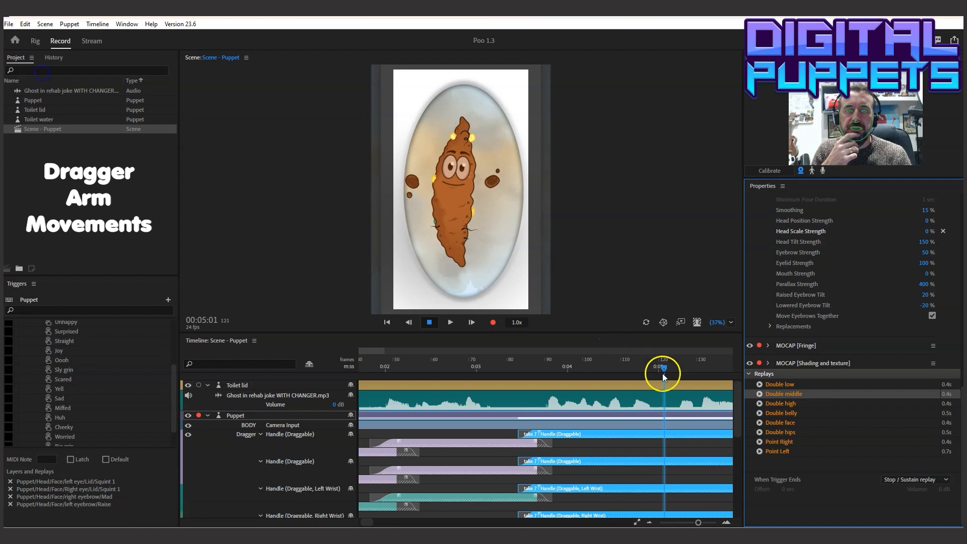
pyautogui.click(665, 423)
pyautogui.click(25, 23)
pyautogui.click(43, 94)
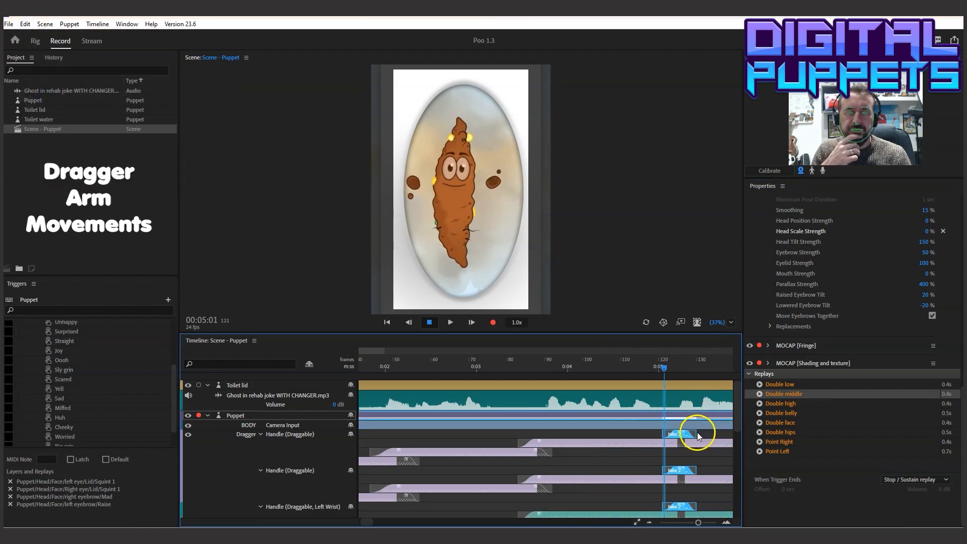
# Stretch the Double middle takes to run from about frame 120 to about frame 167, checking the timing in playback
pyautogui.moveTo(841, 444); pyautogui.dragTo(513, 444)
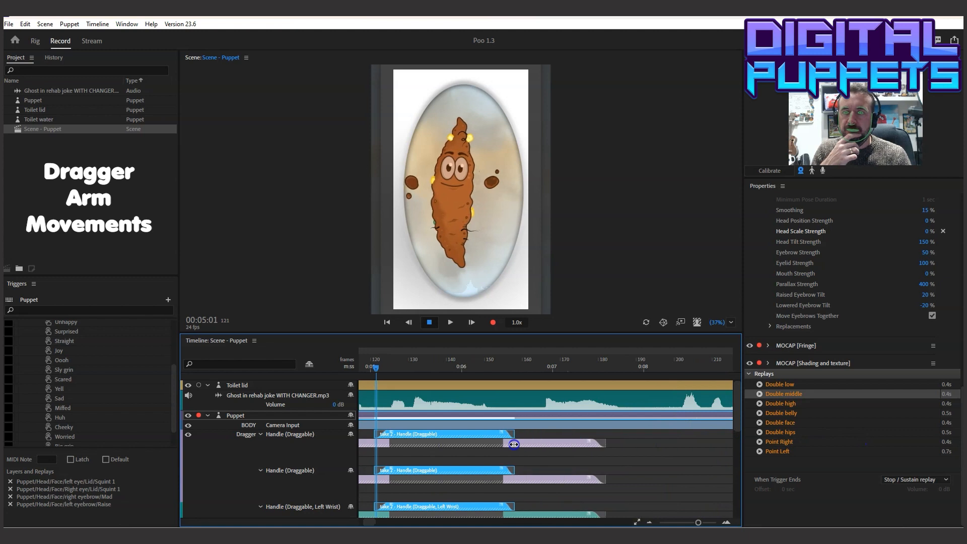
pyautogui.click(373, 435)
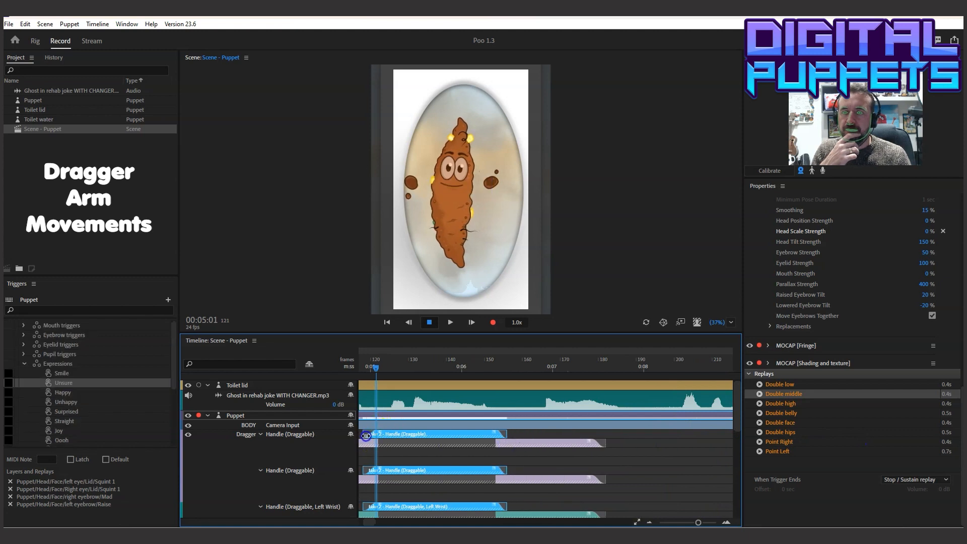
pyautogui.moveTo(372, 370); pyautogui.dragTo(395, 368)
pyautogui.click(456, 321)
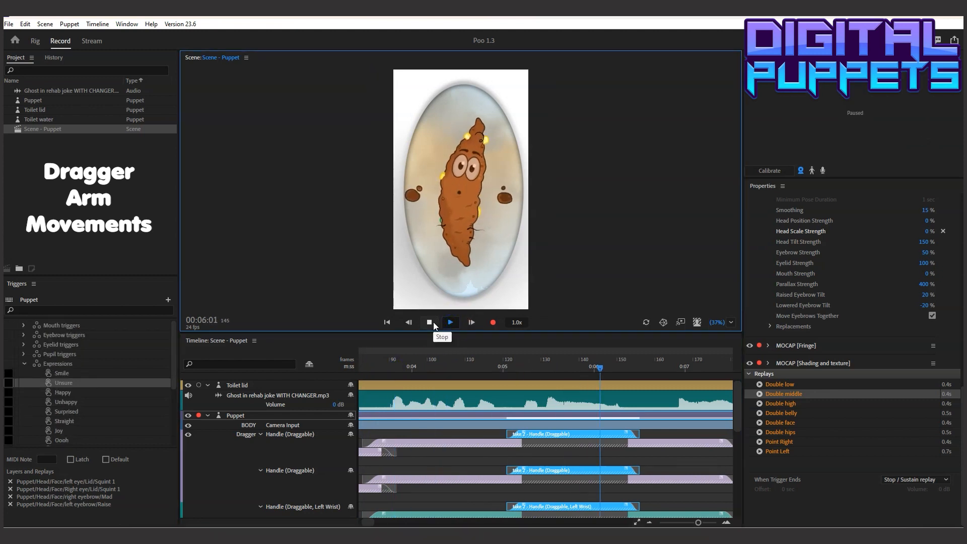
pyautogui.click(432, 322)
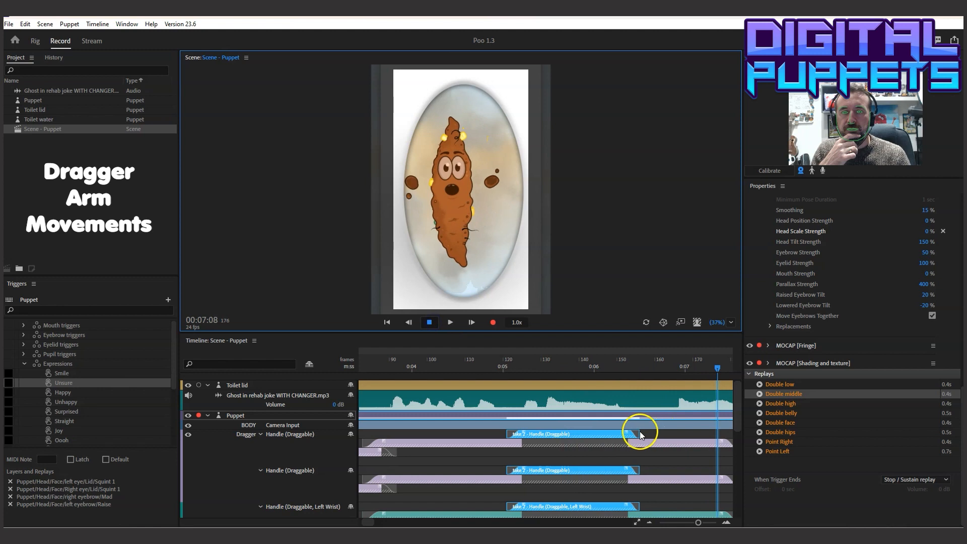
pyautogui.moveTo(636, 431); pyautogui.dragTo(688, 432)
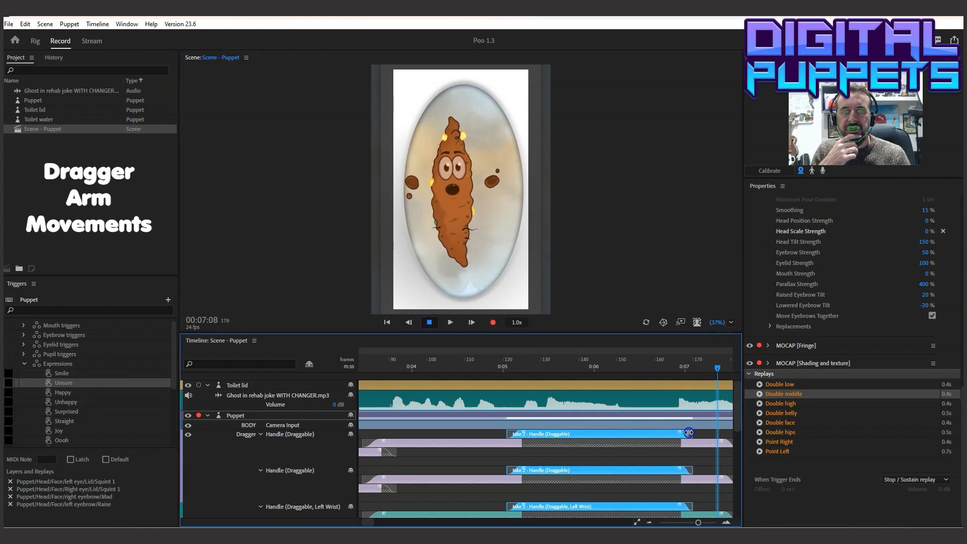
pyautogui.click(481, 359)
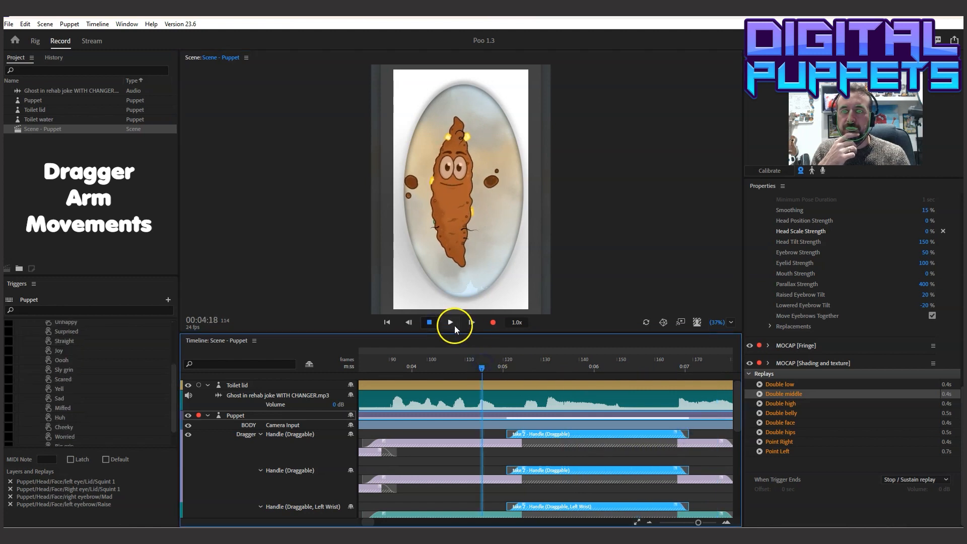
# Shift the Double hips takes about eight frames later
pyautogui.click(710, 443)
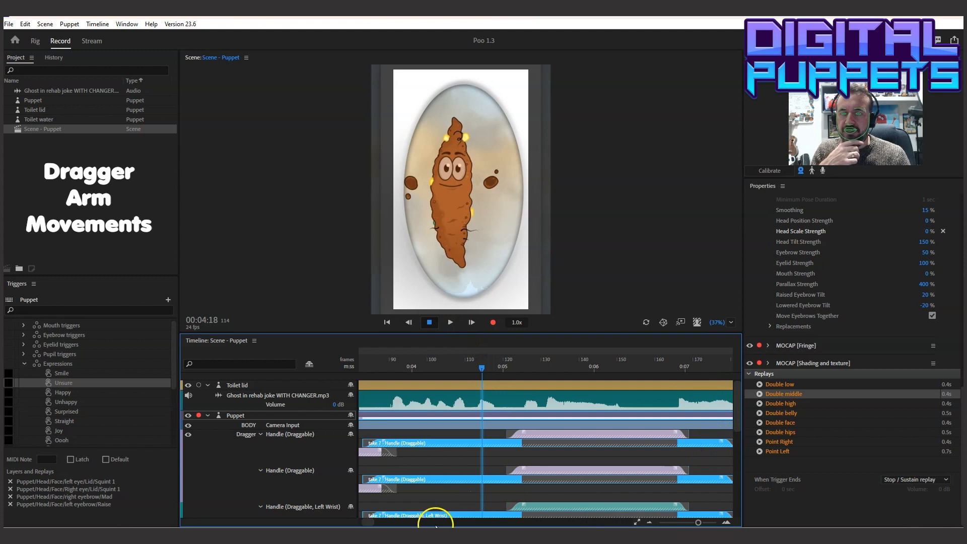
pyautogui.moveTo(482, 367); pyautogui.dragTo(527, 372)
pyautogui.moveTo(516, 445); pyautogui.dragTo(546, 444)
# Play the scene through the Double middle movement and shorten the end of the Double hips takes to about frame 161
pyautogui.moveTo(525, 370); pyautogui.dragTo(397, 383)
pyautogui.click(448, 323)
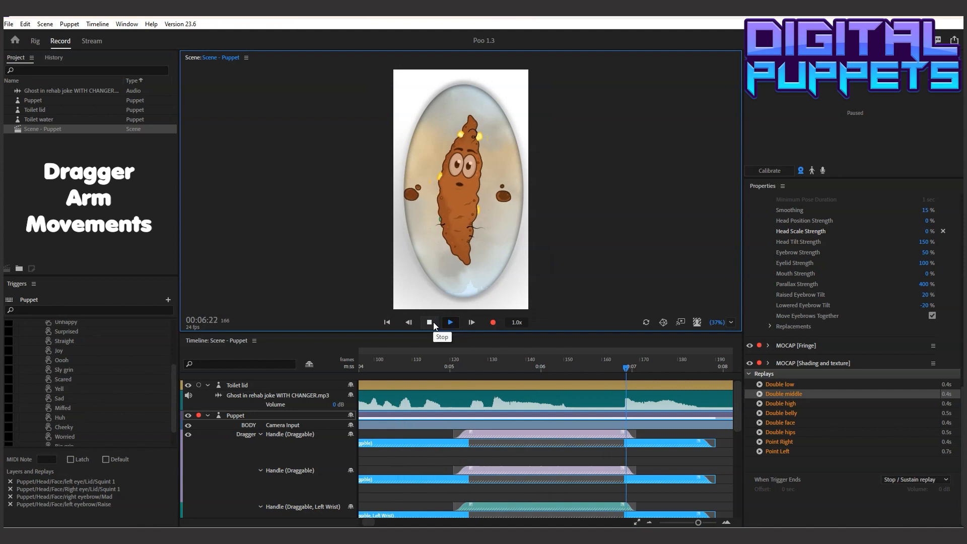
pyautogui.click(429, 322)
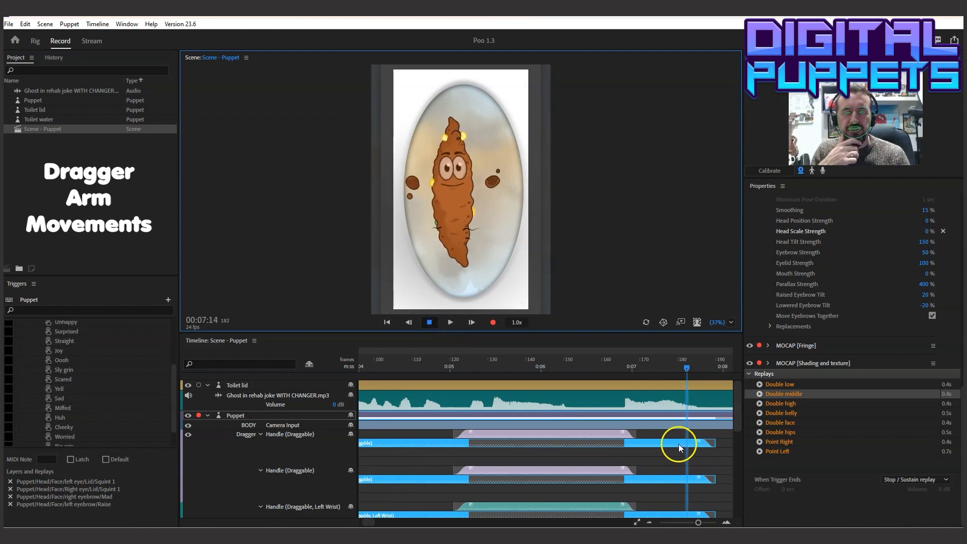
pyautogui.moveTo(712, 445); pyautogui.dragTo(613, 444)
# Paste a copy of the Double low replay onto the Puppet track at 00:06:17 and extend its takes to about frame 190
pyautogui.click(793, 385)
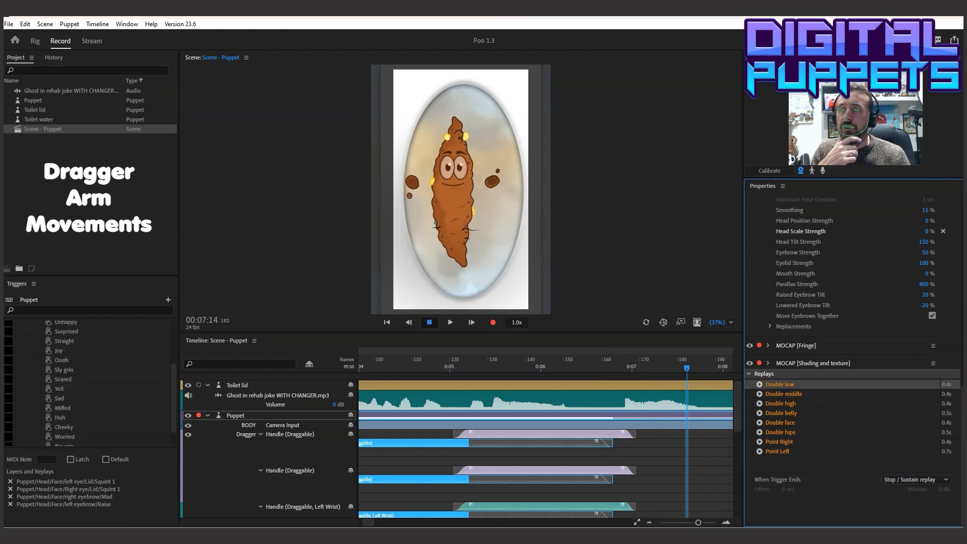
pyautogui.click(25, 24)
pyautogui.click(52, 73)
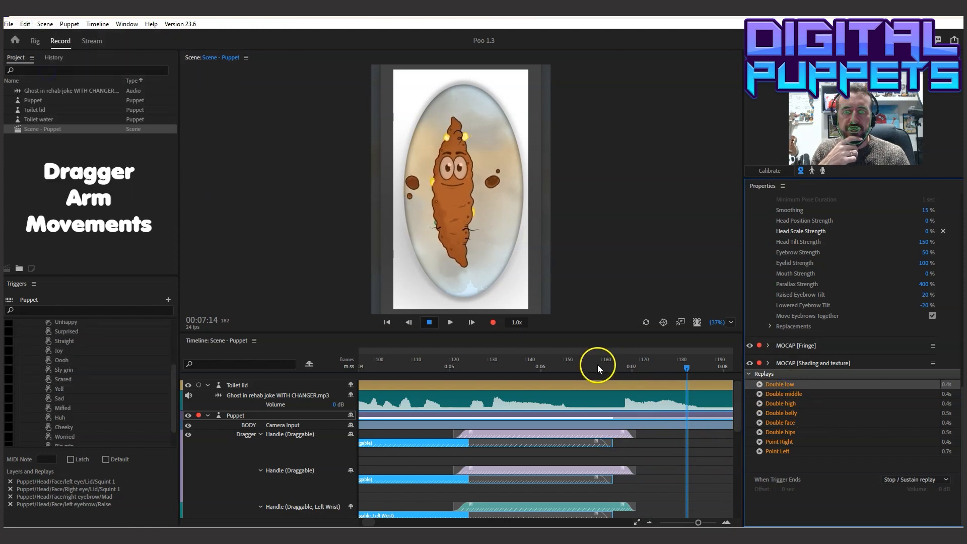
pyautogui.click(608, 373)
pyautogui.click(606, 433)
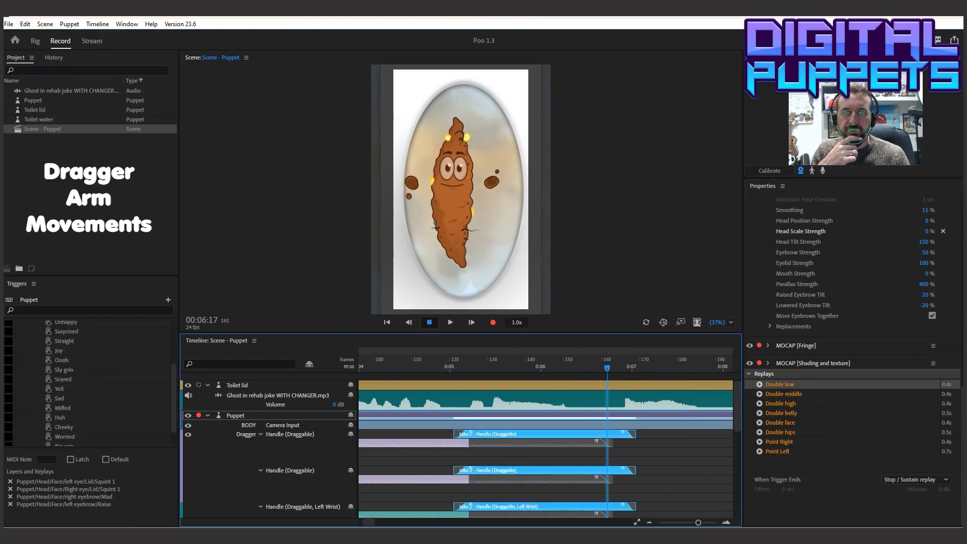
pyautogui.click(24, 24)
pyautogui.click(43, 95)
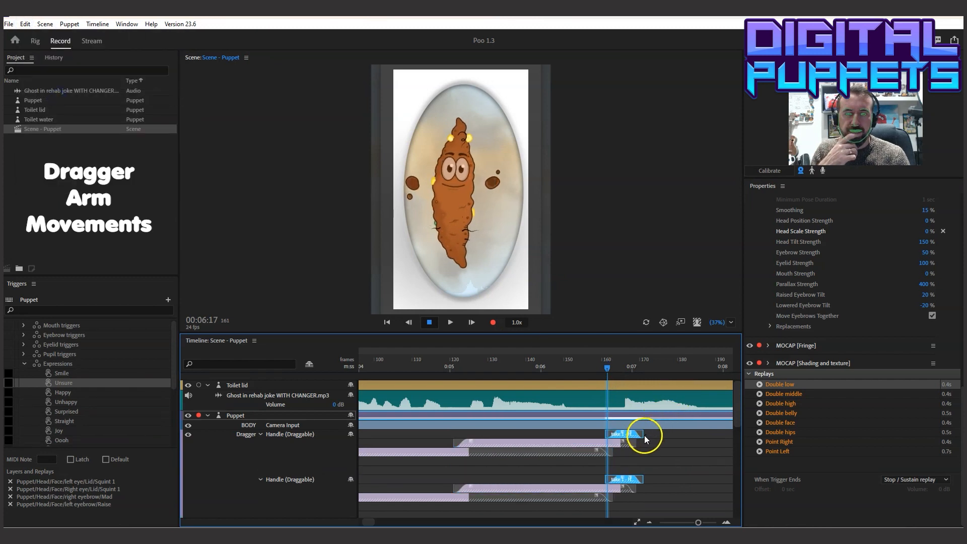
pyautogui.moveTo(651, 434); pyautogui.dragTo(723, 431)
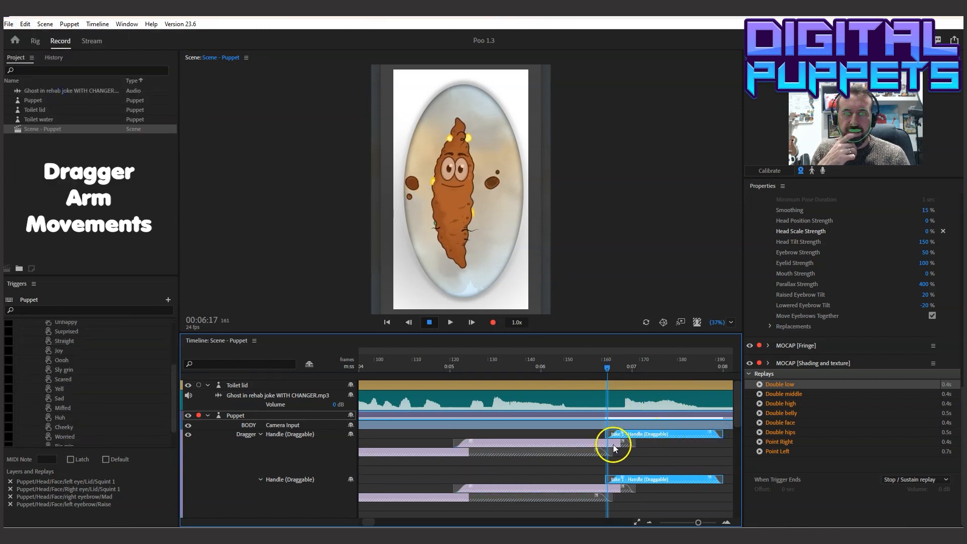
# Extend the end of the Double middle takes to about frame 179 and play the scene through that movement
pyautogui.click(612, 444)
pyautogui.moveTo(646, 443); pyautogui.dragTo(677, 443)
pyautogui.click(547, 363)
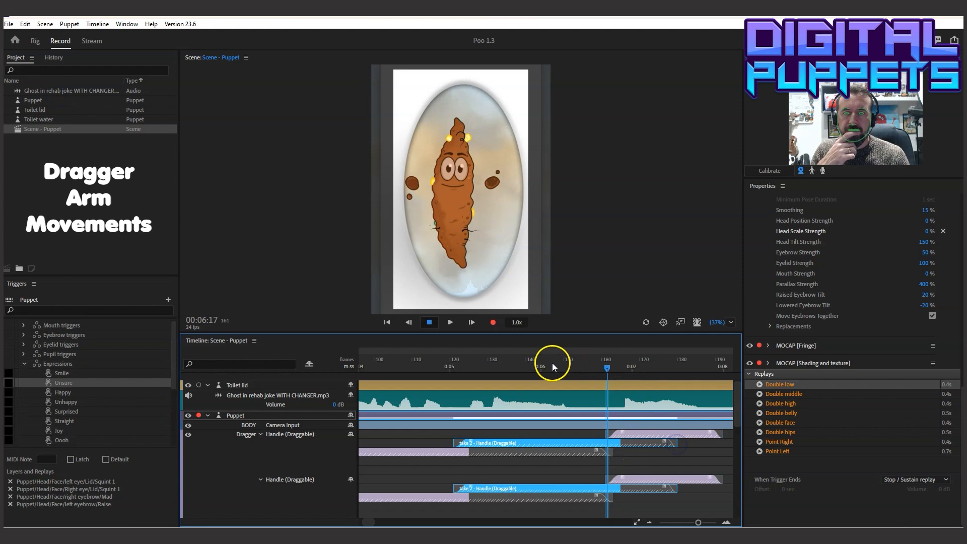
pyautogui.click(450, 322)
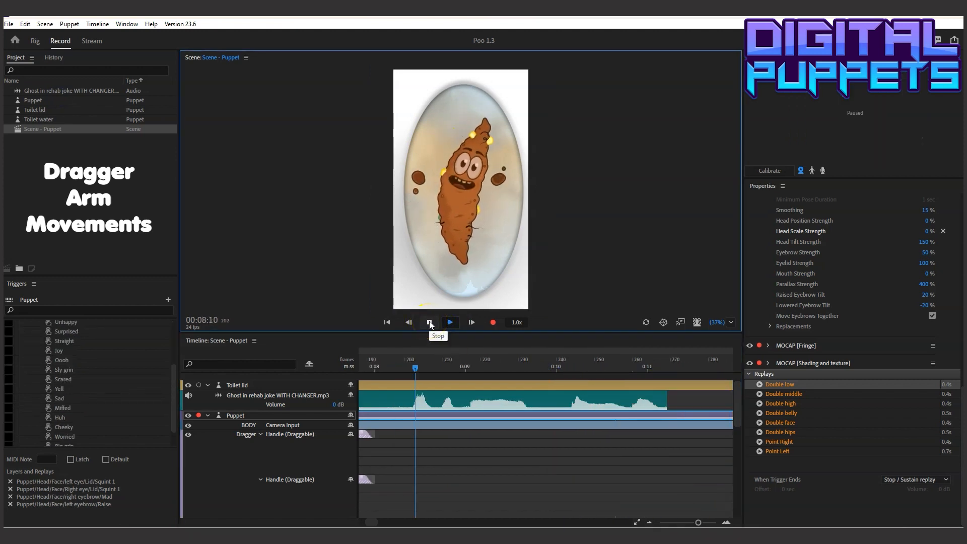
pyautogui.click(430, 322)
# Move the playhead to 00:08:16 and pull both of the puppet's hands down level with its lower body
pyautogui.moveTo(394, 365); pyautogui.dragTo(494, 375)
pyautogui.moveTo(497, 181); pyautogui.dragTo(491, 227)
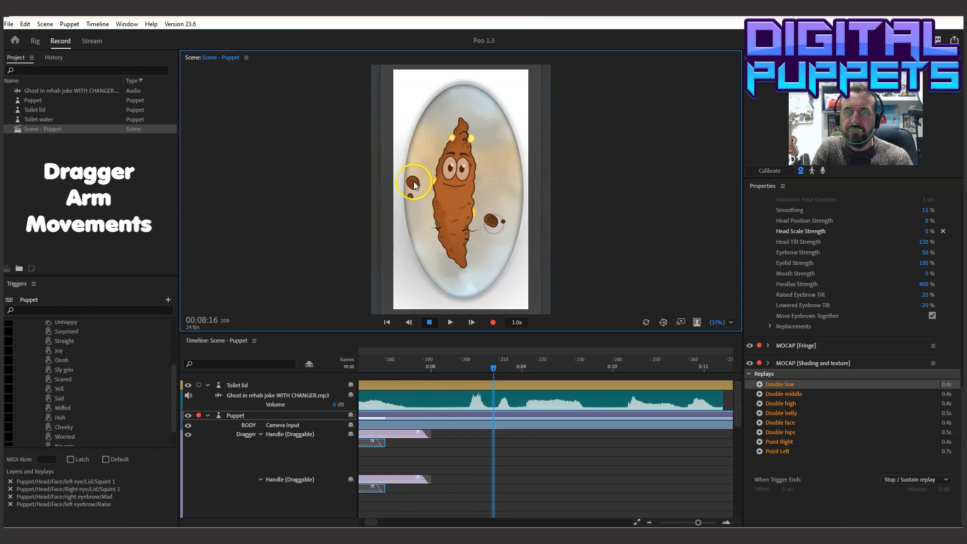
pyautogui.moveTo(408, 212); pyautogui.dragTo(409, 228)
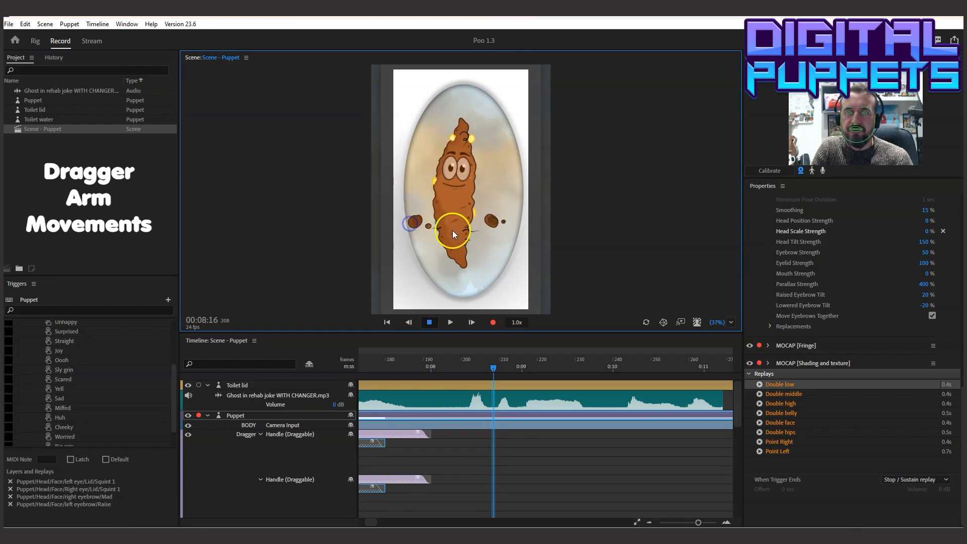
pyautogui.click(69, 24)
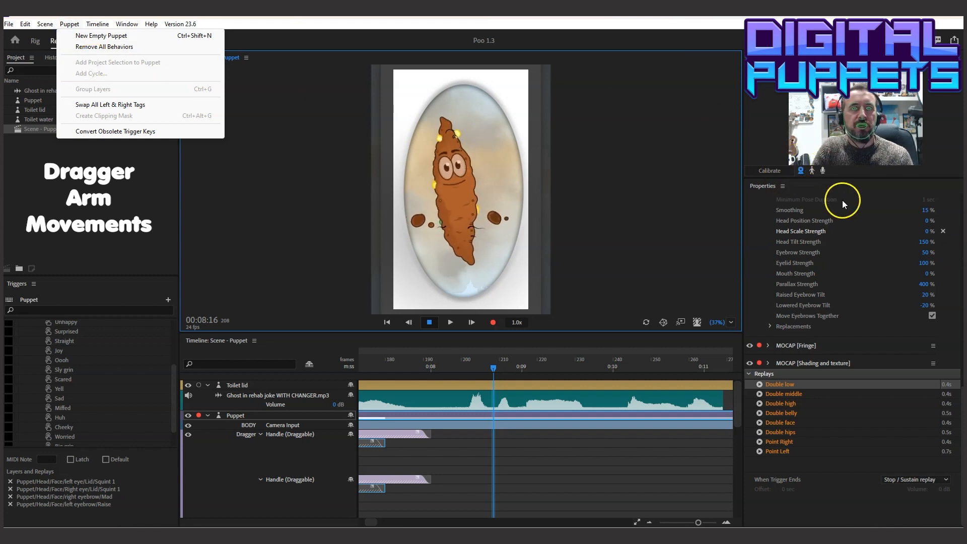
# Arm only the Dragger behavior for recording and record a 2-frame take of the lowered hands at 00:08:16
pyautogui.moveTo(961, 396); pyautogui.dragTo(962, 191)
pyautogui.keyDown('ctrl'); pyautogui.click(759, 236); pyautogui.keyUp('ctrl')
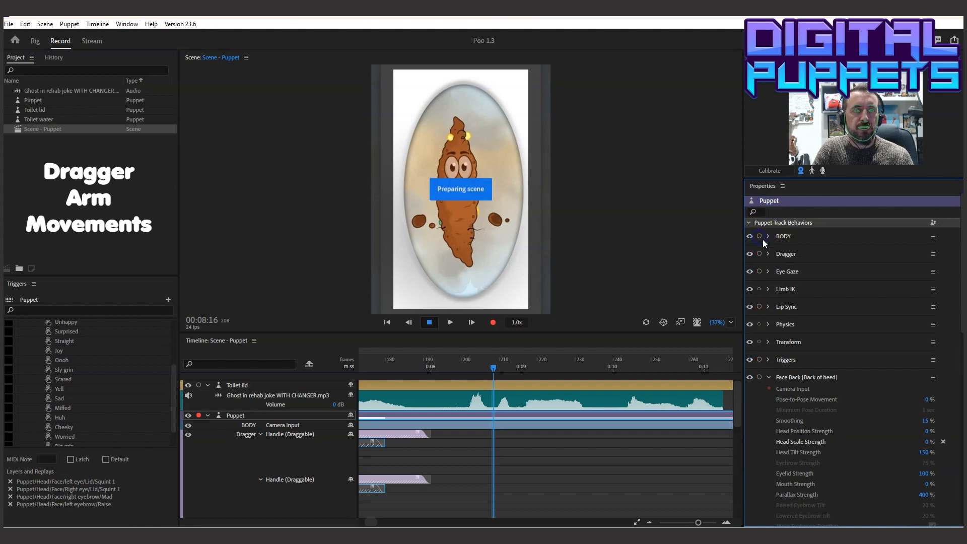
pyautogui.click(759, 253)
pyautogui.click(409, 206)
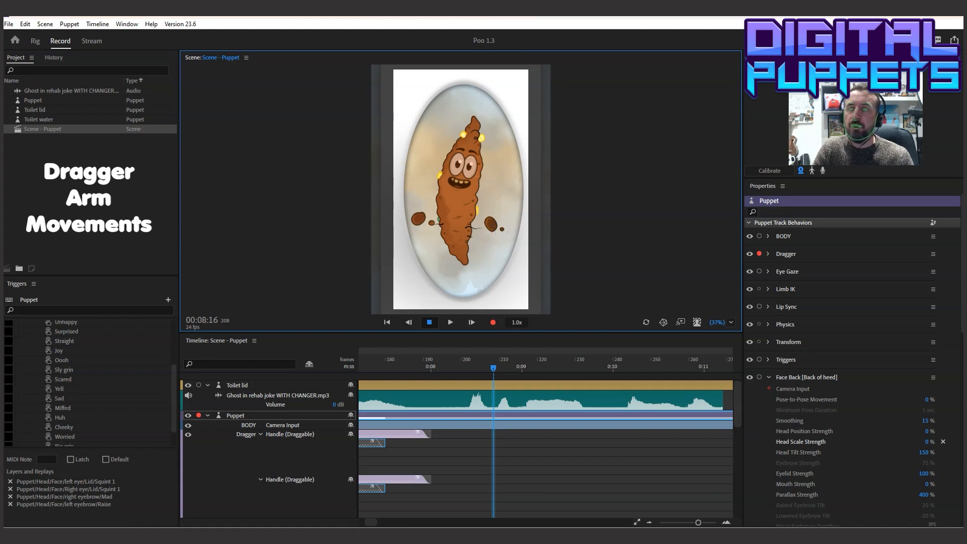
pyautogui.click(97, 24)
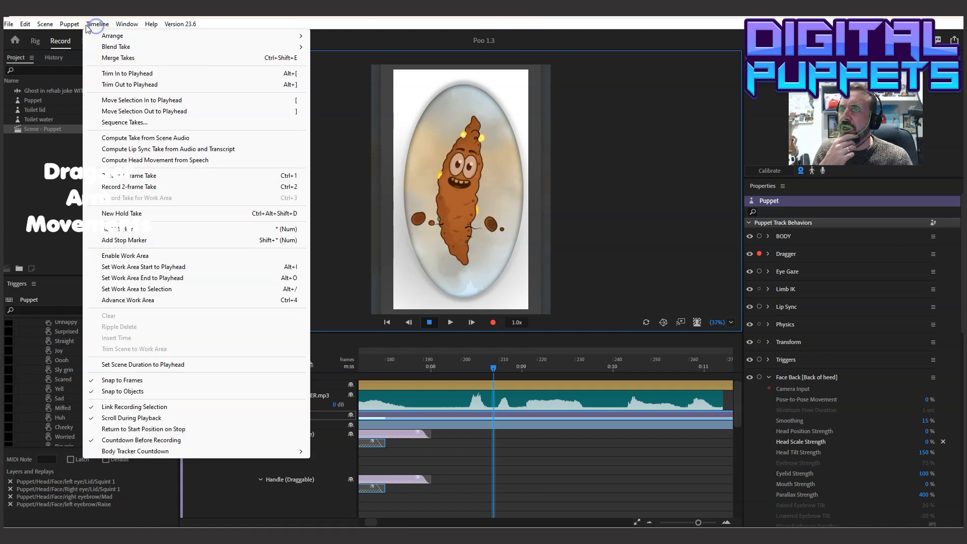
pyautogui.click(146, 187)
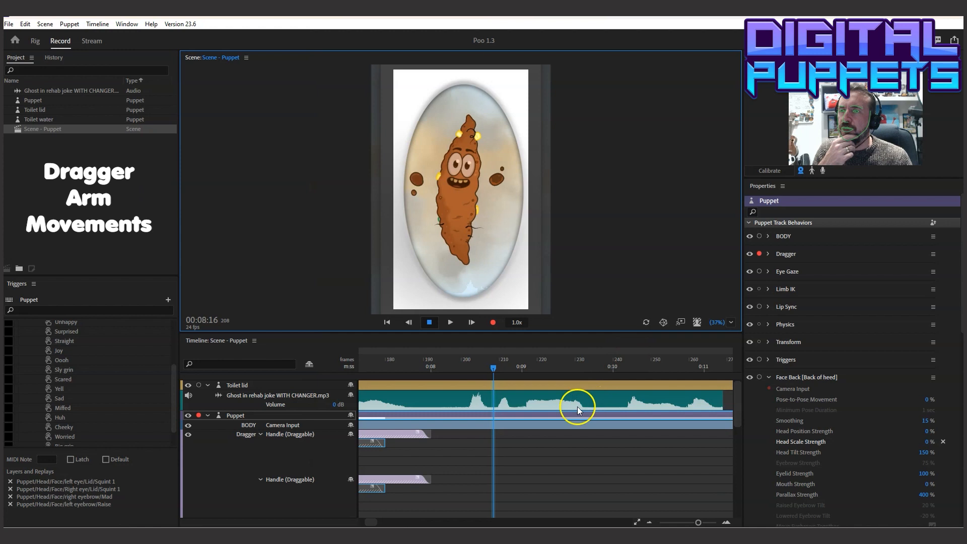
# Stretch the new lowered-hands take on the Left Wrist handle to end at about frame 232 and check it in playback
pyautogui.moveTo(736, 448); pyautogui.dragTo(741, 414)
pyautogui.moveTo(499, 489); pyautogui.dragTo(529, 488)
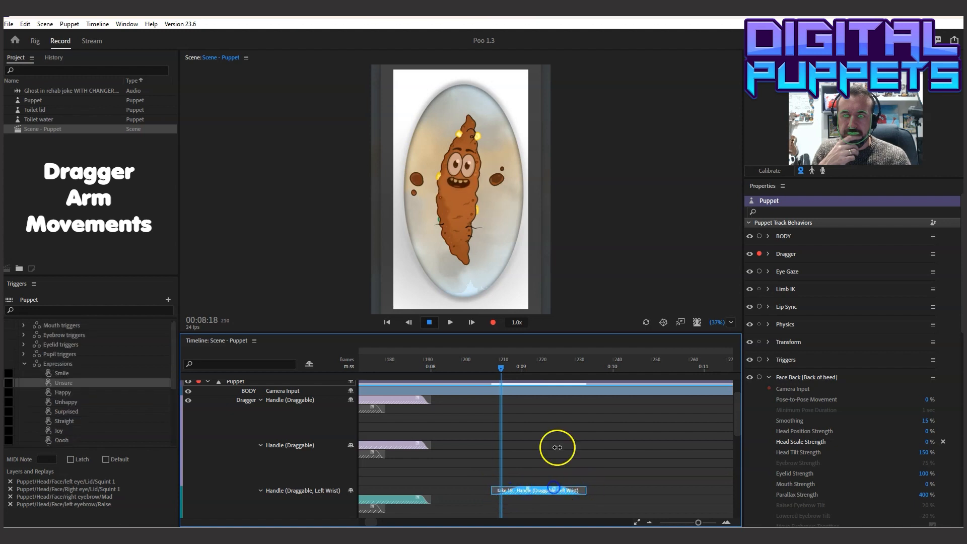
pyautogui.click(426, 363)
pyautogui.click(451, 323)
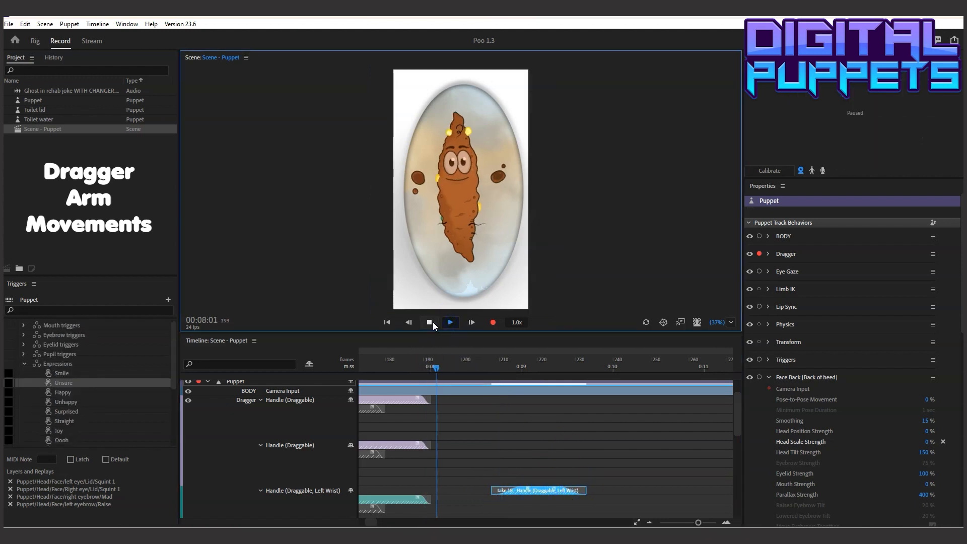
pyautogui.click(431, 322)
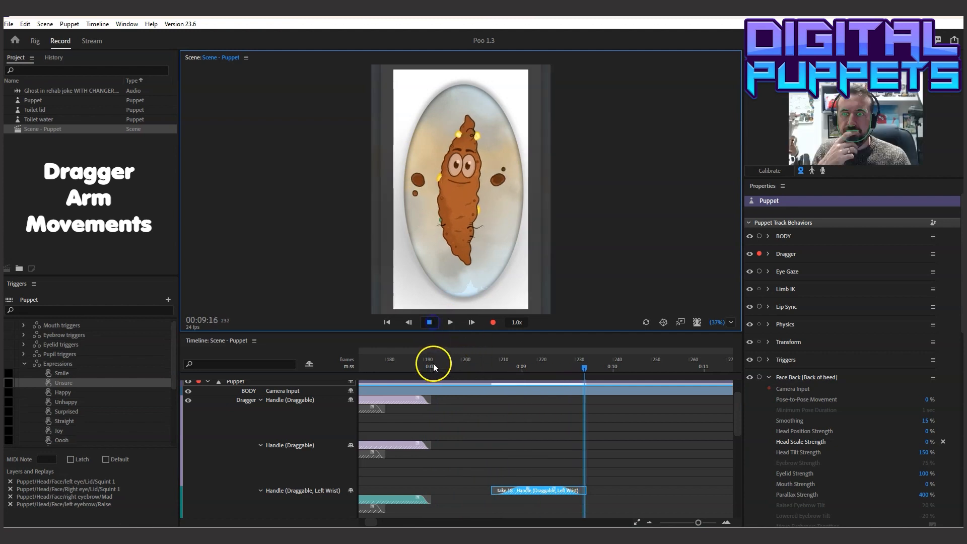
# Extend the end of the Double low takes to about frame 208, where the lowered-hands take begins, and play the transition
pyautogui.moveTo(435, 362); pyautogui.dragTo(493, 366)
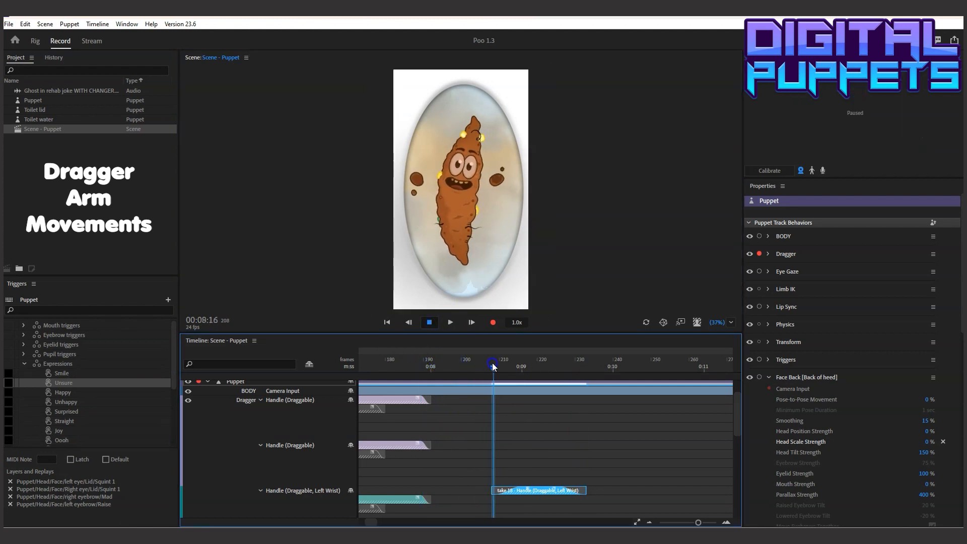
pyautogui.click(406, 400)
pyautogui.moveTo(429, 400); pyautogui.dragTo(480, 400)
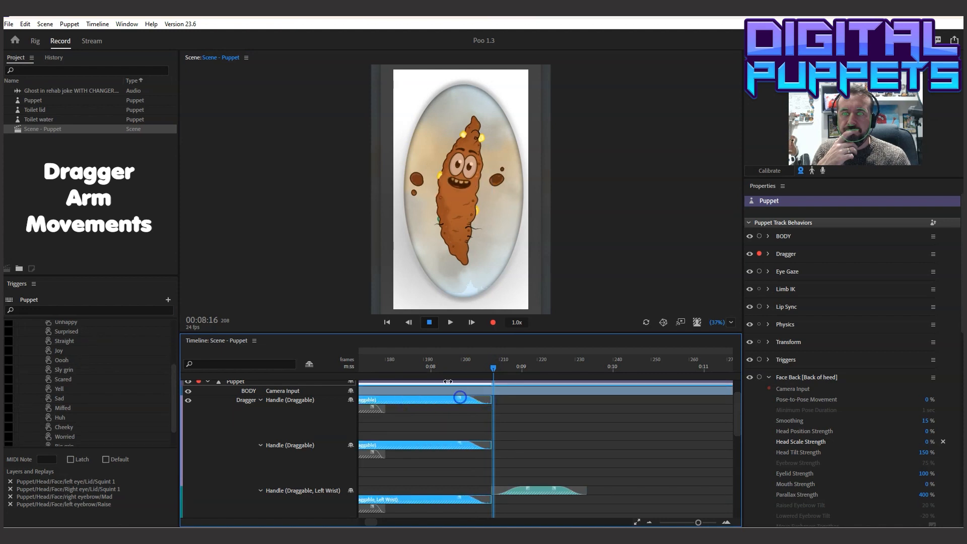
pyautogui.click(411, 368)
pyautogui.click(448, 323)
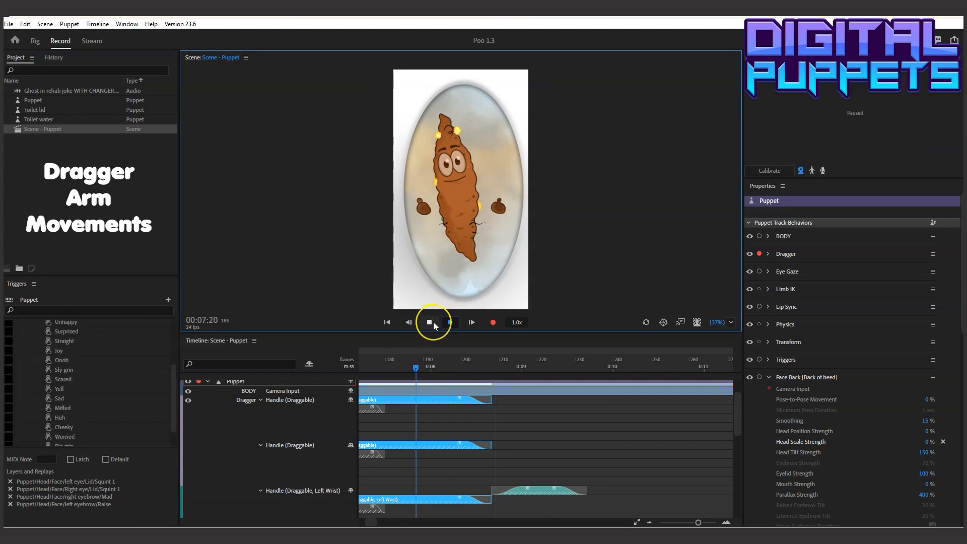
pyautogui.click(433, 321)
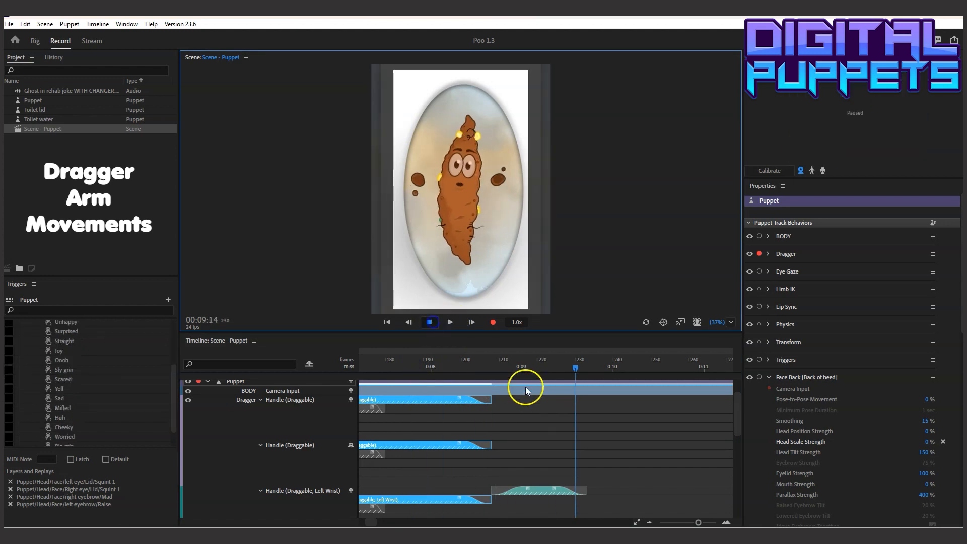
# Shorten the end of the lowered-hands take to about frame 226 and replay the section
pyautogui.moveTo(497, 370); pyautogui.dragTo(535, 371)
pyautogui.click(580, 491)
pyautogui.moveTo(584, 491); pyautogui.dragTo(572, 489)
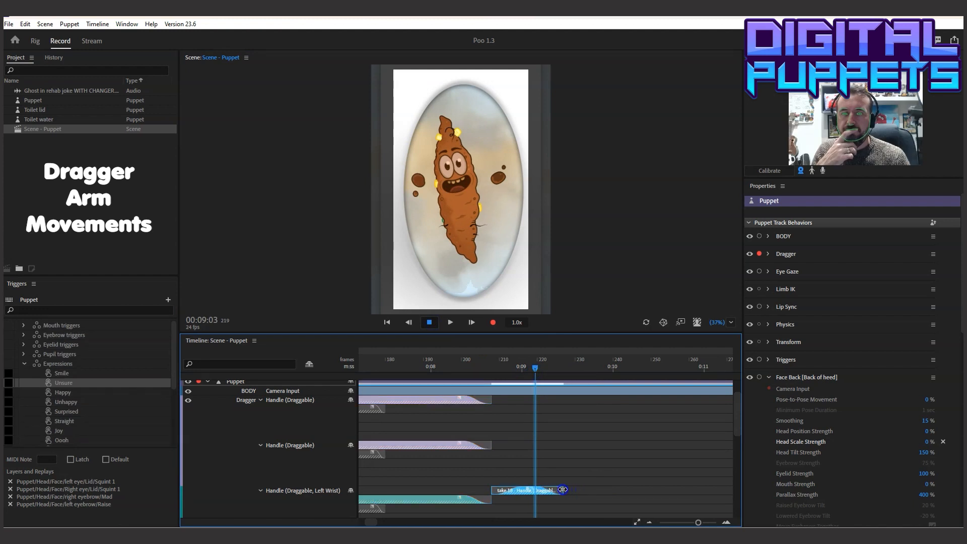
pyautogui.moveTo(392, 356); pyautogui.dragTo(398, 354)
pyautogui.click(449, 322)
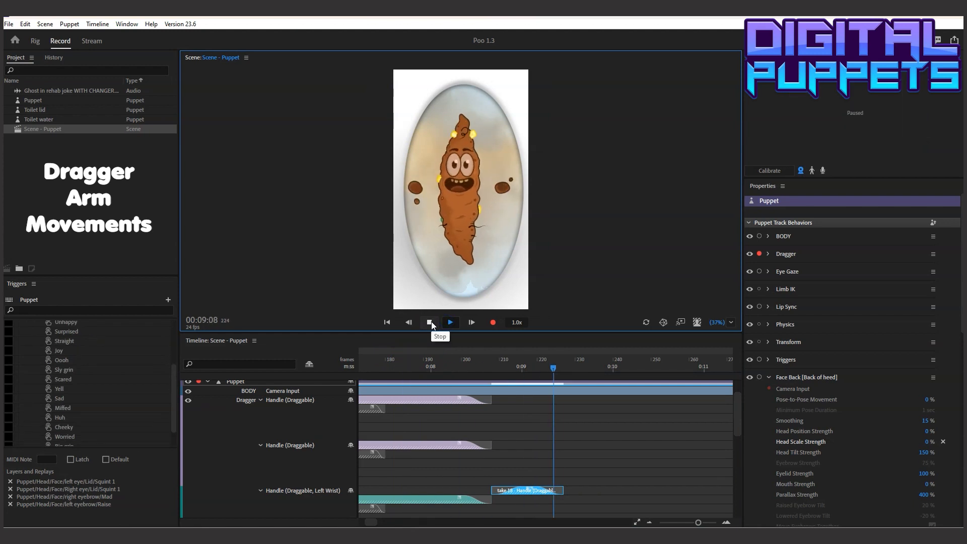
pyautogui.click(431, 321)
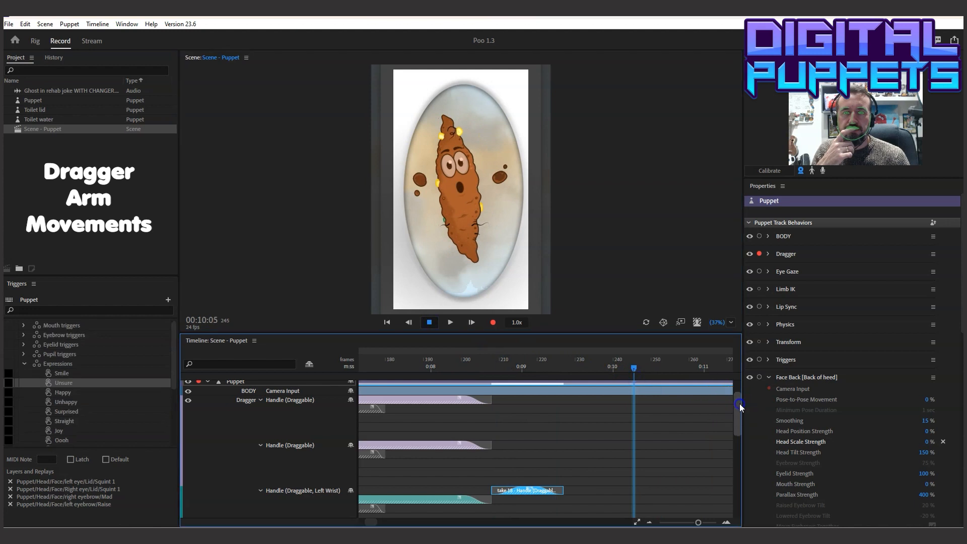
# Paste a copy of the Double low replay onto the Puppet track at 00:10:03
pyautogui.moveTo(739, 403); pyautogui.dragTo(739, 386)
pyautogui.click(626, 367)
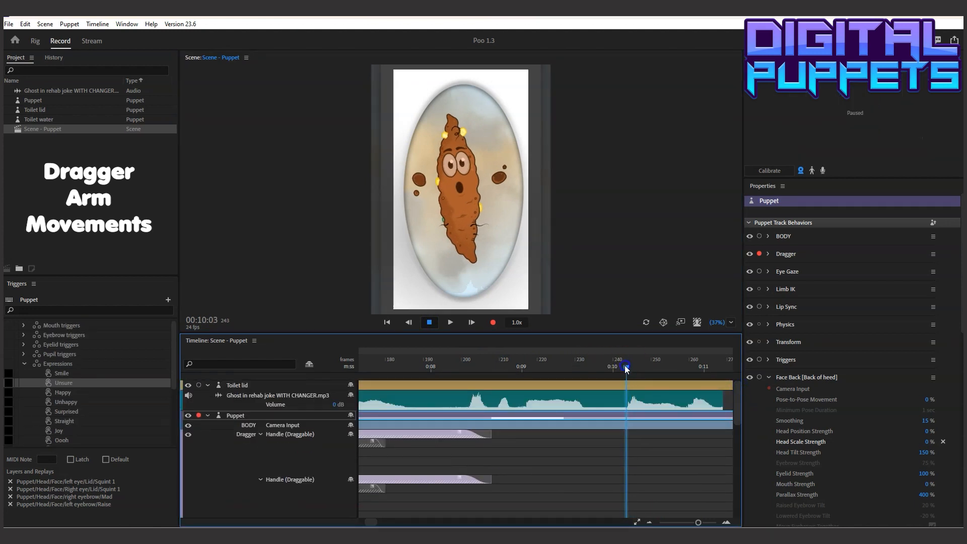
pyautogui.moveTo(962, 318); pyautogui.dragTo(960, 501)
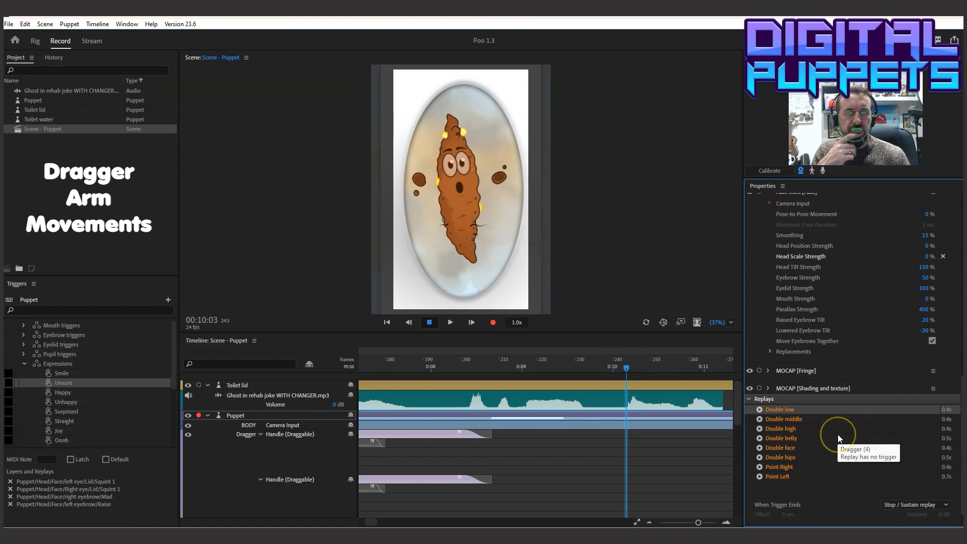
pyautogui.click(781, 409)
pyautogui.click(26, 24)
pyautogui.click(51, 74)
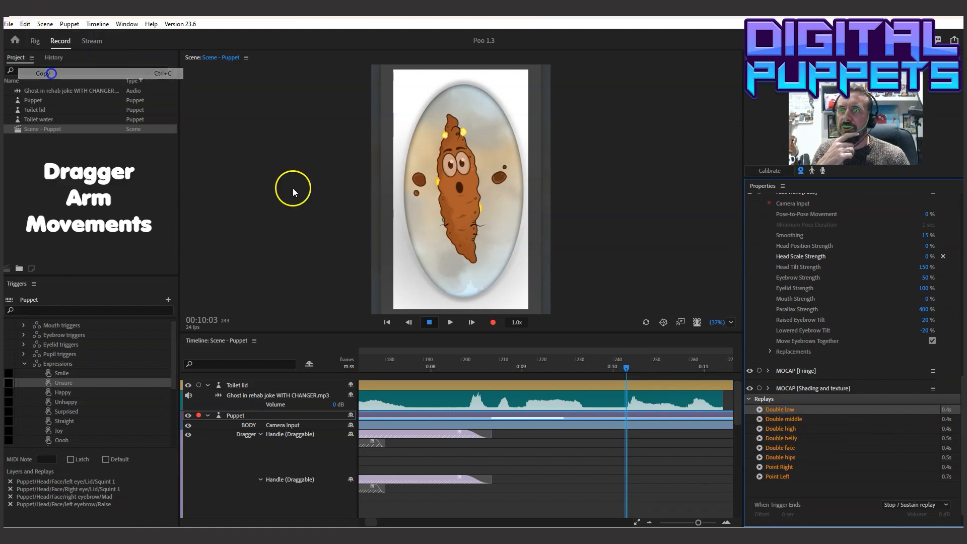
pyautogui.click(622, 425)
pyautogui.click(25, 24)
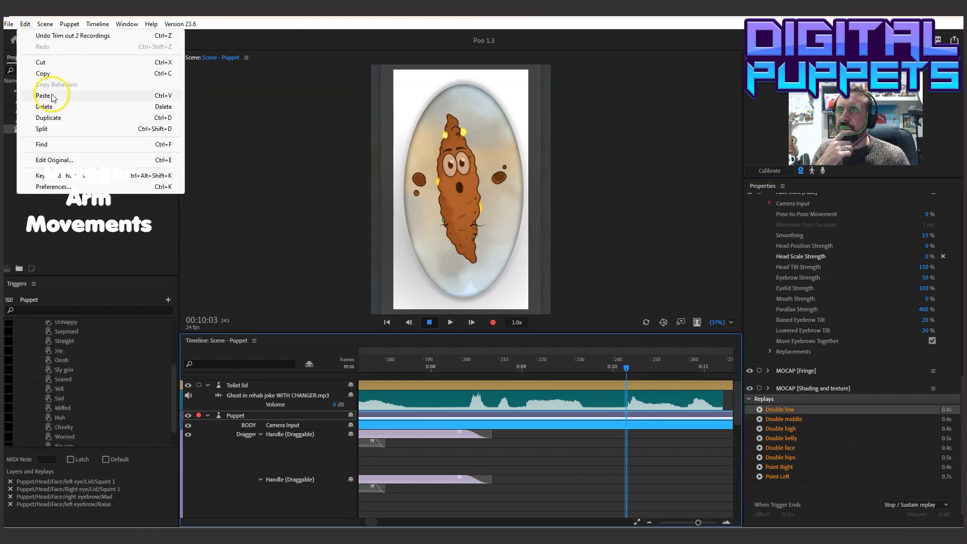
pyautogui.click(43, 95)
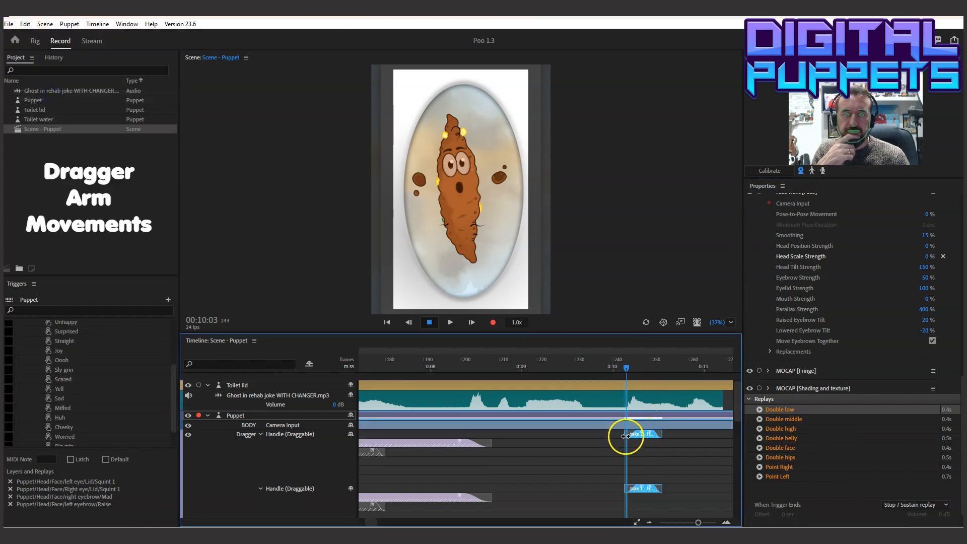
# Stretch the pasted Double low takes to run from about frame 239 to about frame 271 and play them with the audio
pyautogui.moveTo(662, 436); pyautogui.dragTo(597, 431)
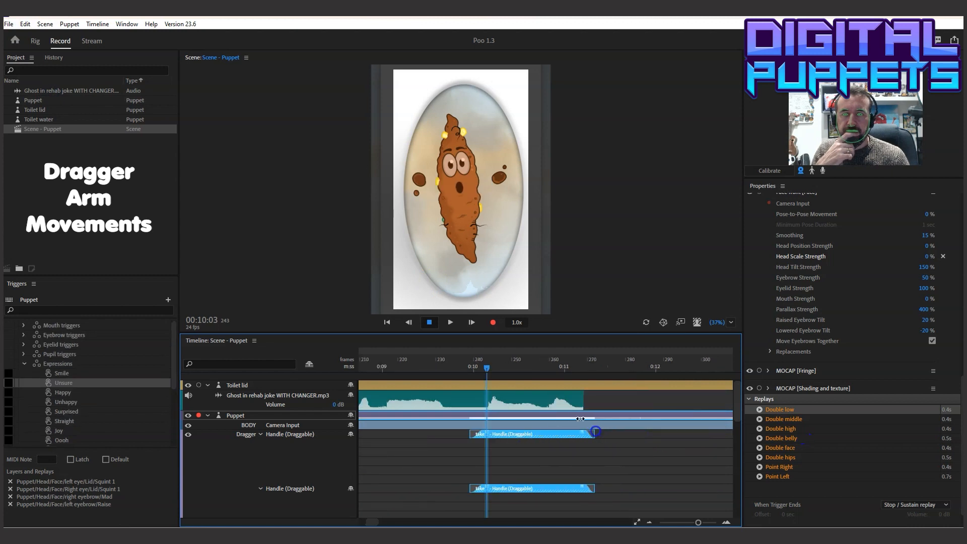
pyautogui.click(431, 322)
pyautogui.press('space')
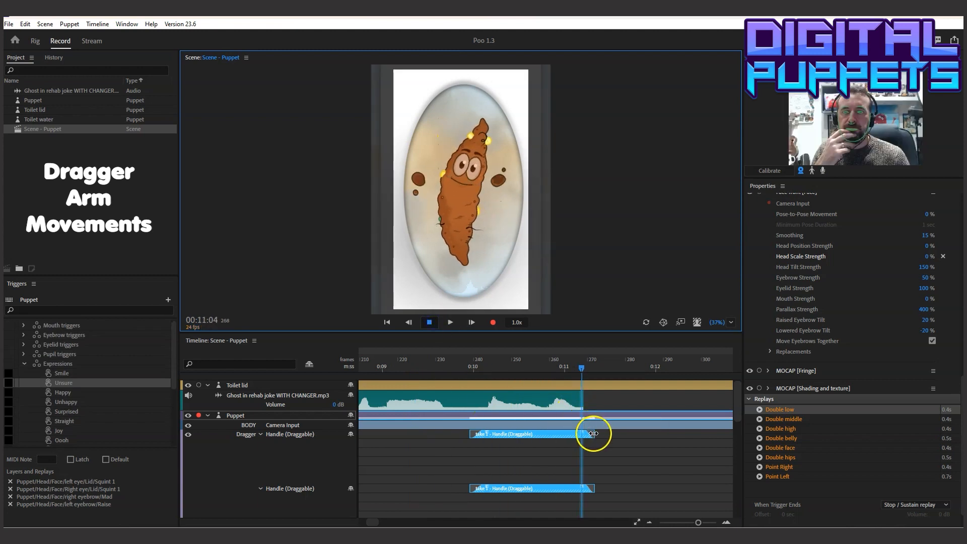
# Shorten the end of the final Double low takes to about frame 260 and play the scene past the end of the audio
pyautogui.moveTo(555, 434); pyautogui.dragTo(547, 434)
pyautogui.click(428, 366)
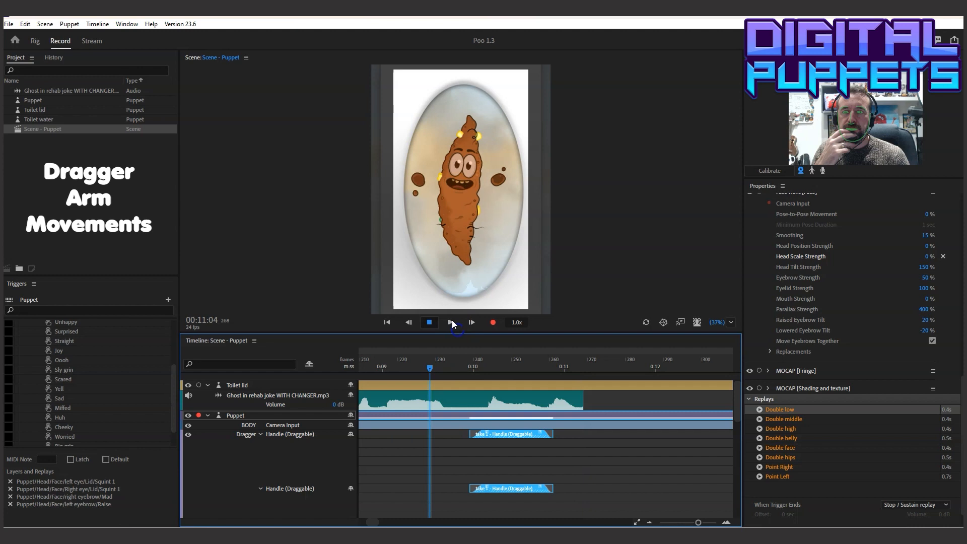
pyautogui.click(428, 323)
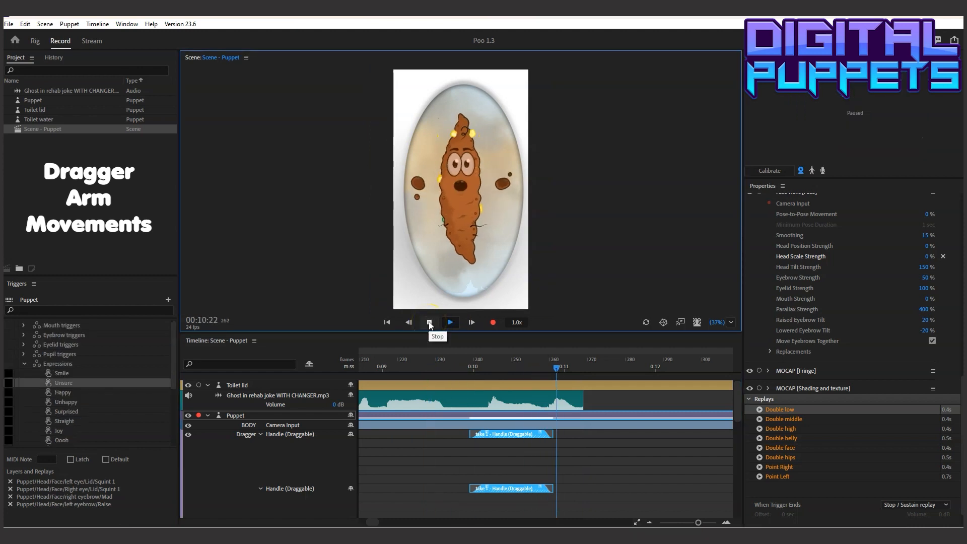
pyautogui.click(429, 322)
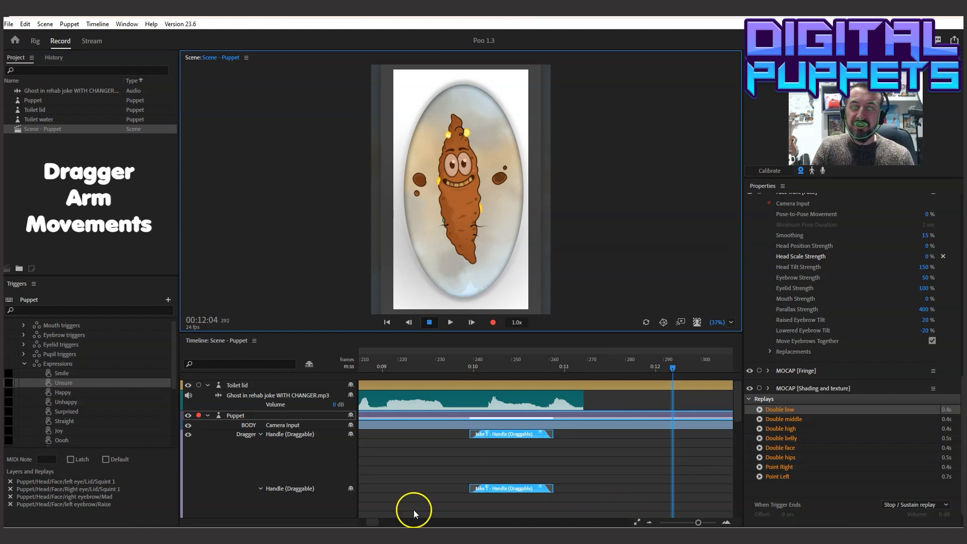
# Collapse the takes of all four Dragger handles, bring the Expressions row into view and return the playhead to the scene's start
pyautogui.moveTo(373, 524); pyautogui.dragTo(361, 521)
pyautogui.click(395, 404)
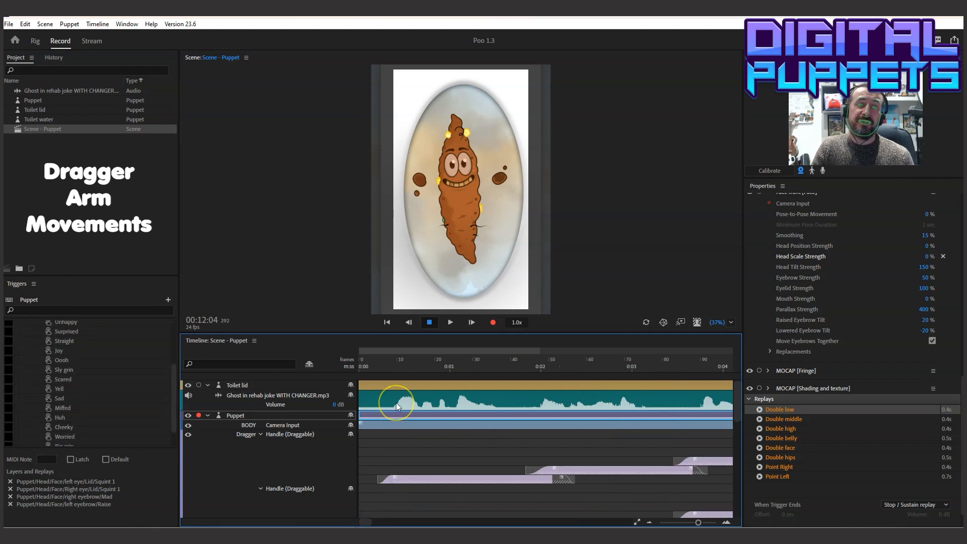
pyautogui.click(382, 369)
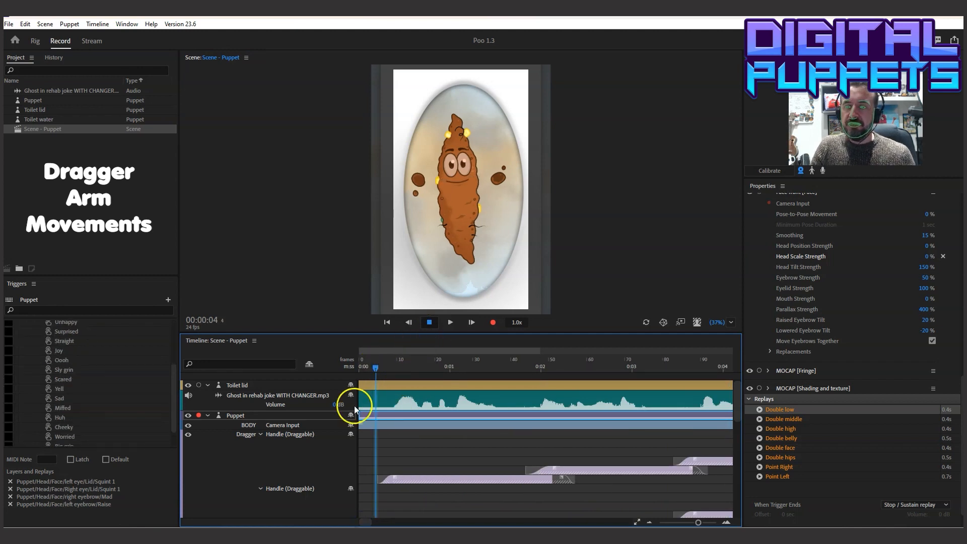
pyautogui.click(260, 434)
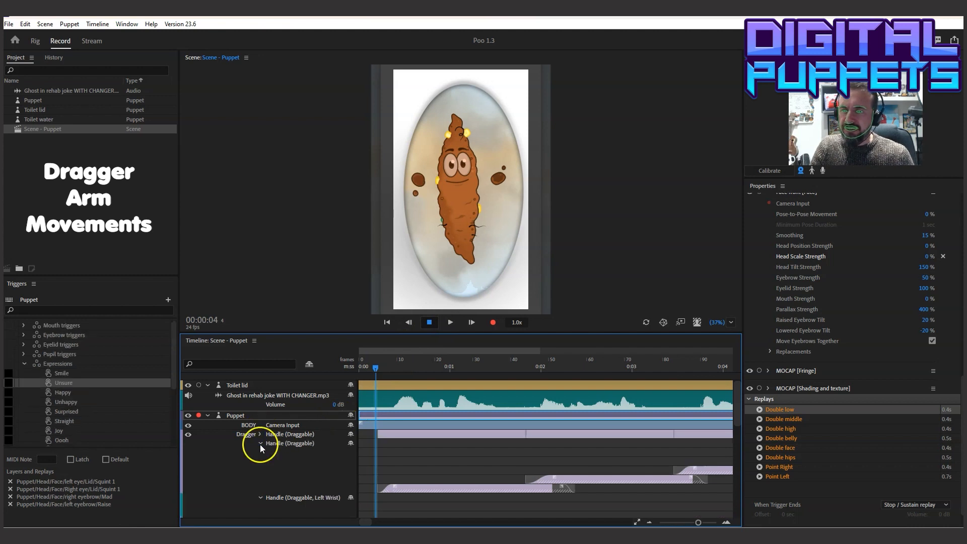
pyautogui.click(260, 444)
pyautogui.click(261, 452)
pyautogui.click(260, 461)
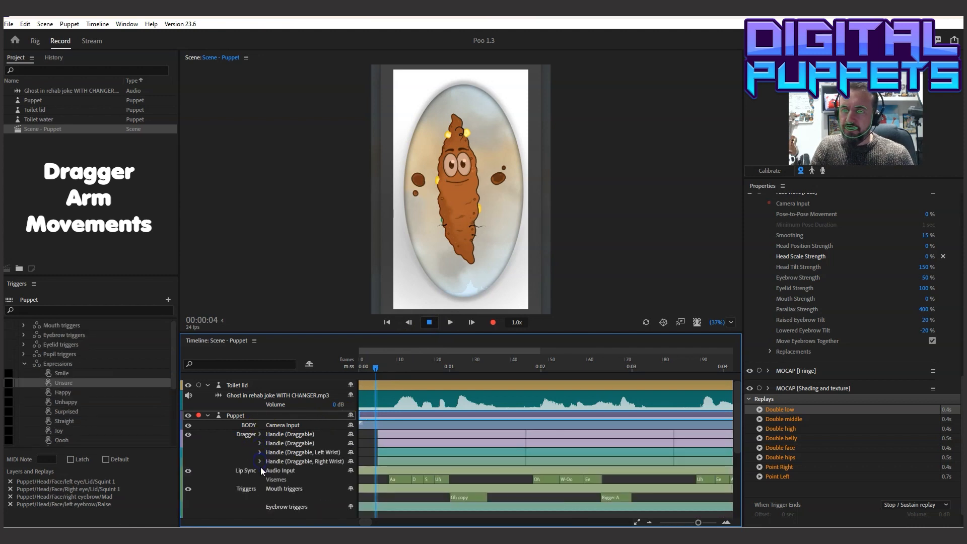
pyautogui.scroll(-4, 470, 471)
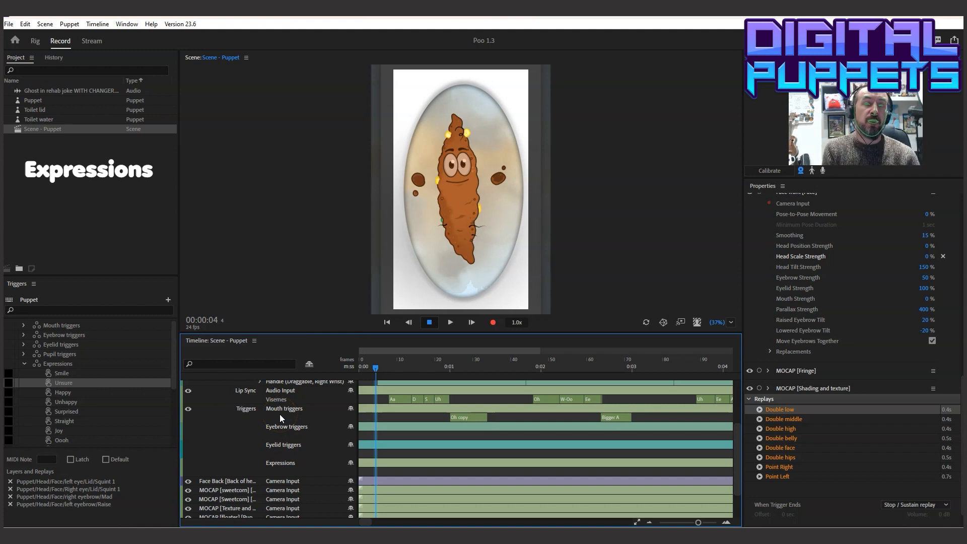
pyautogui.moveTo(382, 361); pyautogui.dragTo(319, 363)
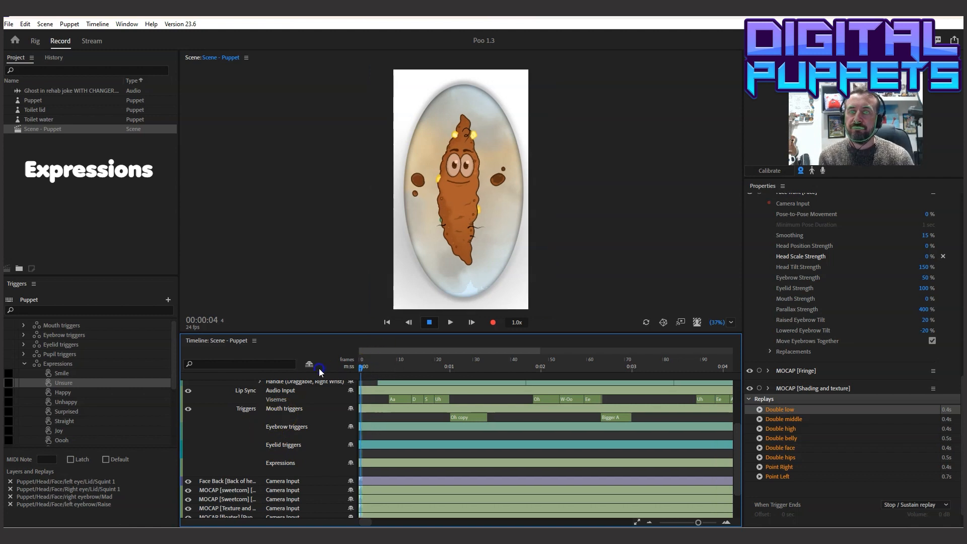
# Play the opening of the scene with its audio and check which eyebrow triggers are available at 00:00:04
pyautogui.click(443, 325)
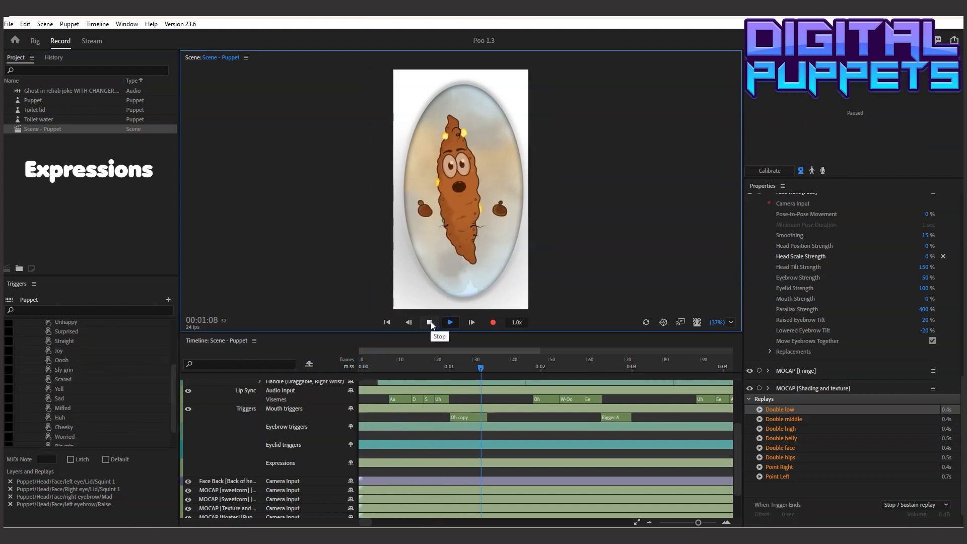
pyautogui.click(429, 322)
pyautogui.click(377, 364)
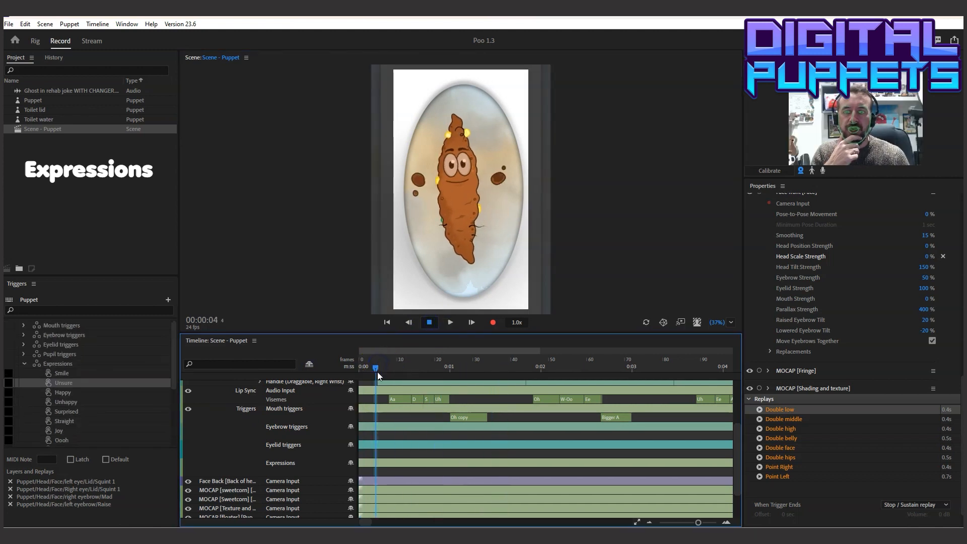
pyautogui.rightClick(375, 436)
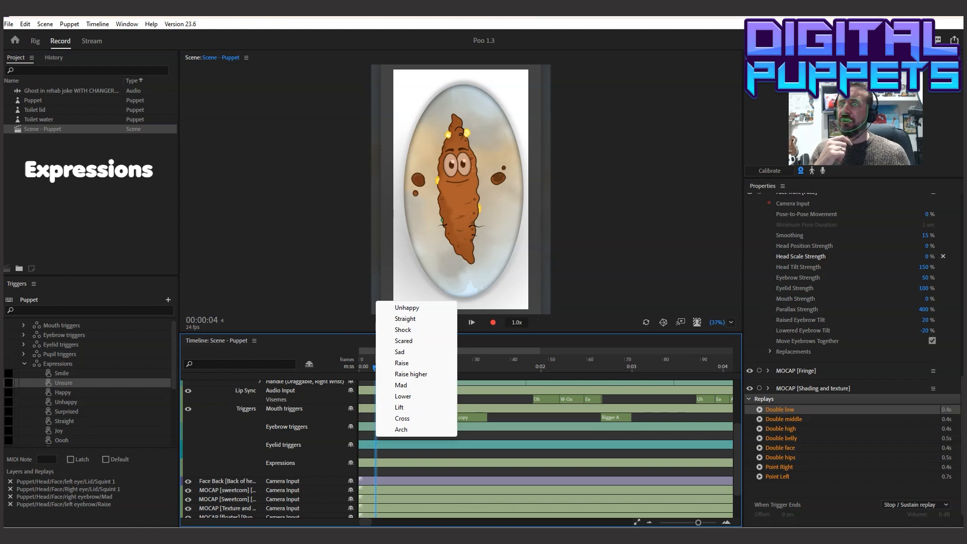
# Create a new trigger named Question in the puppet's Eyebrow triggers swap set in the Rig workspace
pyautogui.click(37, 43)
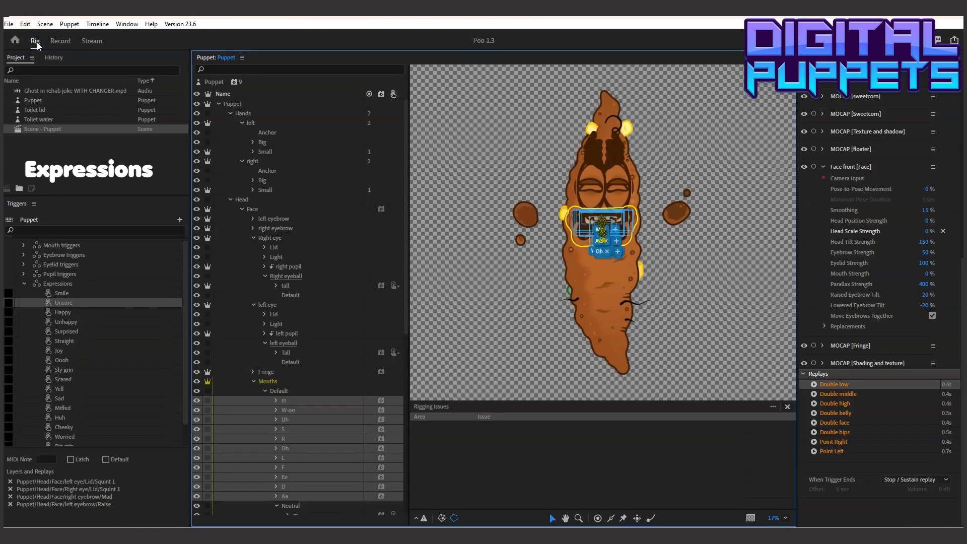
pyautogui.click(24, 283)
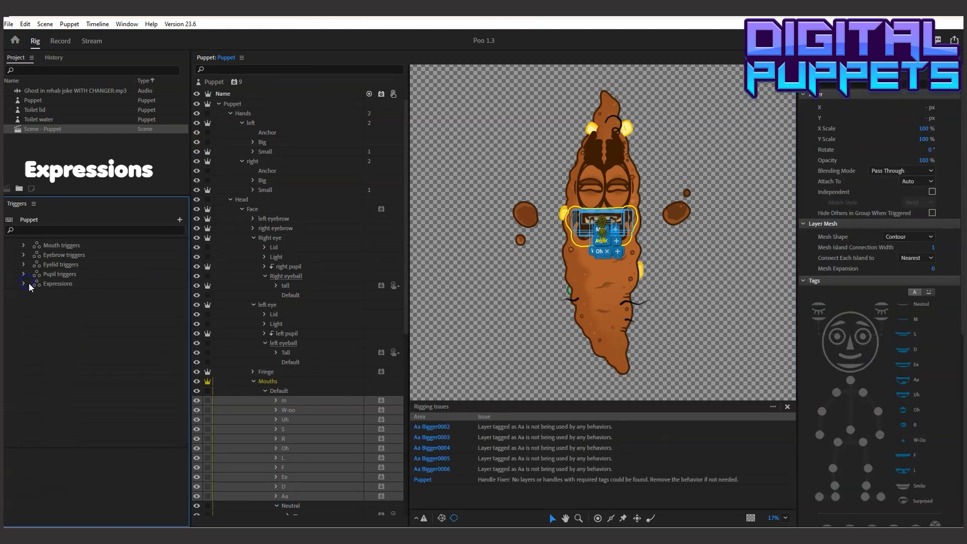
pyautogui.click(24, 255)
pyautogui.click(63, 254)
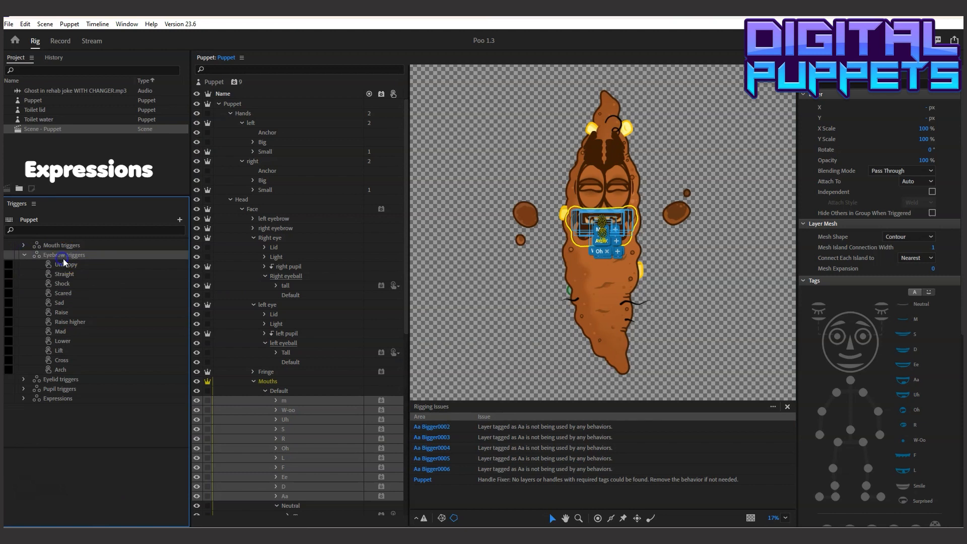
pyautogui.click(180, 220)
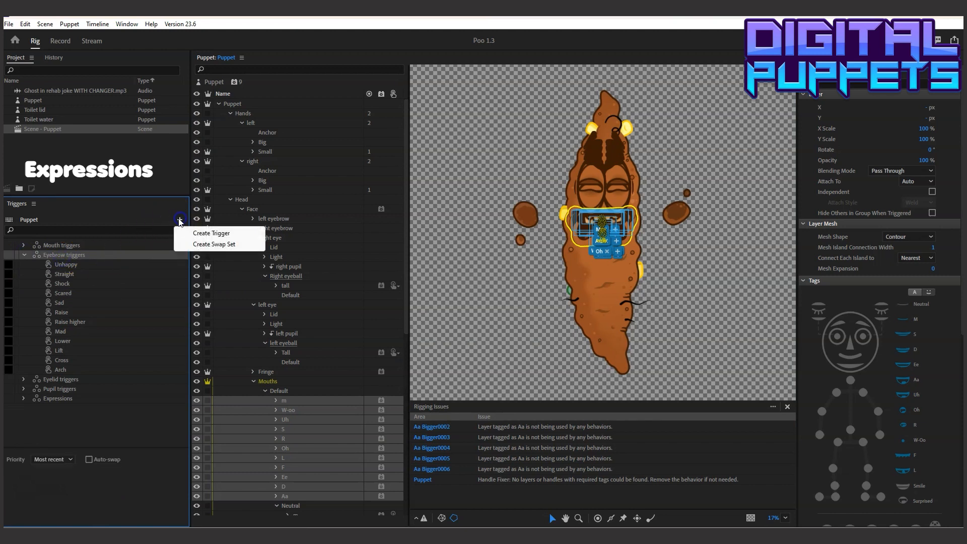
pyautogui.click(214, 233)
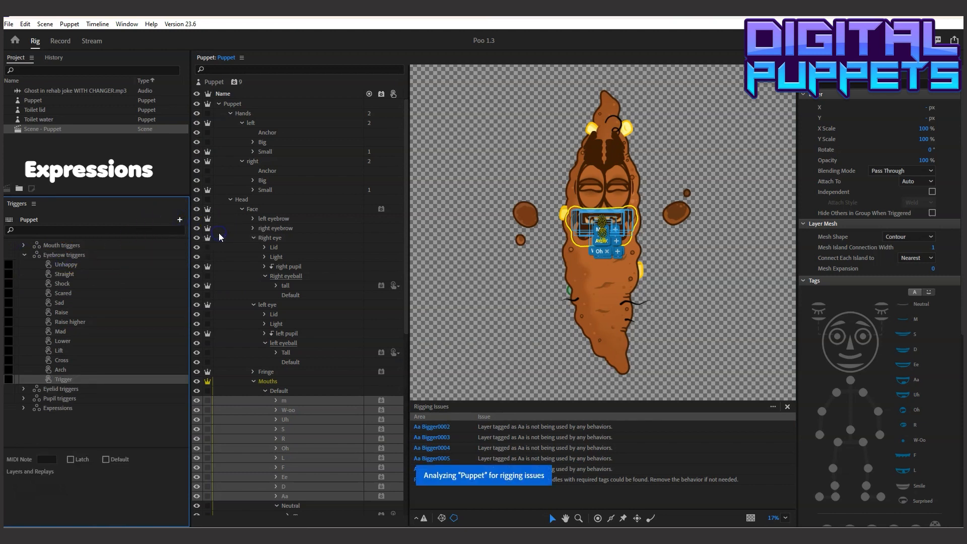
pyautogui.doubleClick(67, 378)
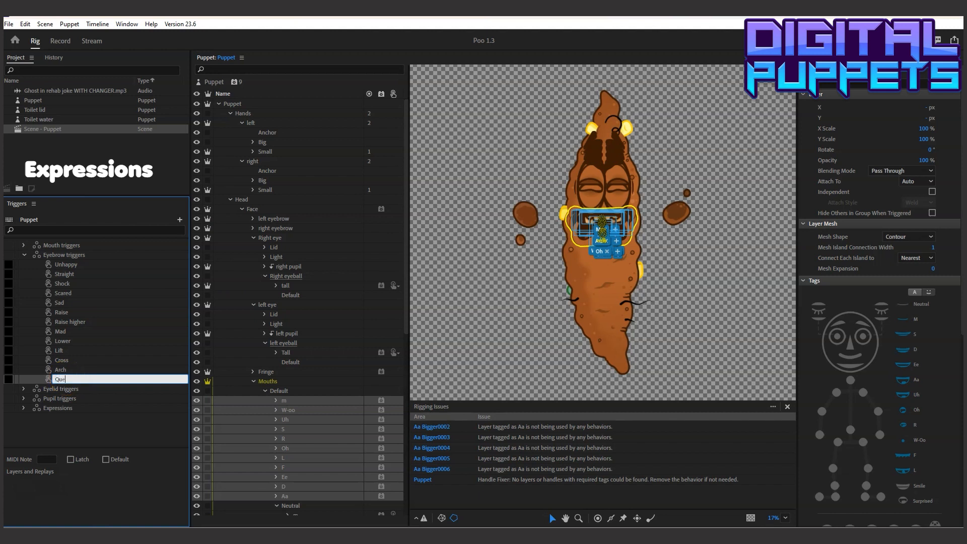
pyautogui.press('Return')
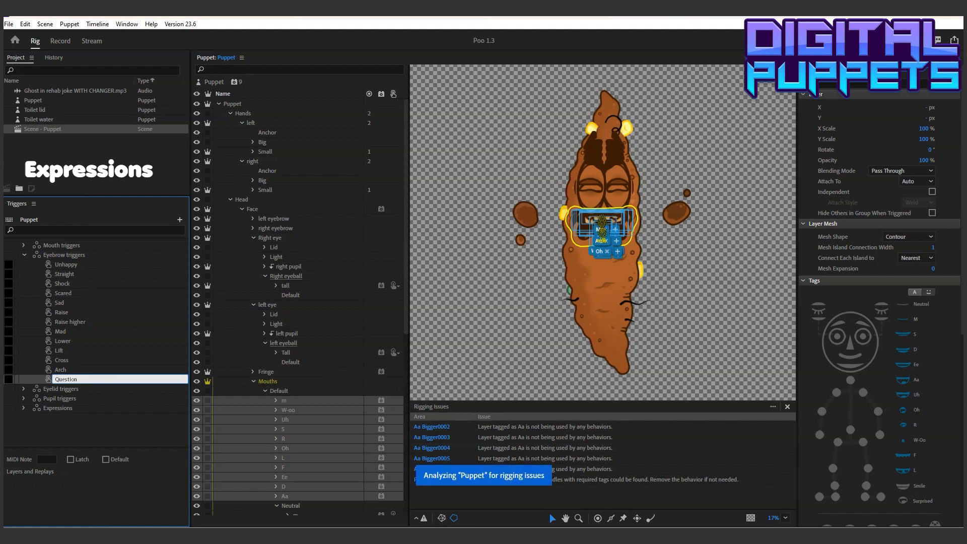
# Assign the right eyebrow's Mad layer and the left eyebrow's Raise layer to the Question trigger
pyautogui.click(253, 228)
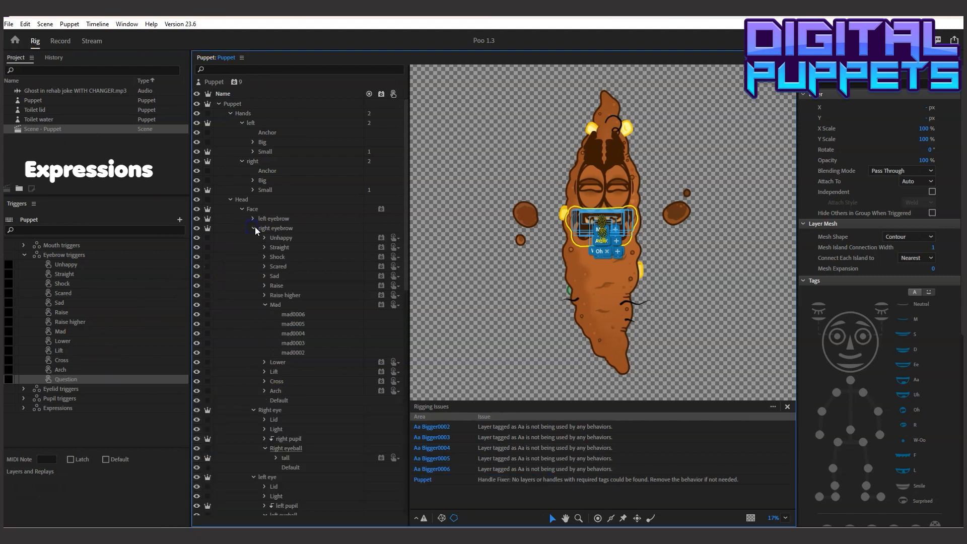
pyautogui.click(265, 305)
pyautogui.click(276, 305)
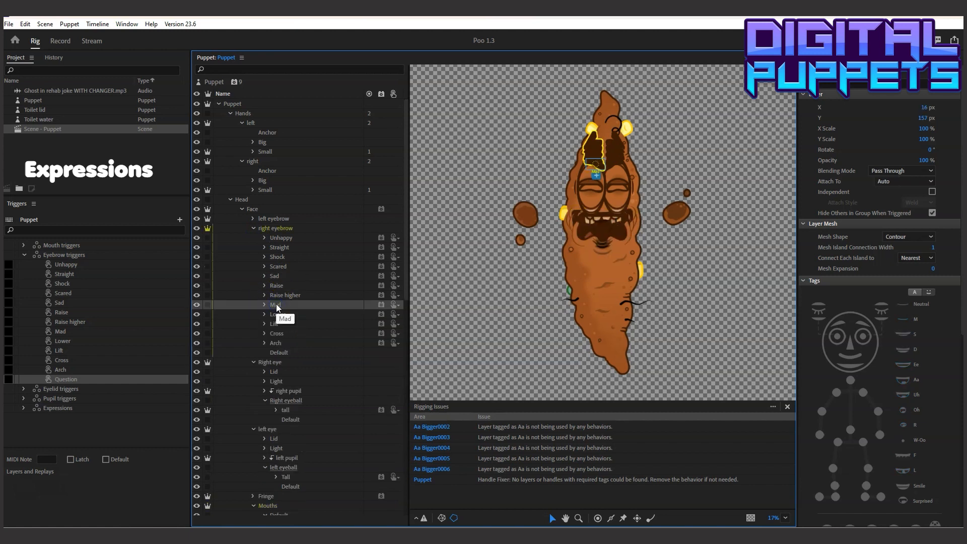
pyautogui.moveTo(276, 305); pyautogui.dragTo(113, 379)
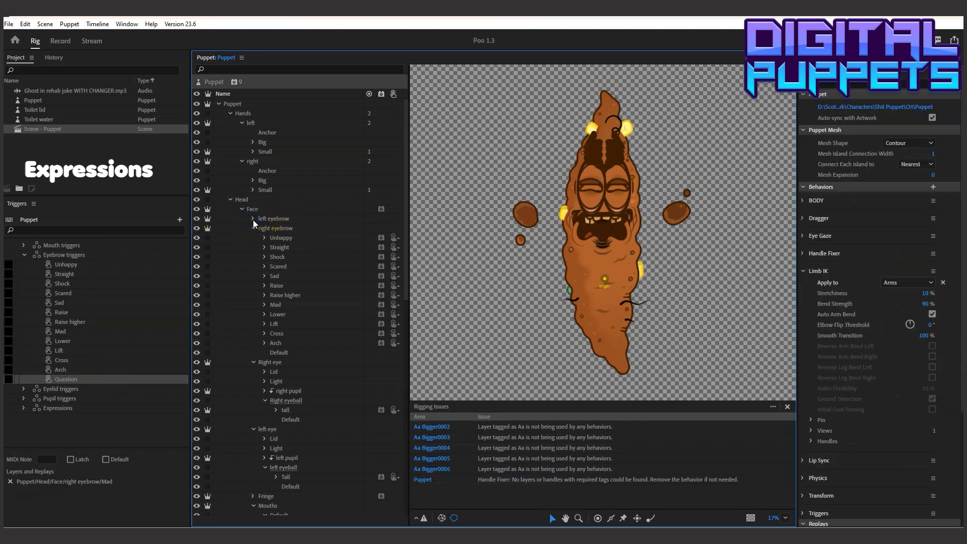
pyautogui.click(253, 219)
pyautogui.moveTo(277, 276); pyautogui.dragTo(82, 375)
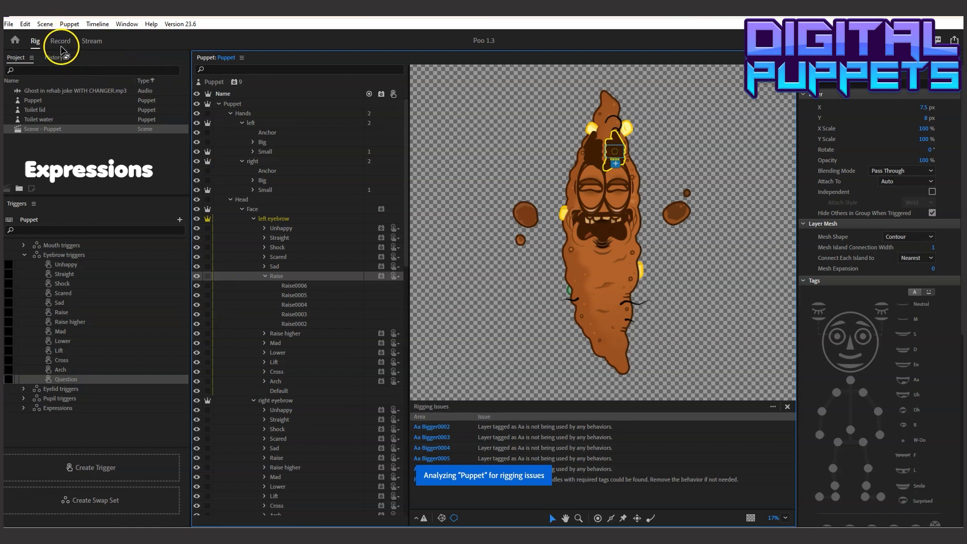
# Back in the Record workspace, add the Question trigger to the Eyebrow triggers row from about frame 8 to about frame 73
pyautogui.click(61, 42)
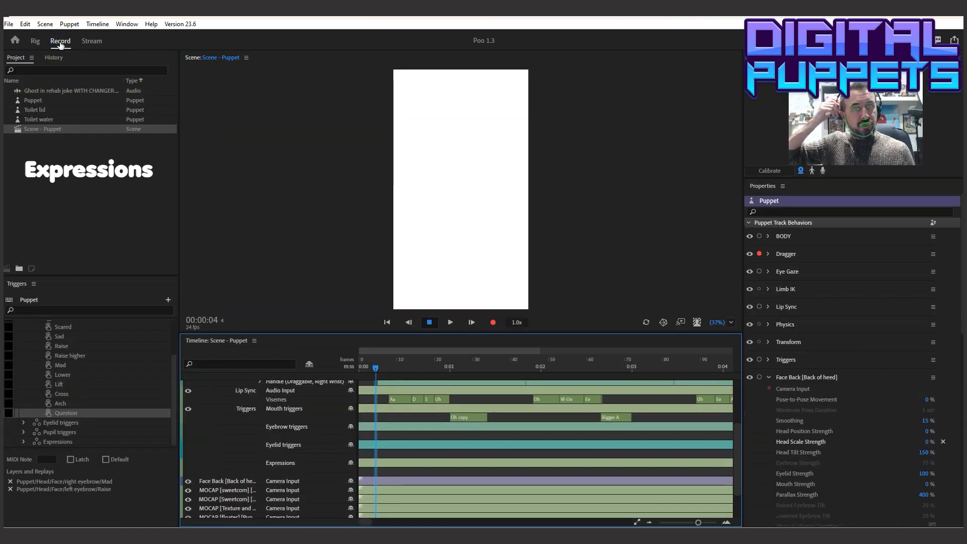
pyautogui.rightClick(374, 469)
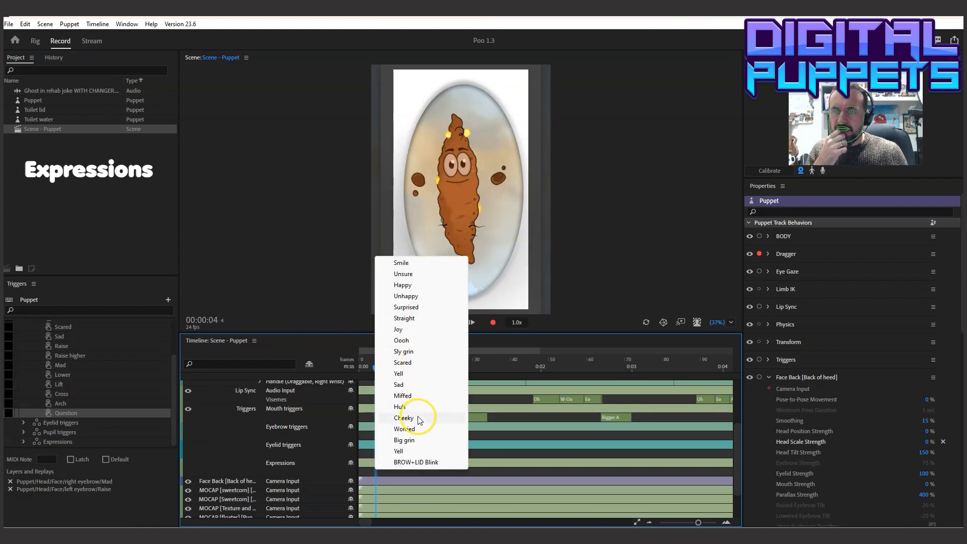
pyautogui.click(371, 436)
pyautogui.rightClick(373, 436)
pyautogui.click(396, 427)
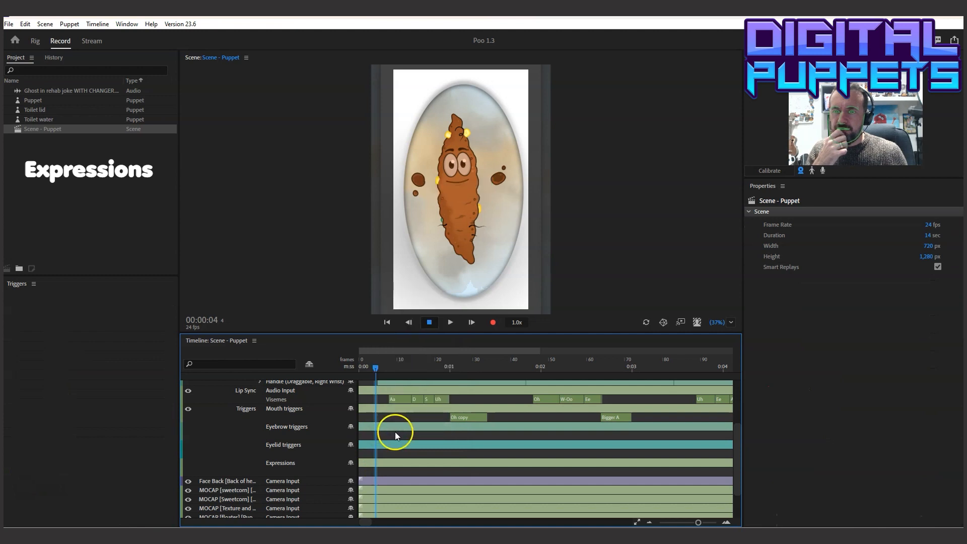
pyautogui.click(382, 436)
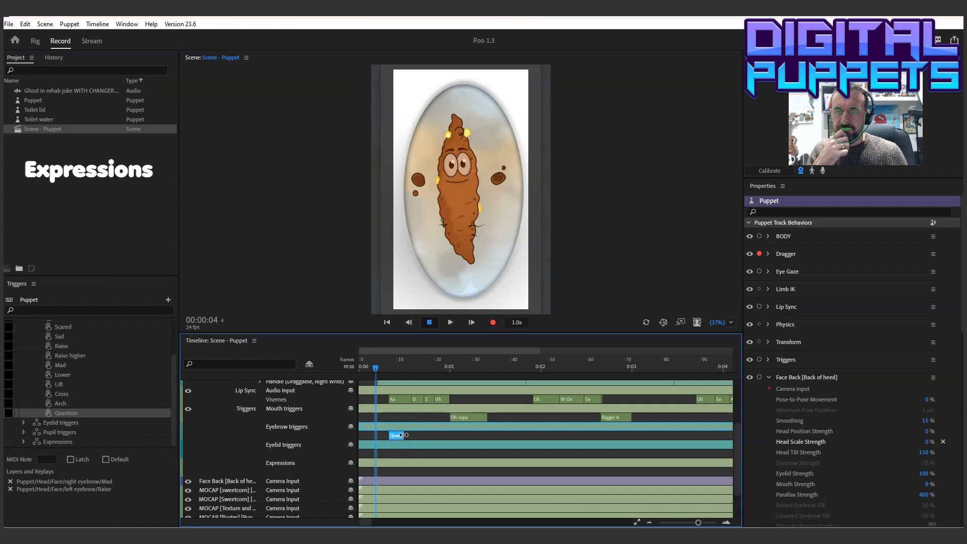
pyautogui.moveTo(406, 436); pyautogui.dragTo(640, 434)
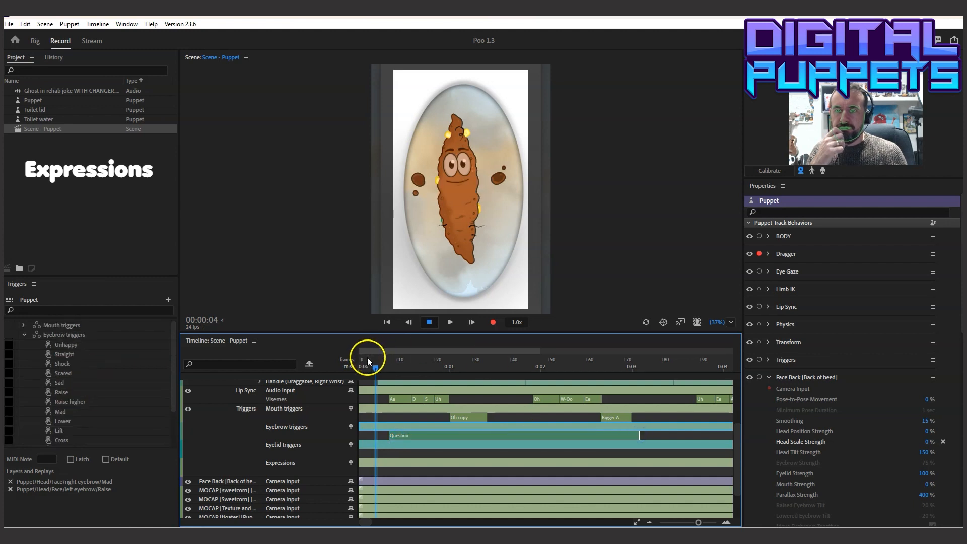
# Split the Question take at 00:01:21, change its second part to Arch and play the result
pyautogui.click(447, 323)
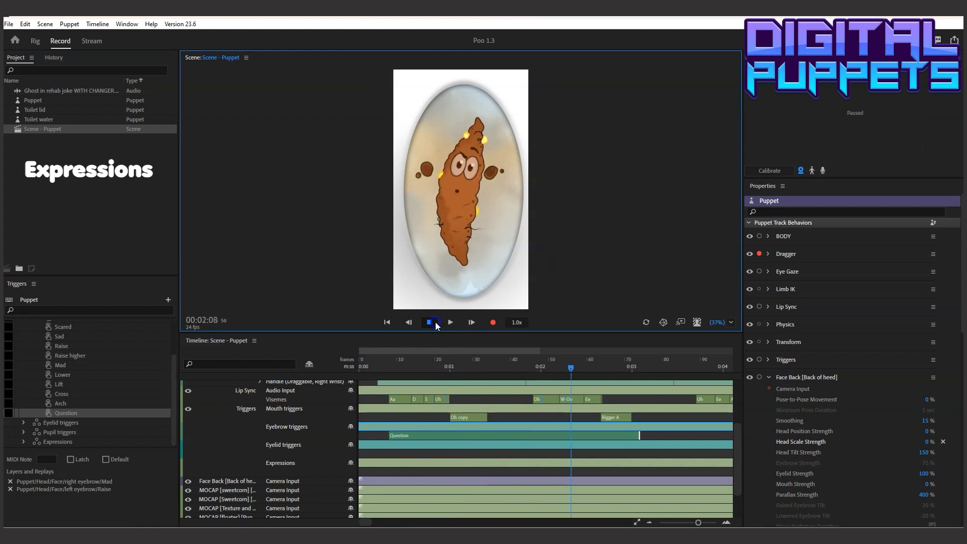
pyautogui.click(519, 347)
pyautogui.moveTo(485, 367); pyautogui.dragTo(534, 368)
pyautogui.click(550, 433)
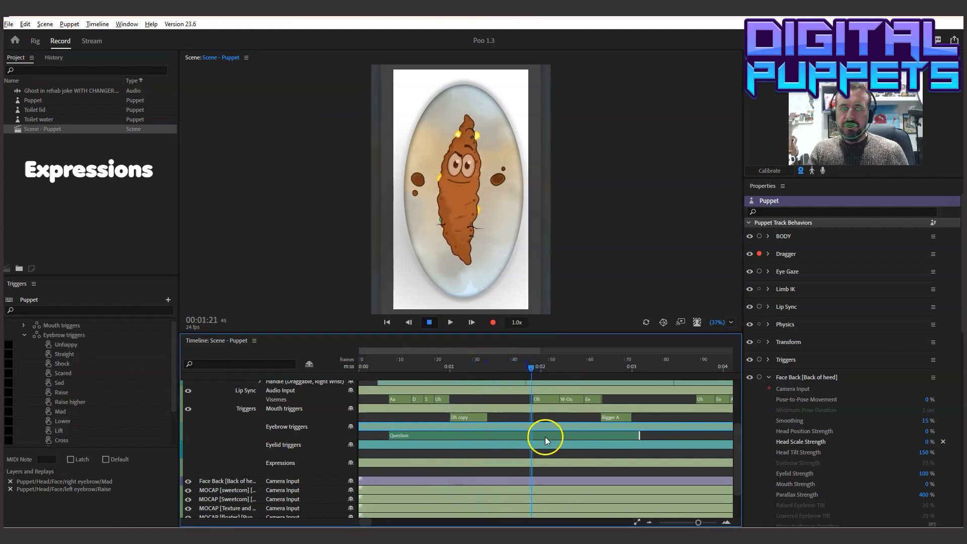
pyautogui.hotkey('ctrl', 'shift', 'd')
pyautogui.rightClick(538, 434)
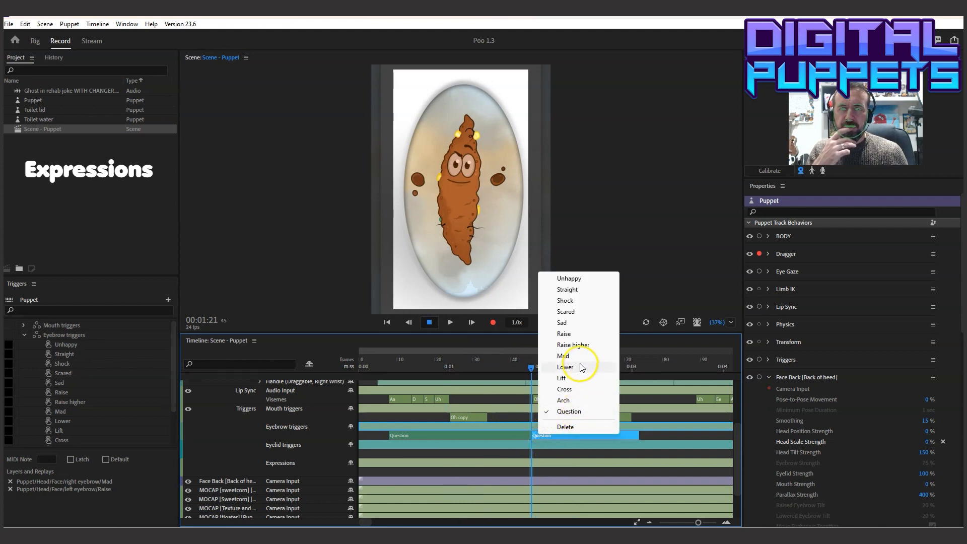
pyautogui.click(572, 399)
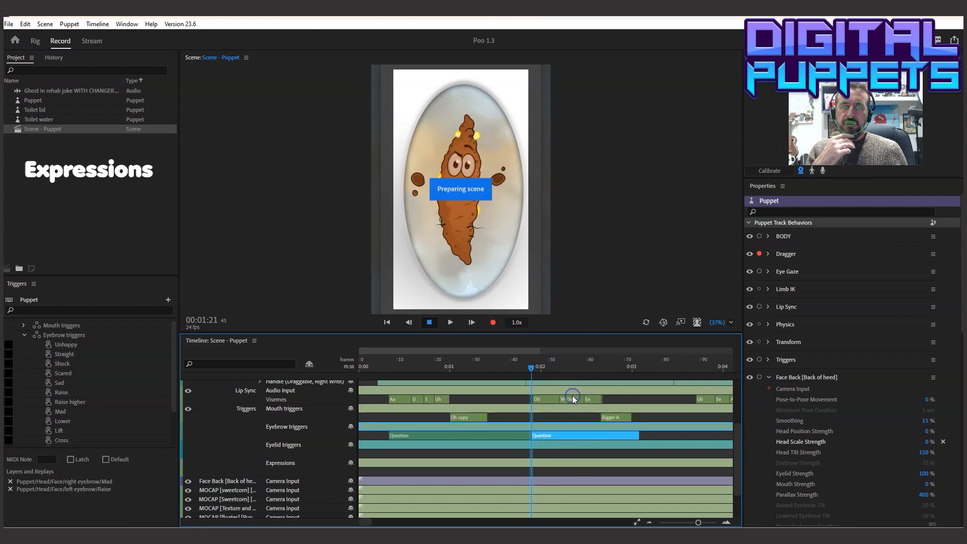
pyautogui.click(450, 322)
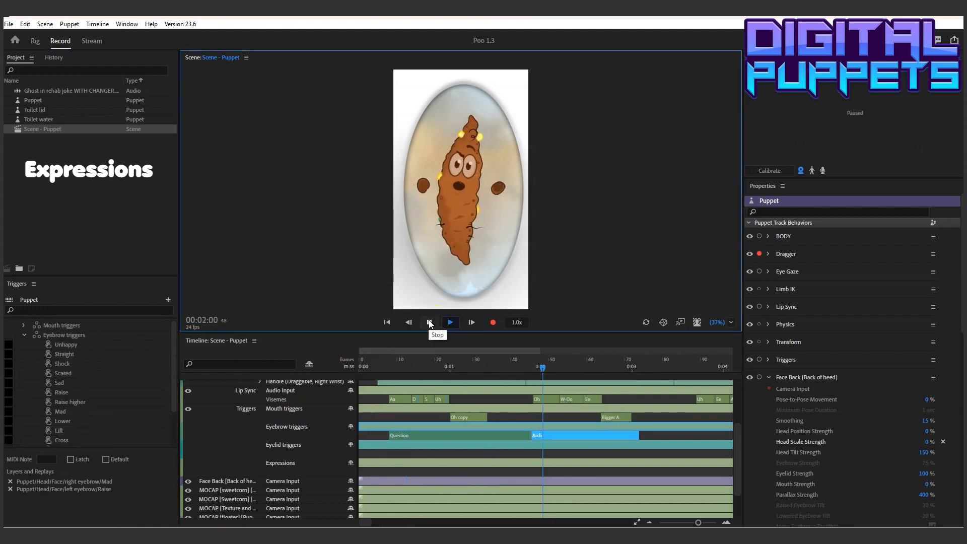
pyautogui.click(429, 322)
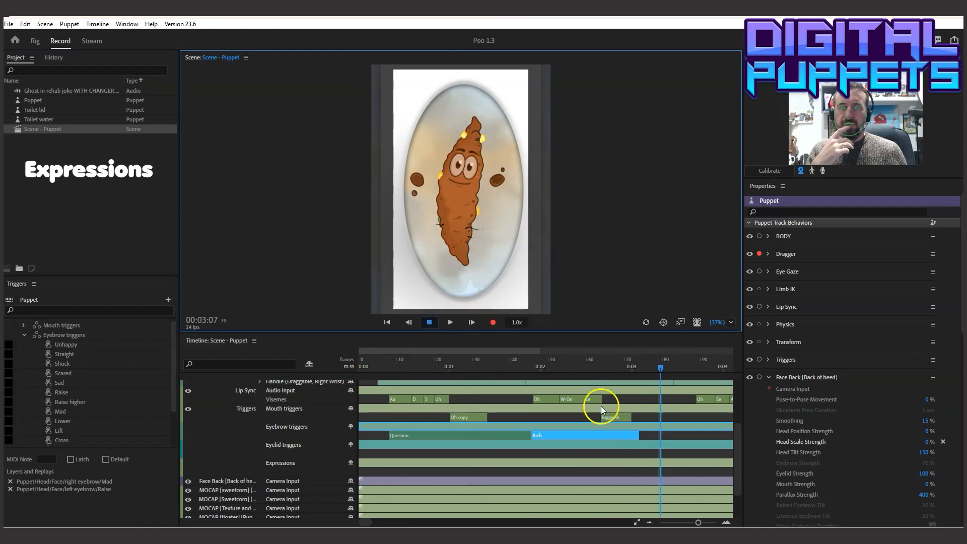
# Add a BROW+LID Blink trigger to the Expressions row from 00:03:05 to about frame 86 and play the scene from the start
pyautogui.click(652, 366)
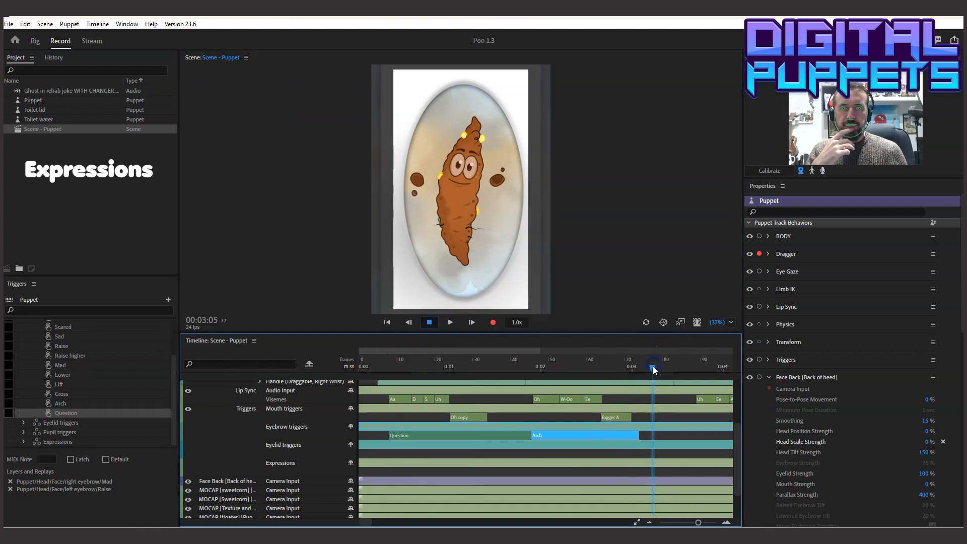
pyautogui.rightClick(654, 463)
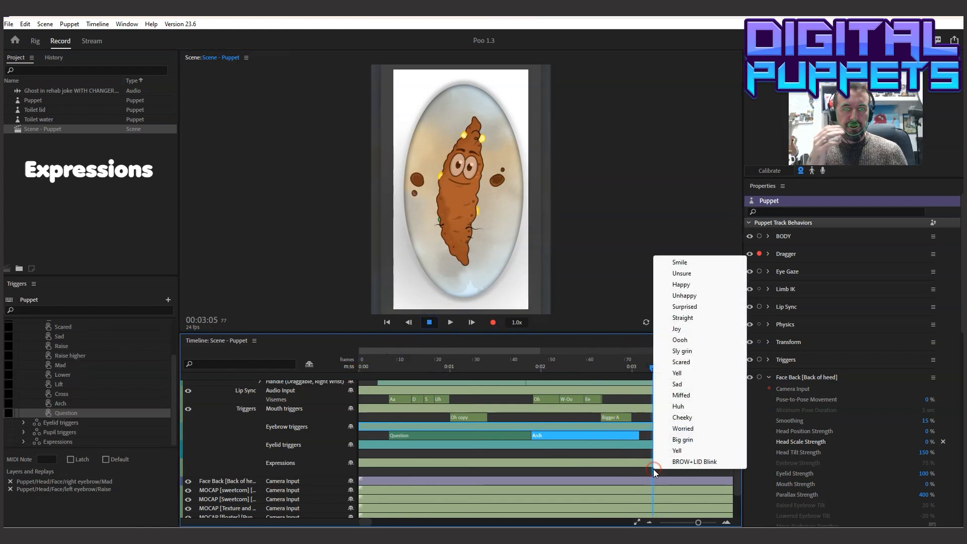
pyautogui.click(688, 462)
pyautogui.moveTo(670, 472); pyautogui.dragTo(688, 472)
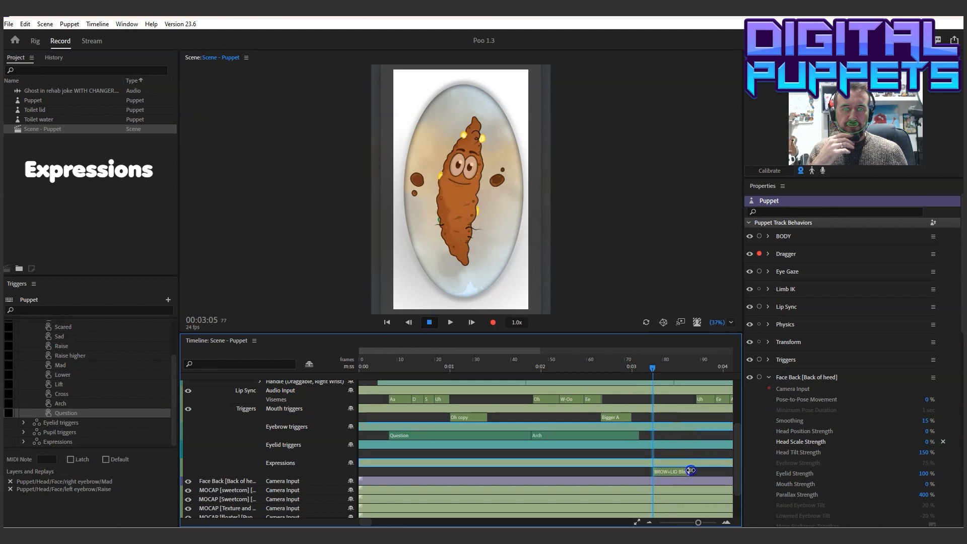
pyautogui.moveTo(373, 359); pyautogui.dragTo(318, 368)
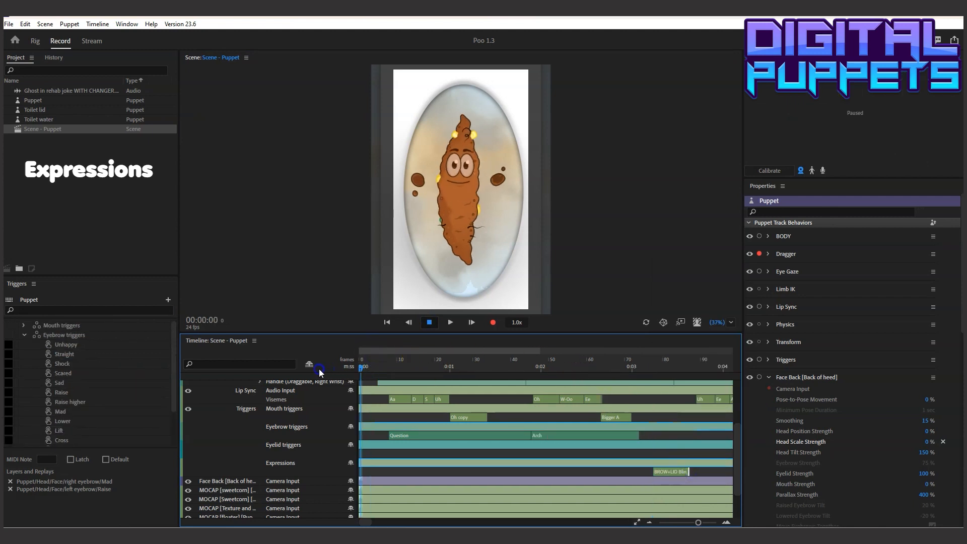
pyautogui.click(450, 322)
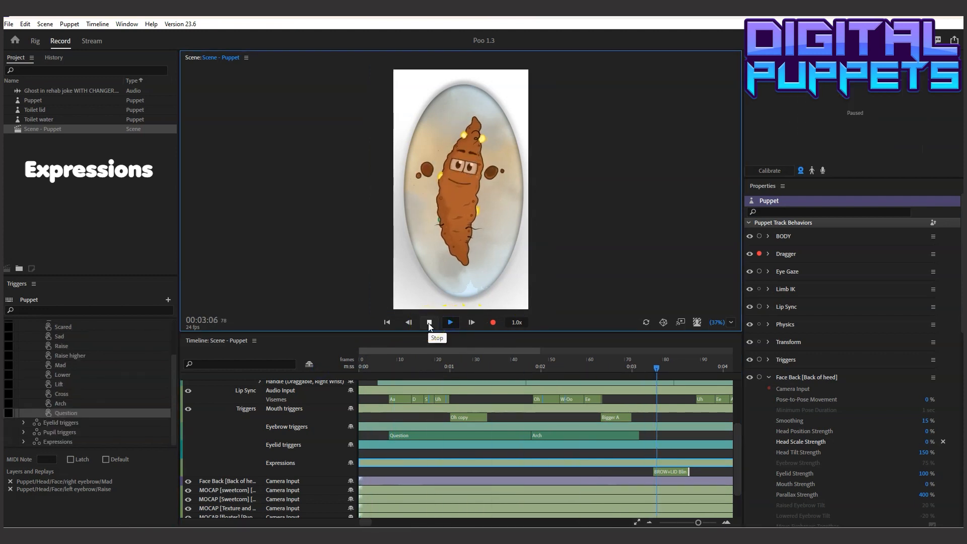
# Move the start of the Arch take earlier to about frame 38 and play the eyebrow change with the audio
pyautogui.click(421, 372)
pyautogui.moveTo(422, 373); pyautogui.dragTo(512, 370)
pyautogui.moveTo(528, 433); pyautogui.dragTo(507, 434)
pyautogui.click(368, 373)
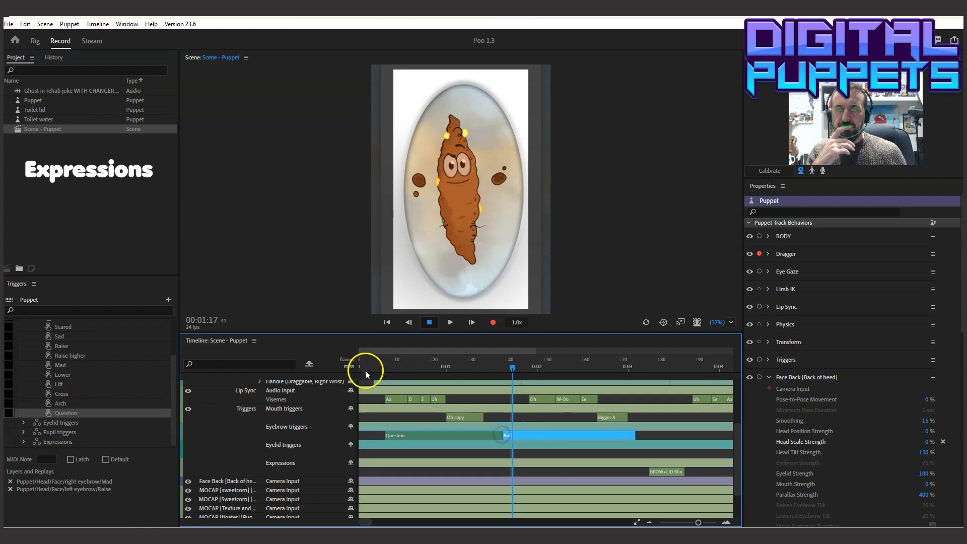
pyautogui.click(458, 323)
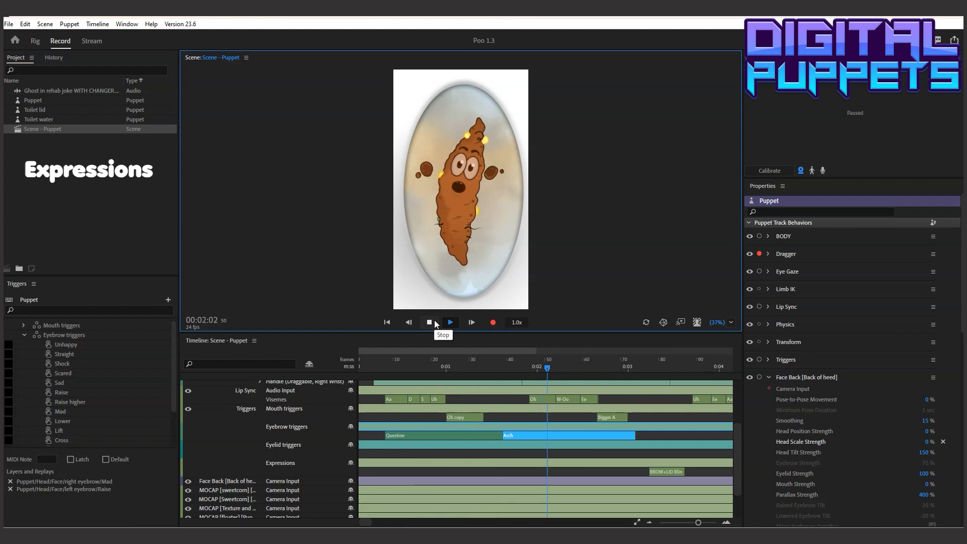
pyautogui.click(435, 322)
# Add a Squish 1 trigger to the Eyelid triggers row at 00:00:08 and extend it to the end of the Arch take
pyautogui.click(387, 367)
pyautogui.click(384, 452)
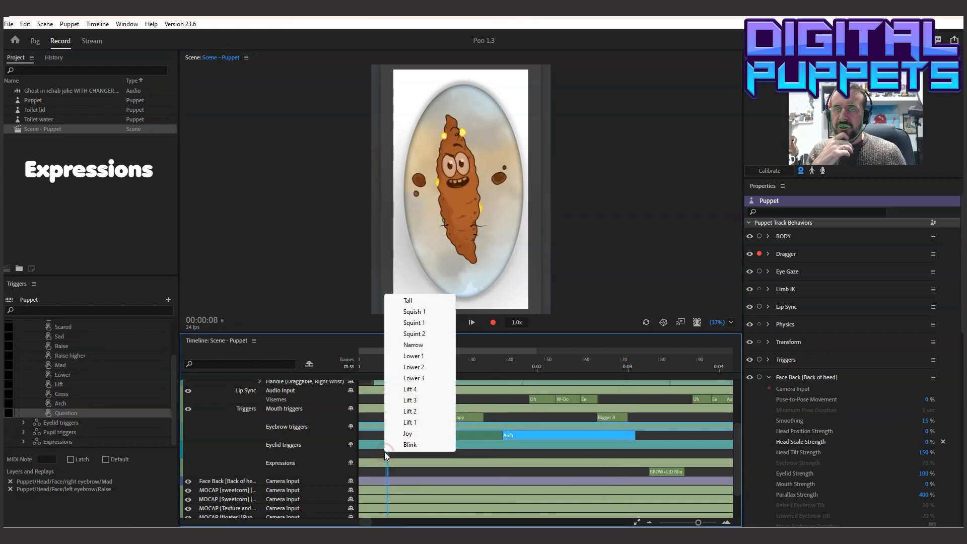
pyautogui.click(426, 311)
pyautogui.moveTo(400, 453); pyautogui.dragTo(636, 454)
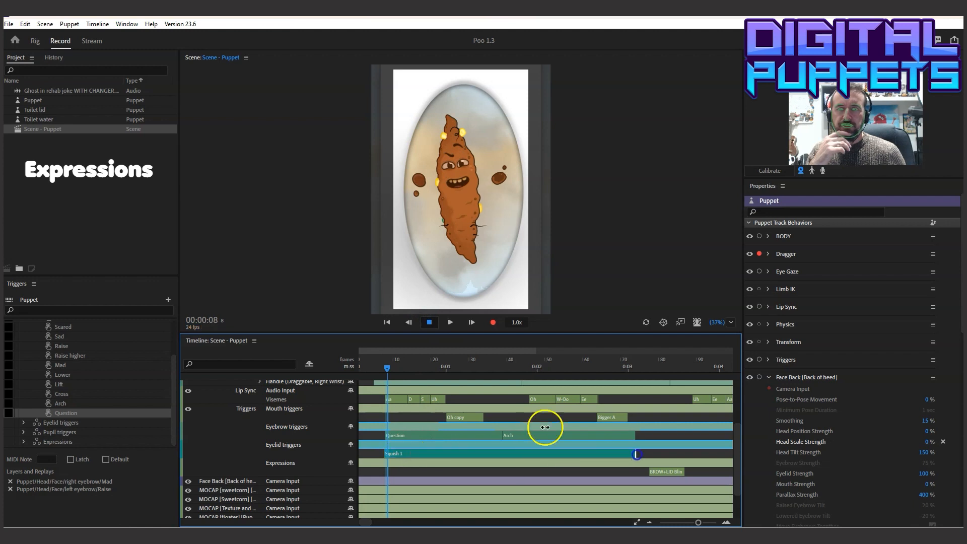
pyautogui.click(433, 443)
pyautogui.click(364, 363)
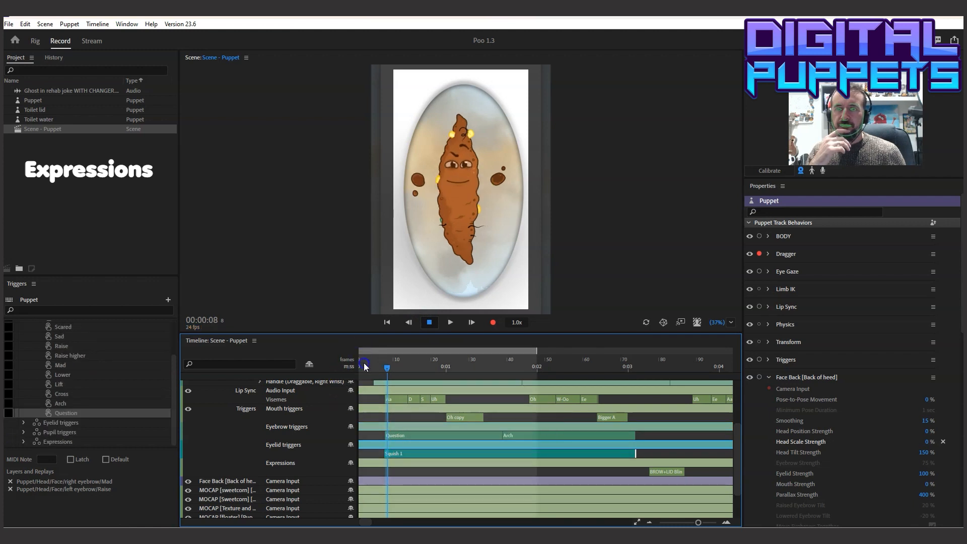
# Play the start of the scene briefly and disable the timeline's work area
pyautogui.click(449, 322)
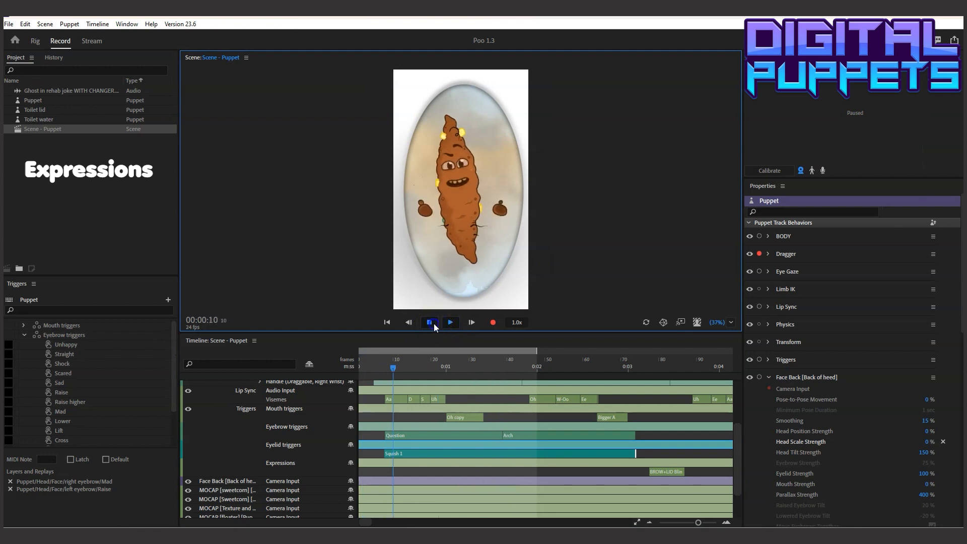
pyautogui.click(429, 322)
pyautogui.rightClick(525, 352)
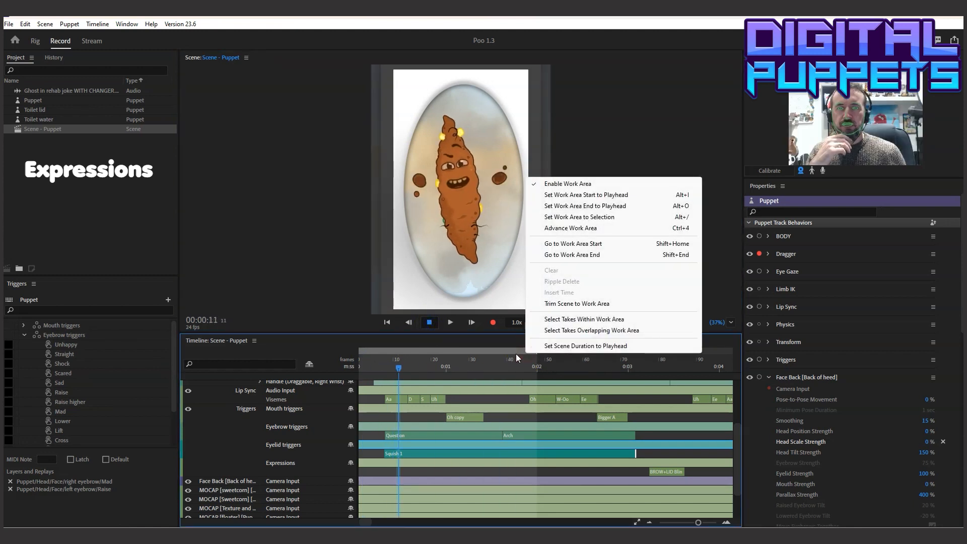
pyautogui.click(544, 184)
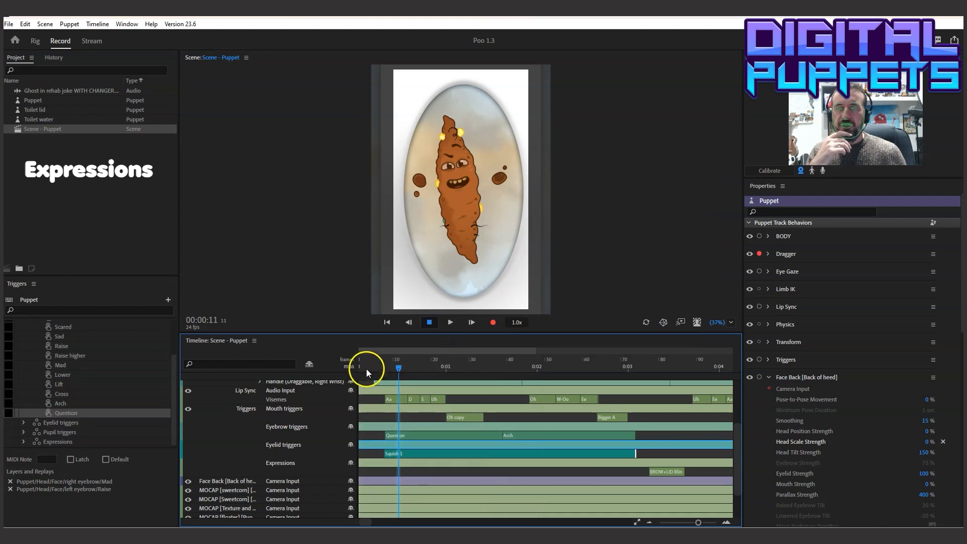
# Change the Squish 1 take in the Eyelid triggers row to Squint 1 and play the scene from near the start
pyautogui.rightClick(415, 452)
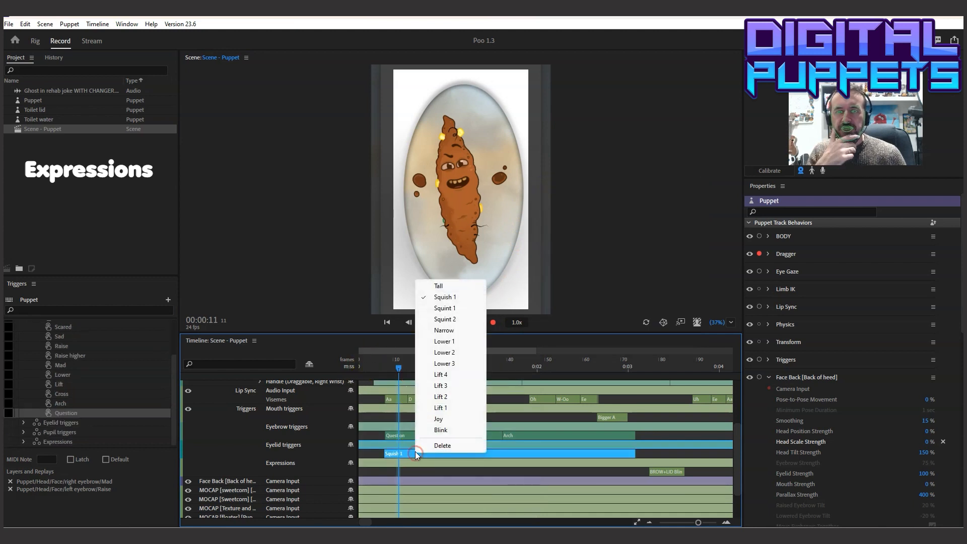
pyautogui.click(446, 307)
pyautogui.click(367, 364)
pyautogui.click(449, 322)
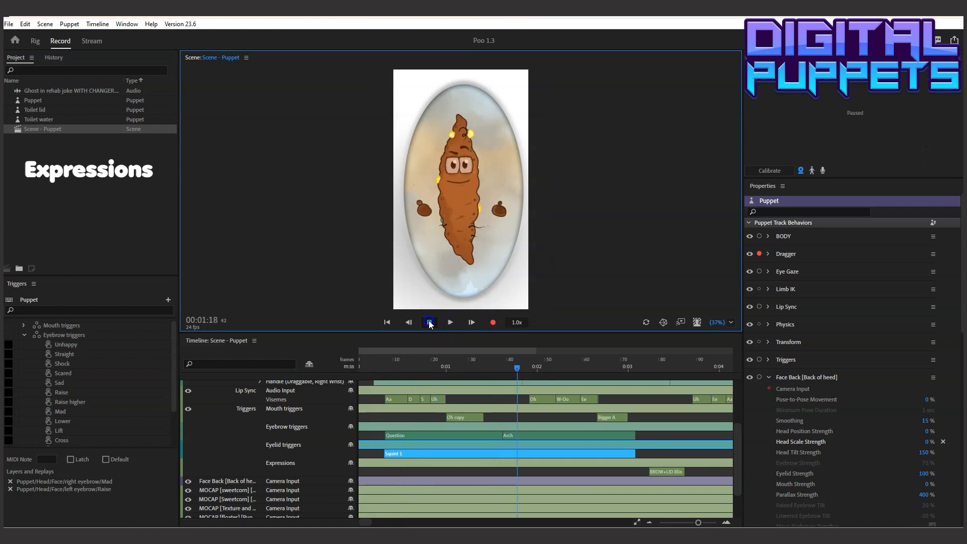
pyautogui.click(429, 322)
# Split the Squint 1 eyelid take at 00:01:15 where Arch begins, change its second part to Lift 3 and play the result
pyautogui.click(516, 435)
pyautogui.moveTo(514, 364); pyautogui.dragTo(505, 364)
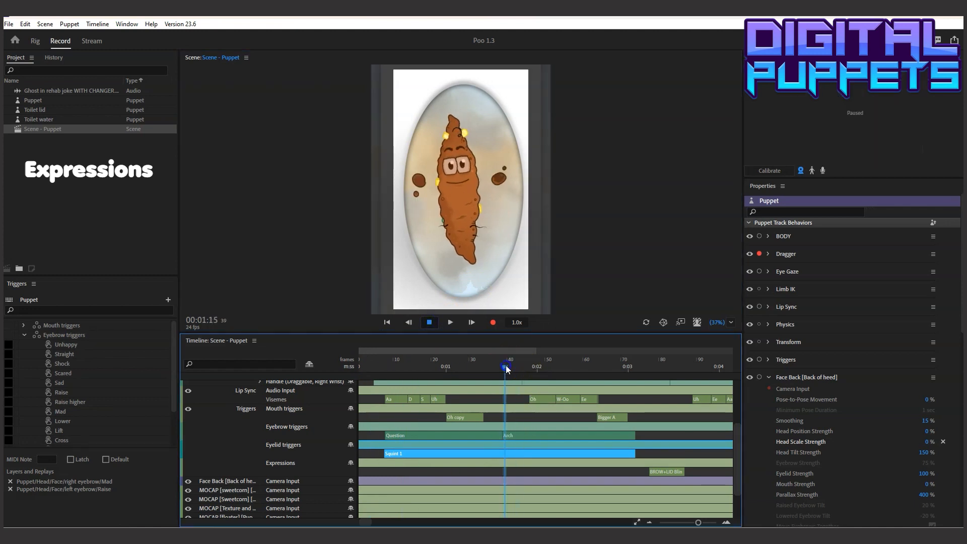
pyautogui.click(503, 434)
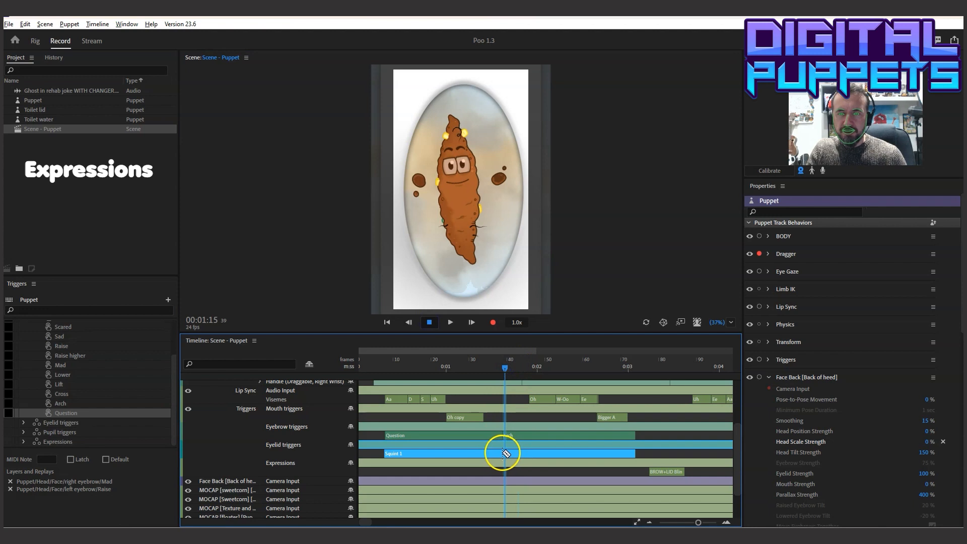
pyautogui.click(509, 453)
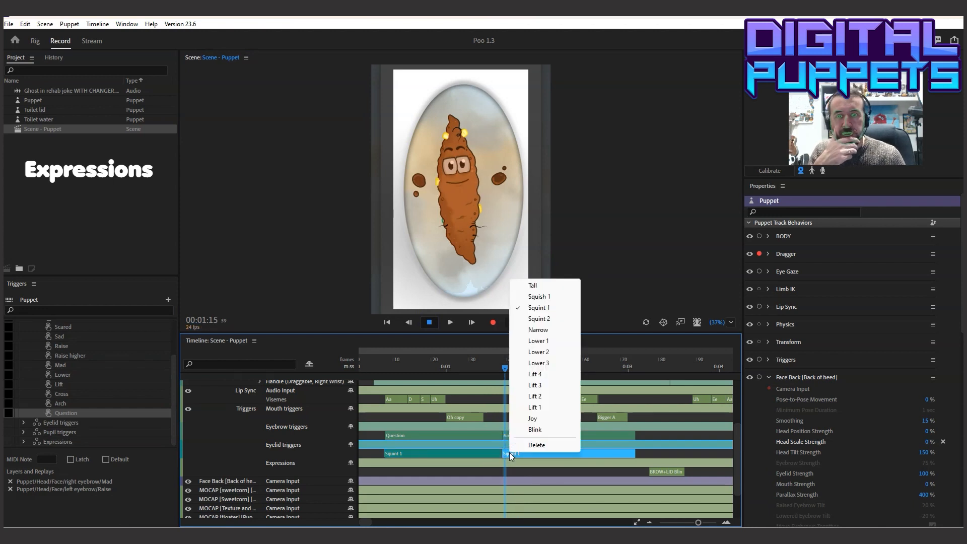
pyautogui.click(549, 385)
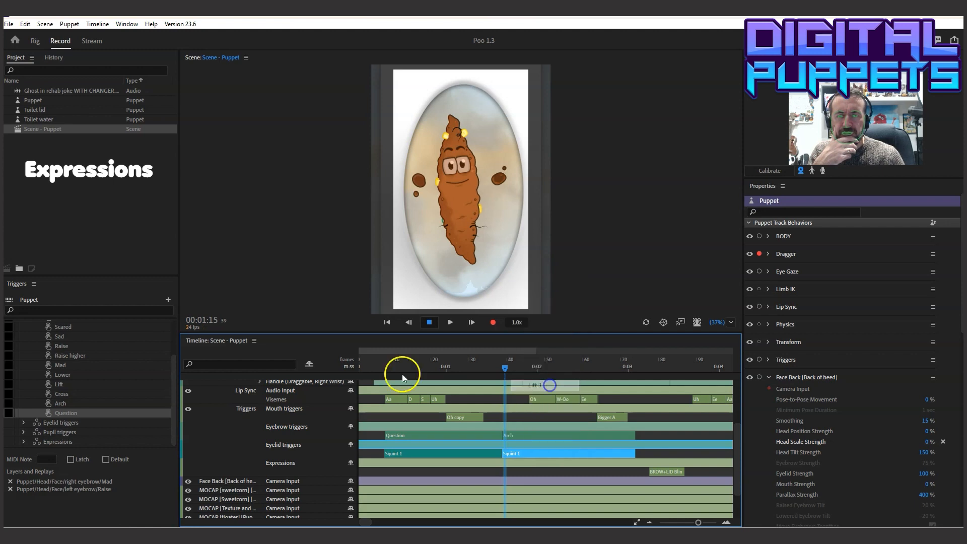
pyautogui.click(373, 364)
pyautogui.click(455, 316)
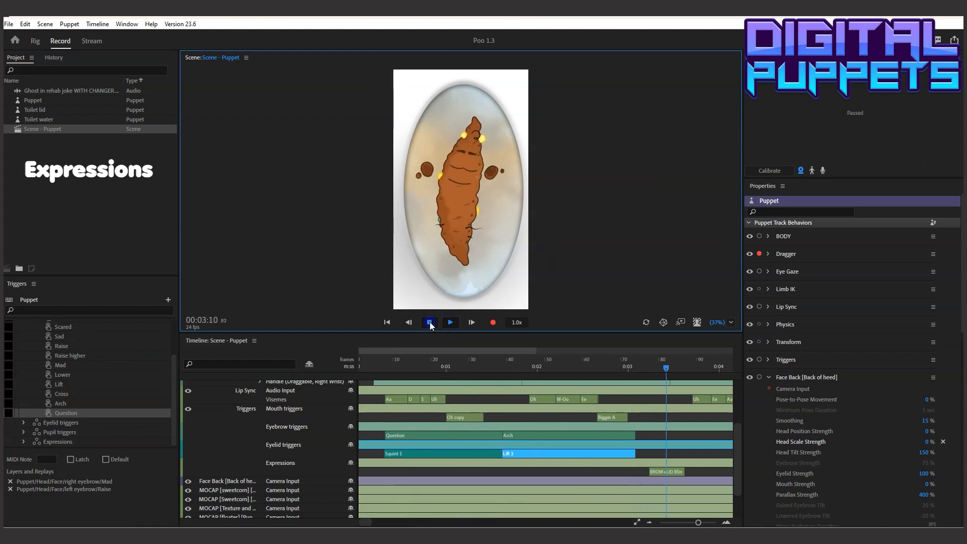
pyautogui.click(430, 322)
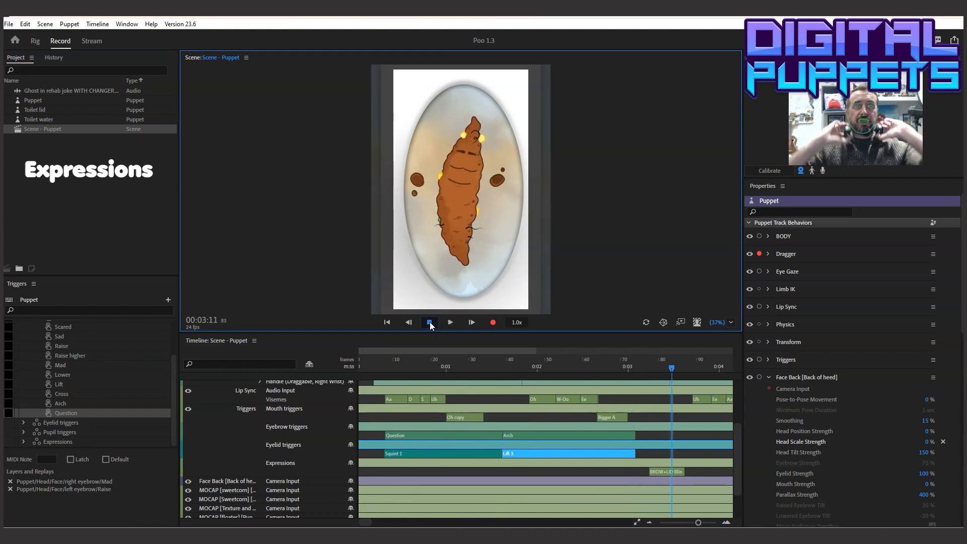
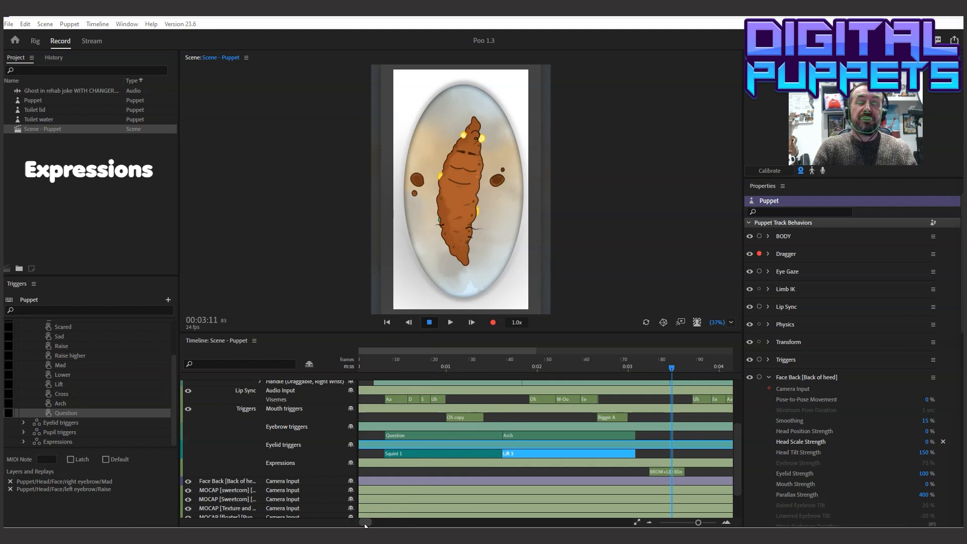
# Play the scene from near its start through the Question and Arch eyebrow takes to check the expressions
pyautogui.moveTo(365, 525); pyautogui.dragTo(355, 525)
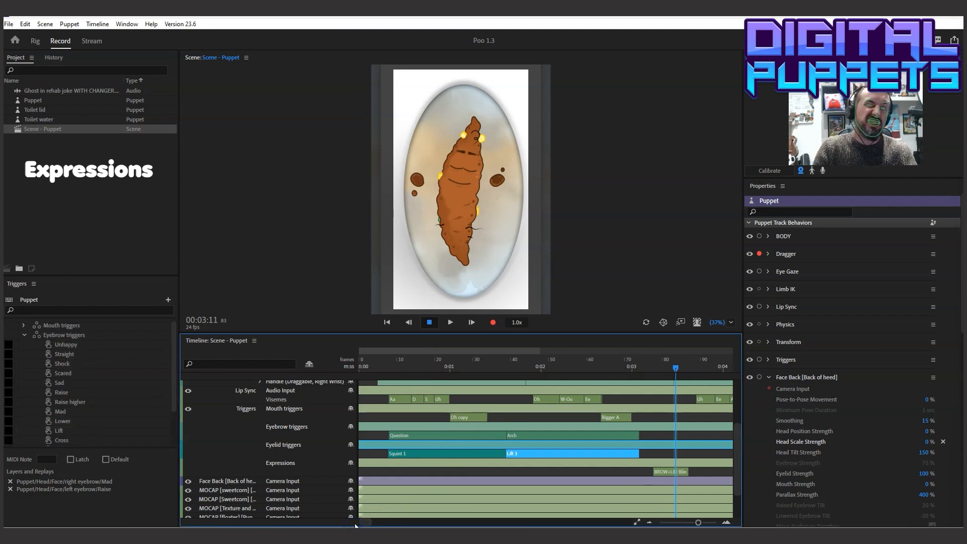
pyautogui.click(364, 361)
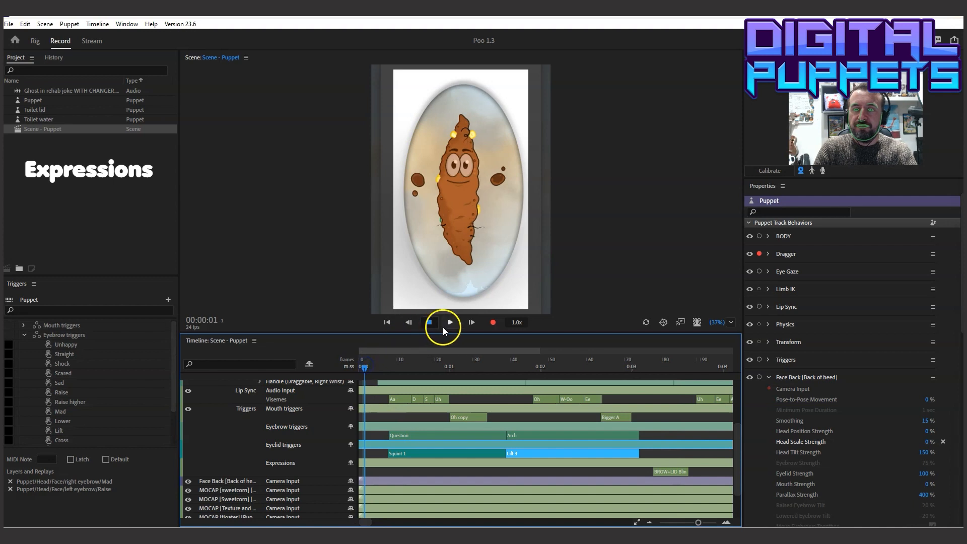
pyautogui.click(446, 323)
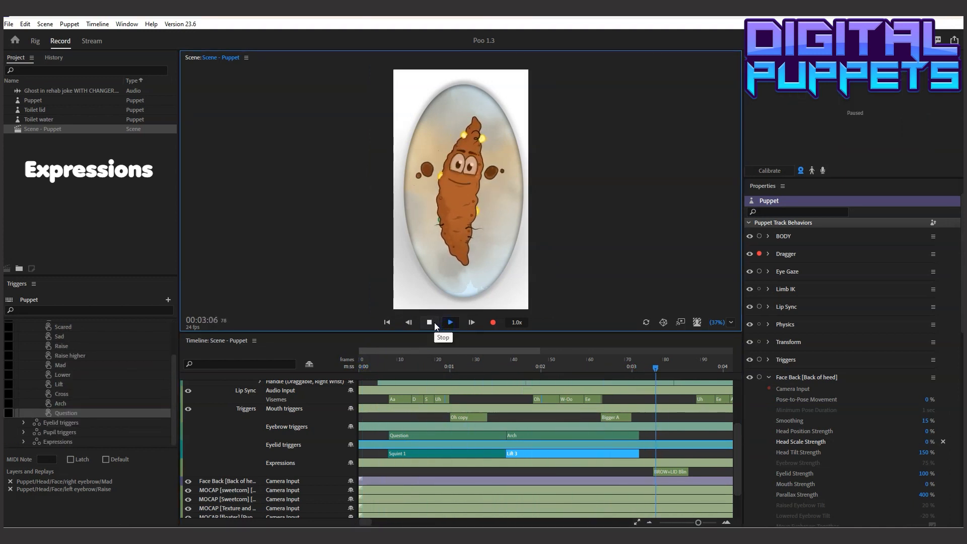
pyautogui.click(435, 323)
# Add a Raise trigger to the Eyebrow triggers row at 00:03:16 and extend it to about frame 157
pyautogui.moveTo(389, 368); pyautogui.dragTo(436, 395)
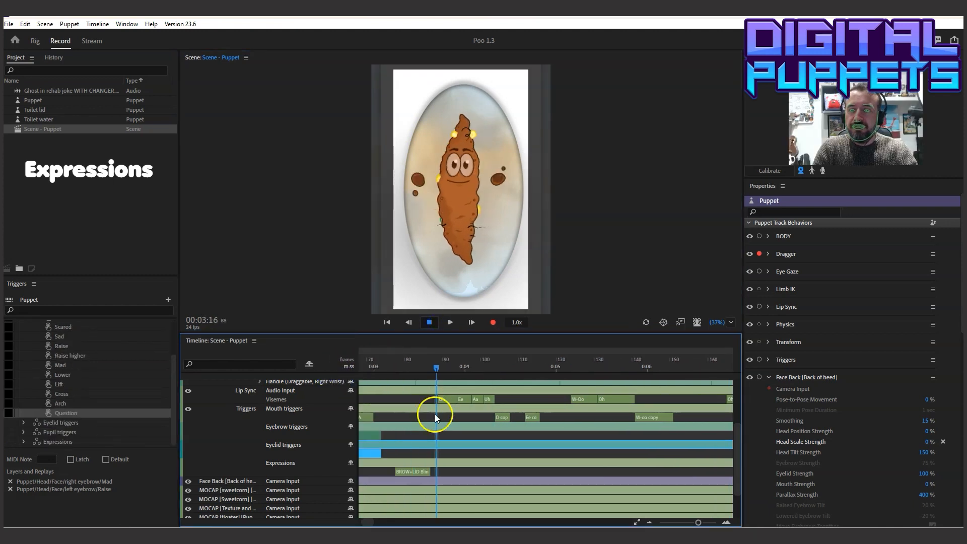
pyautogui.rightClick(435, 435)
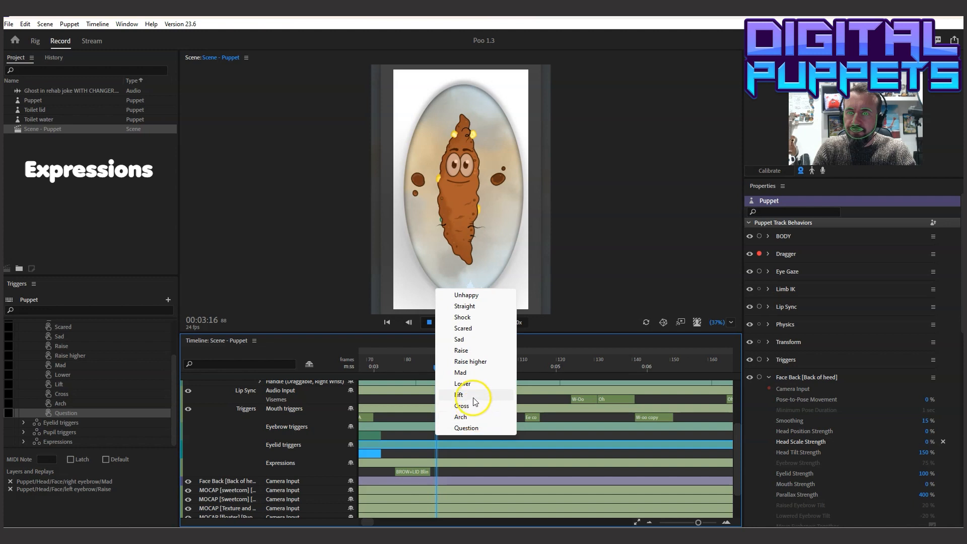
pyautogui.click(468, 350)
pyautogui.moveTo(450, 436); pyautogui.dragTo(705, 438)
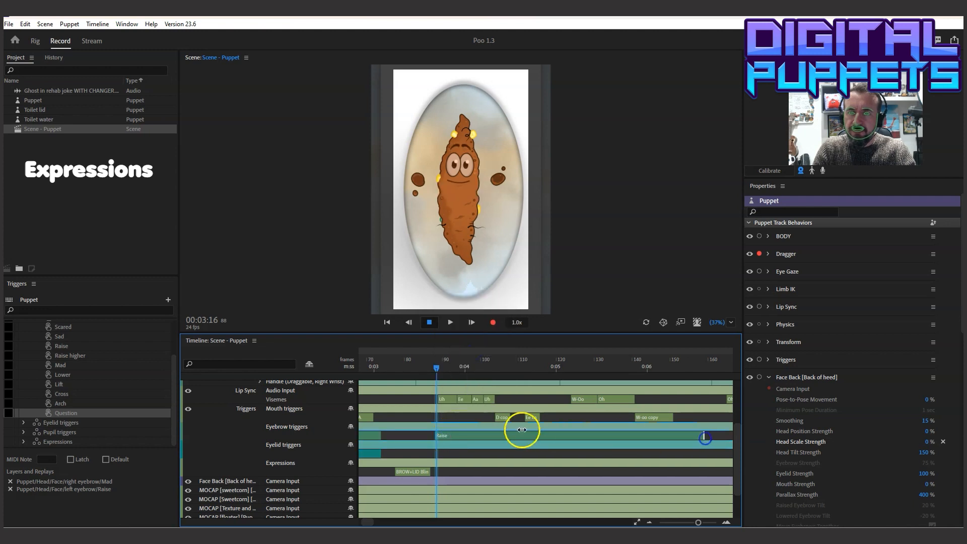
# Shift the brow-and-lid blink take in the Expressions row slightly earlier and play the scene from about 00:03:00
pyautogui.click(418, 473)
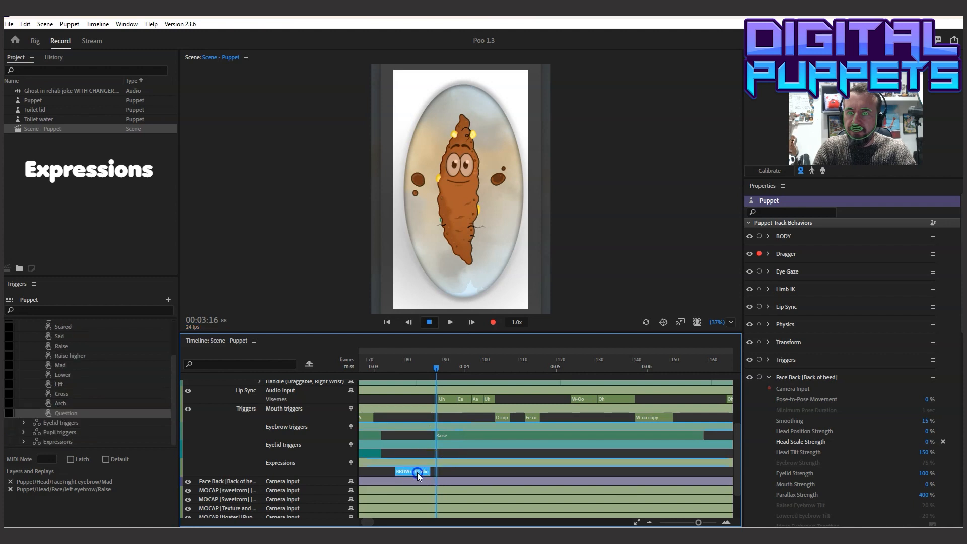
pyautogui.click(381, 361)
pyautogui.click(450, 323)
pyautogui.click(430, 322)
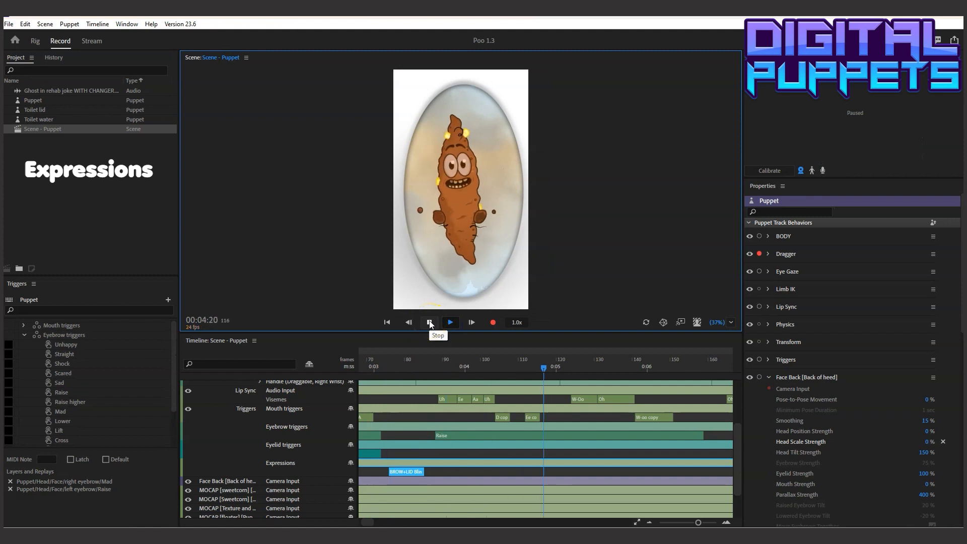
pyautogui.click(430, 322)
# Split the Raise eyebrow take at 00:05:04 and change its second part to Straight
pyautogui.moveTo(565, 369); pyautogui.dragTo(577, 388)
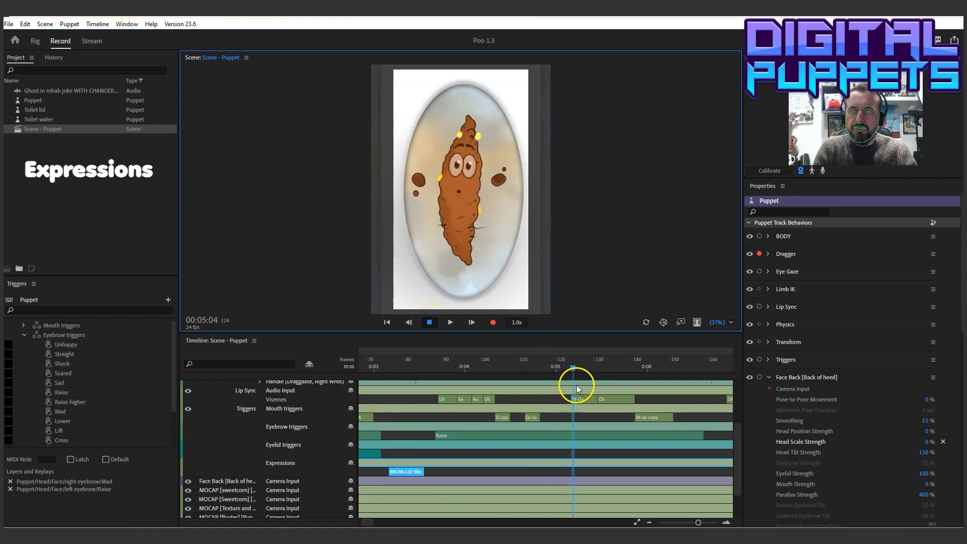
pyautogui.click(573, 437)
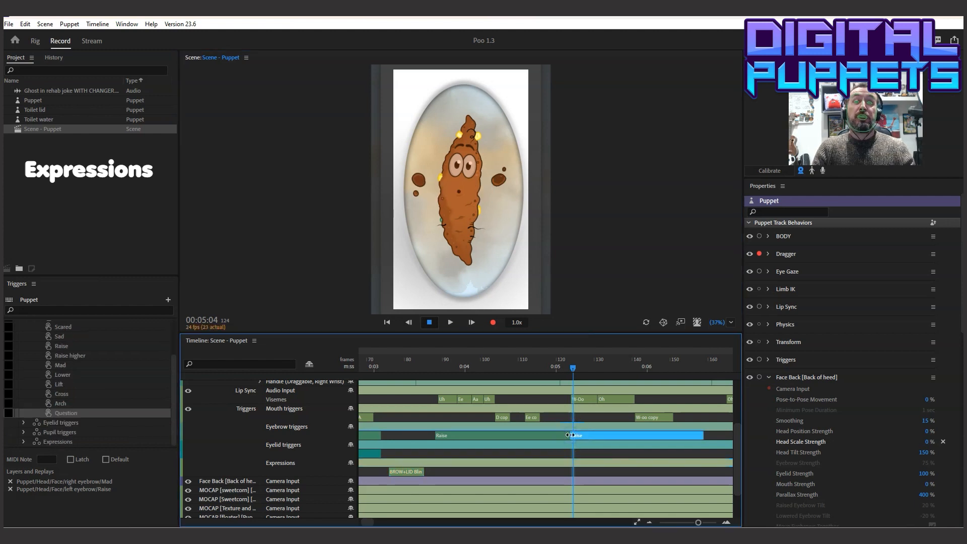
pyautogui.click(609, 426)
pyautogui.rightClick(587, 433)
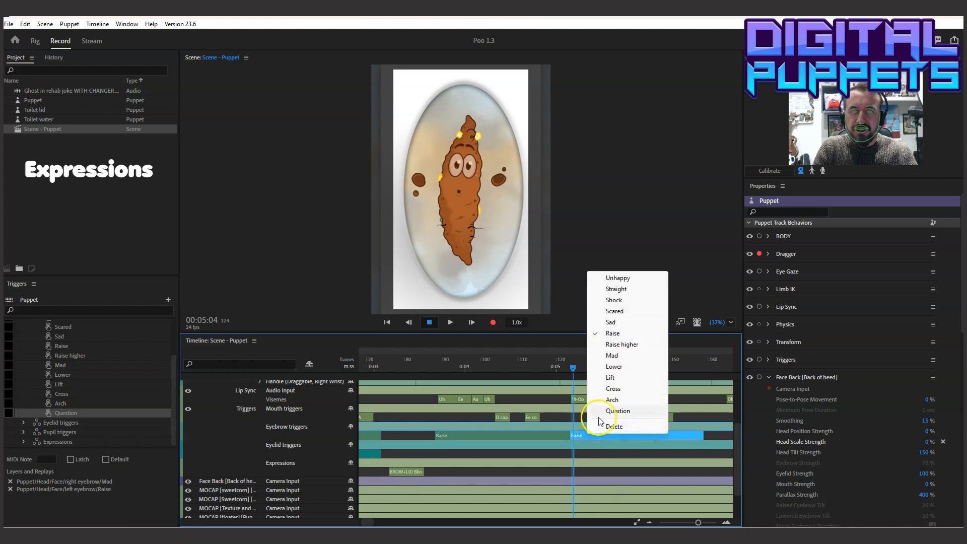
pyautogui.click(624, 289)
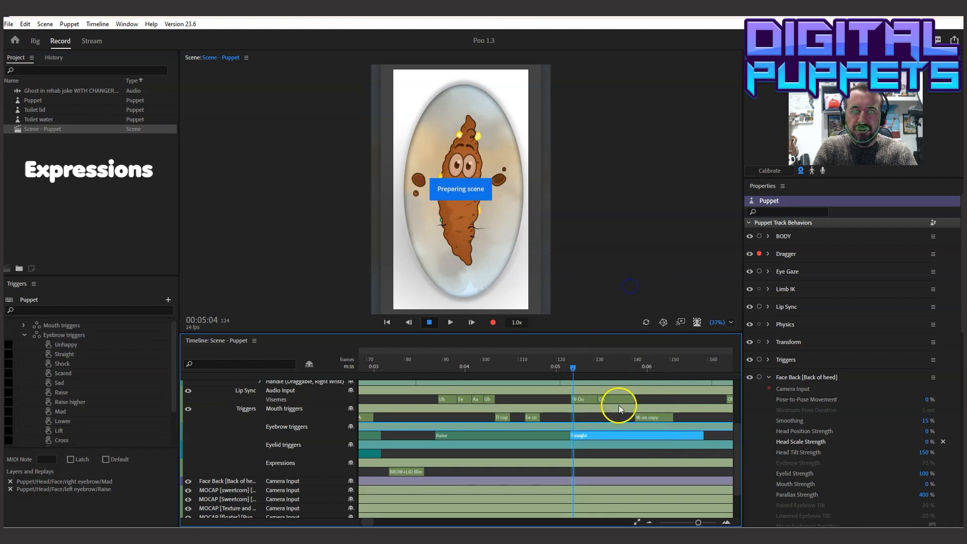
# Add a Narrow trigger to the Eyelid triggers row at 00:05:00, extend it to about the end of the Straight take and play the result
pyautogui.click(557, 363)
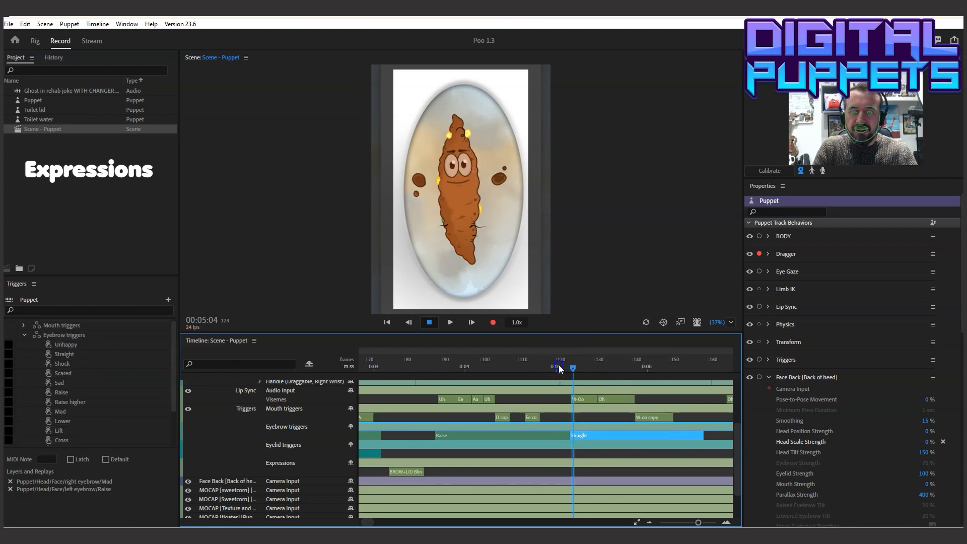
pyautogui.rightClick(559, 451)
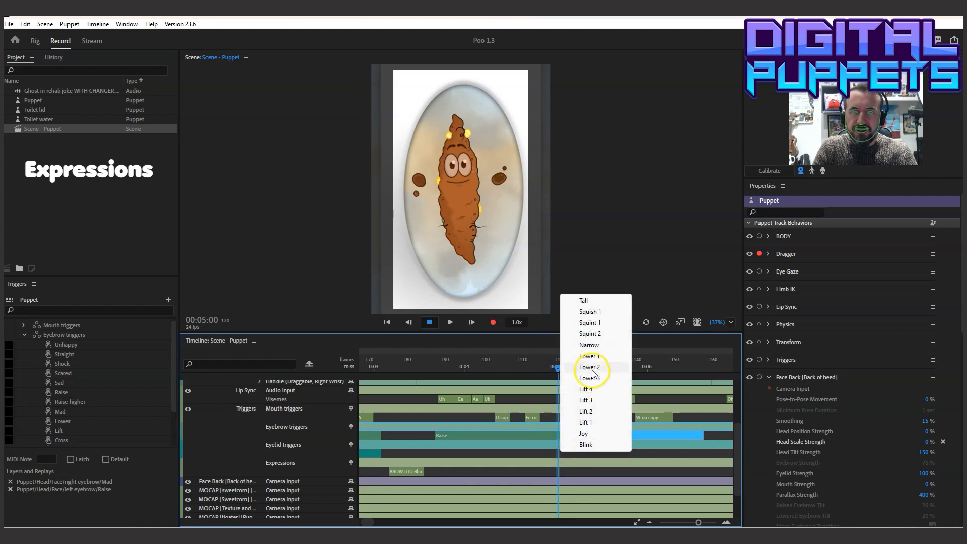
pyautogui.click(589, 345)
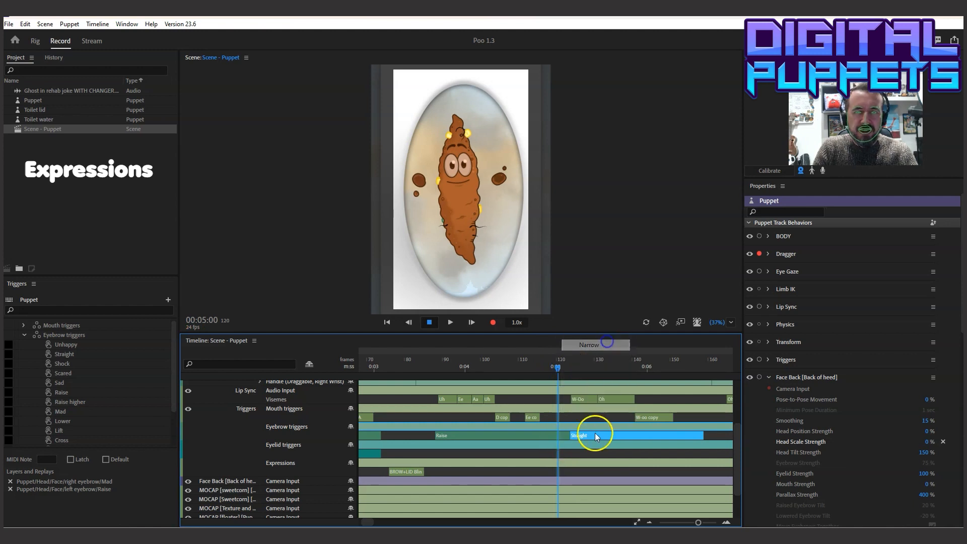
pyautogui.moveTo(576, 453); pyautogui.dragTo(707, 450)
pyautogui.click(531, 363)
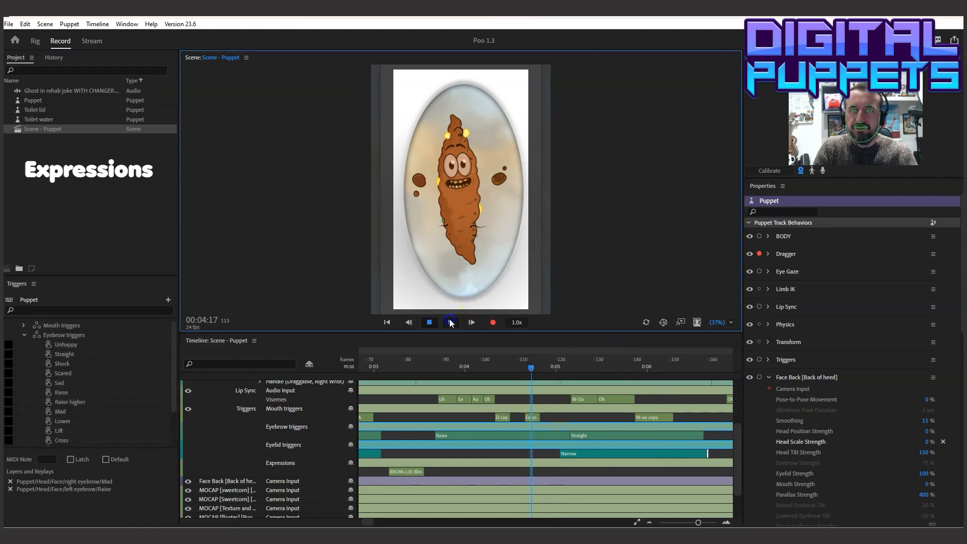
pyautogui.click(450, 322)
# Split the Straight eyebrow and Narrow eyelid takes at 00:05:10, changing their second parts to Raise higher and Tall
pyautogui.moveTo(504, 371); pyautogui.dragTo(598, 375)
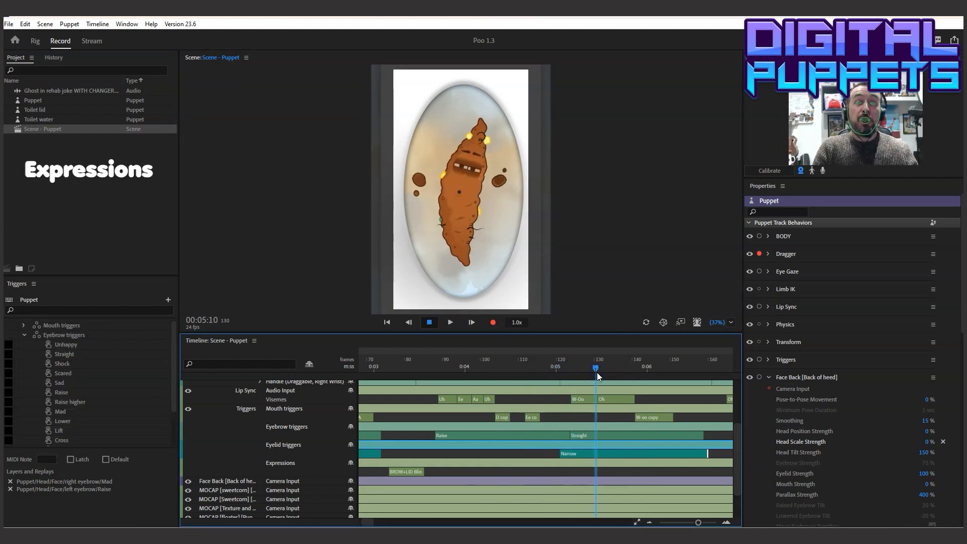
pyautogui.click(596, 437)
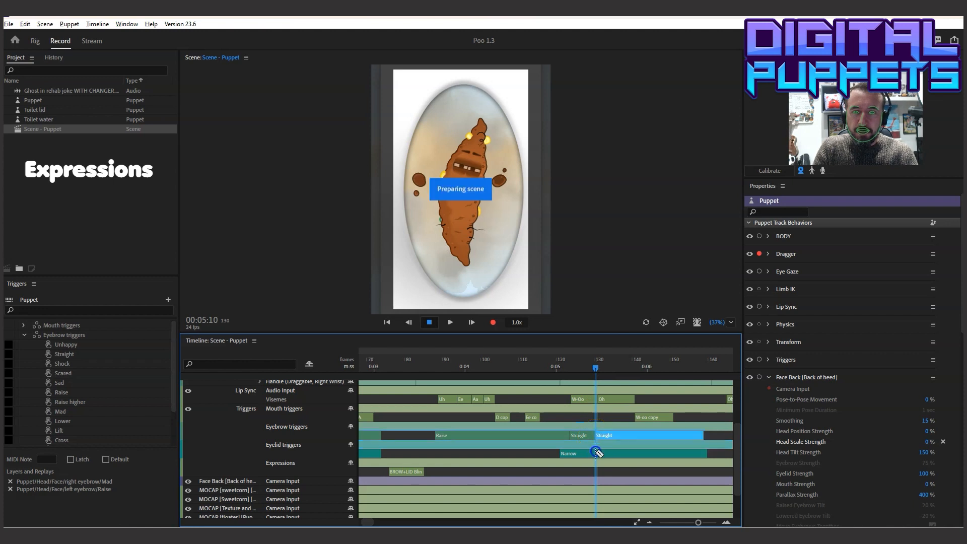
pyautogui.click(596, 454)
pyautogui.rightClick(611, 435)
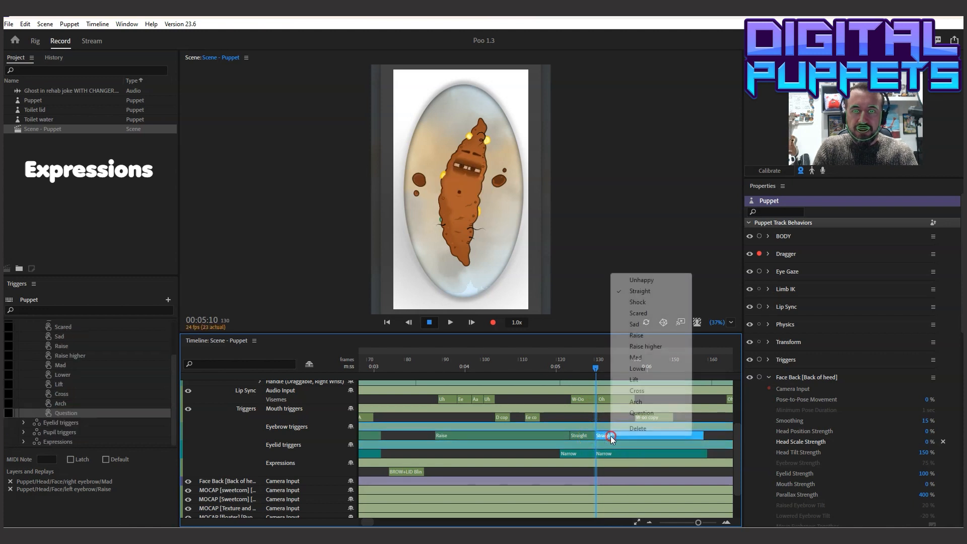
pyautogui.click(659, 347)
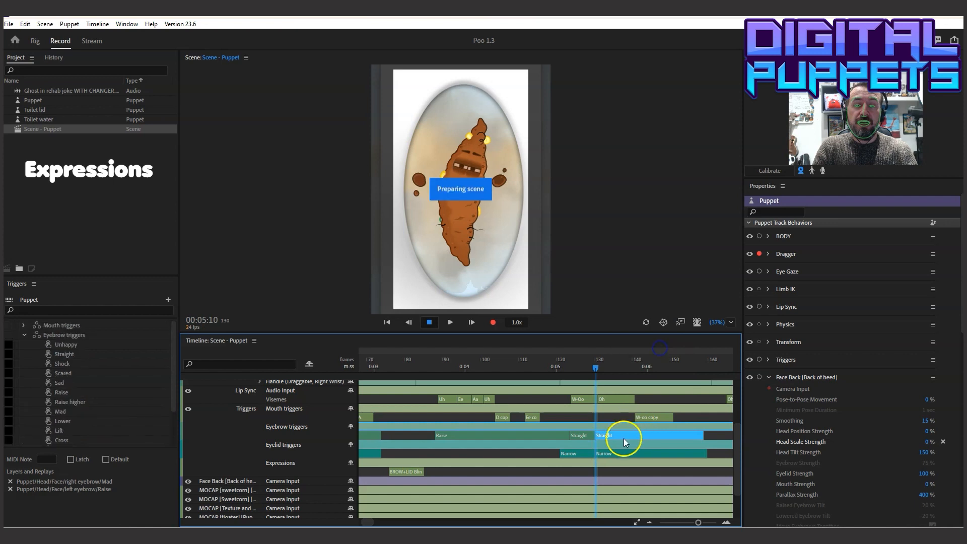
pyautogui.rightClick(614, 454)
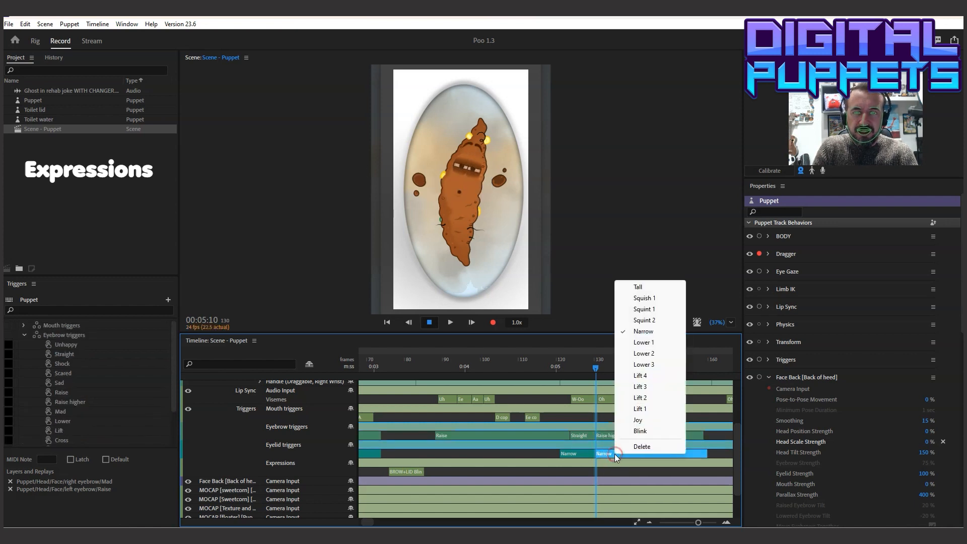
pyautogui.click(637, 287)
# Extend the Raise higher eyebrow take and the Tall eyelid take to where the following Oh viseme begins
pyautogui.moveTo(593, 369); pyautogui.dragTo(665, 373)
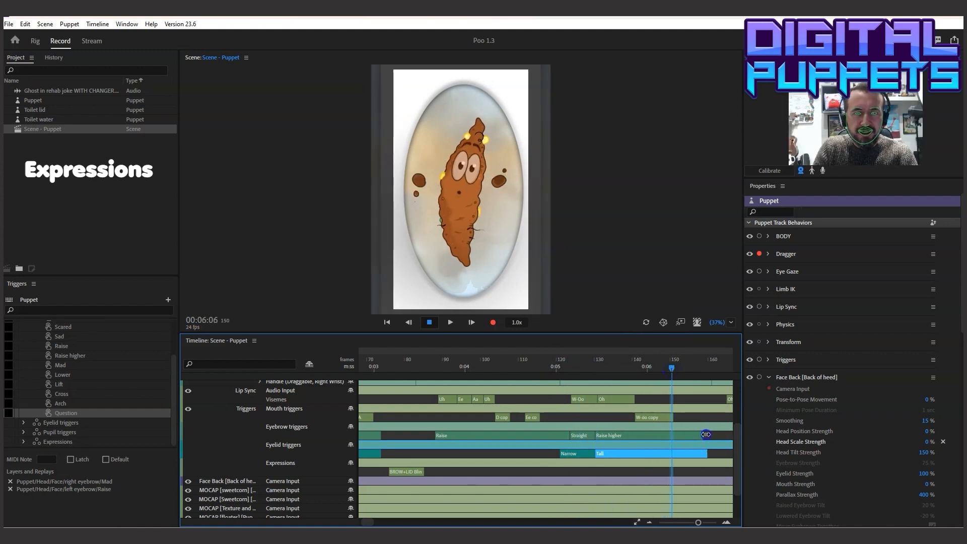
pyautogui.moveTo(705, 434); pyautogui.dragTo(677, 434)
pyautogui.moveTo(766, 431); pyautogui.dragTo(692, 452)
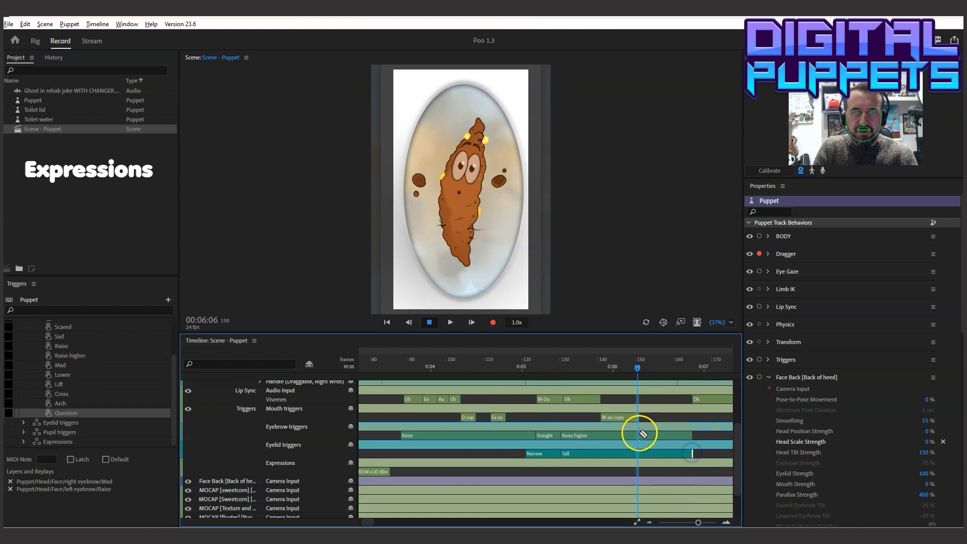
# Split the Raise higher eyebrow and Tall eyelid takes at about 00:06:06, changing their second parts to Lower and Blink
pyautogui.click(642, 434)
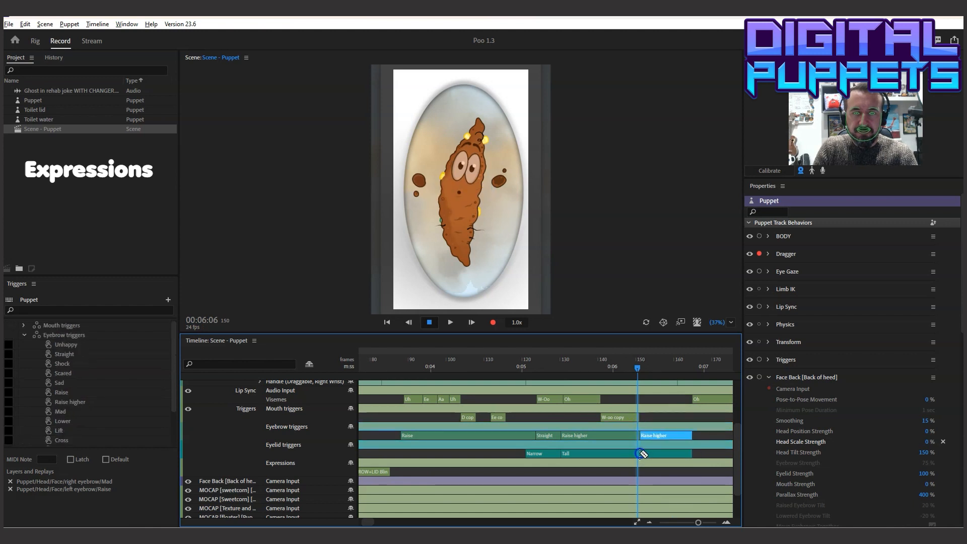
pyautogui.click(642, 454)
pyautogui.rightClick(650, 435)
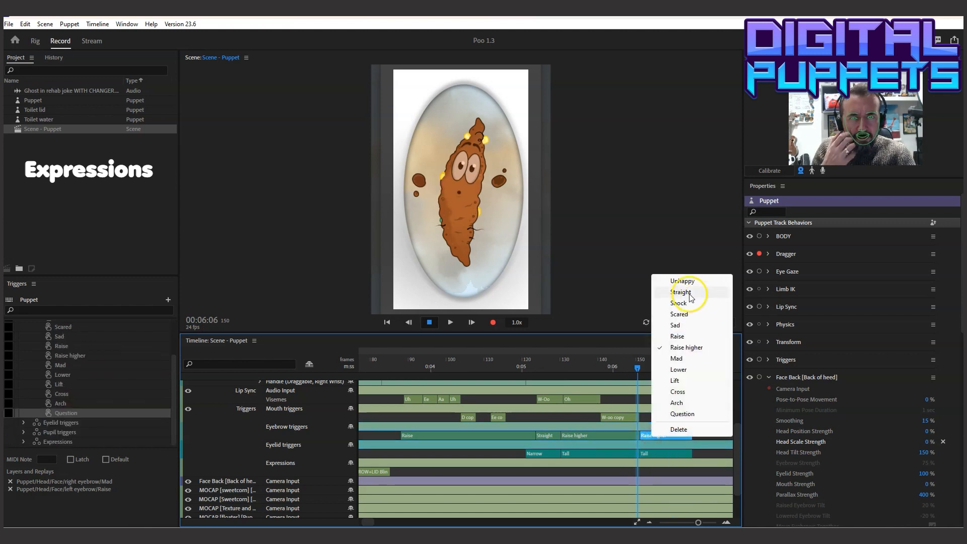
pyautogui.click(677, 369)
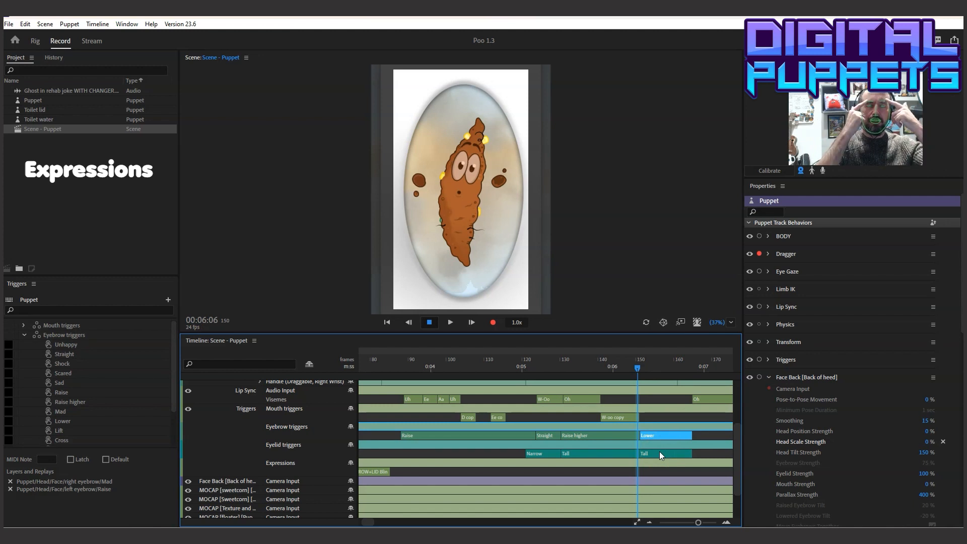
pyautogui.rightClick(660, 451)
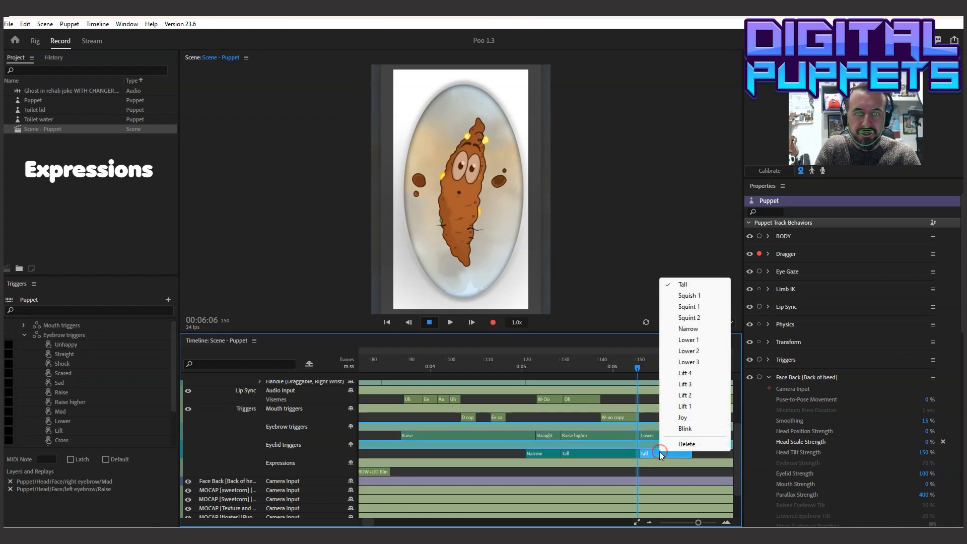
pyautogui.click(687, 431)
# Play the scene from shortly before the Straight eyebrow take and return the playhead to 00:05:03
pyautogui.click(496, 369)
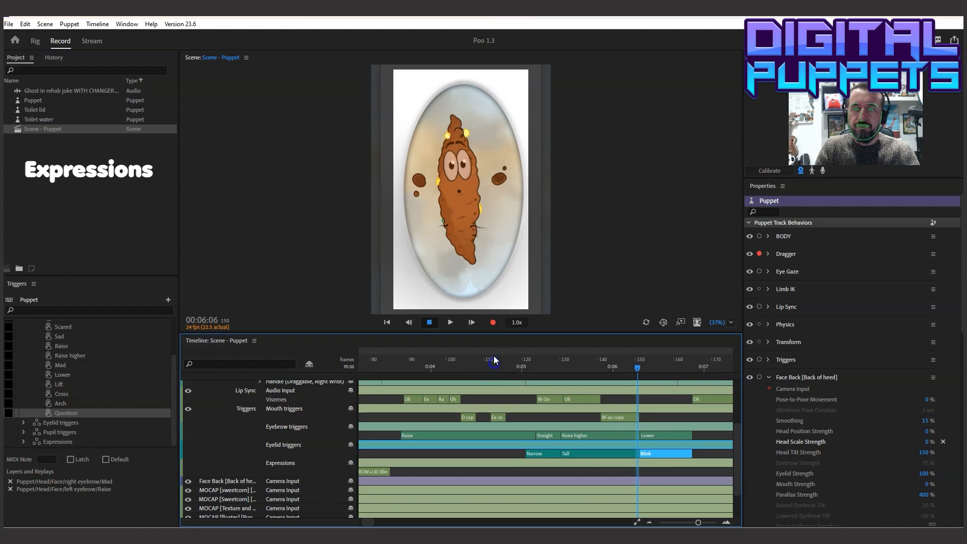
pyautogui.click(450, 322)
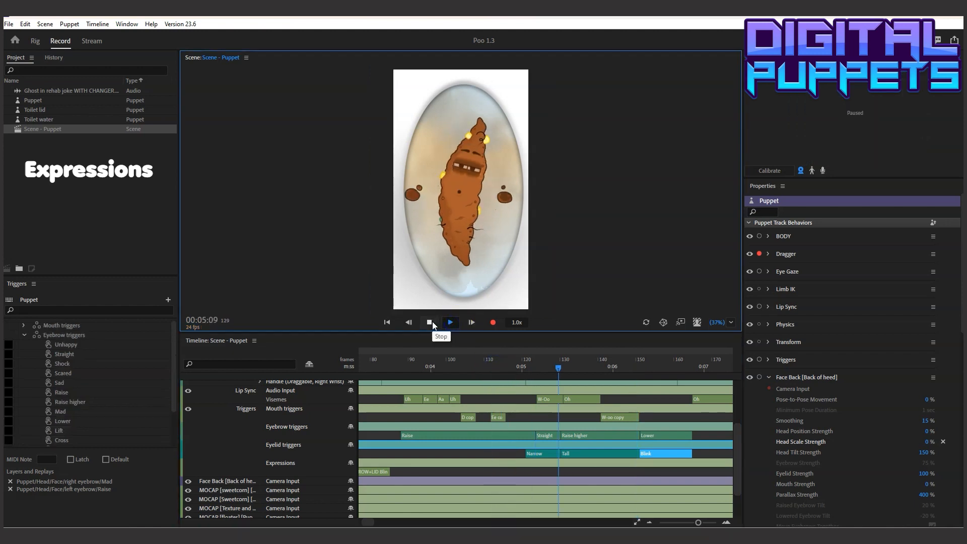
pyautogui.moveTo(515, 353); pyautogui.dragTo(386, 368)
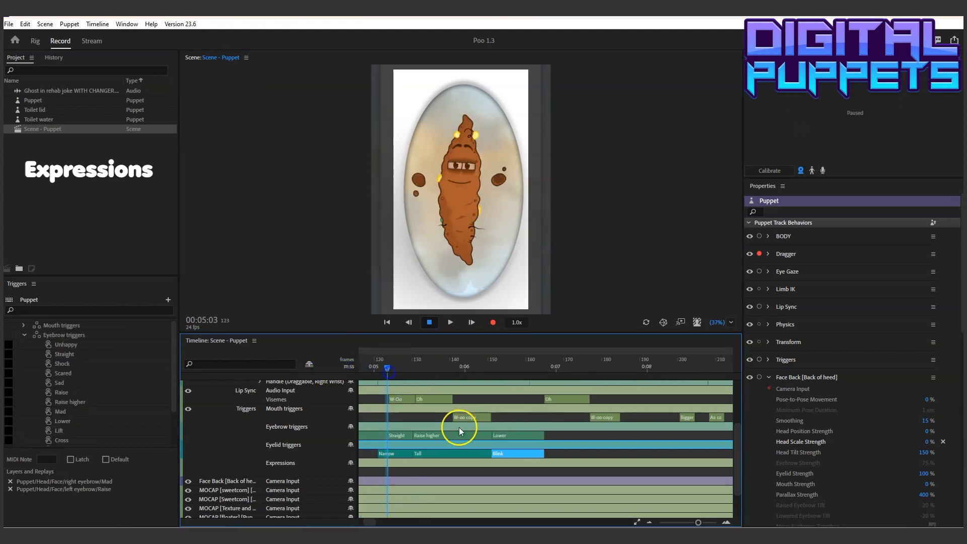
# Delete the Tall take between Narrow and Blink in the Eyelid triggers row
pyautogui.click(454, 454)
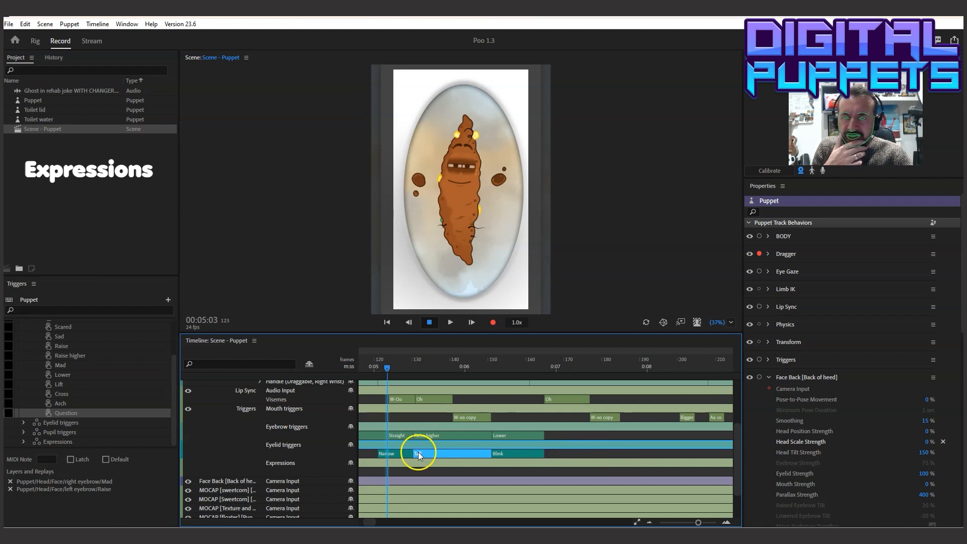
pyautogui.rightClick(424, 452)
pyautogui.click(439, 443)
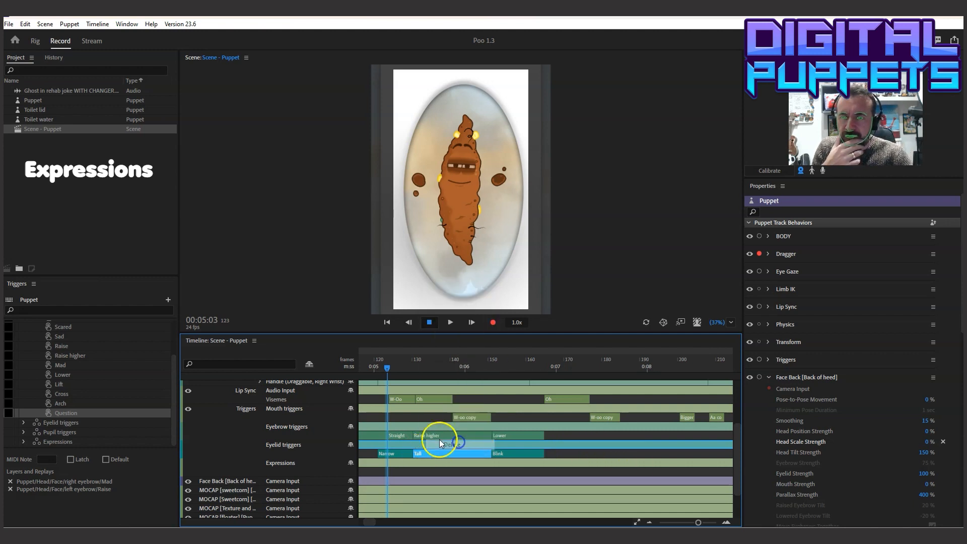
# Add a Shock trigger directly after the Lower eyebrow take and extend it to frame 200, where the Bigger mouth trigger begins
pyautogui.rightClick(439, 434)
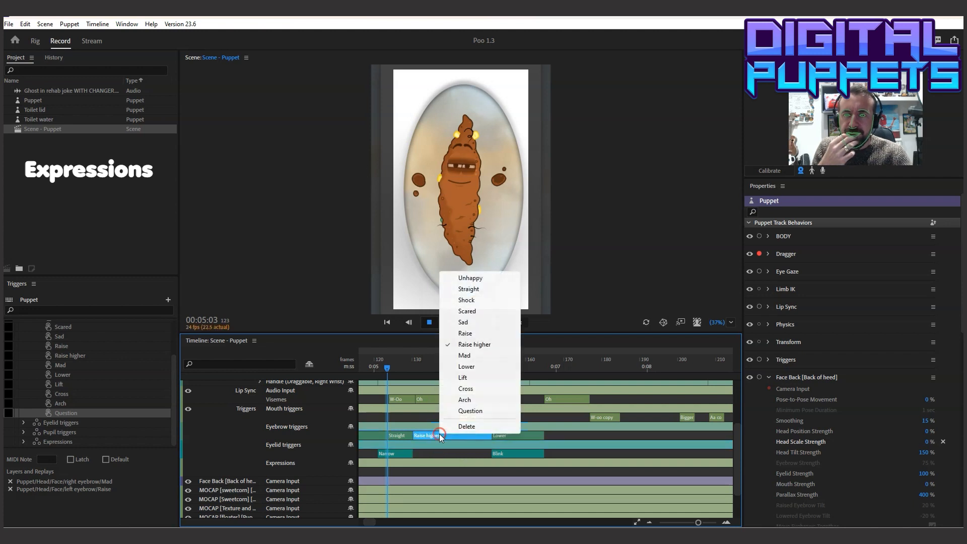
pyautogui.click(555, 437)
pyautogui.rightClick(551, 435)
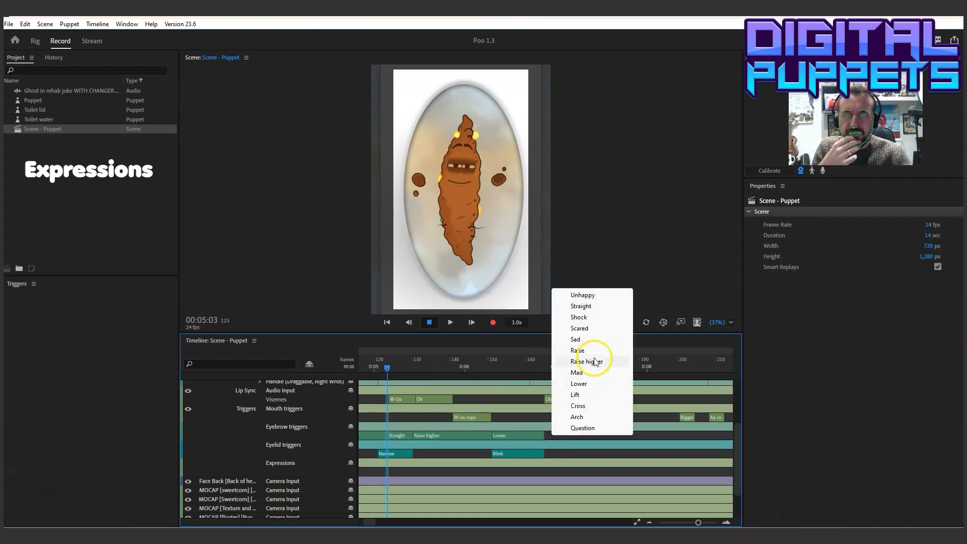
pyautogui.click(558, 317)
pyautogui.moveTo(552, 435); pyautogui.dragTo(615, 435)
pyautogui.moveTo(678, 433); pyautogui.dragTo(680, 435)
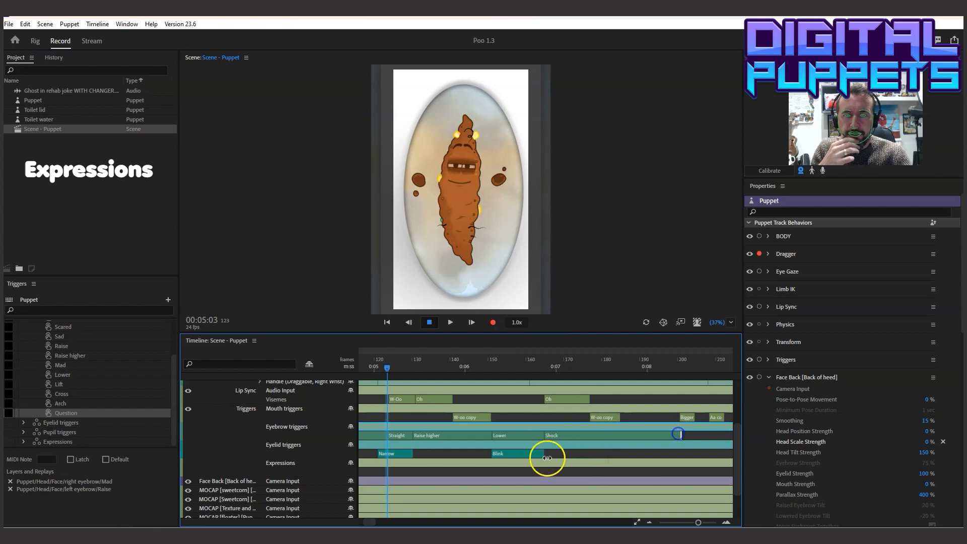
# Add a Tall trigger directly after the Blink eyelid take, extend it to frame 200, and play the scene from 00:04:21
pyautogui.rightClick(549, 452)
pyautogui.click(576, 301)
pyautogui.moveTo(549, 452); pyautogui.dragTo(681, 451)
pyautogui.click(365, 360)
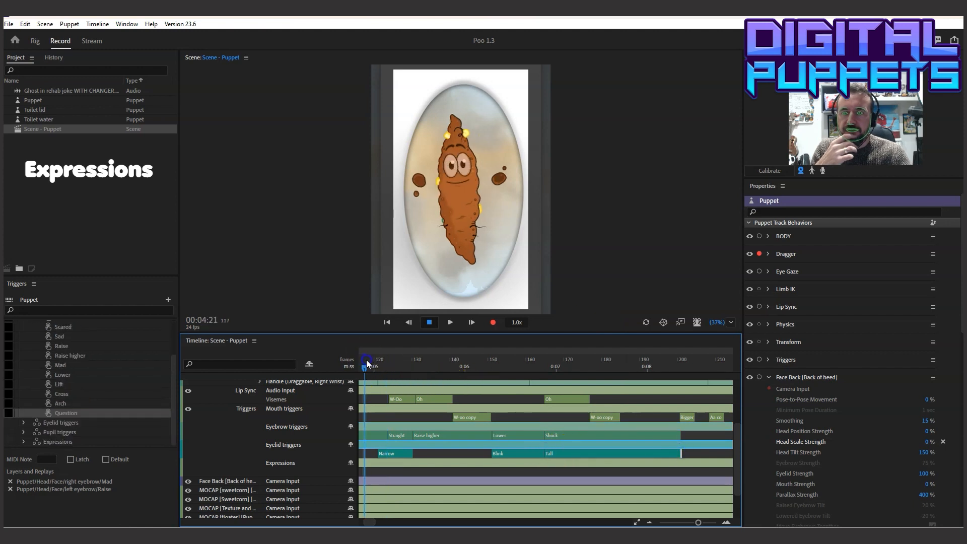
pyautogui.click(430, 324)
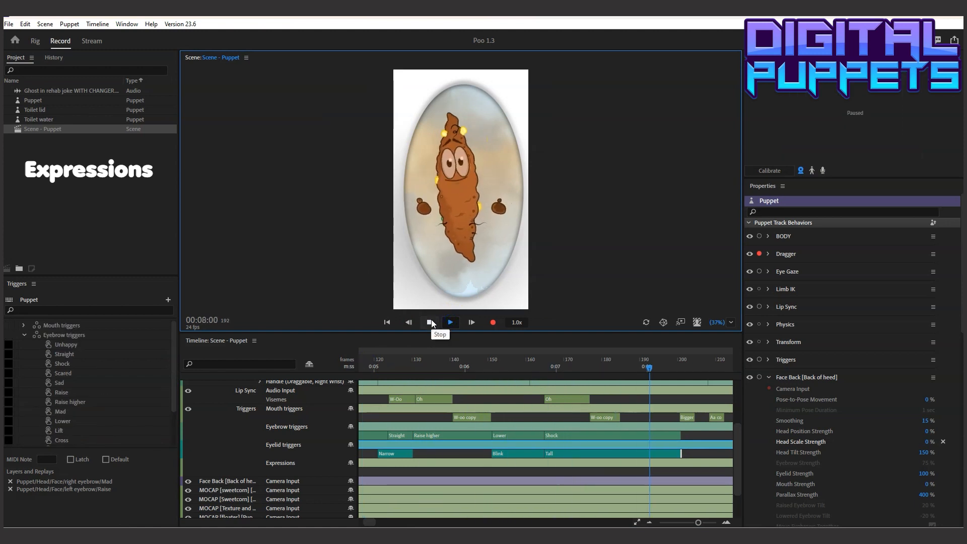
pyautogui.click(431, 322)
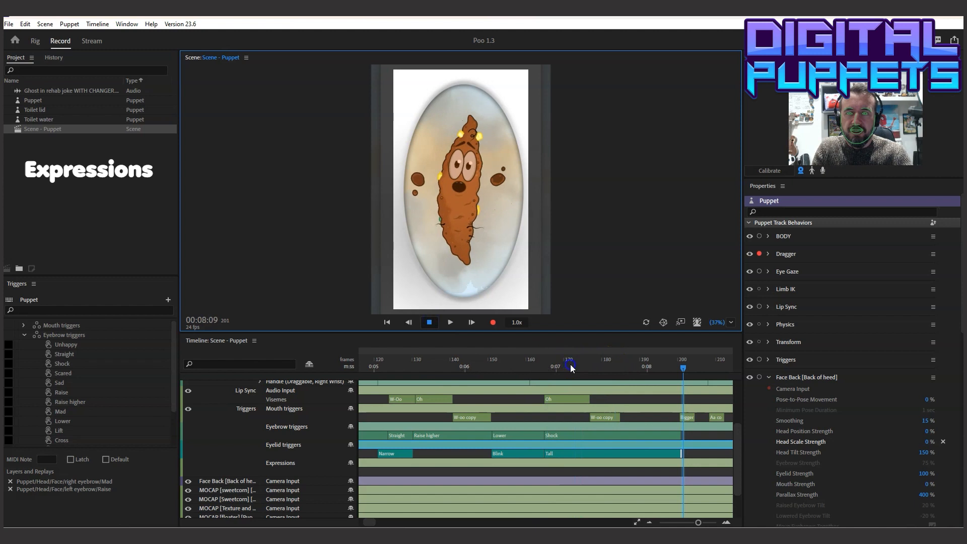
# Split the Shock eyebrow and Tall eyelid takes at 00:07:19, changing their second parts to Straight and Blink
pyautogui.moveTo(600, 365); pyautogui.dragTo(627, 364)
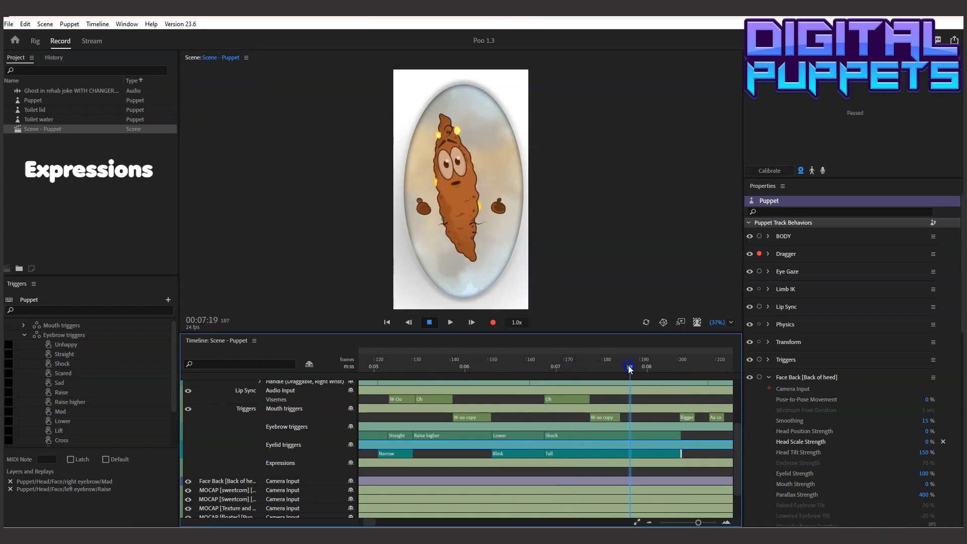
pyautogui.click(633, 436)
pyautogui.rightClick(640, 437)
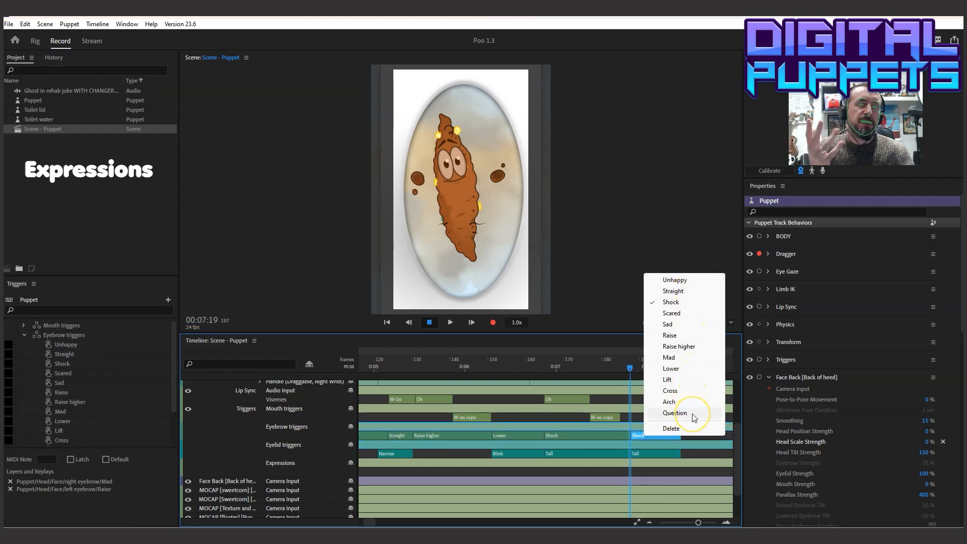
pyautogui.click(674, 417)
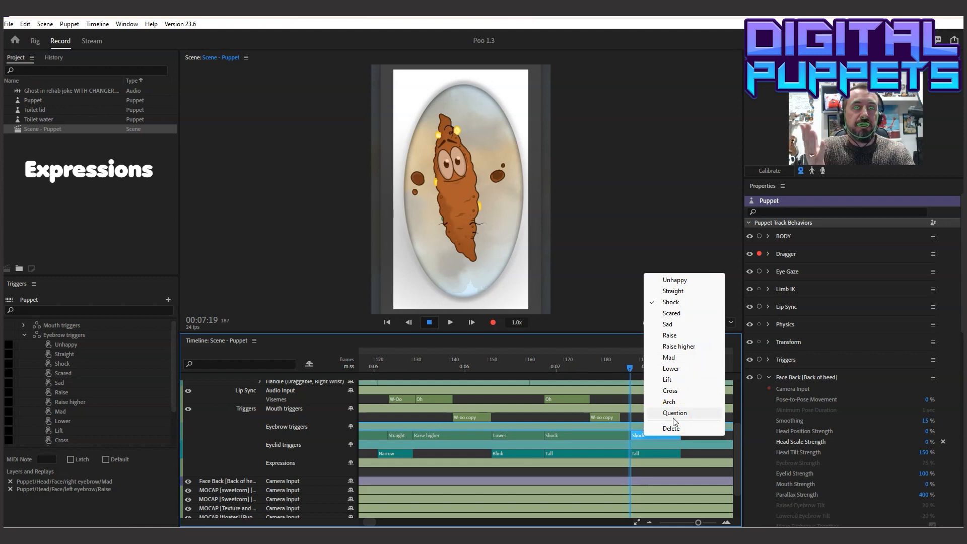
pyautogui.click(688, 429)
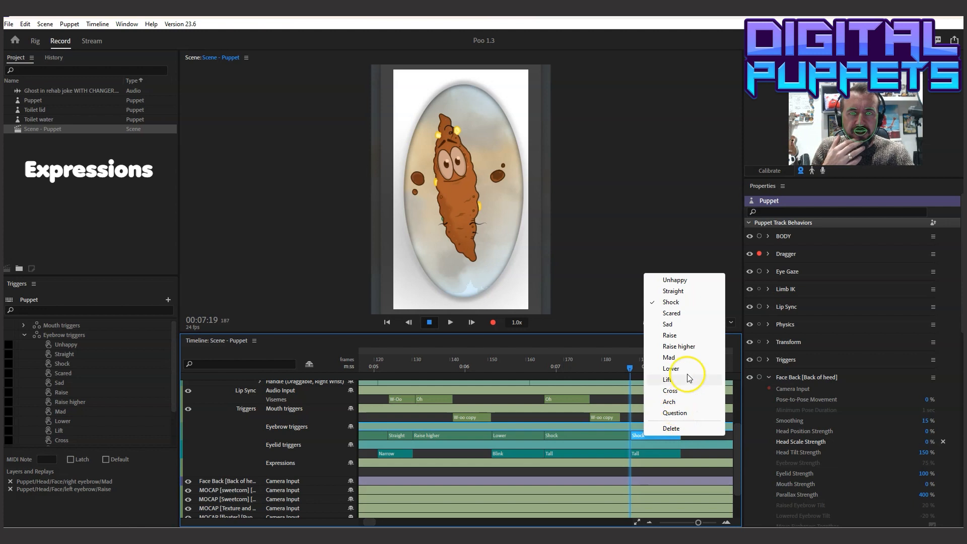
pyautogui.click(673, 291)
pyautogui.rightClick(651, 455)
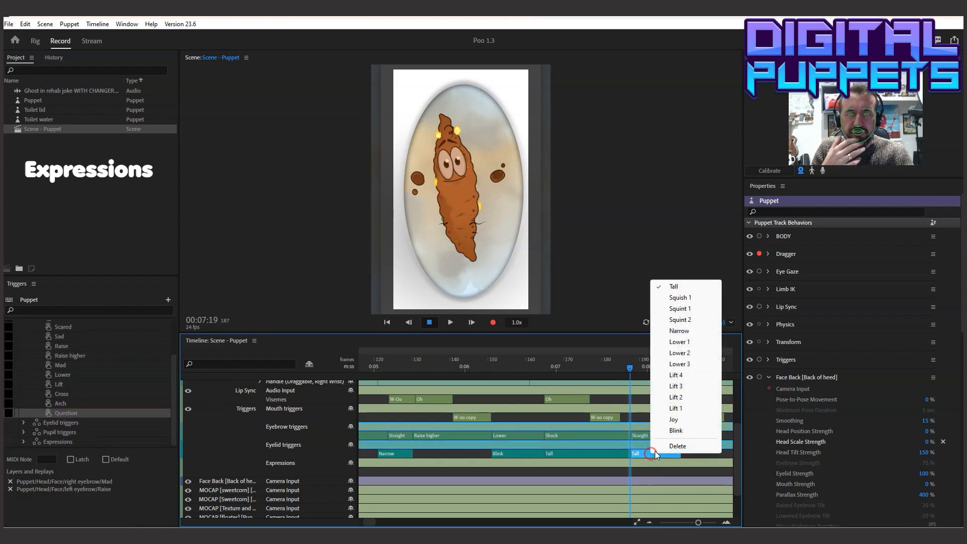
pyautogui.click(680, 429)
# Extend the starts of the first Straight eyebrow and Narrow eyelid takes earlier, with Narrow beginning at 00:04:21, and play the scene from 00:03:16
pyautogui.moveTo(393, 364); pyautogui.dragTo(475, 375)
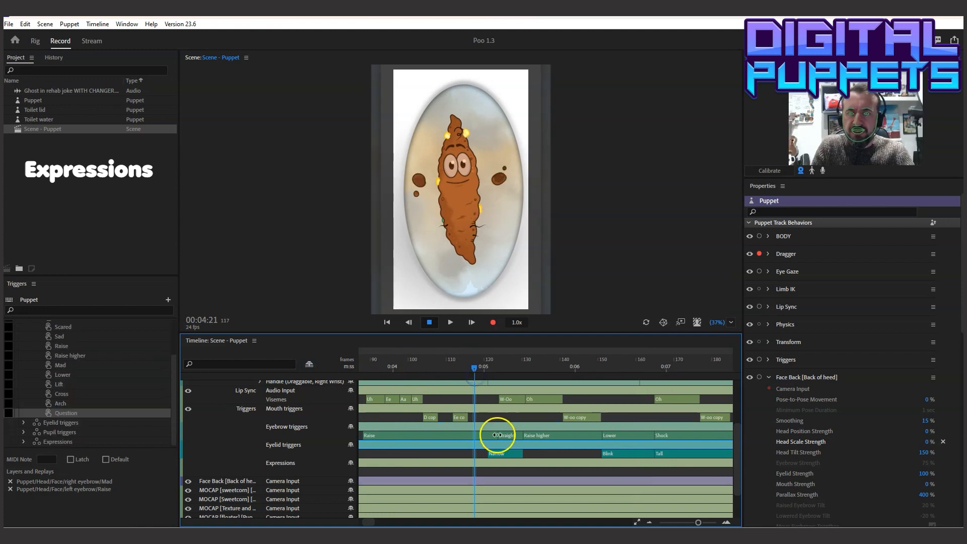
pyautogui.moveTo(498, 435); pyautogui.dragTo(476, 453)
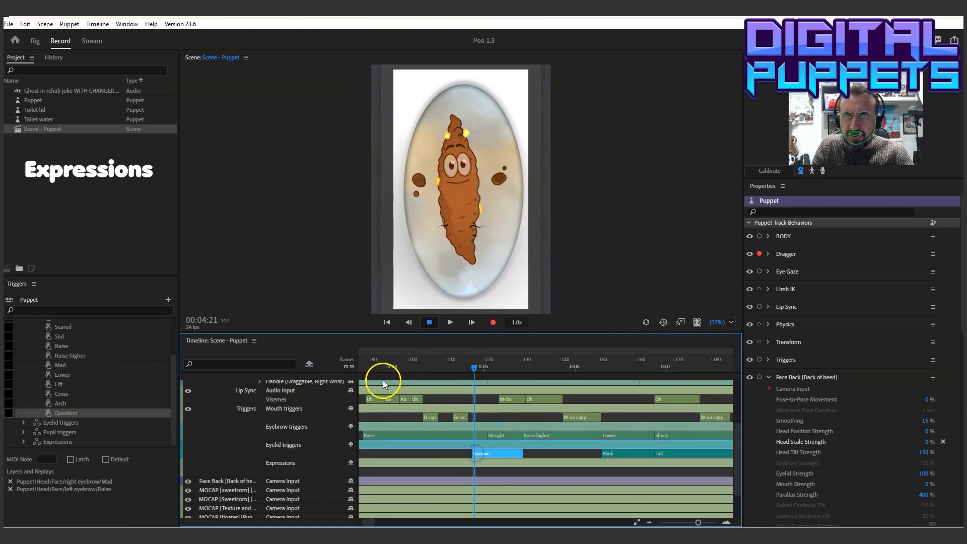
pyautogui.click(364, 369)
pyautogui.click(452, 322)
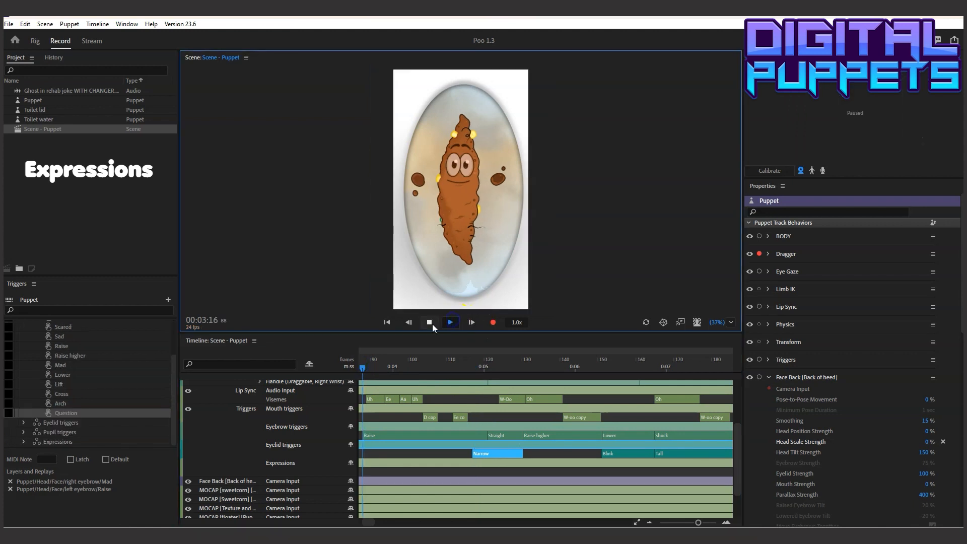
pyautogui.click(429, 323)
# Trim the ends of the first Straight eyebrow and Narrow eyelid takes to about frame 128, with Raise higher starting there
pyautogui.click(521, 439)
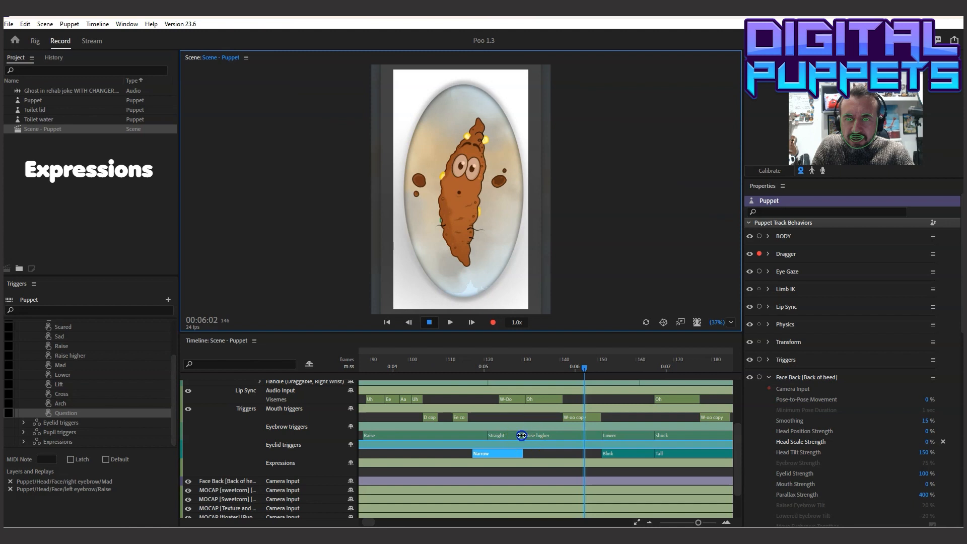
pyautogui.click(517, 435)
pyautogui.click(515, 454)
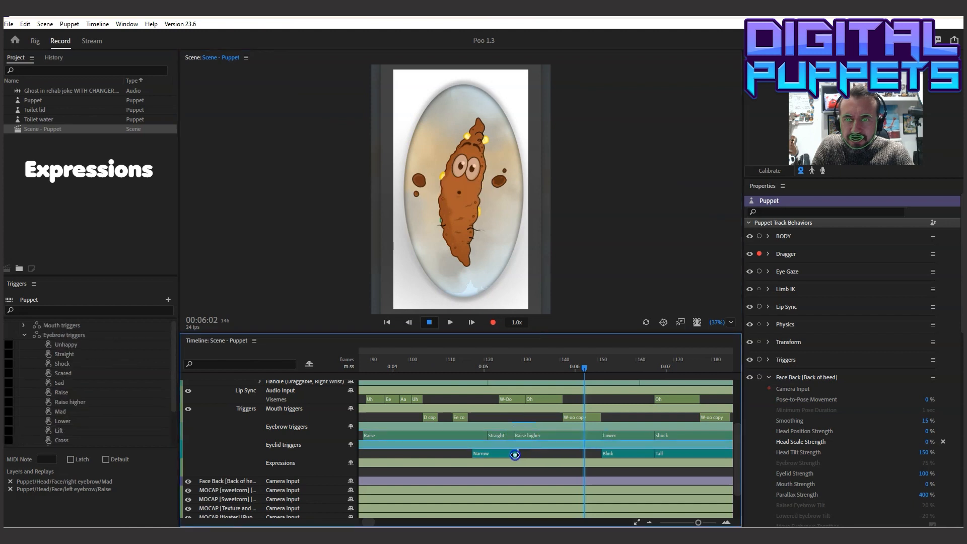
# Start the first Straight eyebrow take at about frame 119 and Narrow at about frame 116, and play the scene from 00:04:07
pyautogui.moveTo(489, 435); pyautogui.dragTo(465, 453)
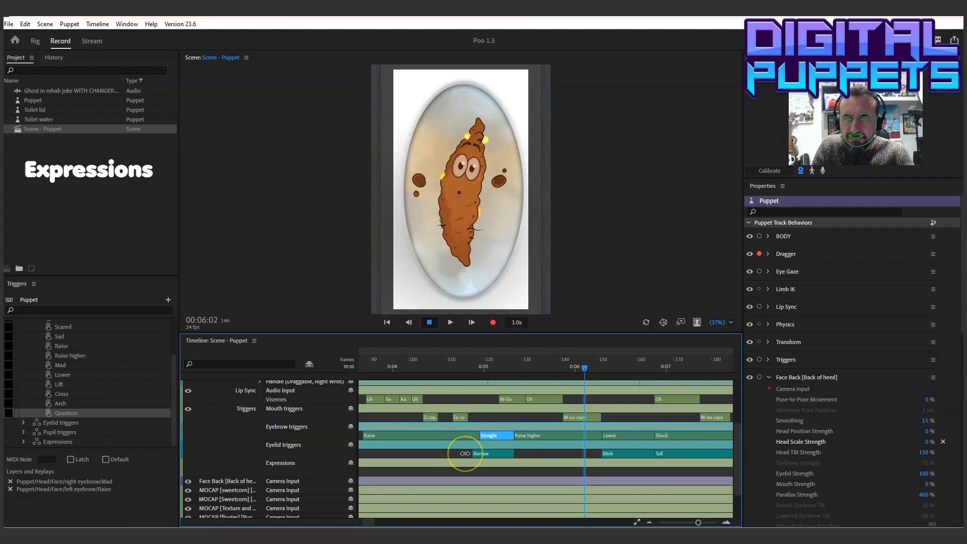
pyautogui.click(464, 453)
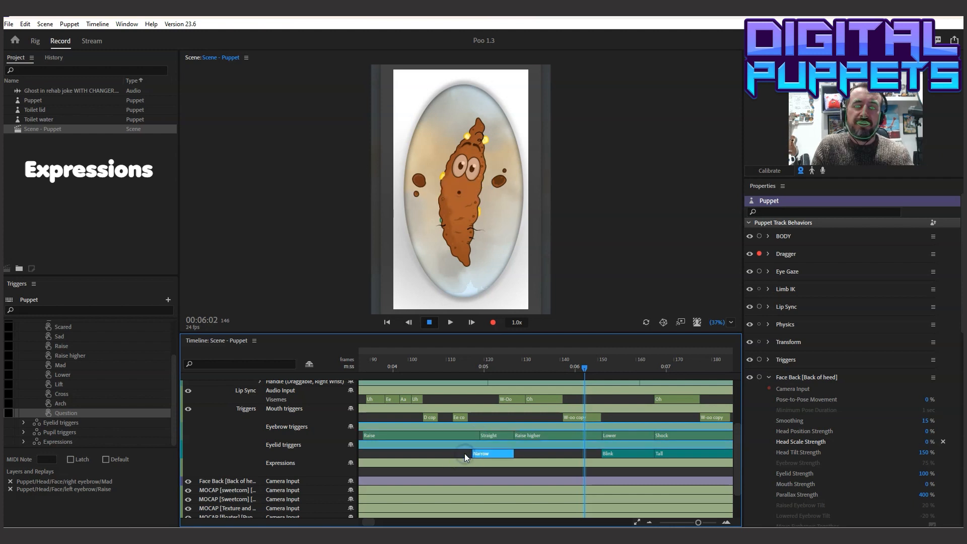
pyautogui.moveTo(472, 453); pyautogui.dragTo(468, 453)
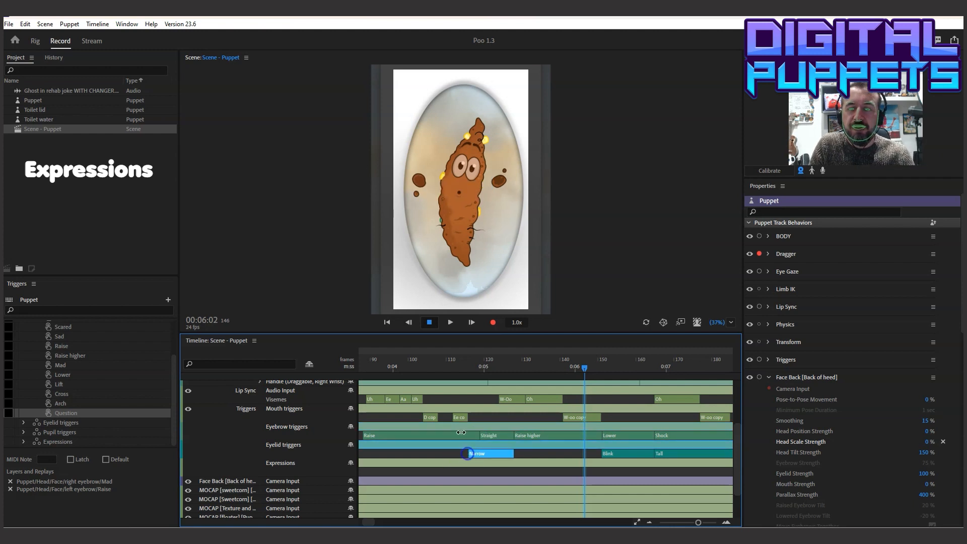
pyautogui.click(423, 360)
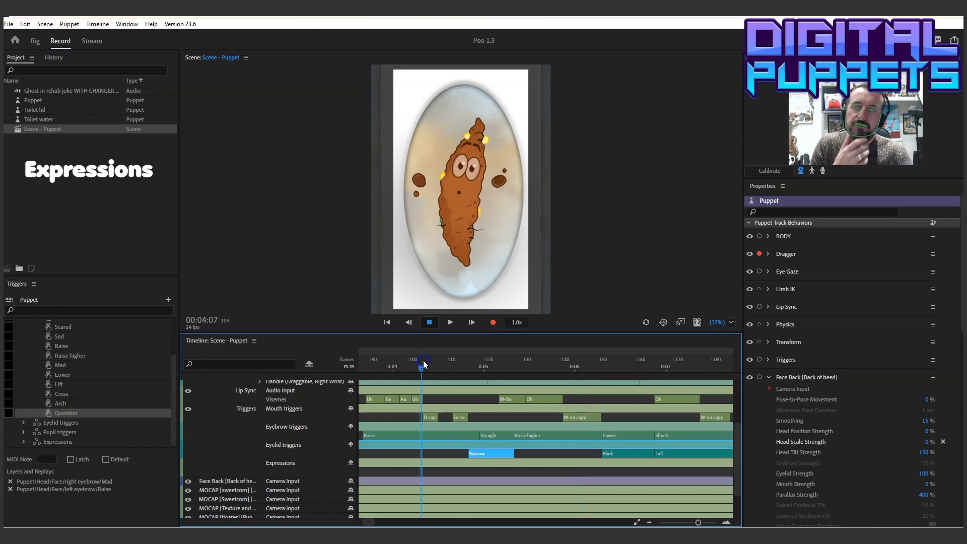
pyautogui.click(433, 321)
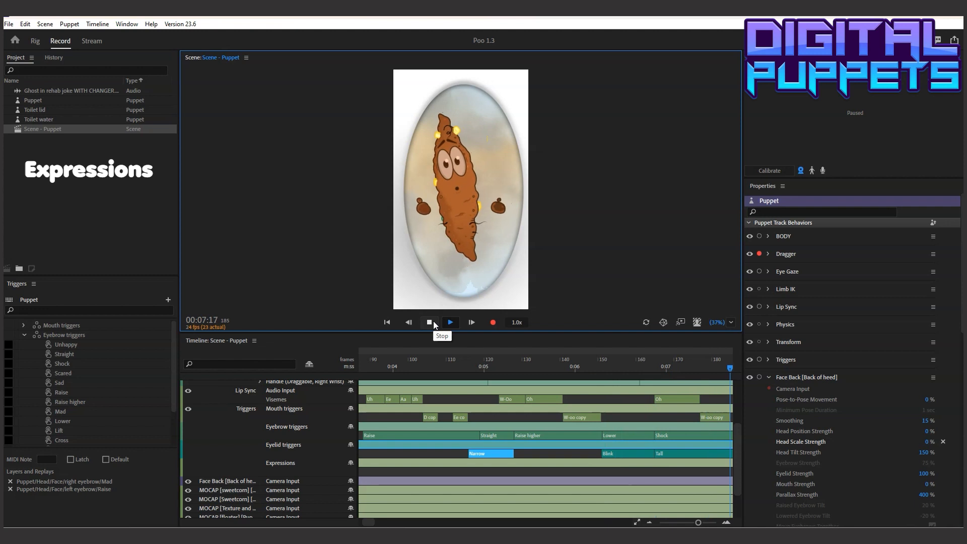
pyautogui.click(433, 321)
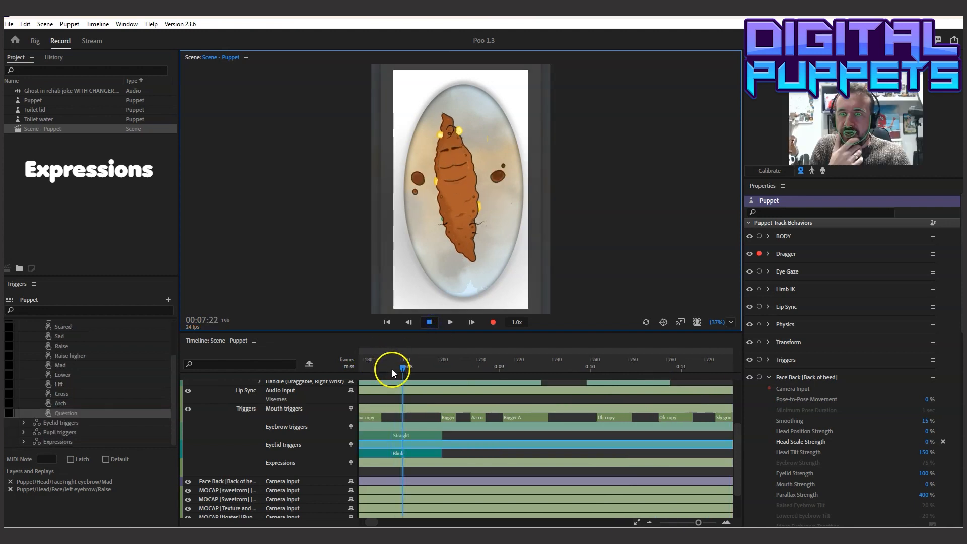
# Trim the start of the Blink take below the Lower eyebrow take so it begins slightly after Lower, and play that section
pyautogui.moveTo(392, 373); pyautogui.dragTo(501, 388)
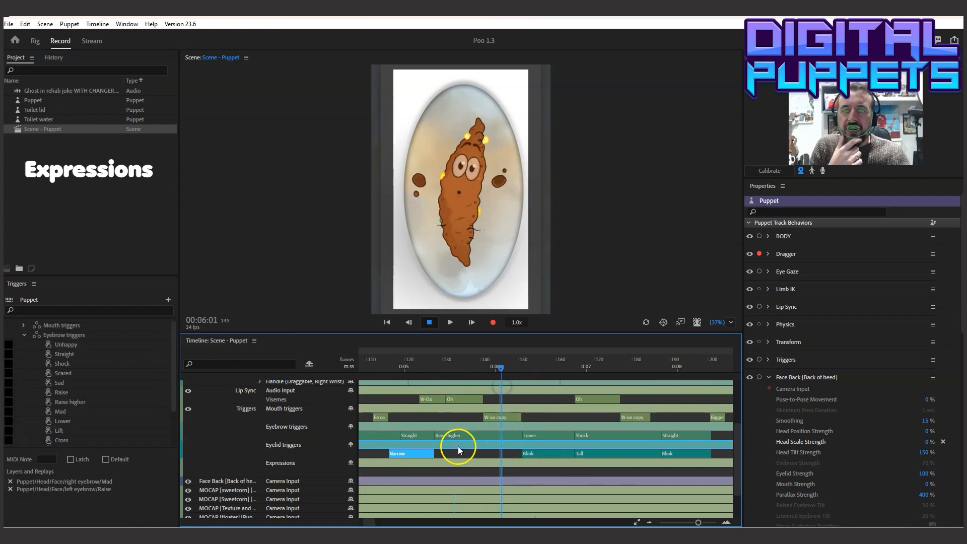
pyautogui.click(524, 453)
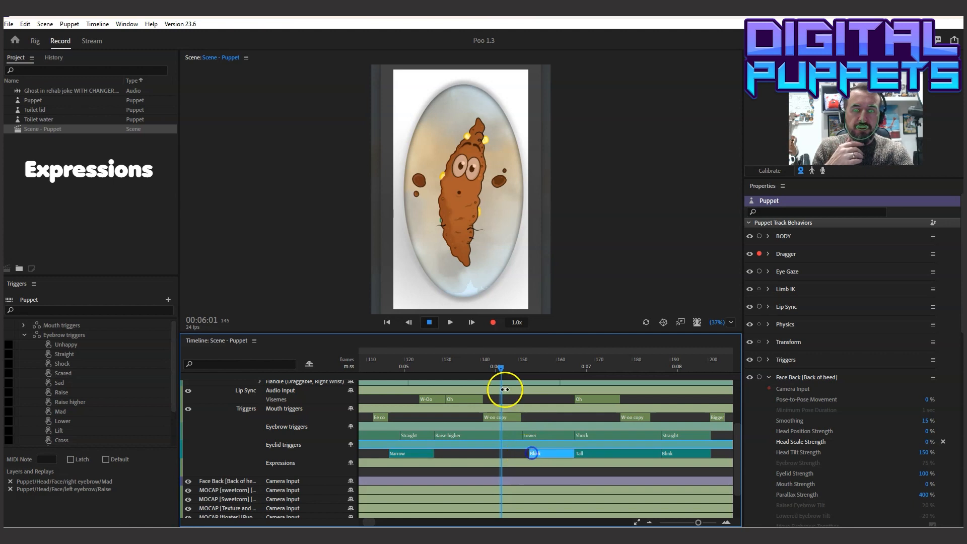
pyautogui.click(467, 364)
pyautogui.click(457, 322)
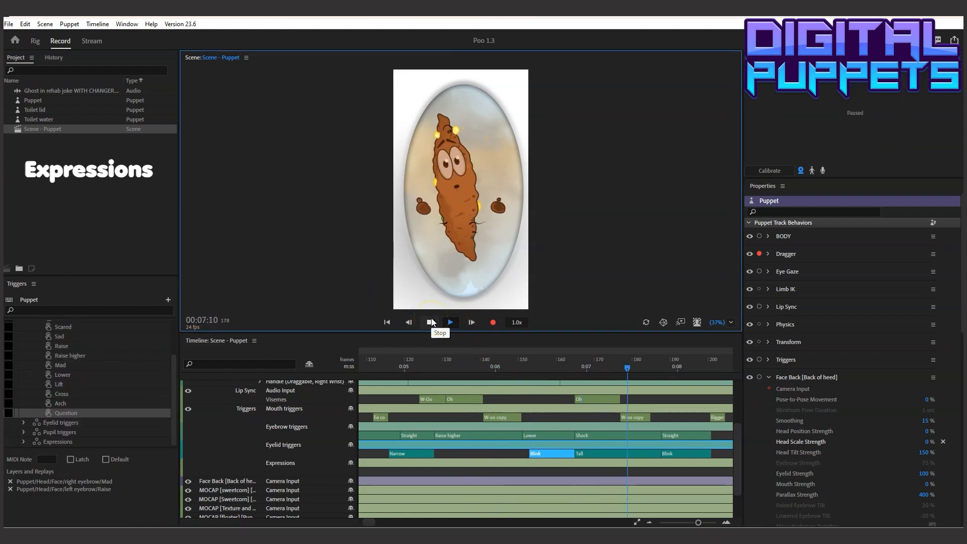
pyautogui.click(430, 323)
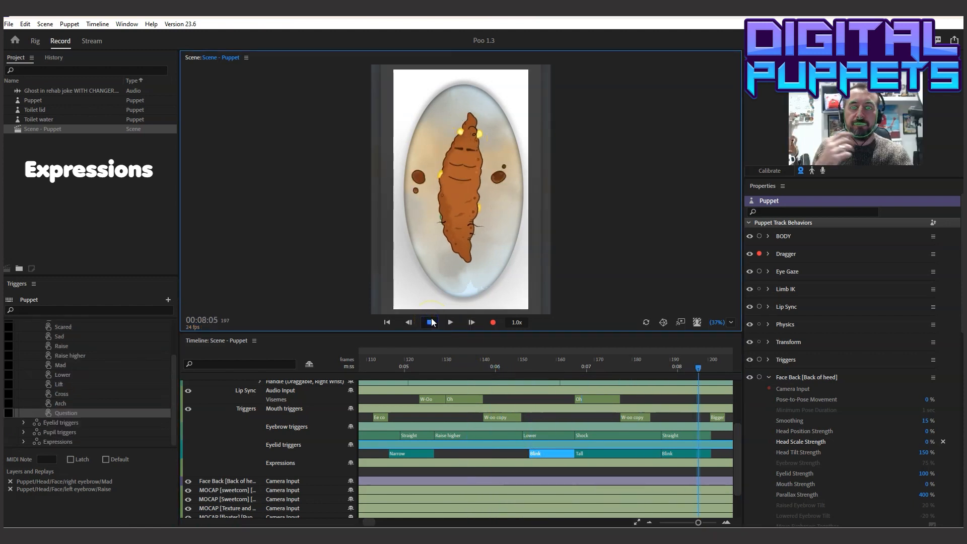
# Play the scene from the Raise higher take to 00:09:13 and extend the last Straight eyebrow and Blink eyelid takes to about frame 240
pyautogui.moveTo(697, 369); pyautogui.dragTo(436, 367)
pyautogui.click(451, 328)
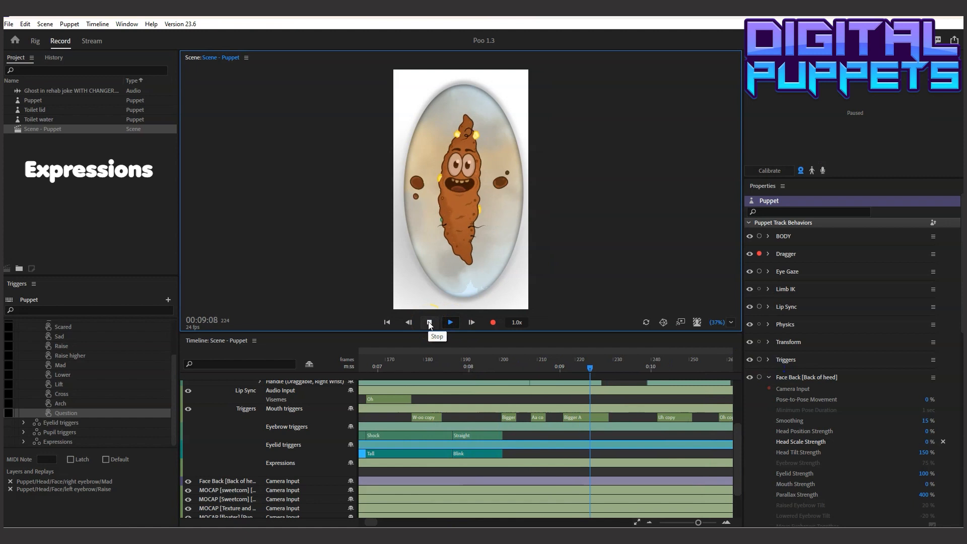
pyautogui.click(429, 323)
pyautogui.moveTo(504, 435); pyautogui.dragTo(650, 434)
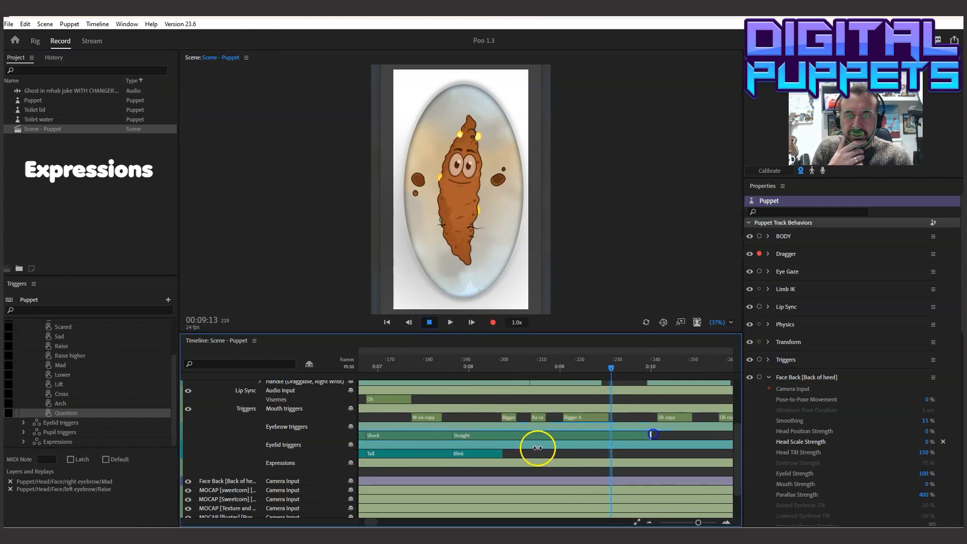
pyautogui.moveTo(502, 449); pyautogui.dragTo(654, 454)
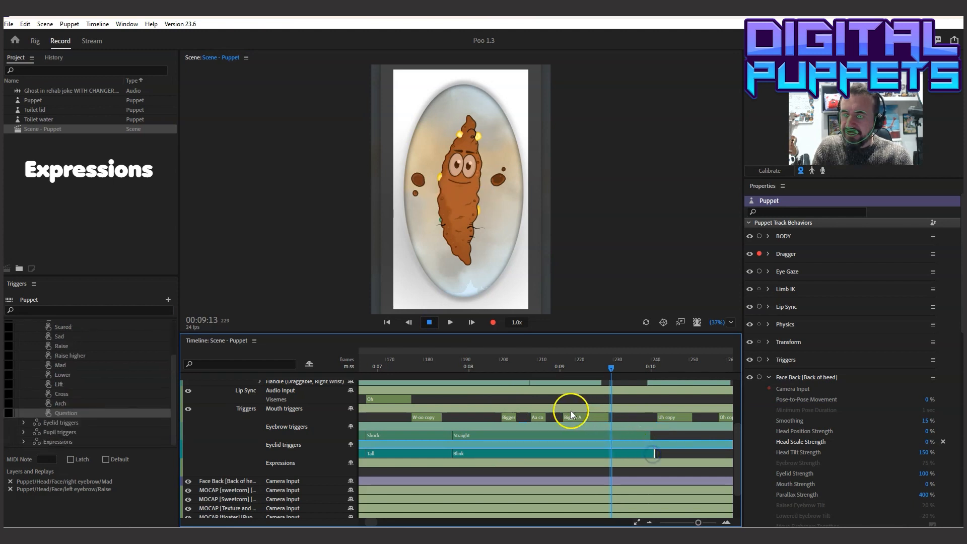
# Split the extended Straight eyebrow and Blink eyelid takes just before the Bigger mouth trigger and again at 00:08:19
pyautogui.click(494, 436)
pyautogui.click(494, 454)
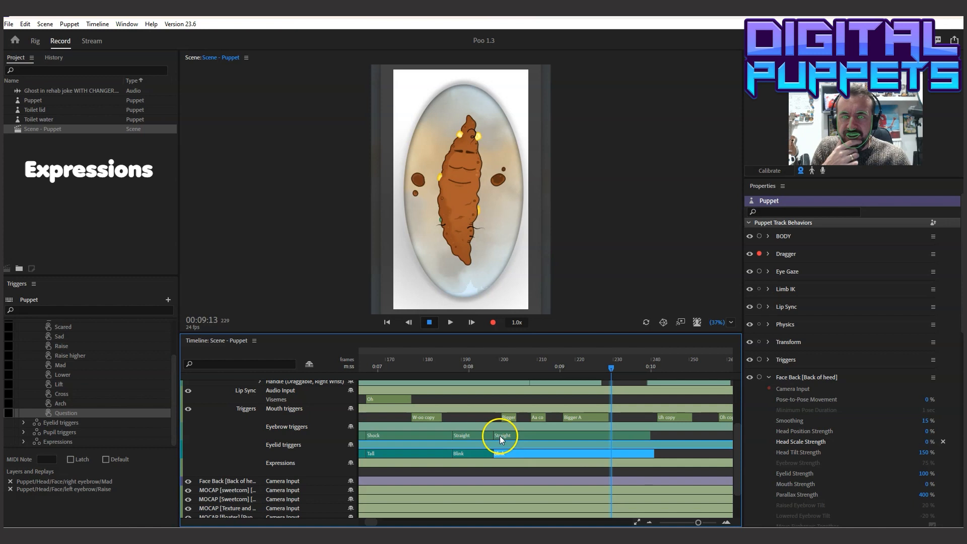
pyautogui.rightClick(503, 451)
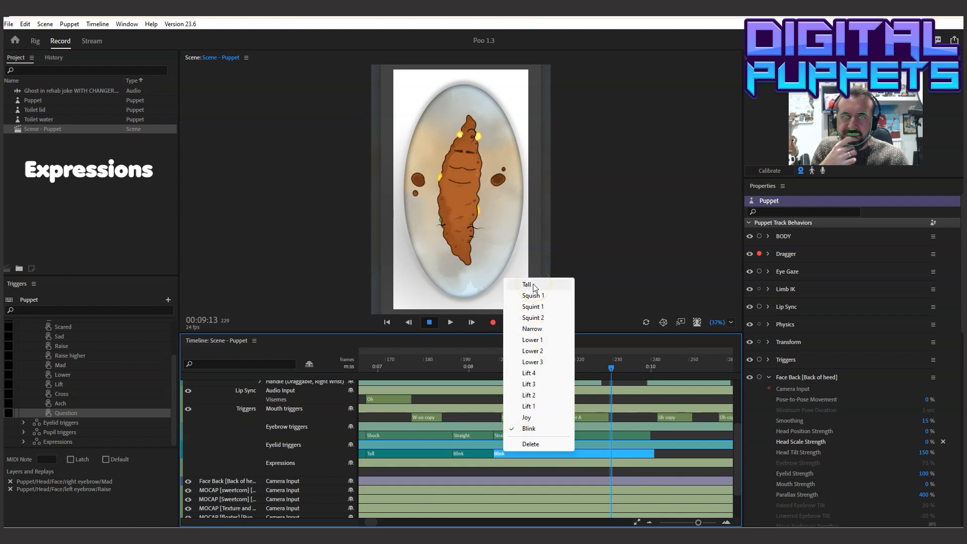
pyautogui.moveTo(478, 361); pyautogui.dragTo(544, 362)
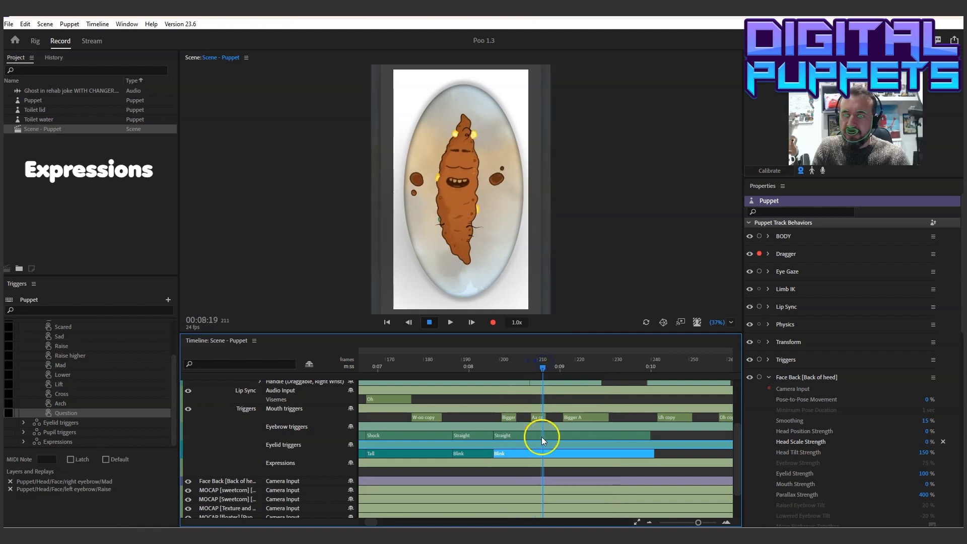
pyautogui.click(545, 455)
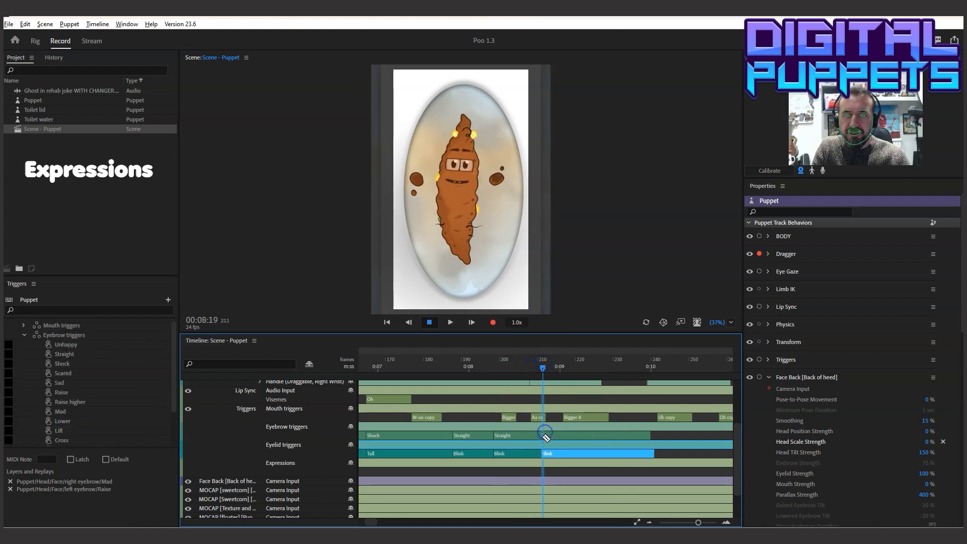
pyautogui.click(541, 435)
# Delete the middle Straight and Blink parts between the two splits
pyautogui.rightClick(518, 436)
pyautogui.click(527, 442)
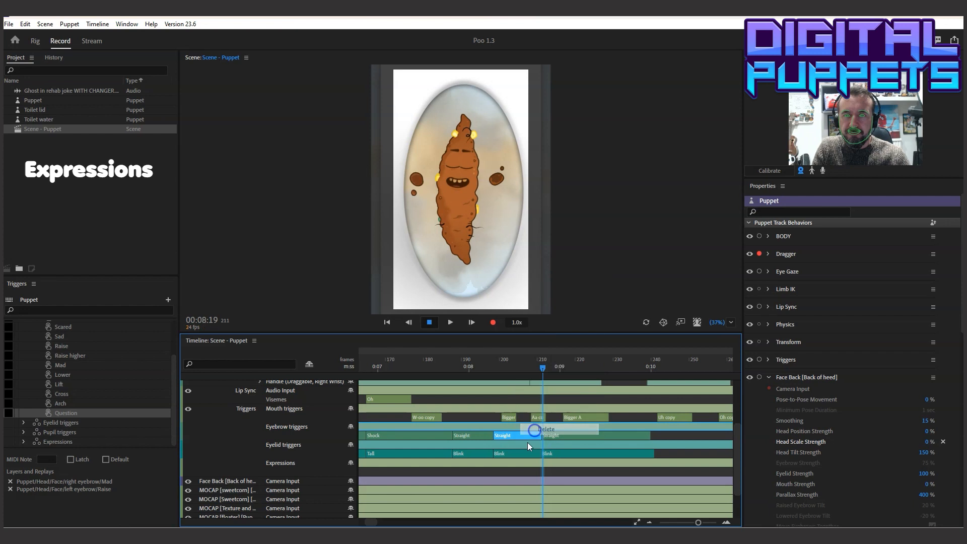
pyautogui.rightClick(520, 451)
pyautogui.click(538, 447)
# Change the eyelid take starting at 00:08:19 to Joy and the eyebrow take above it to Raise
pyautogui.rightClick(554, 454)
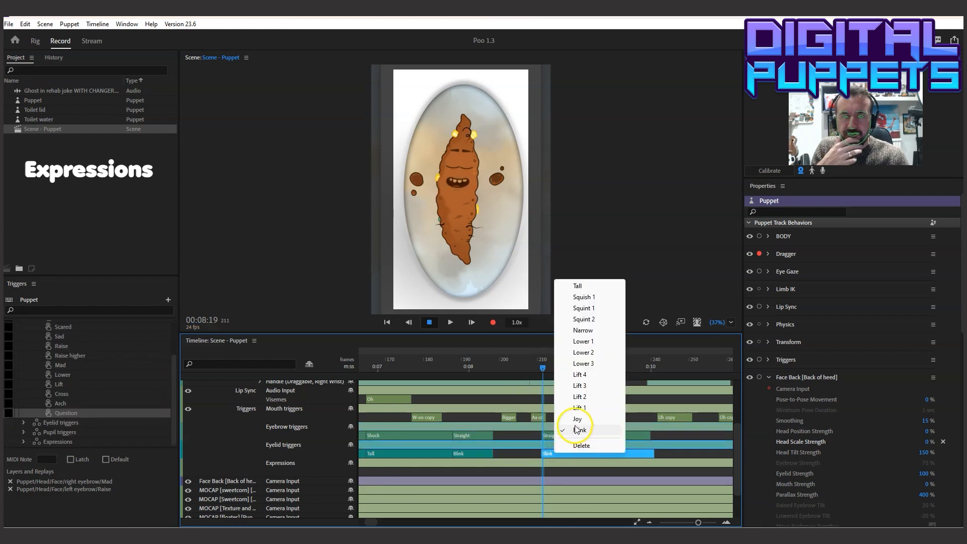
pyautogui.click(577, 425)
pyautogui.rightClick(563, 437)
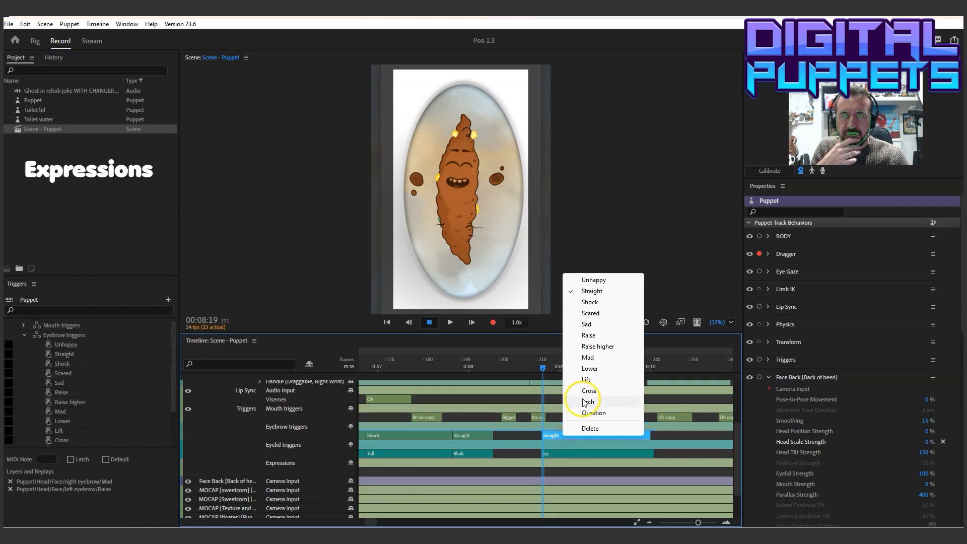
pyautogui.click(596, 340)
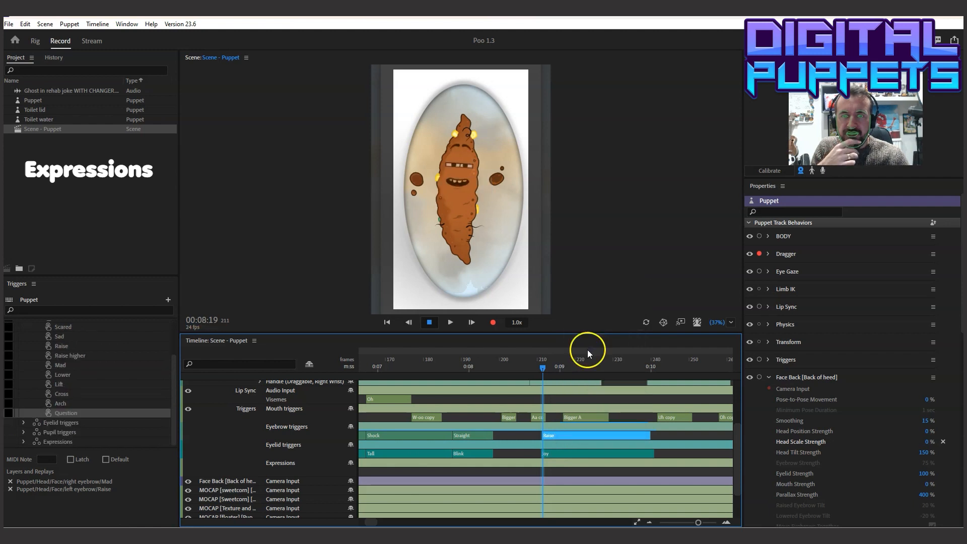
# Move the Raise eyebrow and Joy eyelid takes earlier so both start at 00:08:16
pyautogui.moveTo(427, 360); pyautogui.dragTo(530, 376)
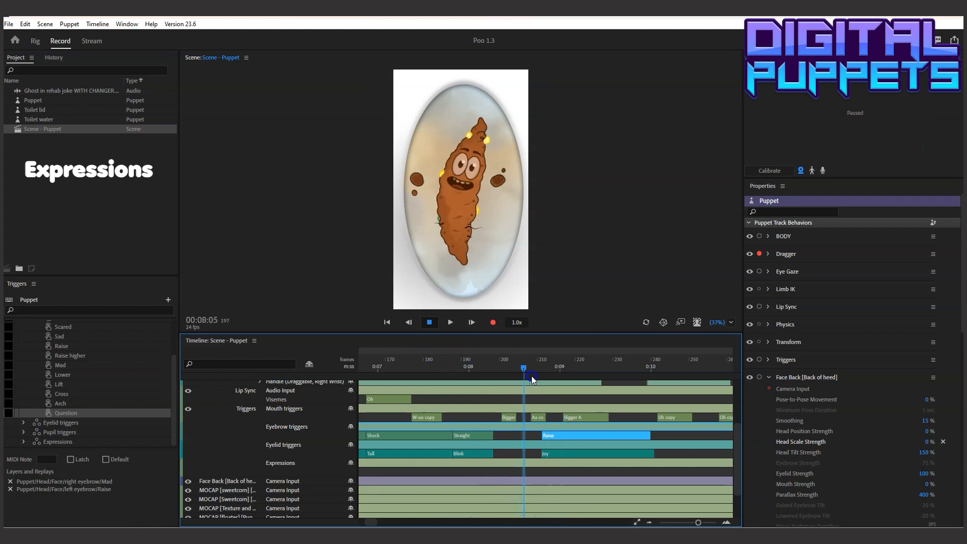
pyautogui.click(566, 435)
pyautogui.moveTo(566, 436); pyautogui.dragTo(546, 451)
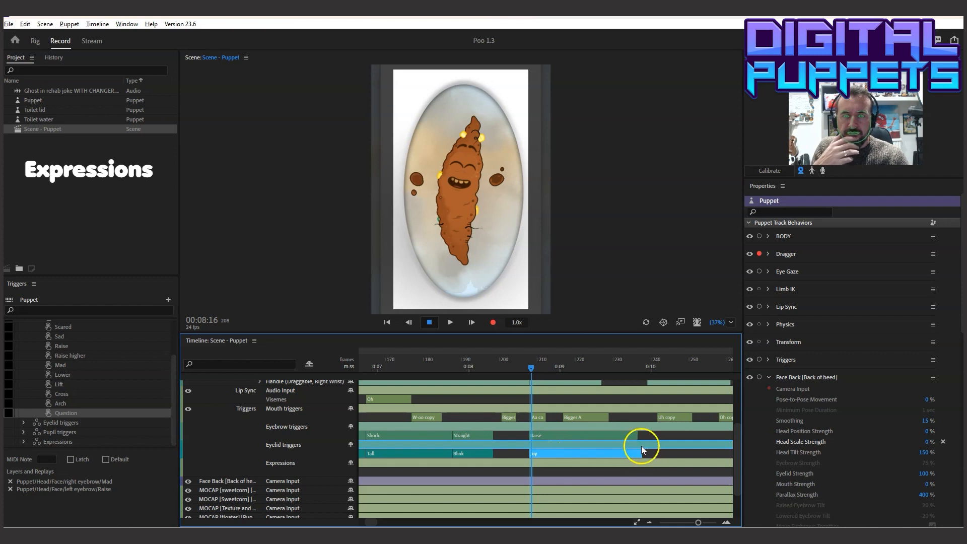
# Shorten the Raise eyebrow and Joy eyelid takes starting at 00:08:16 so both end where the Bigger A mouth trigger begins
pyautogui.click(636, 433)
pyautogui.moveTo(638, 433); pyautogui.dragTo(563, 433)
pyautogui.moveTo(636, 452); pyautogui.dragTo(563, 453)
# Play back the section from about 00:07 through the Oh copy mouth trigger to check the eyebrow and eyelid timing
pyautogui.click(389, 370)
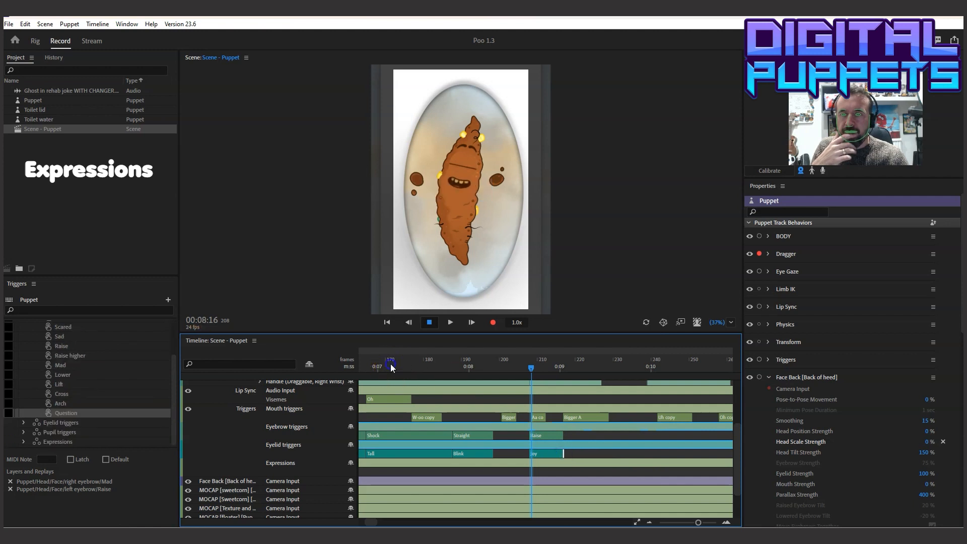
pyautogui.click(450, 322)
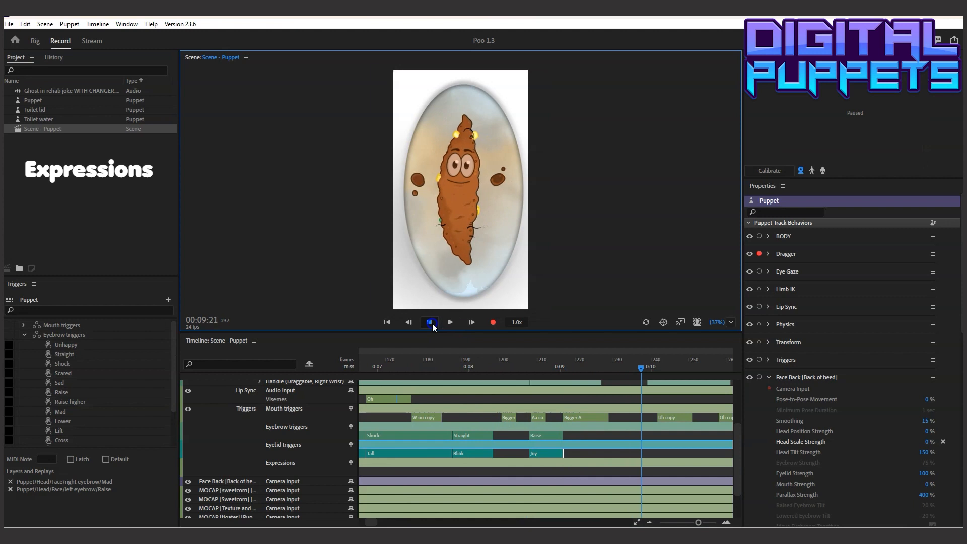
pyautogui.click(430, 322)
pyautogui.click(444, 347)
pyautogui.click(650, 367)
pyautogui.moveTo(811, 371); pyautogui.dragTo(376, 371)
pyautogui.click(451, 323)
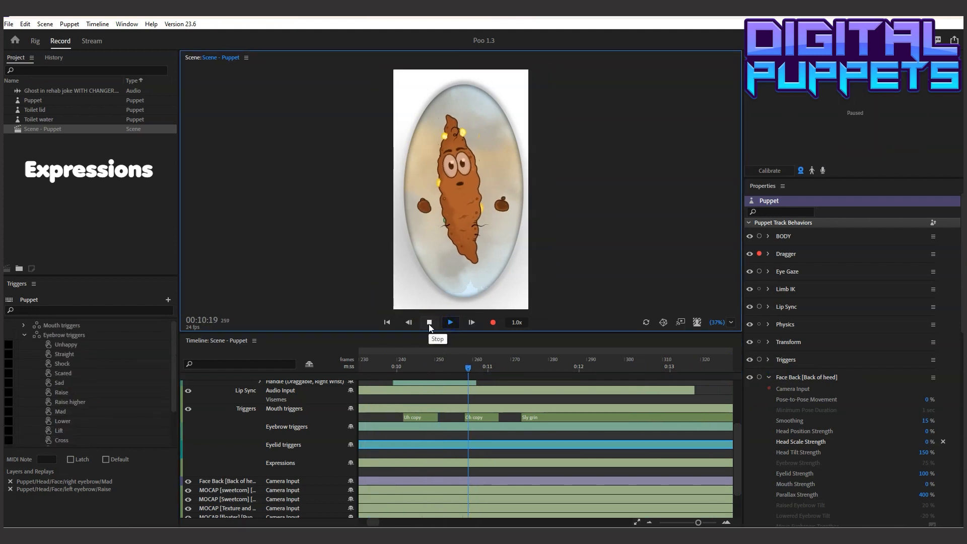
# Add a Straight eyebrow take and a Blink eyelid take at 00:09:16 and extend both to about frame 301
pyautogui.click(372, 364)
pyautogui.moveTo(331, 368); pyautogui.dragTo(460, 368)
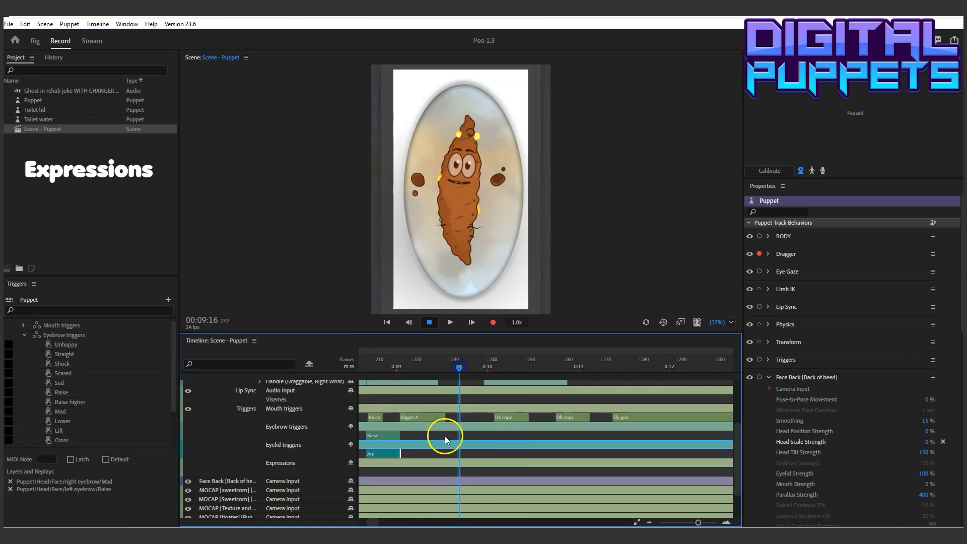
pyautogui.rightClick(460, 435)
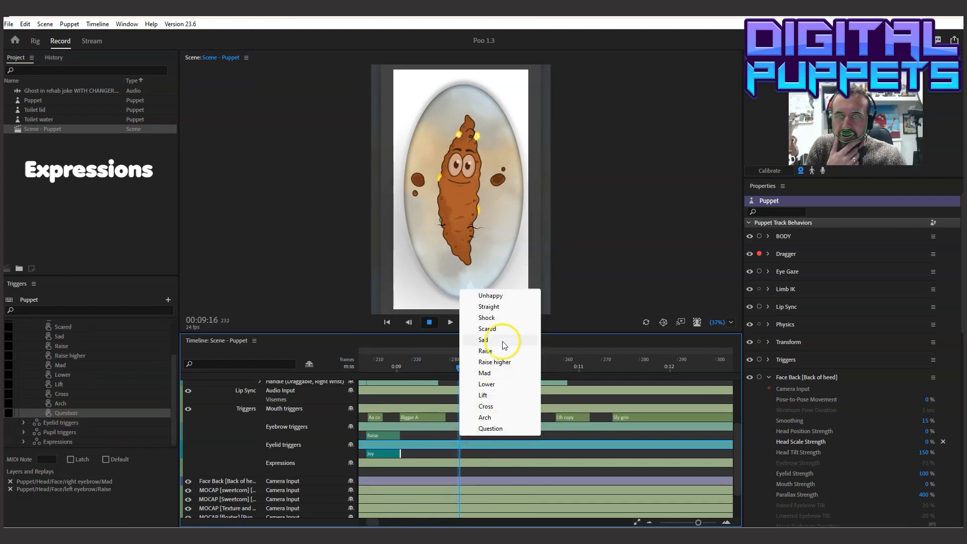
pyautogui.click(498, 307)
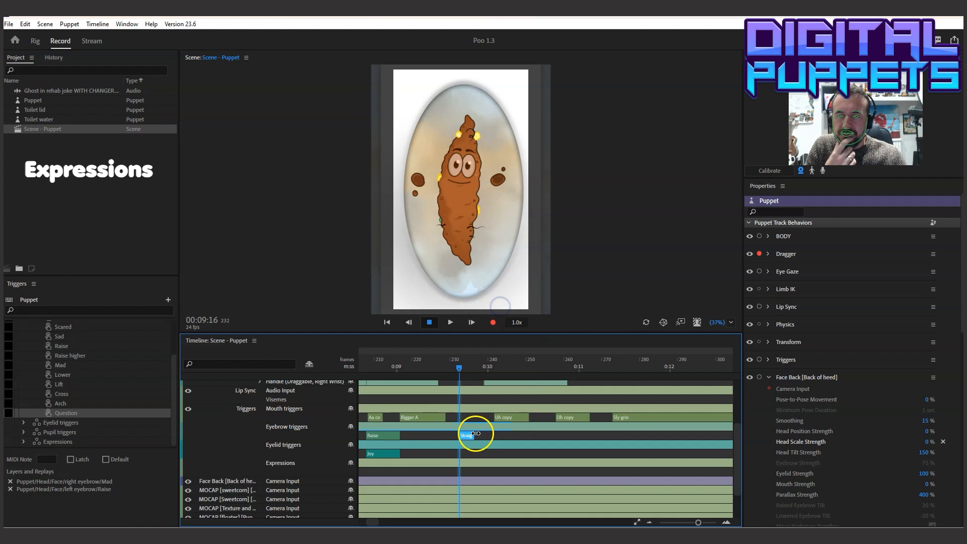
pyautogui.rightClick(464, 453)
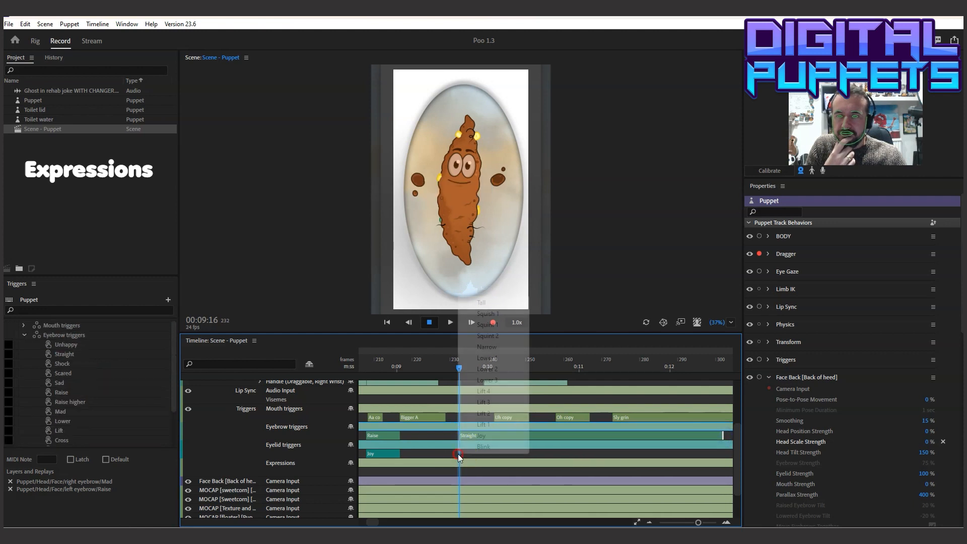
pyautogui.click(490, 444)
pyautogui.moveTo(471, 453); pyautogui.dragTo(722, 454)
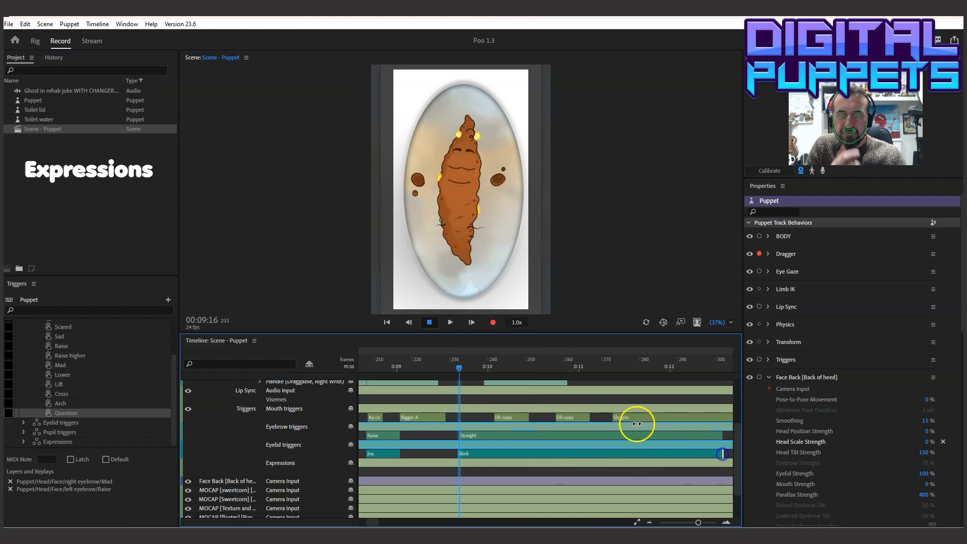
# Split the new Straight and Blink takes just before the Uh copy mouth trigger and change the second eyebrow part to Arch
pyautogui.click(490, 434)
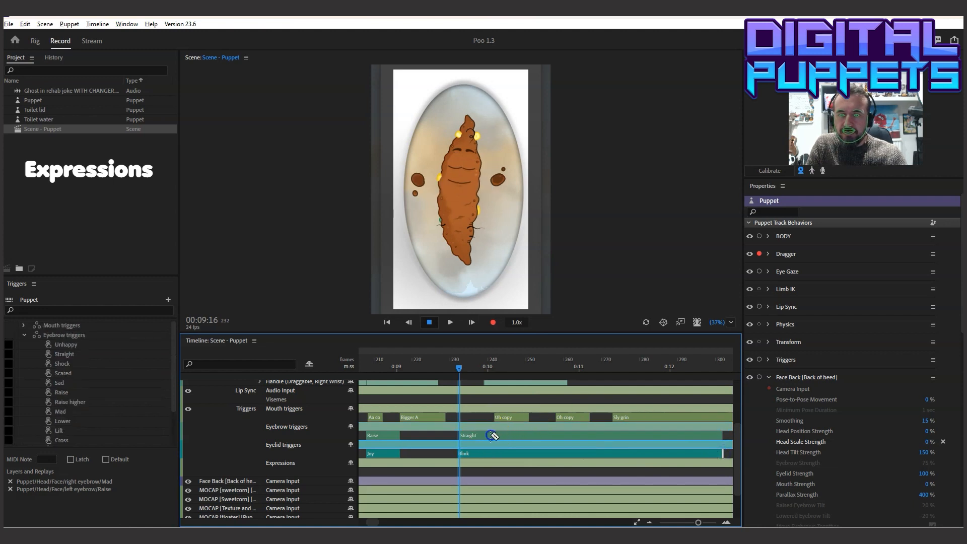
pyautogui.click(492, 435)
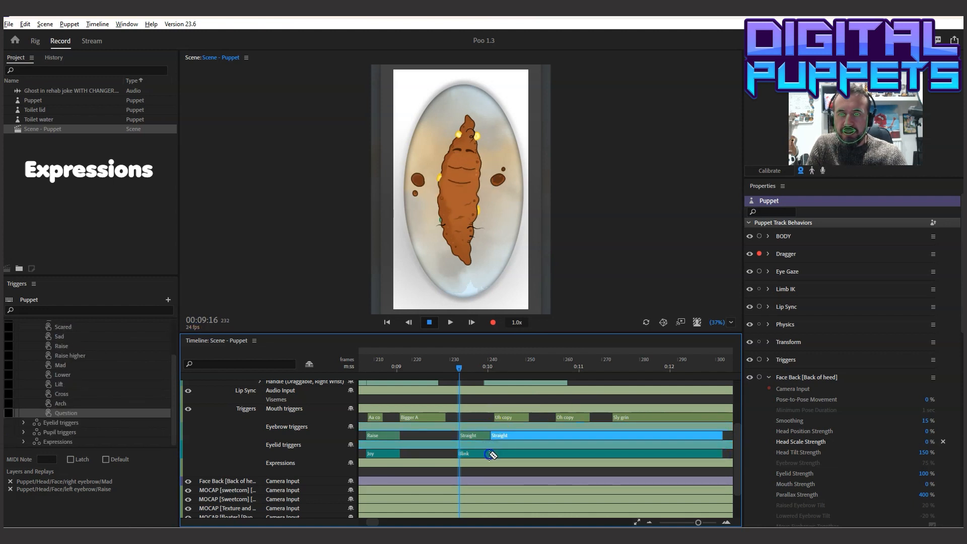
pyautogui.click(502, 436)
pyautogui.rightClick(503, 436)
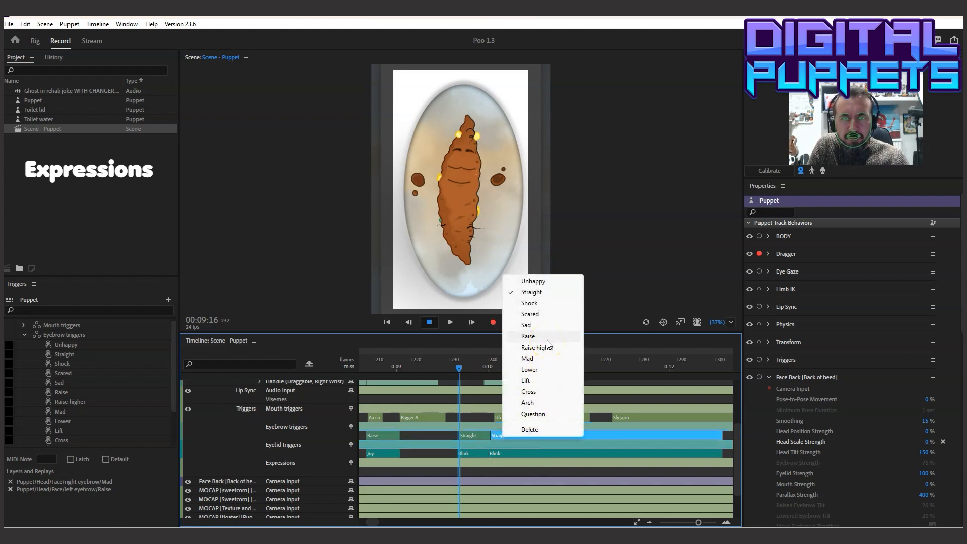
pyautogui.click(540, 402)
# Change the second Blink eyelid part to Lift 2 and align its start with the Arch eyebrow take
pyautogui.click(511, 452)
pyautogui.rightClick(510, 452)
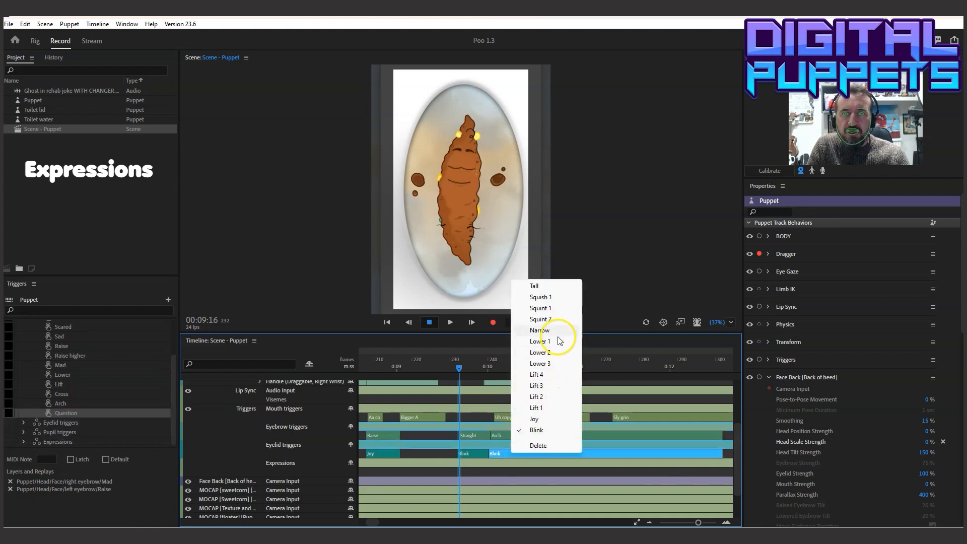
pyautogui.click(544, 401)
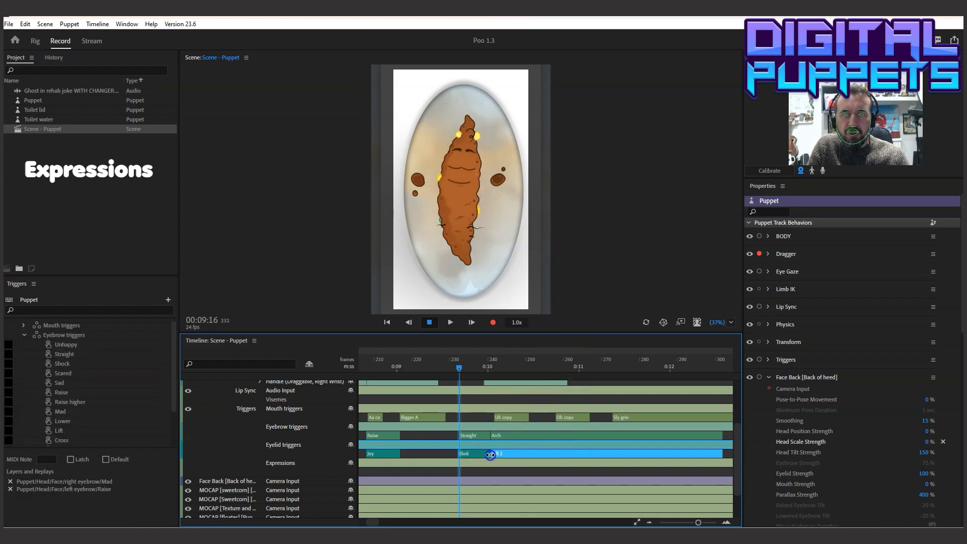
pyautogui.moveTo(489, 455); pyautogui.dragTo(491, 455)
pyautogui.rightClick(497, 454)
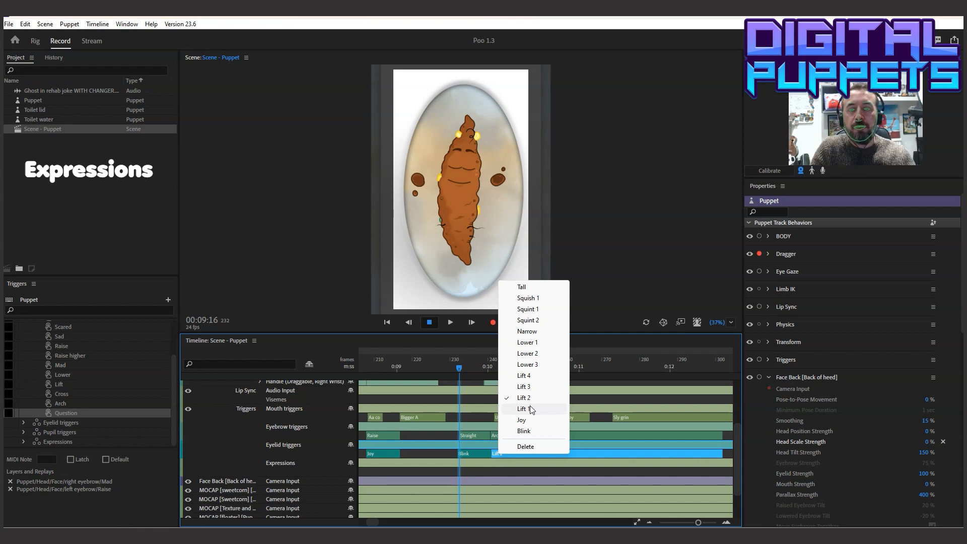
# Play back the section from just after 00:09 to check the Straight, Arch, Blink and Lift 2 takes
pyautogui.click(405, 359)
pyautogui.click(449, 322)
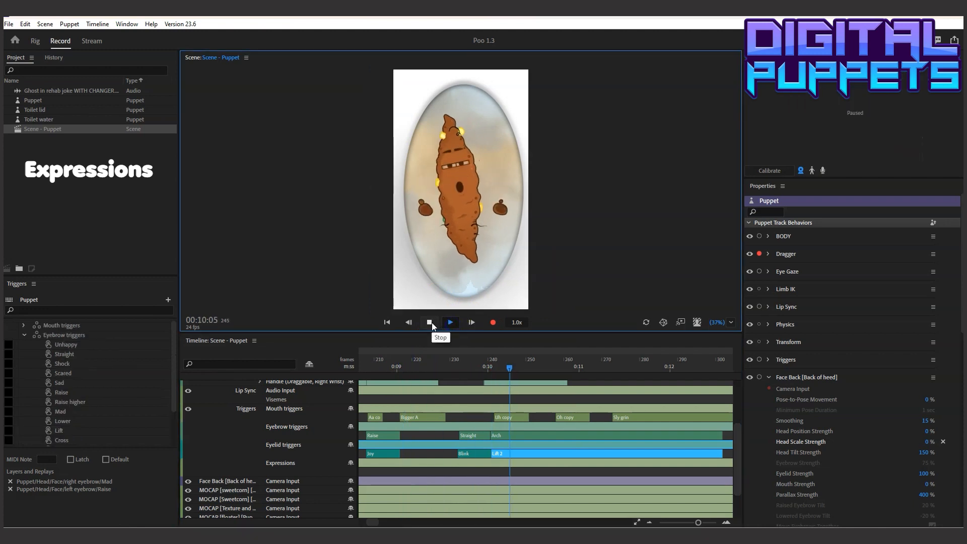
pyautogui.click(430, 322)
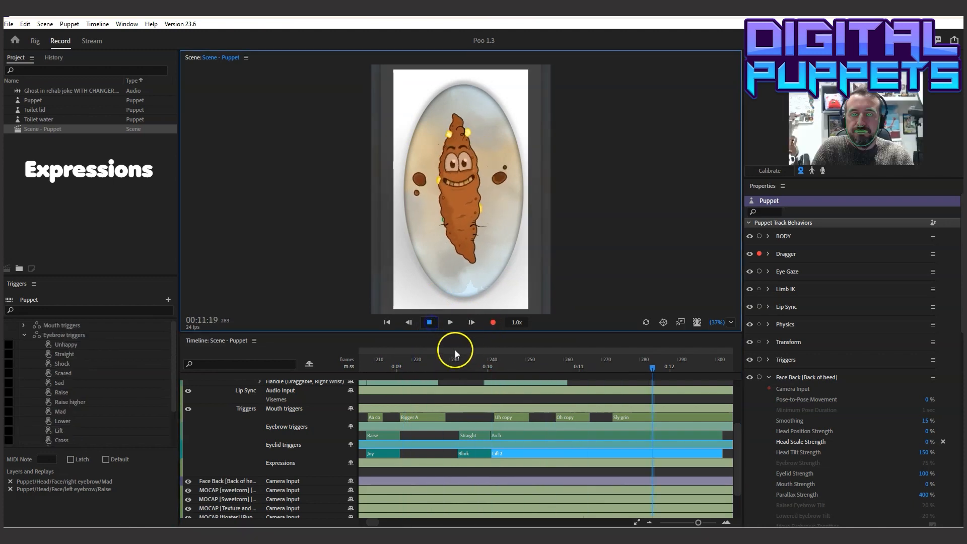
# Split the Arch and Lift 2 takes at 00:11:08 and change the second parts to Raise eyebrows and Squish 1 eyelids
pyautogui.moveTo(448, 361); pyautogui.dragTo(611, 362)
pyautogui.click(614, 432)
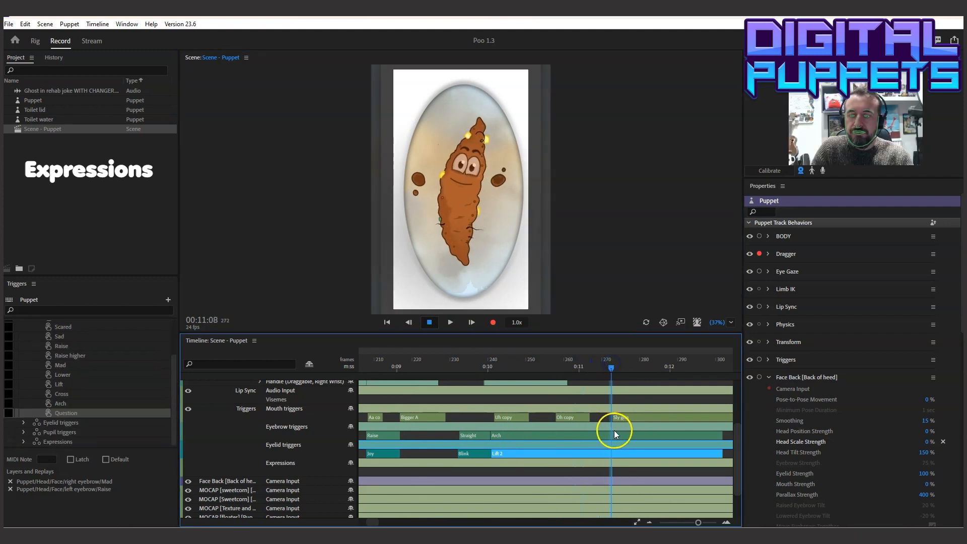
pyautogui.click(611, 448)
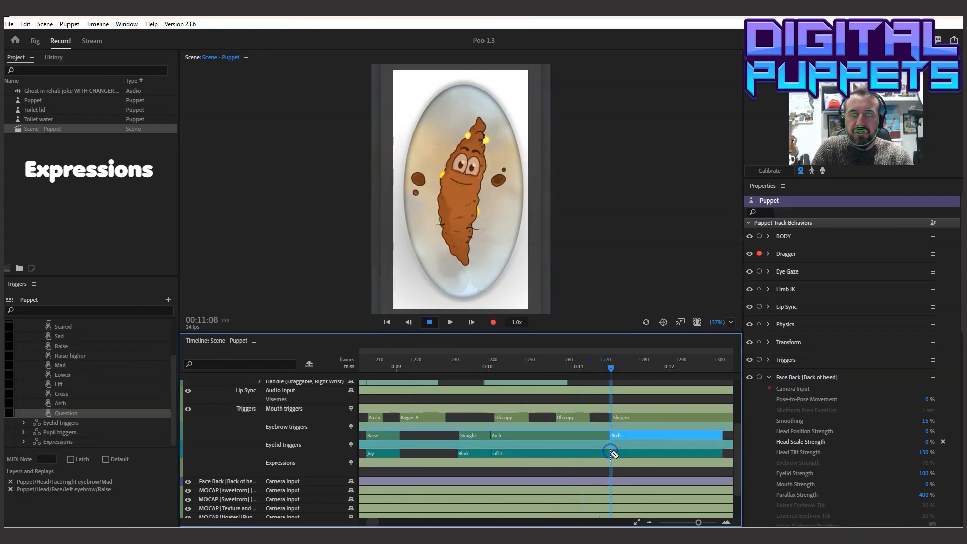
pyautogui.rightClick(622, 453)
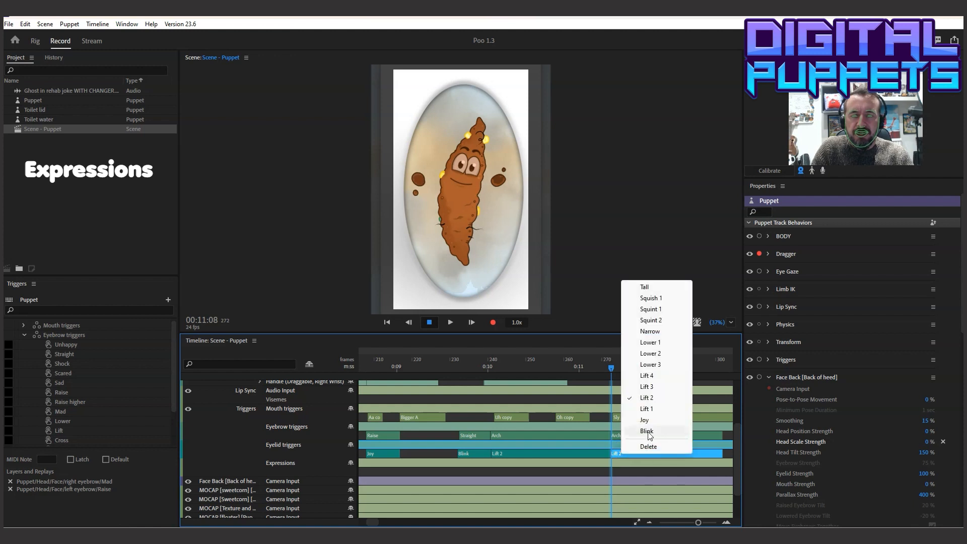
pyautogui.click(660, 299)
pyautogui.rightClick(627, 435)
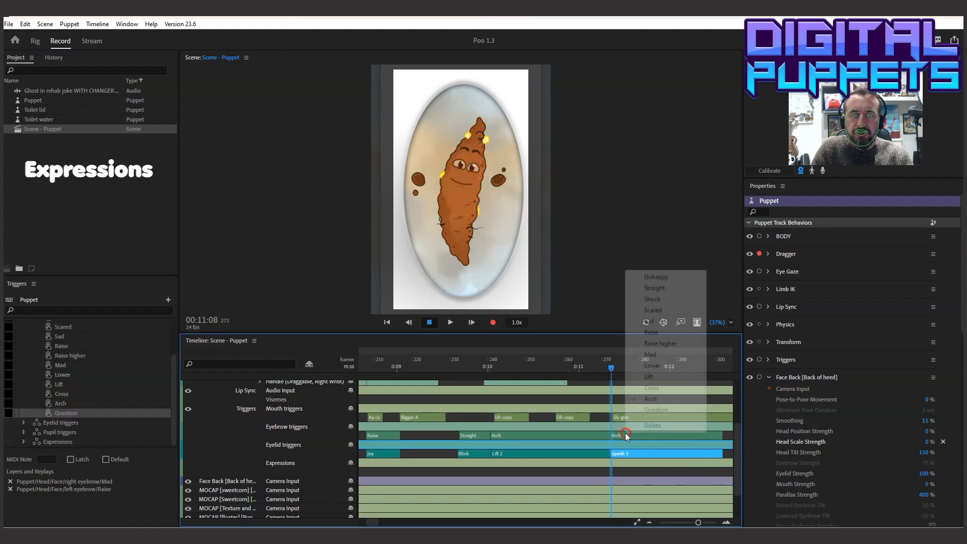
pyautogui.click(660, 332)
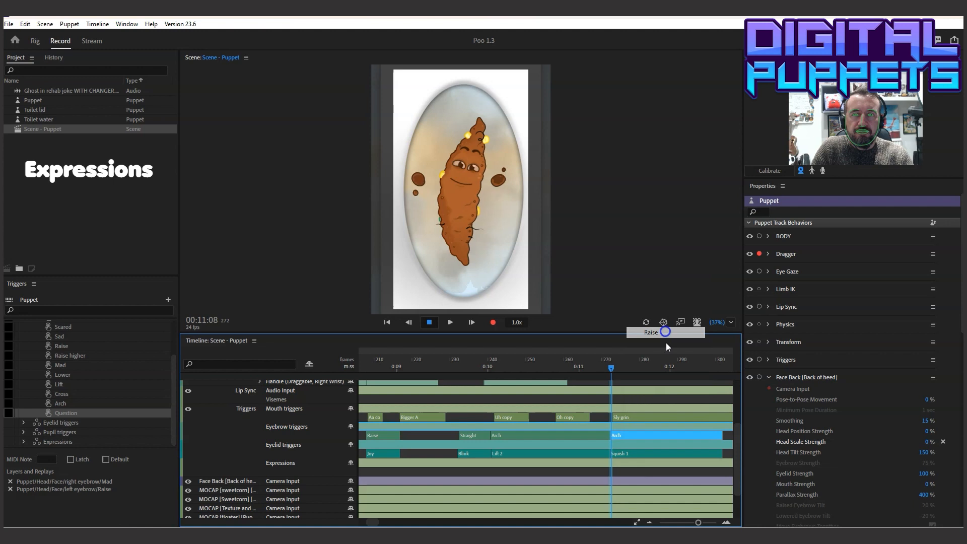
# Extend the Raise and Squish 1 takes past 00:14 and start both a few frames before the Sly grin mouth trigger
pyautogui.moveTo(723, 436); pyautogui.dragTo(707, 441)
pyautogui.moveTo(544, 454); pyautogui.dragTo(710, 453)
pyautogui.click(430, 322)
pyautogui.click(429, 324)
pyautogui.moveTo(431, 453); pyautogui.dragTo(424, 435)
# Play back the ending around the Sly grin mouth trigger to check the Raise and Squish 1 takes
pyautogui.click(372, 366)
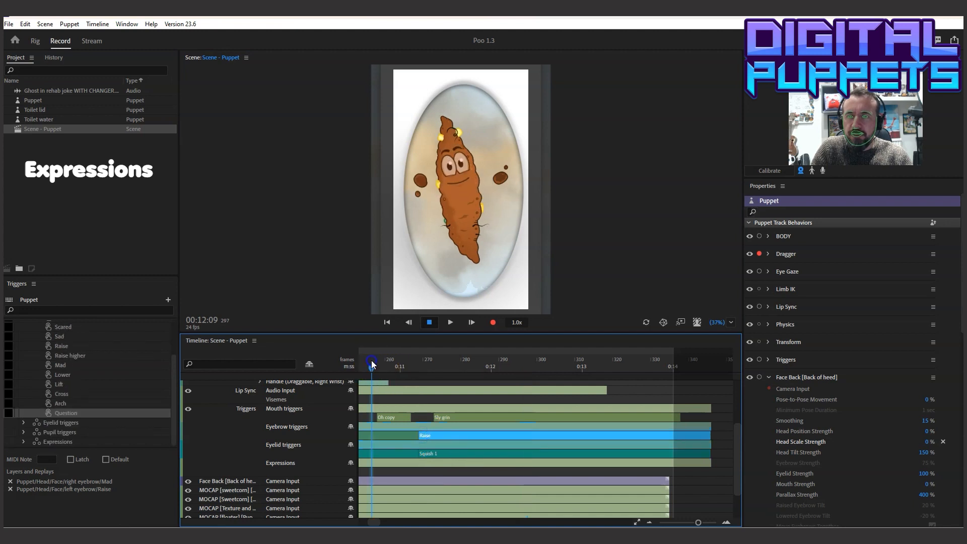
pyautogui.click(446, 322)
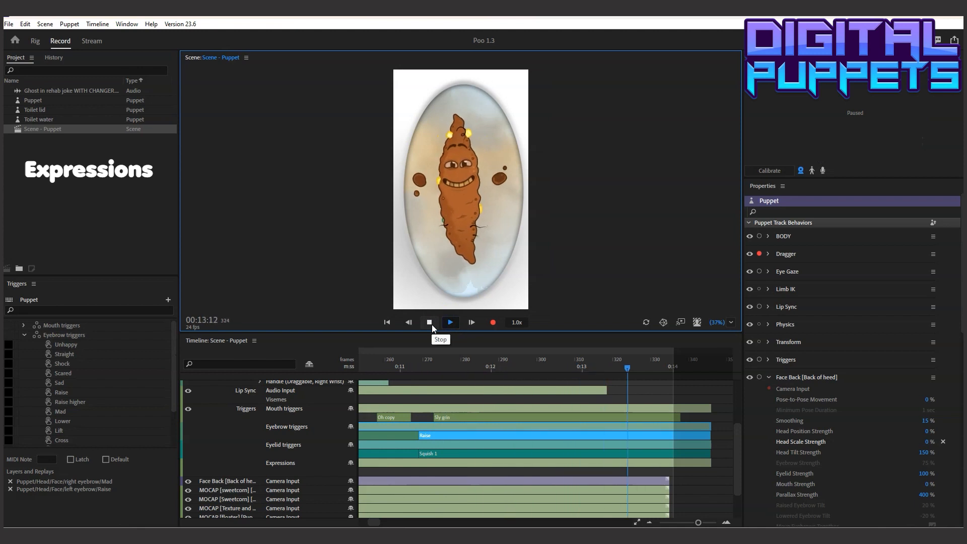
pyautogui.click(431, 324)
pyautogui.moveTo(430, 359); pyautogui.dragTo(408, 359)
pyautogui.click(451, 323)
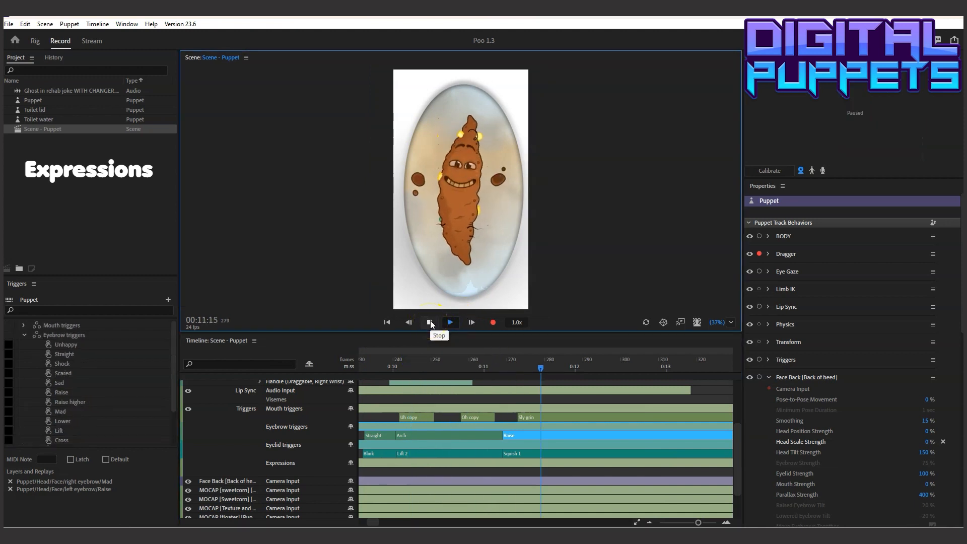
pyautogui.click(430, 323)
pyautogui.click(591, 363)
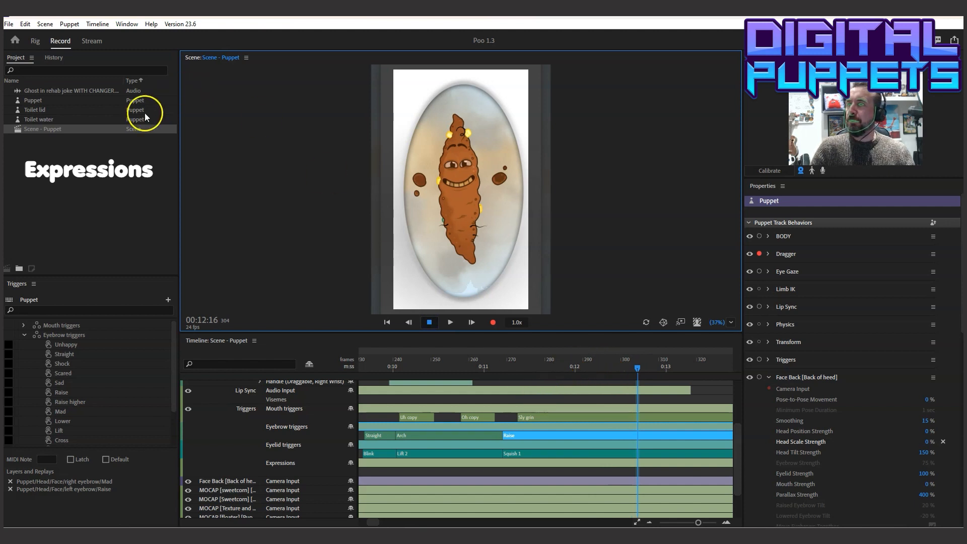
# Set the duration of Scene - Puppet to 12.5 sec and play back the shortened ending
pyautogui.click(46, 128)
pyautogui.click(928, 235)
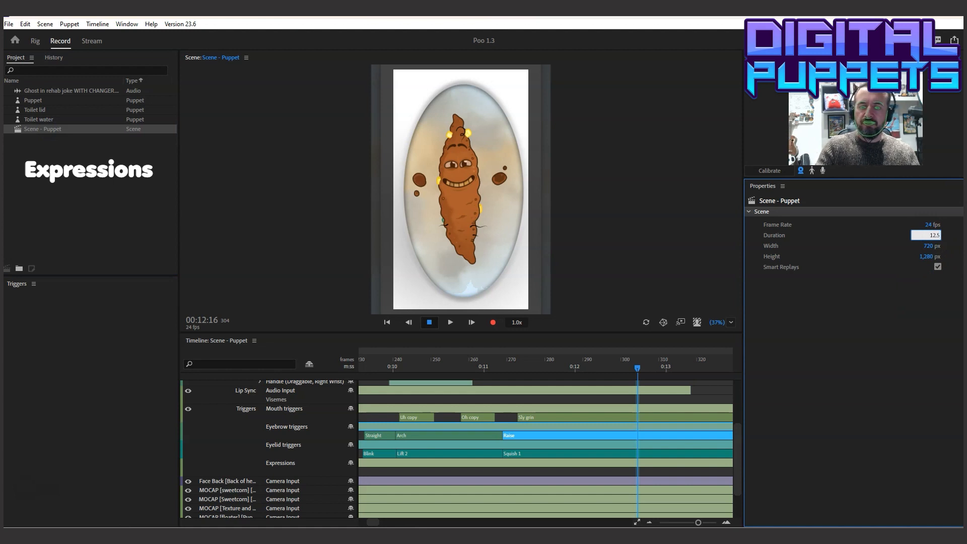
pyautogui.press('Return')
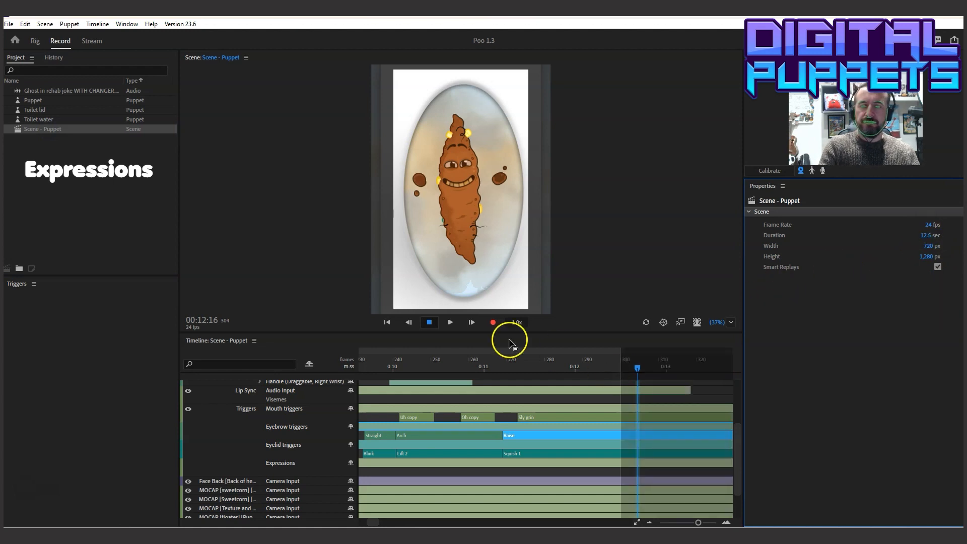
pyautogui.click(381, 360)
pyautogui.click(451, 322)
pyautogui.click(430, 323)
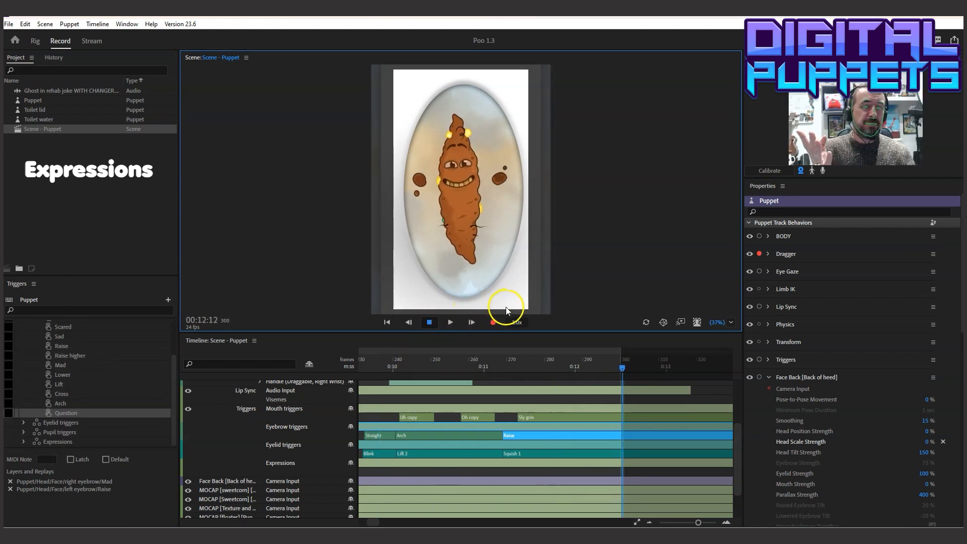
# Set the duration of Scene - Puppet to 15 sec
pyautogui.click(48, 130)
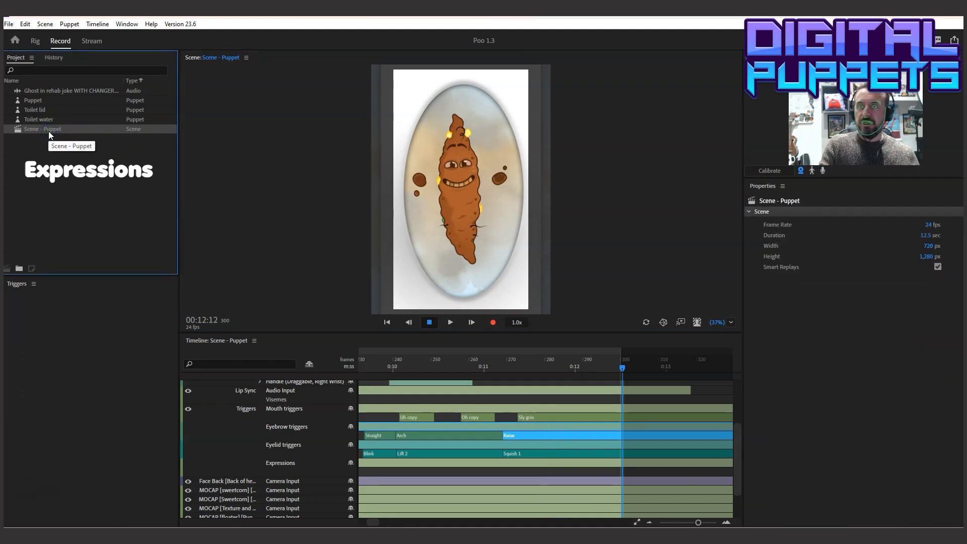
pyautogui.click(925, 235)
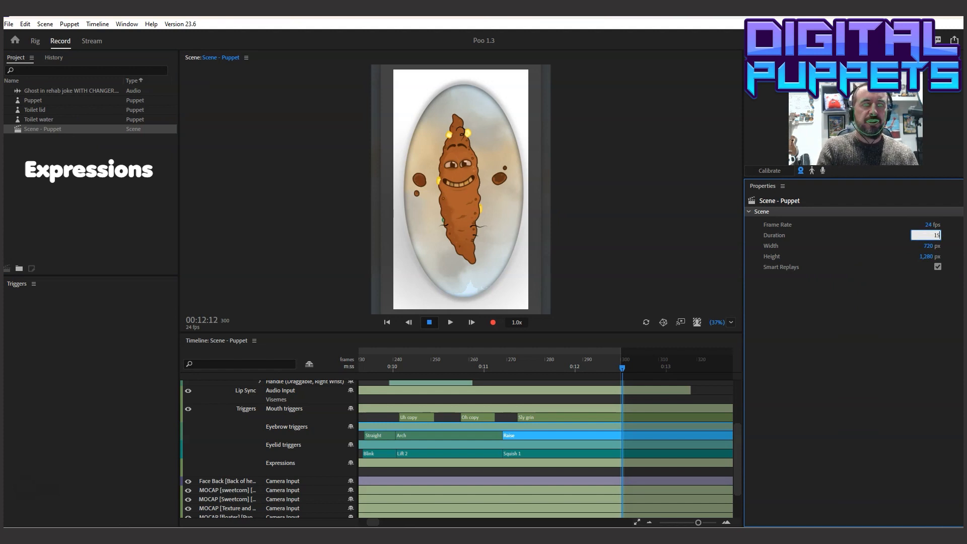
pyautogui.write('15')
pyautogui.press('Return')
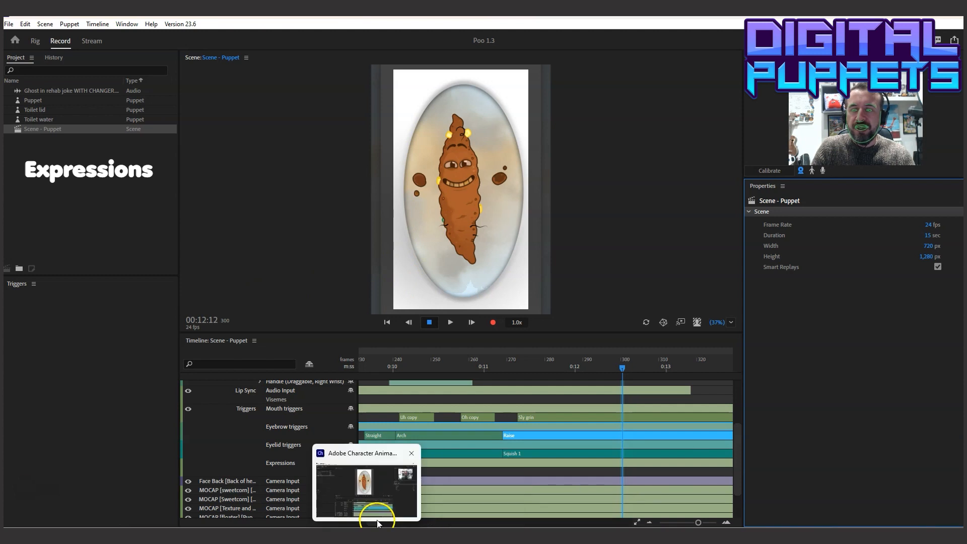
# Play the scene from the beginning past 00:07 to review the expressions, and place the playhead at 00:07:03
pyautogui.moveTo(373, 524); pyautogui.dragTo(365, 523)
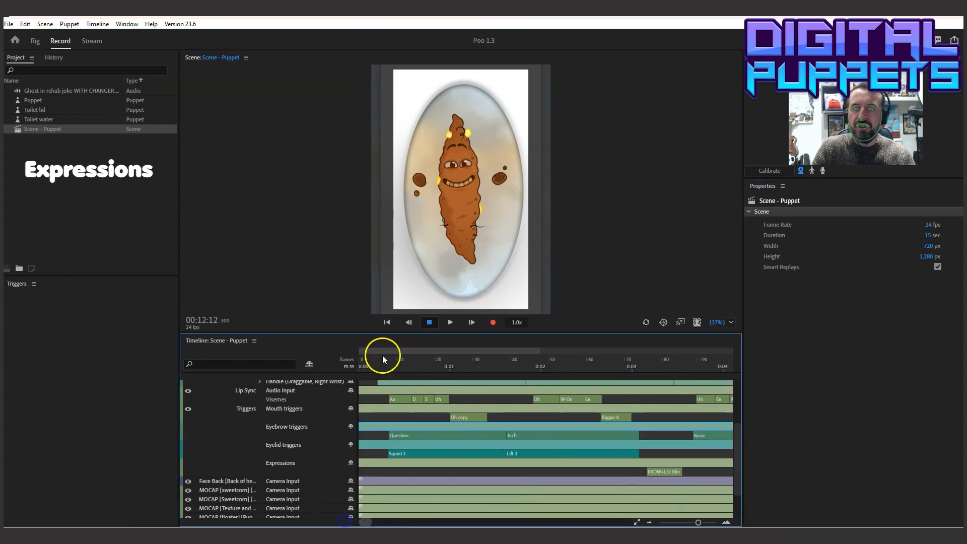
pyautogui.moveTo(382, 355); pyautogui.dragTo(364, 363)
pyautogui.click(450, 323)
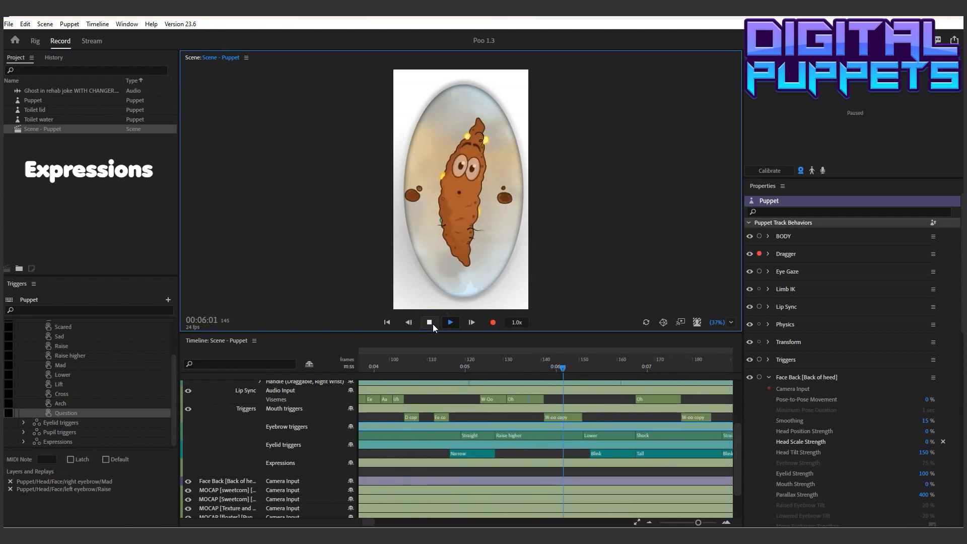
pyautogui.click(433, 324)
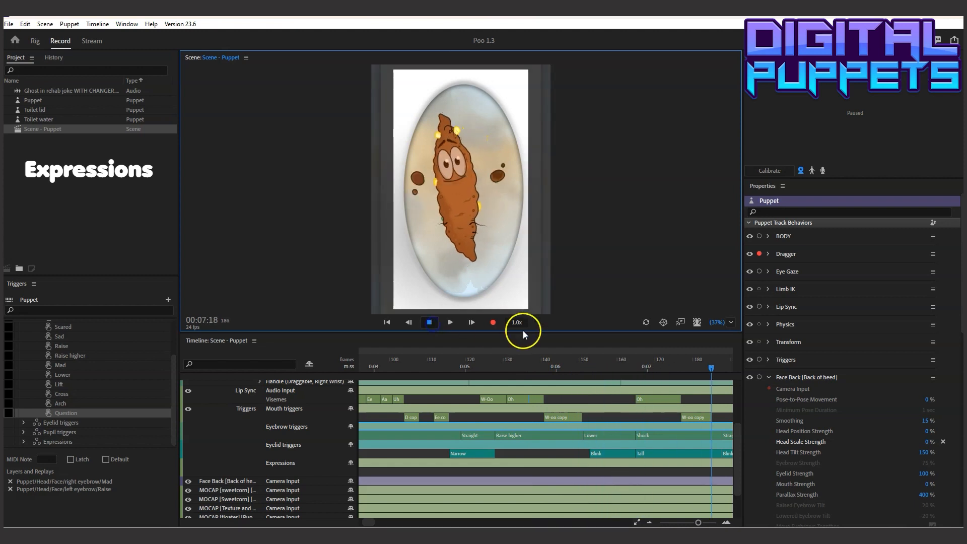
pyautogui.moveTo(658, 367)
pyautogui.mouseDown()
pyautogui.moveTo(557, 368)
pyautogui.moveTo(668, 366)
pyautogui.moveTo(660, 367)
pyautogui.mouseUp()
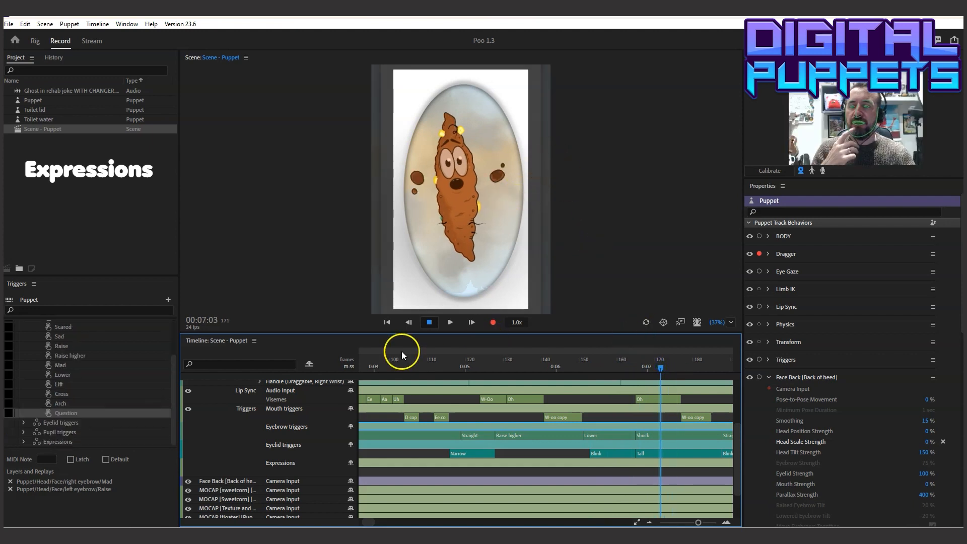
# Play the scene from 00:04 past 00:07 to review the puppet's hand motion
pyautogui.click(375, 366)
pyautogui.click(448, 324)
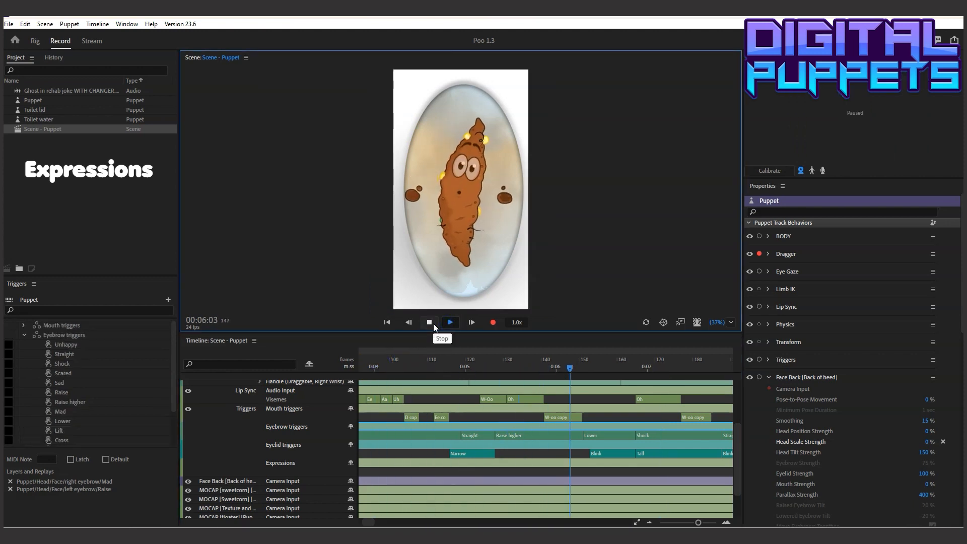
pyautogui.click(433, 323)
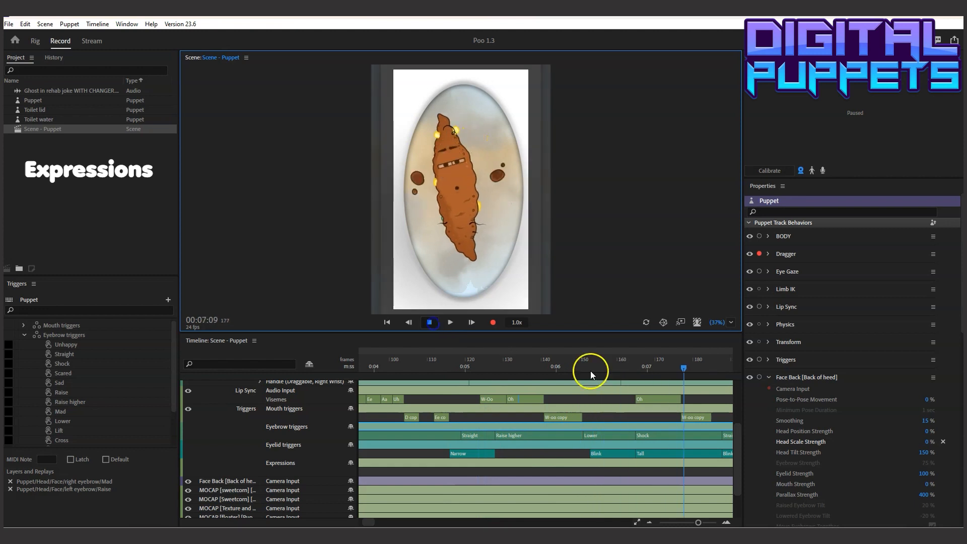
# At 00:06:20, pull both hands up beside the puppet's head and record a 2-frame Dragger take
pyautogui.click(635, 367)
pyautogui.moveTo(499, 177); pyautogui.dragTo(523, 133)
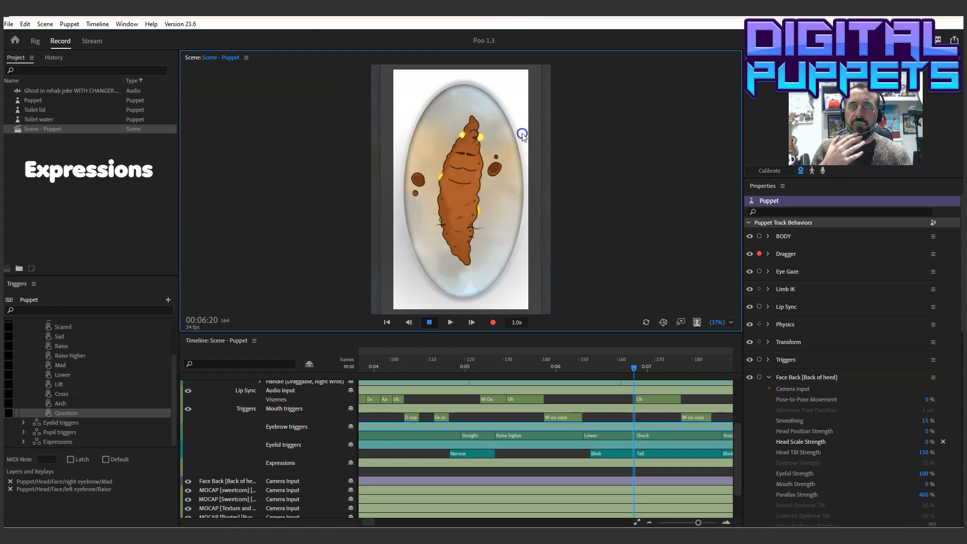
pyautogui.moveTo(412, 136)
pyautogui.mouseDown()
pyautogui.moveTo(401, 137)
pyautogui.moveTo(408, 134)
pyautogui.mouseUp()
pyautogui.moveTo(423, 175); pyautogui.dragTo(432, 153)
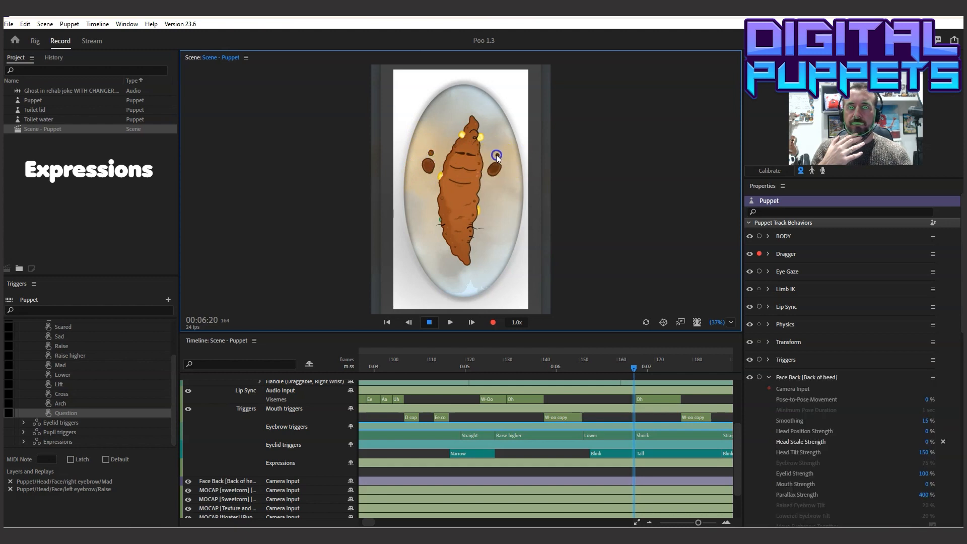
pyautogui.click(96, 24)
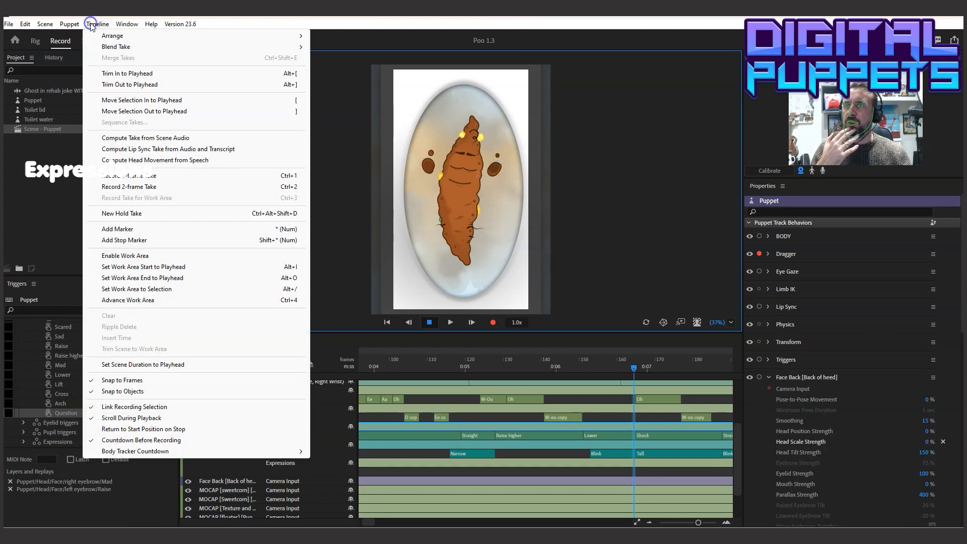
pyautogui.click(151, 179)
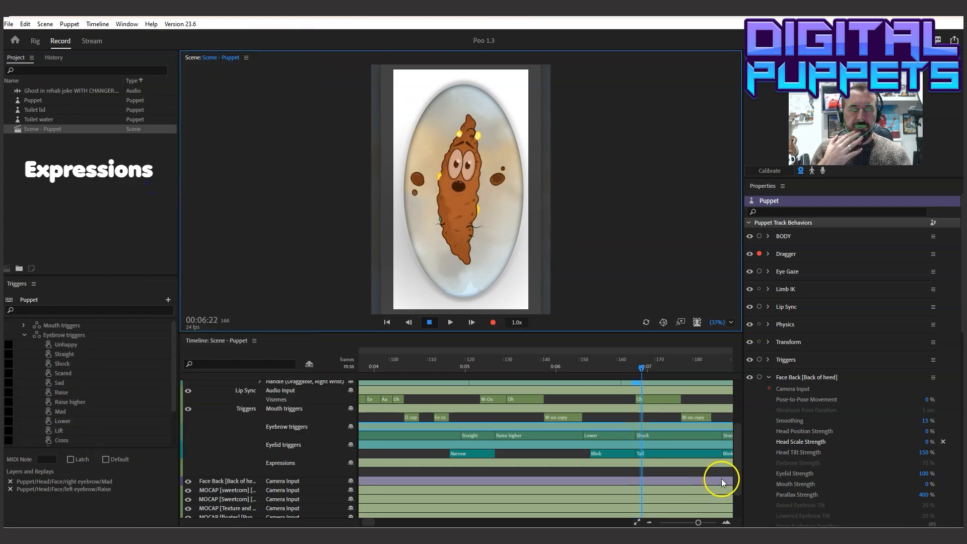
# Expand the Dragger handle tracks and stretch the new raised-hands take to about frames 158–206, with blends at both ends
pyautogui.moveTo(733, 453); pyautogui.dragTo(743, 417)
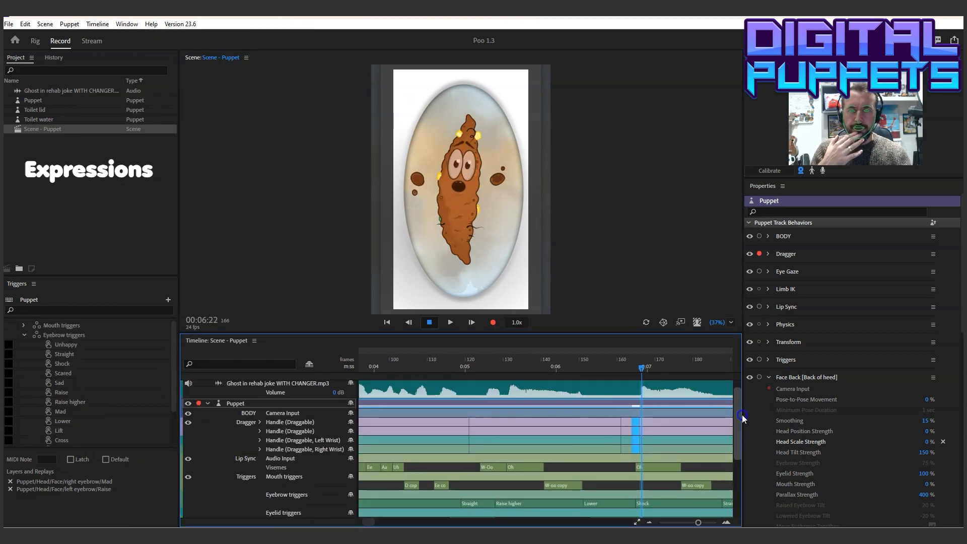
pyautogui.click(260, 449)
pyautogui.click(261, 440)
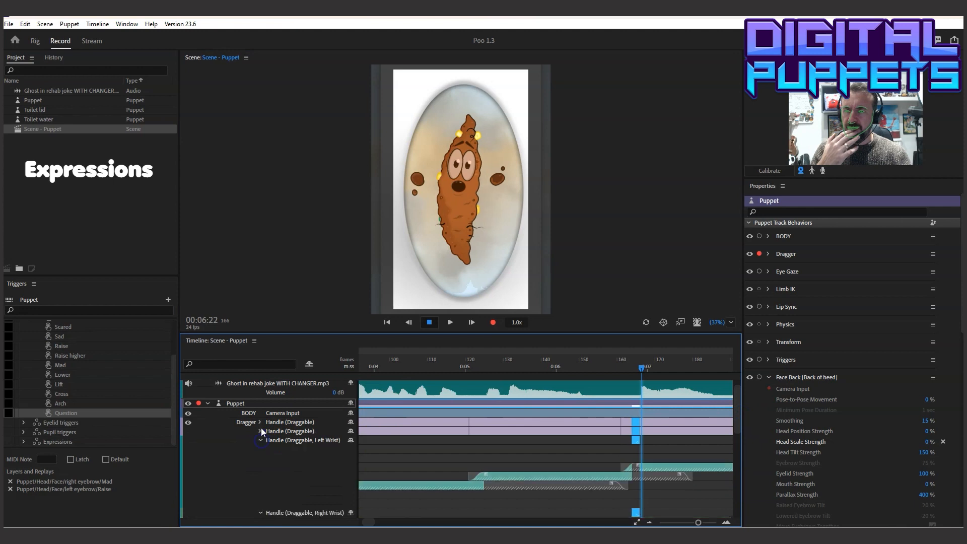
pyautogui.click(261, 431)
pyautogui.click(261, 422)
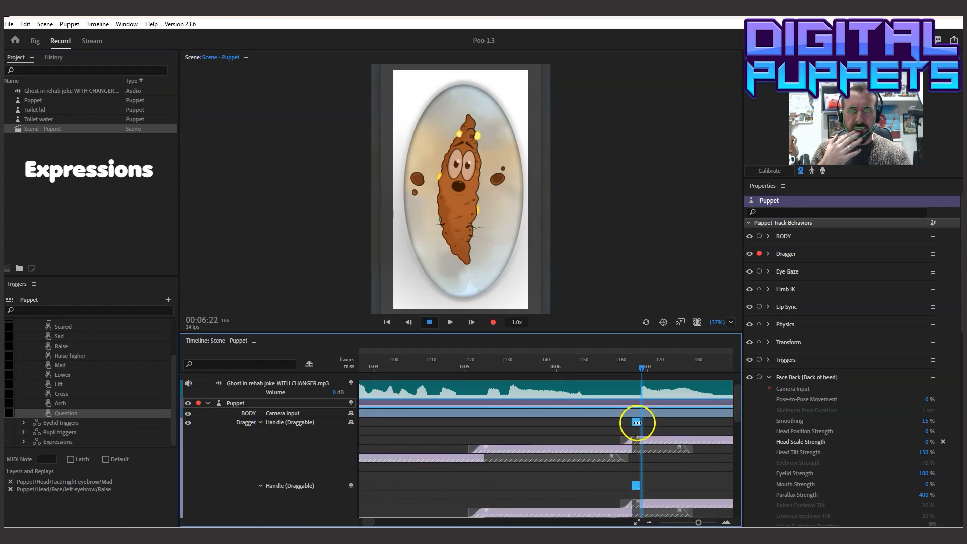
pyautogui.moveTo(638, 422)
pyautogui.mouseDown()
pyautogui.moveTo(708, 416)
pyautogui.moveTo(541, 409)
pyautogui.moveTo(654, 420)
pyautogui.moveTo(632, 420)
pyautogui.mouseUp()
pyautogui.click(492, 421)
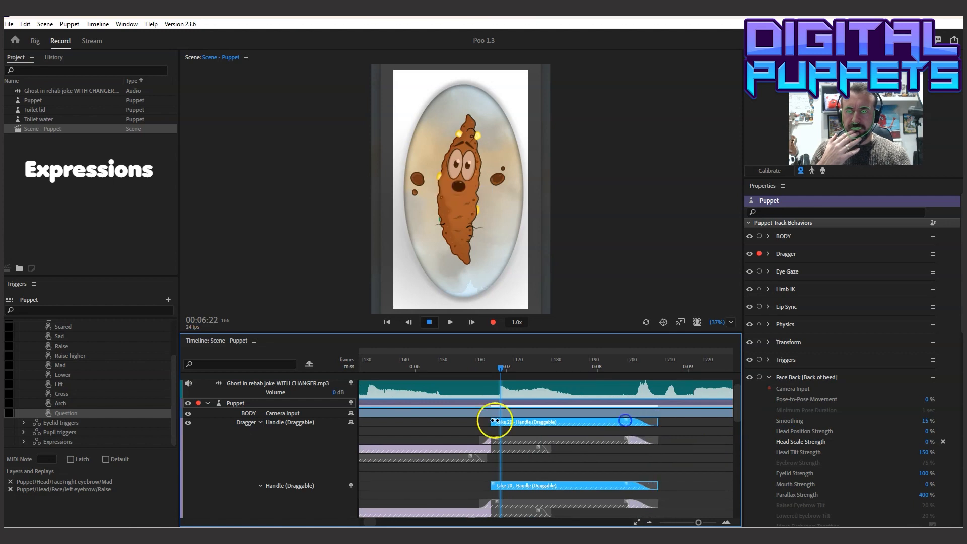
pyautogui.moveTo(492, 422)
pyautogui.mouseDown()
pyautogui.moveTo(473, 422)
pyautogui.moveTo(496, 419)
pyautogui.mouseUp()
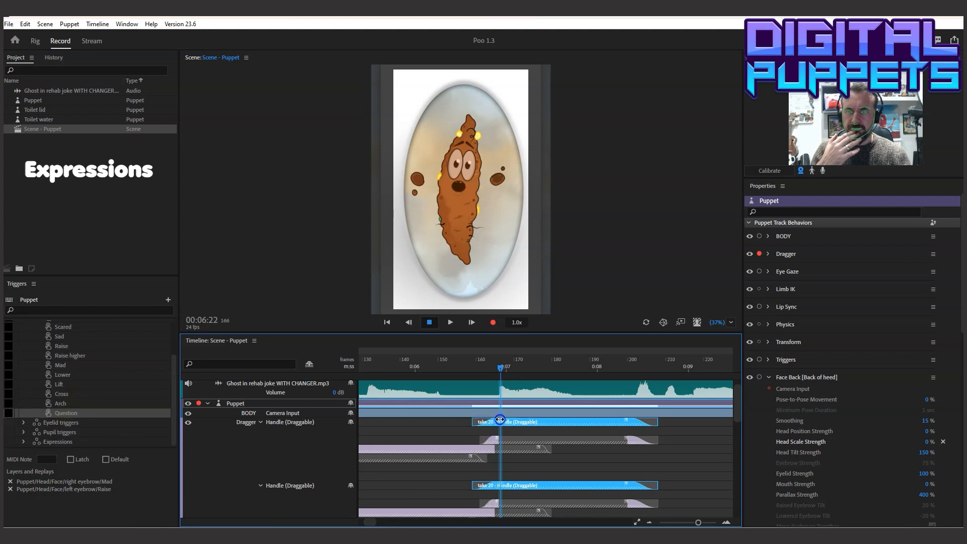
# Delete the older Dragger take beneath the raised-hands take and play back from before 00:06, dismissing the pop-up notifications
pyautogui.click(579, 443)
pyautogui.press('Delete')
pyautogui.click(430, 394)
pyautogui.click(385, 364)
pyautogui.click(447, 320)
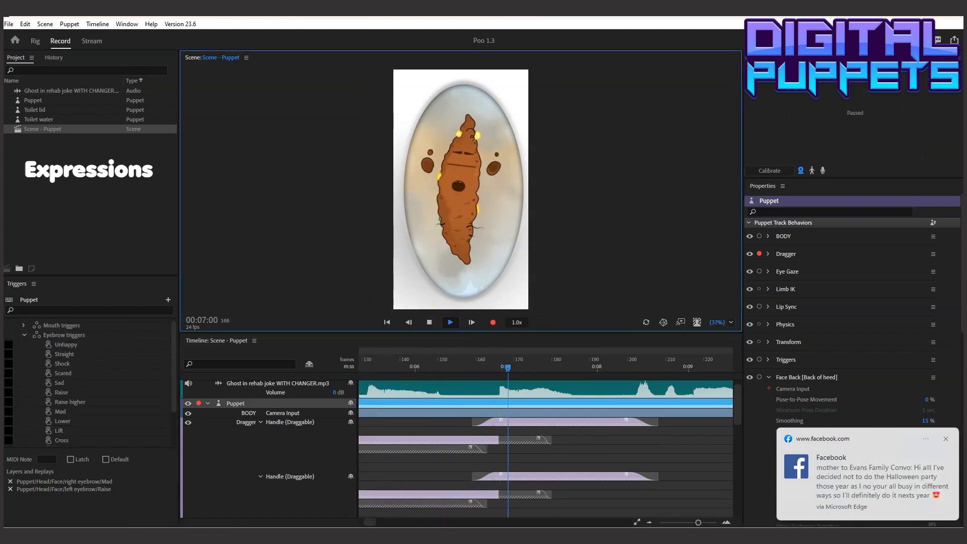
pyautogui.click(945, 439)
pyautogui.click(429, 322)
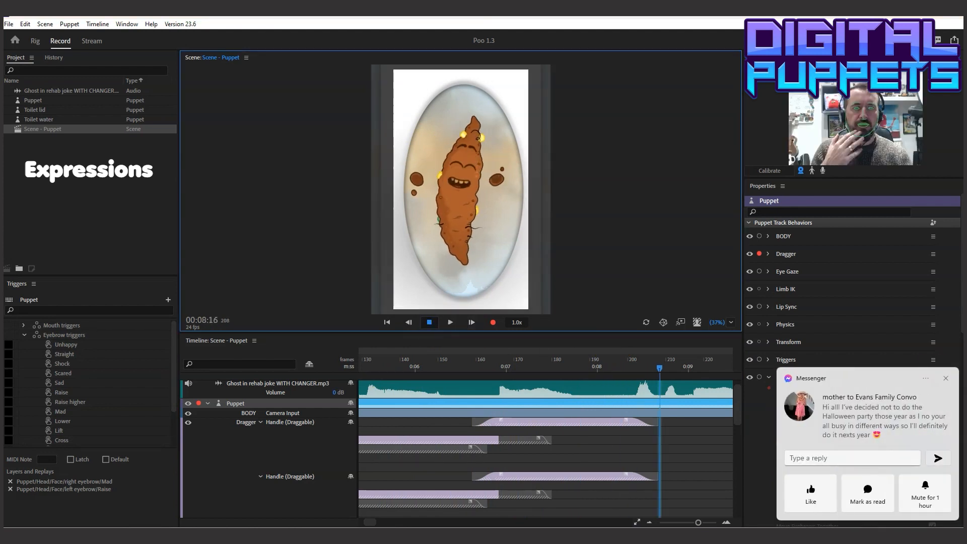
pyautogui.click(945, 376)
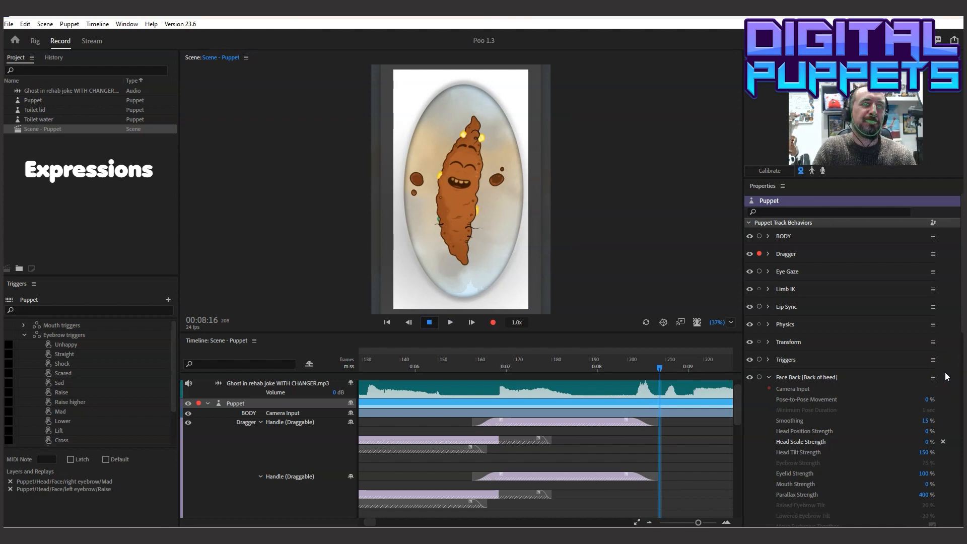
# Shorten the raised-hands take so it ends at about frame 193, and play back the section
pyautogui.click(372, 367)
pyautogui.click(450, 322)
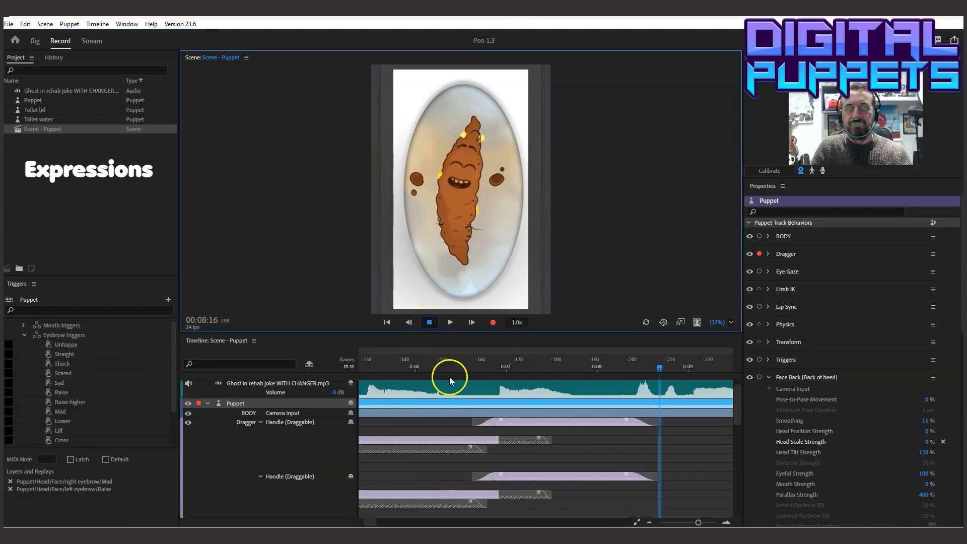
pyautogui.moveTo(436, 362); pyautogui.dragTo(587, 360)
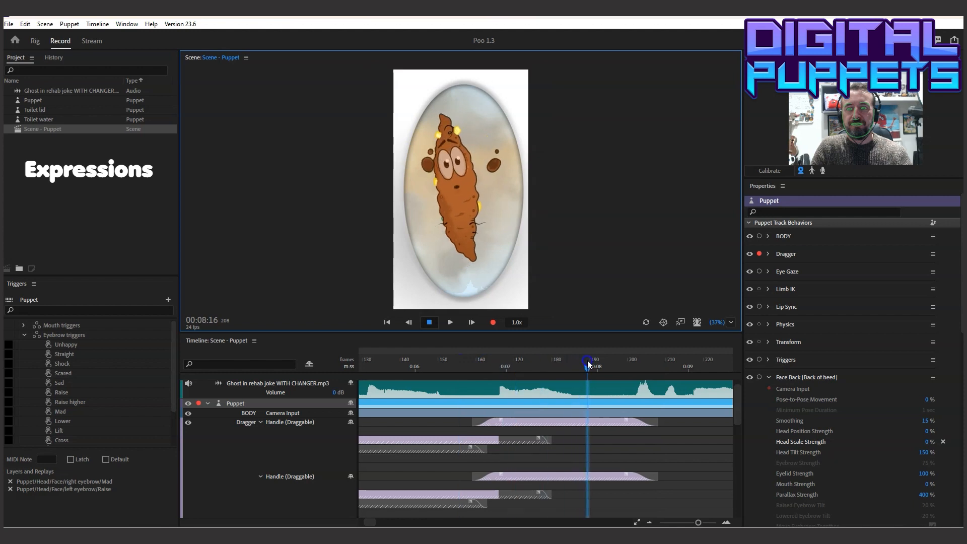
pyautogui.click(609, 419)
pyautogui.moveTo(654, 418); pyautogui.dragTo(608, 418)
pyautogui.click(421, 361)
pyautogui.click(448, 323)
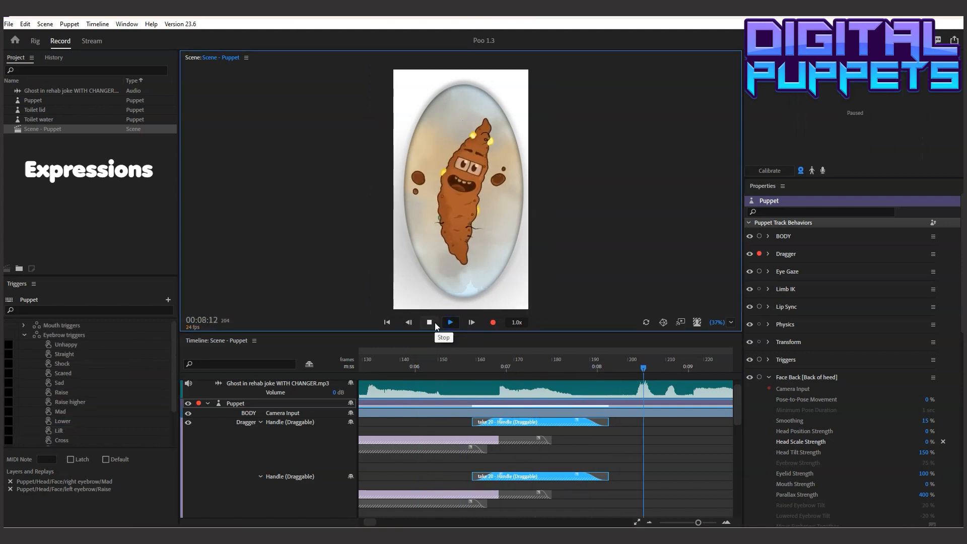
# At 00:07:16, pull both hands down and outward and record a 2-frame Dragger take
pyautogui.click(451, 390)
pyautogui.moveTo(398, 364); pyautogui.dragTo(602, 403)
pyautogui.moveTo(734, 416); pyautogui.dragTo(735, 436)
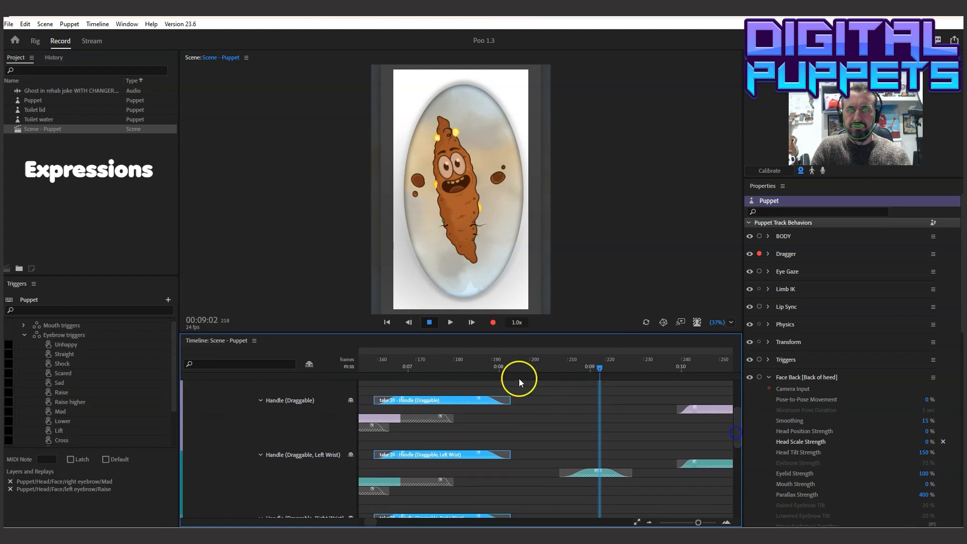
pyautogui.moveTo(381, 362); pyautogui.dragTo(469, 368)
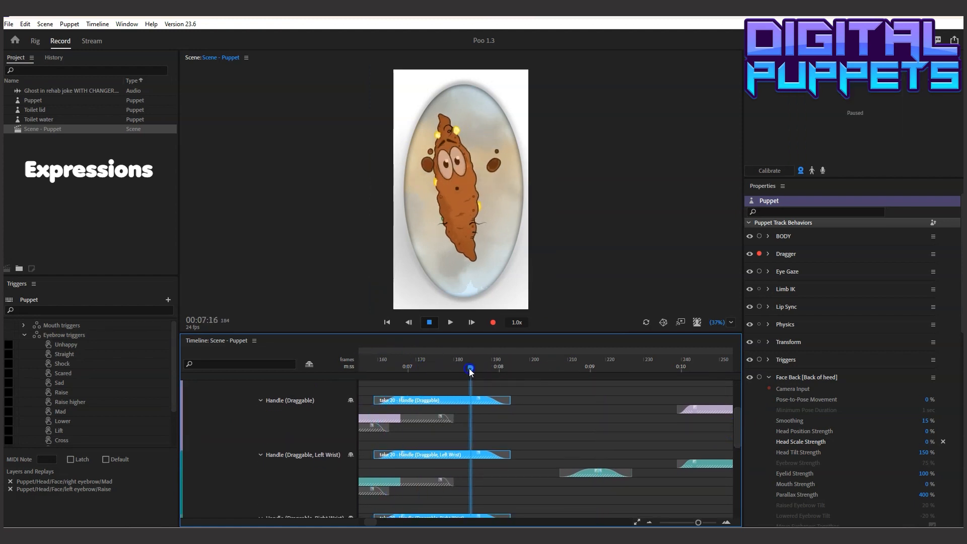
pyautogui.moveTo(417, 175); pyautogui.dragTo(379, 217)
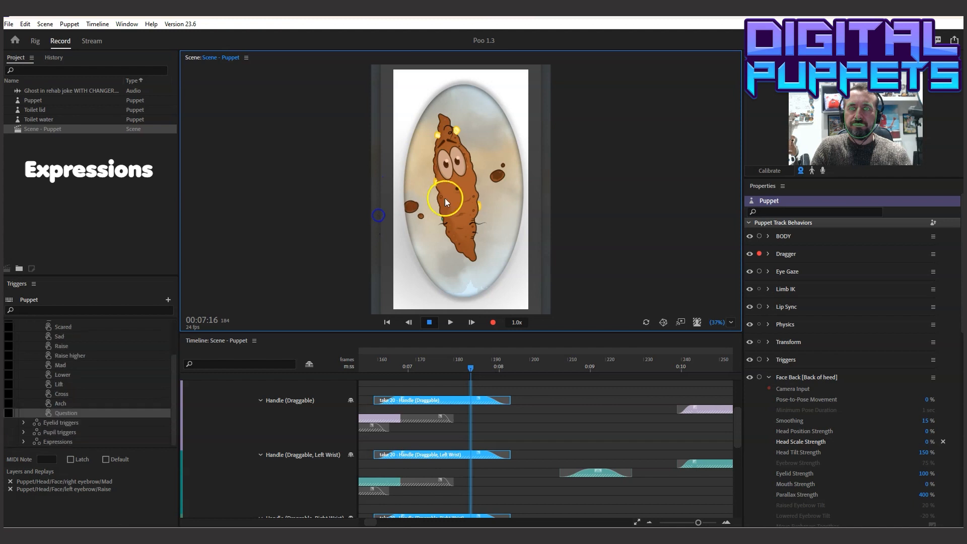
pyautogui.moveTo(496, 177); pyautogui.dragTo(511, 203)
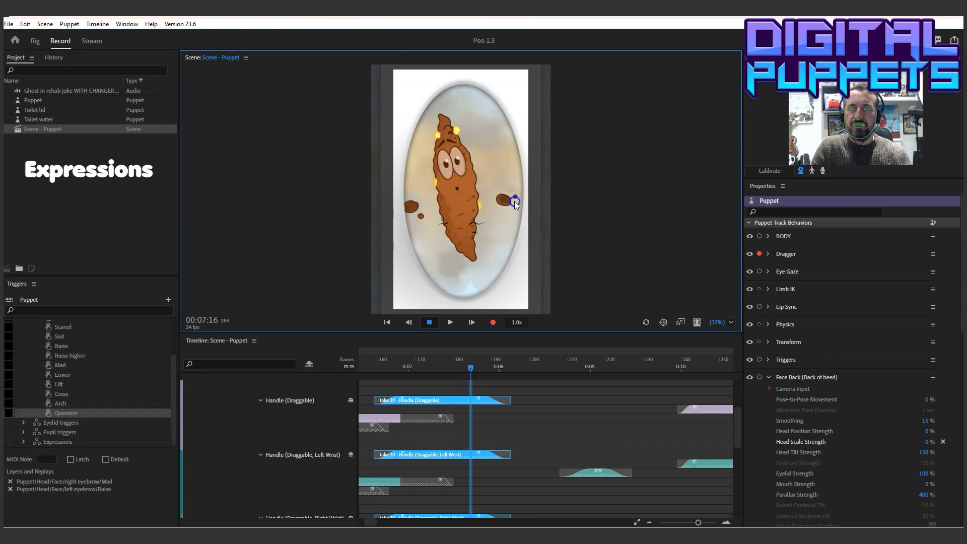
pyautogui.moveTo(516, 198); pyautogui.dragTo(522, 204)
pyautogui.click(97, 24)
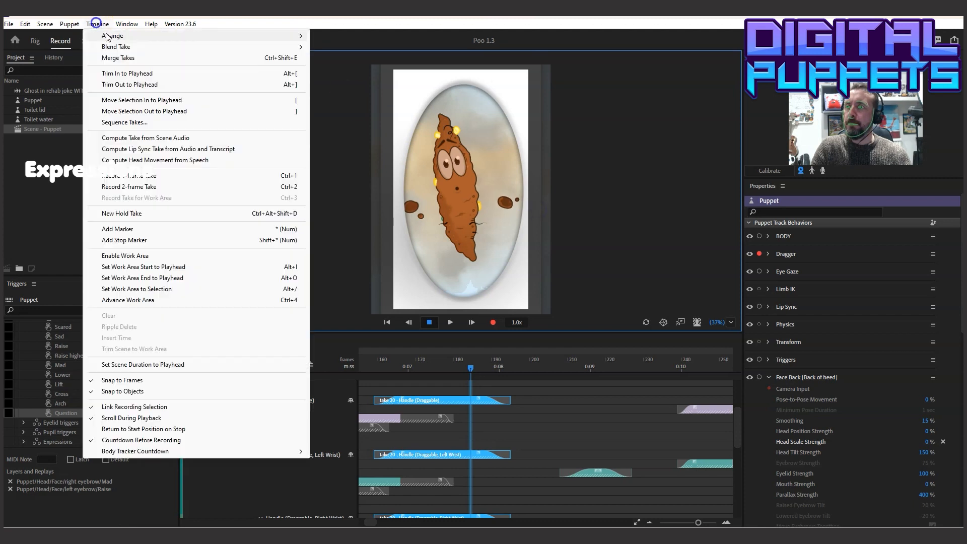
pyautogui.click(154, 186)
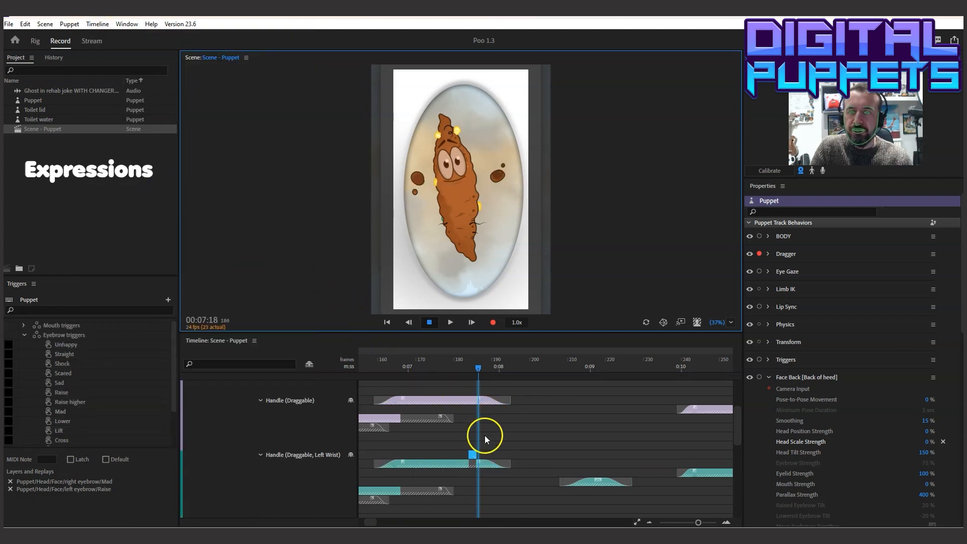
# Stretch the new Left Wrist take across the raised-hands take's span, blend both its ends, and play back the result
pyautogui.moveTo(472, 460); pyautogui.dragTo(509, 454)
pyautogui.moveTo(375, 453); pyautogui.dragTo(406, 453)
pyautogui.moveTo(508, 453); pyautogui.dragTo(479, 451)
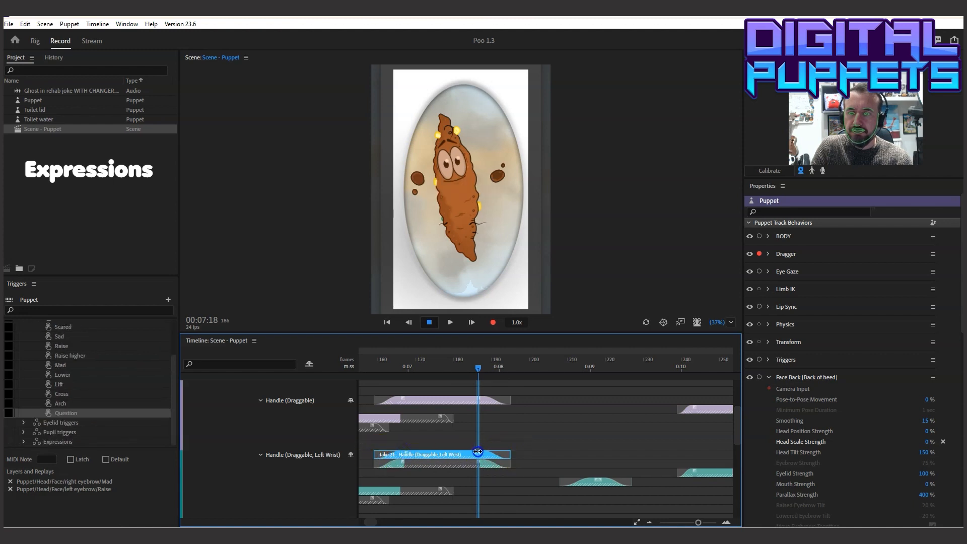
pyautogui.click(364, 360)
pyautogui.click(450, 323)
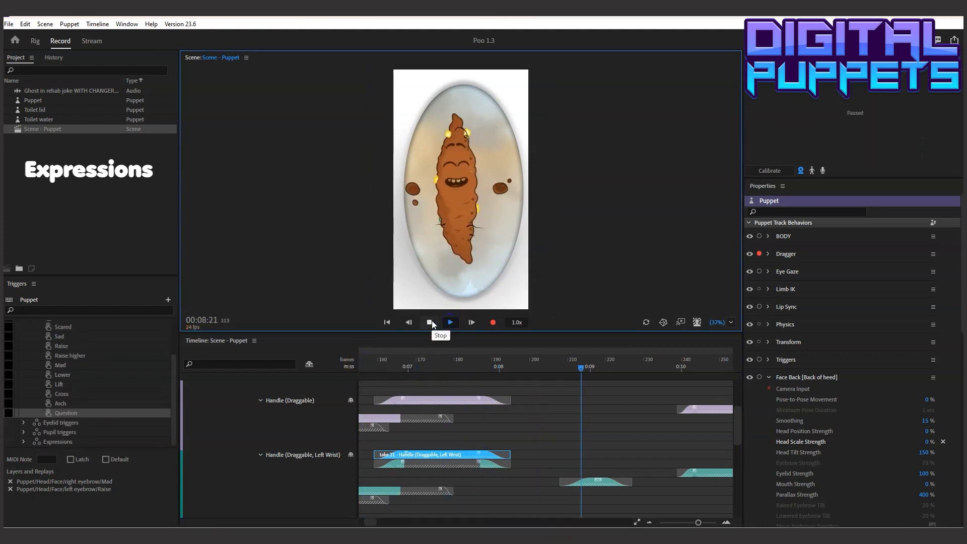
pyautogui.click(431, 320)
# Play back from after 00:04 to 00:07:04 to review the hands before the raised pose
pyautogui.moveTo(514, 364); pyautogui.dragTo(465, 380)
pyautogui.click(452, 325)
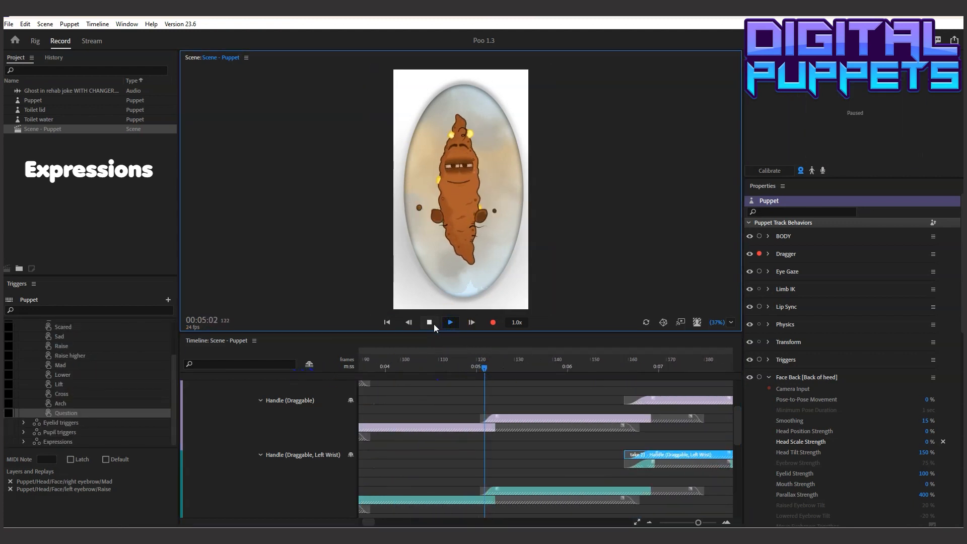
pyautogui.click(433, 324)
pyautogui.click(431, 358)
pyautogui.click(447, 325)
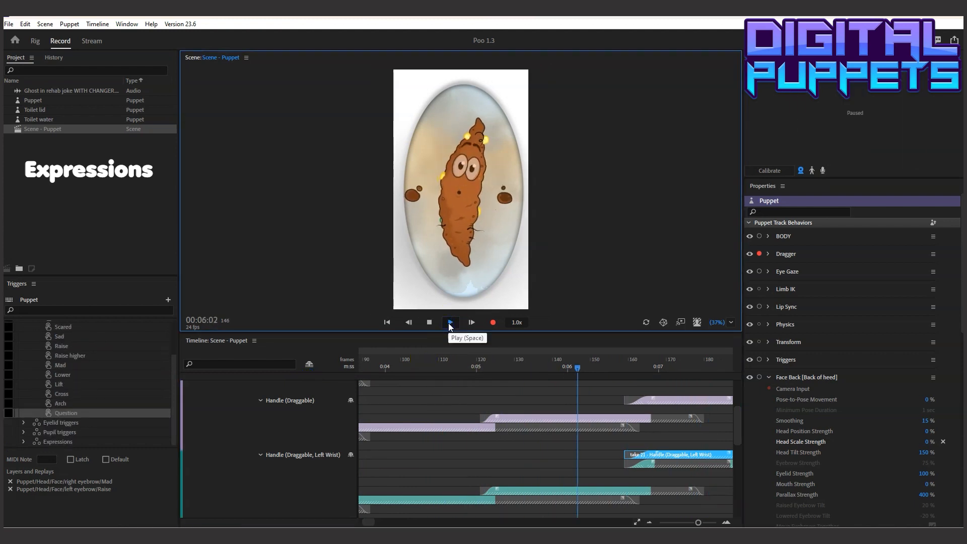
# At 00:05:00, pull both hands down to the puppet's lower body and record a 2-frame Dragger take
pyautogui.click(478, 359)
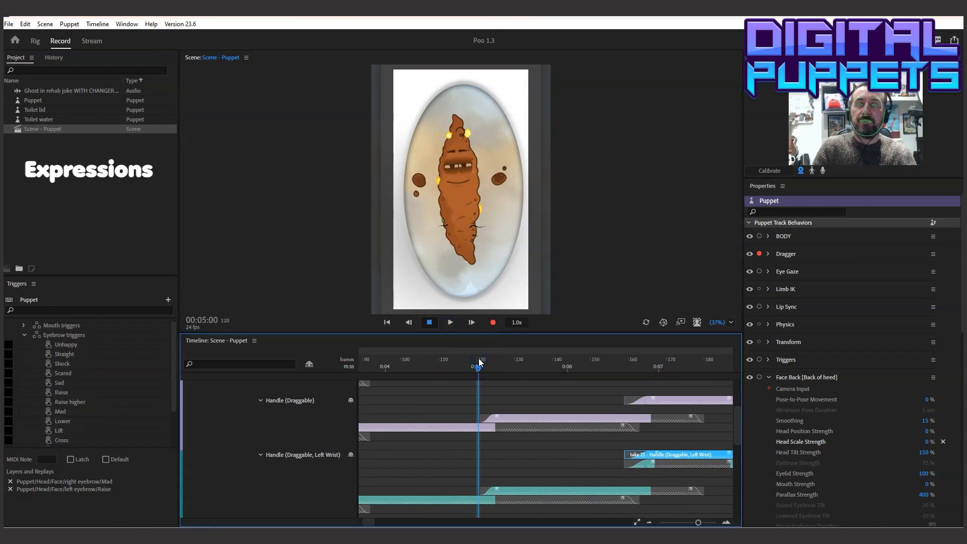
pyautogui.click(536, 416)
pyautogui.moveTo(417, 183); pyautogui.dragTo(418, 268)
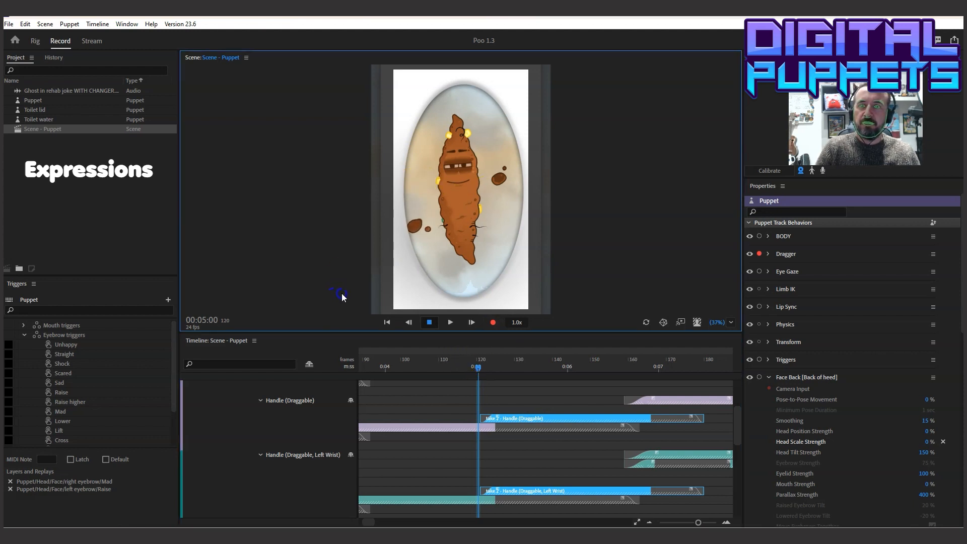
pyautogui.moveTo(503, 180); pyautogui.dragTo(518, 231)
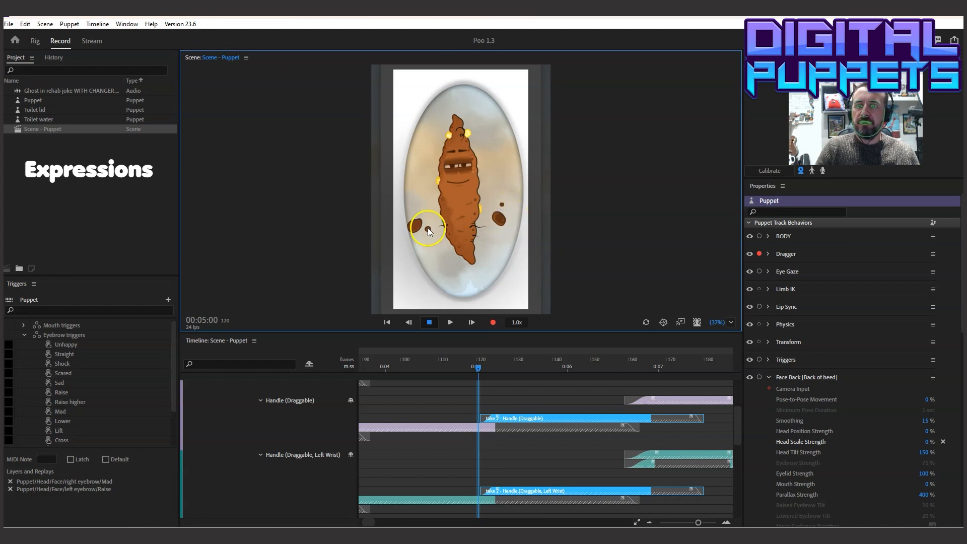
pyautogui.click(98, 23)
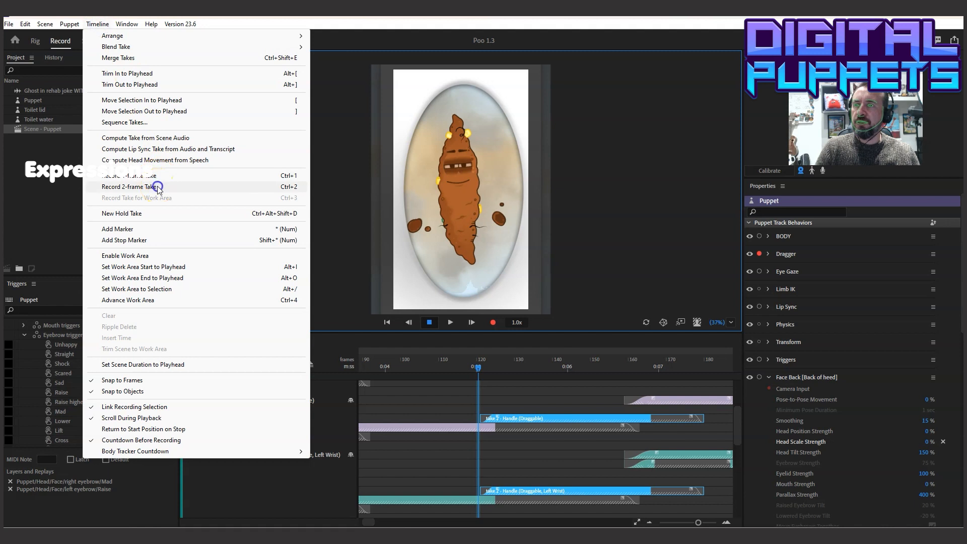
pyautogui.click(157, 186)
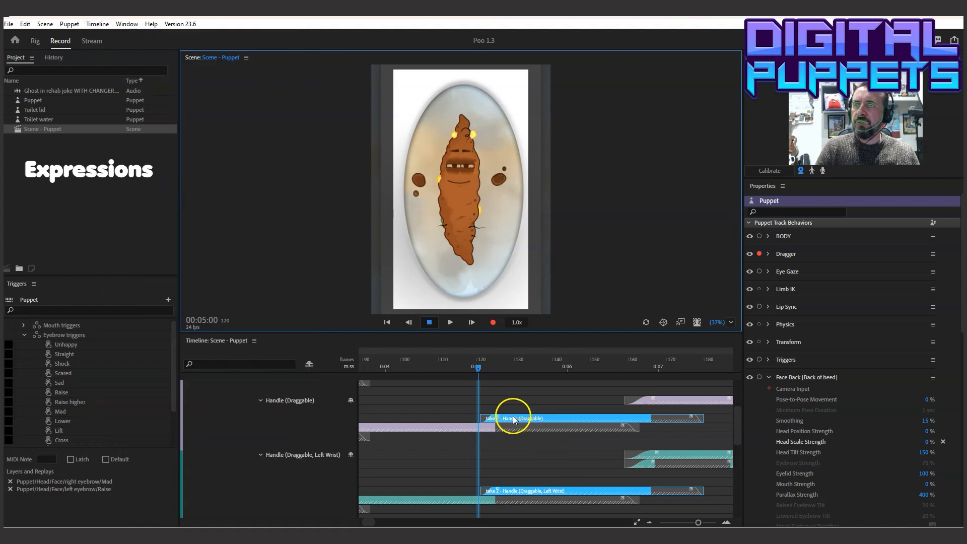
# Extend the lowered-hands take to about frame 179 with a blend-in up to about frame 125, and play it back
pyautogui.moveTo(484, 401); pyautogui.dragTo(700, 403)
pyautogui.moveTo(478, 399); pyautogui.dragTo(499, 399)
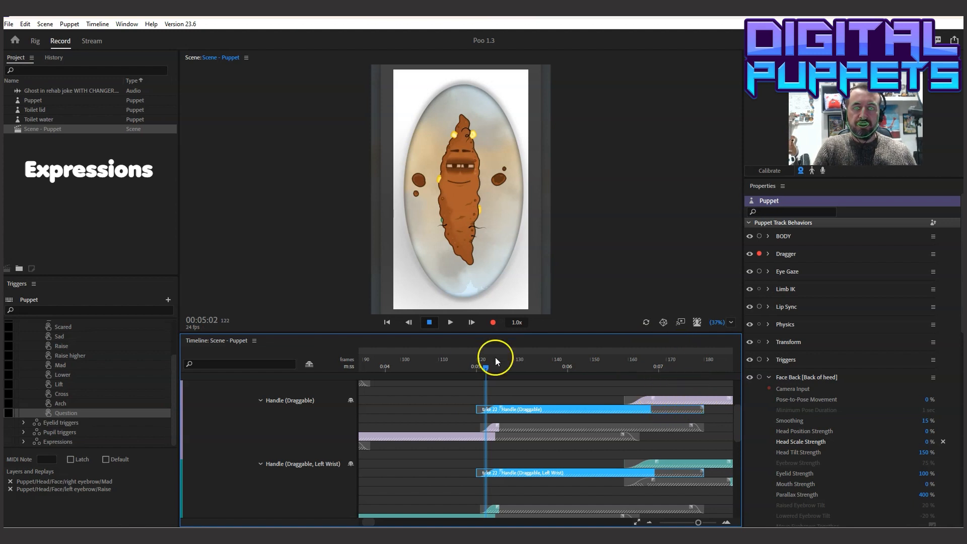
pyautogui.click(447, 360)
pyautogui.click(450, 322)
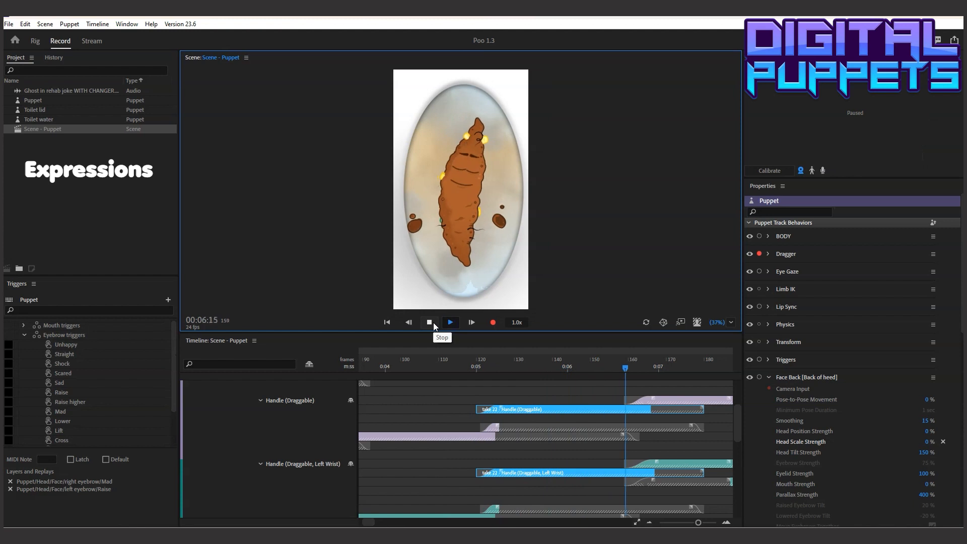
pyautogui.click(433, 323)
# Copy the Double high replay and paste it on the Puppet track at 00:06:15, where the raised-hands take 20 starts
pyautogui.click(666, 398)
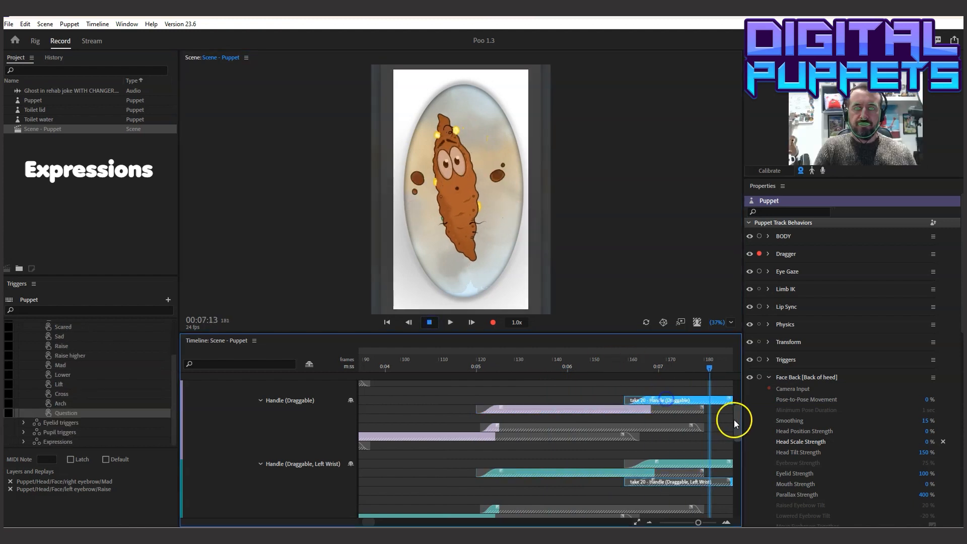
pyautogui.moveTo(735, 420); pyautogui.dragTo(744, 404)
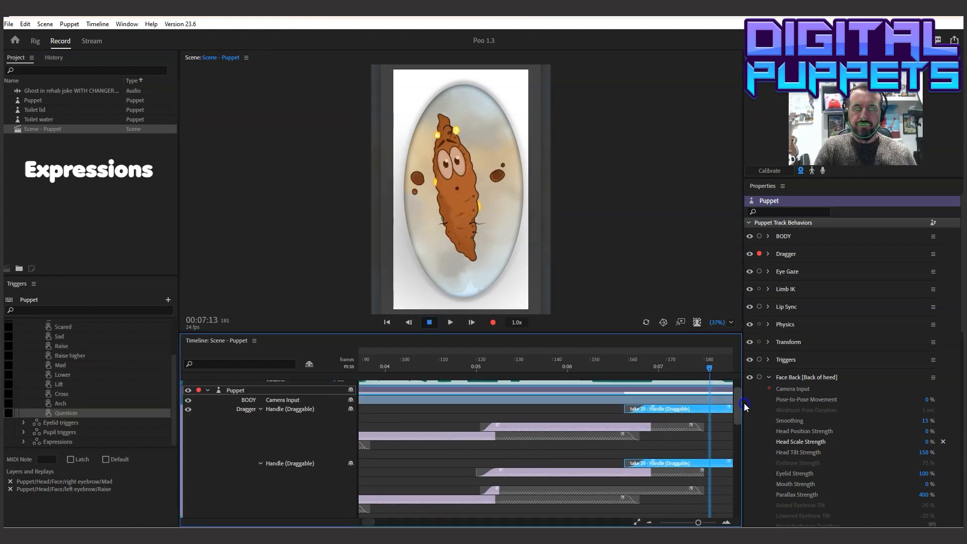
pyautogui.click(623, 369)
pyautogui.click(625, 370)
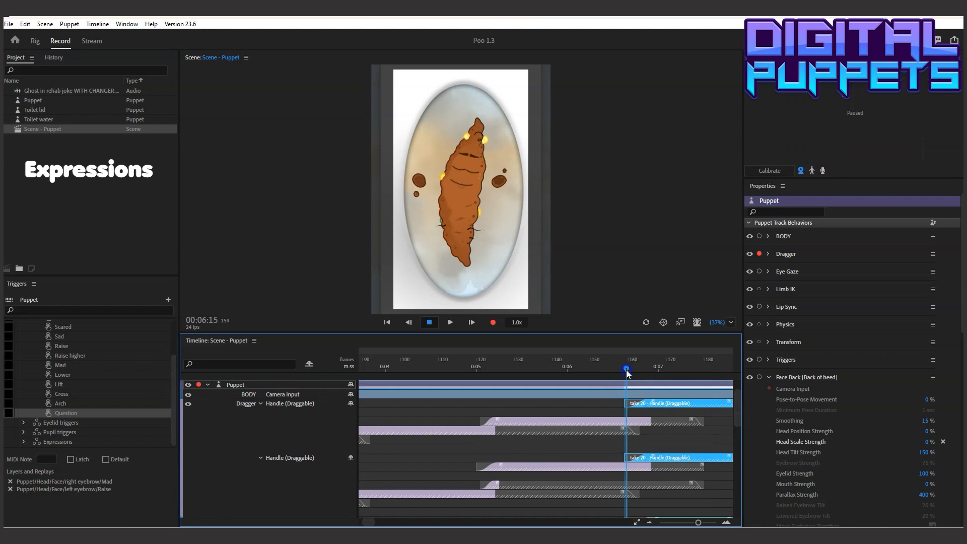
pyautogui.scroll(-5, 951, 291)
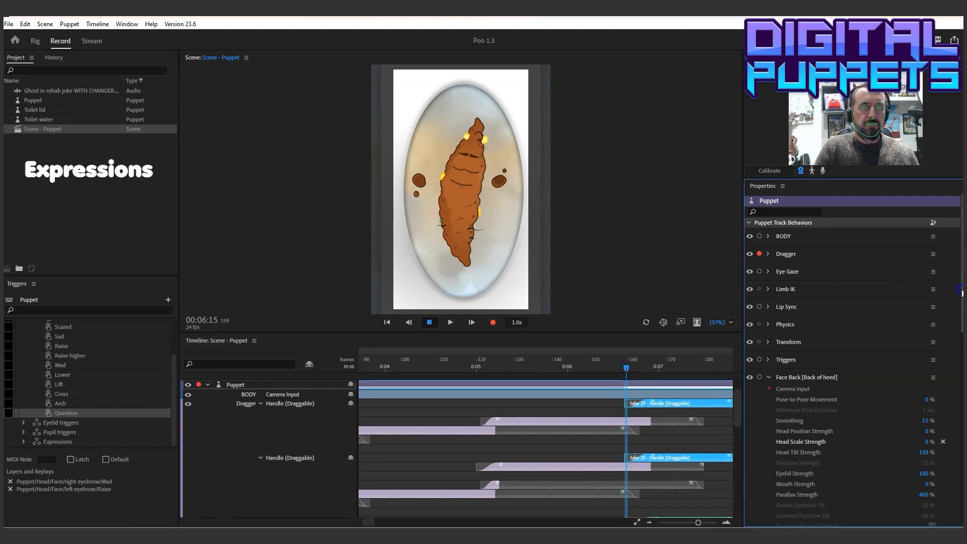
pyautogui.click(790, 404)
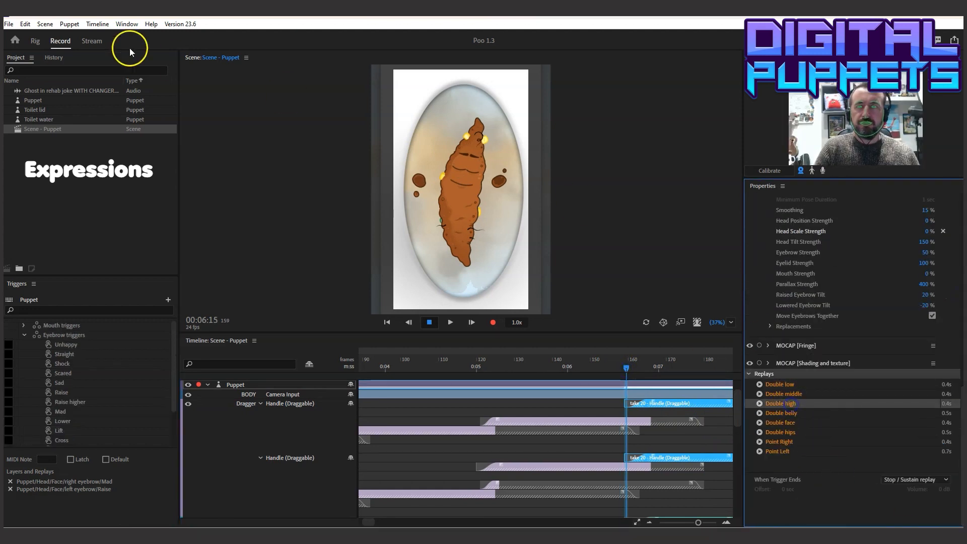
pyautogui.click(25, 24)
pyautogui.click(51, 73)
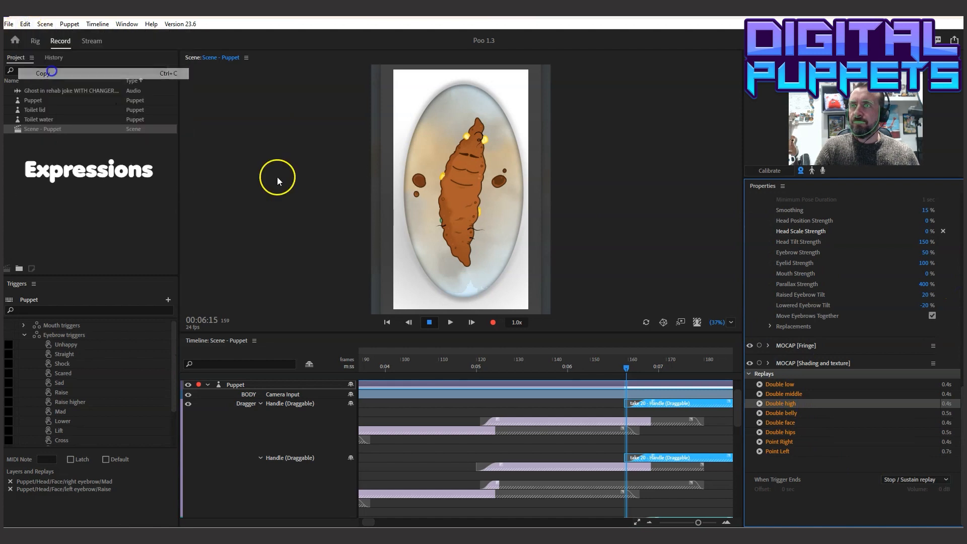
pyautogui.click(626, 383)
pyautogui.click(26, 26)
pyautogui.click(44, 95)
# Stretch the pasted Double high take to about frame 194, and delete the old take 20 from both hand handles
pyautogui.moveTo(657, 404); pyautogui.dragTo(543, 403)
pyautogui.click(529, 403)
pyautogui.click(518, 412)
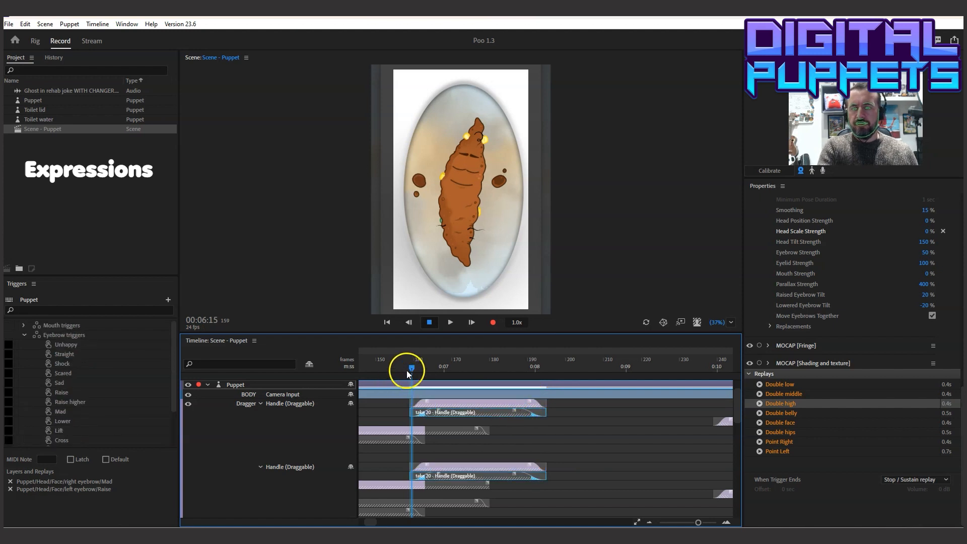
pyautogui.press('Delete')
# Play back from 00:04:15 and again from before 00:03:15 to review the raised-hands replay
pyautogui.moveTo(410, 368); pyautogui.dragTo(383, 371)
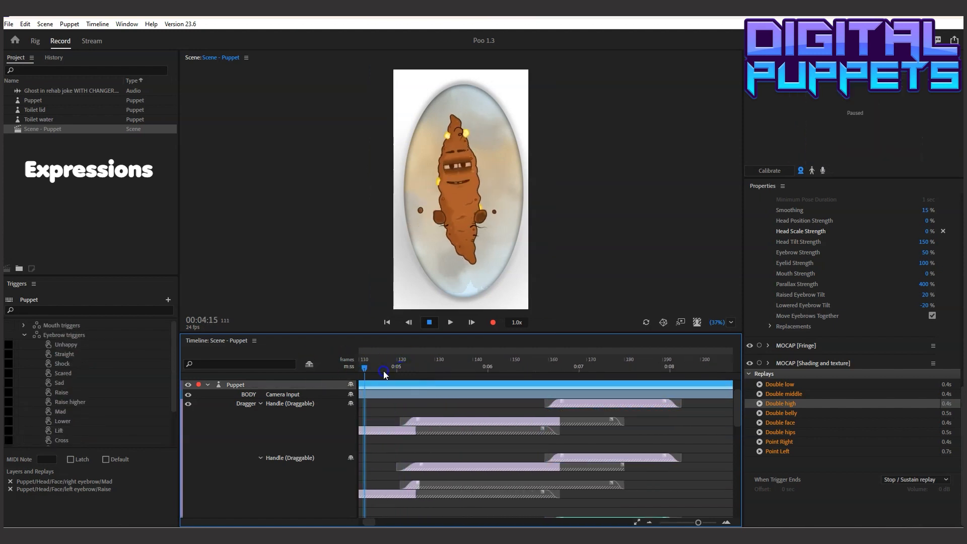
pyautogui.click(450, 322)
pyautogui.click(430, 322)
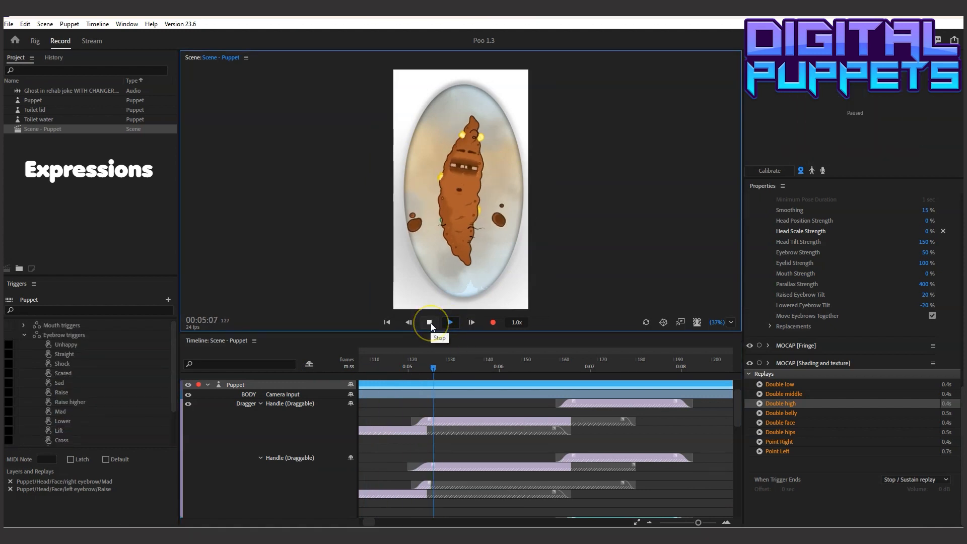
pyautogui.press('space')
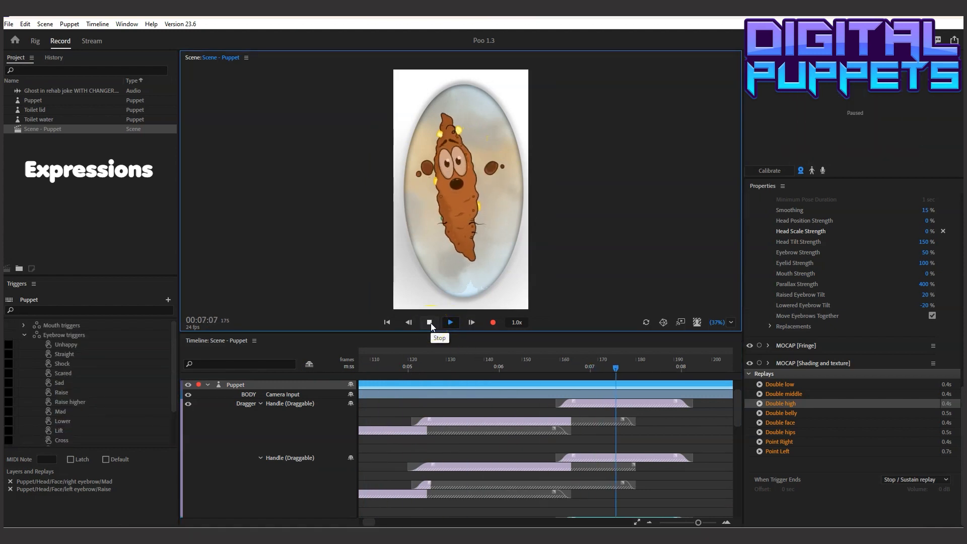
pyautogui.moveTo(394, 360)
pyautogui.mouseDown()
pyautogui.moveTo(448, 363)
pyautogui.moveTo(327, 362)
pyautogui.moveTo(409, 367)
pyautogui.moveTo(353, 366)
pyautogui.moveTo(387, 367)
pyautogui.mouseUp()
pyautogui.click(450, 322)
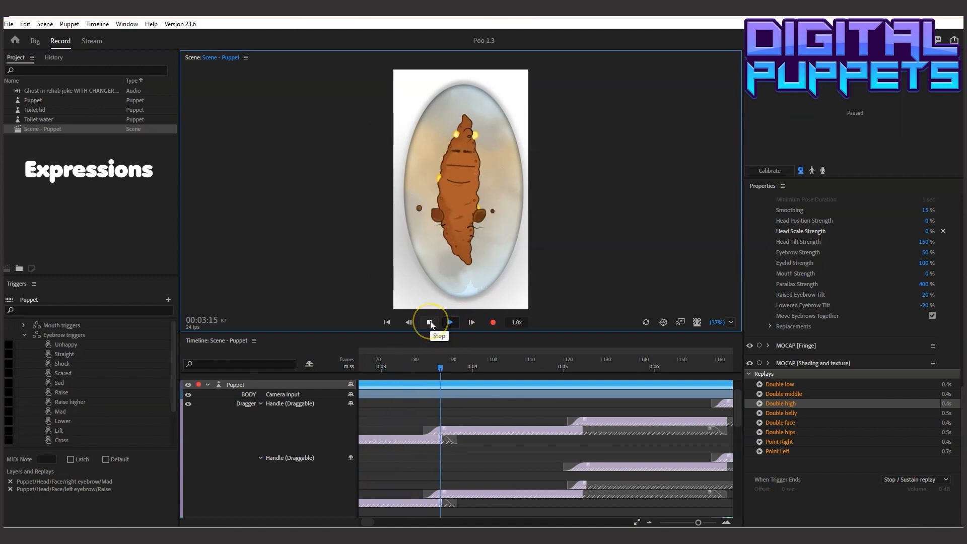
pyautogui.click(430, 323)
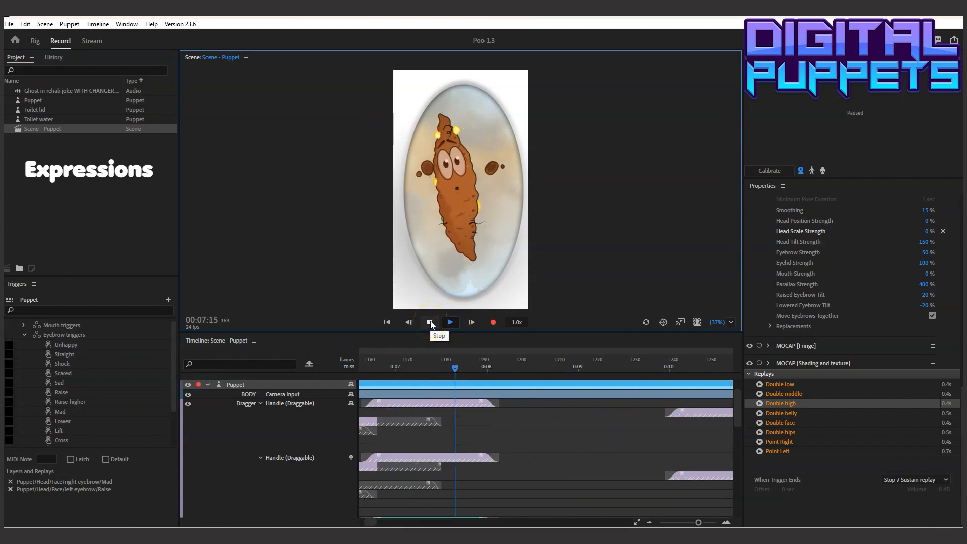
pyautogui.click(430, 322)
# Pull the start of Left Wrist take 18 back to about frame 194, and play back the section to 00:09:19
pyautogui.moveTo(427, 358); pyautogui.dragTo(500, 362)
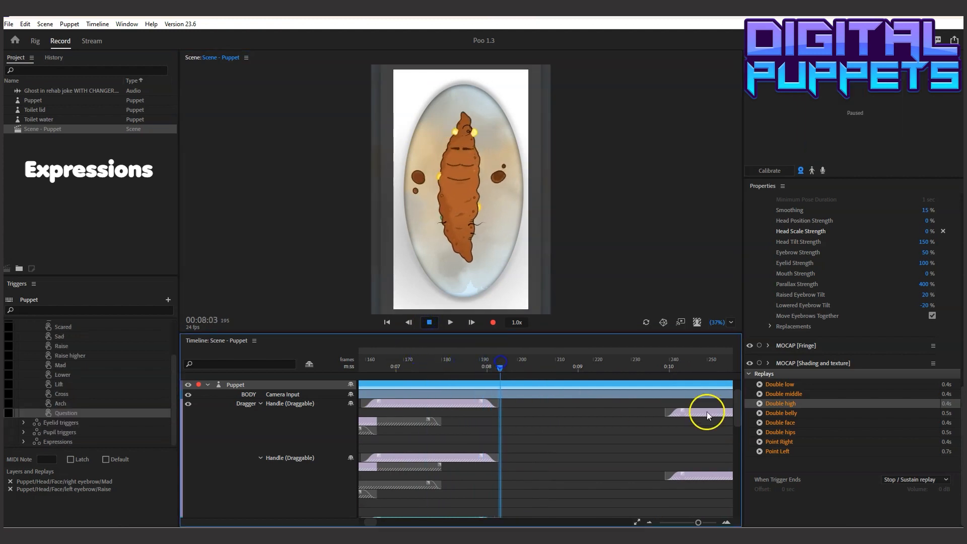
pyautogui.moveTo(739, 399); pyautogui.dragTo(739, 412)
pyautogui.click(563, 512)
pyautogui.moveTo(550, 512); pyautogui.dragTo(500, 512)
pyautogui.click(439, 366)
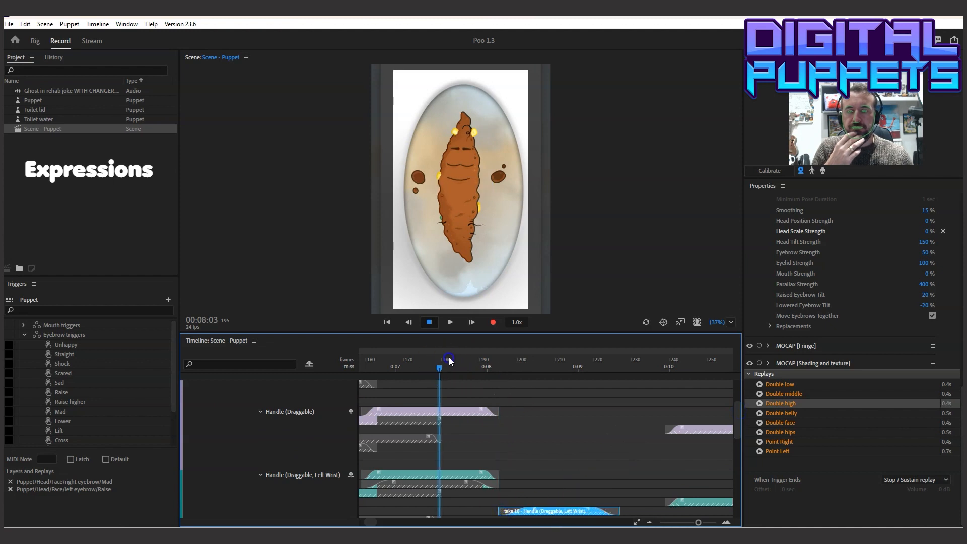
pyautogui.click(452, 324)
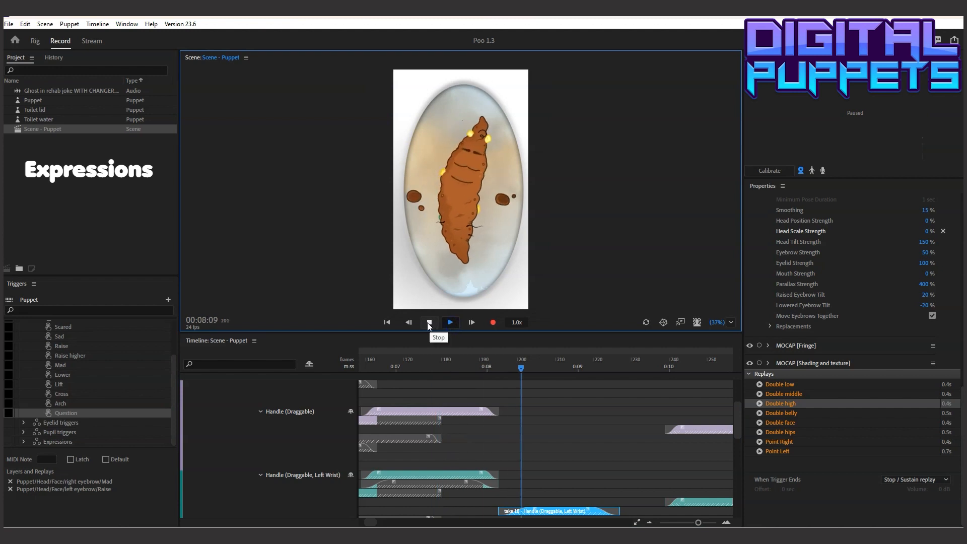
pyautogui.click(427, 322)
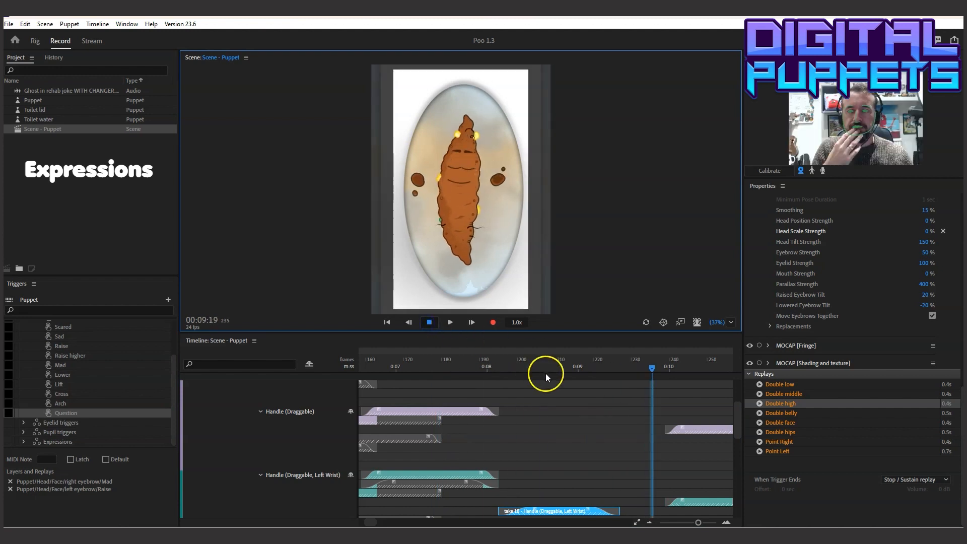
pyautogui.moveTo(579, 366); pyautogui.dragTo(452, 373)
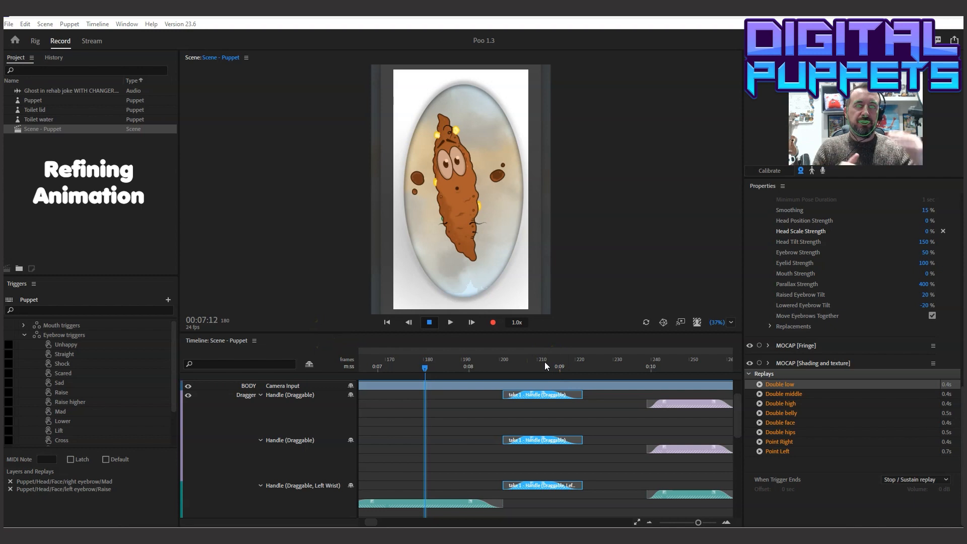
# Play the whole scene from 00:00:00 to 00:13:16 to review the hand poses
pyautogui.moveTo(421, 364); pyautogui.dragTo(532, 385)
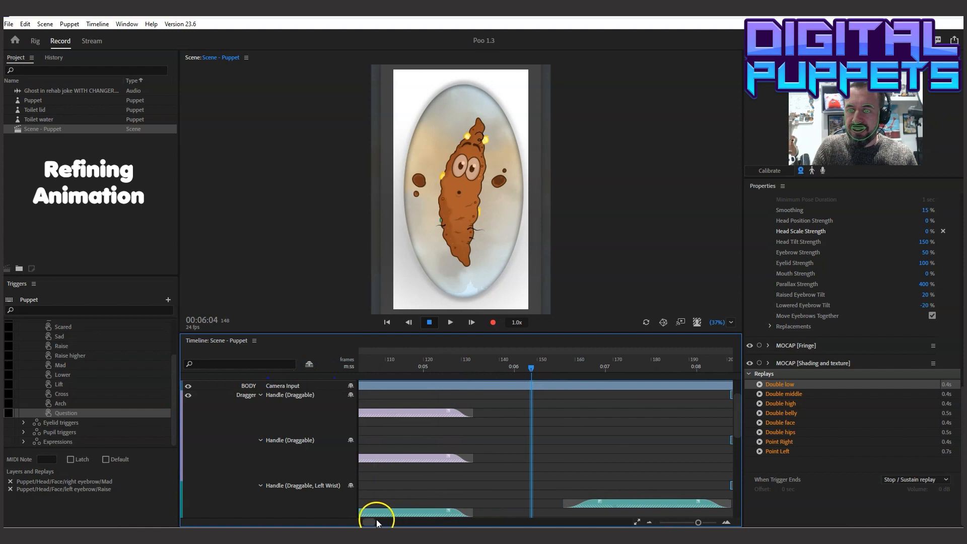
pyautogui.moveTo(378, 523); pyautogui.dragTo(346, 523)
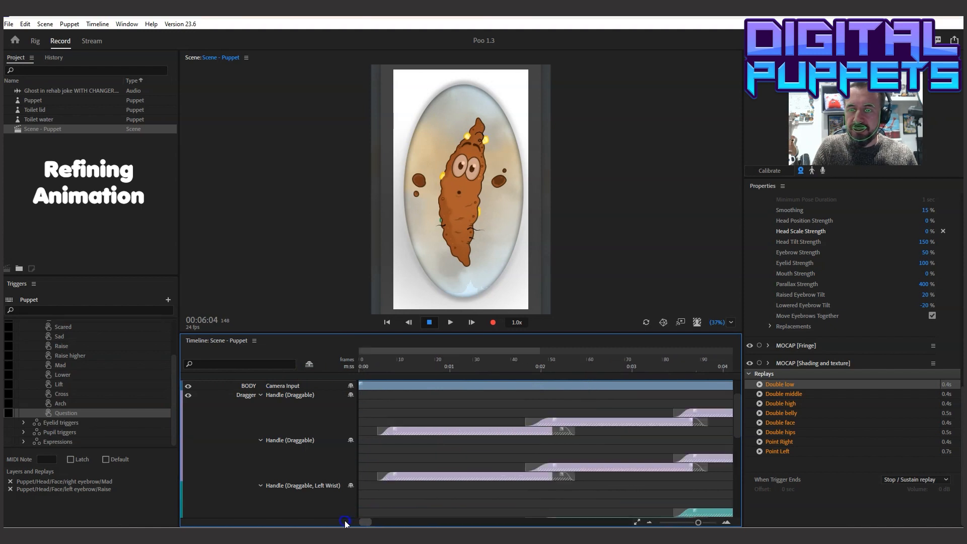
pyautogui.moveTo(375, 365); pyautogui.dragTo(348, 365)
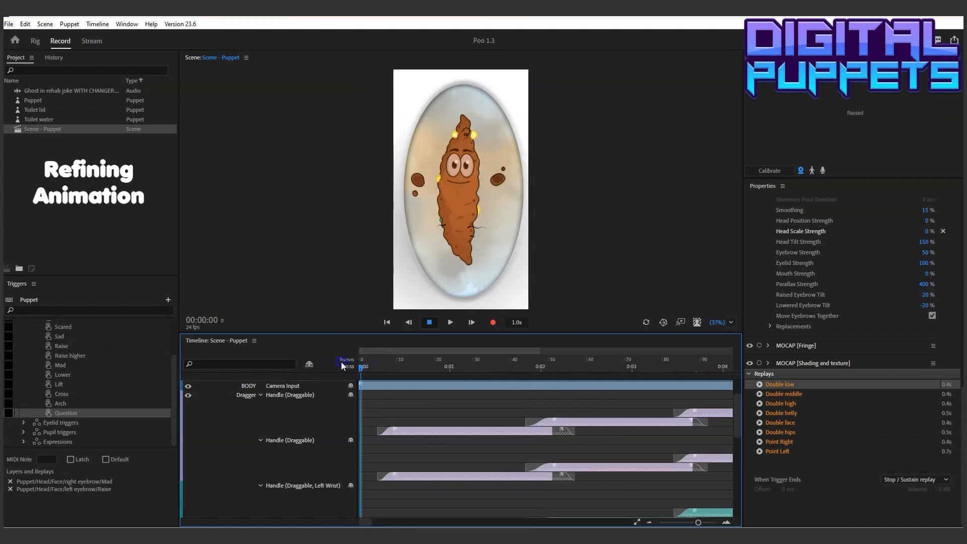
pyautogui.click(450, 317)
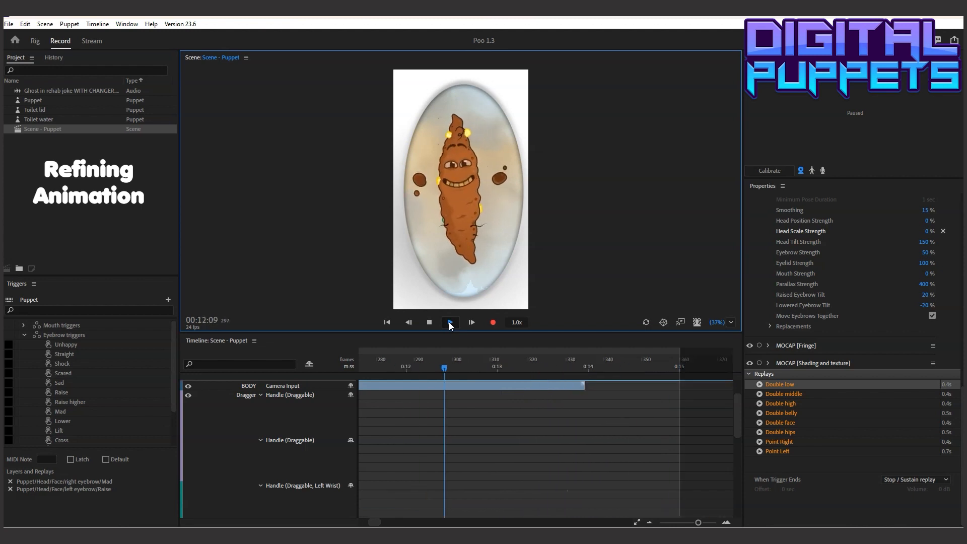
pyautogui.click(435, 324)
# Extend the end of the first hand-pose take to about frame 72, and play back the opening up to 00:02:12
pyautogui.moveTo(375, 521); pyautogui.dragTo(346, 524)
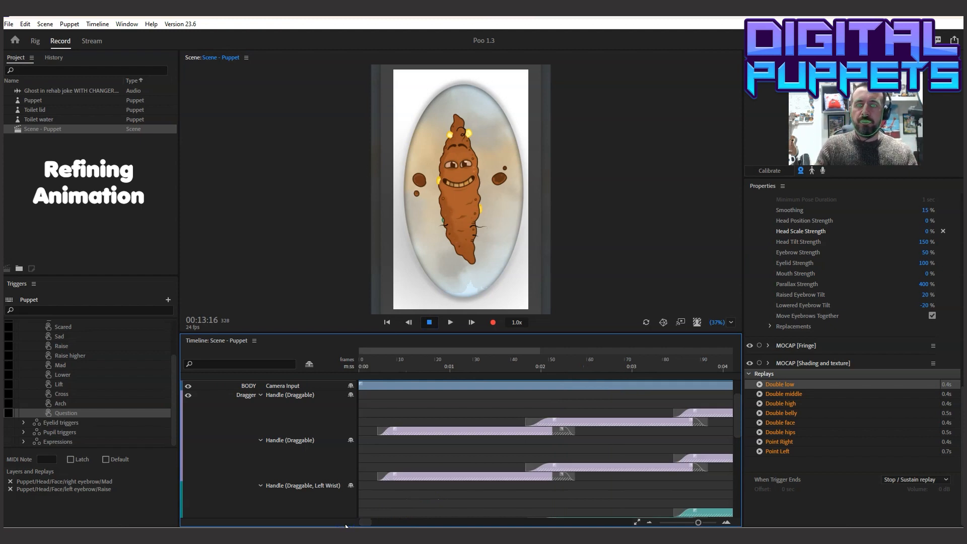
pyautogui.click(479, 429)
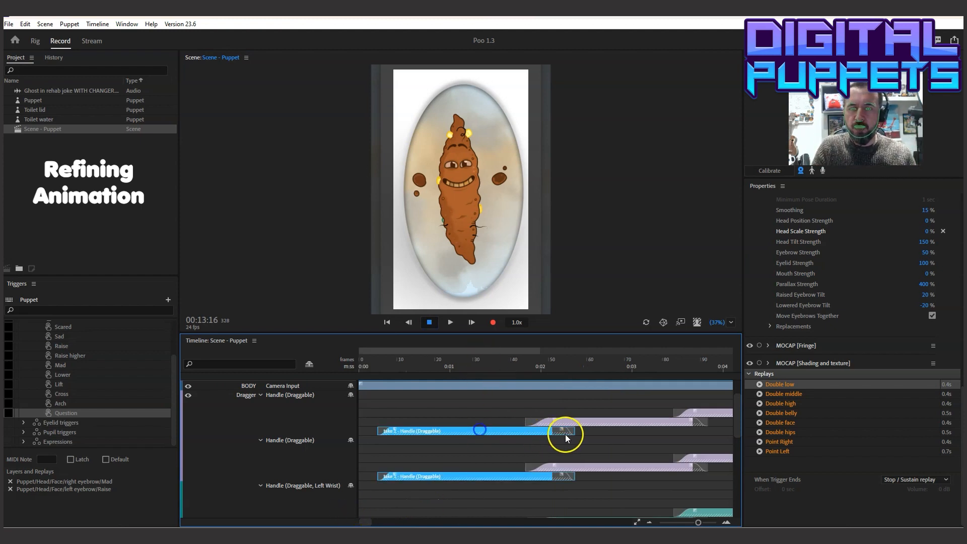
pyautogui.moveTo(605, 432); pyautogui.dragTo(635, 431)
pyautogui.click(368, 366)
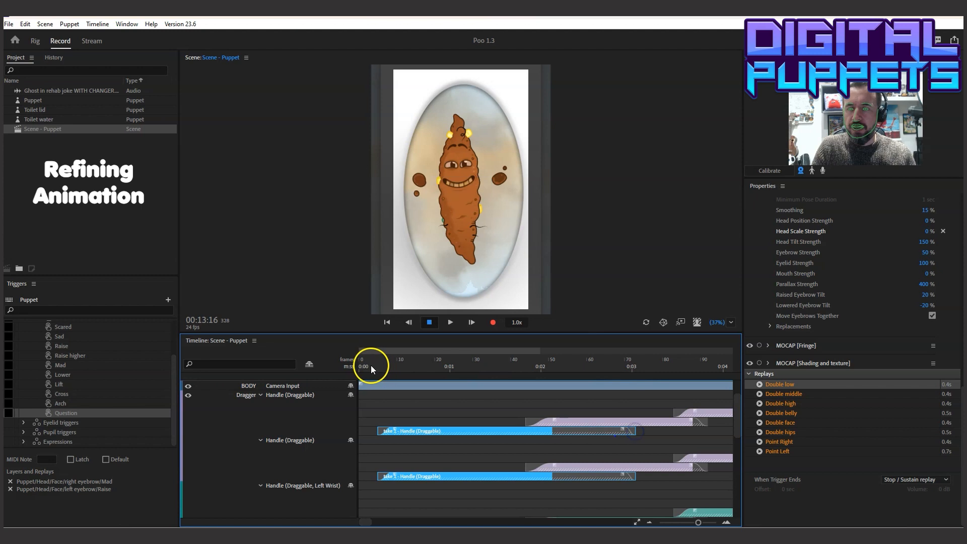
pyautogui.click(449, 322)
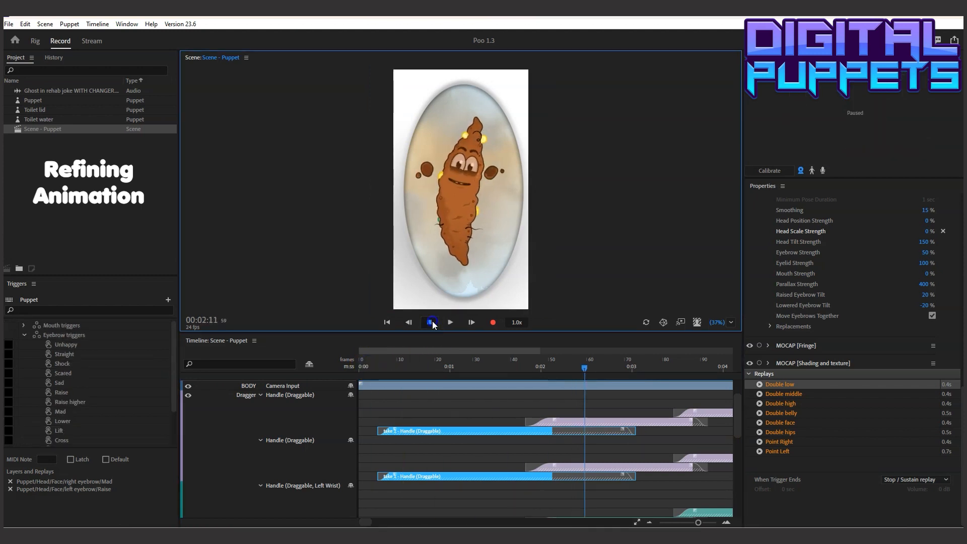
pyautogui.click(432, 321)
# Lengthen take 4's blend-in to about frame 55, and play back from 00:00:04 to 00:04:02
pyautogui.click(546, 421)
pyautogui.moveTo(546, 421); pyautogui.dragTo(570, 420)
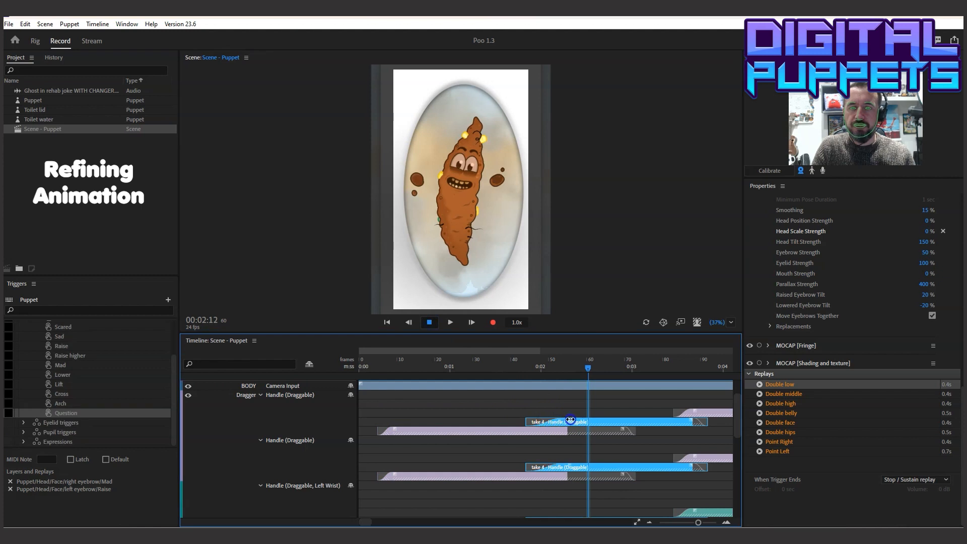
pyautogui.click(376, 361)
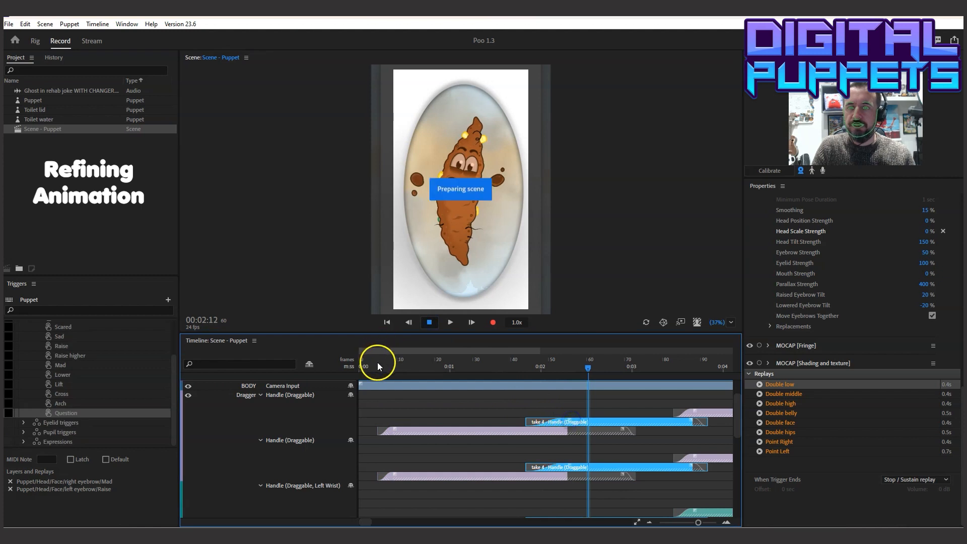
pyautogui.click(406, 428)
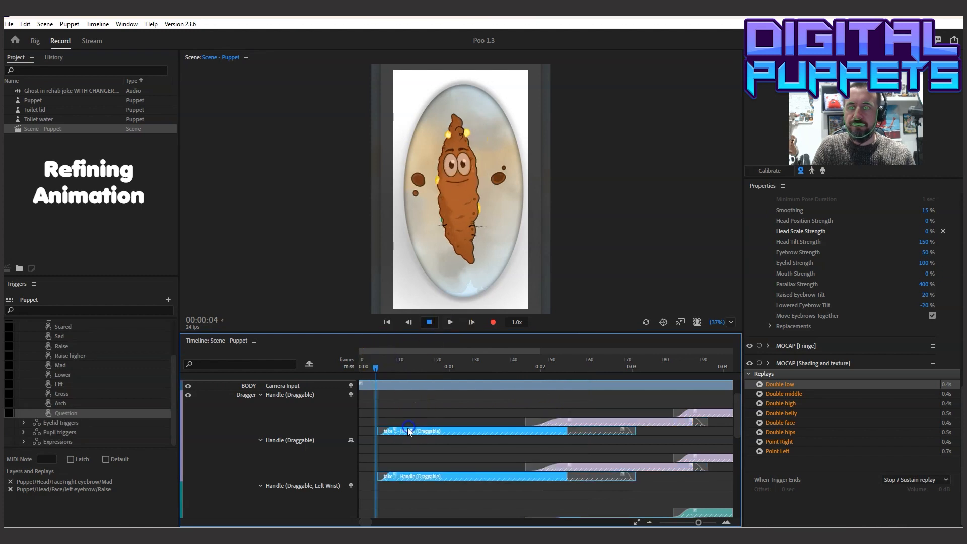
pyautogui.click(451, 330)
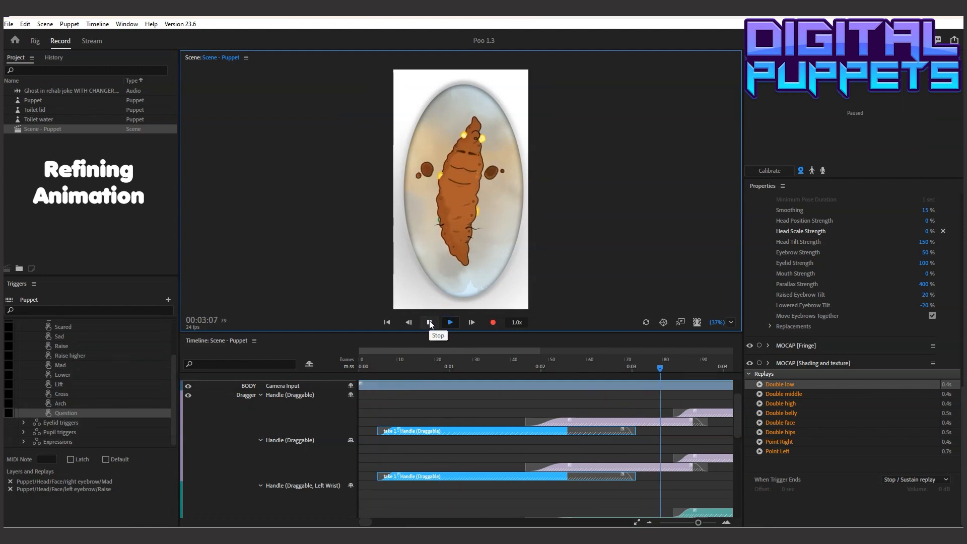
# Extend the end of take 4 to about frame 109, and lengthen take 7's blend-in to about frame 93
pyautogui.click(702, 424)
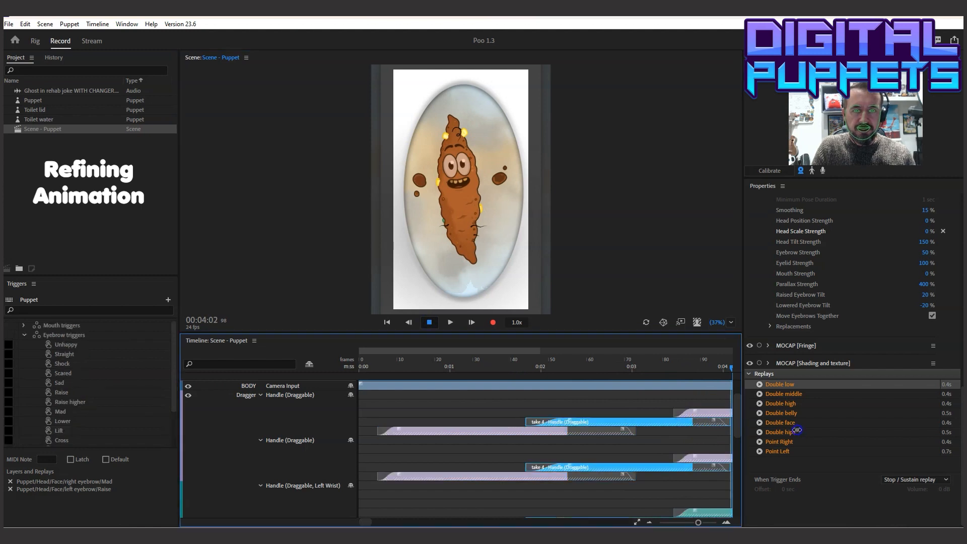
pyautogui.moveTo(797, 430); pyautogui.dragTo(693, 430)
pyautogui.click(602, 413)
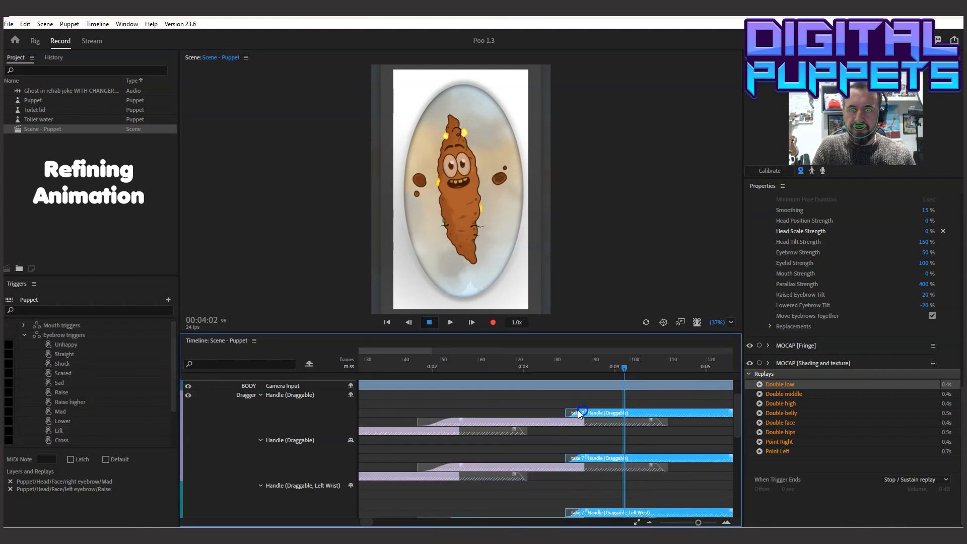
# Play back from about frame 37 to 00:12:06, and replay the scene from the start past 00:13:00 to check the smoother hand transitions
pyautogui.click(395, 358)
pyautogui.click(430, 322)
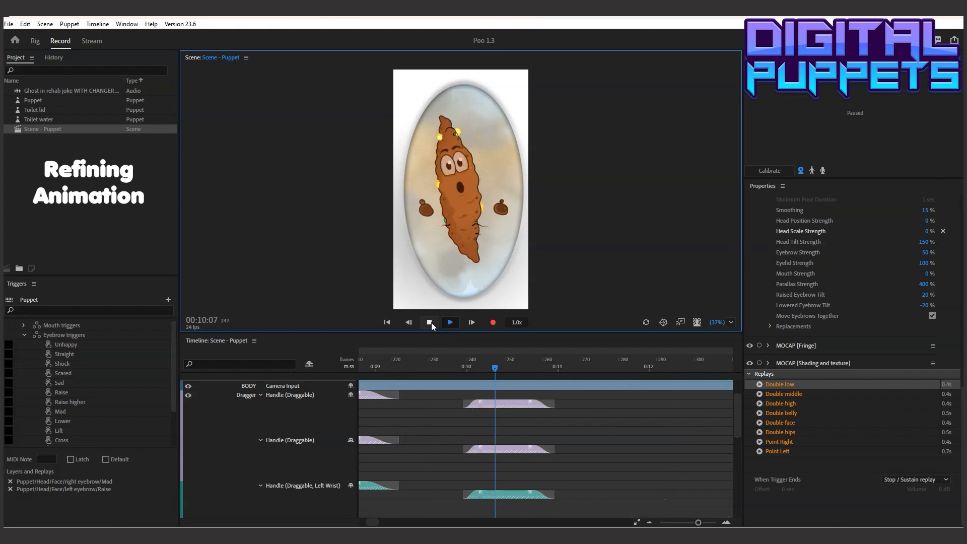
pyautogui.click(430, 322)
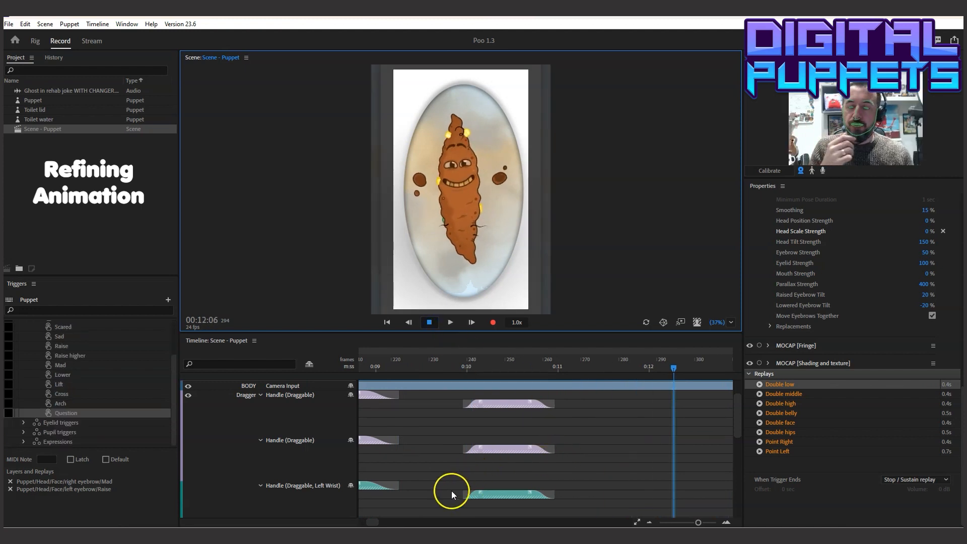
pyautogui.moveTo(373, 520); pyautogui.dragTo(355, 519)
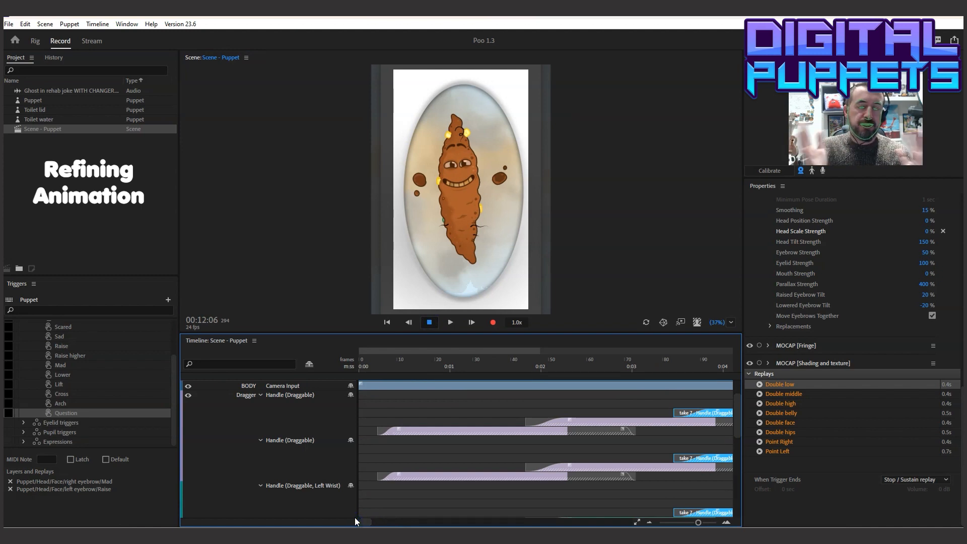
pyautogui.click(361, 363)
pyautogui.click(450, 323)
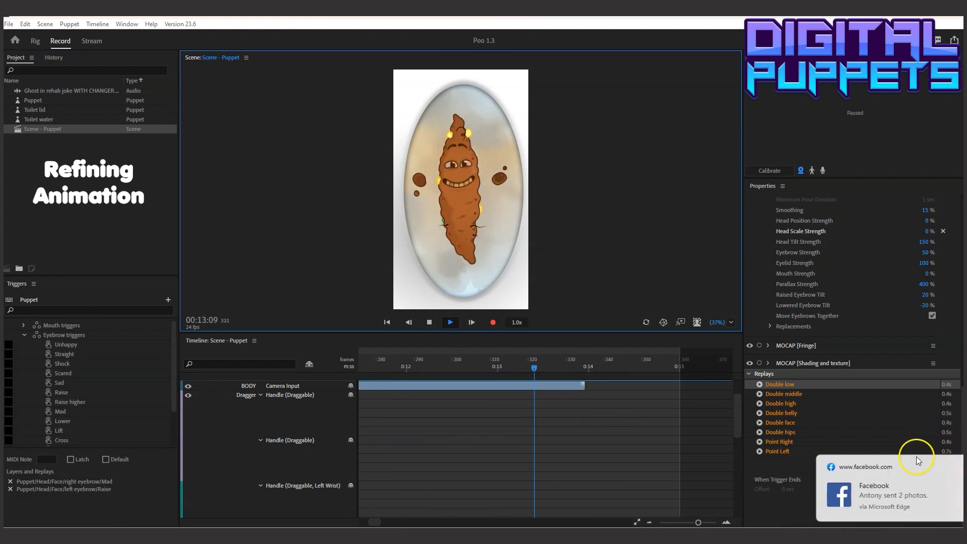
# Stop the running playback, and replay the scene from the start to about 00:12:21
pyautogui.click(429, 322)
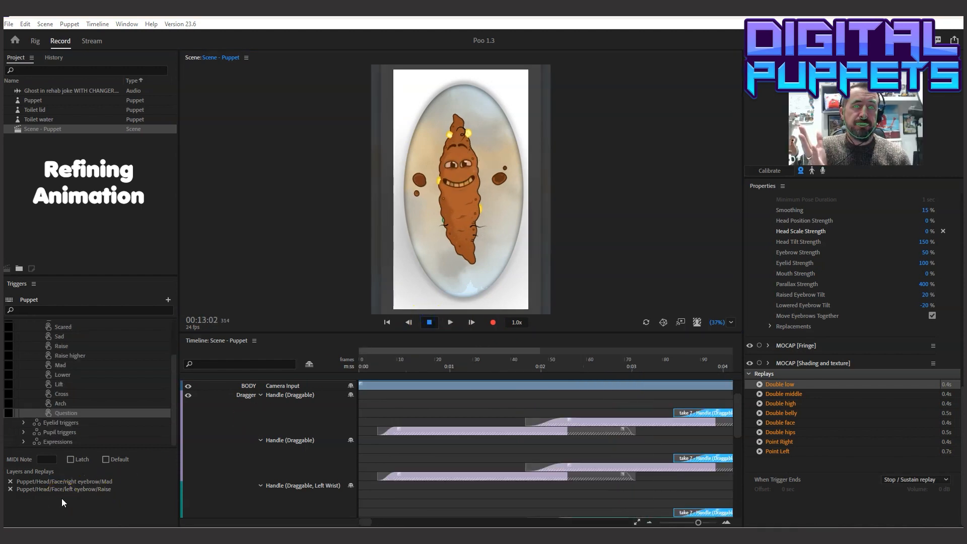
pyautogui.click(360, 366)
pyautogui.click(492, 322)
pyautogui.click(448, 322)
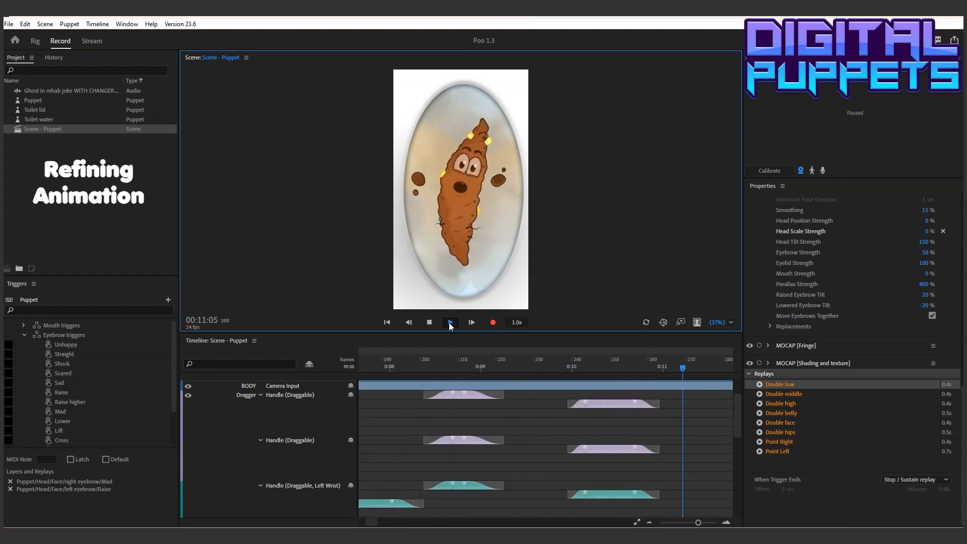
pyautogui.click(429, 322)
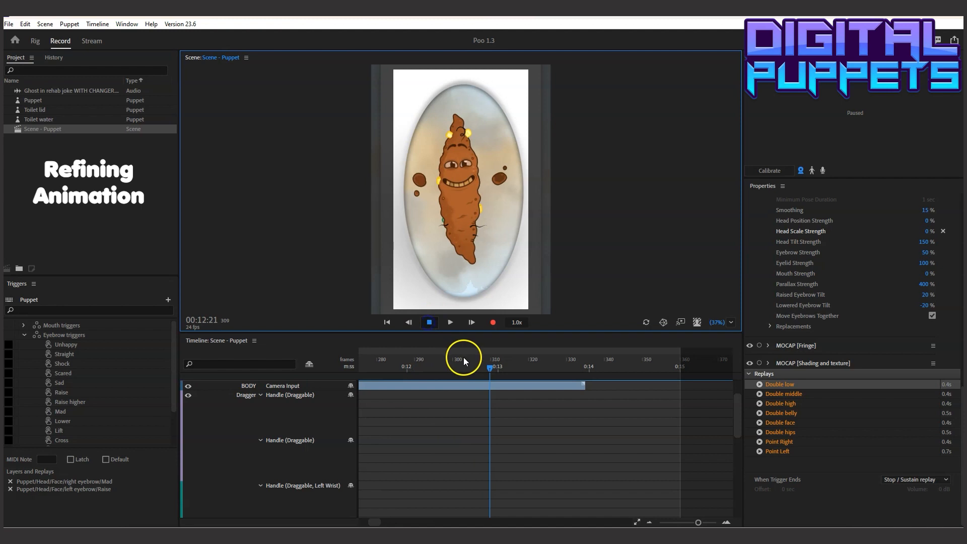
# Scrub through the opening from the start to 00:03:07, and continue to 00:06:21 to inspect the hand movement
pyautogui.moveTo(371, 520); pyautogui.dragTo(347, 521)
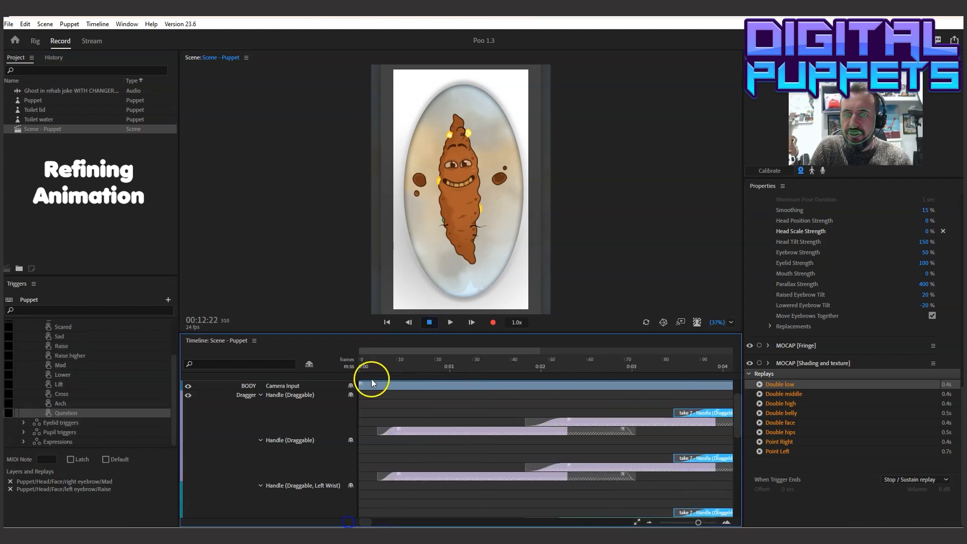
pyautogui.moveTo(375, 366); pyautogui.dragTo(500, 381)
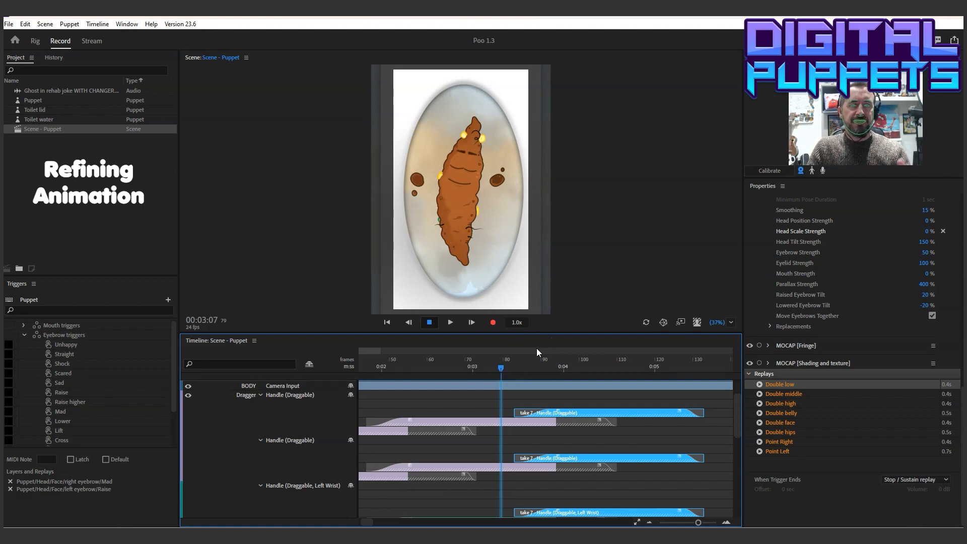
pyautogui.click(514, 370)
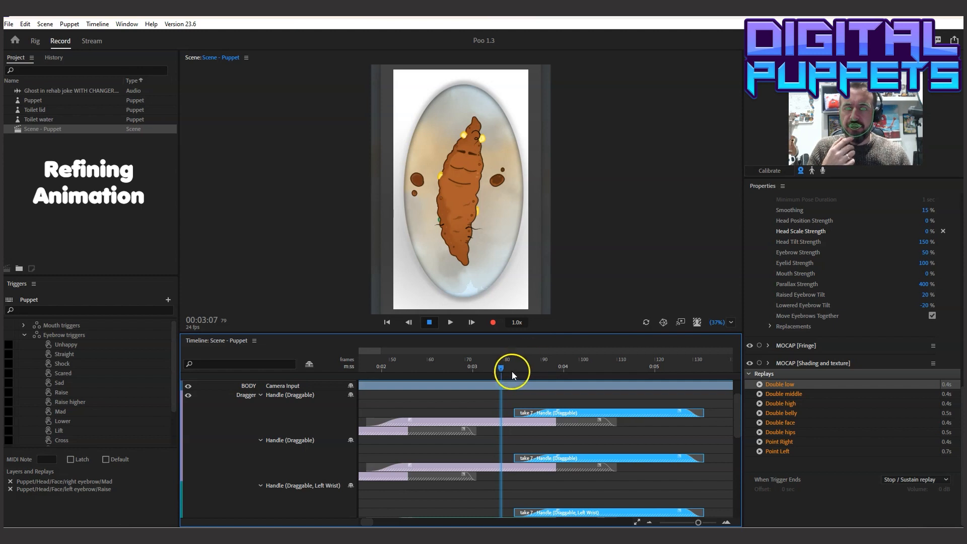
pyautogui.moveTo(501, 367); pyautogui.dragTo(391, 369)
# Collapse the four Dragger handle tracks under the Puppet, and dismiss the two message notifications
pyautogui.moveTo(736, 401); pyautogui.dragTo(738, 386)
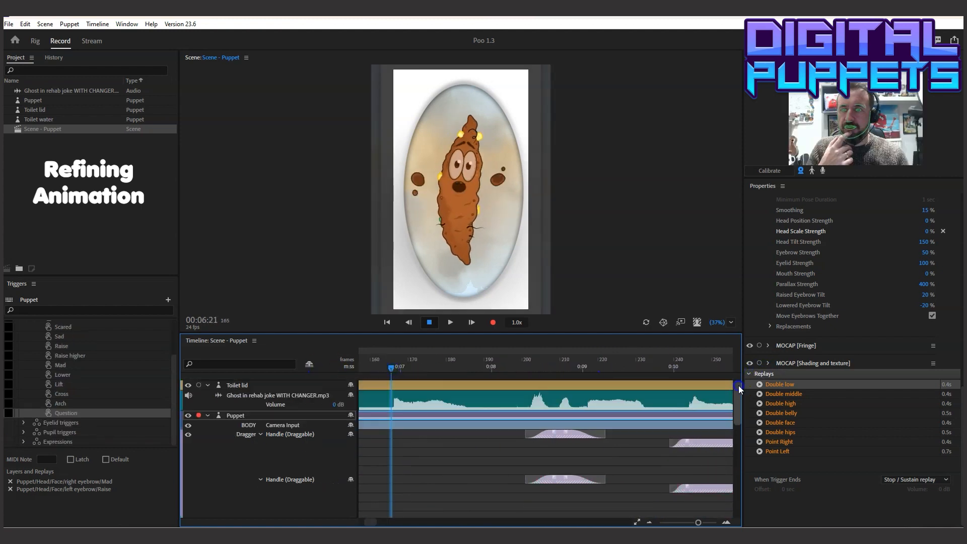
pyautogui.click(260, 434)
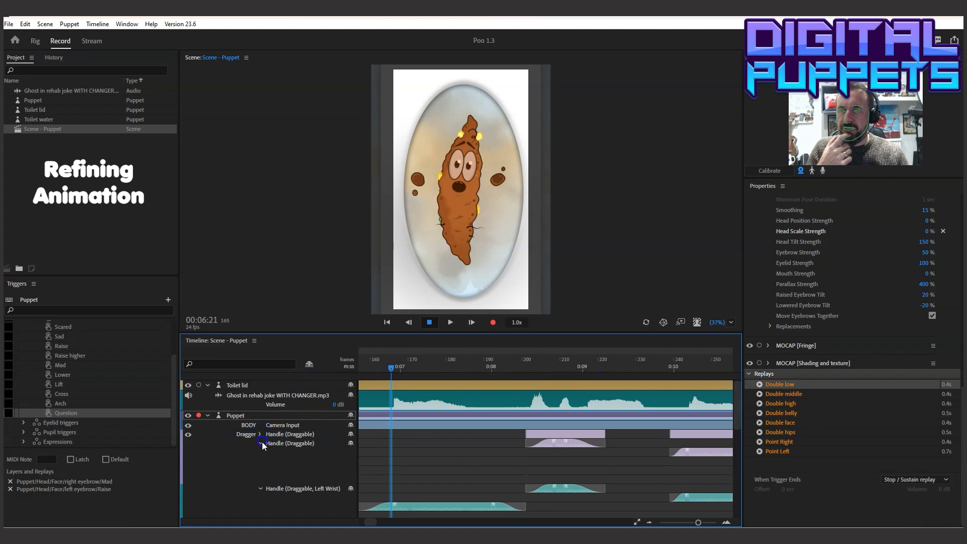
pyautogui.click(260, 452)
pyautogui.click(259, 460)
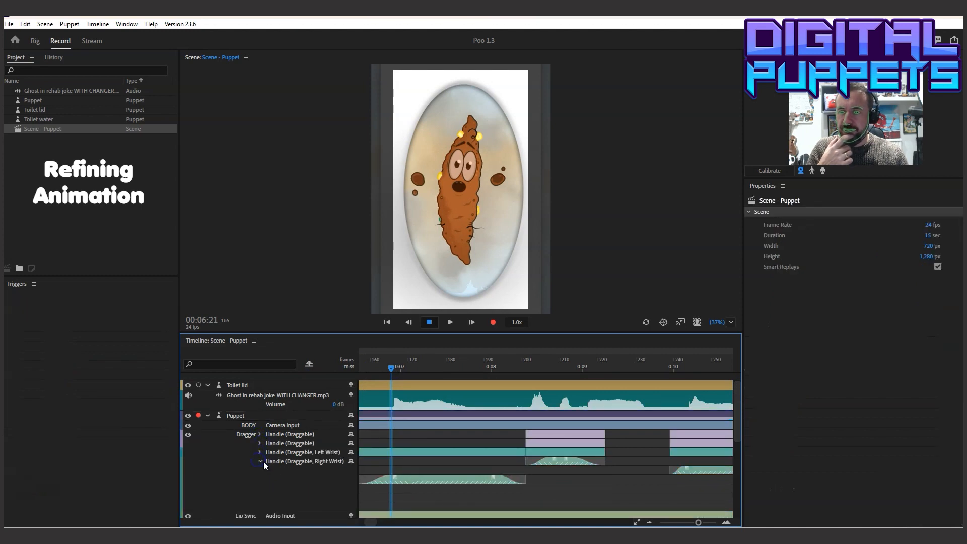
pyautogui.click(260, 461)
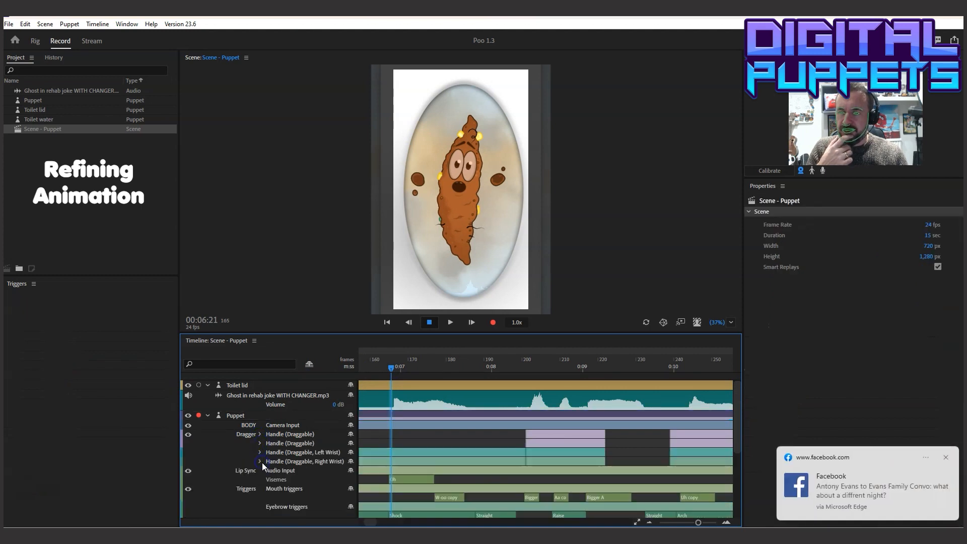
pyautogui.click(943, 457)
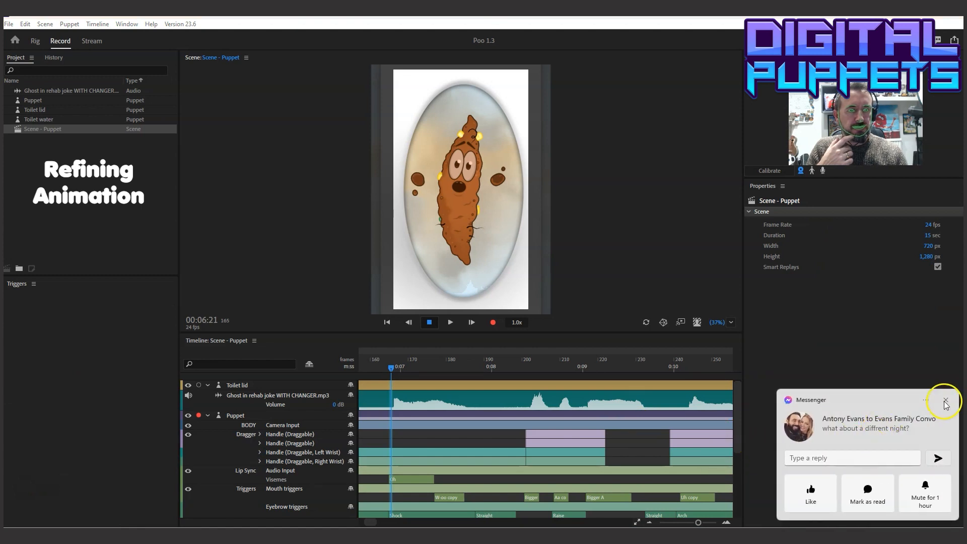
pyautogui.click(945, 402)
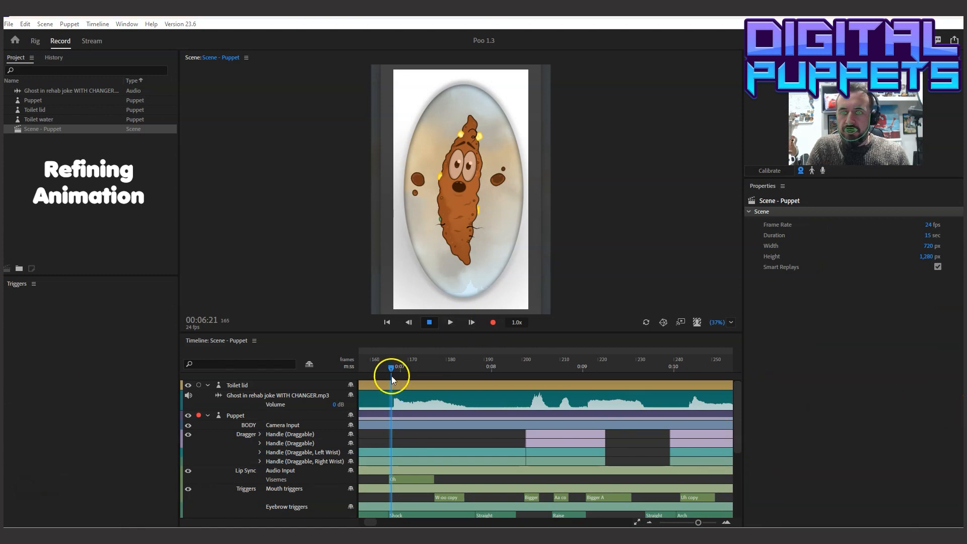
# Scrub to 00:08:00, and extend the starts of the Raise eyebrow and Joy eyelid triggers back to about frame 198
pyautogui.moveTo(391, 369); pyautogui.dragTo(494, 385)
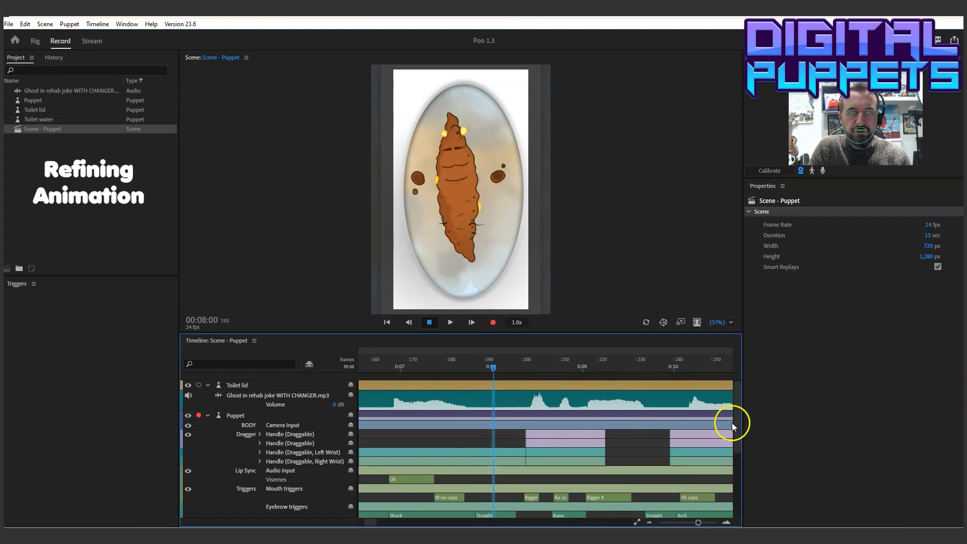
pyautogui.moveTo(739, 407); pyautogui.dragTo(738, 422)
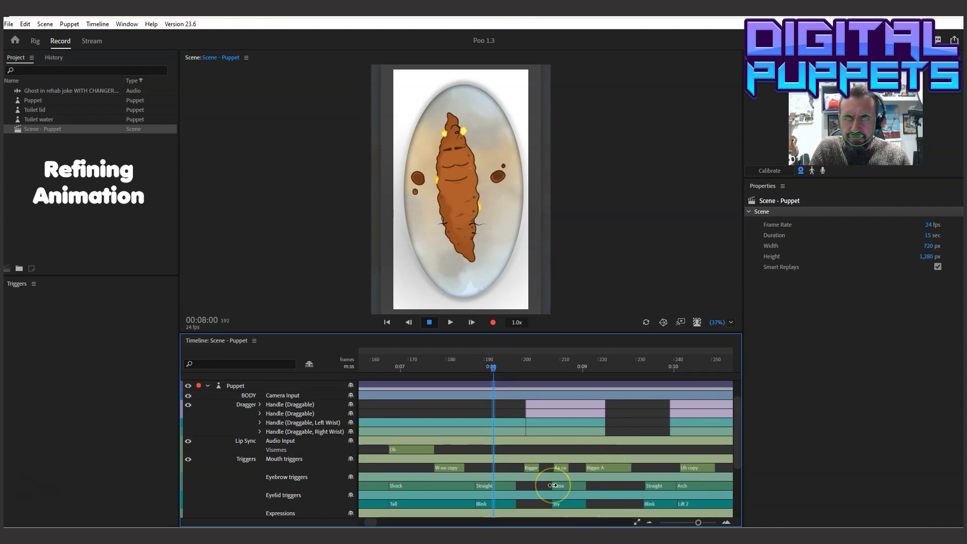
pyautogui.moveTo(553, 485); pyautogui.dragTo(530, 485)
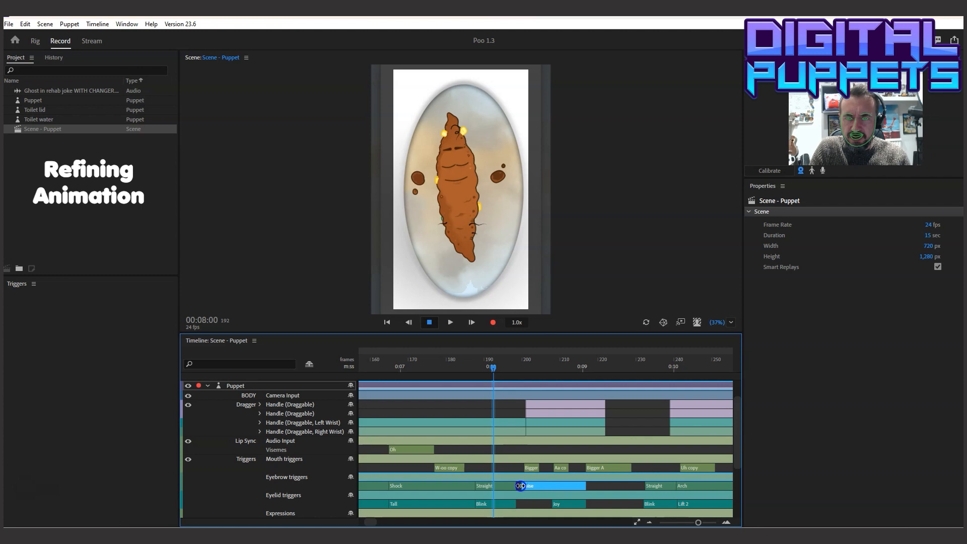
pyautogui.moveTo(551, 503); pyautogui.dragTo(526, 507)
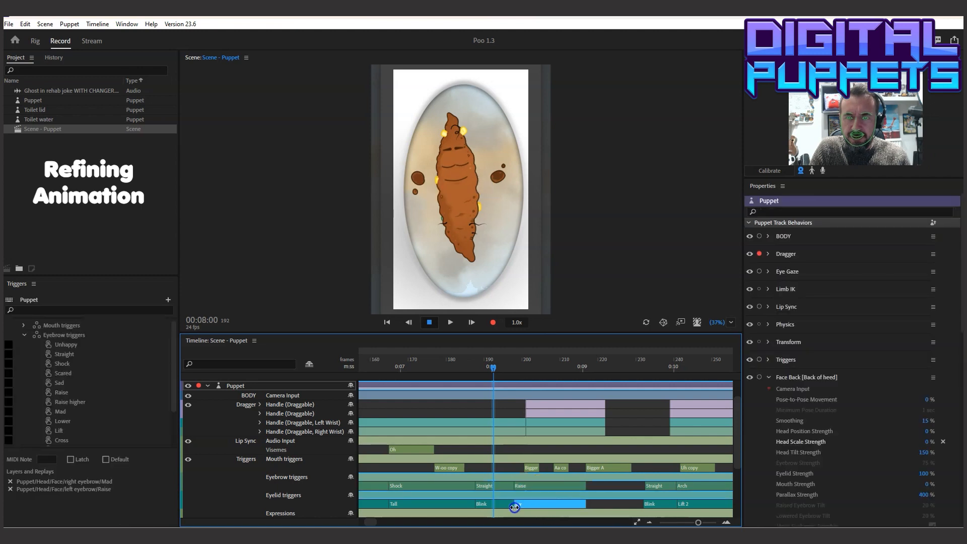
# Extend the ends of Raise and Joy to about frame 228, and start the following Straight and Blink triggers there
pyautogui.moveTo(585, 486); pyautogui.dragTo(609, 484)
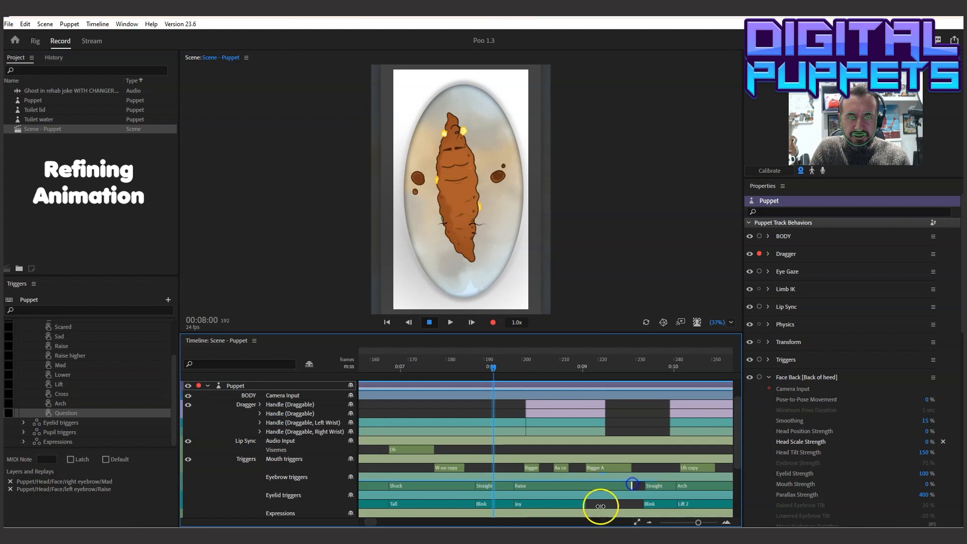
pyautogui.moveTo(585, 504); pyautogui.dragTo(621, 503)
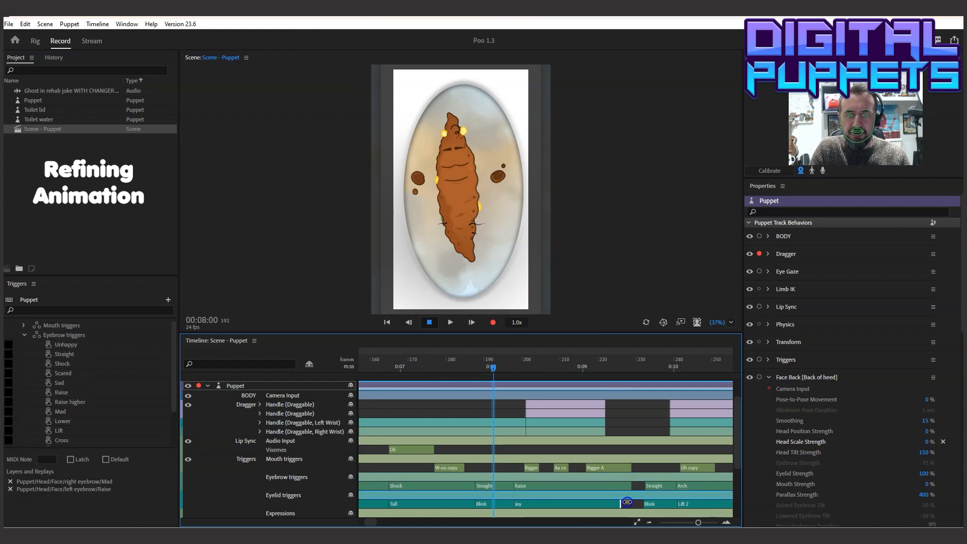
pyautogui.click(638, 505)
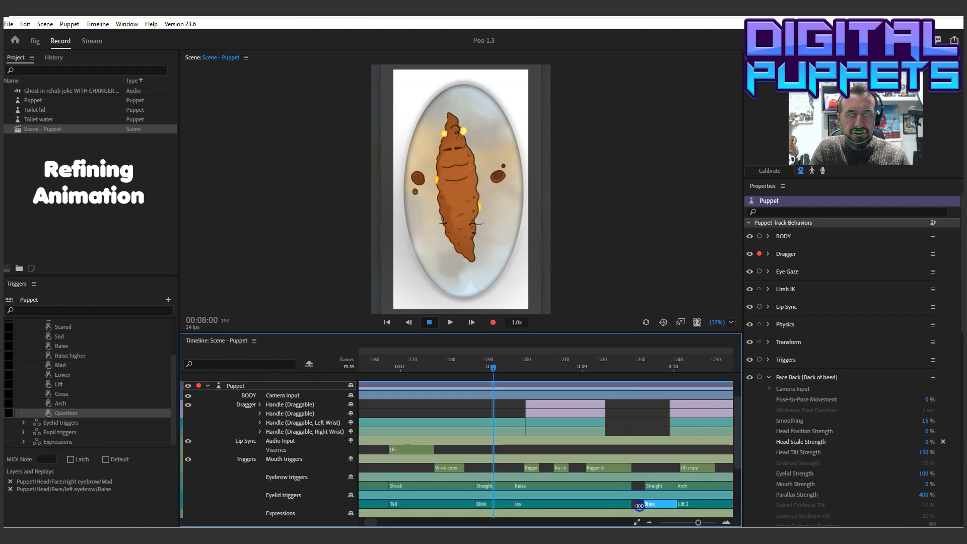
pyautogui.moveTo(644, 485); pyautogui.dragTo(629, 485)
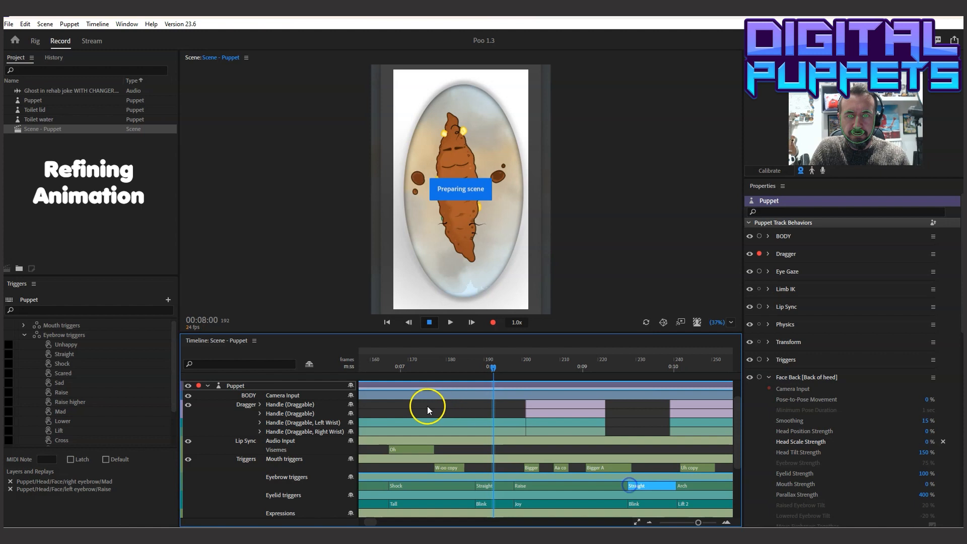
# Play back from about frame 163 to 00:09:17 to check the Raise and Joy timing
pyautogui.click(383, 360)
pyautogui.click(450, 325)
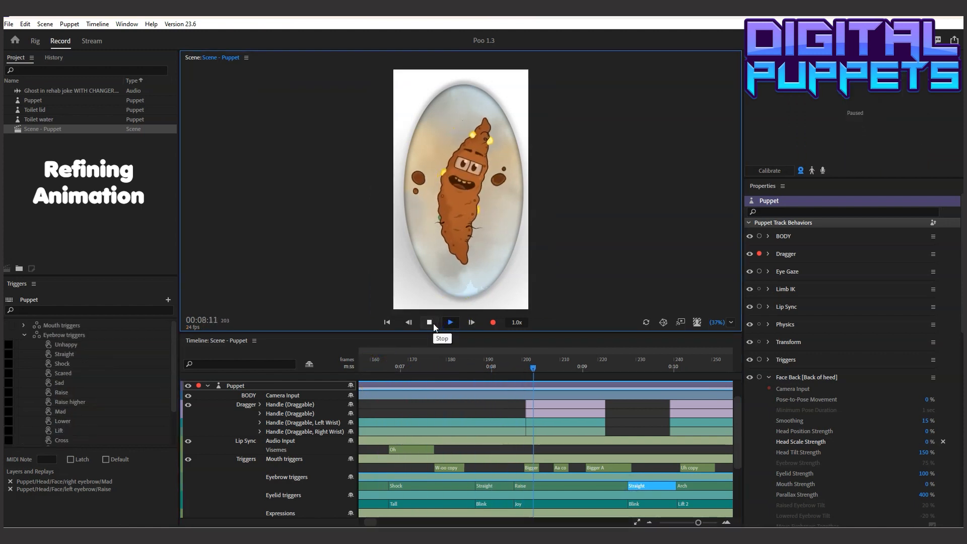
pyautogui.click(433, 323)
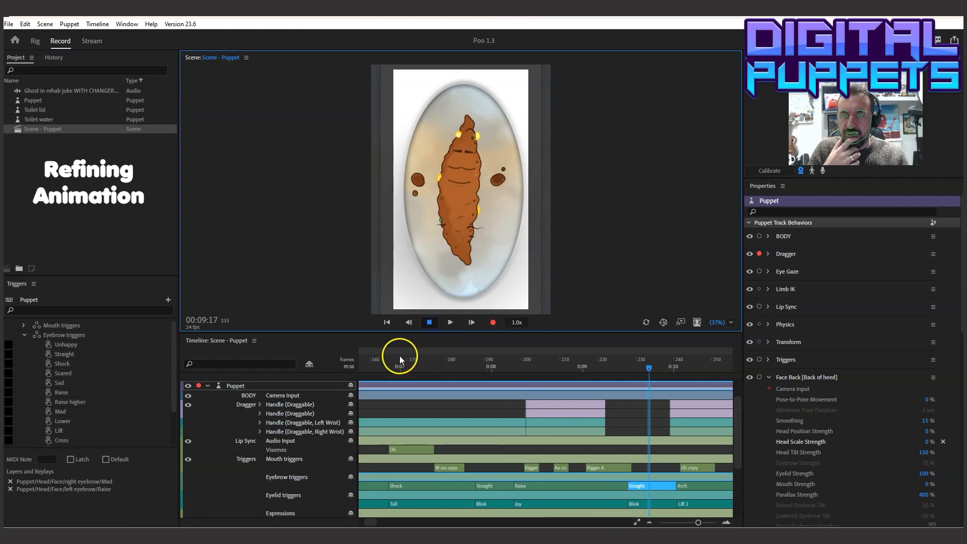
# Scrub to 00:07:20, and extend the starts of Joy and Raise back to frame 188, replacing the preceding Blink and Straight triggers
pyautogui.moveTo(388, 371); pyautogui.dragTo(476, 379)
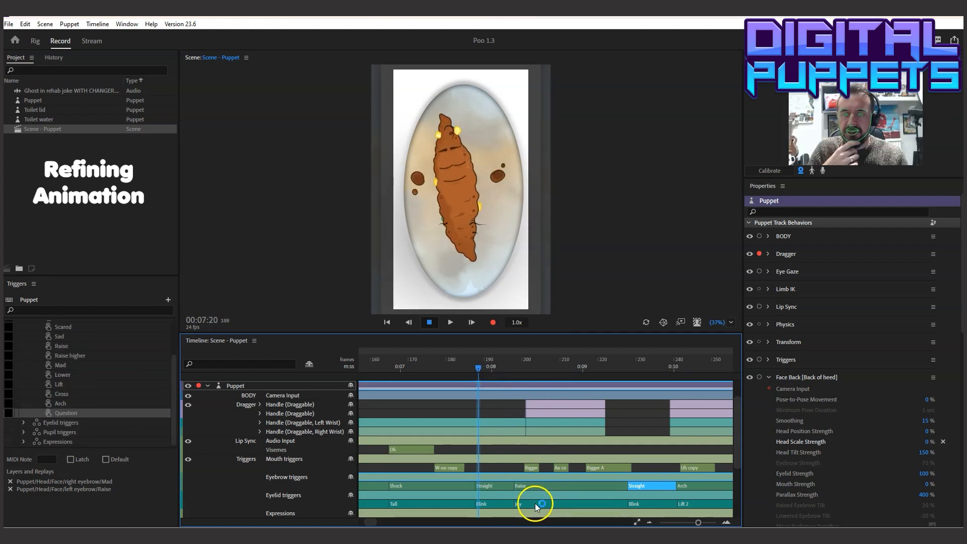
pyautogui.click(950, 448)
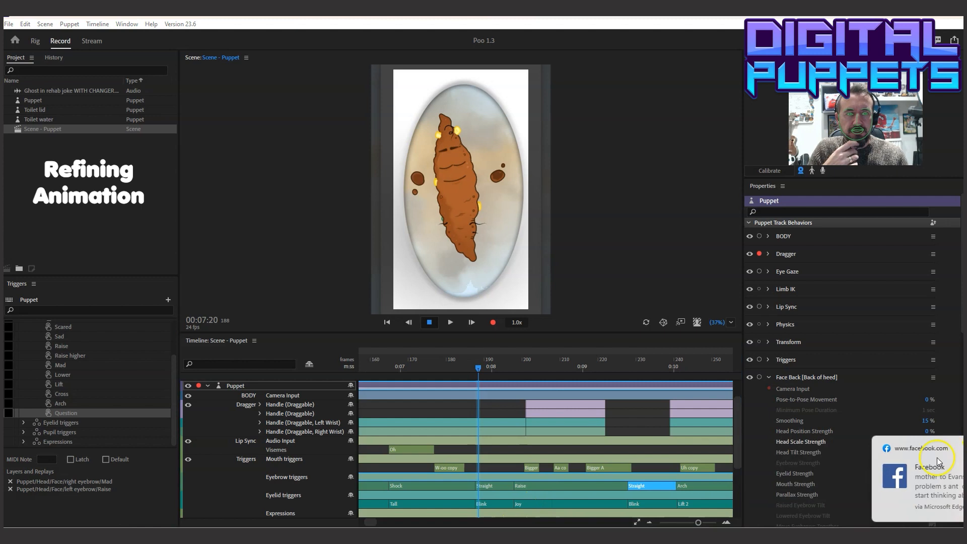
pyautogui.moveTo(512, 502); pyautogui.dragTo(481, 485)
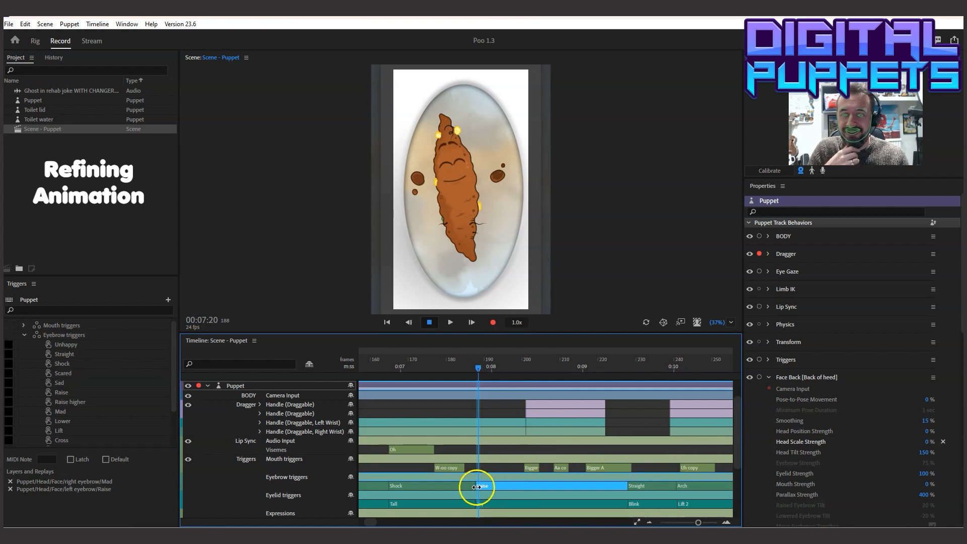
pyautogui.moveTo(699, 524); pyautogui.dragTo(713, 522)
pyautogui.click(461, 484)
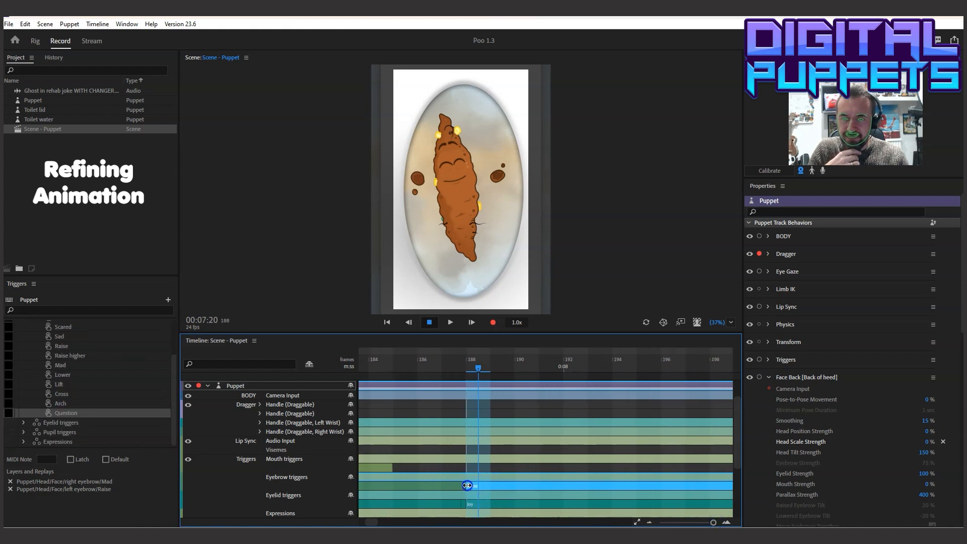
pyautogui.click(460, 503)
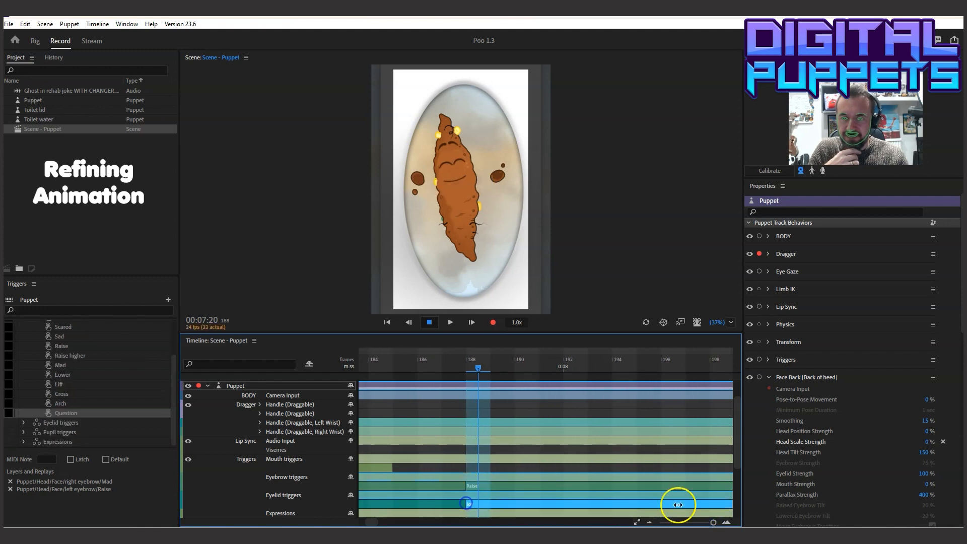
pyautogui.moveTo(714, 522); pyautogui.dragTo(698, 524)
# Play back from about frame 150 to 00:10:19 to check the earlier smiling expression
pyautogui.click(420, 364)
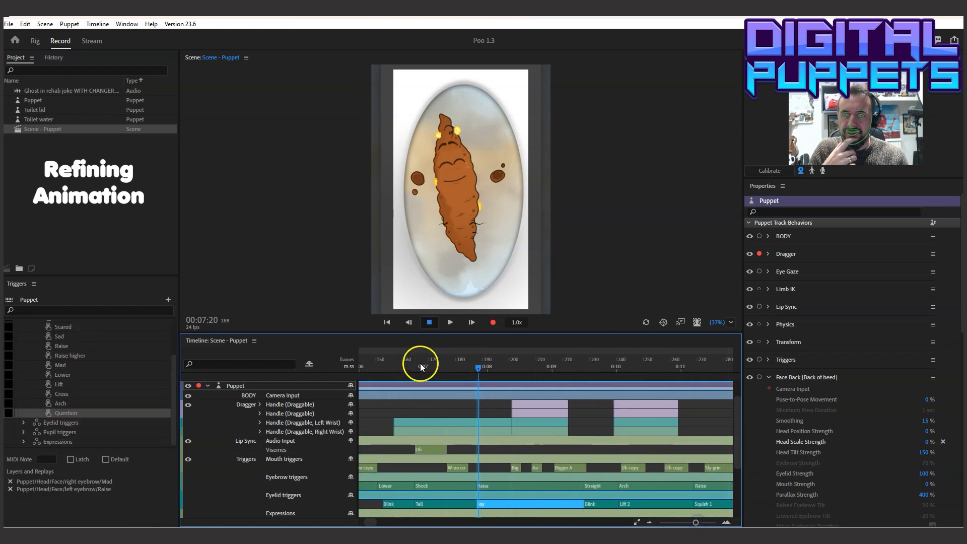
pyautogui.click(377, 370)
pyautogui.click(453, 321)
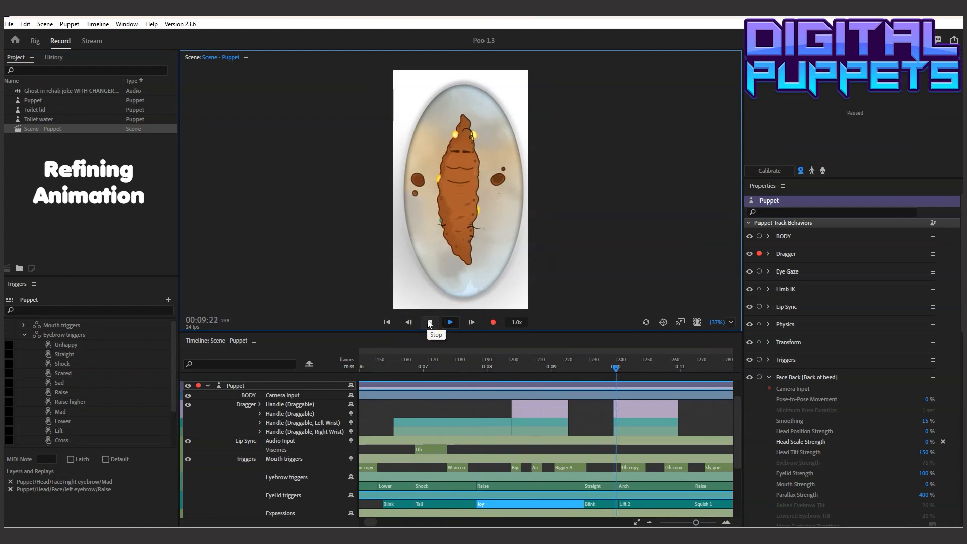
pyautogui.click(429, 322)
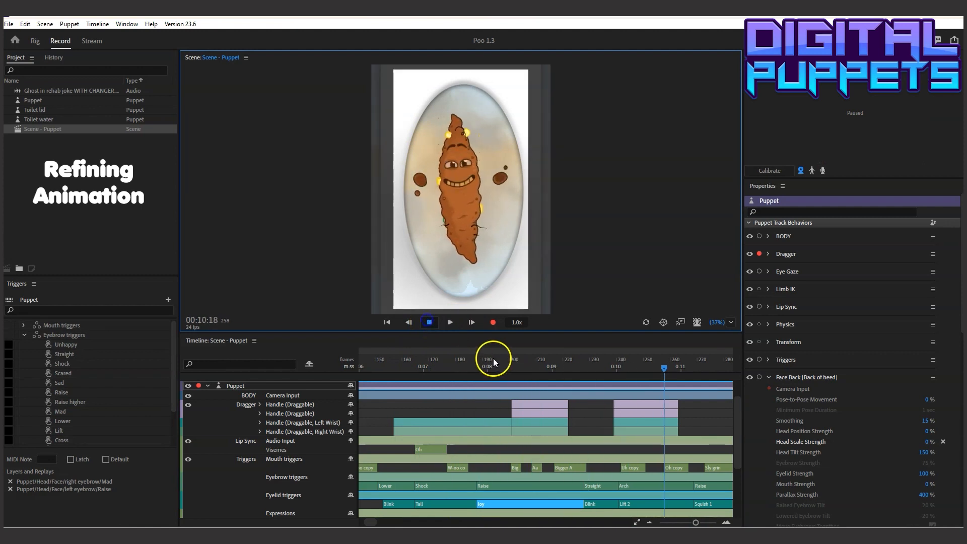
# Delete the Blink eyelid trigger before Lift 2 and the Straight eyebrow trigger before Arch
pyautogui.rightClick(595, 503)
pyautogui.click(617, 496)
pyautogui.rightClick(597, 487)
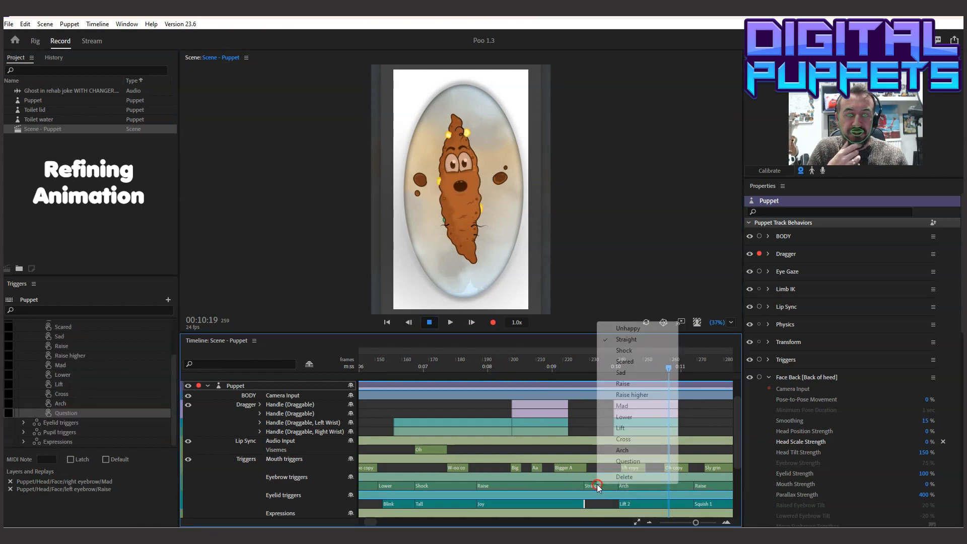
pyautogui.click(625, 476)
# Extend the ends of Raise and Joy to about frame 235, and start Lift 2 and Arch at that same frame
pyautogui.click(620, 488)
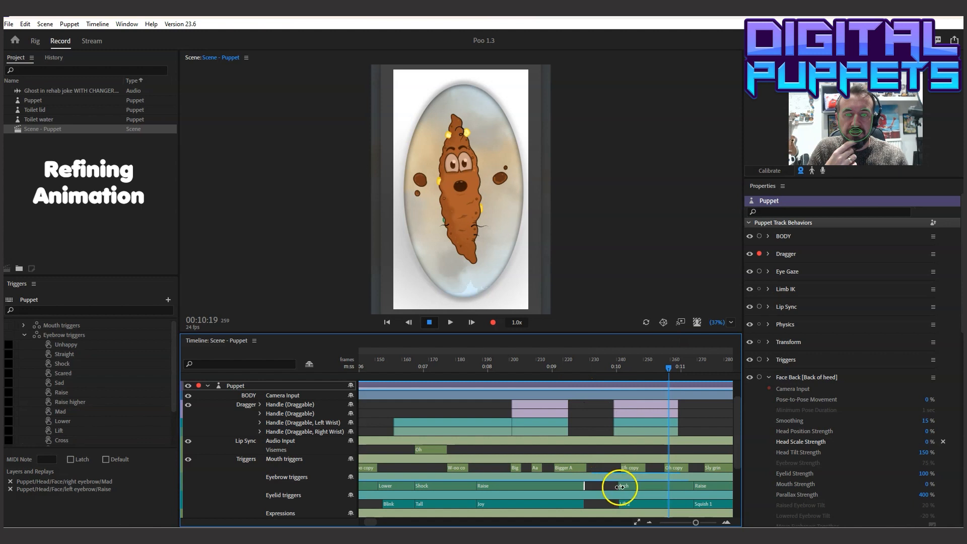
pyautogui.click(583, 505)
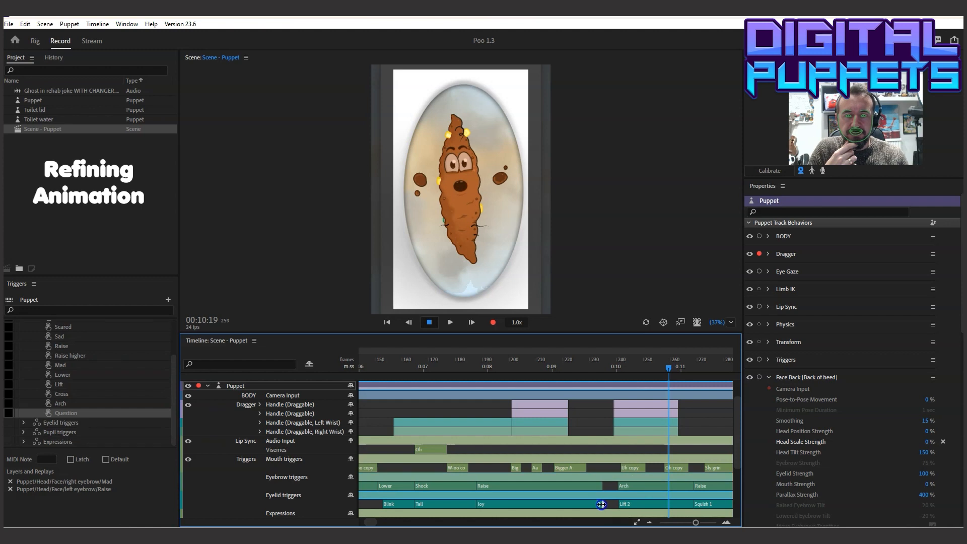
pyautogui.moveTo(619, 505); pyautogui.dragTo(609, 505)
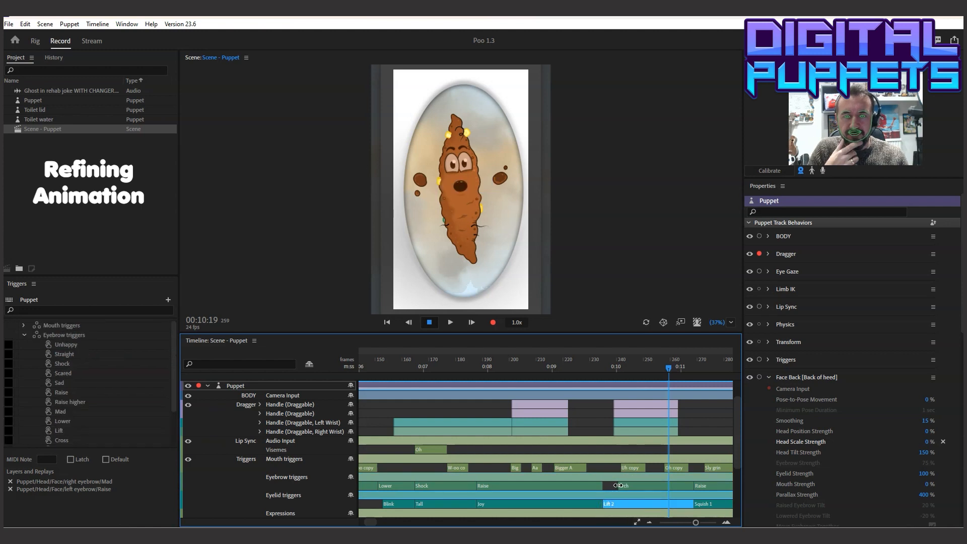
pyautogui.moveTo(618, 485); pyautogui.dragTo(608, 485)
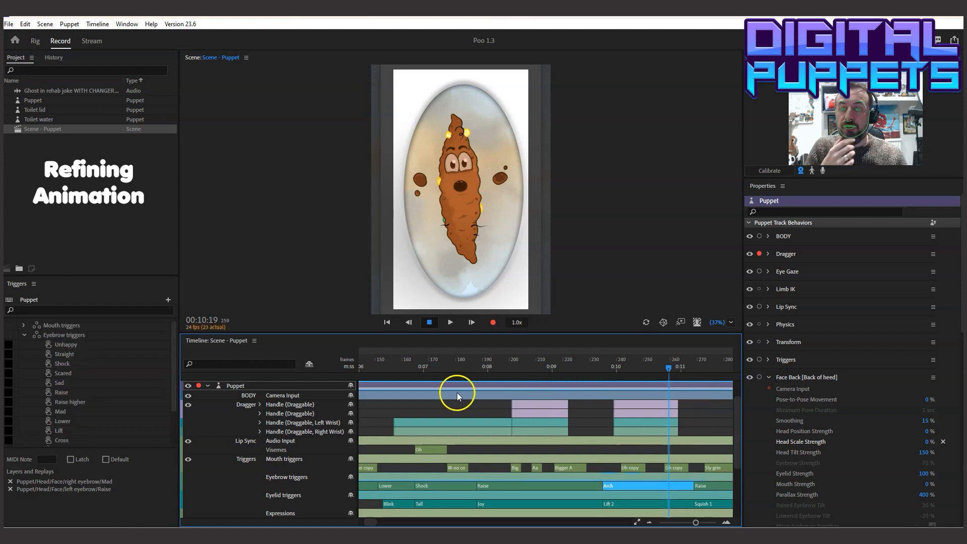
# Play back from 00:06:03 past 00:11:08 to check the retimed eyebrow and eyelid expressions
pyautogui.click(368, 364)
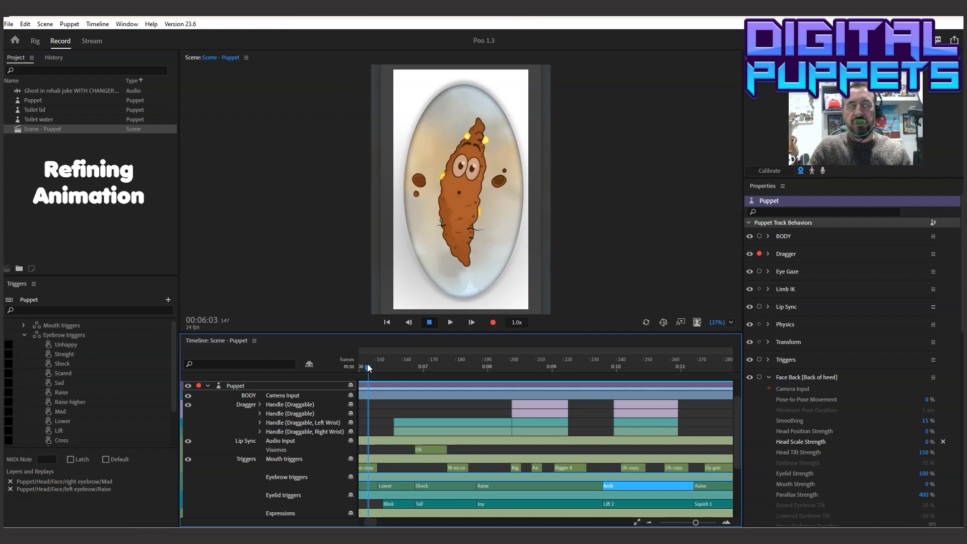
pyautogui.click(447, 322)
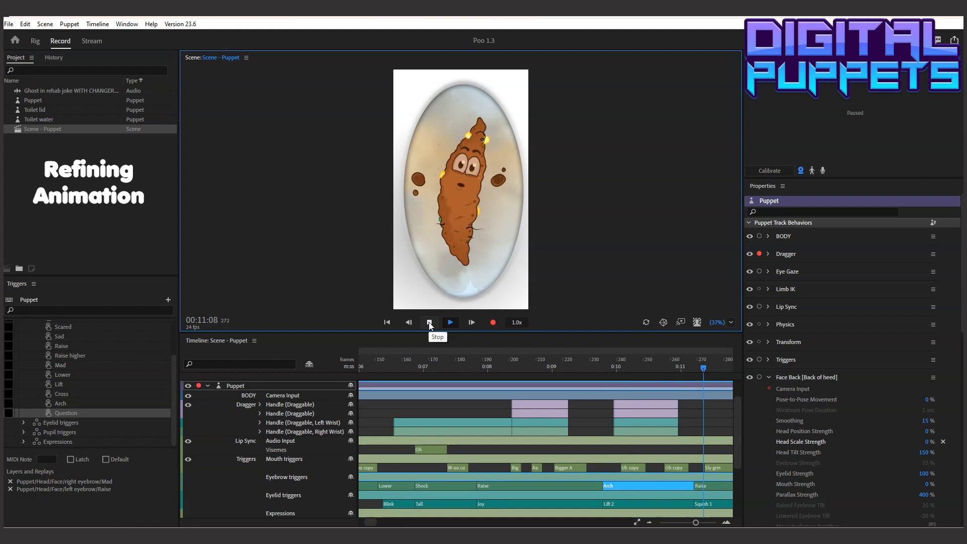
pyautogui.click(429, 322)
# Split the Arch and Lift 2 triggers at about frame 254 and delete their trailing pieces before Raise and Squish 1
pyautogui.moveTo(409, 366); pyautogui.dragTo(442, 378)
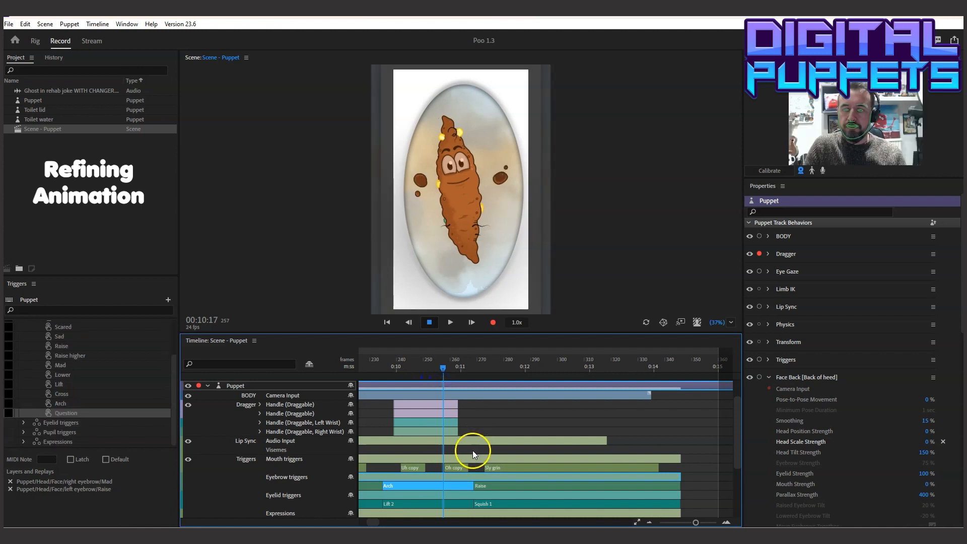
pyautogui.click(436, 496)
pyautogui.click(436, 500)
pyautogui.rightClick(445, 487)
pyautogui.click(462, 475)
pyautogui.rightClick(457, 505)
pyautogui.click(463, 494)
# Play back from 00:09:12 to 00:12:00 to check the expression with the gap before Raise and Squish 1
pyautogui.click(364, 367)
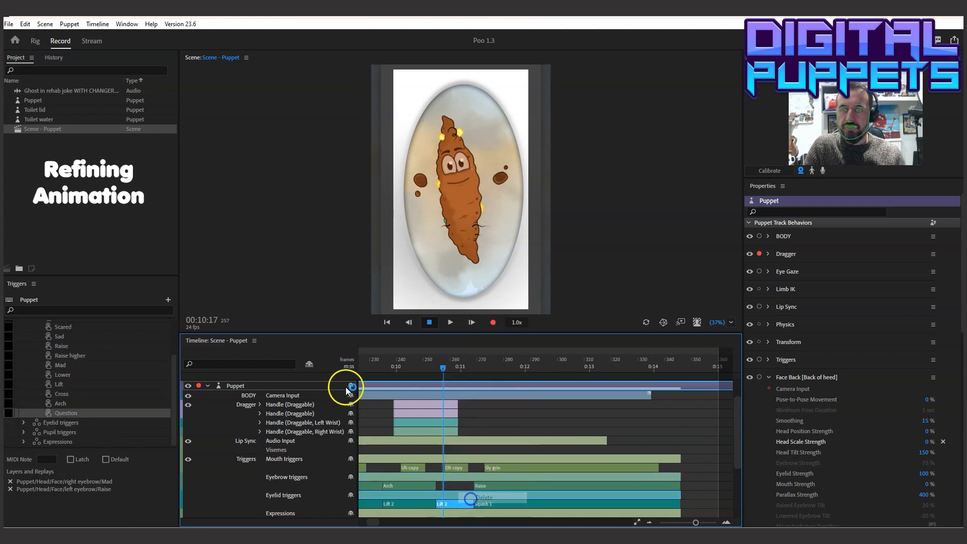
pyautogui.click(946, 447)
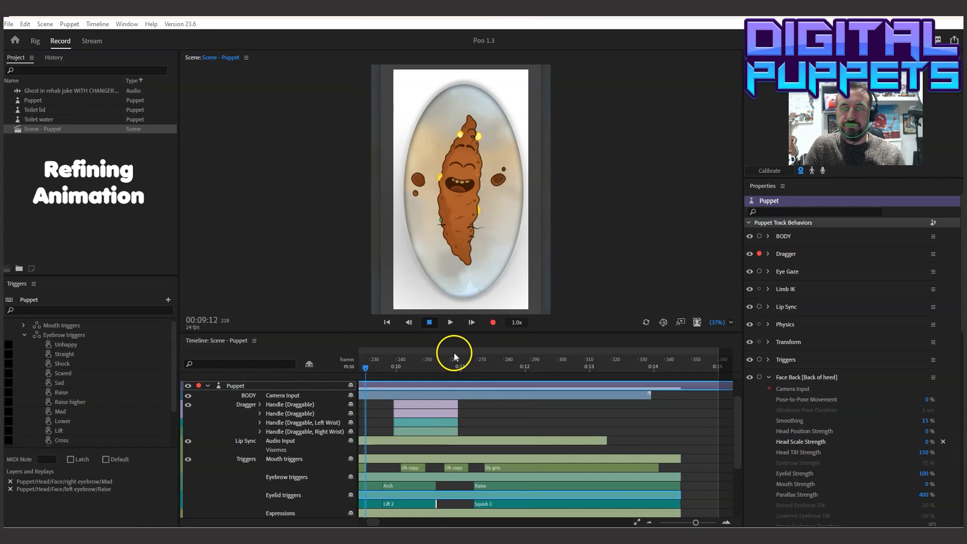
pyautogui.click(450, 322)
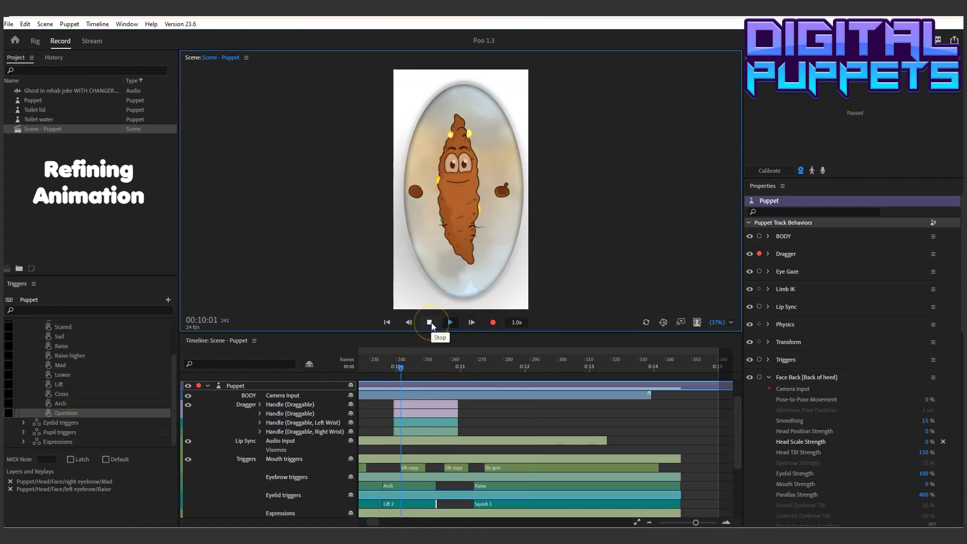
pyautogui.click(430, 322)
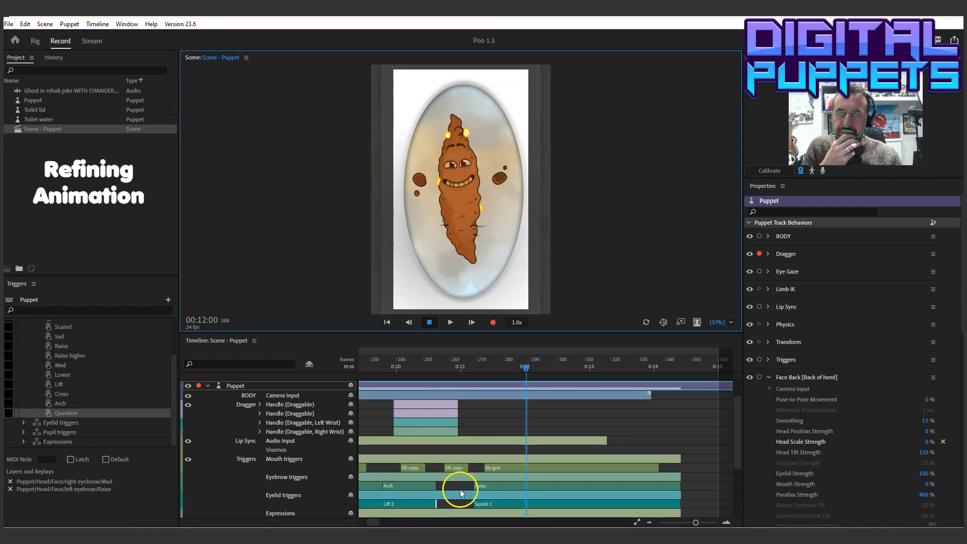
# Extend the ends of Arch and Lift 2 to meet Raise and Squish 1 at about frame 268, and play it back
pyautogui.moveTo(436, 489); pyautogui.dragTo(473, 503)
pyautogui.click(367, 367)
pyautogui.click(450, 323)
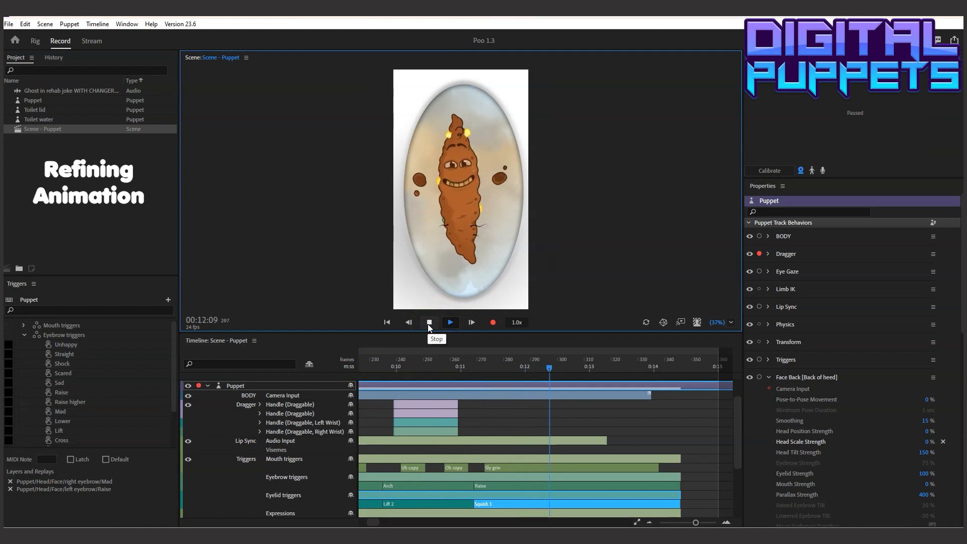
pyautogui.click(429, 322)
# Try a slightly earlier start for the Raise trigger after Arch and play the section back to 00:12:00
pyautogui.moveTo(475, 489); pyautogui.dragTo(474, 489)
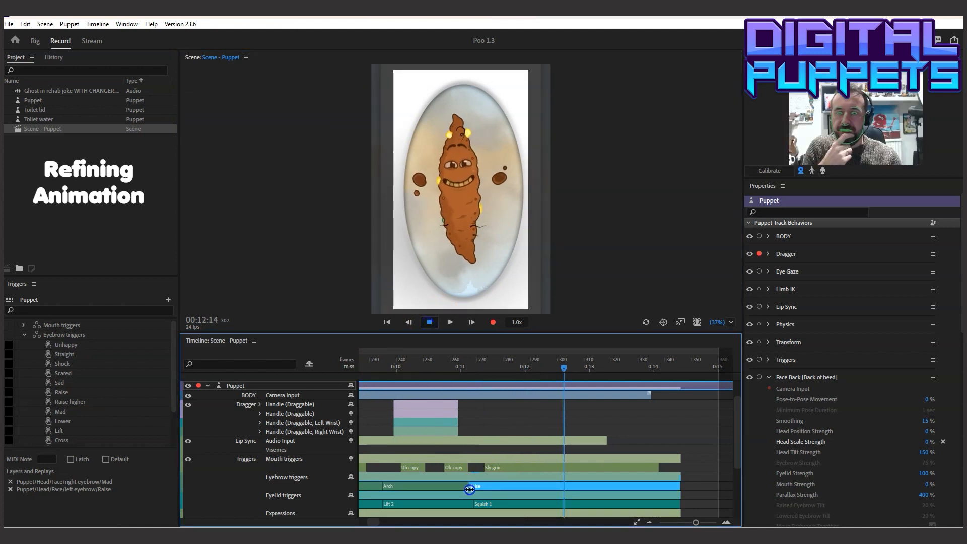
pyautogui.click(363, 359)
pyautogui.click(450, 324)
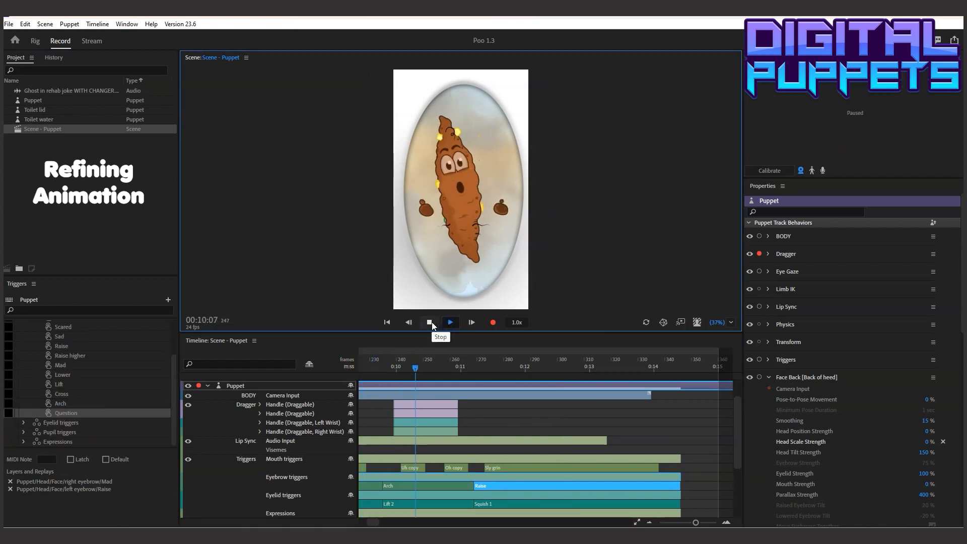
pyautogui.click(429, 323)
# Scrub to 00:10:17 and move the start of the Raise eyebrow trigger back to that frame
pyautogui.click(460, 385)
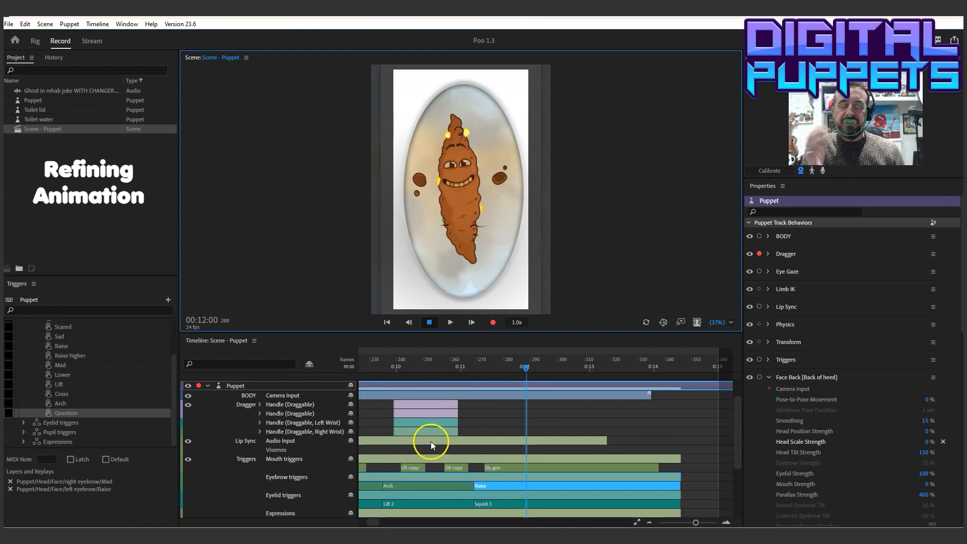
pyautogui.click(442, 367)
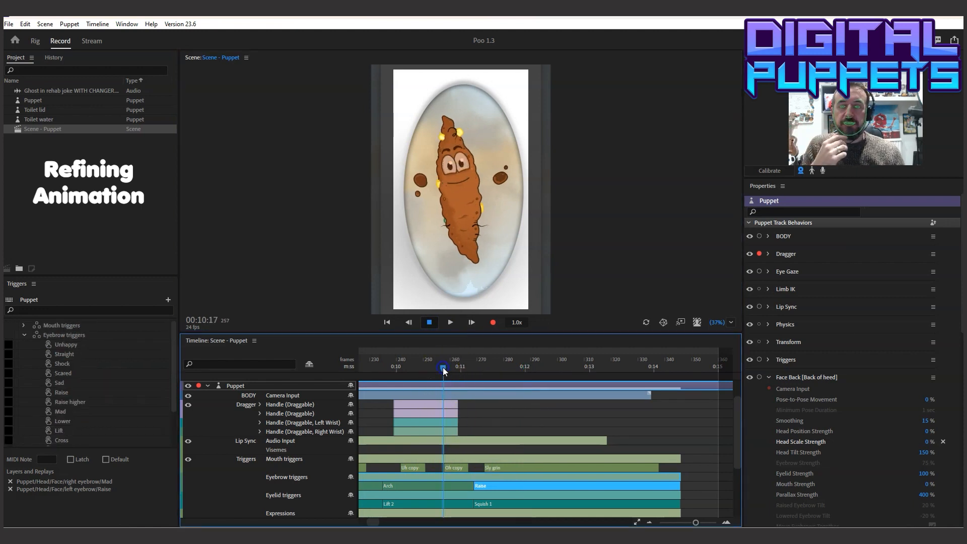
pyautogui.click(470, 436)
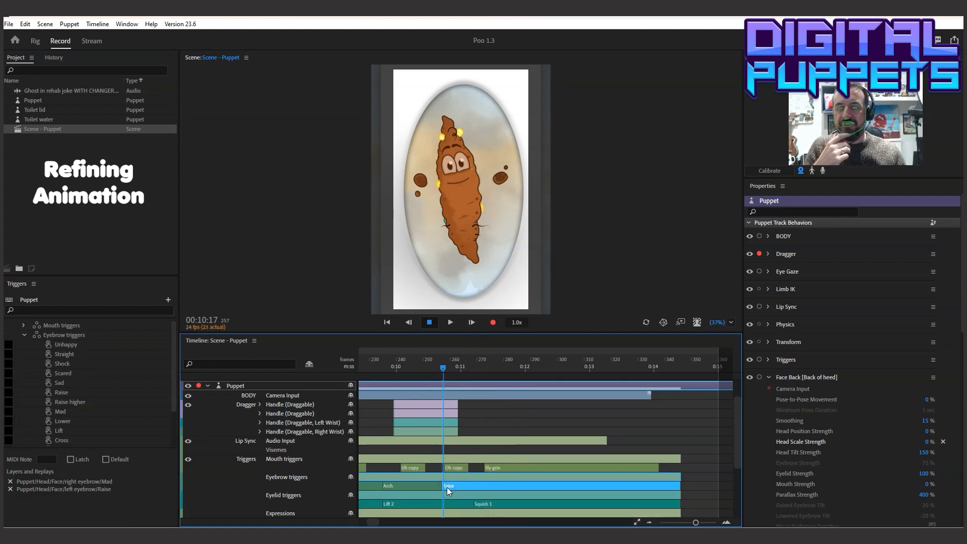
# Play the section from about 00:09:12 twice to check the change from Arch to Raise
pyautogui.click(359, 364)
pyautogui.click(430, 323)
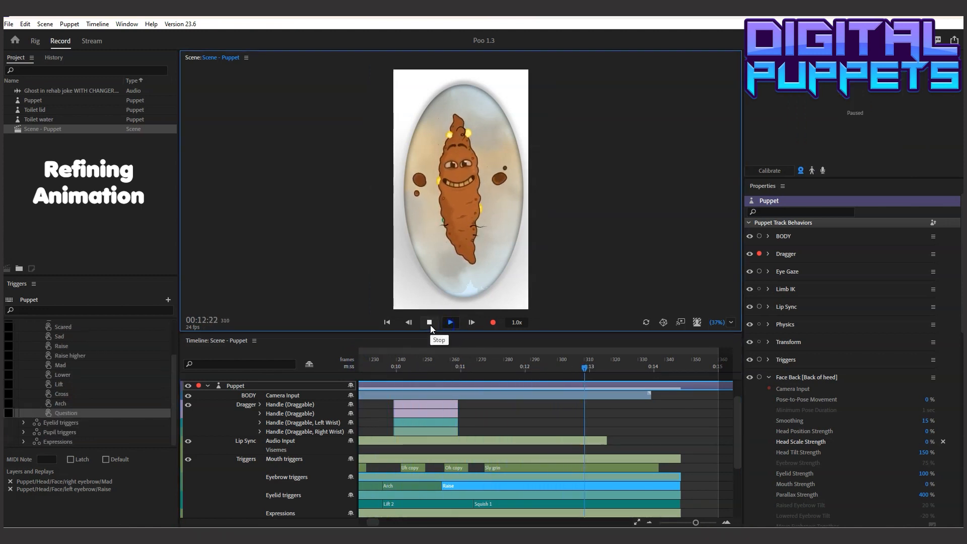
pyautogui.click(430, 324)
pyautogui.click(373, 365)
pyautogui.click(451, 323)
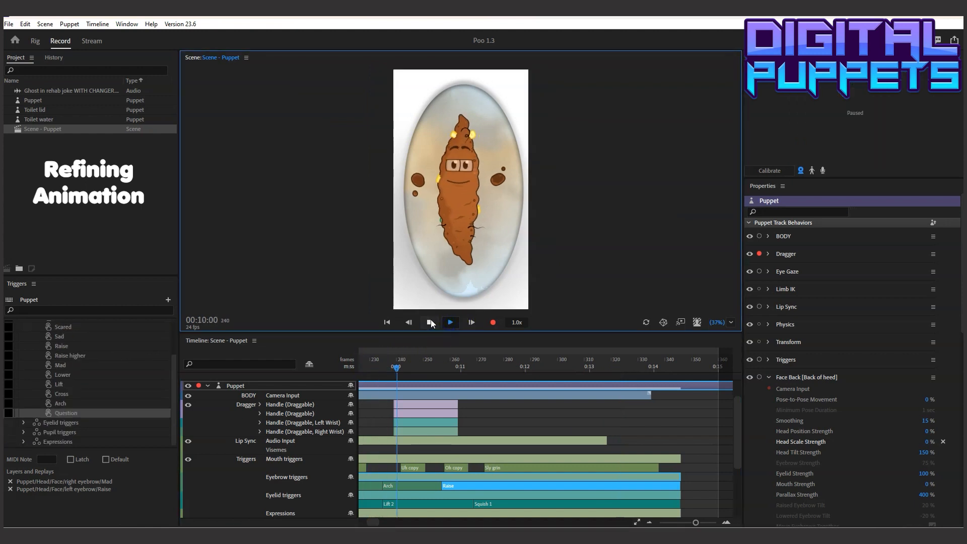
pyautogui.click(431, 320)
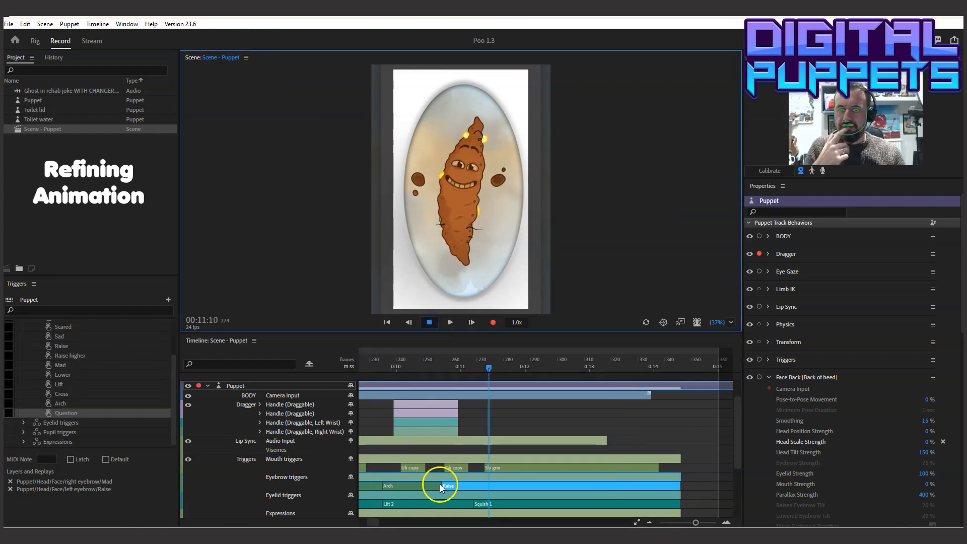
# Move the start of the Raise eyebrow trigger back to about frame 253 and play back to 00:11:09
pyautogui.moveTo(435, 485); pyautogui.dragTo(430, 485)
pyautogui.click(367, 367)
pyautogui.click(450, 322)
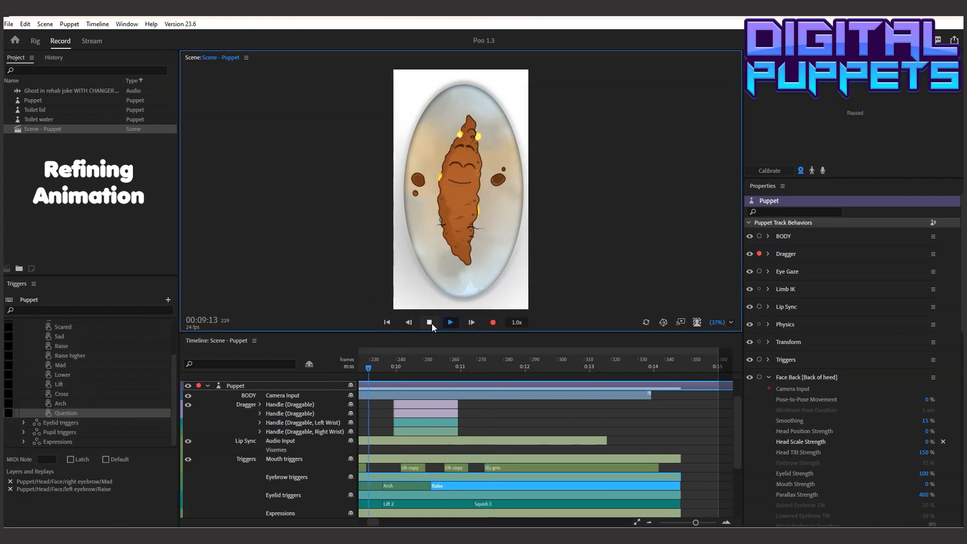
pyautogui.click(430, 323)
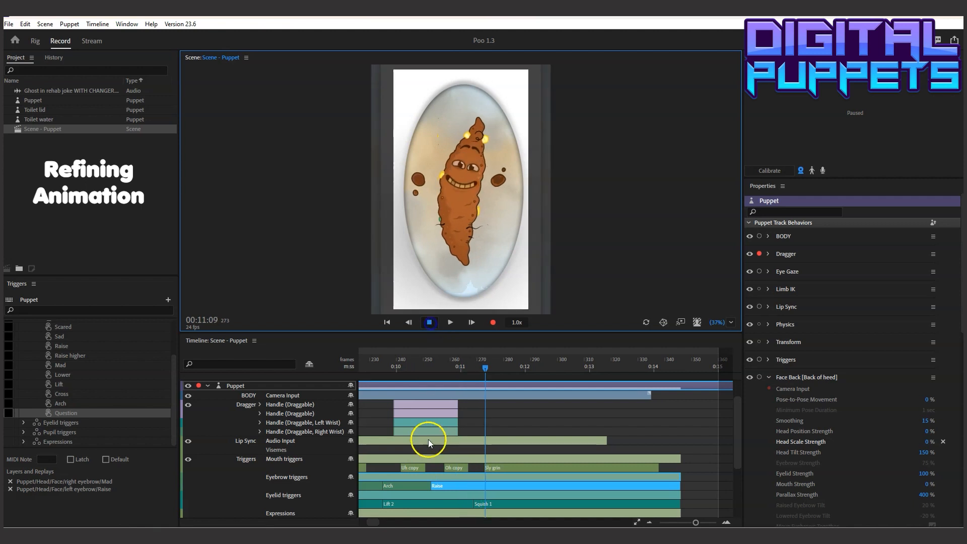
# Change the Raise eyebrow trigger after Arch to Raise higher, and shorten its end to about frame 268
pyautogui.rightClick(443, 485)
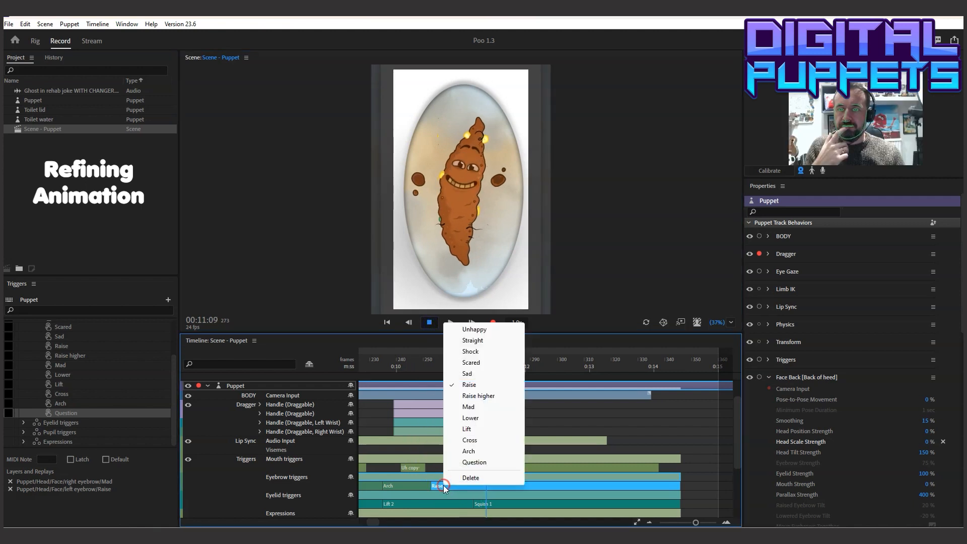
pyautogui.click(473, 395)
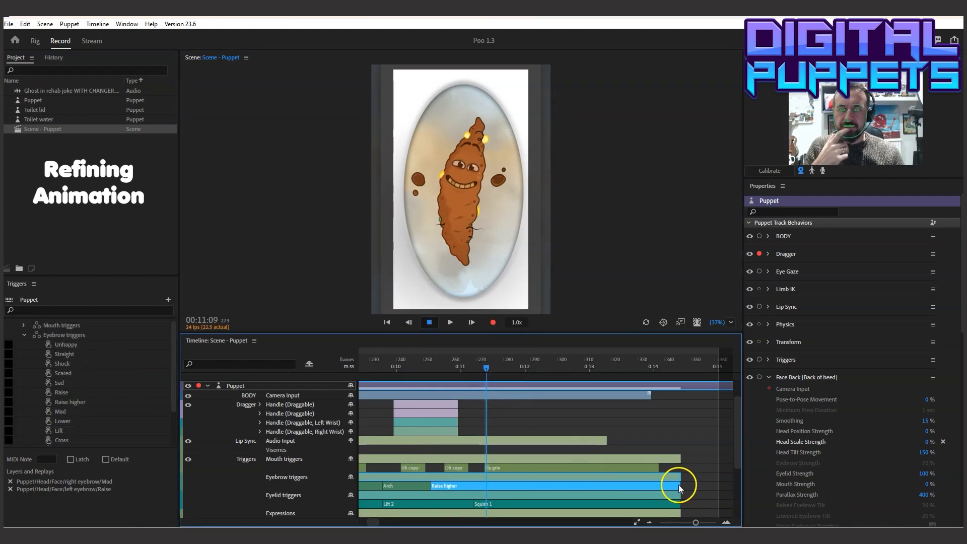
pyautogui.moveTo(680, 484); pyautogui.dragTo(477, 489)
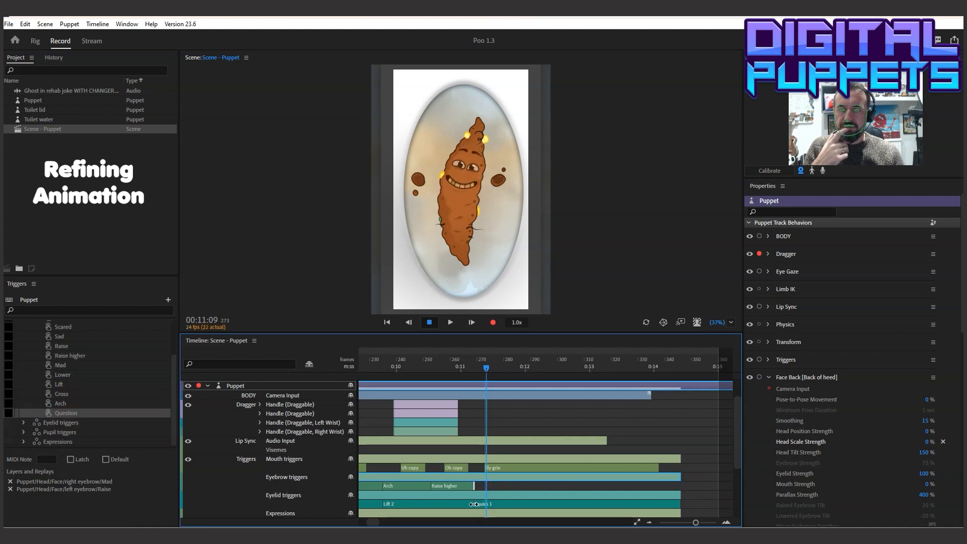
# Delay the start of the Squish 1 eyelid trigger to about frame 270 and play the section back
pyautogui.moveTo(473, 504); pyautogui.dragTo(479, 504)
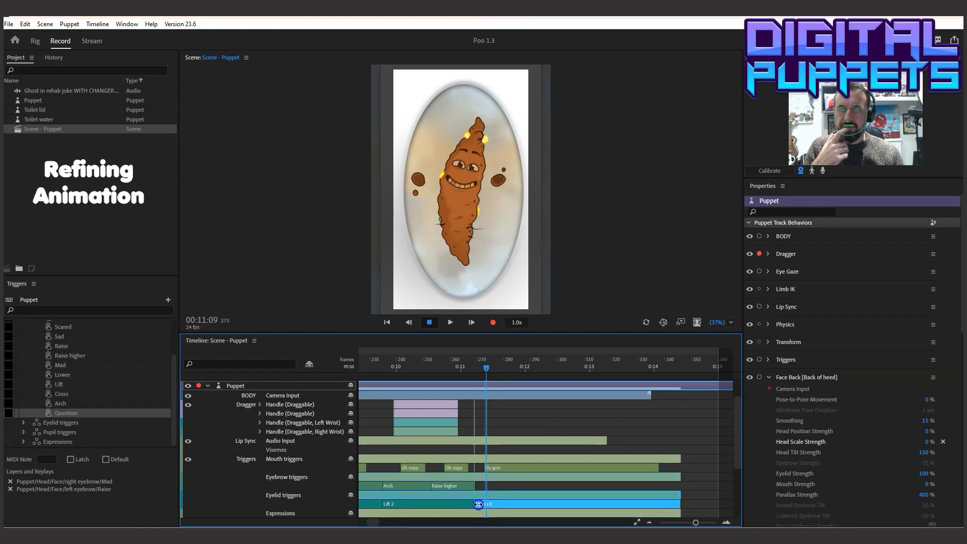
pyautogui.click(371, 362)
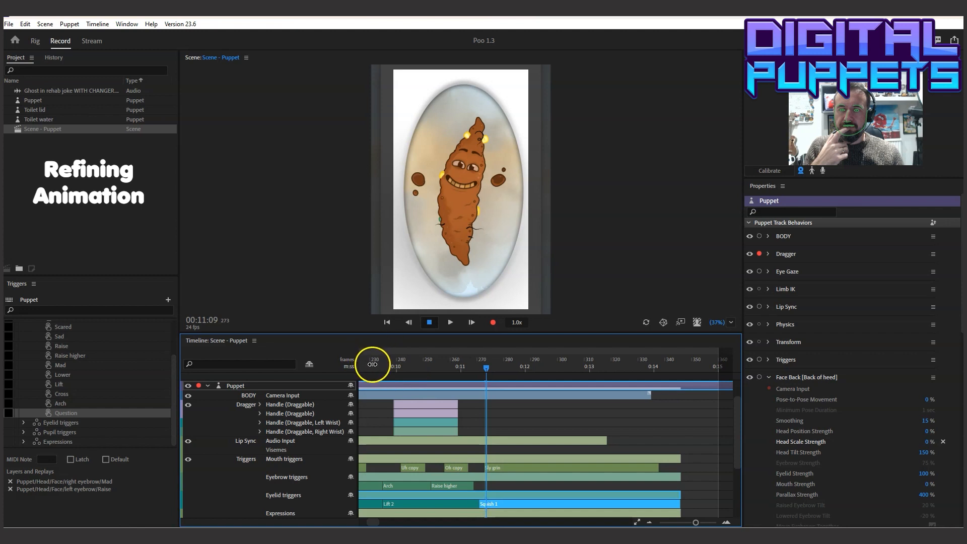
pyautogui.click(451, 323)
pyautogui.click(434, 323)
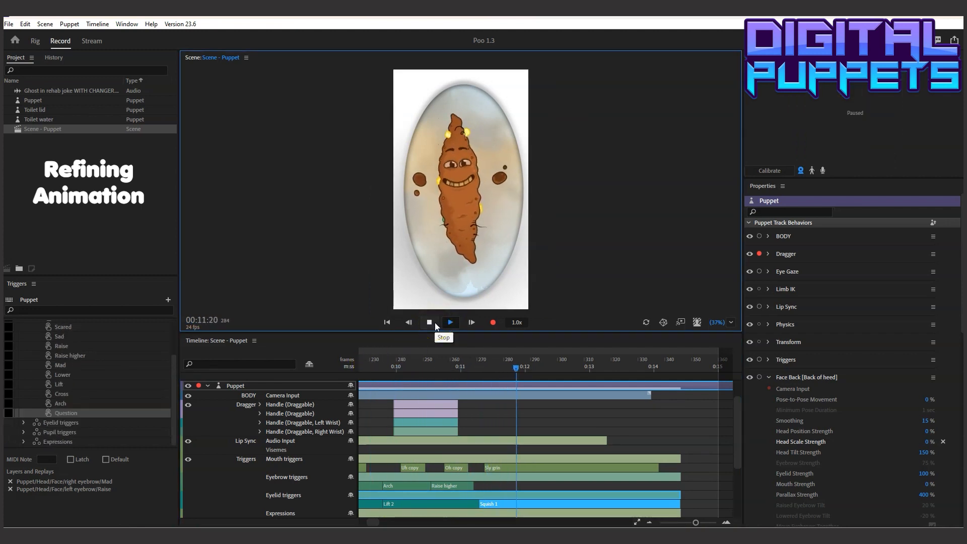
pyautogui.click(434, 322)
# Move the start of the Squish 1 eyelid trigger back to about frame 266, and scrub and play through the change
pyautogui.moveTo(431, 363); pyautogui.dragTo(501, 366)
pyautogui.click(486, 512)
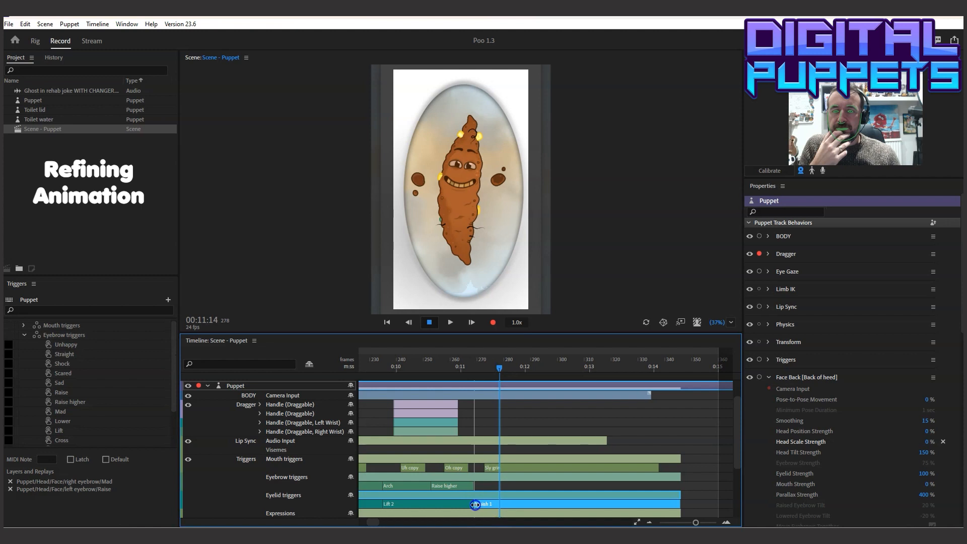
pyautogui.moveTo(446, 369); pyautogui.dragTo(495, 373)
pyautogui.click(450, 322)
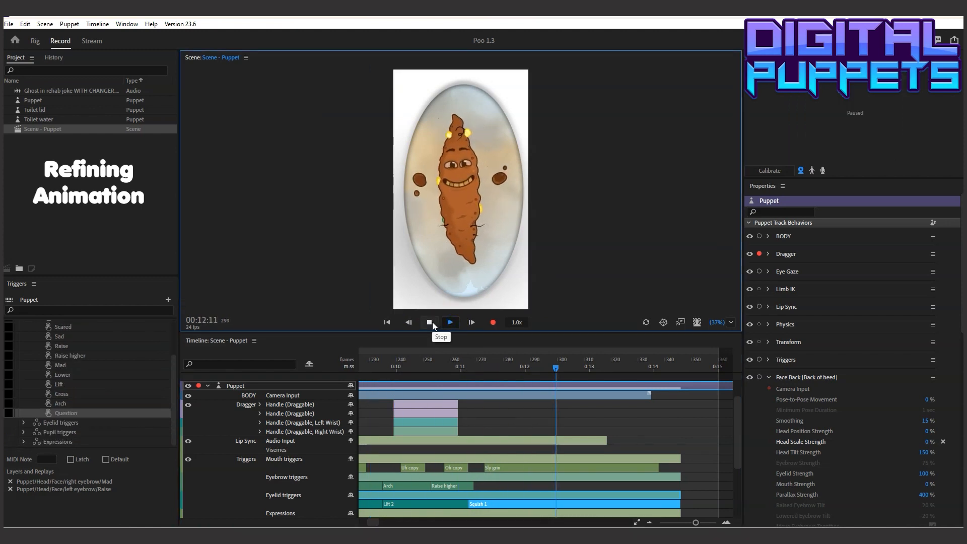
pyautogui.click(432, 322)
# Play back the animation through the closing grin to 00:13:00
pyautogui.moveTo(375, 522); pyautogui.dragTo(324, 524)
pyautogui.click(362, 367)
pyautogui.click(451, 321)
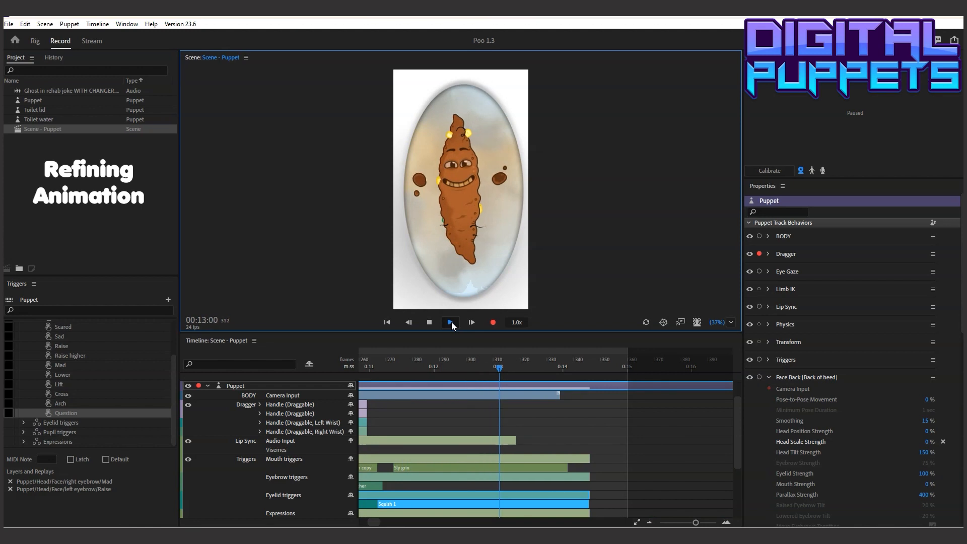
# Scrub to 00:11:09, where the sly grin starts, and copy the Double hips replay
pyautogui.click(537, 358)
pyautogui.moveTo(537, 358); pyautogui.dragTo(507, 394)
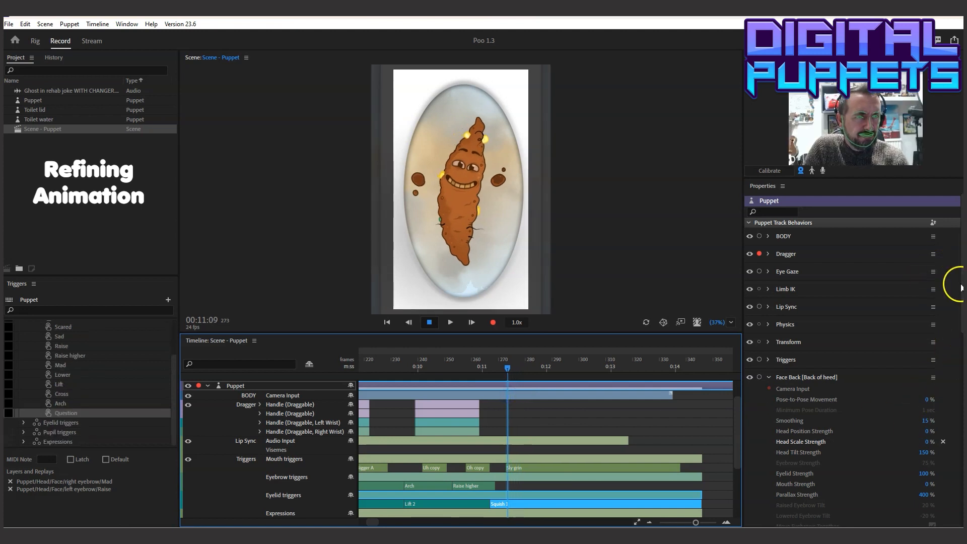
pyautogui.moveTo(960, 284); pyautogui.dragTo(958, 474)
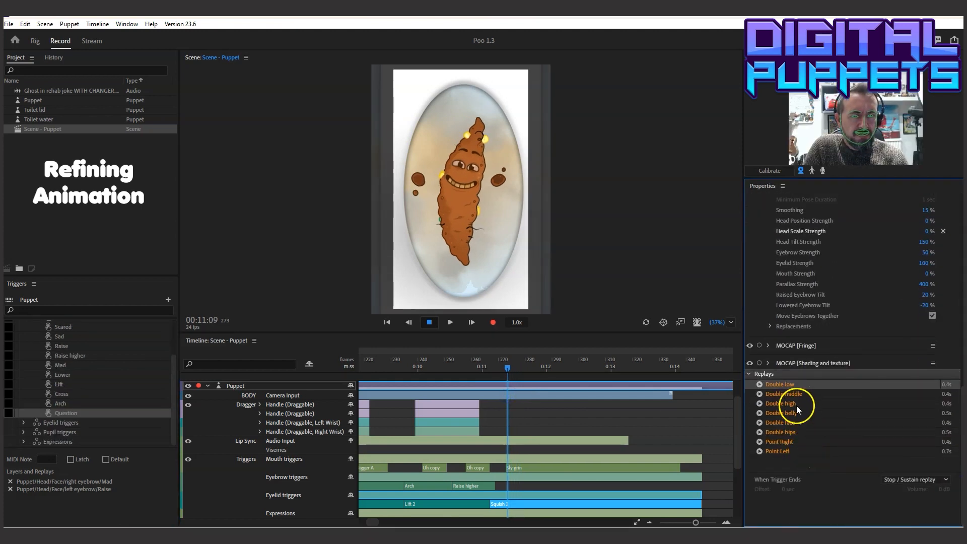
pyautogui.click(784, 432)
pyautogui.click(25, 23)
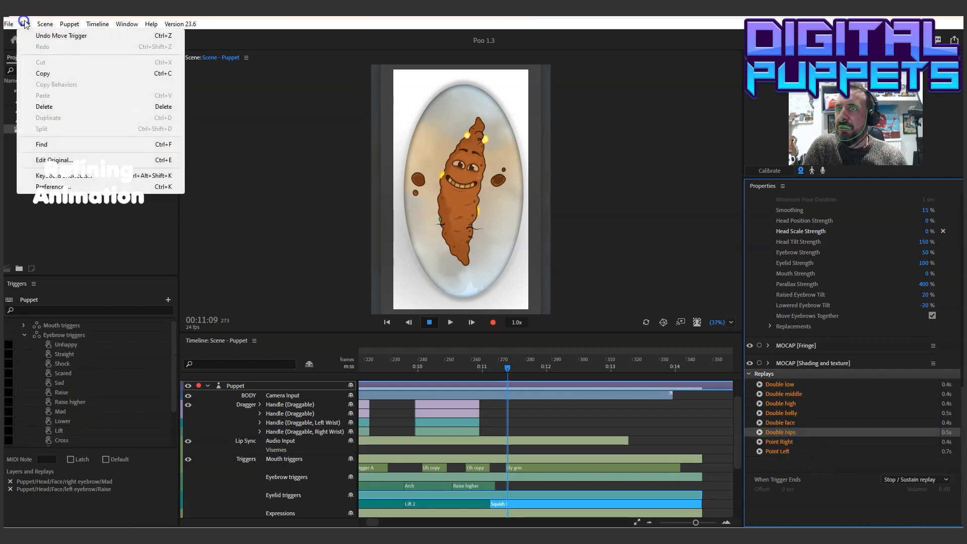
pyautogui.click(51, 73)
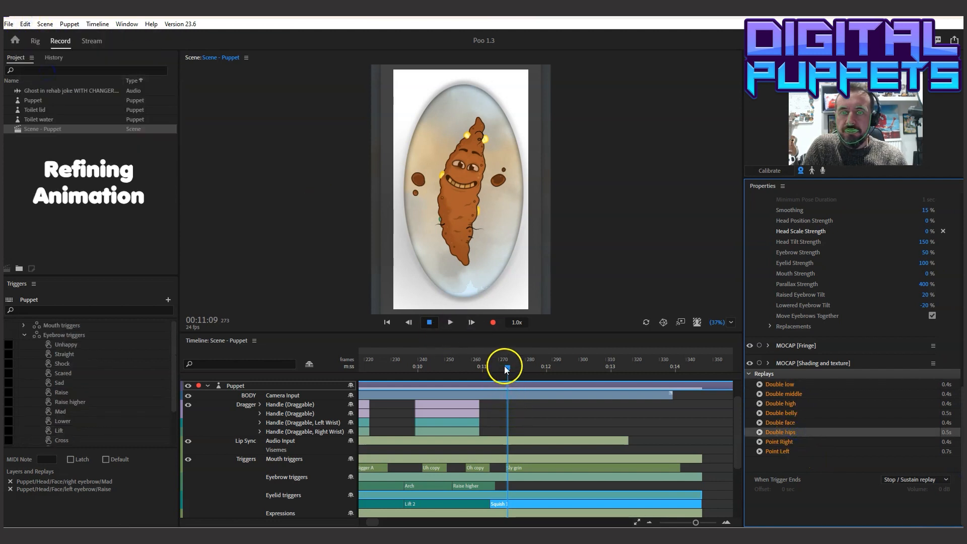
# Paste the copied Double hips hand takes into the Dragger tracks at 00:11:05
pyautogui.moveTo(503, 368); pyautogui.dragTo(497, 367)
pyautogui.click(24, 24)
pyautogui.click(56, 100)
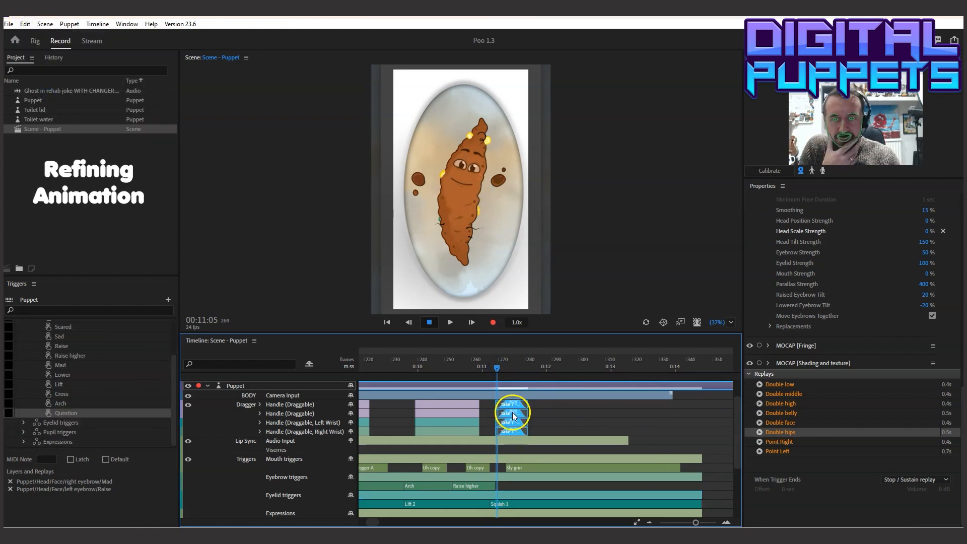
# Extend the ends of the pasted hand takes to about frame 370 and play the section back
pyautogui.moveTo(525, 406); pyautogui.dragTo(686, 417)
pyautogui.click(377, 361)
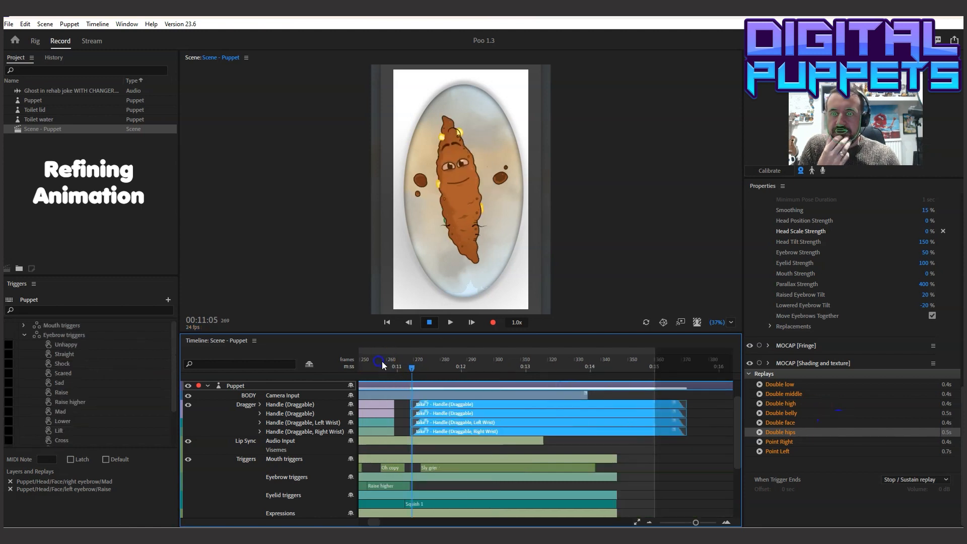
pyautogui.click(429, 322)
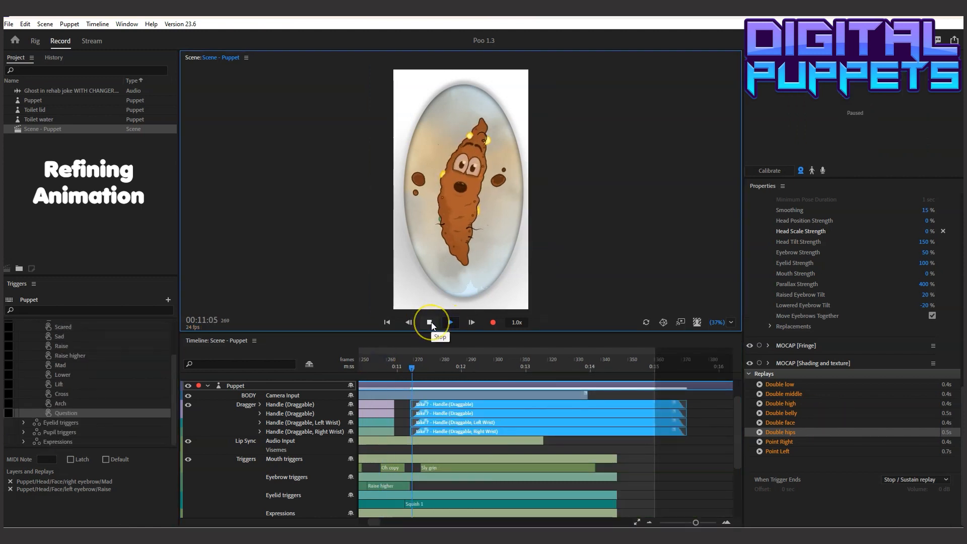
# Lengthen the blend-in of the selected Dragger hand takes to about frame 280, checking each adjustment in playback from around 00:10:18
pyautogui.click(425, 399)
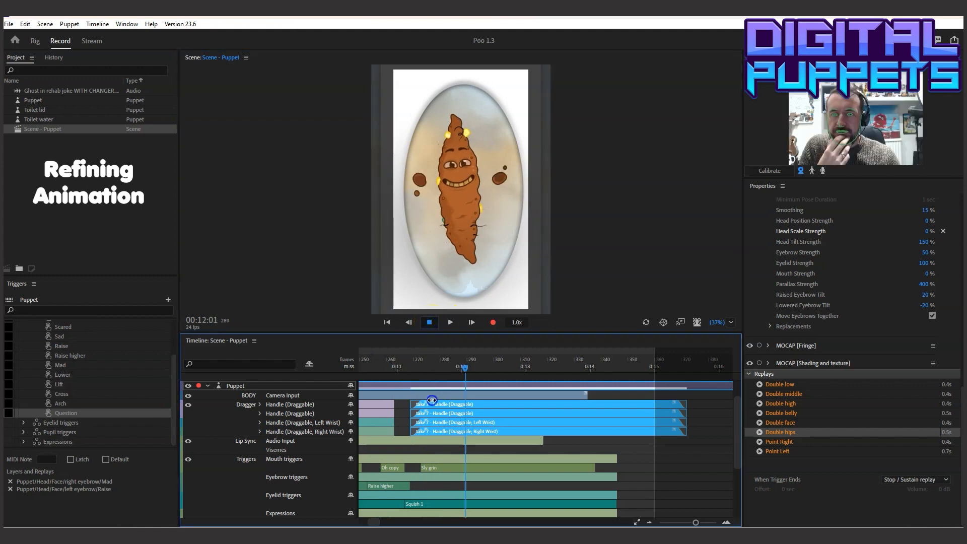
pyautogui.click(381, 362)
pyautogui.click(450, 322)
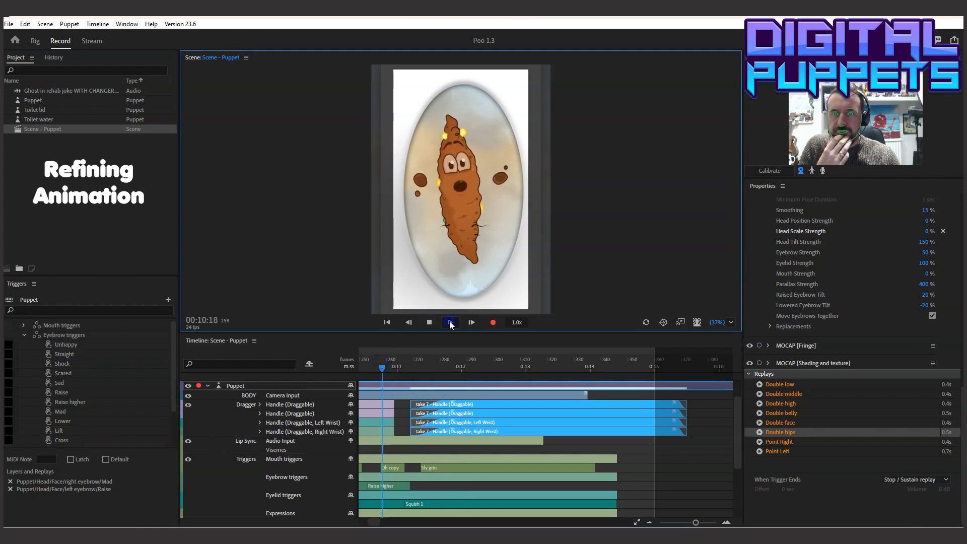
pyautogui.click(428, 322)
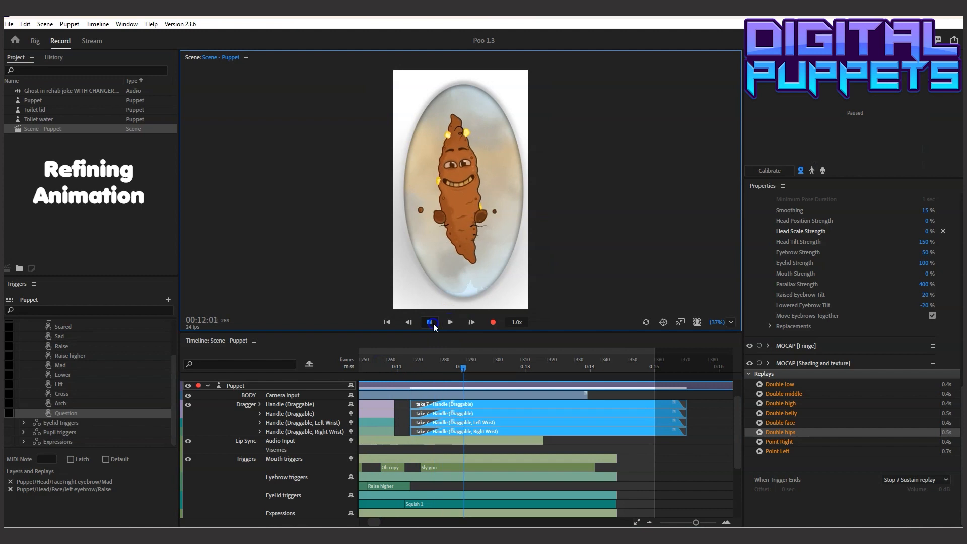
pyautogui.click(445, 403)
pyautogui.click(384, 359)
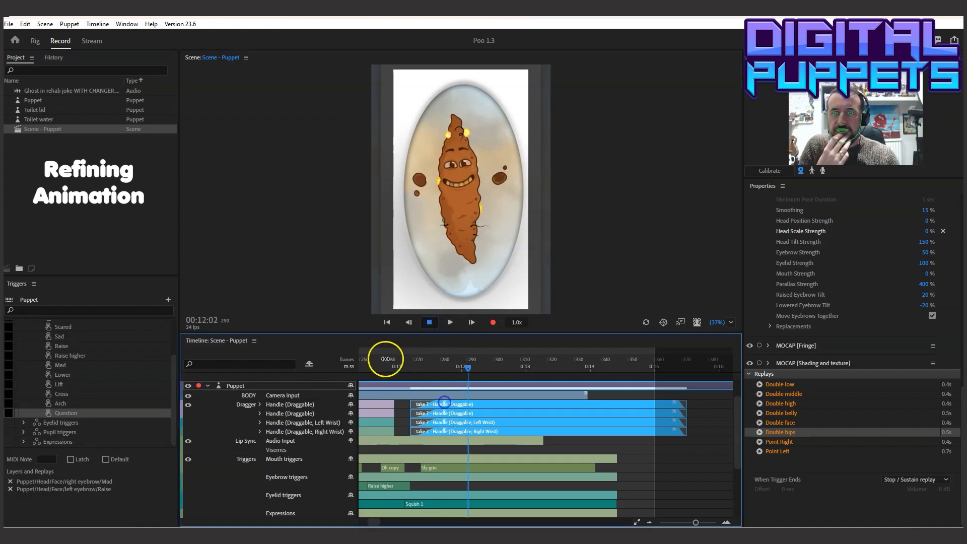
pyautogui.click(449, 322)
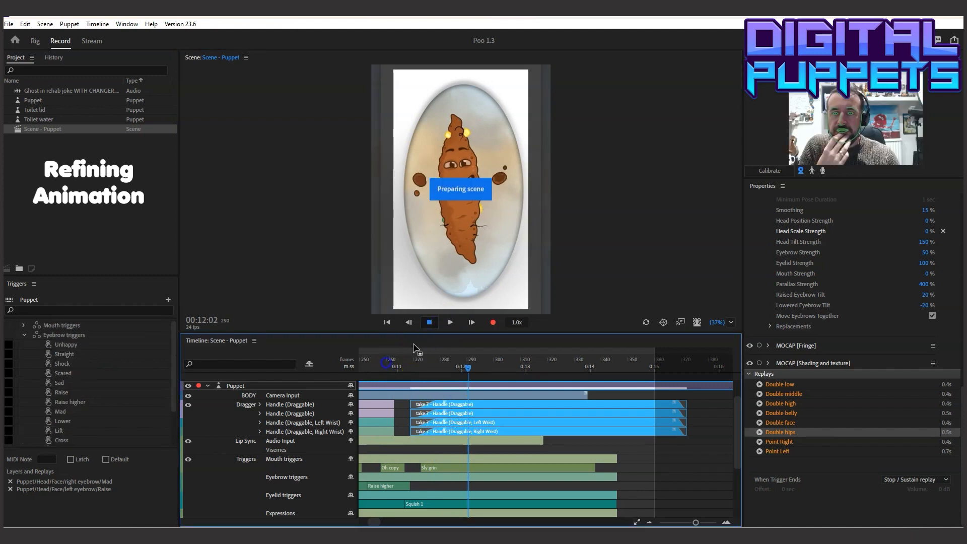
pyautogui.click(435, 323)
# Set the hand takes' Blend In Curve to Ease Out and play the section back from 00:10:19
pyautogui.rightClick(434, 401)
pyautogui.click(454, 452)
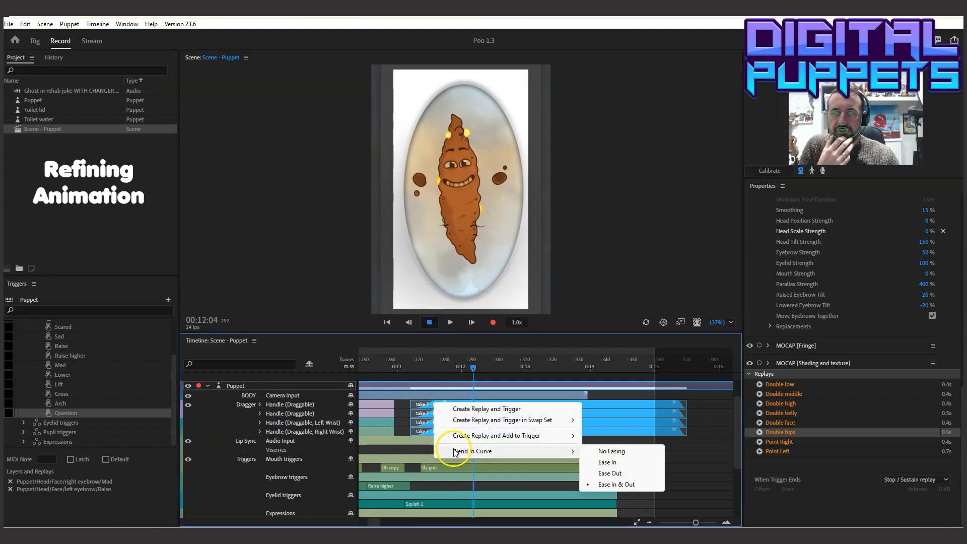
pyautogui.click(609, 472)
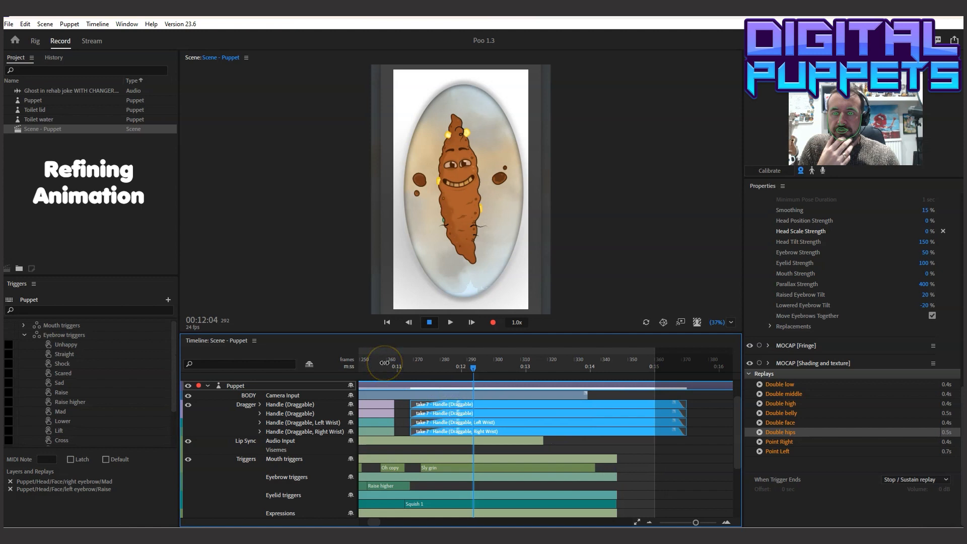
pyautogui.click(384, 366)
pyautogui.click(450, 322)
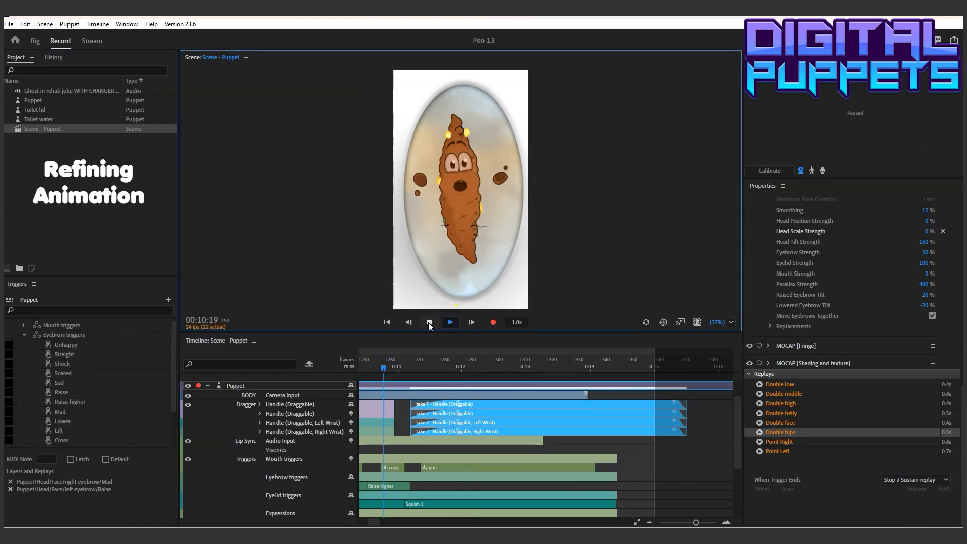
pyautogui.click(429, 322)
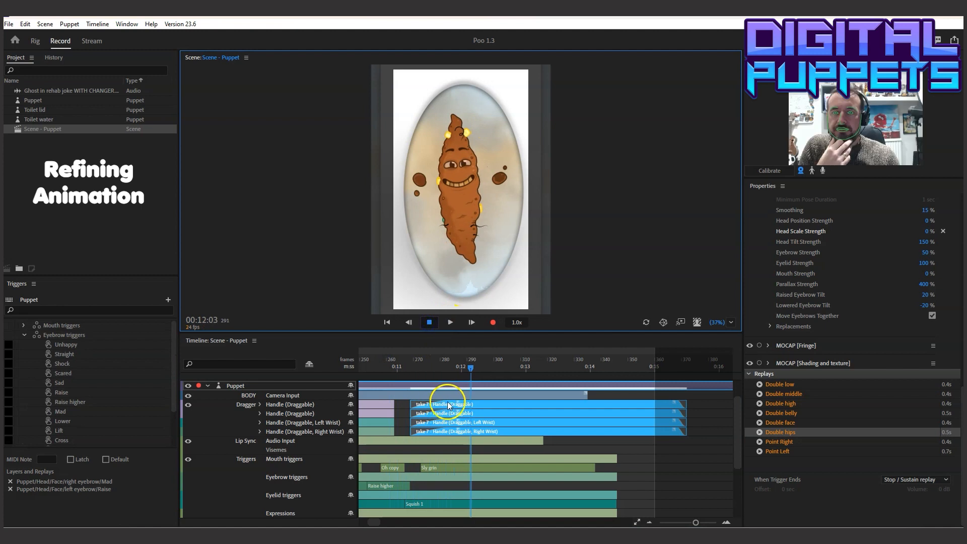
# Fine-tune the blend-in length of the hand takes and play the animation through to the end of the scene
pyautogui.click(446, 402)
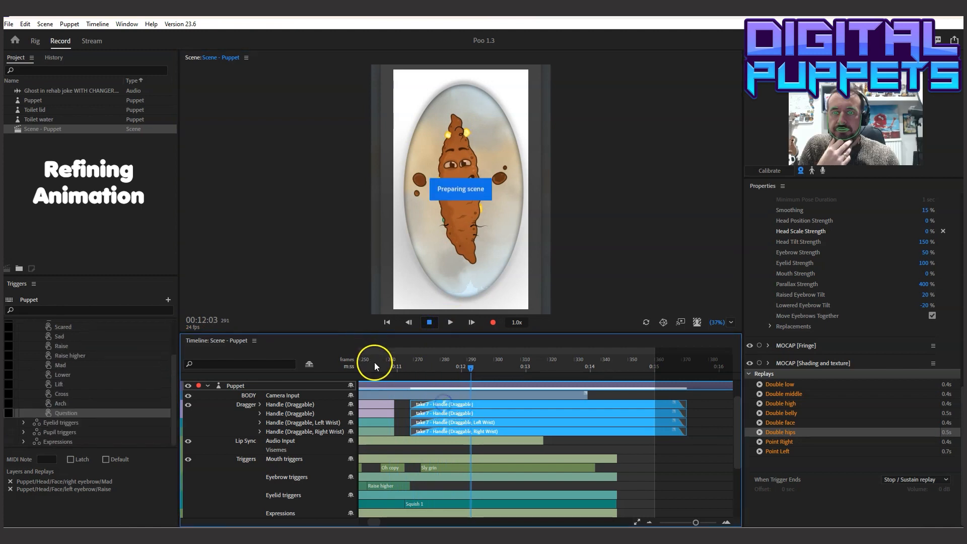
pyautogui.click(373, 365)
pyautogui.click(449, 323)
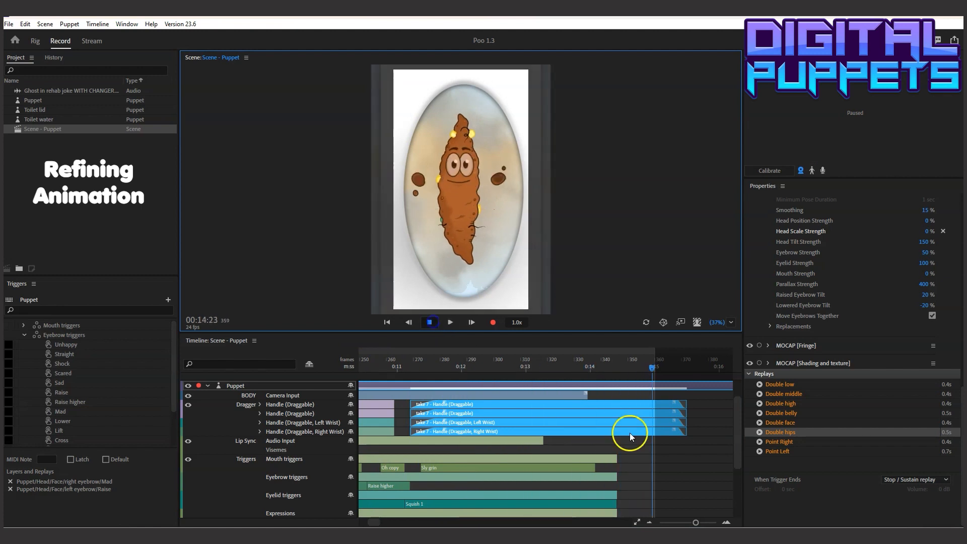
# Extend the mouth, eyebrow, eyelid and expression trigger takes, plus the Sly grin and Squash 1 triggers, to about frame 370
pyautogui.click(604, 458)
pyautogui.moveTo(615, 458); pyautogui.dragTo(685, 457)
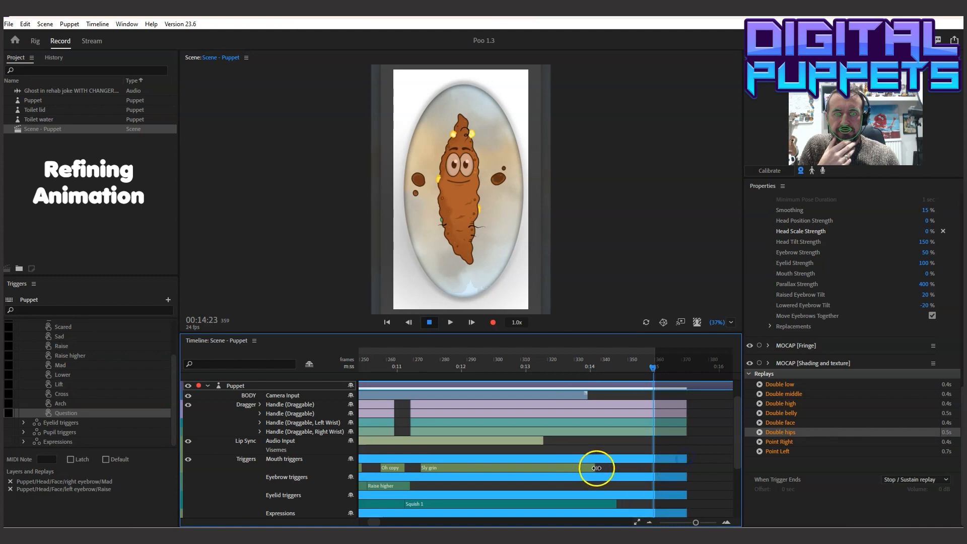
pyautogui.moveTo(595, 467); pyautogui.dragTo(682, 470)
pyautogui.moveTo(616, 503); pyautogui.dragTo(686, 504)
# Extend the puppet's Camera Input takes to about frame 372
pyautogui.moveTo(736, 443); pyautogui.dragTo(740, 506)
pyautogui.click(571, 440)
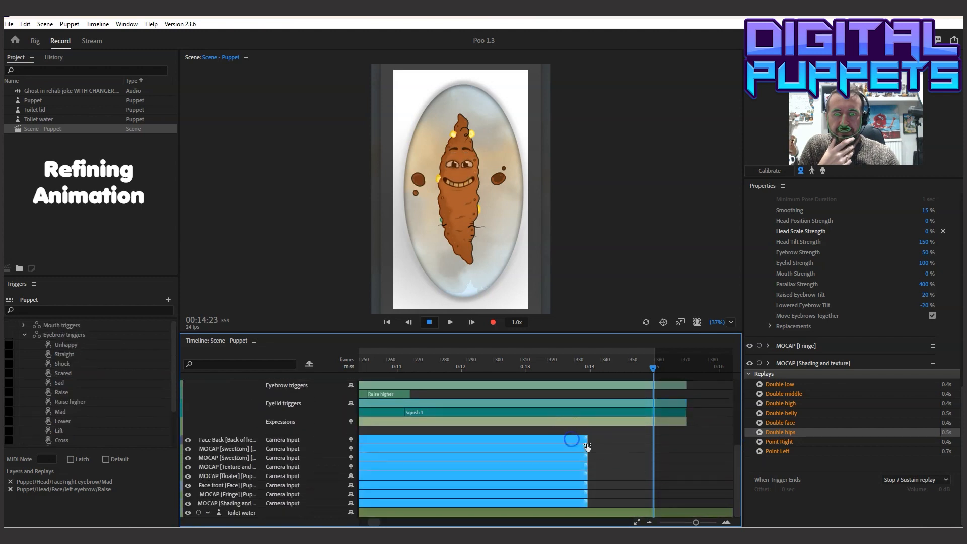
pyautogui.moveTo(588, 444); pyautogui.dragTo(686, 448)
pyautogui.moveTo(587, 442); pyautogui.dragTo(692, 442)
# Play the ending from 00:12:09 to 00:15:00 and return the playhead to 00:00:01
pyautogui.click(486, 363)
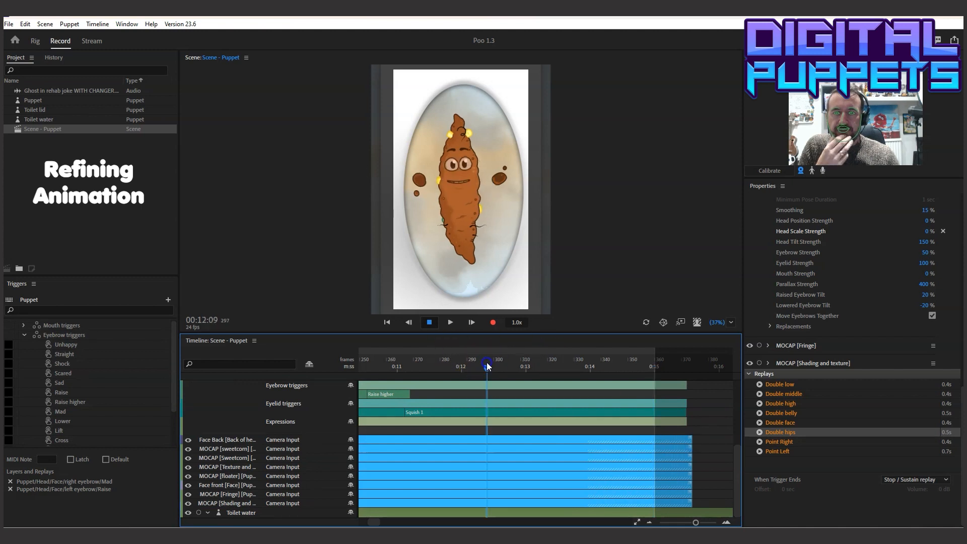
pyautogui.click(453, 324)
pyautogui.click(426, 323)
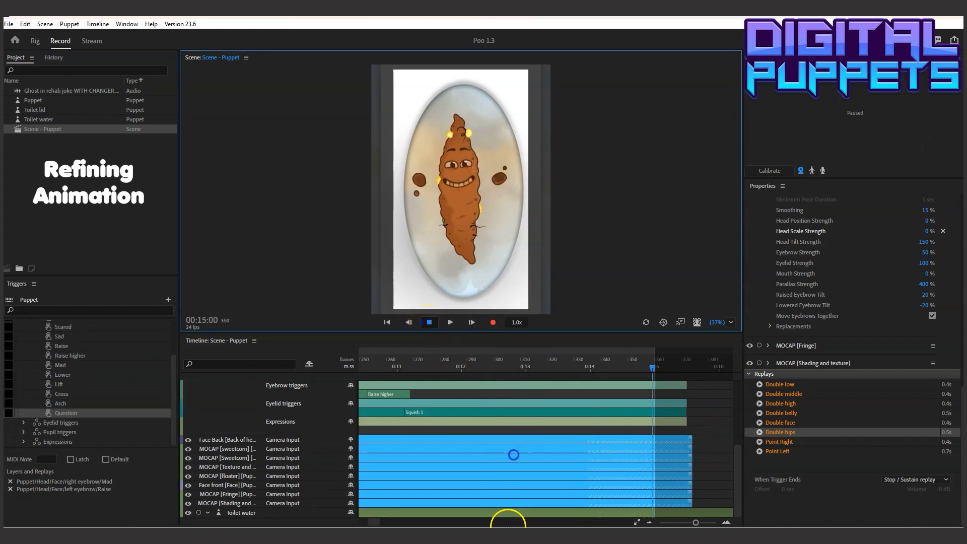
pyautogui.moveTo(371, 520); pyautogui.dragTo(346, 524)
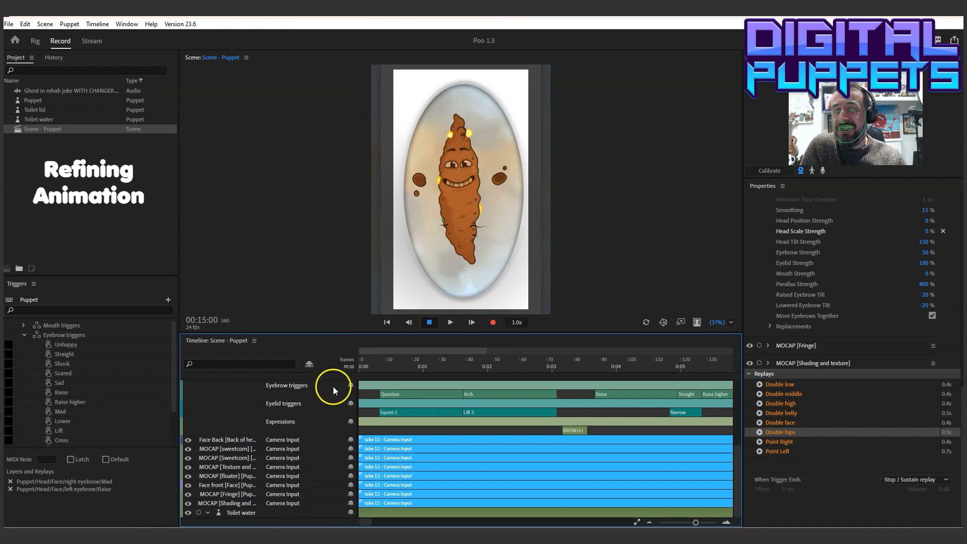
pyautogui.click(362, 367)
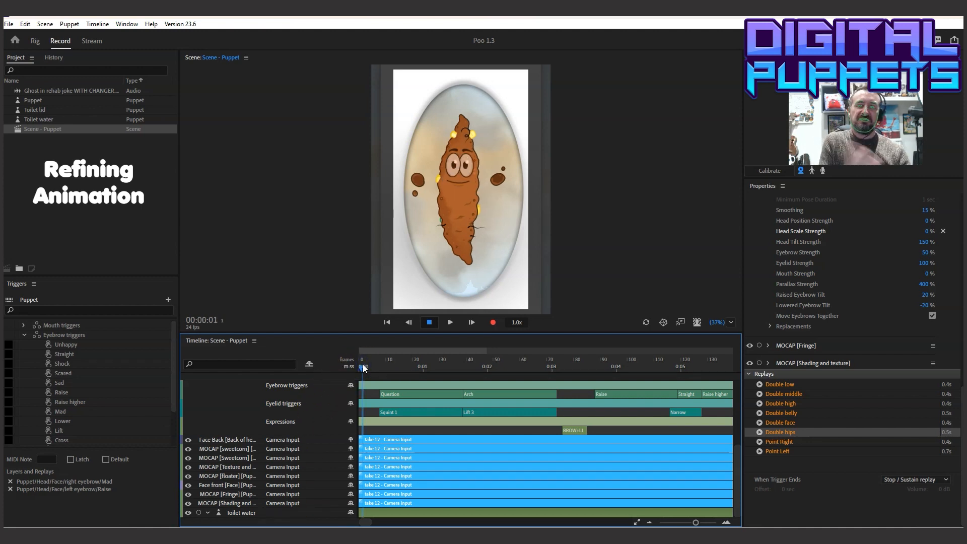
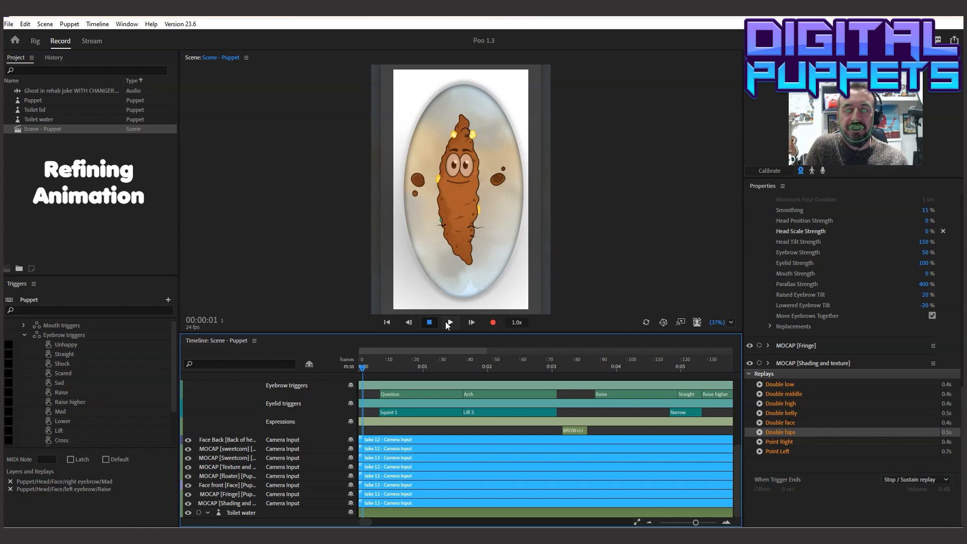
# Play the scene from 00:00:01 and replay the section from about frame 70 to 00:05:04
pyautogui.click(446, 323)
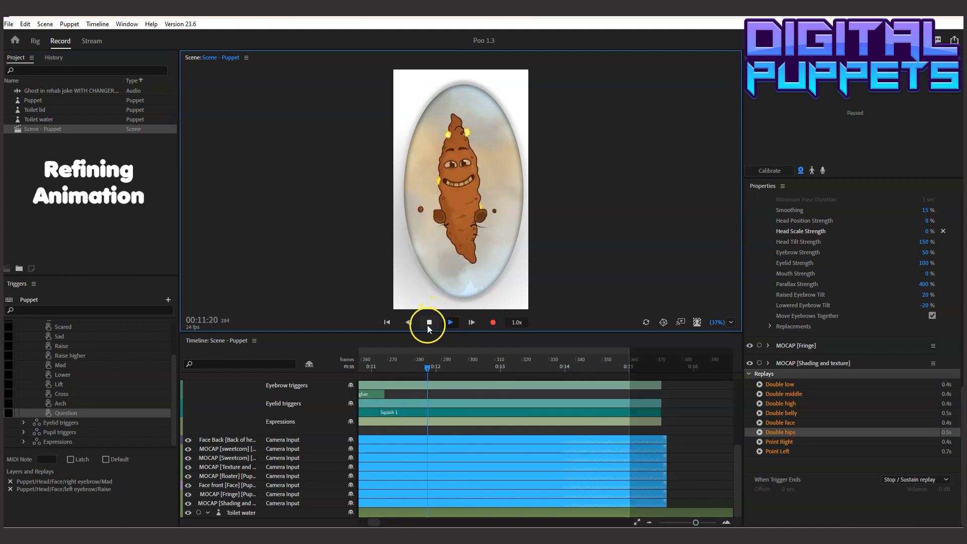
pyautogui.click(429, 323)
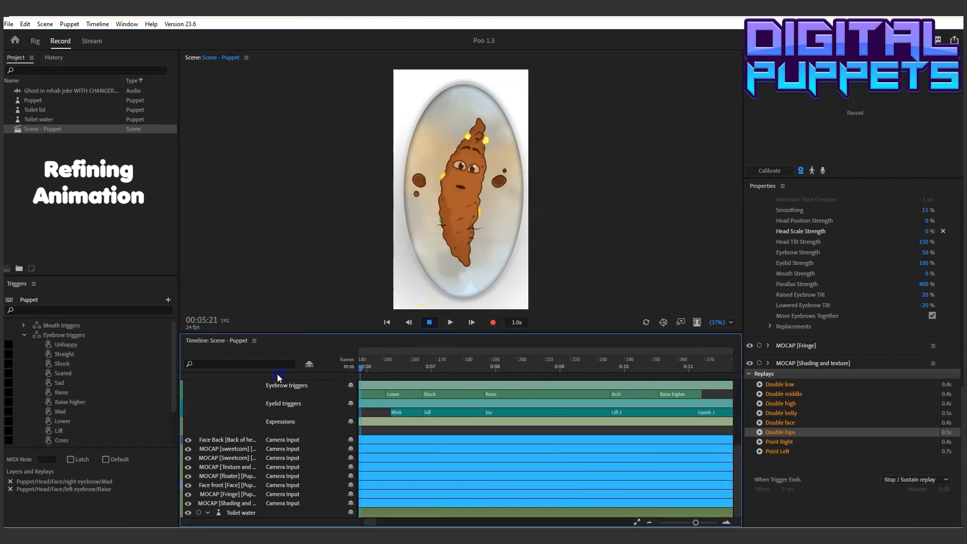
pyautogui.moveTo(359, 367); pyautogui.dragTo(658, 382)
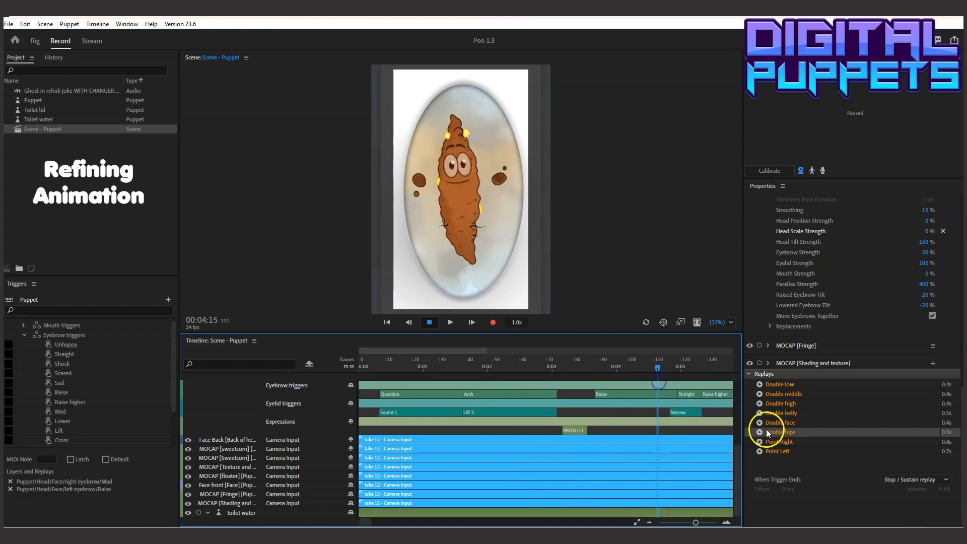
pyautogui.moveTo(732, 457); pyautogui.dragTo(741, 424)
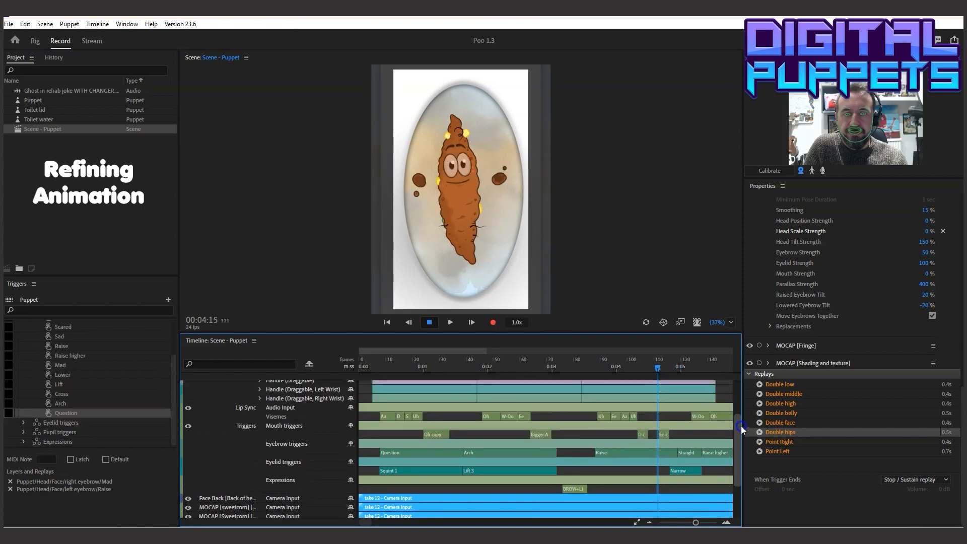
pyautogui.click(548, 359)
pyautogui.click(439, 322)
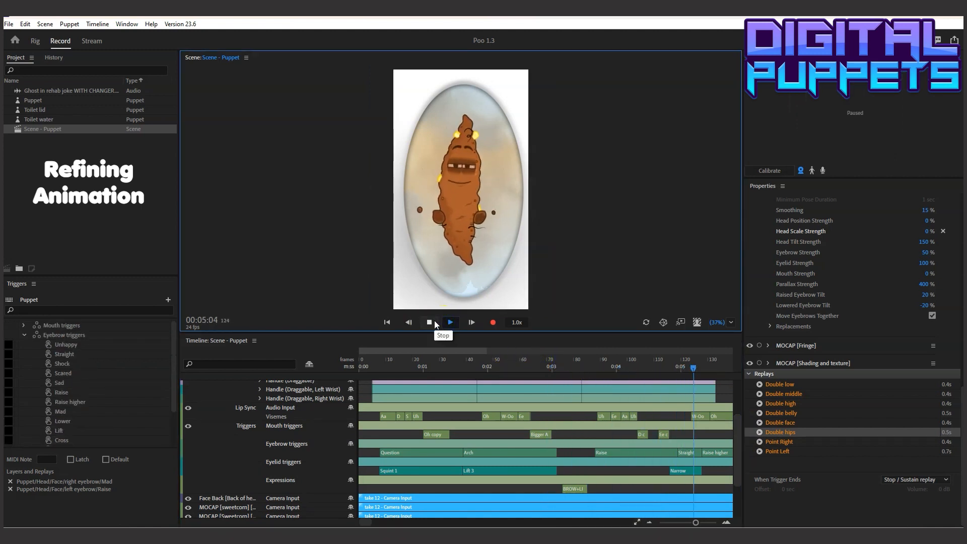
pyautogui.click(434, 321)
# Shift the Narrow eyelid and Straight eyebrow triggers about three frames earlier and start Raise higher at about frame 125
pyautogui.moveTo(403, 367); pyautogui.dragTo(449, 377)
pyautogui.click(441, 452)
pyautogui.click(428, 469)
pyautogui.keyDown('shift'); pyautogui.click(430, 452); pyautogui.keyUp('shift')
pyautogui.moveTo(430, 452); pyautogui.dragTo(434, 452)
# Play the animation from about frame 98 to 00:10:21 and replay the laughing section up to 00:09:04
pyautogui.click(362, 359)
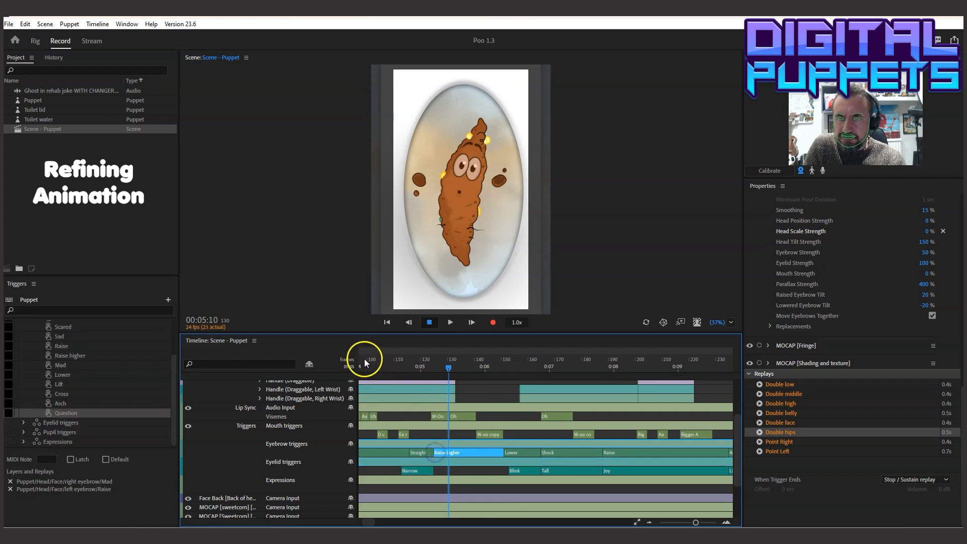
pyautogui.click(449, 322)
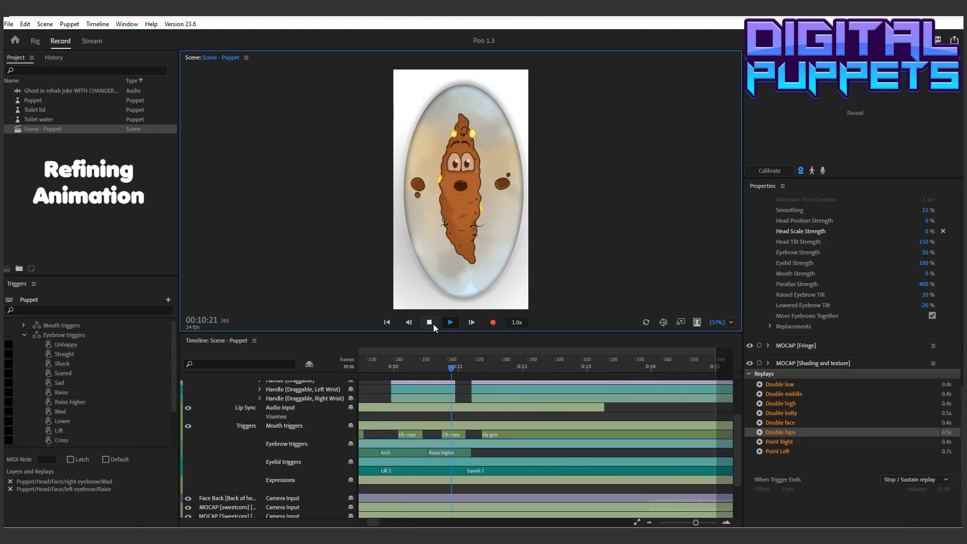
pyautogui.click(433, 324)
pyautogui.moveTo(479, 359); pyautogui.dragTo(330, 369)
pyautogui.moveTo(428, 368); pyautogui.dragTo(378, 369)
pyautogui.click(450, 322)
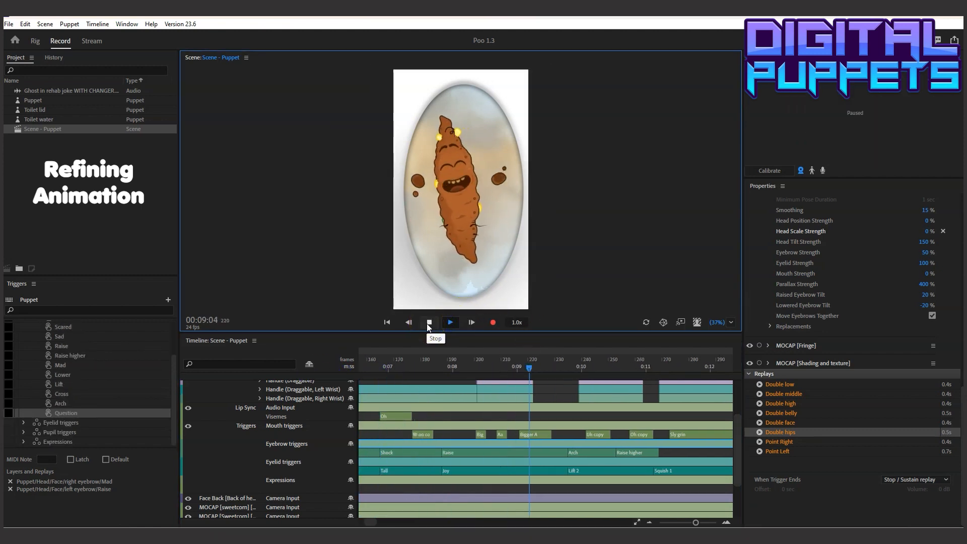
pyautogui.click(427, 324)
# Arm the puppet's behaviors for recording at 00:08:08 and calibrate the face tracking
pyautogui.click(476, 362)
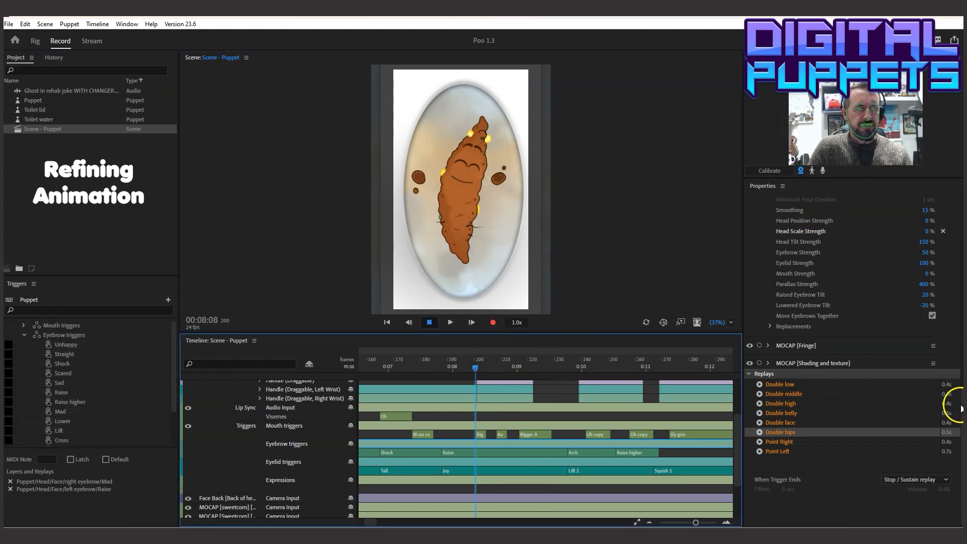
pyautogui.scroll(10, 952, 396)
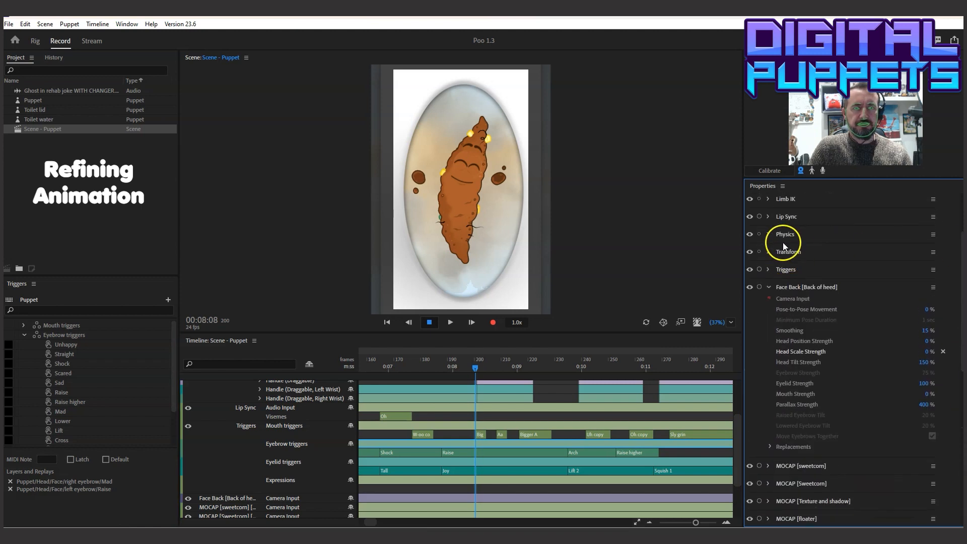
pyautogui.keyDown('ctrl'); pyautogui.click(758, 217); pyautogui.keyUp('ctrl')
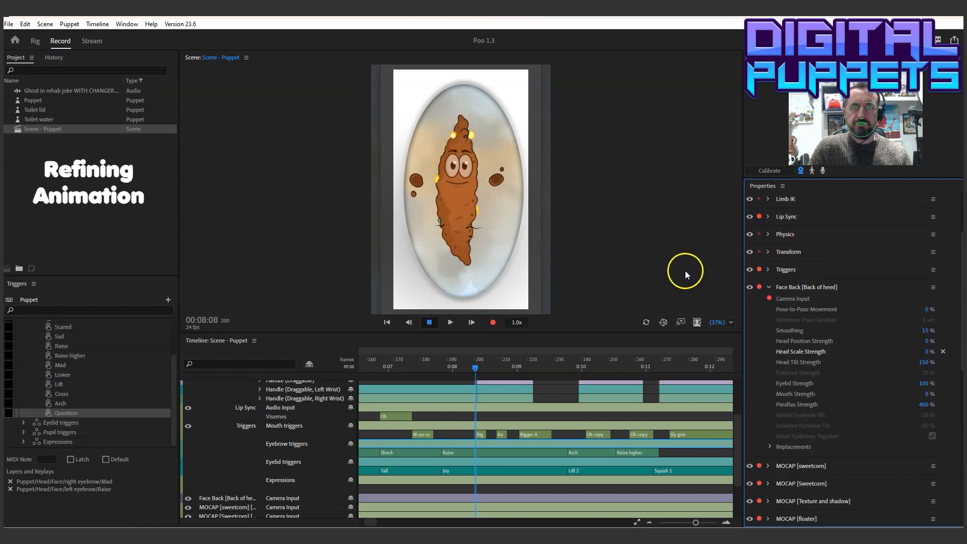
pyautogui.click(771, 171)
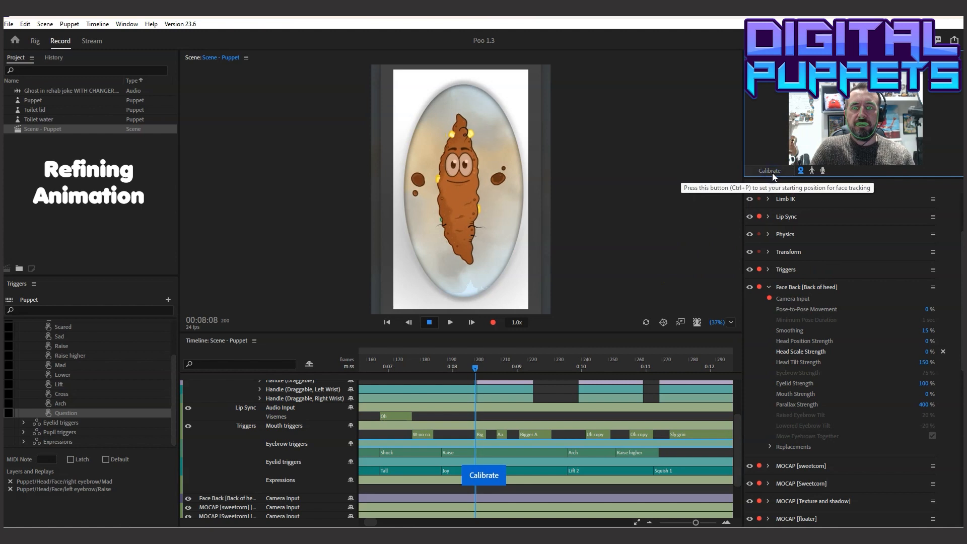
# Record a new body Camera Input take from 00:08:02 to 00:10:04
pyautogui.moveTo(741, 445); pyautogui.dragTo(738, 398)
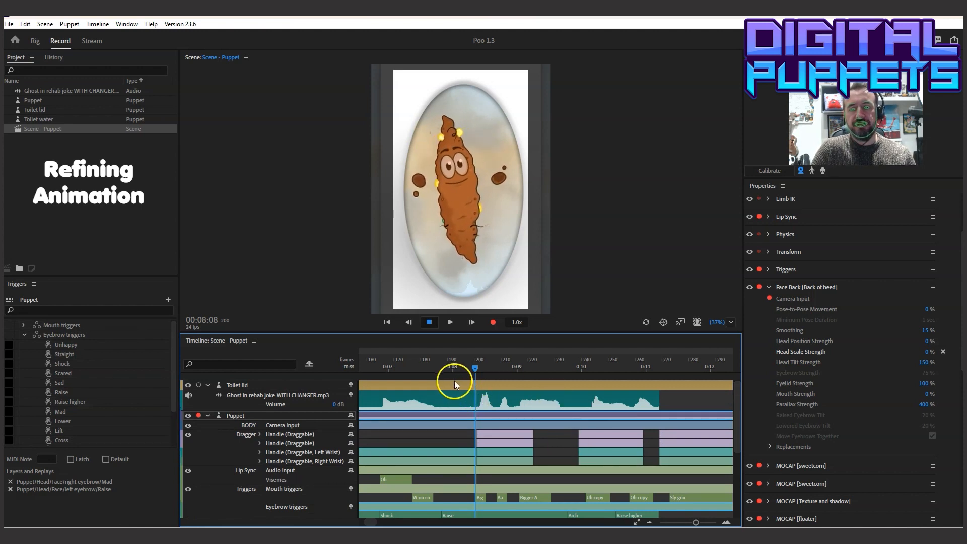
pyautogui.click(461, 366)
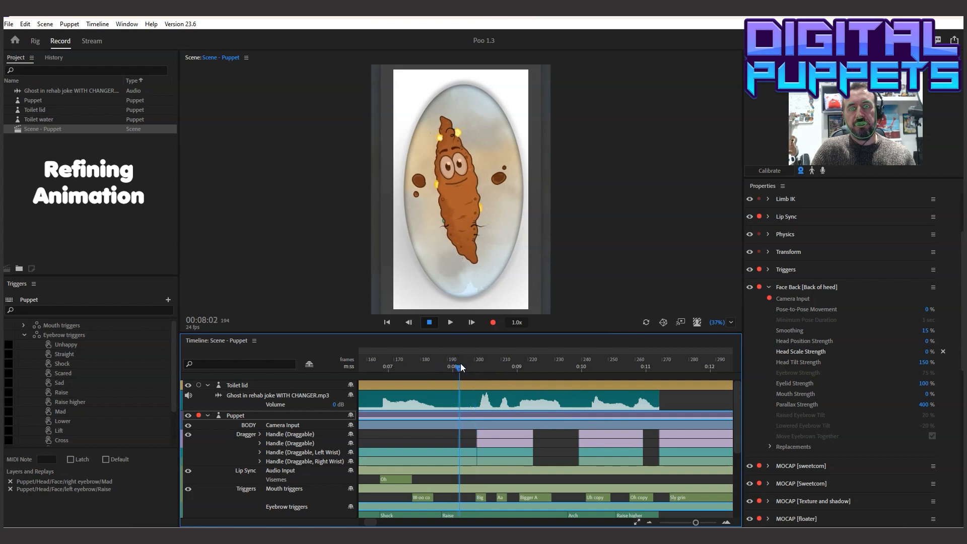
pyautogui.click(495, 324)
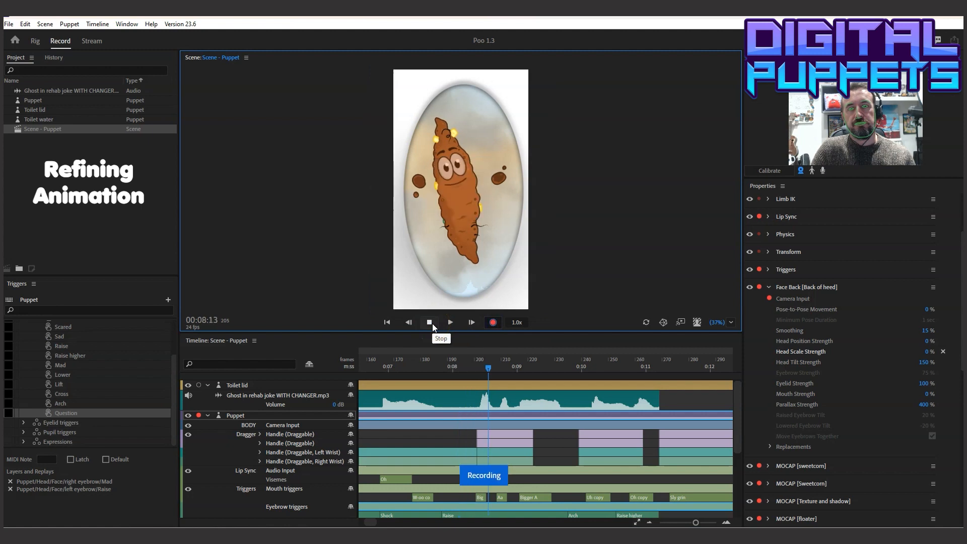
pyautogui.click(433, 324)
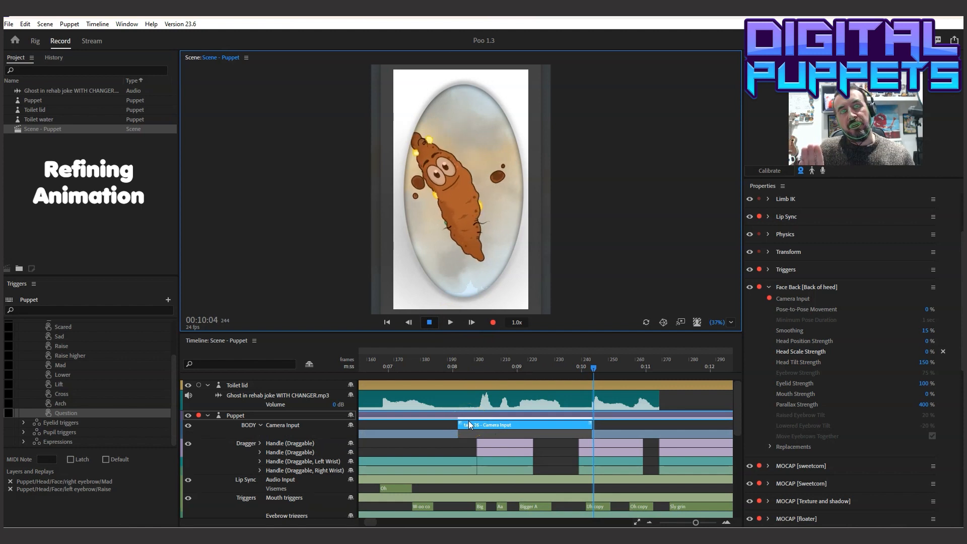
# Add a short blend-in and blend-out to the ends of the new body Camera Input take
pyautogui.click(456, 423)
pyautogui.moveTo(456, 423); pyautogui.dragTo(470, 421)
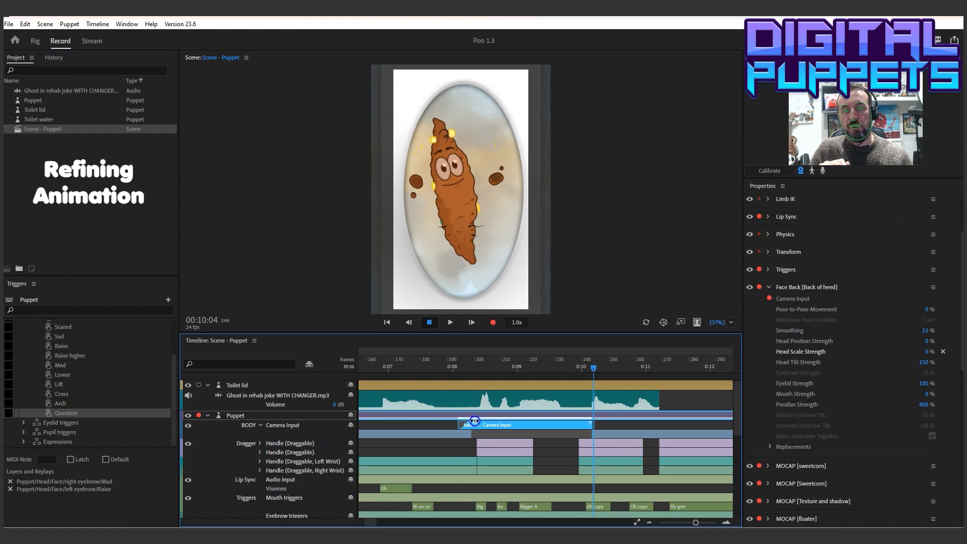
pyautogui.moveTo(591, 421); pyautogui.dragTo(584, 421)
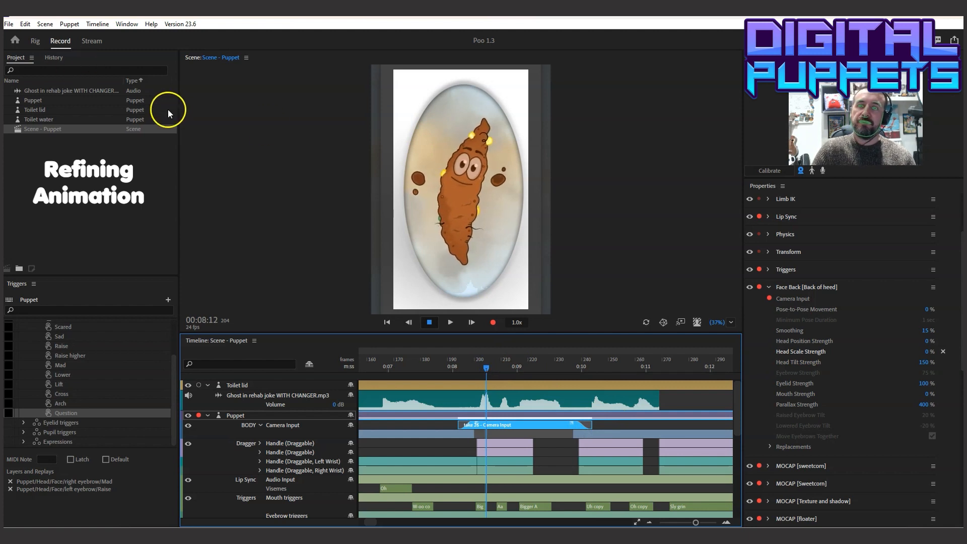
# Record a second body Camera Input take from 00:08:12 to 00:09:08, blend both ends and shorten it to about frame 219
pyautogui.click(496, 326)
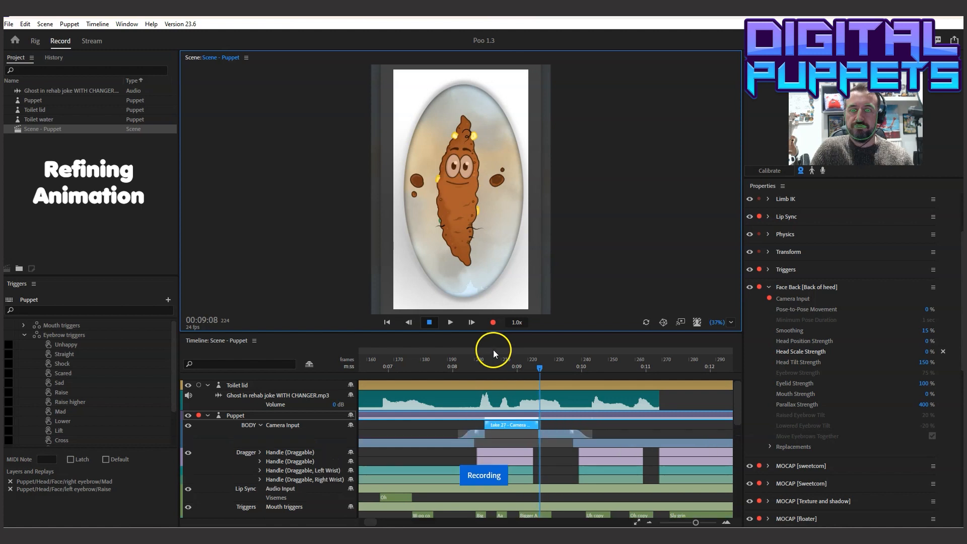
pyautogui.moveTo(487, 424); pyautogui.dragTo(498, 422)
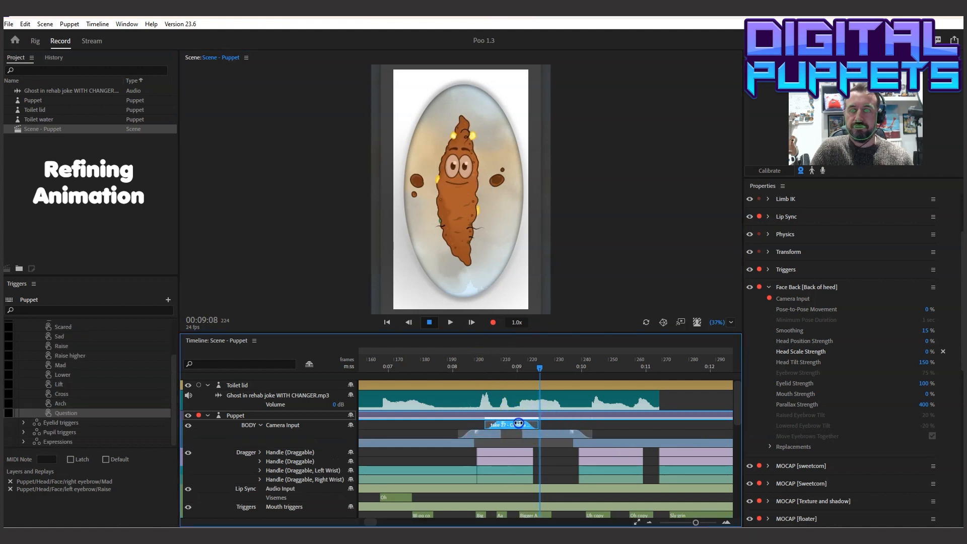
pyautogui.moveTo(516, 423); pyautogui.dragTo(516, 422)
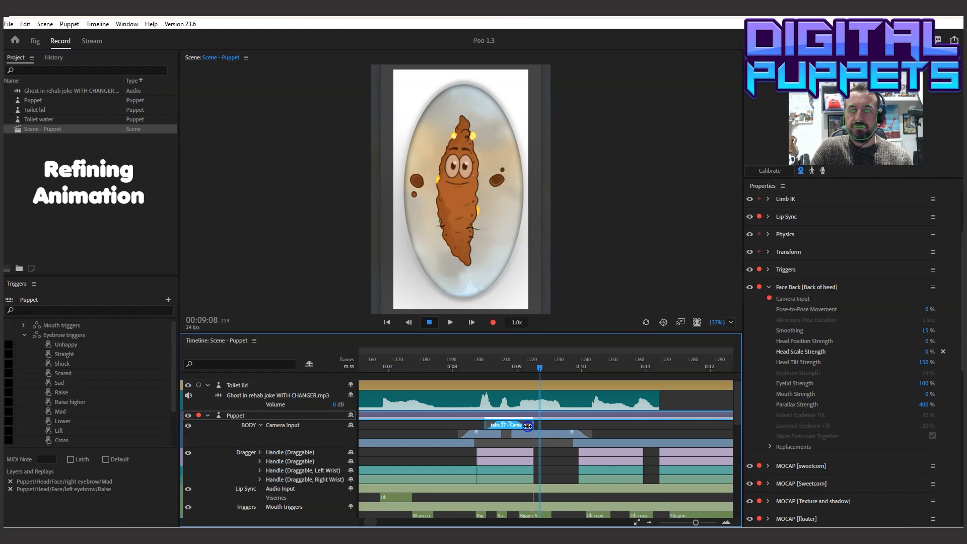
# Play the two blended body takes with the camera switched off, stop at 00:09:20 and switch the camera back on
pyautogui.click(800, 170)
pyautogui.click(412, 364)
pyautogui.click(450, 322)
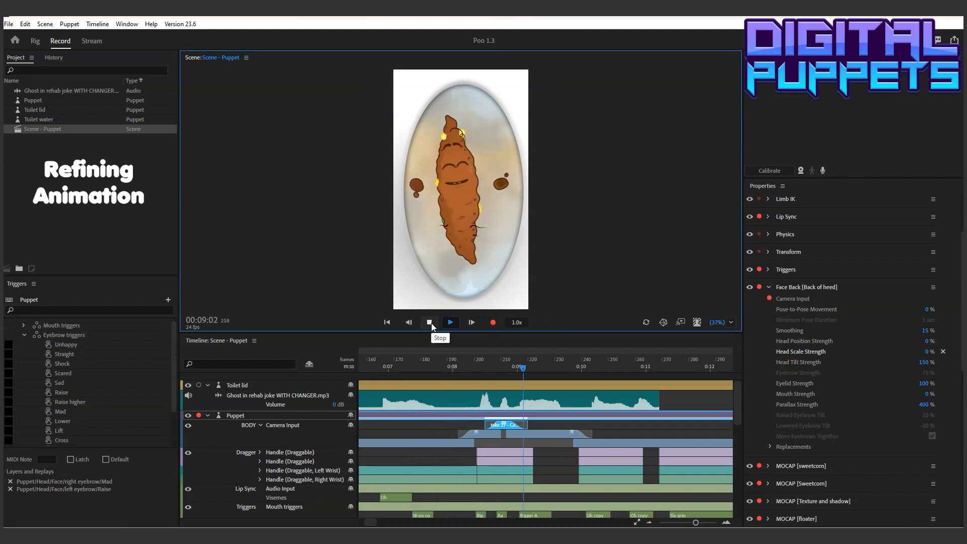
pyautogui.click(429, 322)
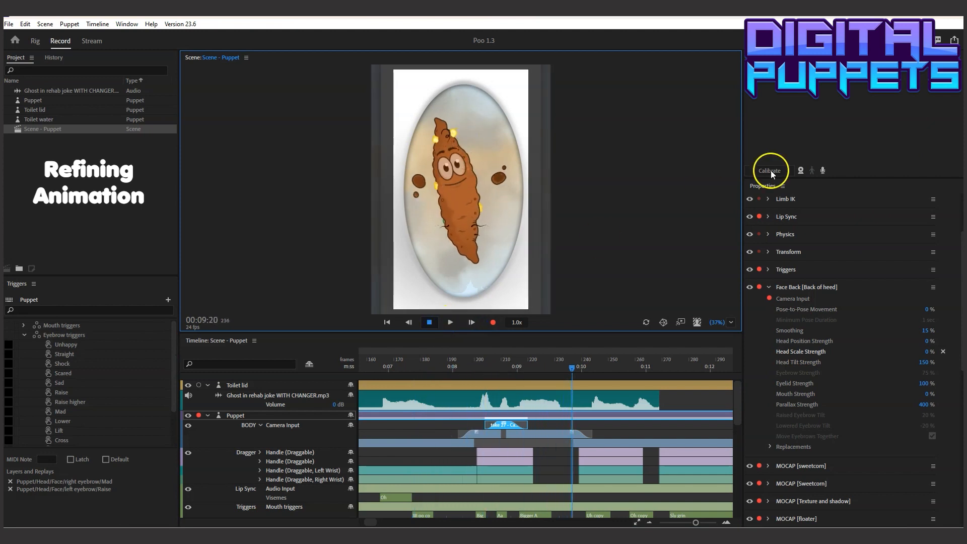
pyautogui.click(800, 171)
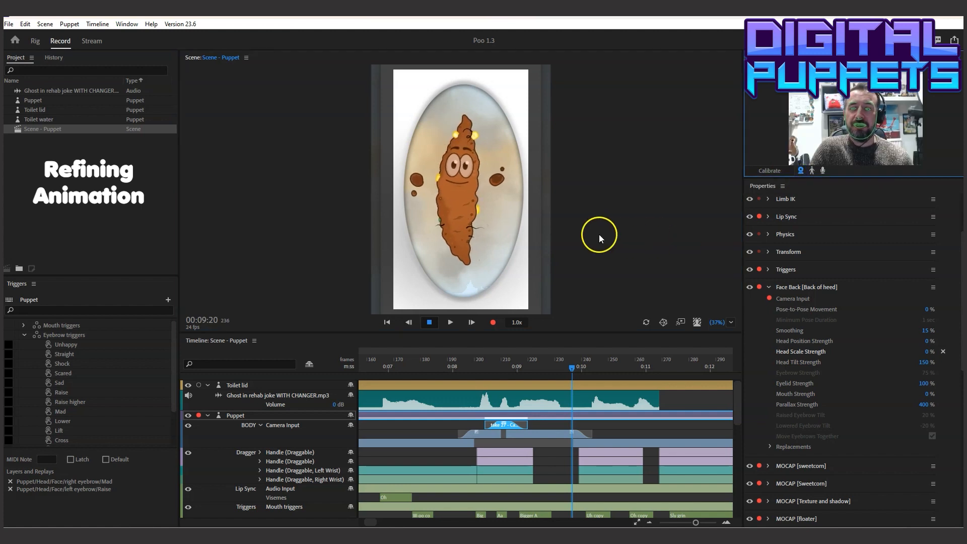
# Move take 27 beneath take 26 on the body track and extend it to span about frames 194 to 243
pyautogui.moveTo(432, 363); pyautogui.dragTo(465, 372)
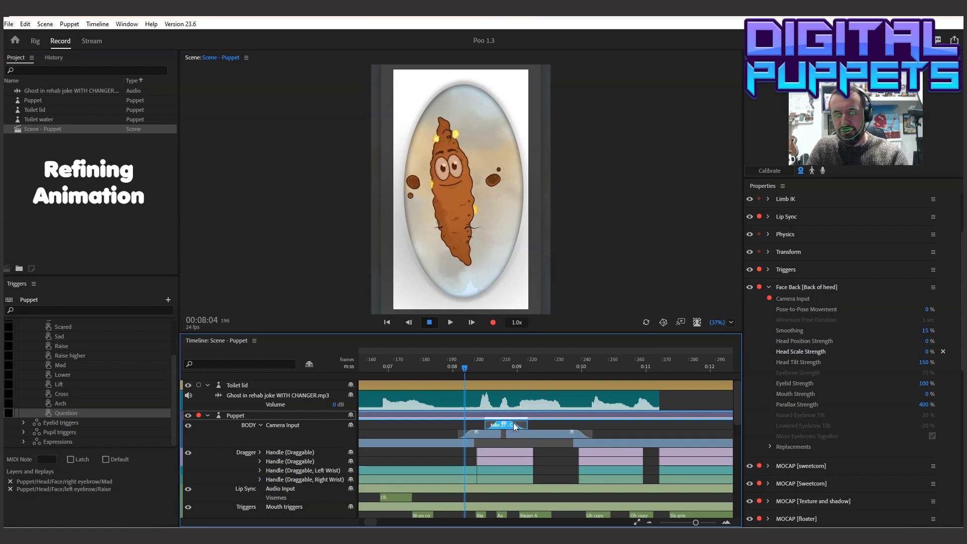
pyautogui.hotkey('ctrl', '[')
pyautogui.click(492, 433)
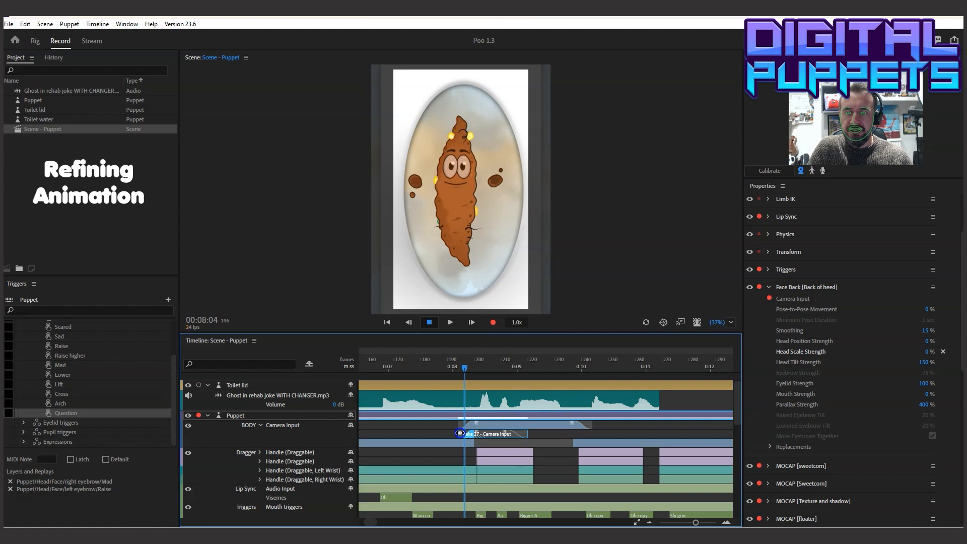
pyautogui.moveTo(533, 433); pyautogui.dragTo(588, 434)
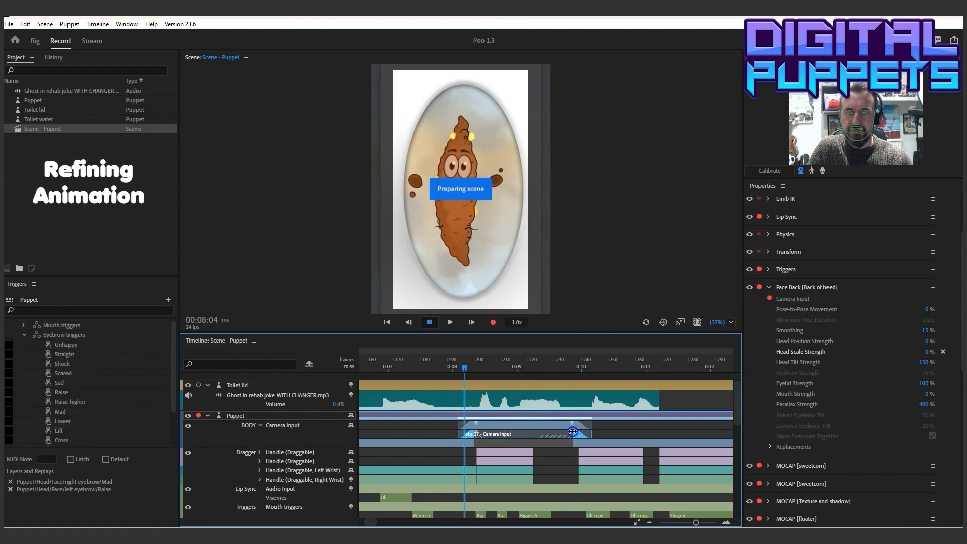
# Trim body Camera Input take 26 to about frames 204 to 218, keeping its blended ends
pyautogui.click(499, 426)
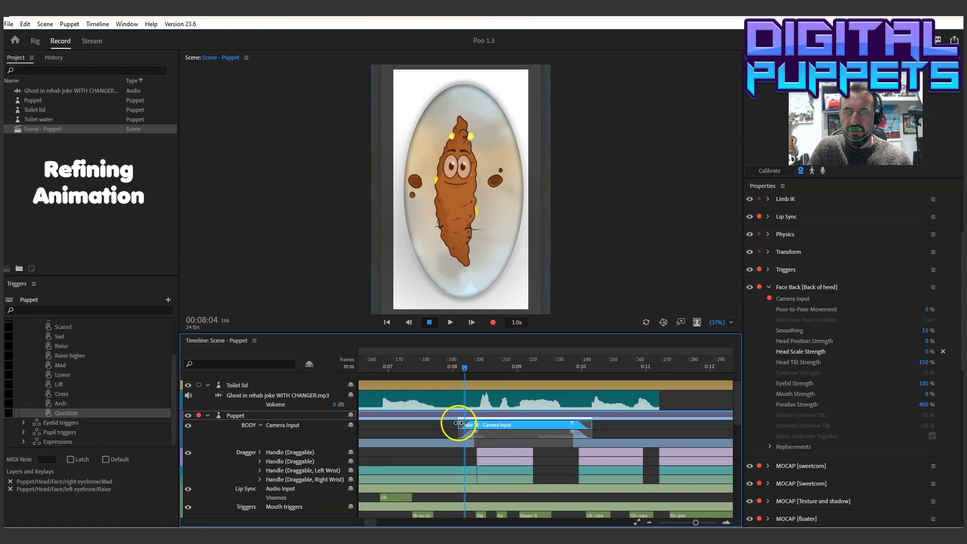
pyautogui.moveTo(475, 423); pyautogui.dragTo(488, 424)
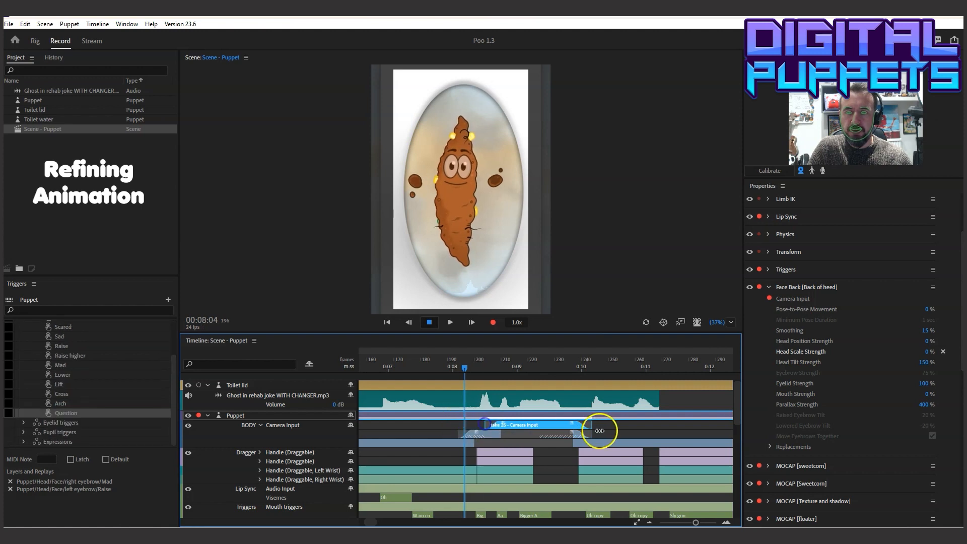
pyautogui.moveTo(578, 424); pyautogui.dragTo(530, 424)
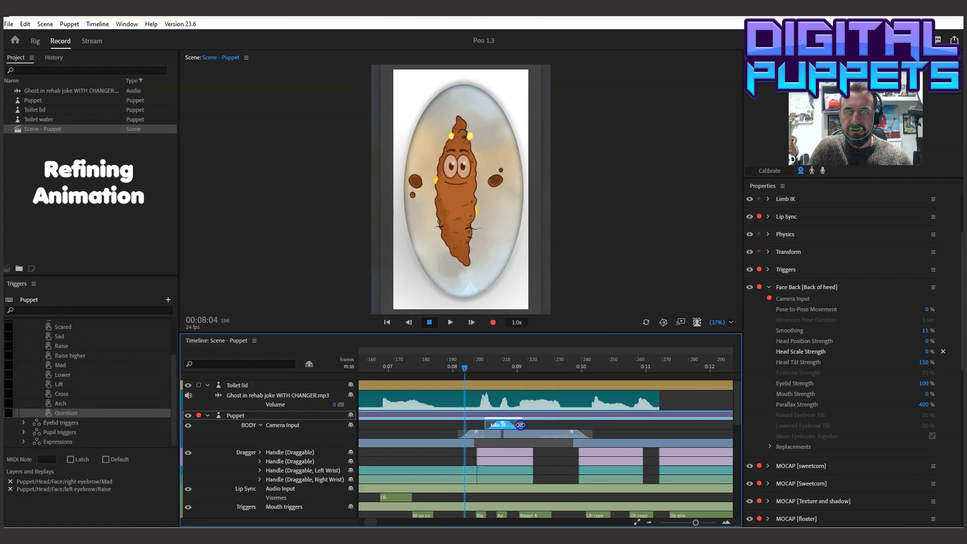
# Play the reordered body takes from about frame 160 to 00:10:05, and replay the section through 00:13:12
pyautogui.click(370, 361)
pyautogui.press('space')
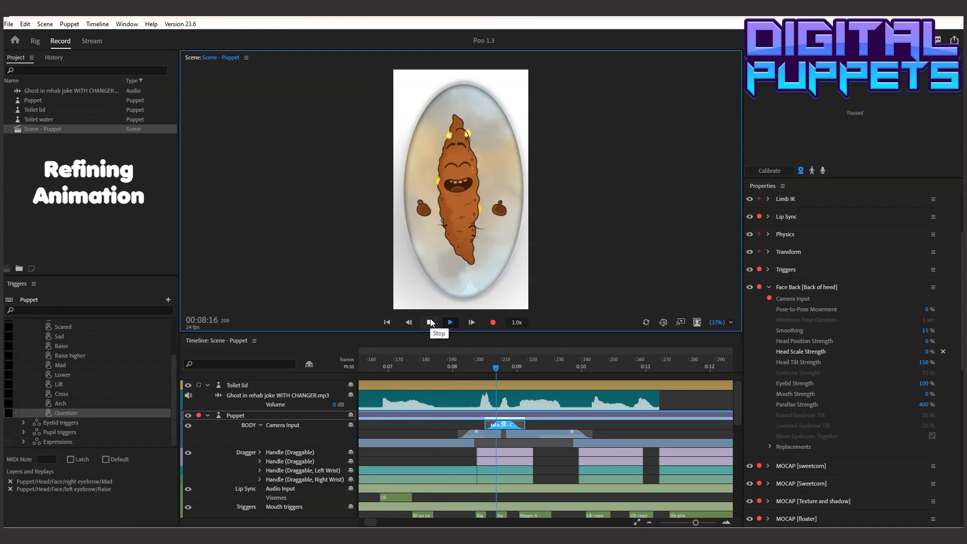
pyautogui.click(431, 319)
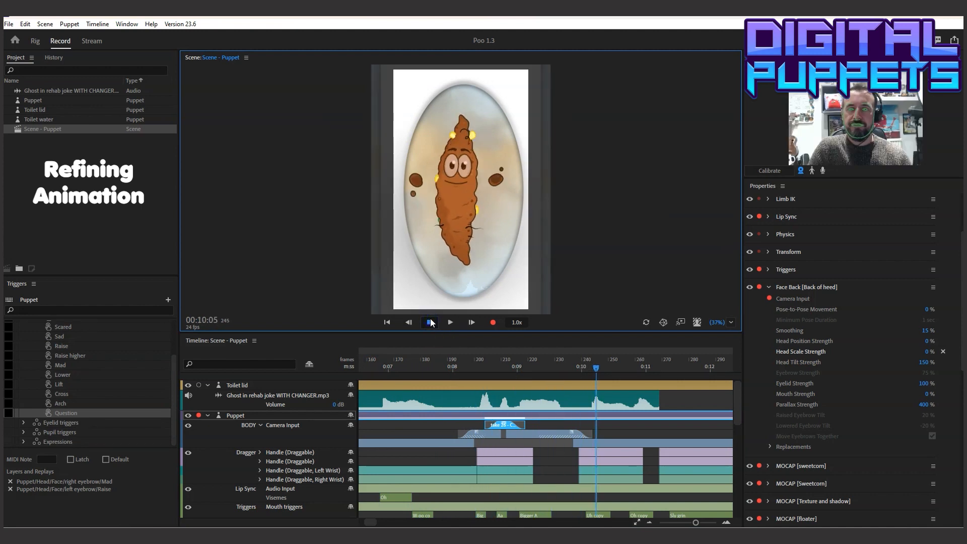
pyautogui.click(381, 360)
pyautogui.click(450, 323)
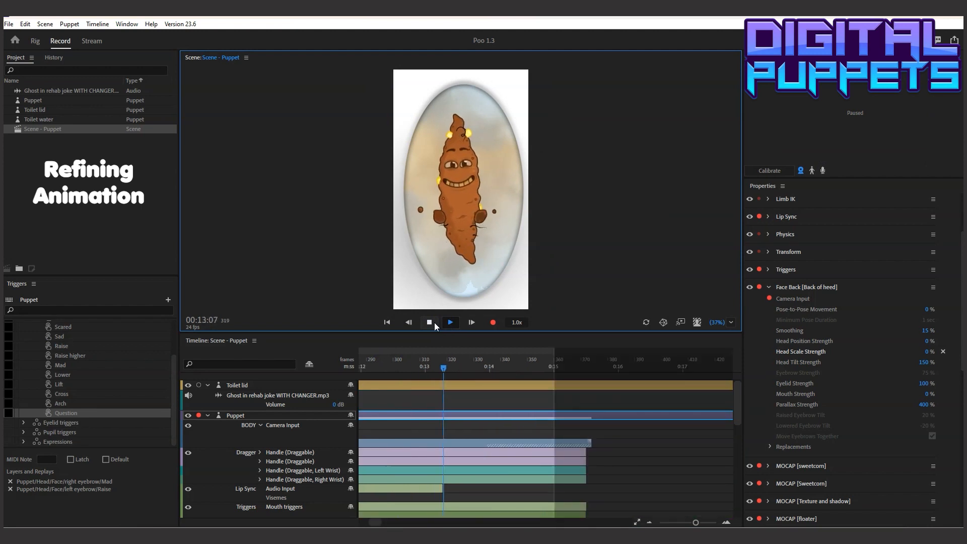
pyautogui.click(434, 323)
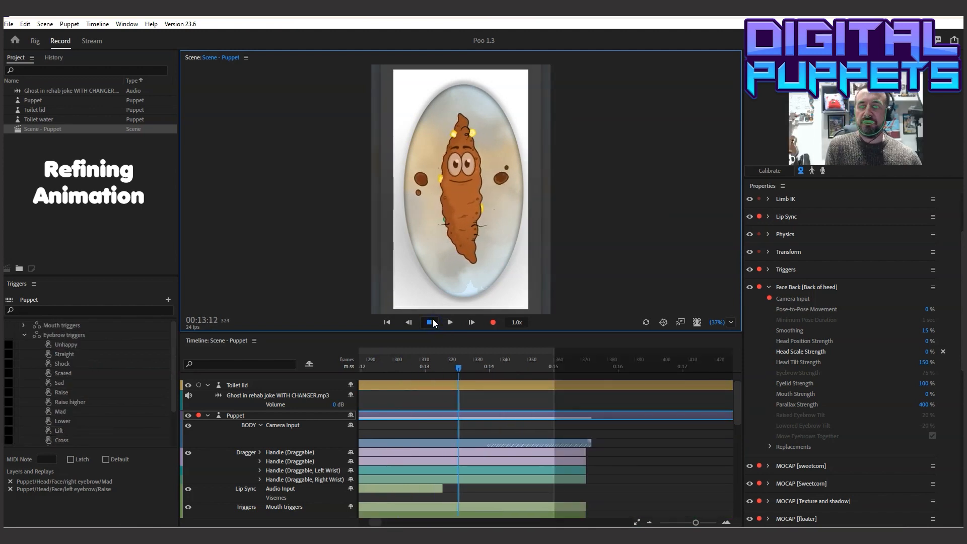
pyautogui.moveTo(375, 521); pyautogui.dragTo(346, 522)
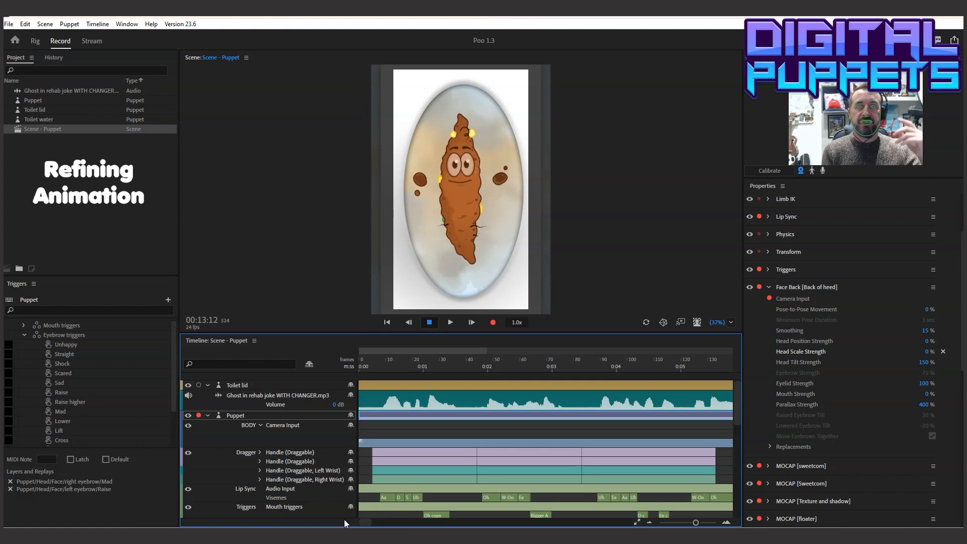
# Collapse the Puppet track and record a camera input take on Toilet water from 00:00:00 to 00:16:07
pyautogui.click(509, 213)
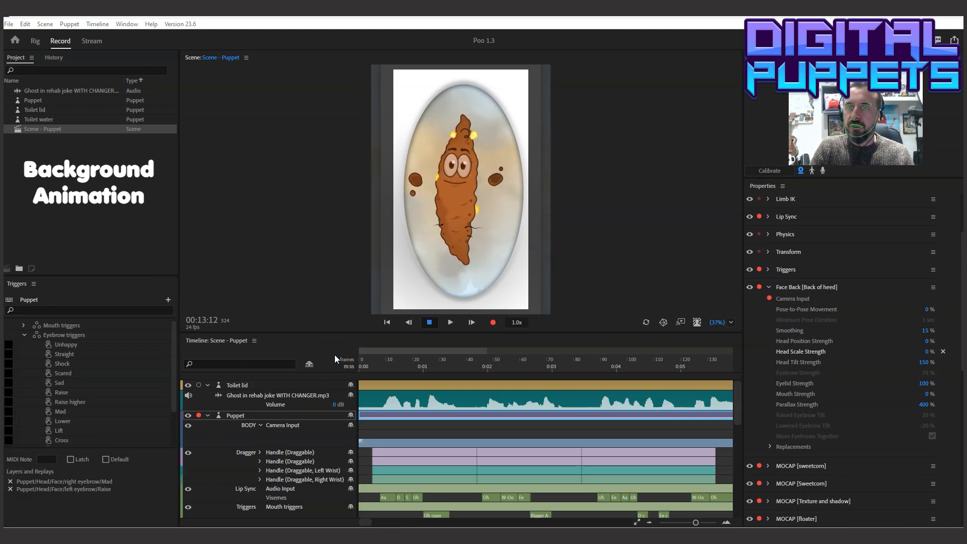
pyautogui.click(208, 416)
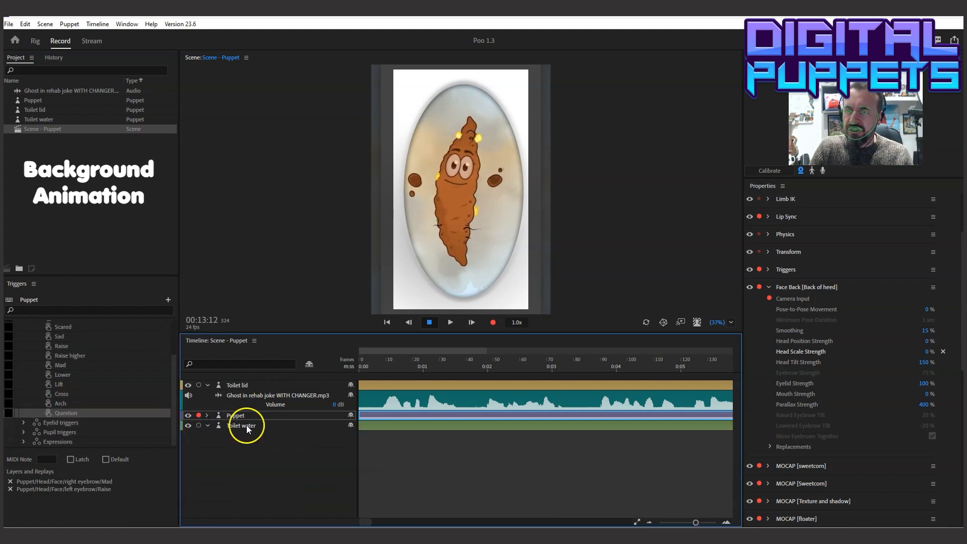
pyautogui.click(246, 424)
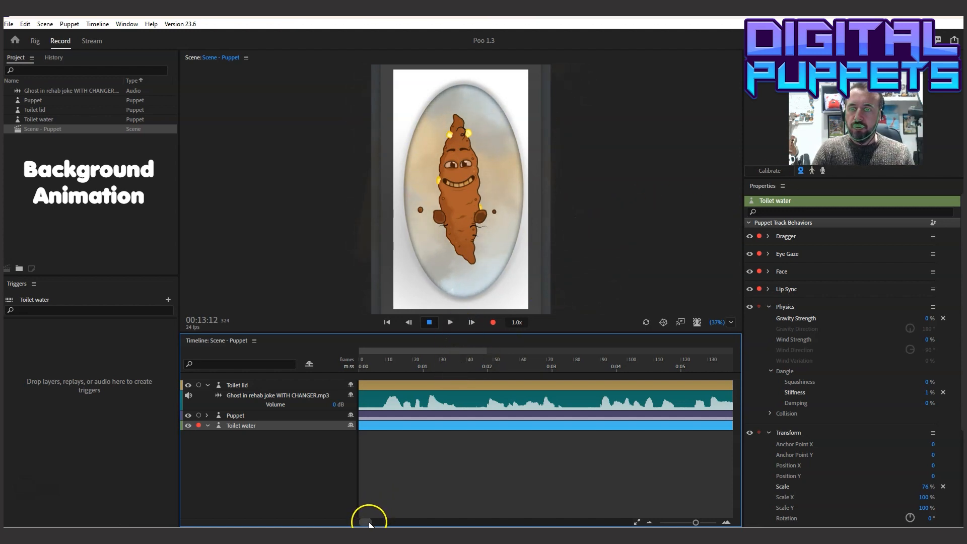
pyautogui.click(361, 367)
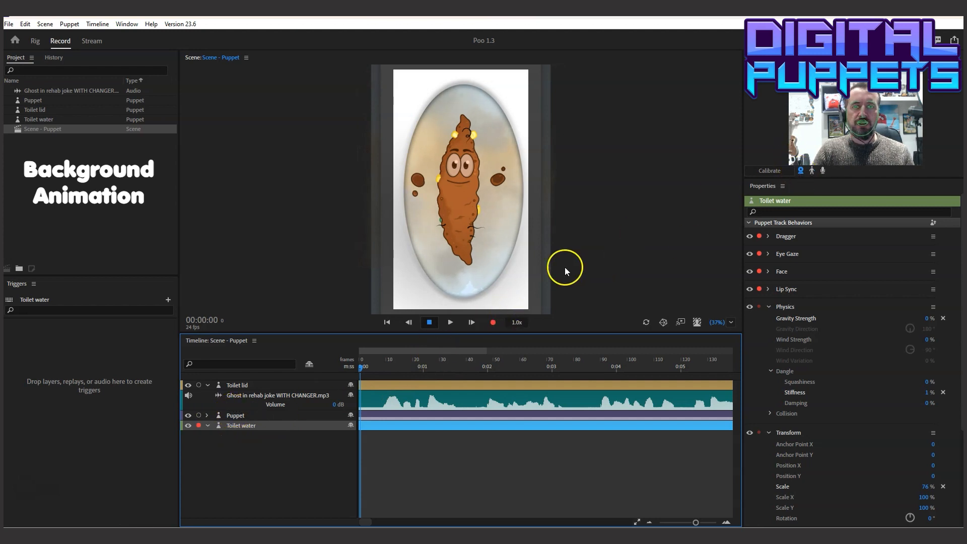
pyautogui.click(494, 325)
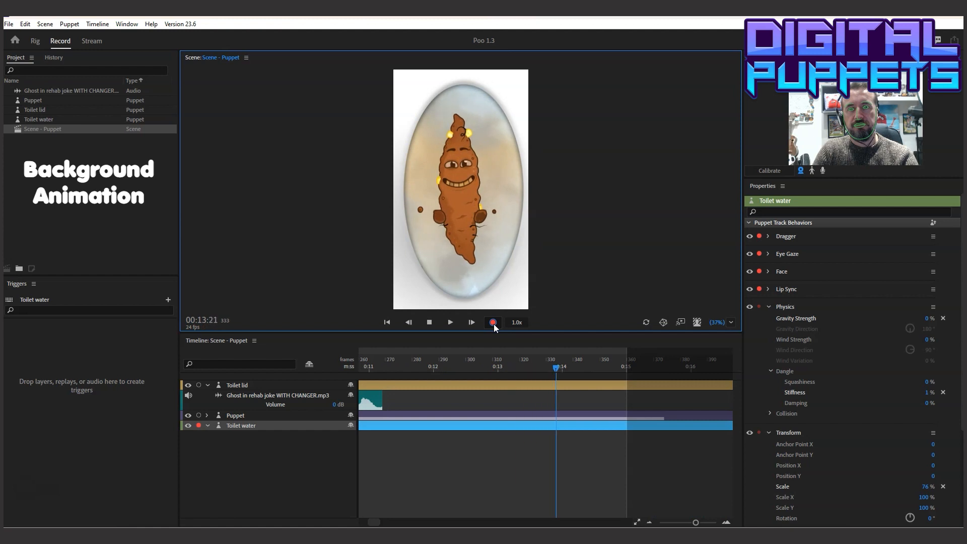
pyautogui.click(465, 324)
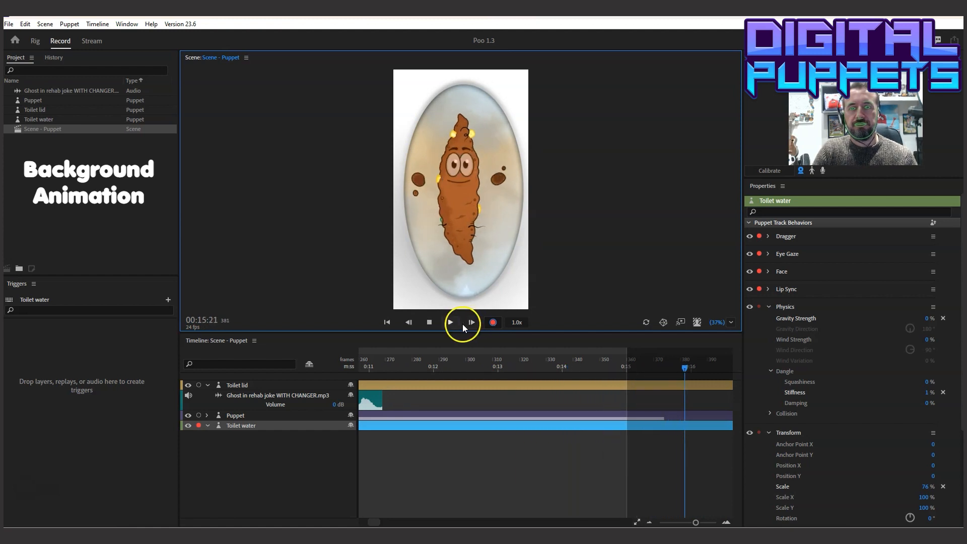
pyautogui.click(431, 324)
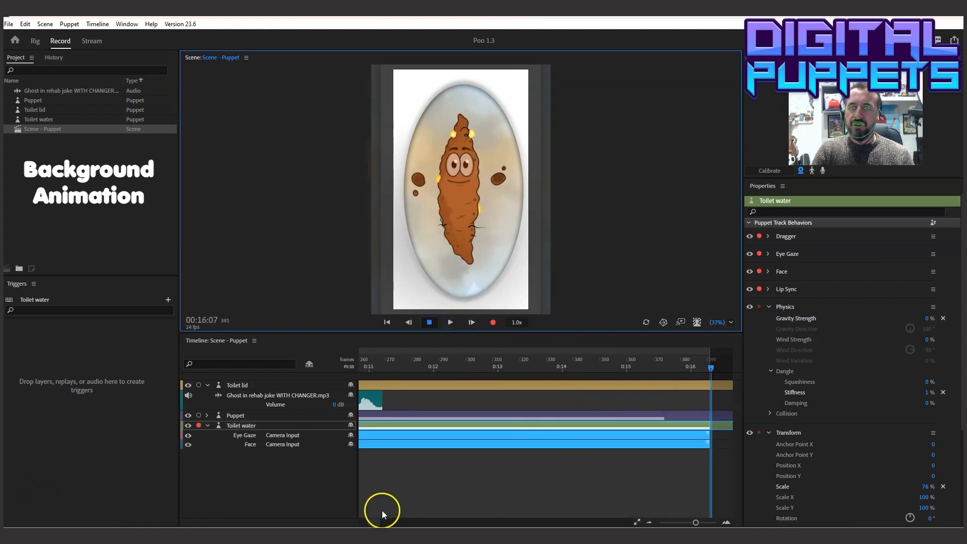
# Play the new Toilet water take from the start of the scene and stop at 00:12:00
pyautogui.moveTo(373, 522); pyautogui.dragTo(346, 523)
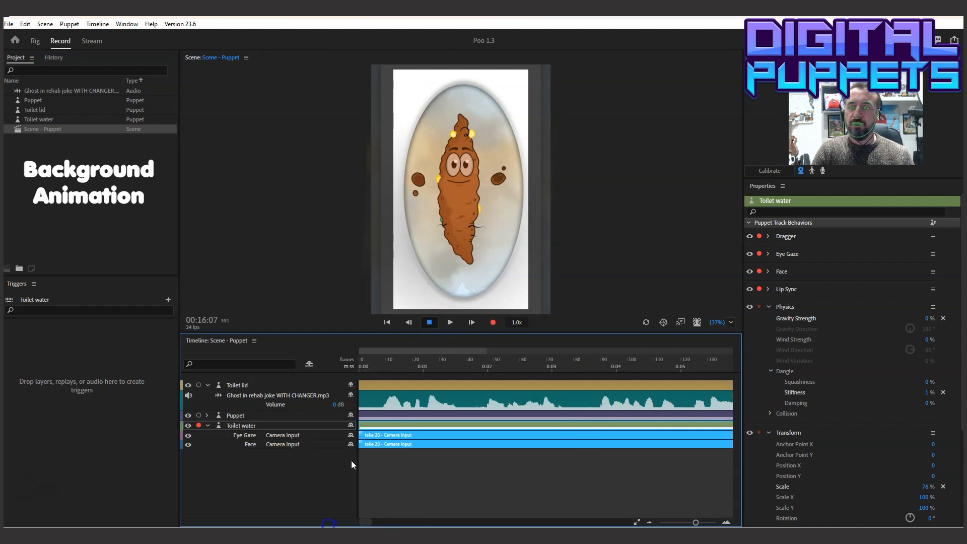
pyautogui.click(363, 366)
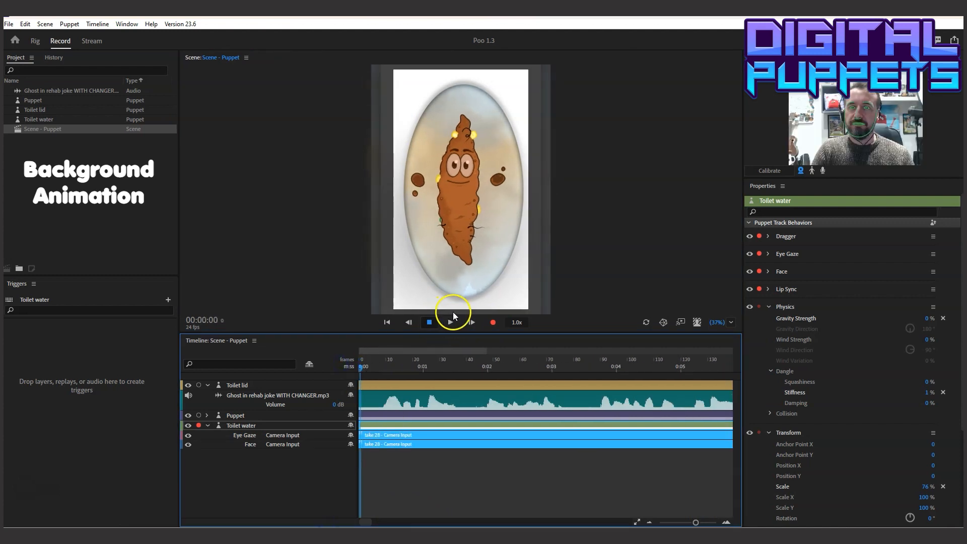
pyautogui.click(451, 323)
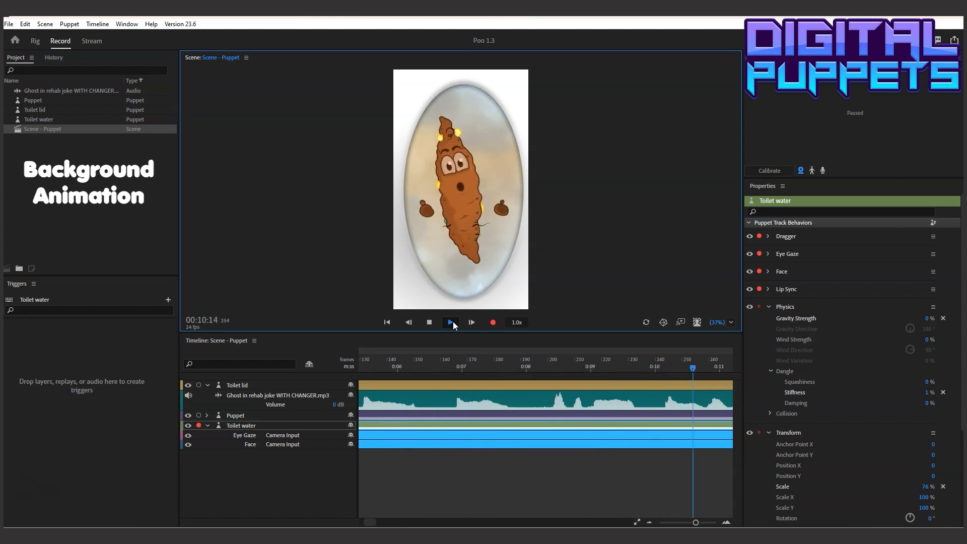
pyautogui.click(450, 322)
pyautogui.click(518, 422)
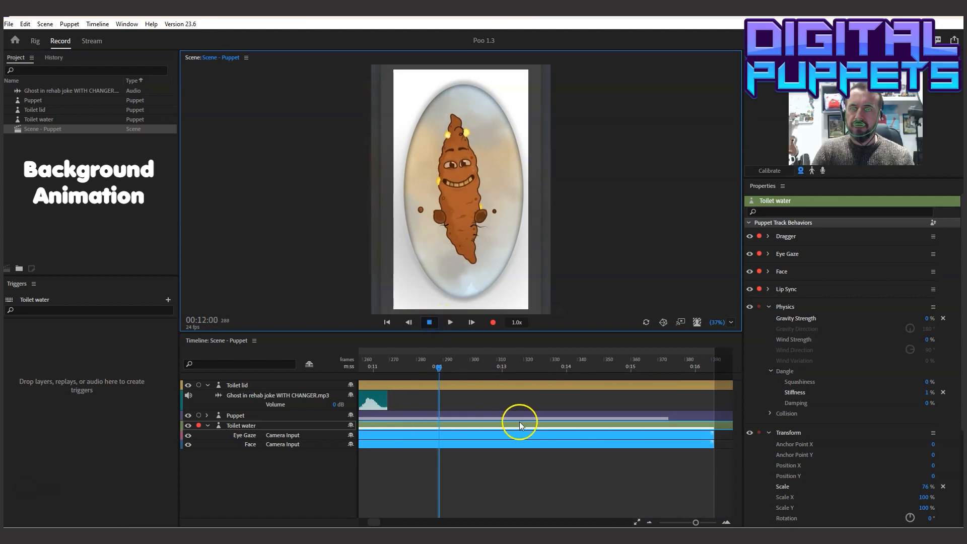
# Select the Toilet water track and replay the scene from the start through 00:13:09
pyautogui.moveTo(373, 520); pyautogui.dragTo(326, 523)
pyautogui.click(401, 427)
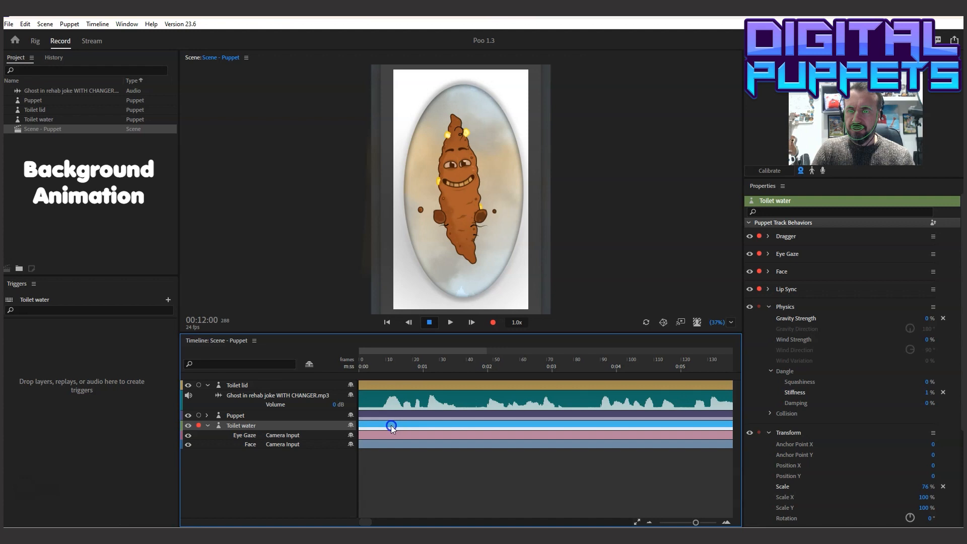
pyautogui.click(362, 367)
pyautogui.click(449, 322)
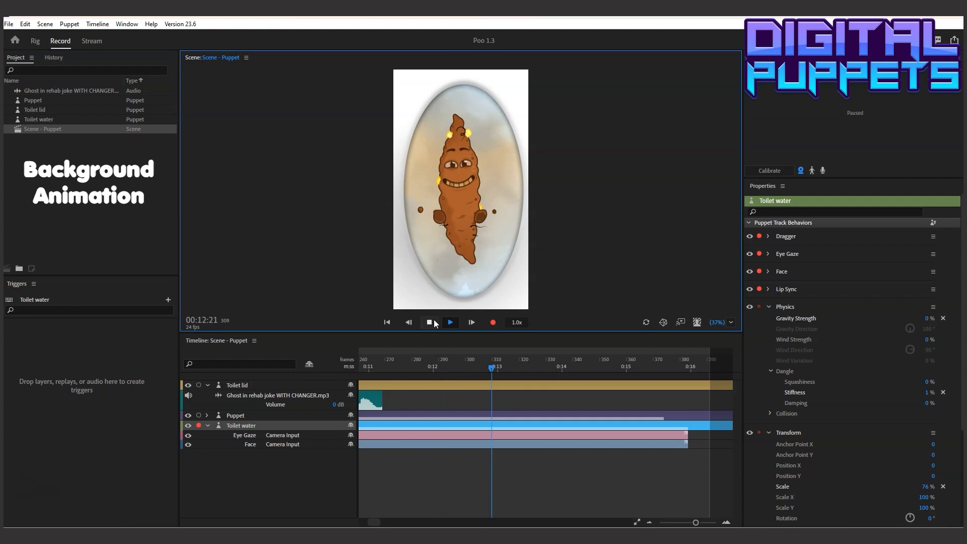
pyautogui.click(430, 322)
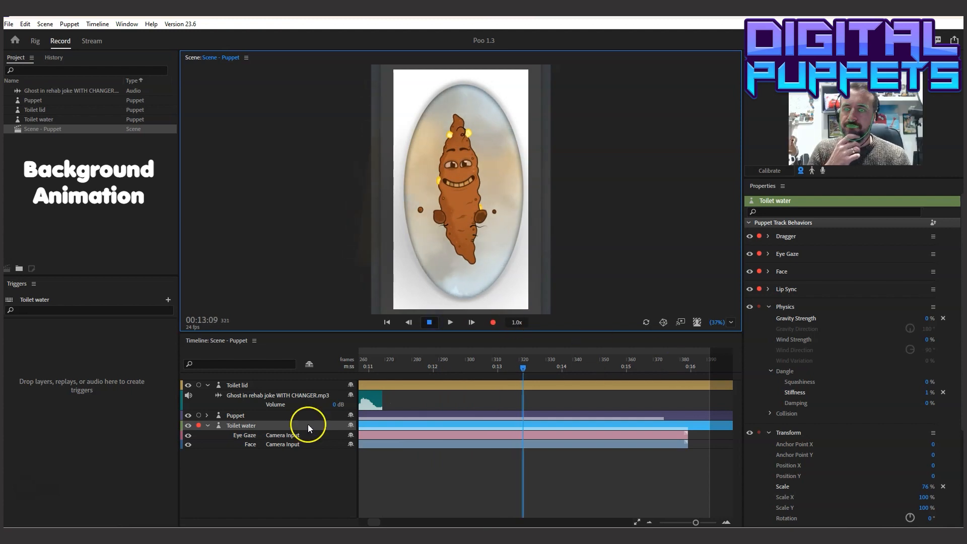
# Raise the Dangle Stiffness in Toilet water's Physics behavior to 198%
pyautogui.moveTo(962, 299); pyautogui.dragTo(952, 349)
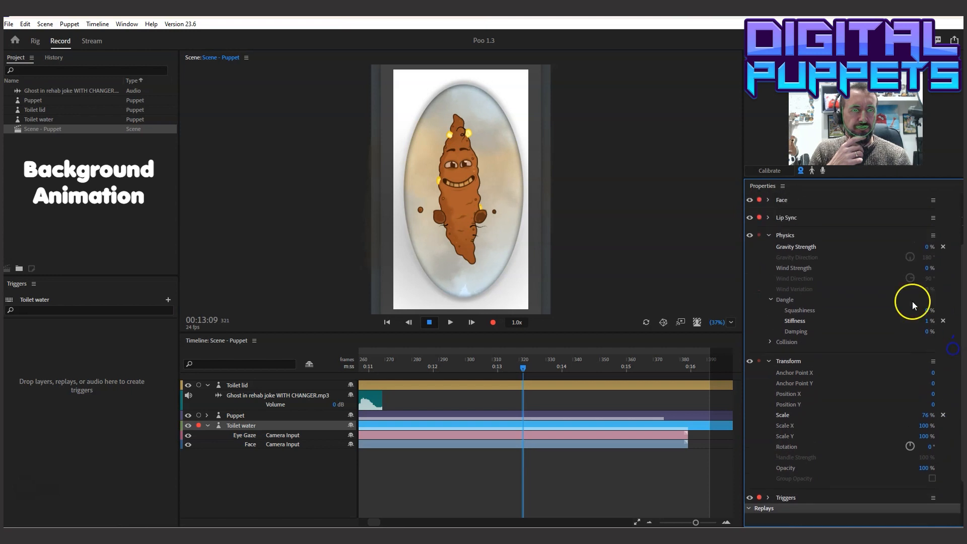
pyautogui.click(244, 425)
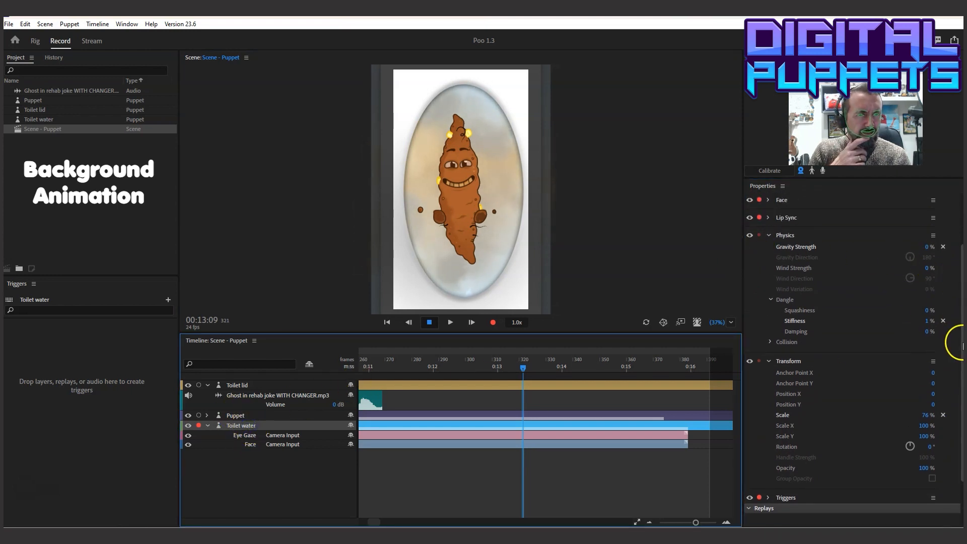
pyautogui.moveTo(962, 346); pyautogui.dragTo(962, 305)
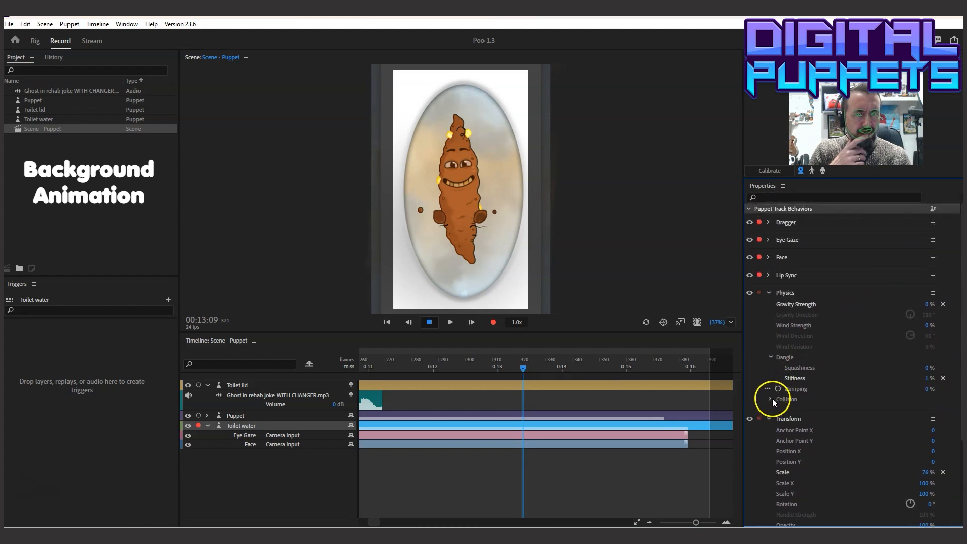
pyautogui.moveTo(929, 381); pyautogui.dragTo(962, 380)
# Play the scene with the stiffer water physics and stop at 00:07:13
pyautogui.moveTo(374, 522); pyautogui.dragTo(339, 518)
pyautogui.click(450, 322)
pyautogui.click(431, 322)
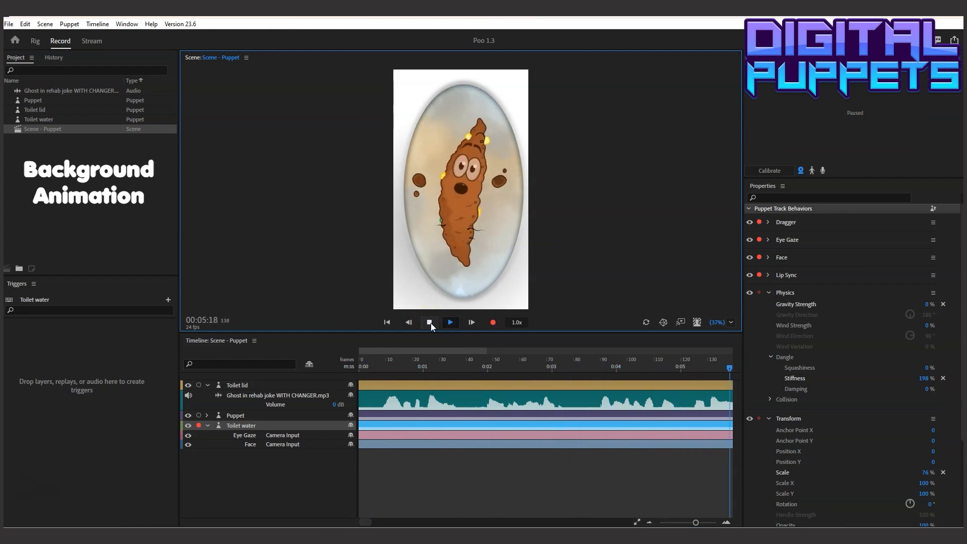
pyautogui.click(431, 322)
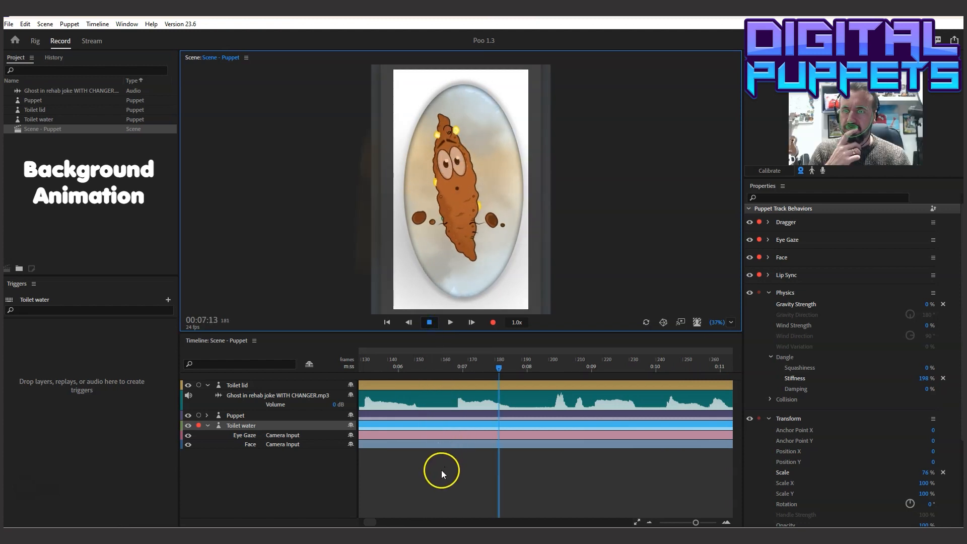
# Return to the start of the scene, reset Toilet water's Dangle Stiffness and set it to 10%
pyautogui.moveTo(373, 524); pyautogui.dragTo(350, 523)
pyautogui.moveTo(403, 442); pyautogui.dragTo(405, 439)
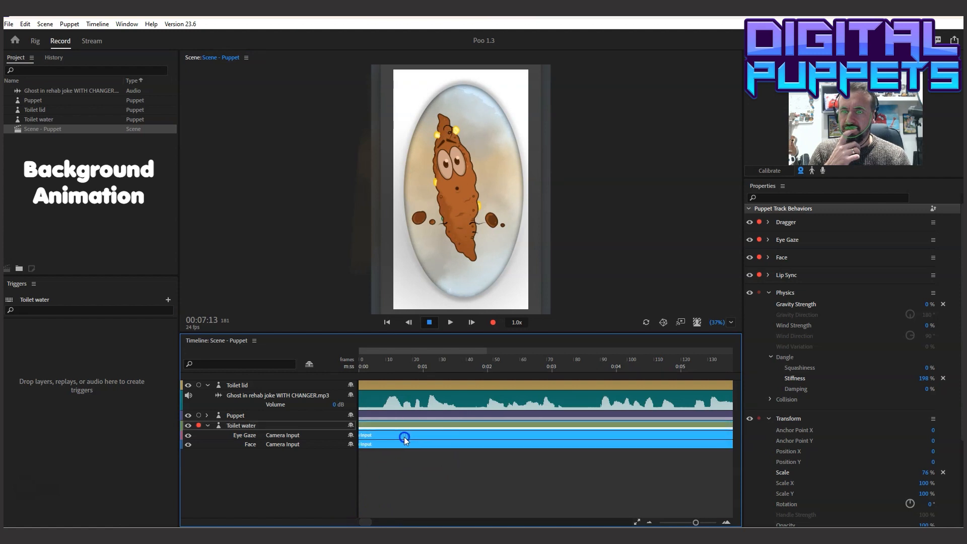
pyautogui.click(363, 366)
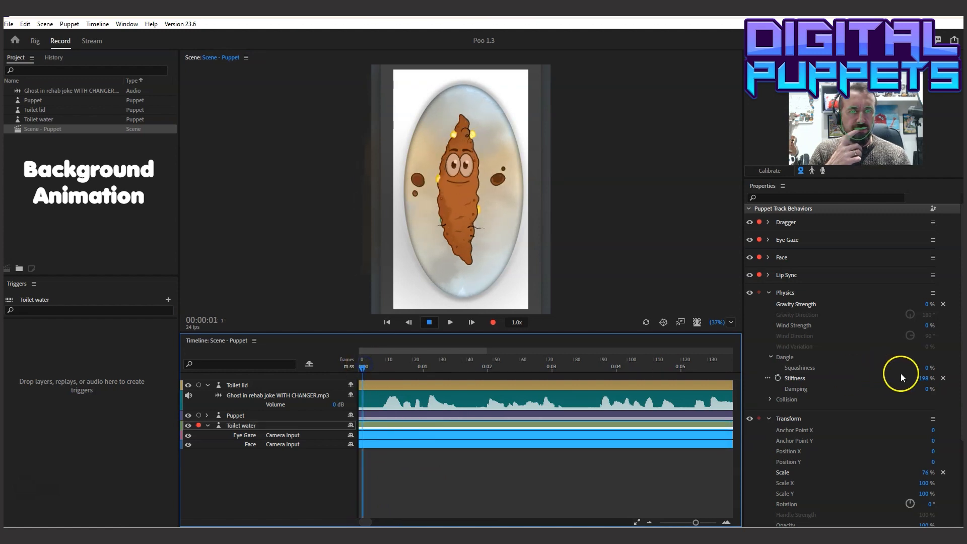
pyautogui.click(943, 378)
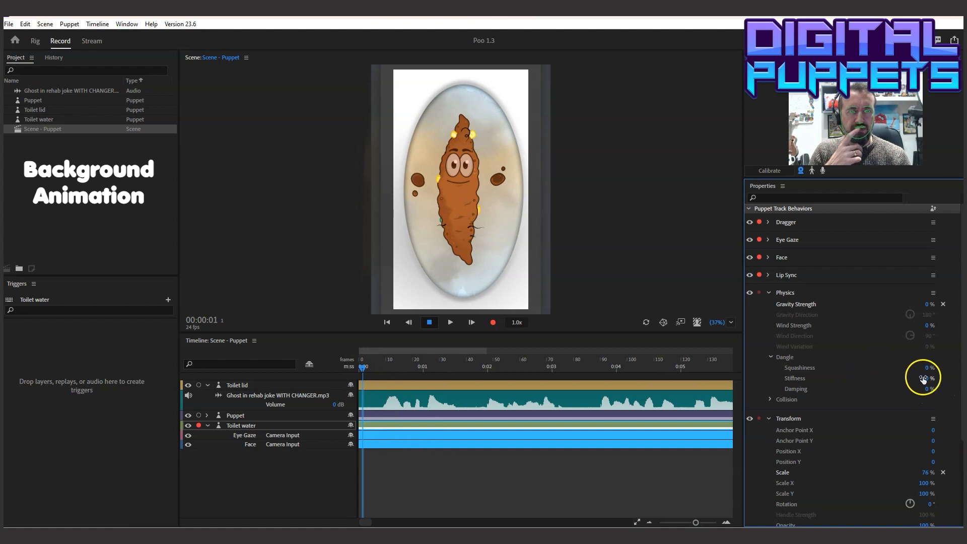
pyautogui.write('10')
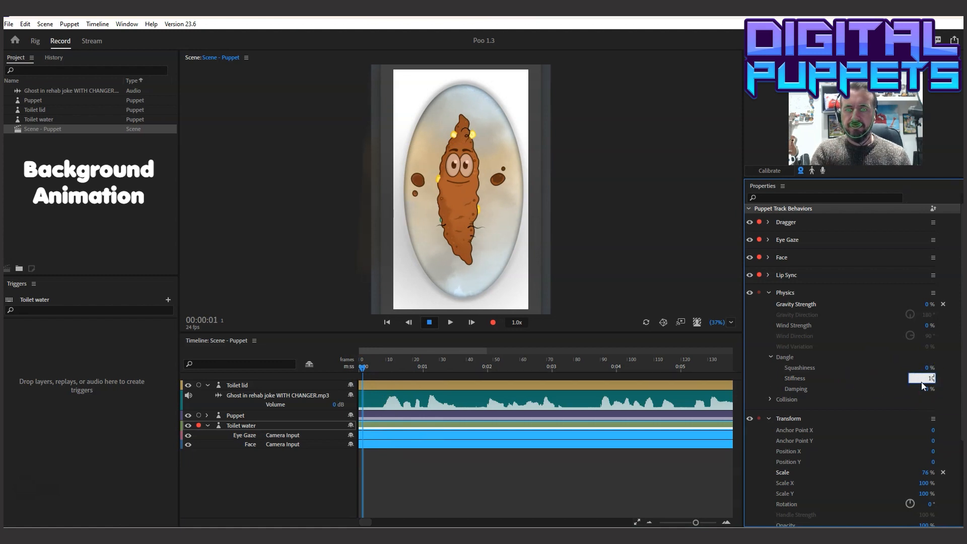
pyautogui.click(837, 366)
# Play the scene with the revised stiffness, pausing at 00:03:21 and continuing through 00:11:08
pyautogui.click(362, 365)
pyautogui.click(441, 324)
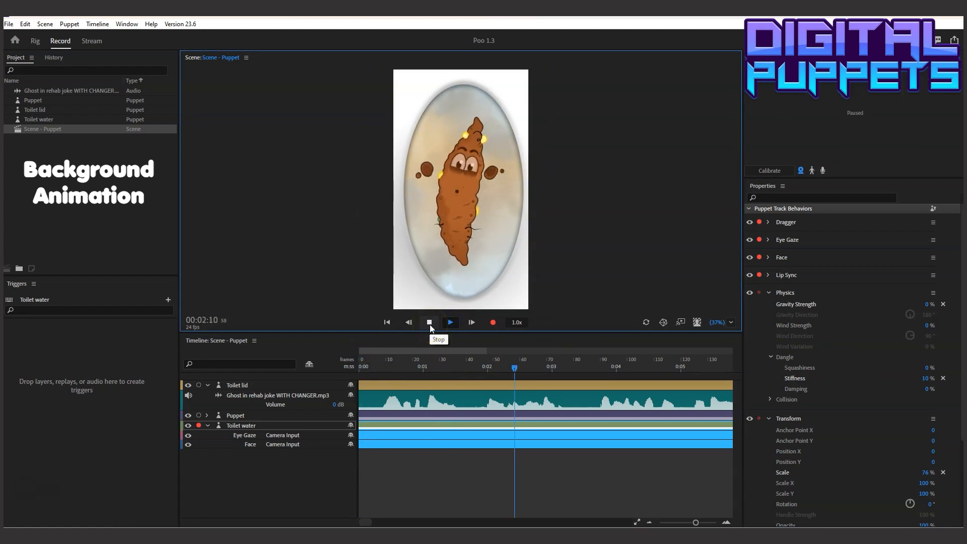
pyautogui.click(430, 324)
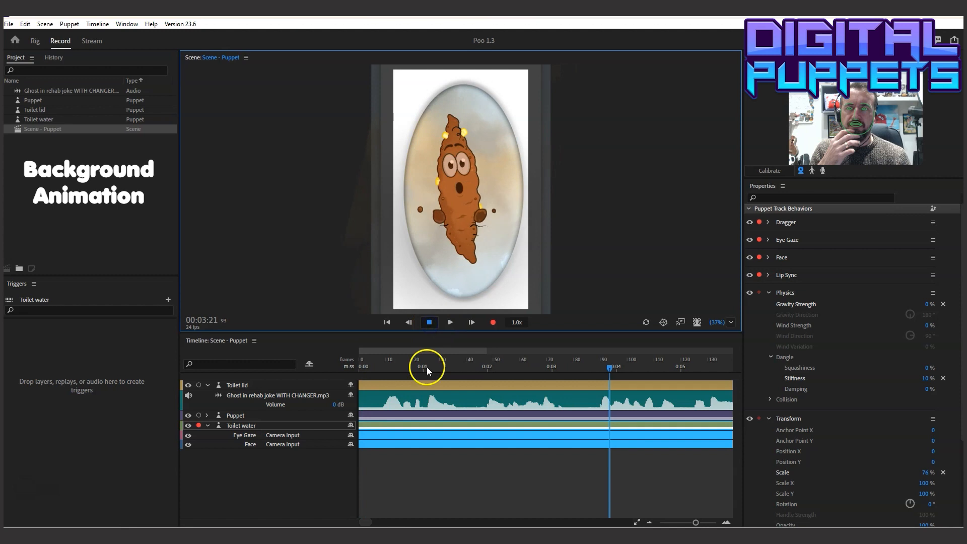
pyautogui.click(433, 438)
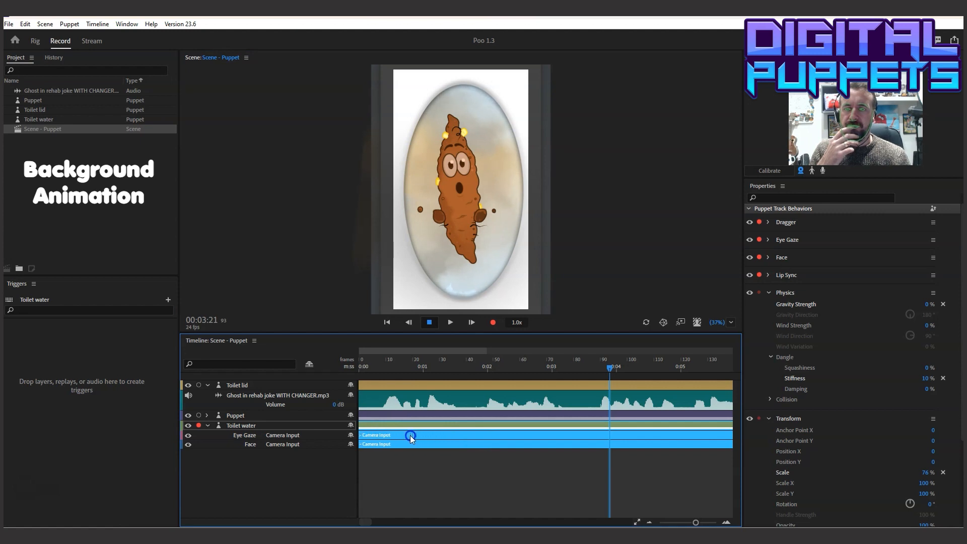
pyautogui.click(451, 322)
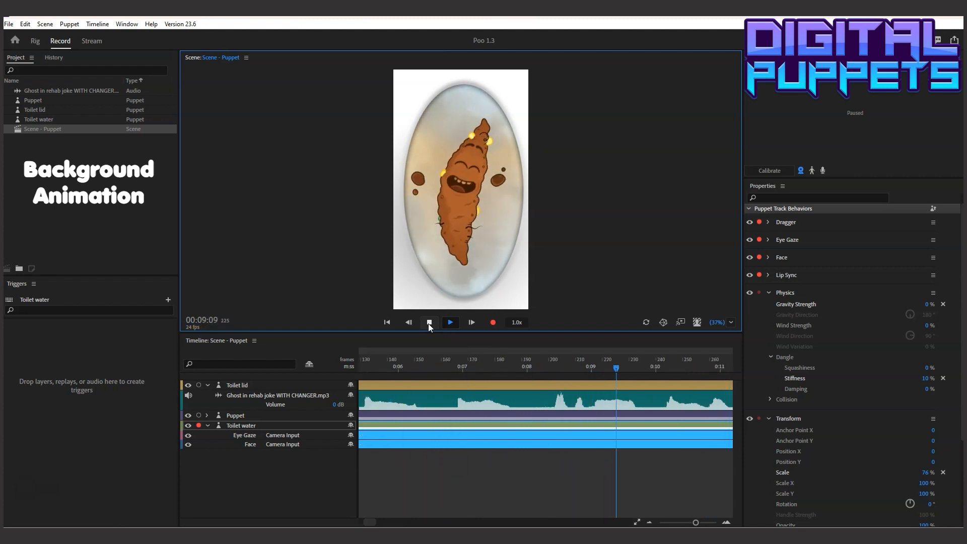
pyautogui.click(429, 322)
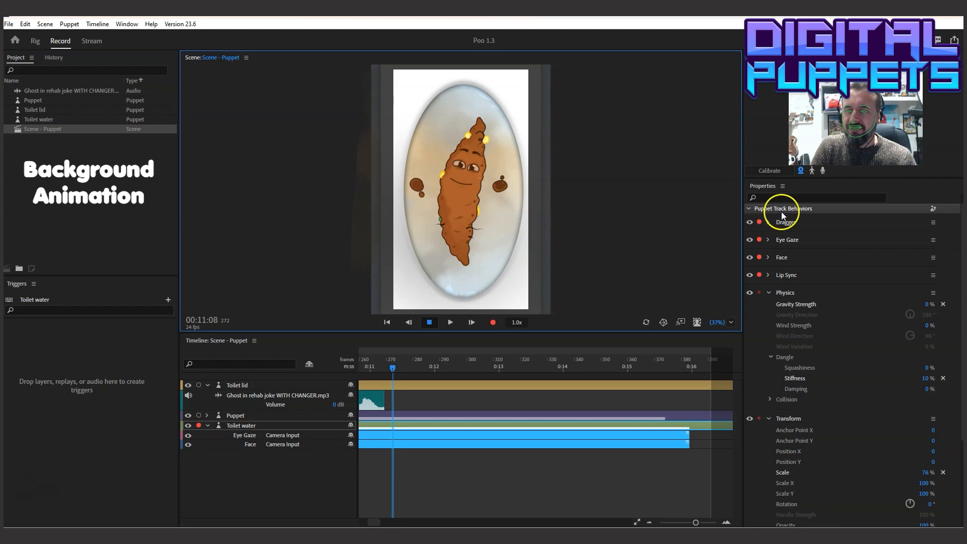
# Arm the Puppet track together with Toilet water and record another camera input take from 00:00:00 to 00:16:10
pyautogui.moveTo(373, 524); pyautogui.dragTo(355, 524)
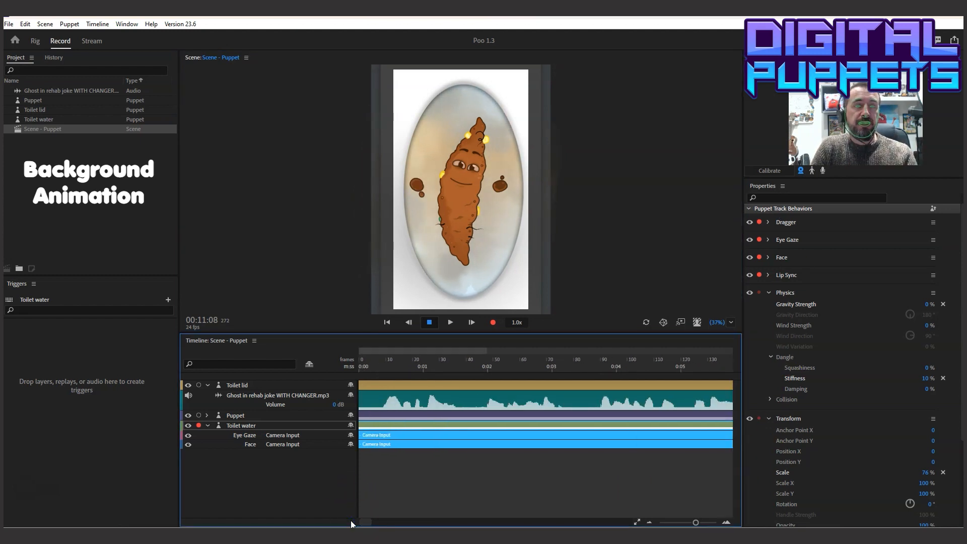
pyautogui.keyDown('shift'); pyautogui.click(228, 416); pyautogui.keyUp('shift')
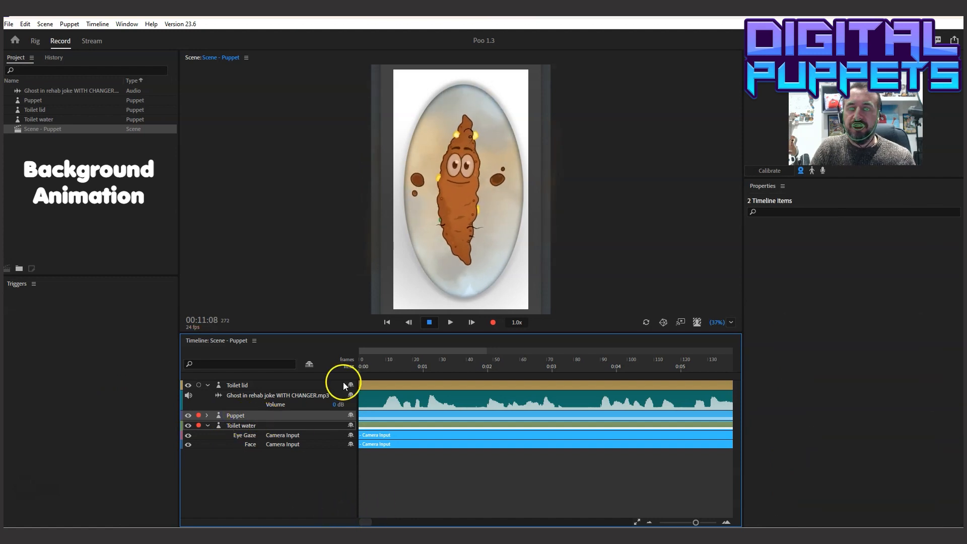
pyautogui.click(237, 416)
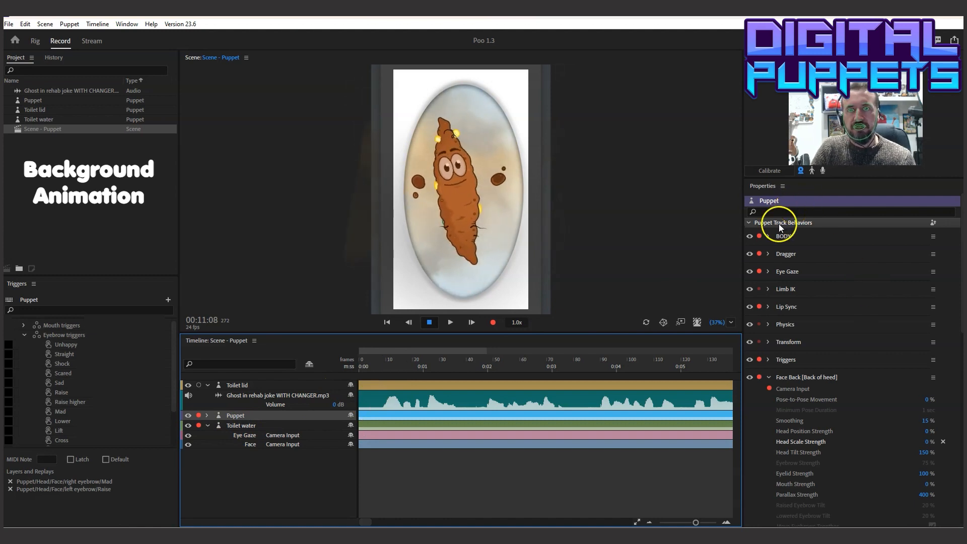
pyautogui.click(356, 366)
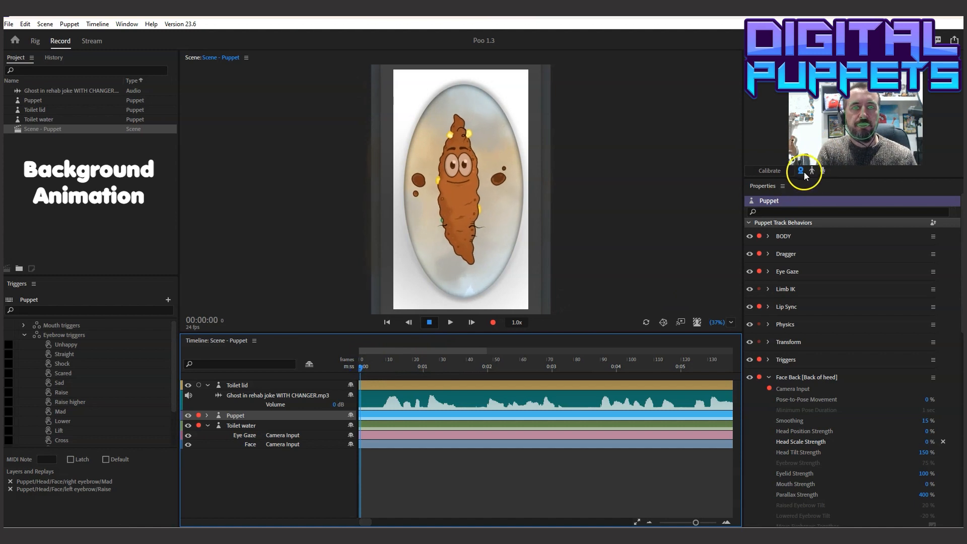
pyautogui.click(496, 325)
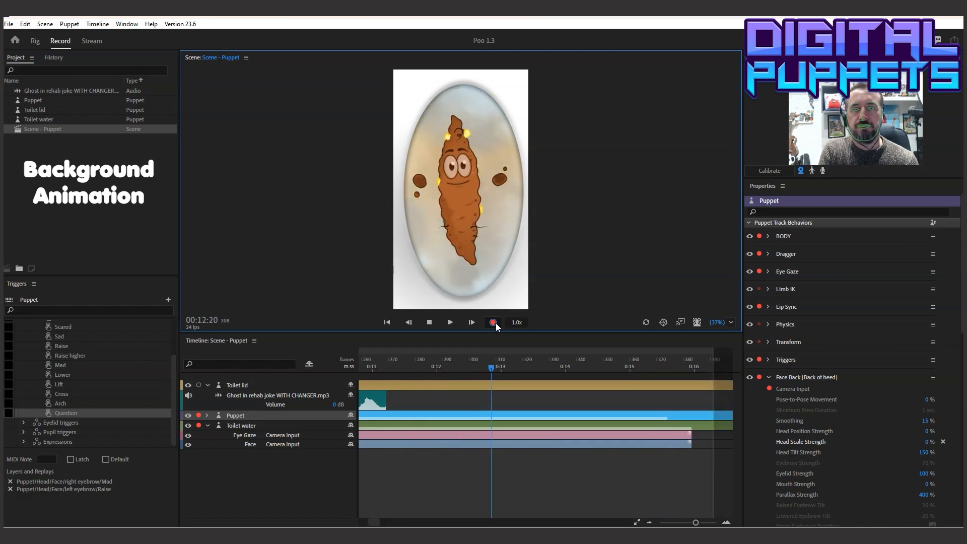
pyautogui.click(431, 325)
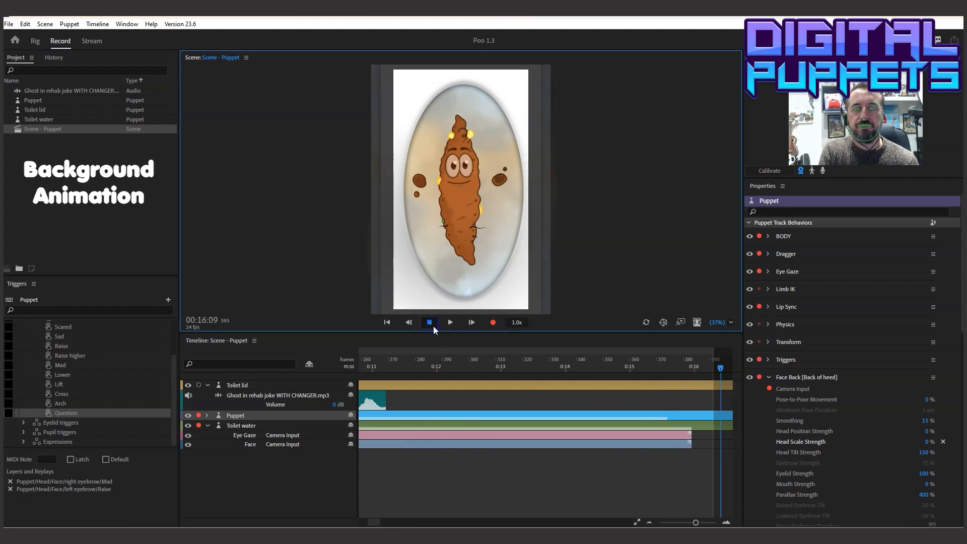
pyautogui.click(360, 472)
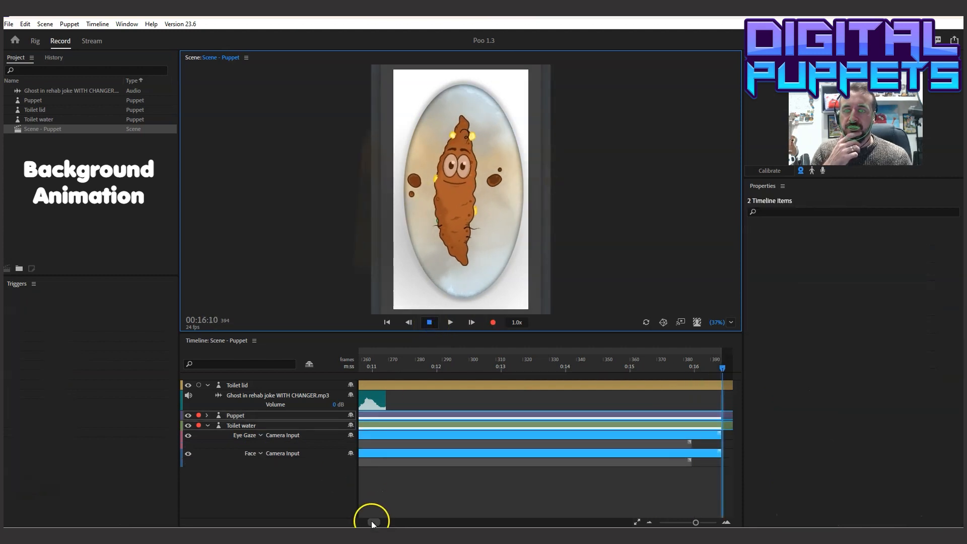
# Bring the two short BODY camera-input takes between 00:08 and 00:10 above the new full-length take on the Puppet track
pyautogui.click(207, 416)
pyautogui.click(459, 492)
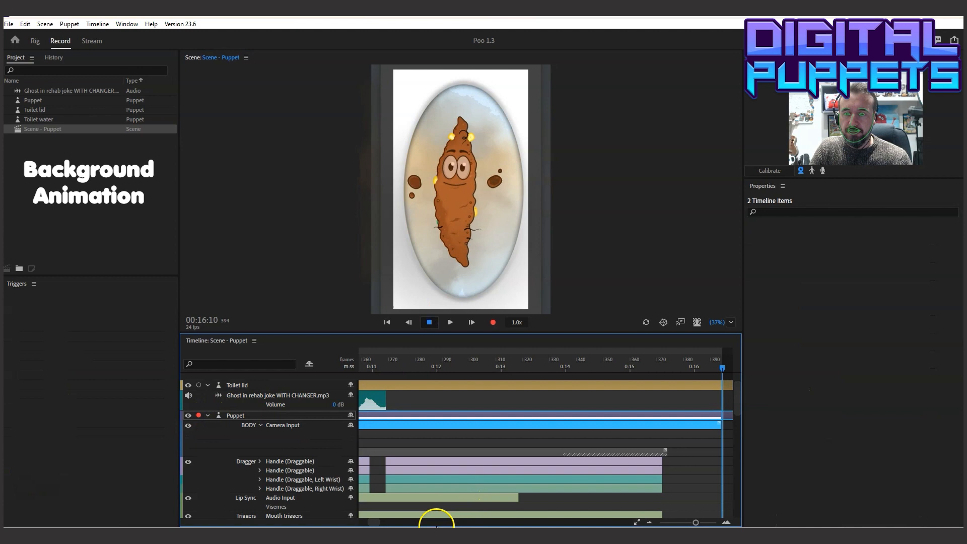
pyautogui.moveTo(374, 521); pyautogui.dragTo(370, 521)
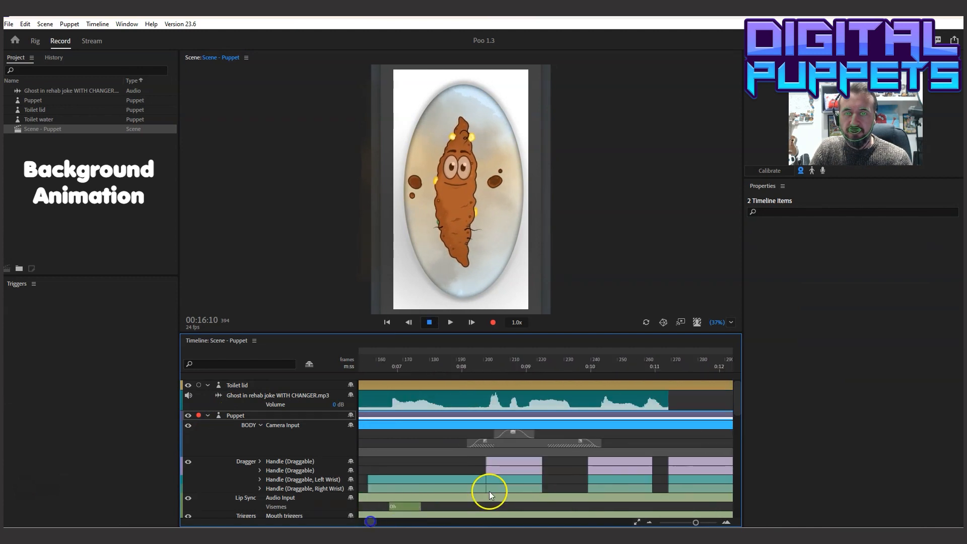
pyautogui.click(523, 433)
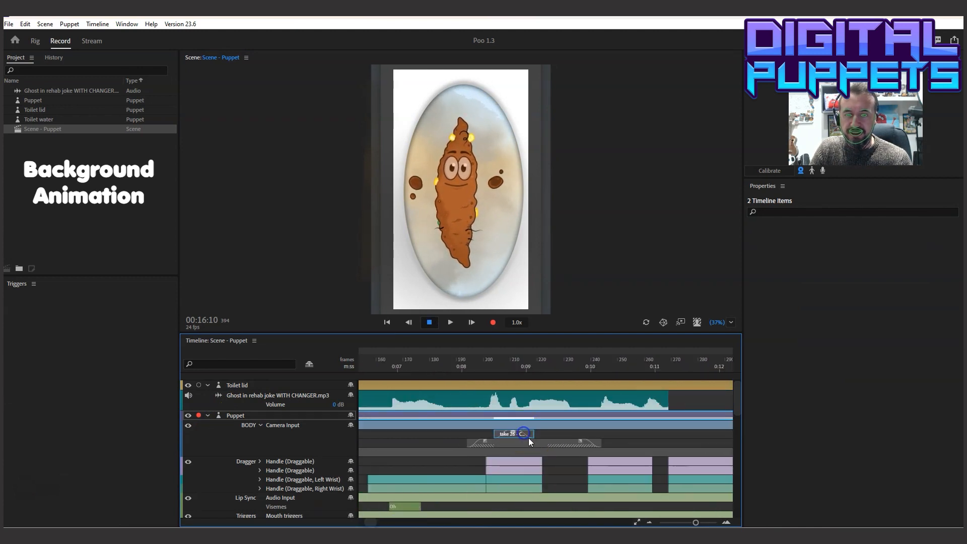
pyautogui.click(468, 521)
pyautogui.moveTo(371, 521); pyautogui.dragTo(373, 524)
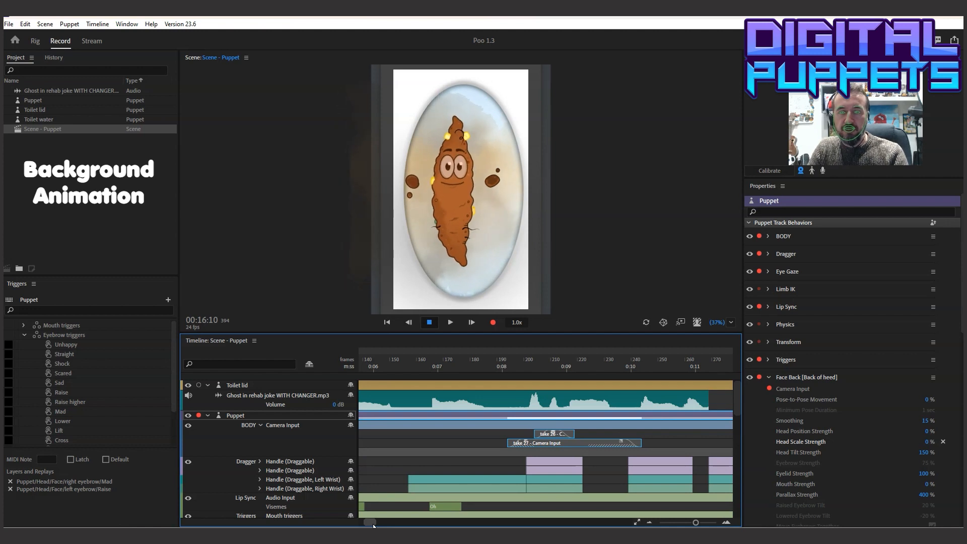
pyautogui.hotkey('ctrl', ']')
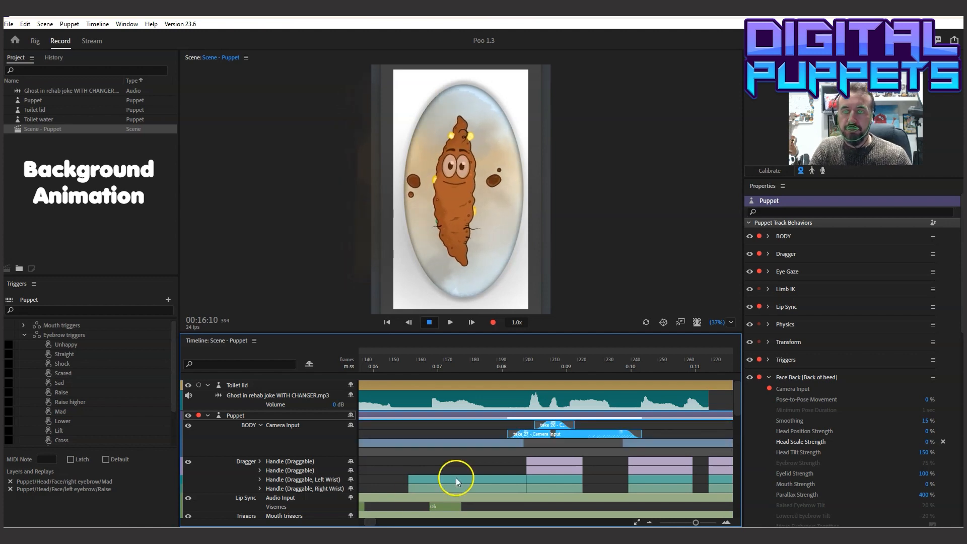
# Play the scene from the start past 00:10:00 to check the reordered body takes
pyautogui.moveTo(373, 521); pyautogui.dragTo(352, 521)
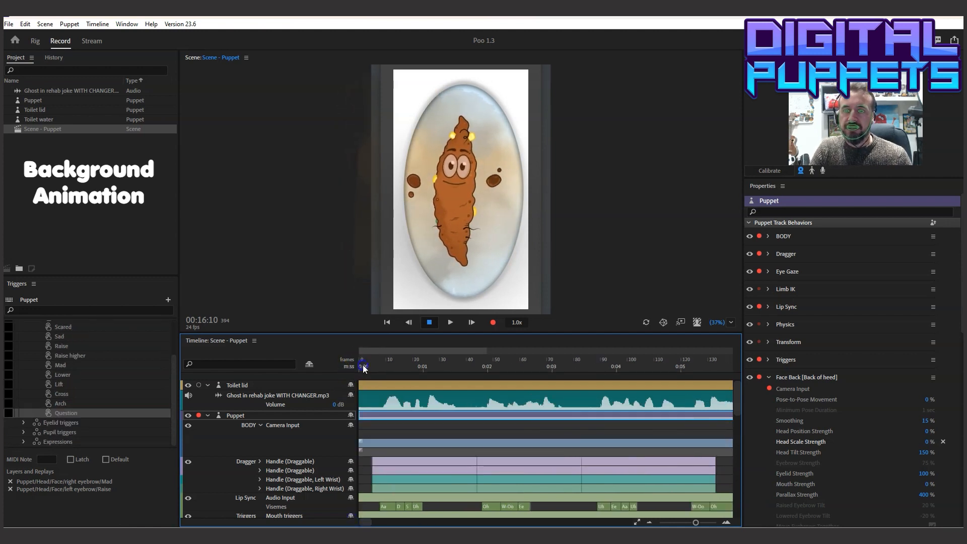
pyautogui.click(451, 323)
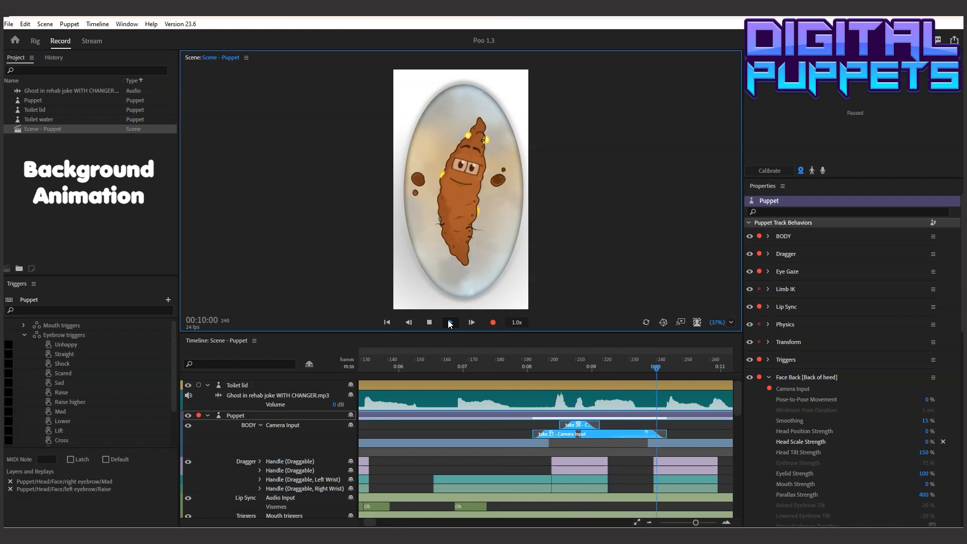
pyautogui.click(443, 322)
pyautogui.click(430, 323)
# Disarm the Puppet track and record a new Toilet water camera take from 00:08:02 to 00:10:04
pyautogui.moveTo(485, 367); pyautogui.dragTo(511, 403)
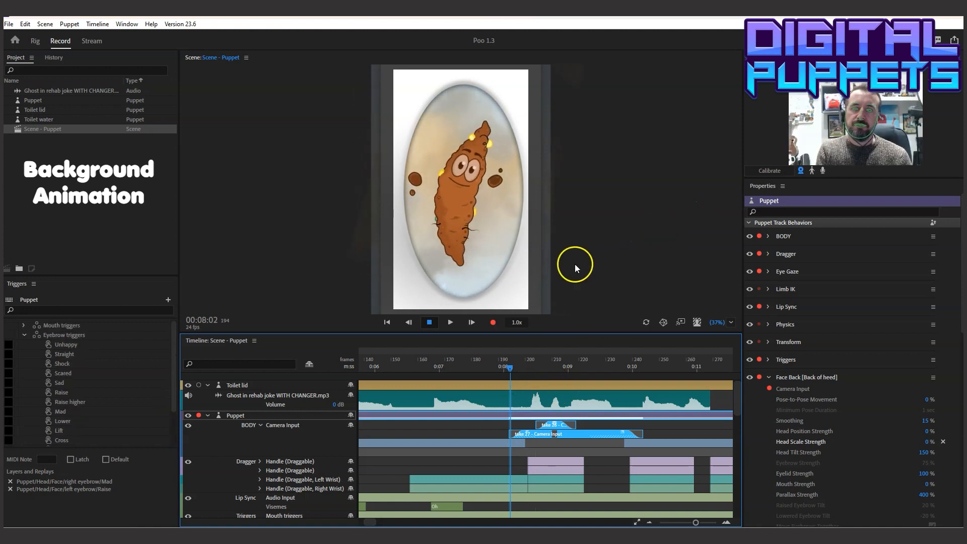
pyautogui.click(208, 415)
pyautogui.click(199, 415)
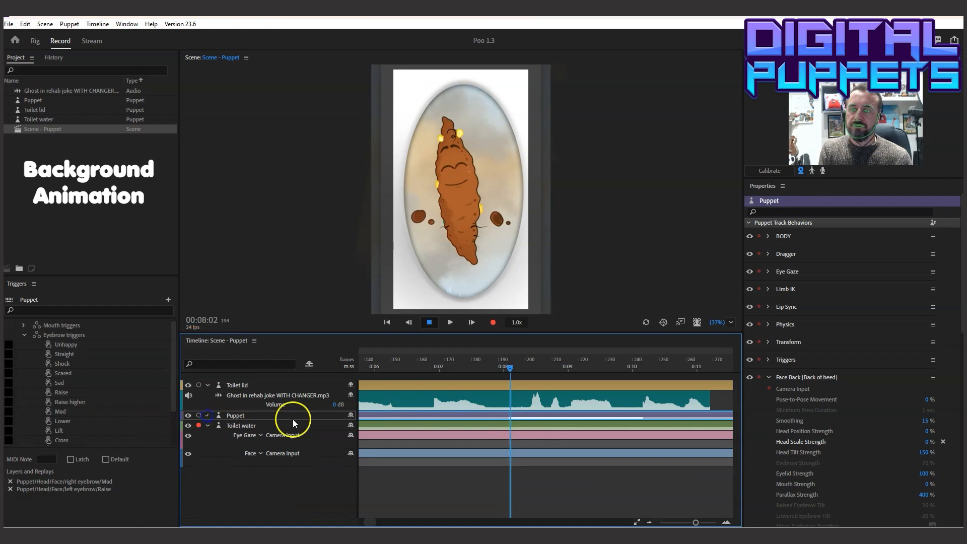
pyautogui.click(208, 415)
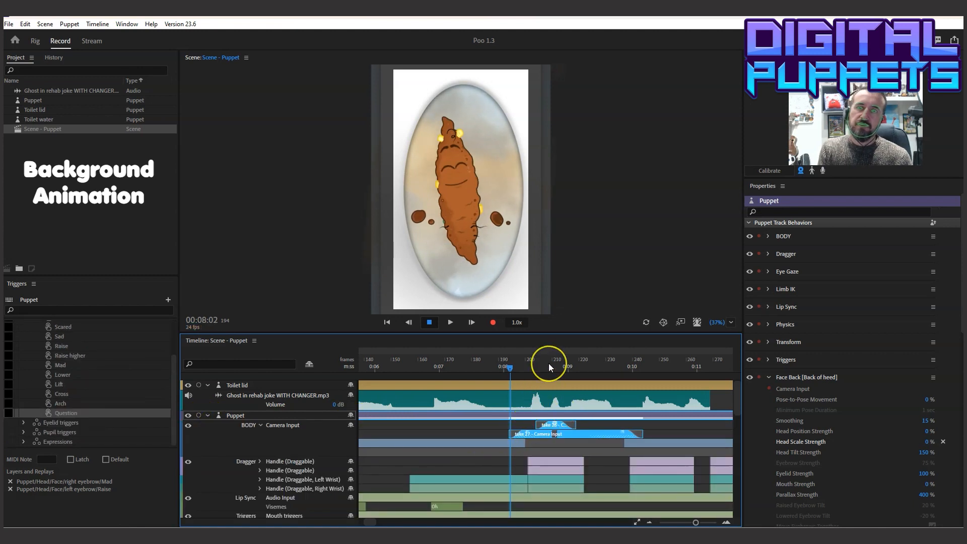
pyautogui.click(493, 322)
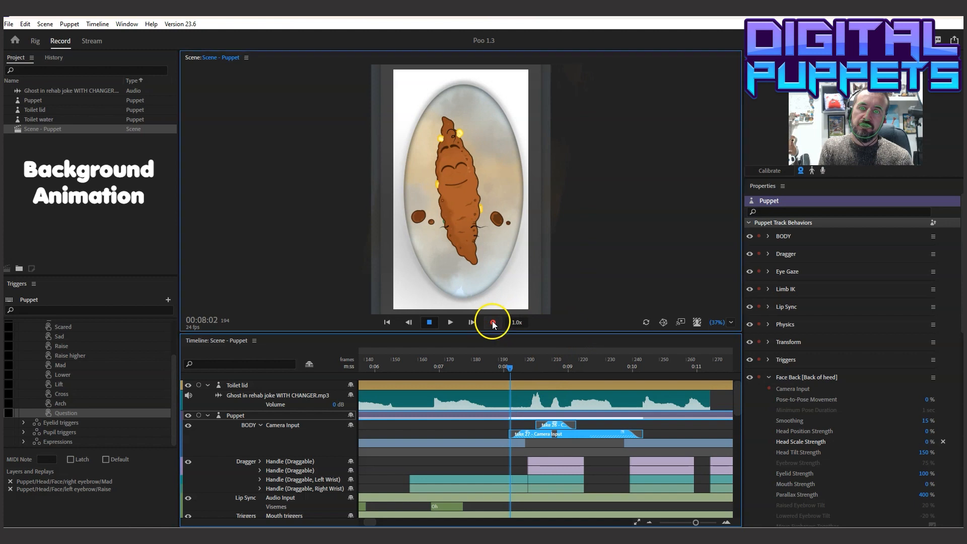
pyautogui.click(429, 321)
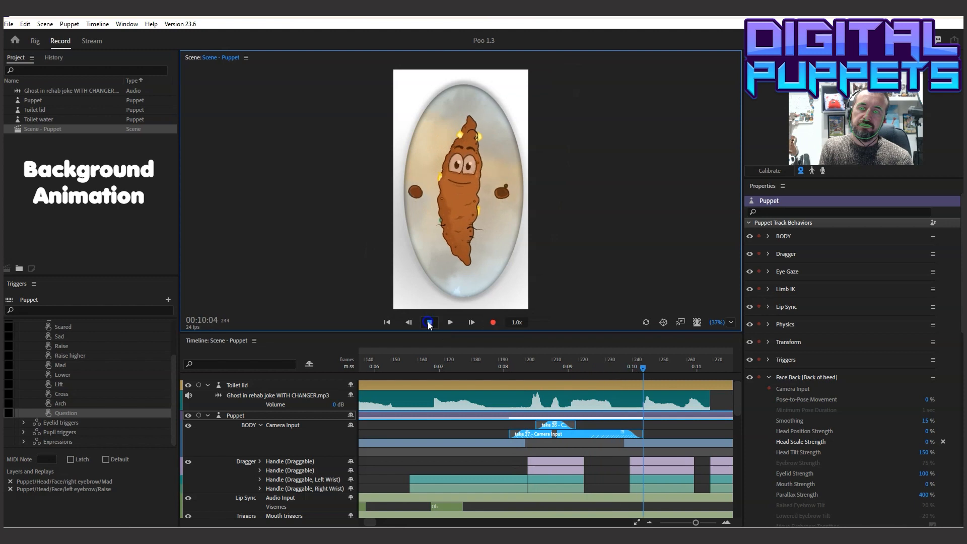
# Record a second, shorter Toilet water camera take from 00:08:11 to 00:09:10
pyautogui.click(510, 366)
pyautogui.click(533, 365)
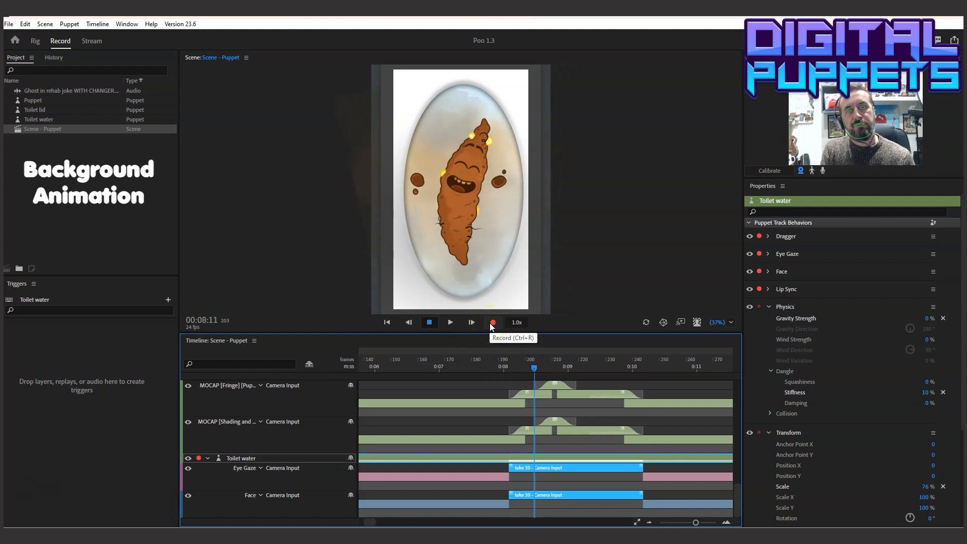
pyautogui.click(492, 323)
pyautogui.click(428, 322)
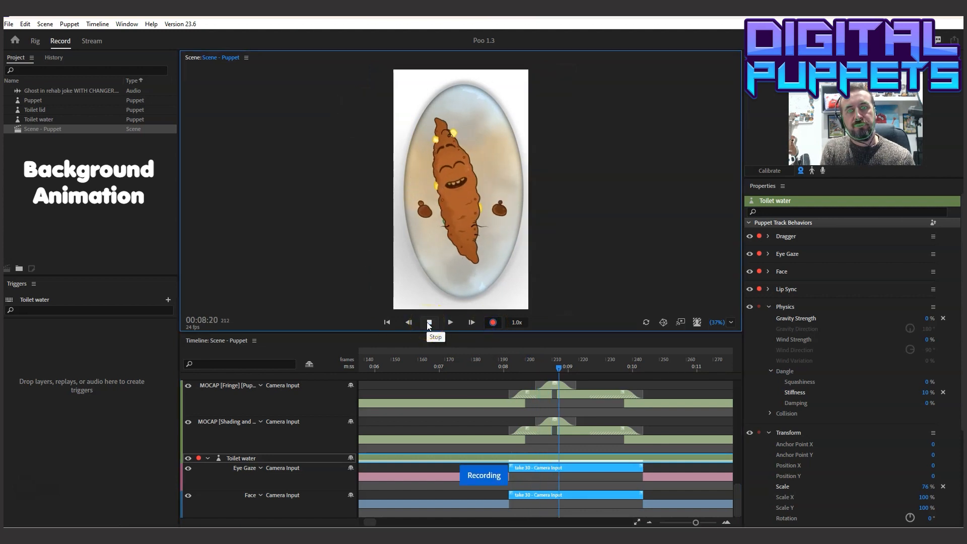
pyautogui.click(427, 323)
# Blend take 30 in and out on Toilet water, and shorten and blend take 31 to line up with the Puppet takes
pyautogui.click(525, 410)
pyautogui.click(515, 476)
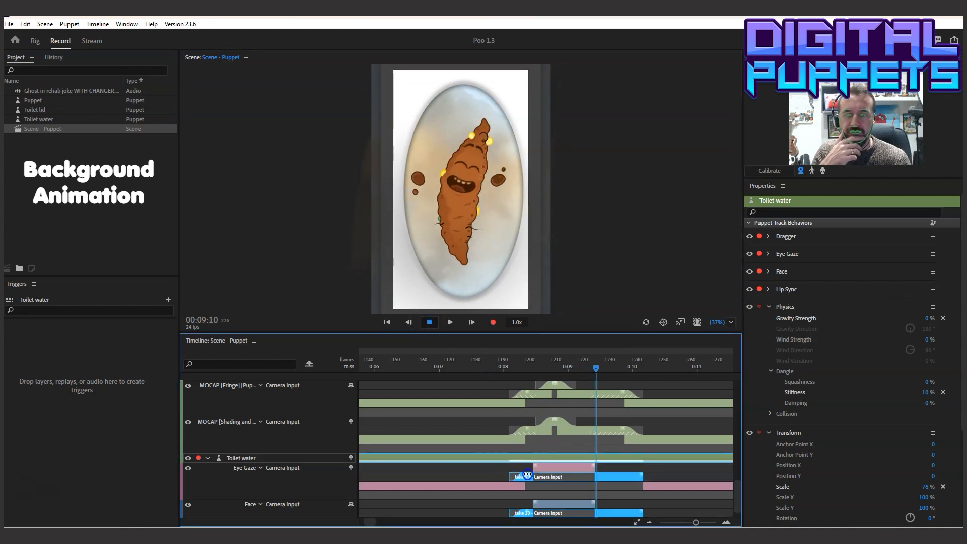
pyautogui.click(640, 475)
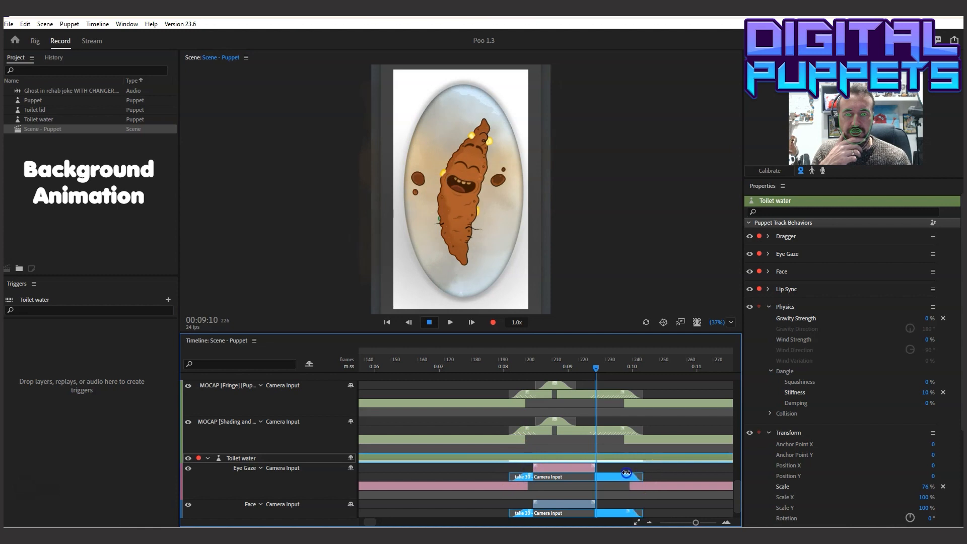
pyautogui.click(533, 465)
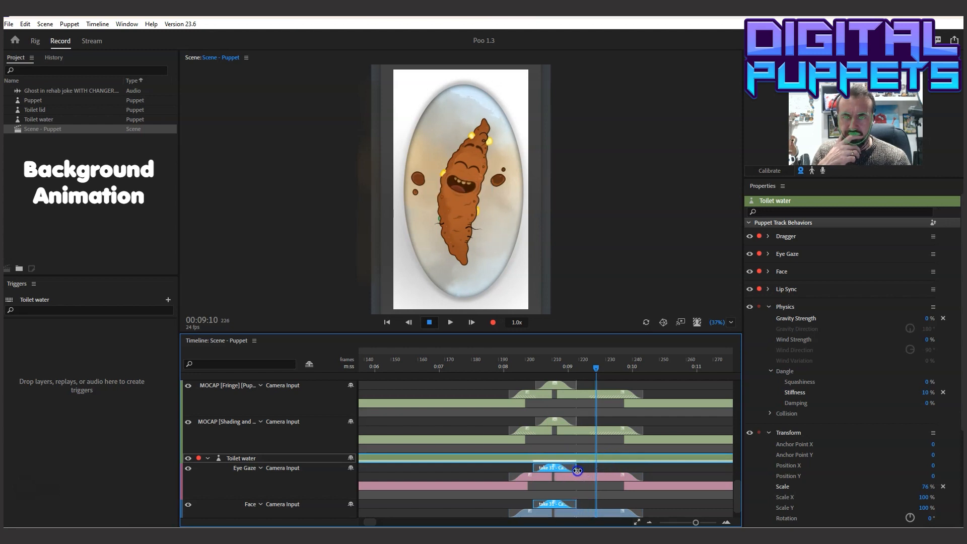
pyautogui.moveTo(694, 524); pyautogui.dragTo(702, 522)
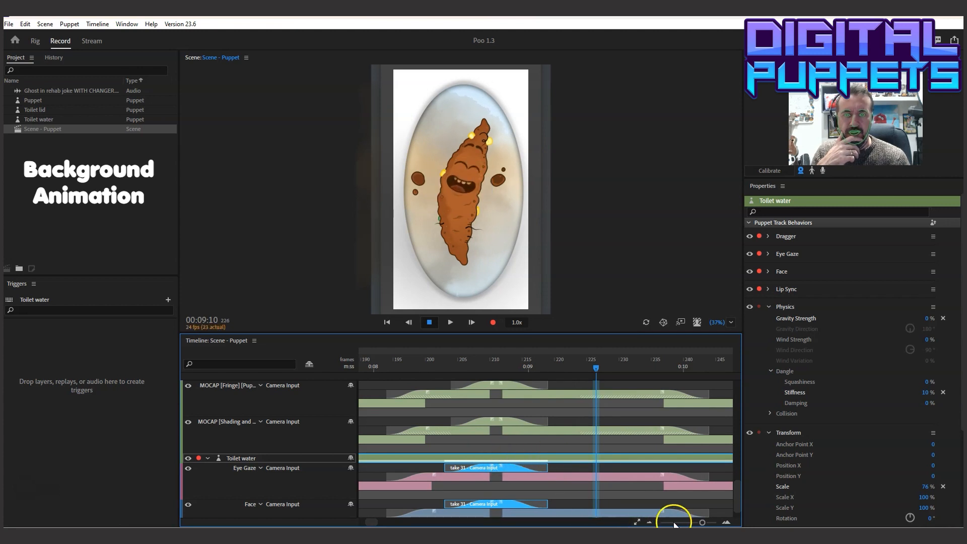
pyautogui.moveTo(702, 522); pyautogui.dragTo(696, 522)
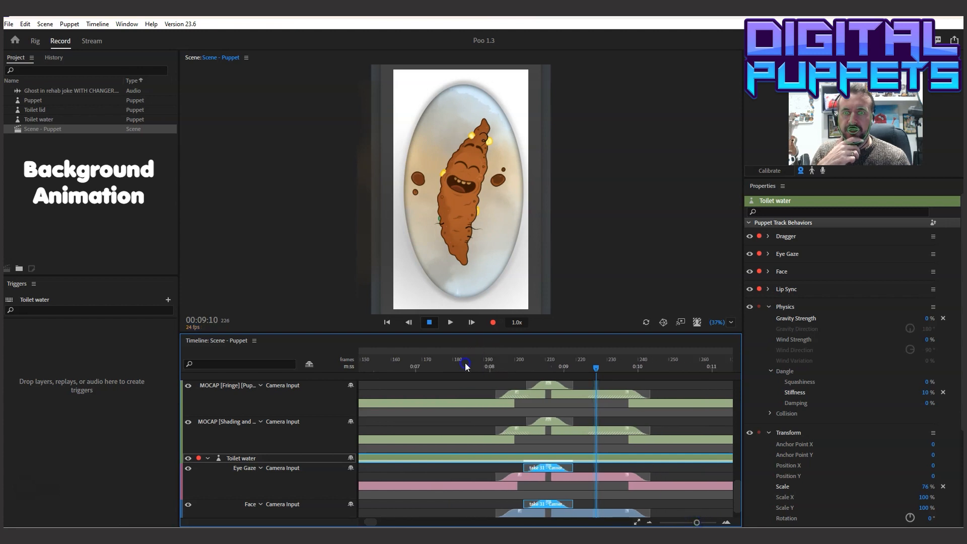
# Play the laugh section twice from before 00:07, through 00:10:07 and then past 00:11:03, to check the water blends
pyautogui.moveTo(467, 367); pyautogui.dragTo(404, 365)
pyautogui.click(450, 322)
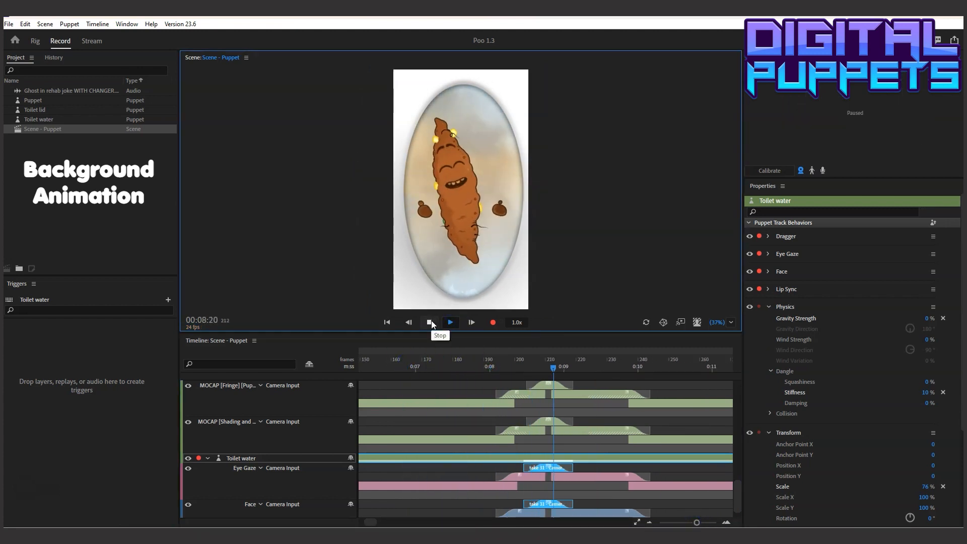
pyautogui.click(429, 322)
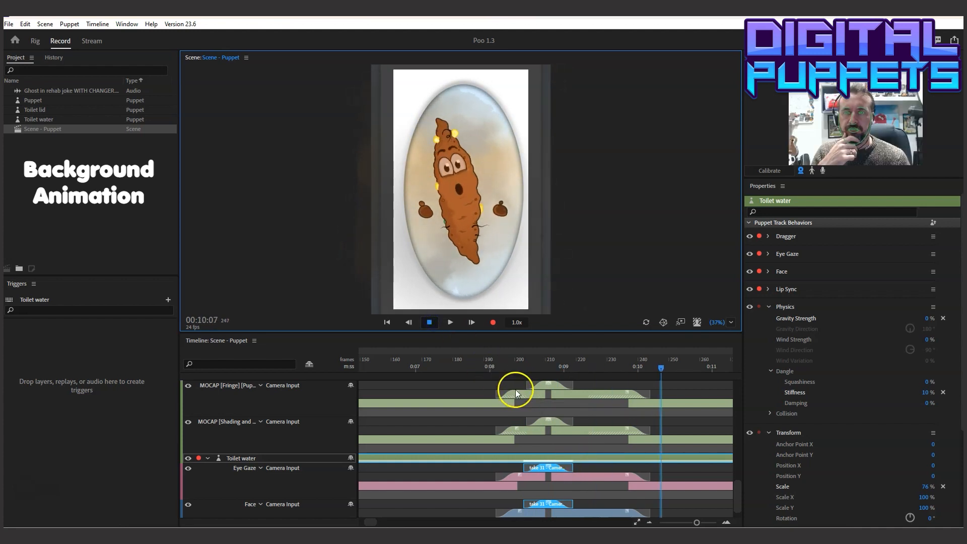
pyautogui.click(413, 366)
pyautogui.click(453, 323)
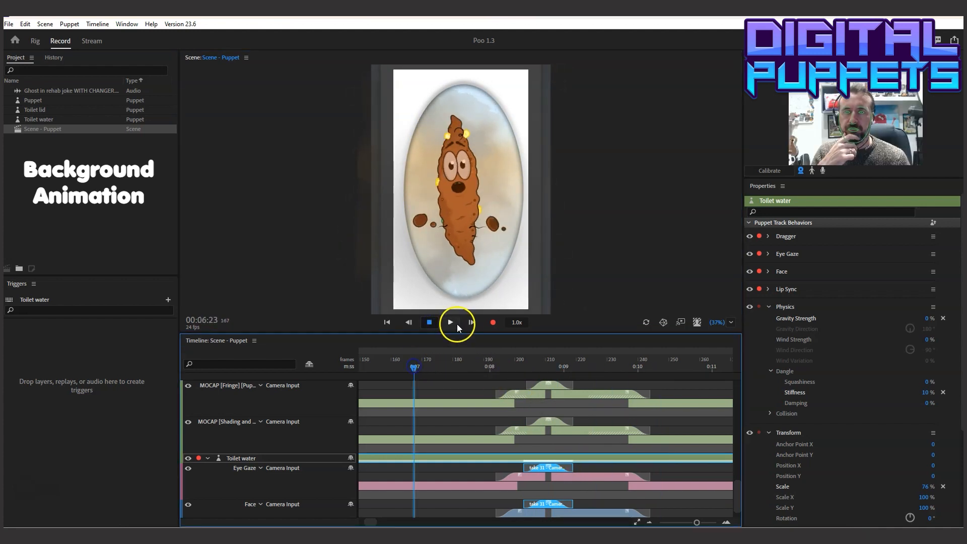
pyautogui.click(432, 323)
# Inspect the pose at 00:12:00 and play the ending from 00:11:06 past 00:12:06
pyautogui.moveTo(494, 364)
pyautogui.mouseDown()
pyautogui.moveTo(369, 367)
pyautogui.moveTo(391, 376)
pyautogui.moveTo(541, 377)
pyautogui.moveTo(480, 378)
pyautogui.moveTo(487, 364)
pyautogui.moveTo(557, 364)
pyautogui.moveTo(509, 372)
pyautogui.mouseUp()
pyautogui.click(530, 390)
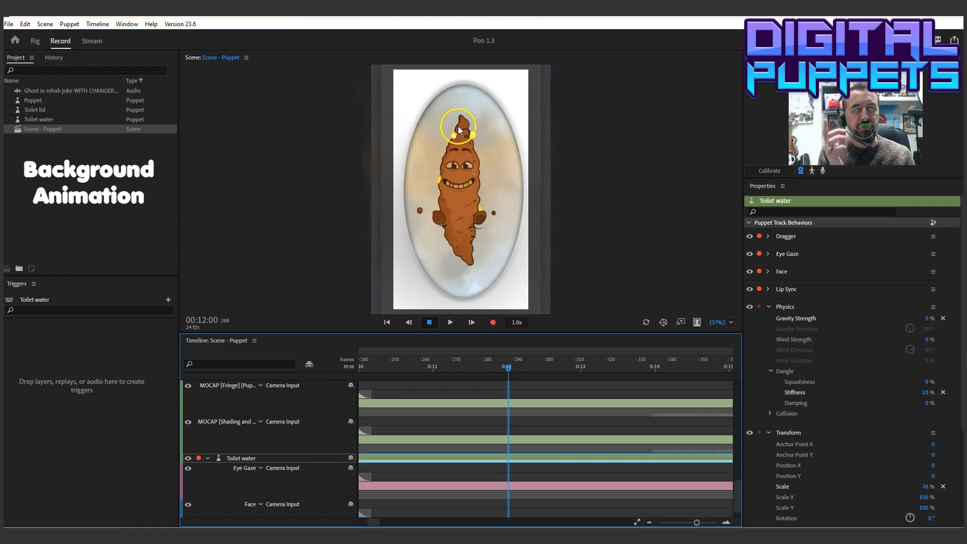
pyautogui.click(454, 367)
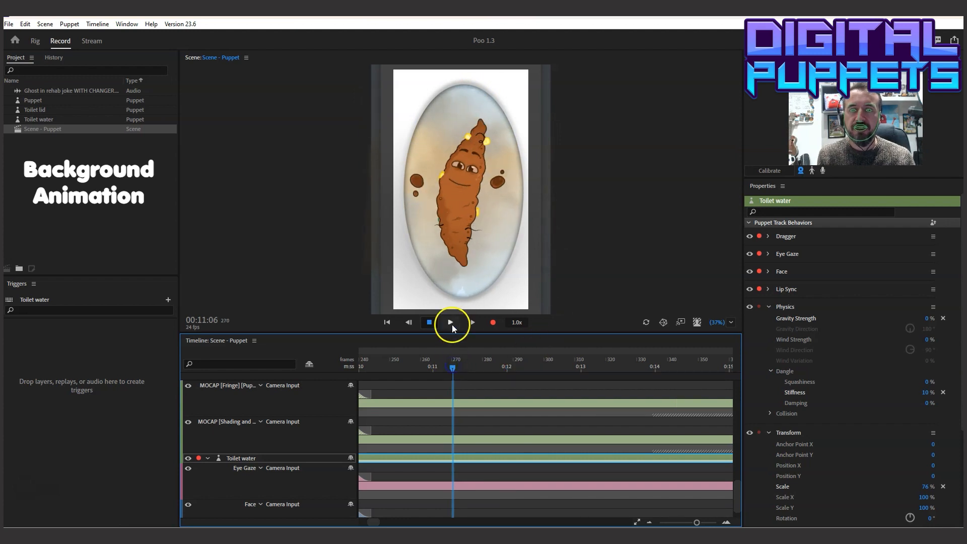
pyautogui.click(451, 323)
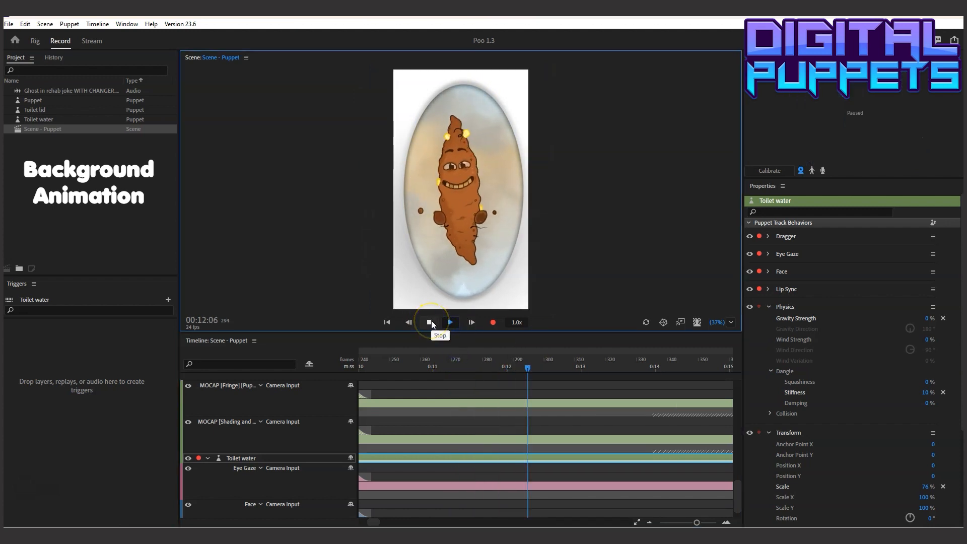
pyautogui.click(433, 321)
# Place the playhead at 00:11:13 and shorten the older underlying camera takes on Puppet and Toilet water to about 00:09
pyautogui.moveTo(487, 368)
pyautogui.mouseDown()
pyautogui.moveTo(440, 367)
pyautogui.moveTo(551, 368)
pyautogui.moveTo(476, 367)
pyautogui.mouseUp()
pyautogui.click(475, 402)
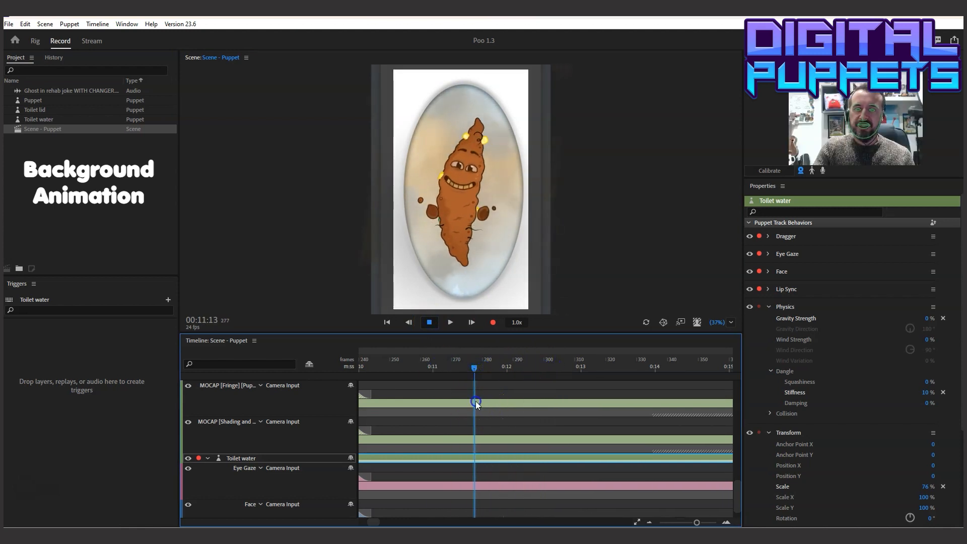
pyautogui.moveTo(696, 522); pyautogui.dragTo(685, 522)
pyautogui.click(503, 413)
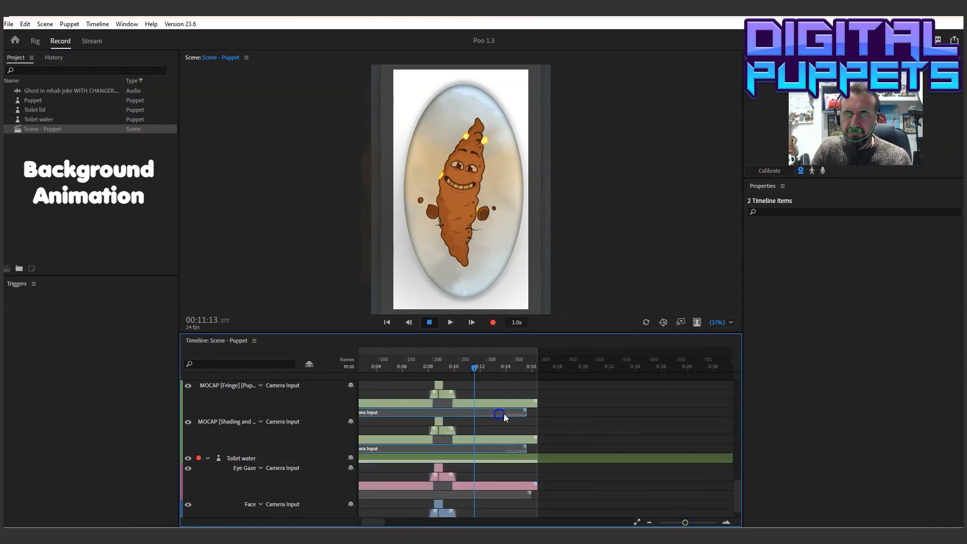
pyautogui.moveTo(512, 413); pyautogui.dragTo(448, 412)
pyautogui.click(485, 401)
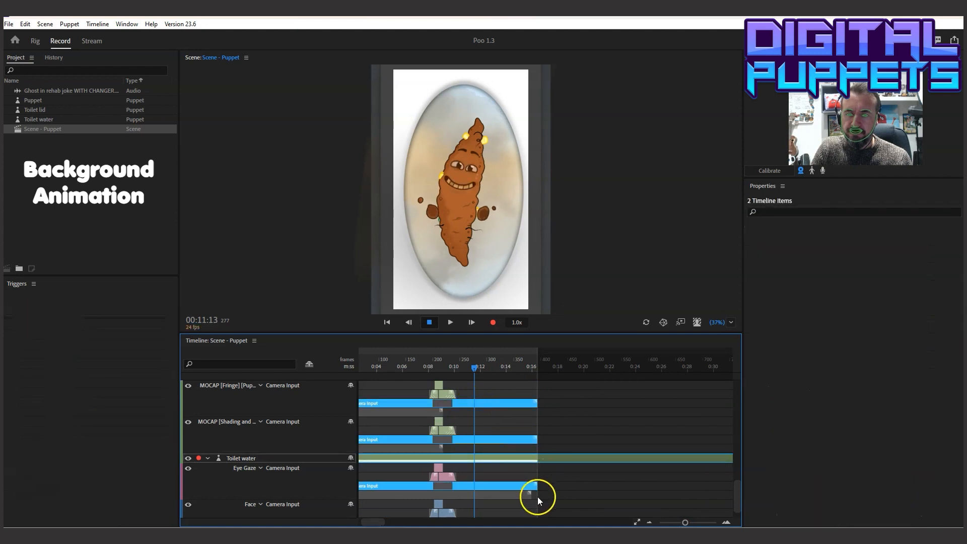
pyautogui.click(510, 496)
pyautogui.moveTo(477, 496); pyautogui.dragTo(445, 495)
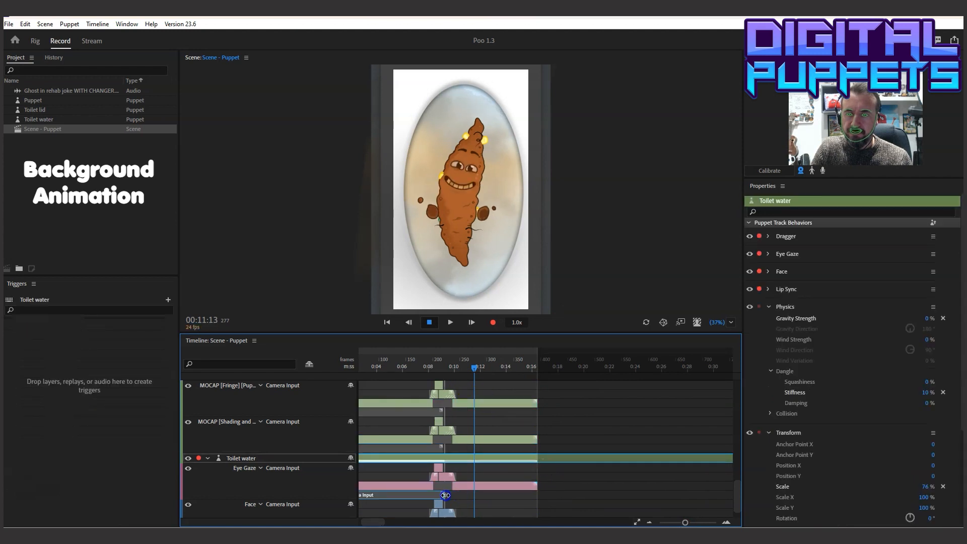
# Shorten the full-length camera takes on Puppet and Toilet water to end at 00:11:13, blending them out at the end
pyautogui.moveTo(737, 498)
pyautogui.mouseDown()
pyautogui.moveTo(739, 507)
pyautogui.moveTo(737, 468)
pyautogui.moveTo(739, 498)
pyautogui.mouseUp()
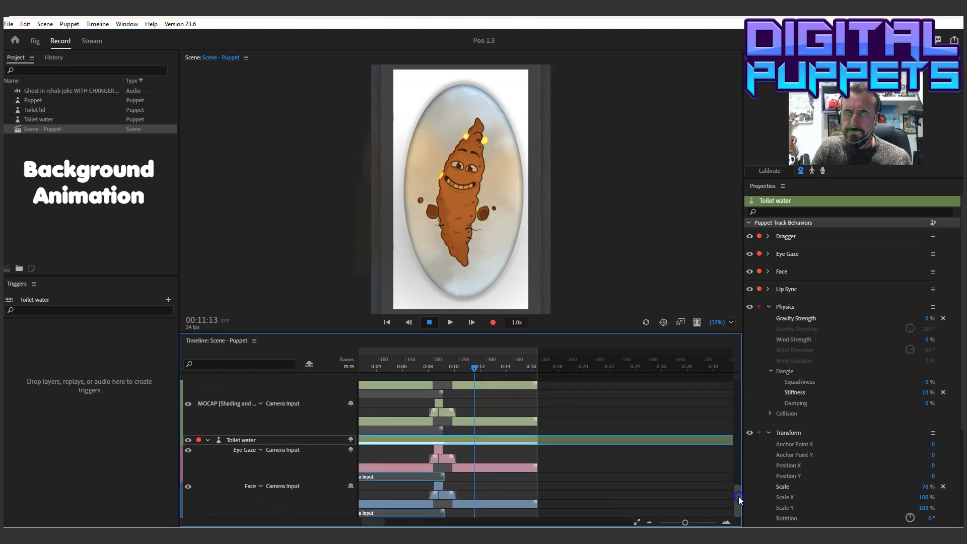
pyautogui.click(535, 426)
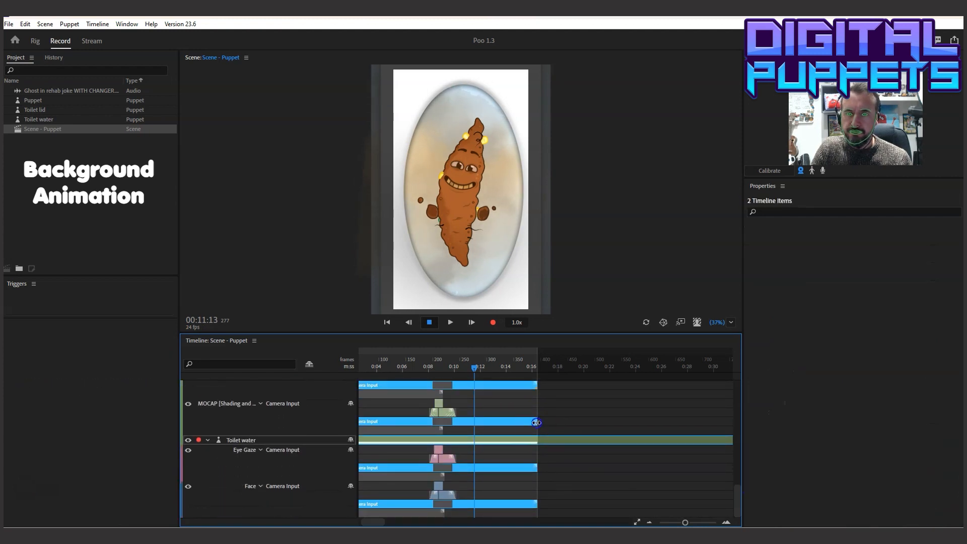
pyautogui.moveTo(536, 423); pyautogui.dragTo(486, 423)
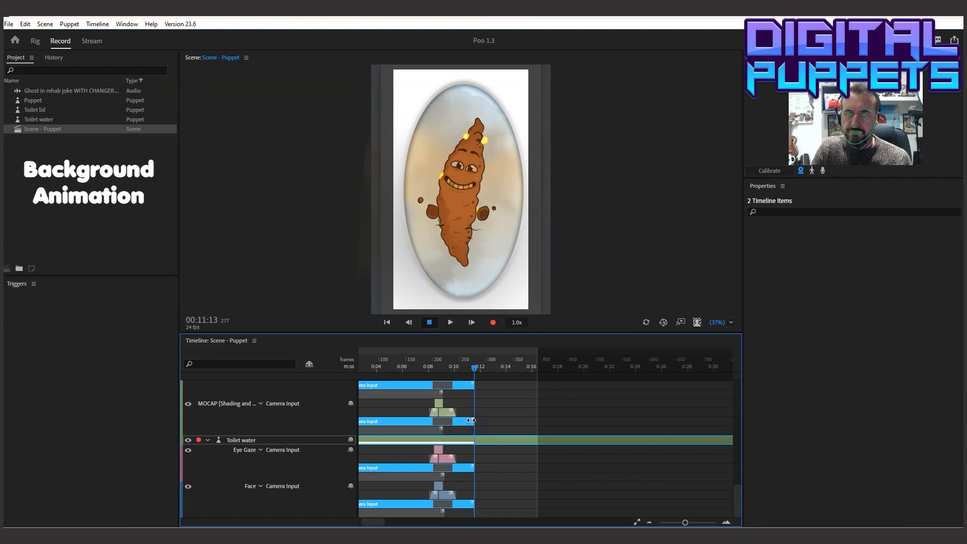
# Play the scene from 00:08:01 to 00:14:14 to check how the body and water motion settles at the end
pyautogui.click(429, 365)
pyautogui.click(447, 322)
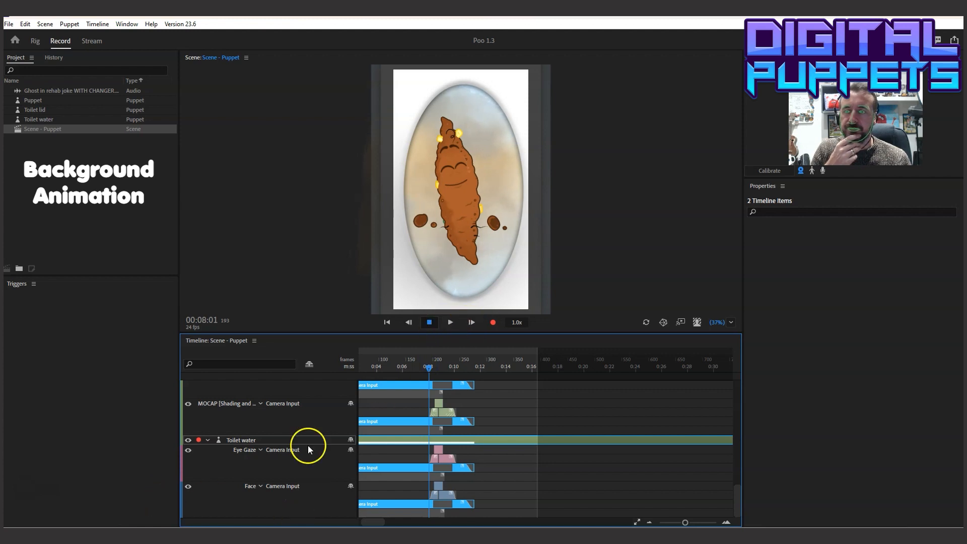
pyautogui.click(450, 328)
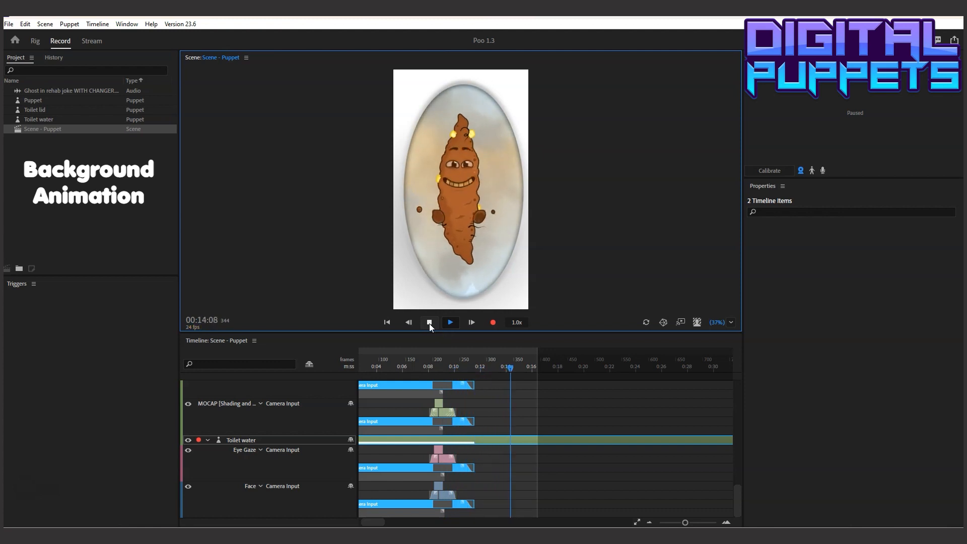
pyautogui.click(429, 323)
pyautogui.click(469, 376)
pyautogui.click(452, 366)
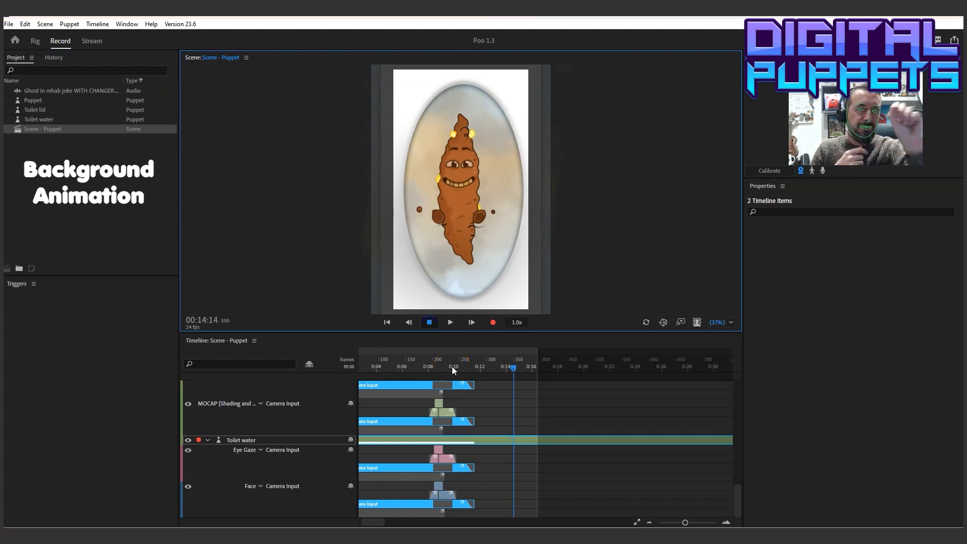
# Play the whole scene from 00:00:00 to 00:14:05 to review the body and water motion
pyautogui.moveTo(356, 521); pyautogui.dragTo(360, 523)
pyautogui.click(365, 363)
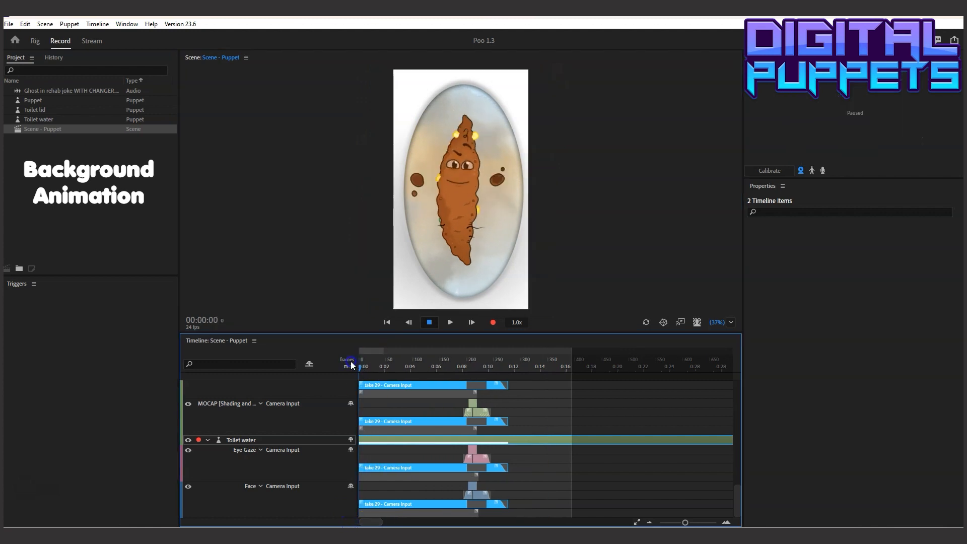
pyautogui.click(450, 323)
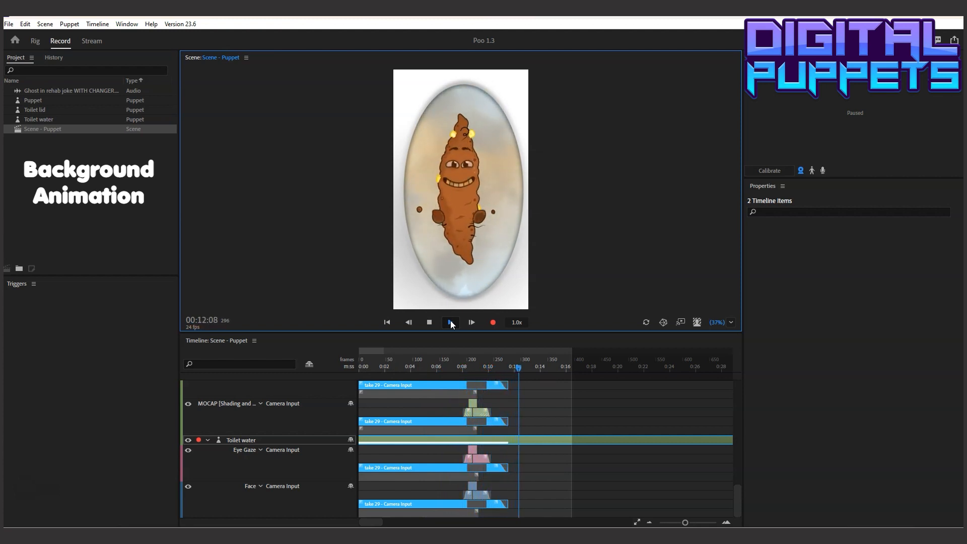
pyautogui.click(436, 321)
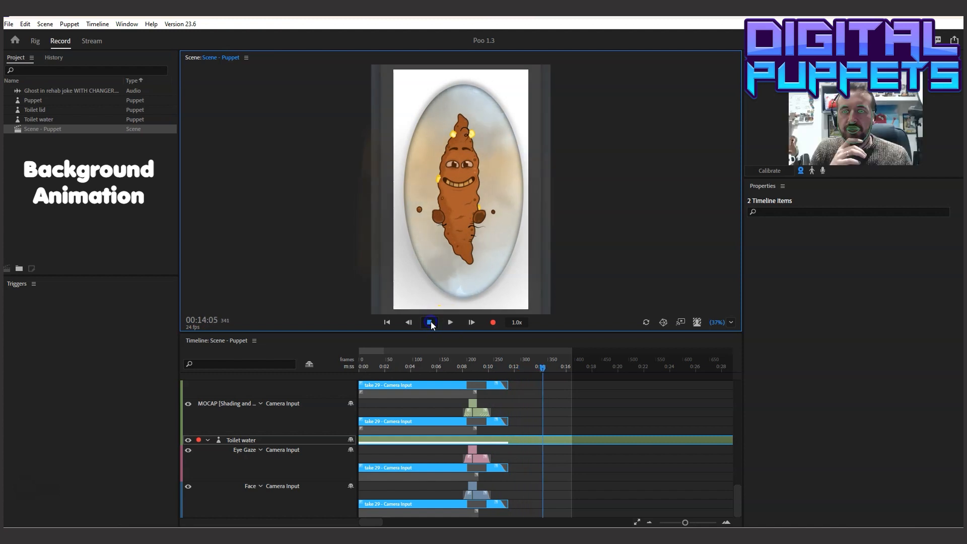
# Select the Puppet track and disarm all of its behaviors for recording
pyautogui.click(20, 472)
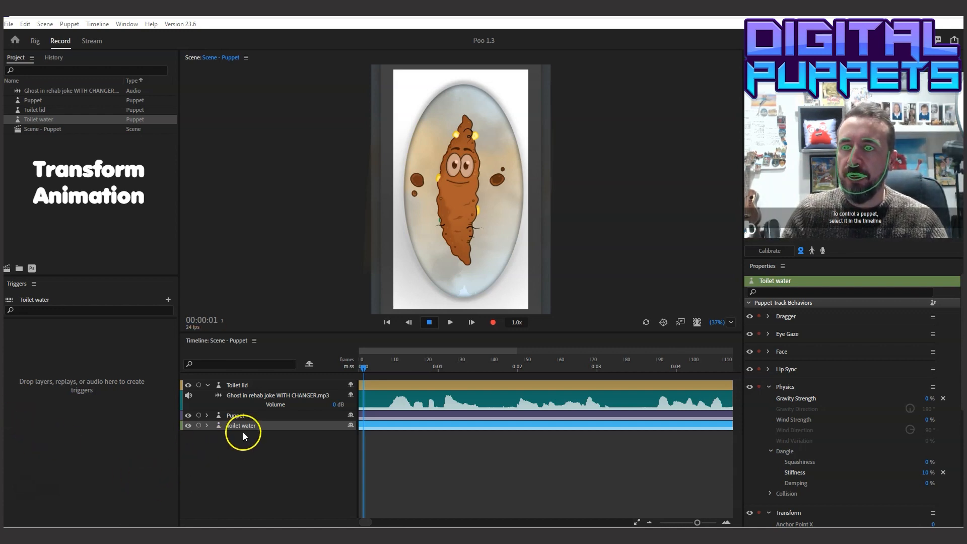
pyautogui.click(248, 416)
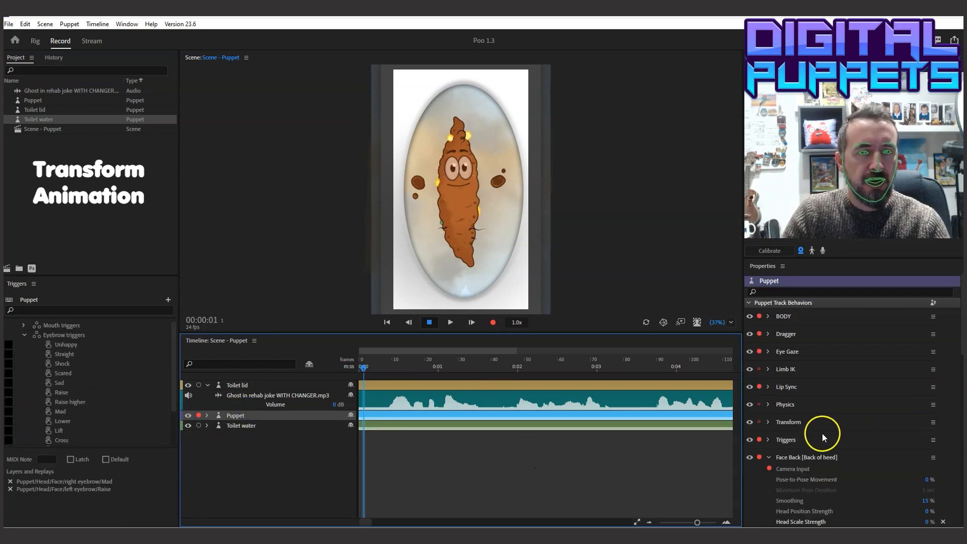
pyautogui.scroll(-1, 951, 317)
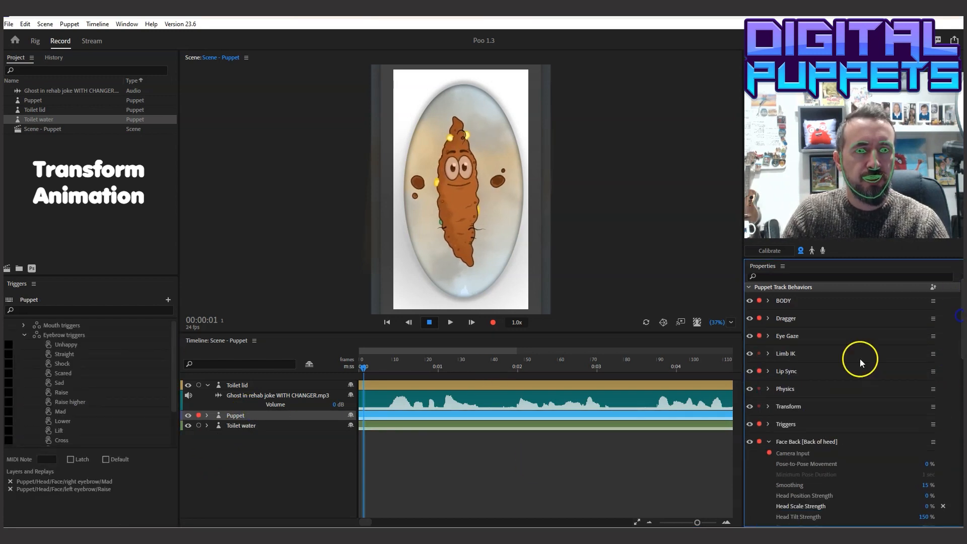
pyautogui.keyDown('ctrl'); pyautogui.click(760, 372); pyautogui.keyUp('ctrl')
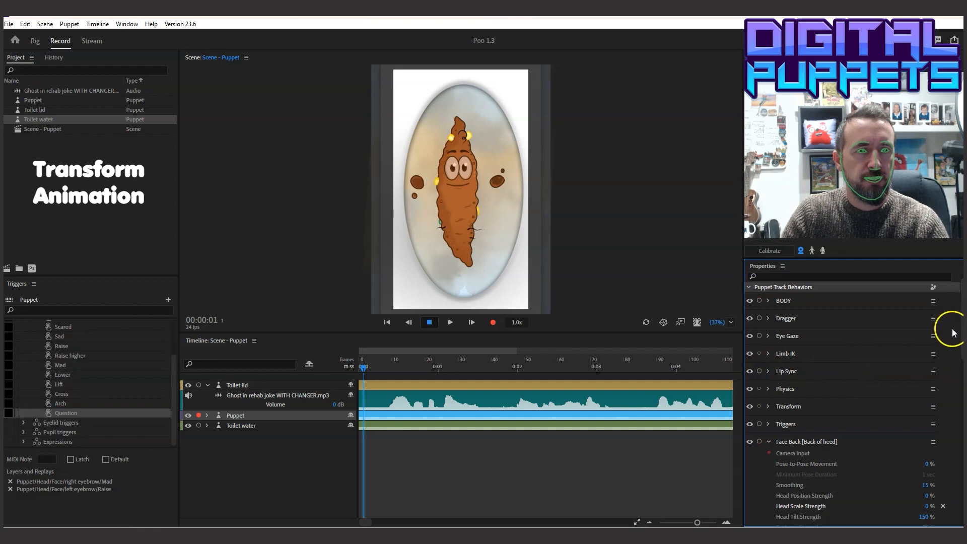
# Enable keyframing for the Puppet's Transform Rotation, Position Y and Position X at 00:00:01
pyautogui.moveTo(962, 321); pyautogui.dragTo(962, 352)
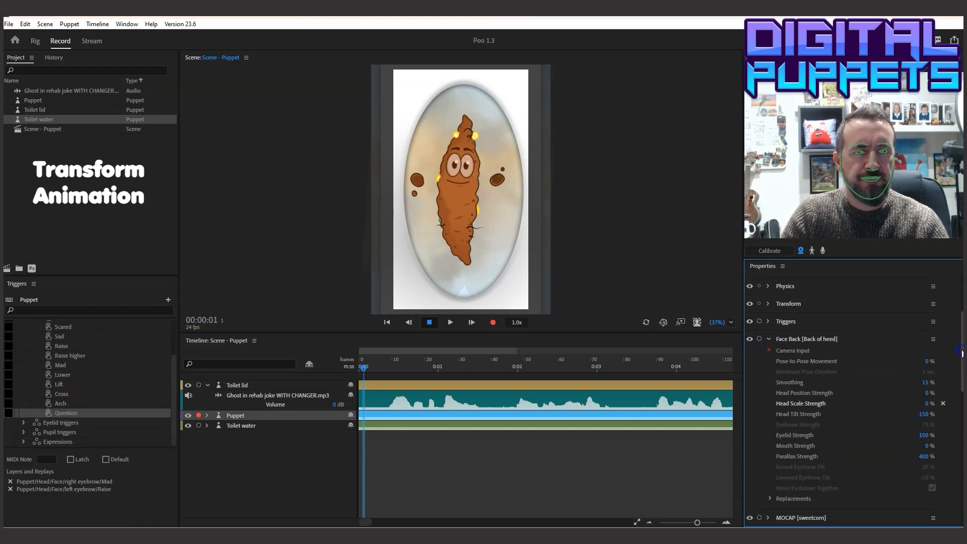
pyautogui.click(767, 303)
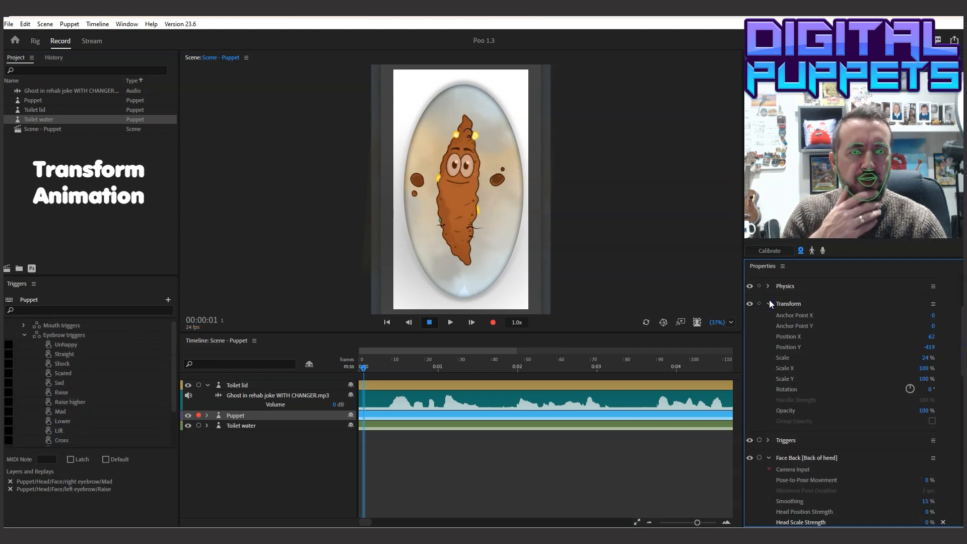
pyautogui.click(768, 390)
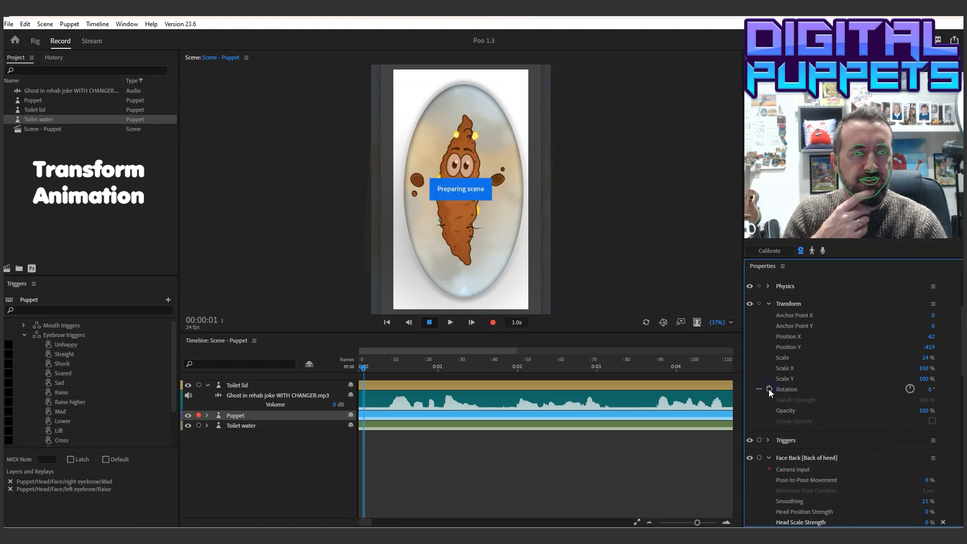
pyautogui.click(769, 348)
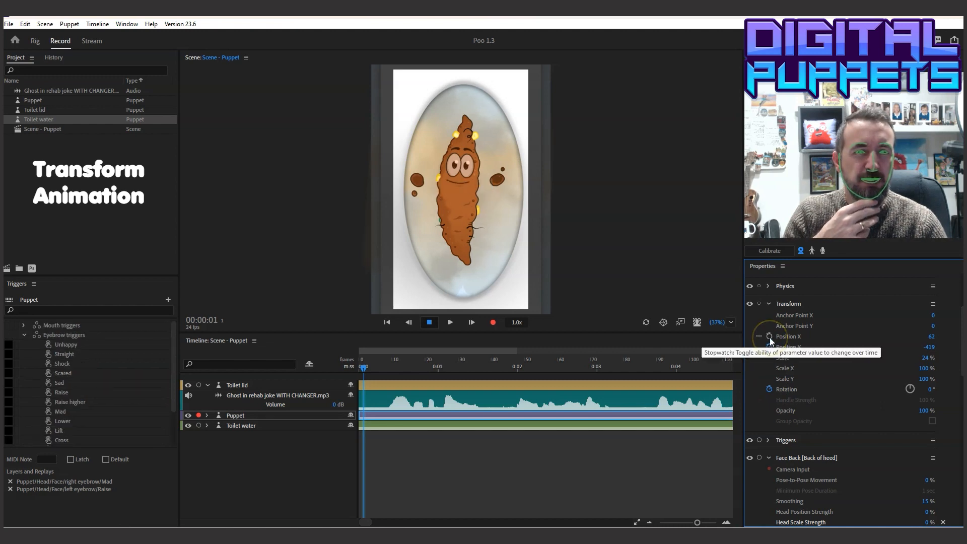
pyautogui.click(769, 337)
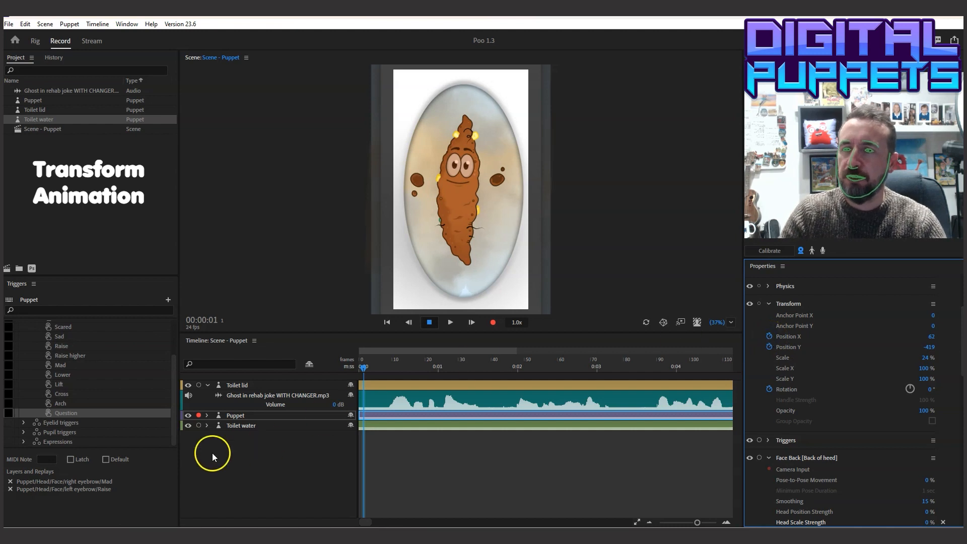
# Expand the Puppet track and collapse its BODY camera take and four Dragger handle lanes to reach the Transform keyframe lanes
pyautogui.click(207, 415)
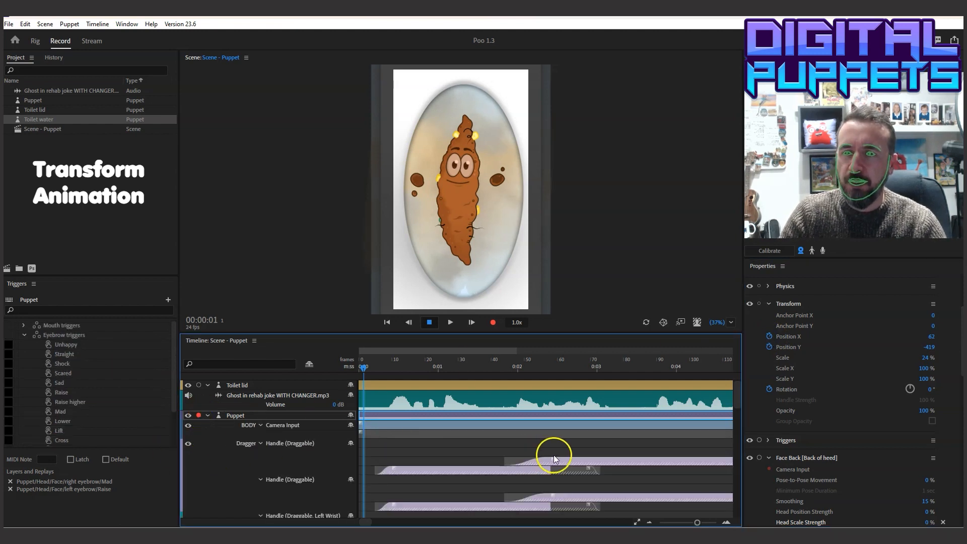
pyautogui.click(261, 426)
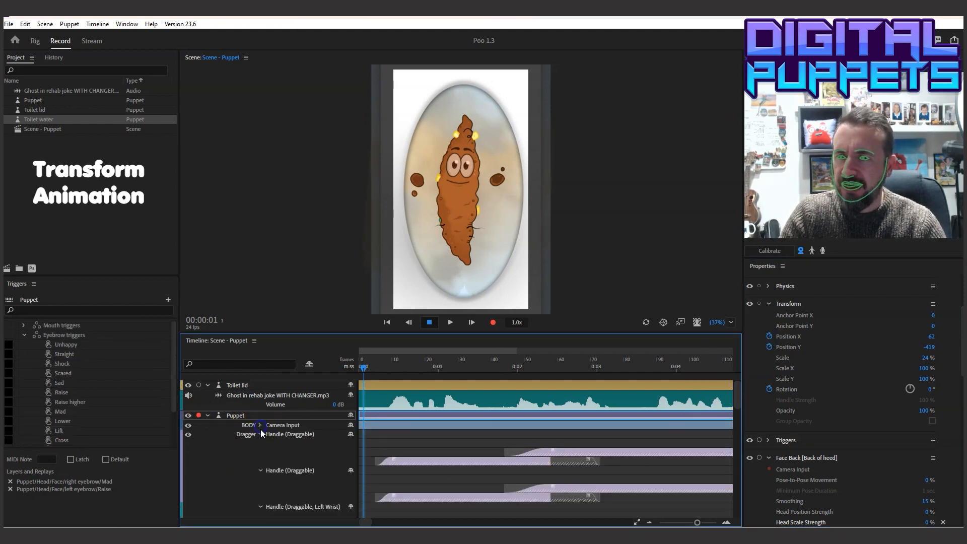
pyautogui.click(260, 434)
pyautogui.click(261, 443)
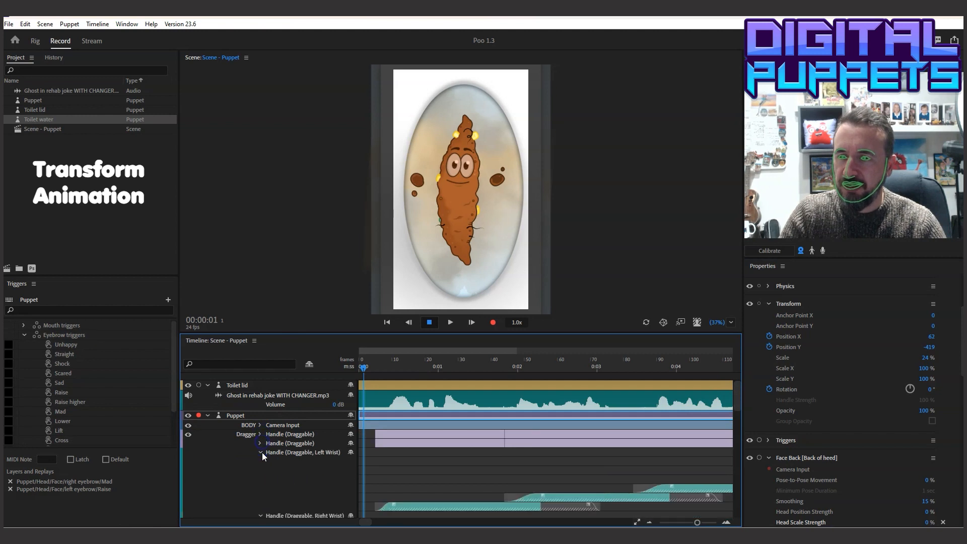
pyautogui.click(261, 452)
pyautogui.click(260, 461)
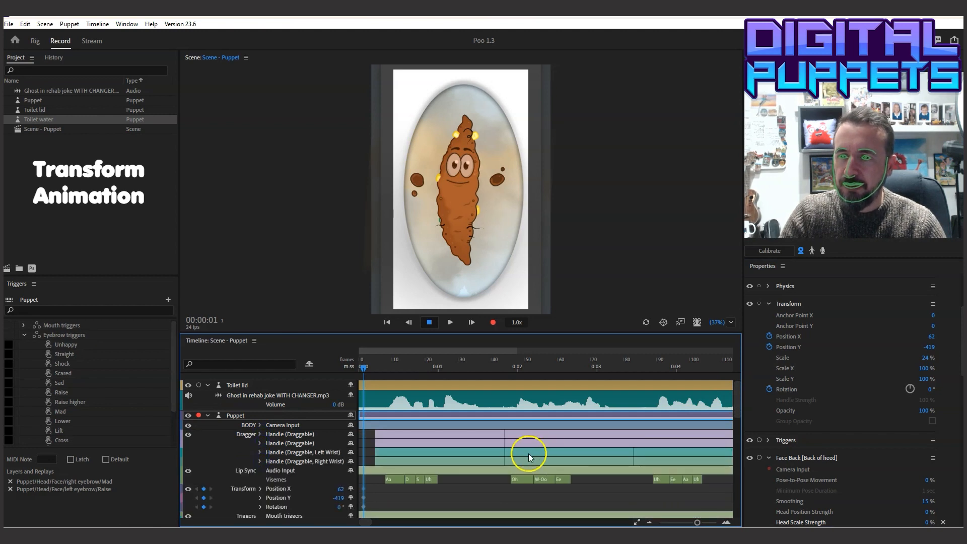
pyautogui.scroll(-3, 540, 451)
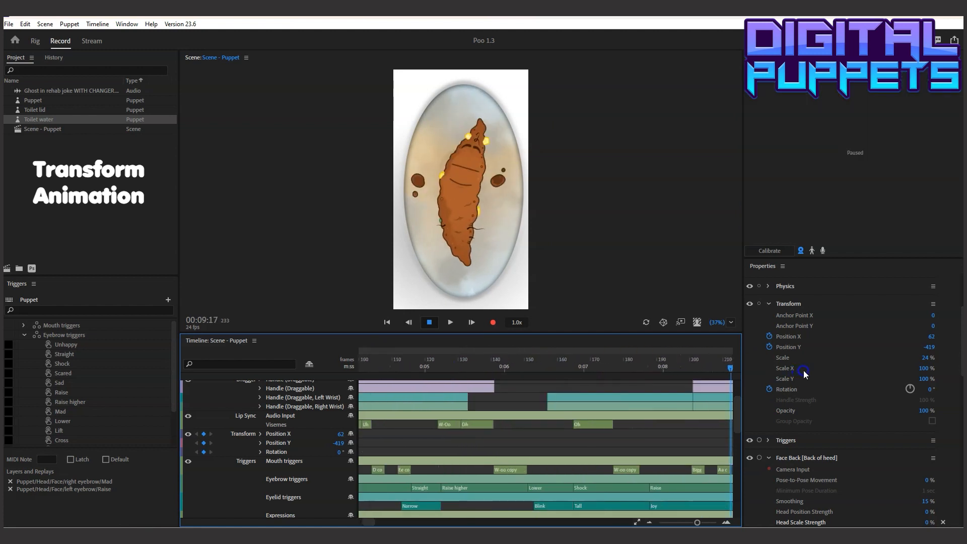
# Play the ending of the scene to 00:12:07 to judge when the puppet's exit motion should start
pyautogui.moveTo(453, 373); pyautogui.dragTo(383, 374)
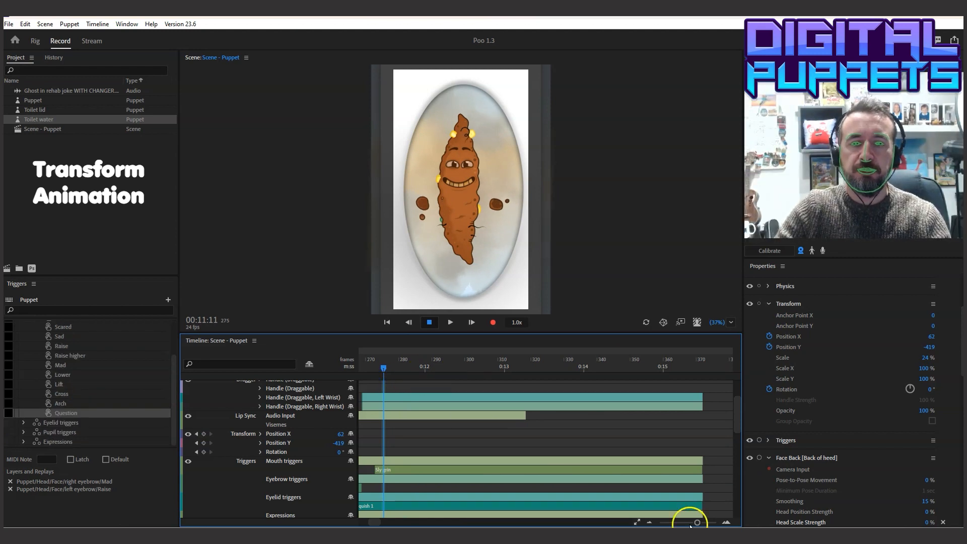
pyautogui.moveTo(697, 522); pyautogui.dragTo(693, 522)
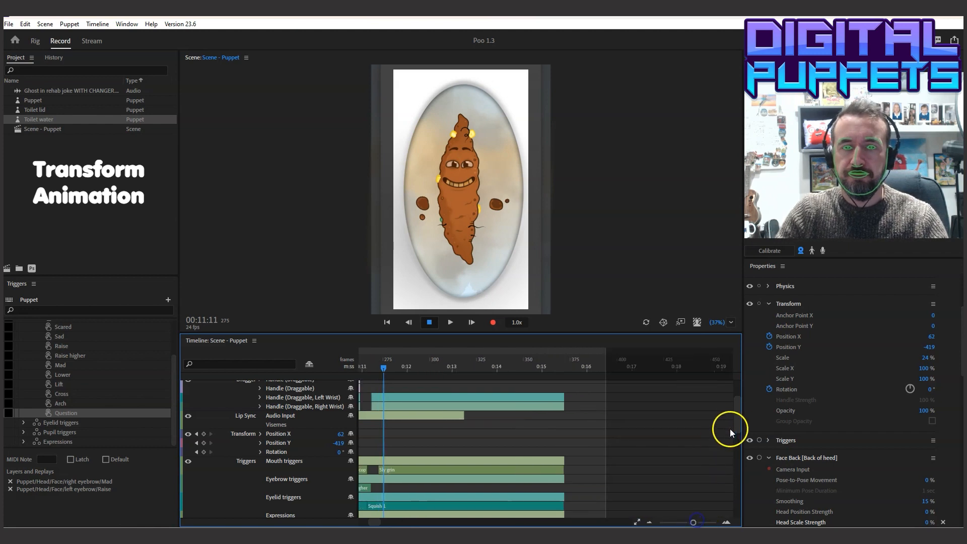
pyautogui.moveTo(730, 427); pyautogui.dragTo(739, 415)
pyautogui.moveTo(379, 365); pyautogui.dragTo(370, 367)
pyautogui.click(450, 322)
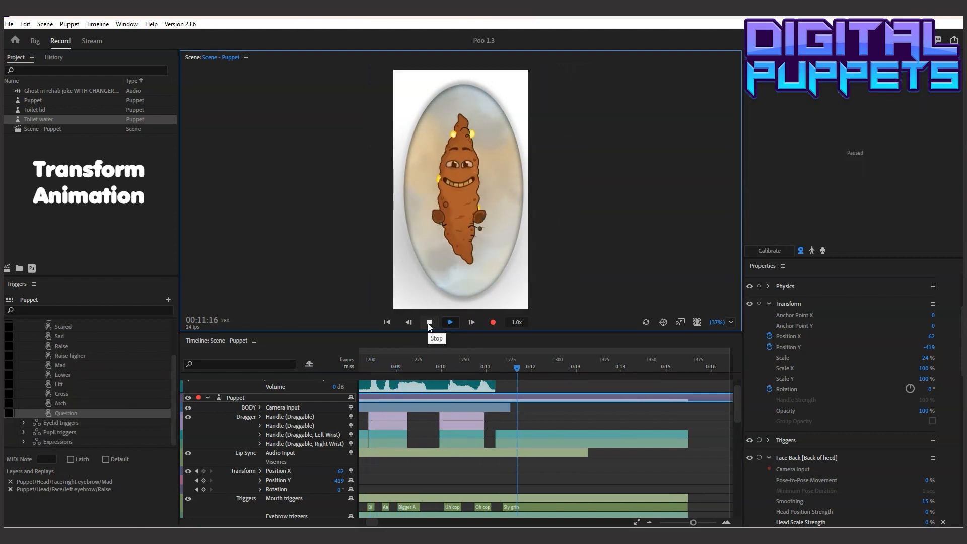
pyautogui.click(429, 322)
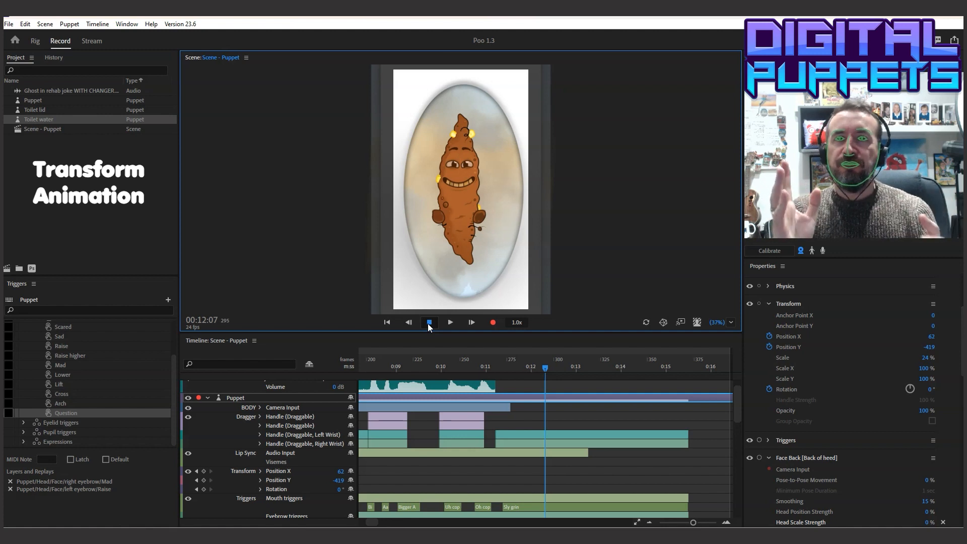
pyautogui.click(406, 396)
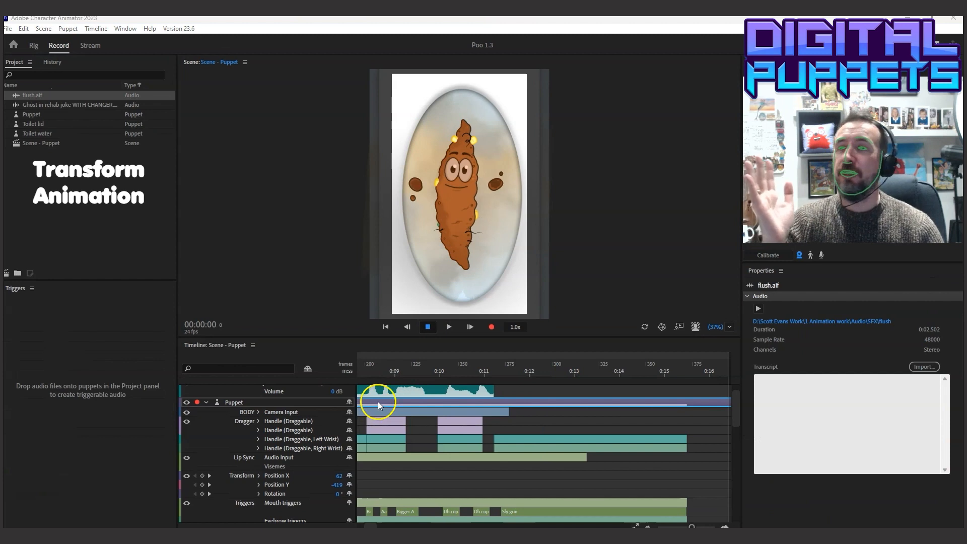
# Preview flush.aif, add it to the scene and move it to start where the joke audio ends
pyautogui.click(43, 94)
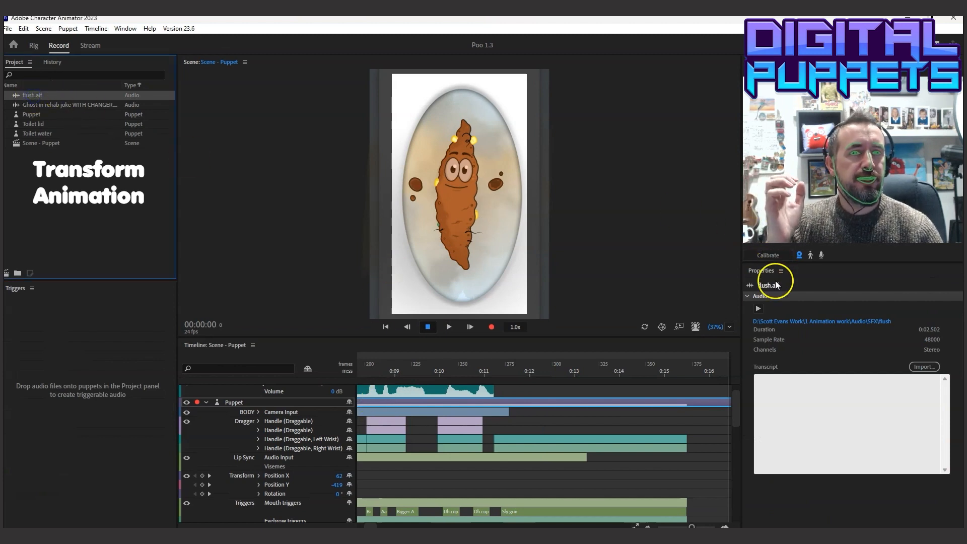
pyautogui.click(757, 309)
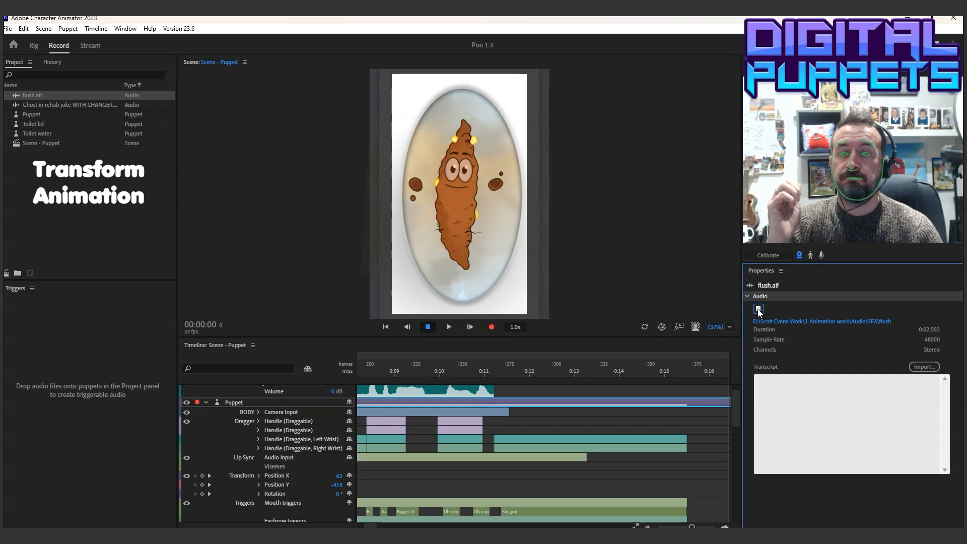
pyautogui.click(735, 386)
pyautogui.moveTo(26, 95); pyautogui.dragTo(295, 388)
pyautogui.moveTo(690, 525); pyautogui.dragTo(678, 525)
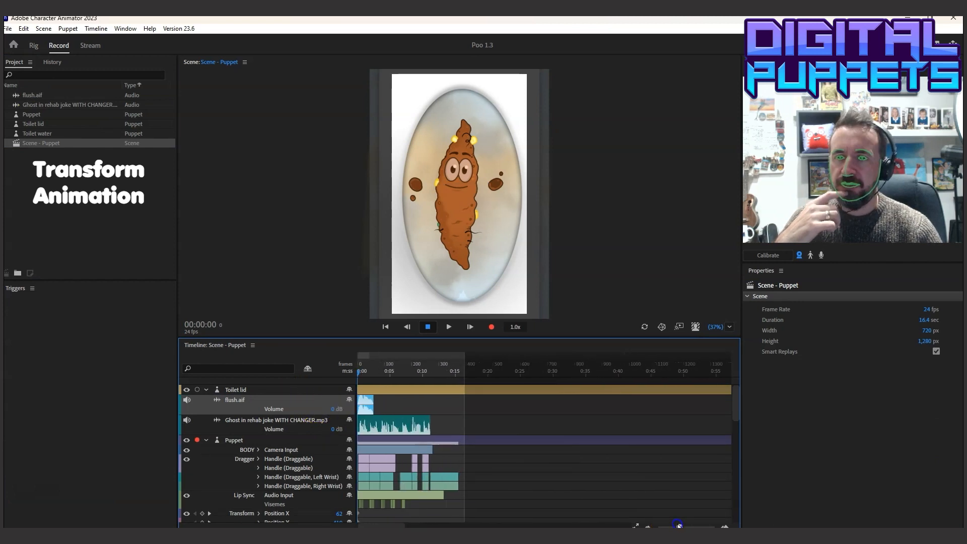
pyautogui.moveTo(371, 401); pyautogui.dragTo(436, 406)
# Play the ending with the flush sound and place the playhead at its end, 00:13:21
pyautogui.click(415, 370)
pyautogui.click(455, 325)
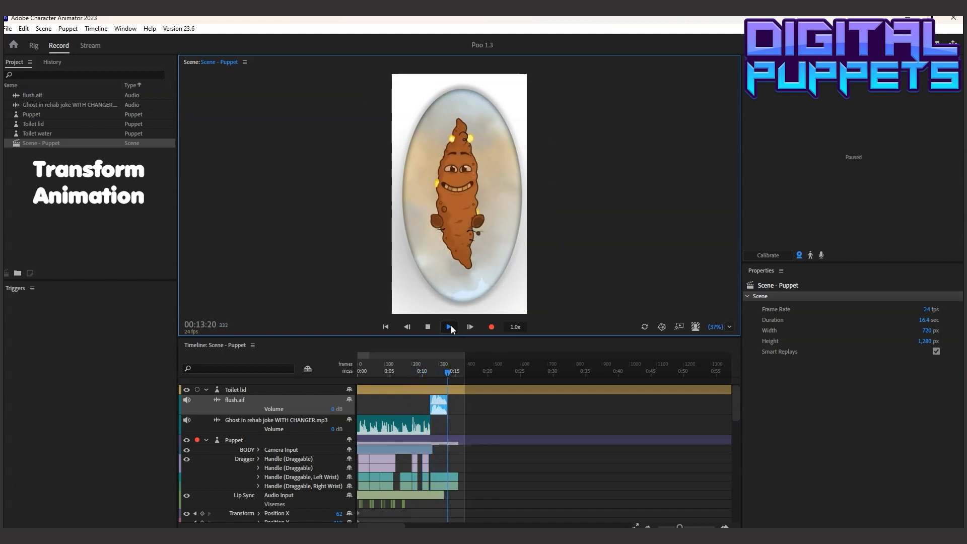
pyautogui.click(451, 329)
pyautogui.click(447, 373)
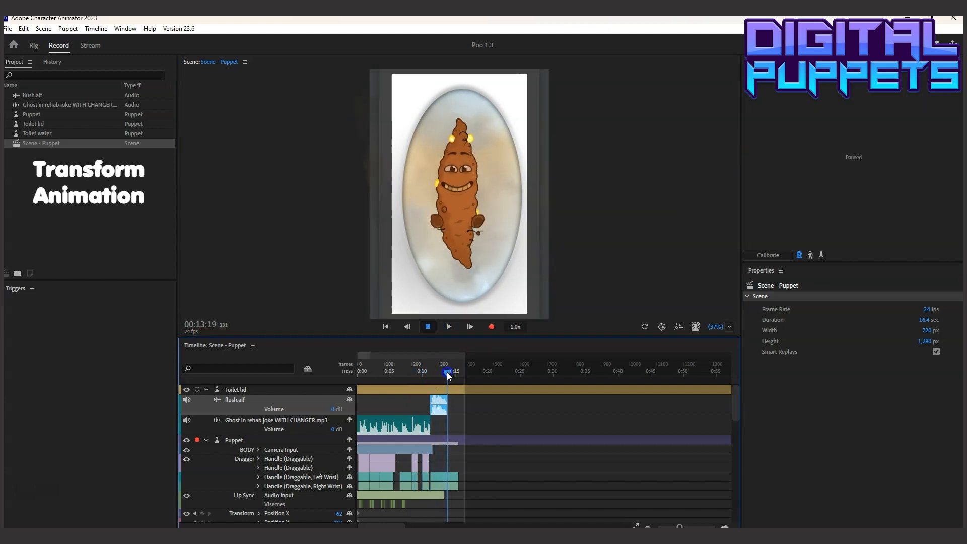
pyautogui.moveTo(446, 372); pyautogui.dragTo(448, 372)
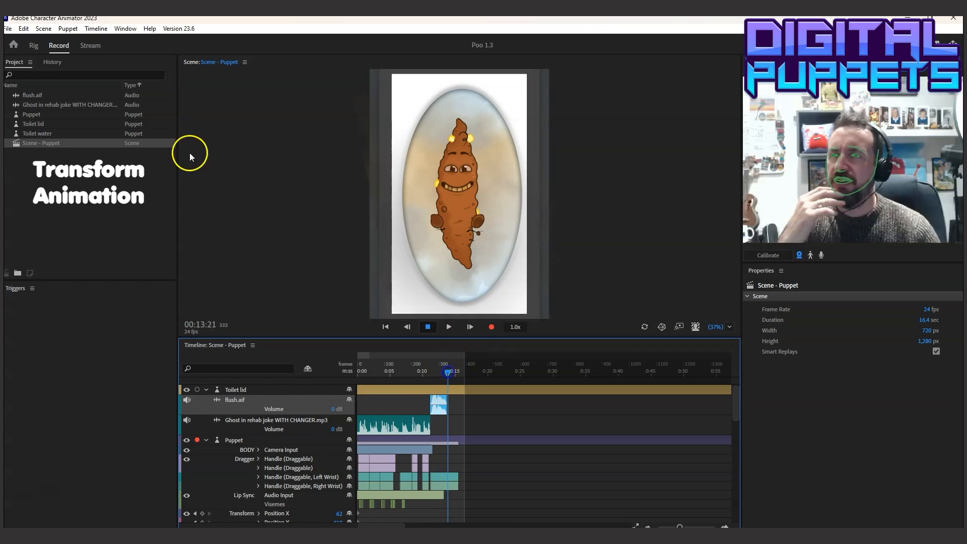
# Set the duration of Scene - Puppet to 14 sec
pyautogui.click(45, 142)
pyautogui.click(926, 320)
pyautogui.write('14')
pyautogui.press('Return')
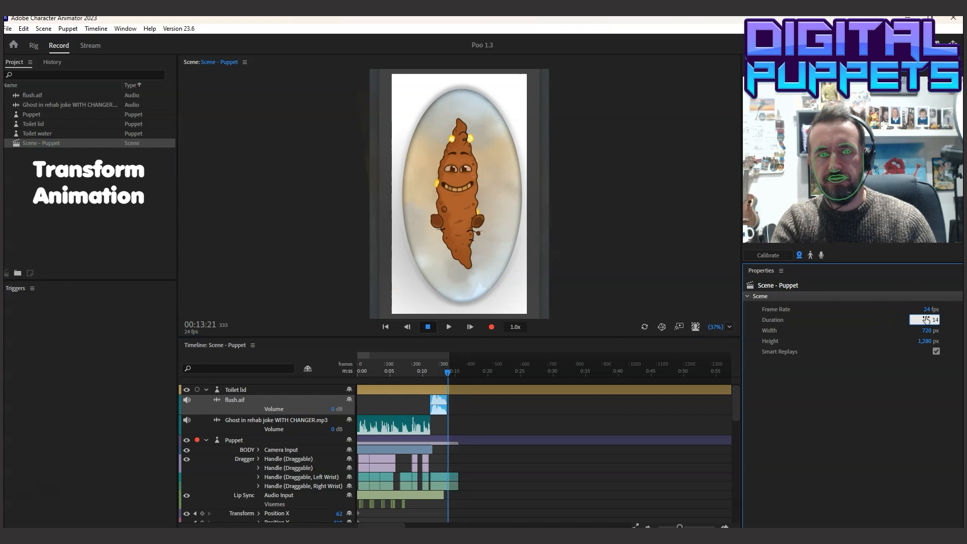
# Scrub through the flush sound on an enlarged timeline and place the playhead at 00:11:17
pyautogui.click(437, 371)
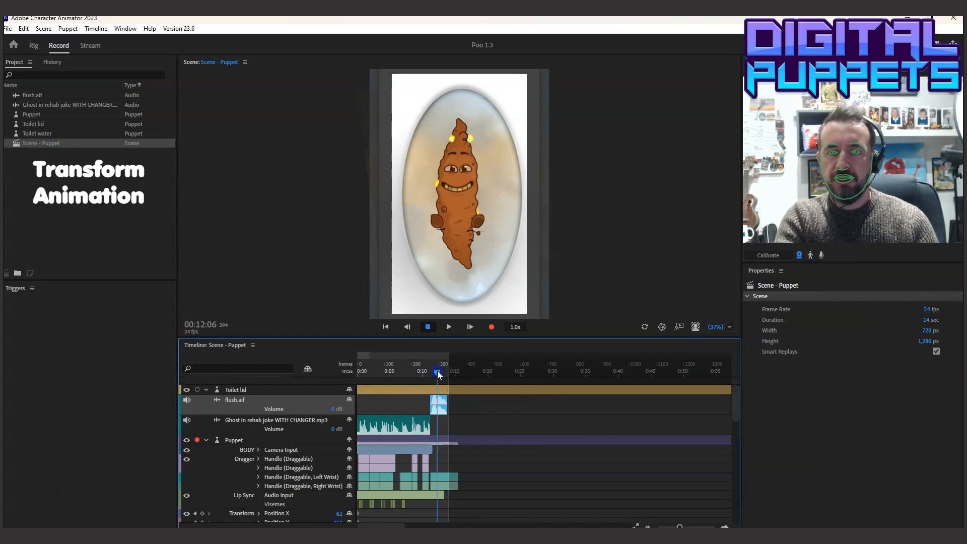
pyautogui.moveTo(680, 526); pyautogui.dragTo(691, 526)
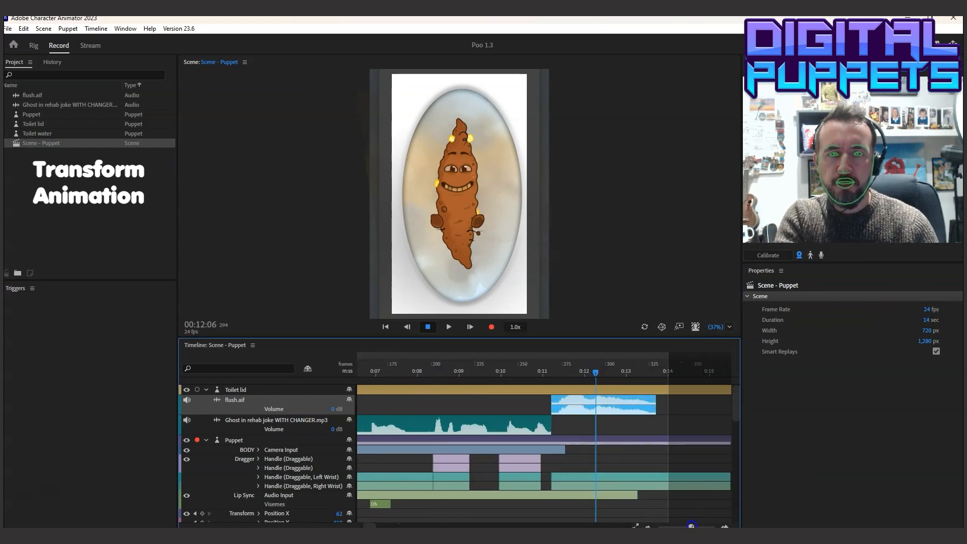
pyautogui.click(551, 371)
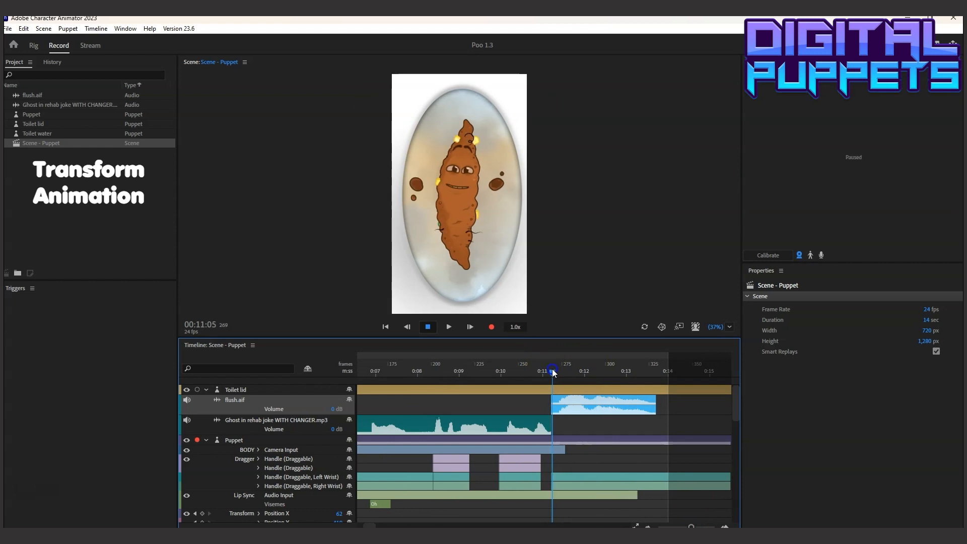
pyautogui.moveTo(538, 372); pyautogui.dragTo(576, 371)
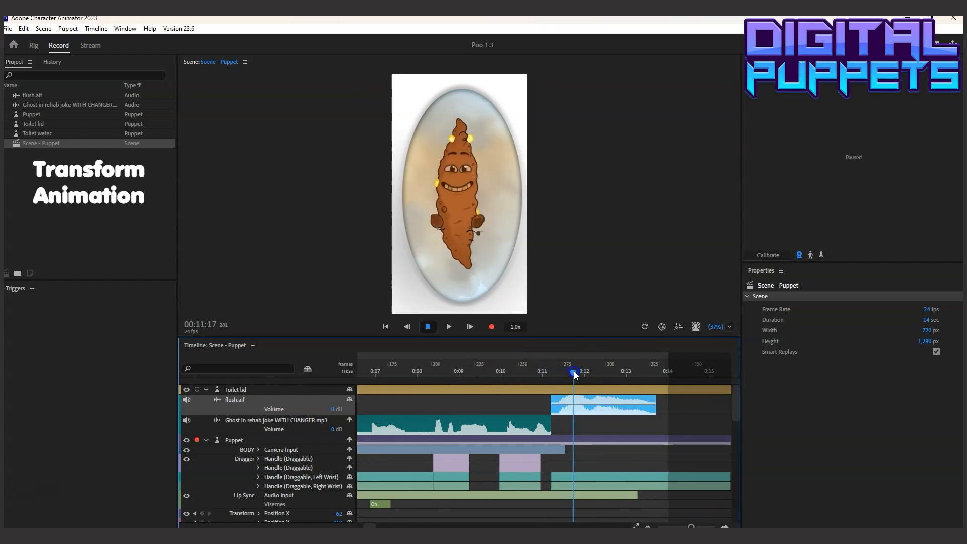
pyautogui.moveTo(734, 402)
pyautogui.mouseDown()
pyautogui.moveTo(735, 491)
pyautogui.moveTo(736, 378)
pyautogui.moveTo(736, 412)
pyautogui.mouseUp()
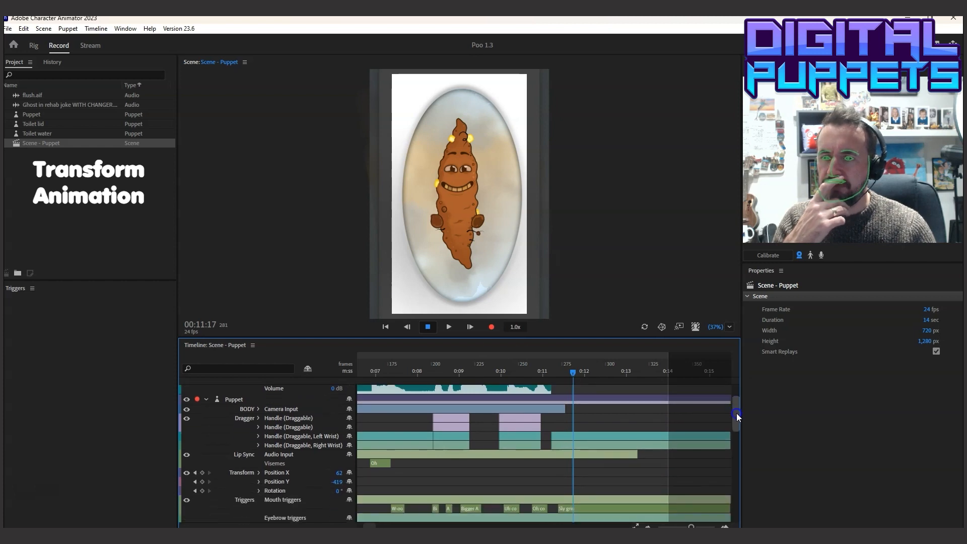
# Turn on Scale keyframing for the Puppet track and set starting Scale, Position Y and Rotation keyframes at 00:11:13
pyautogui.click(235, 401)
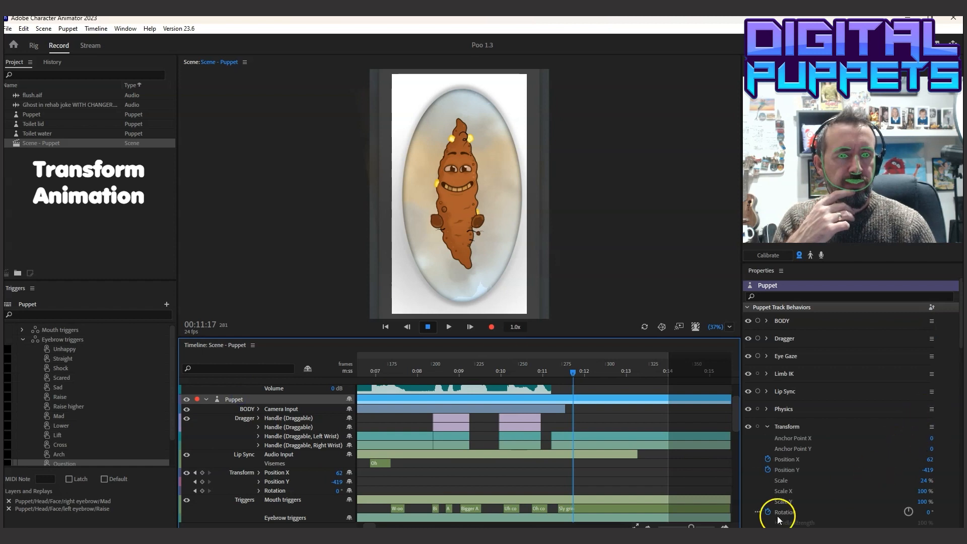
pyautogui.click(769, 484)
pyautogui.click(768, 481)
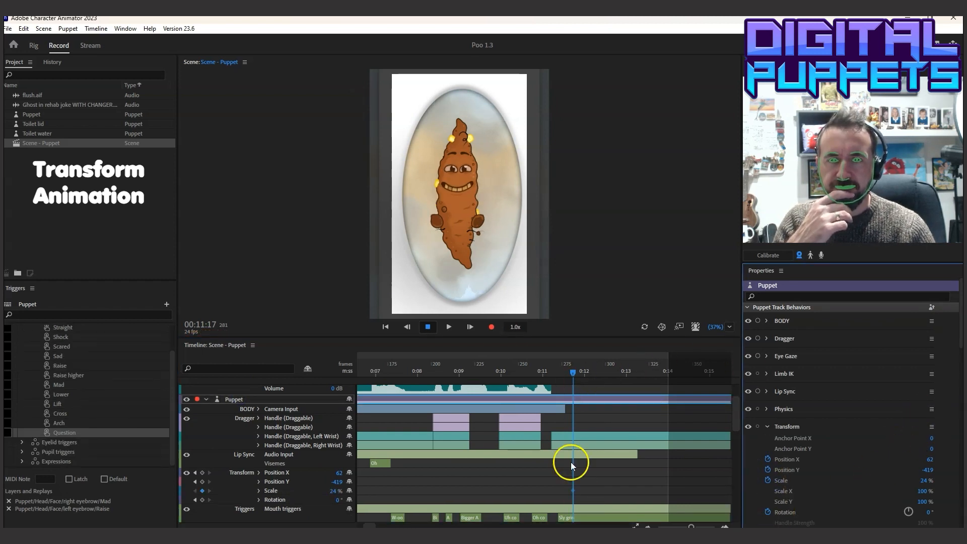
pyautogui.moveTo(736, 412); pyautogui.dragTo(738, 407)
pyautogui.moveTo(571, 510); pyautogui.dragTo(561, 510)
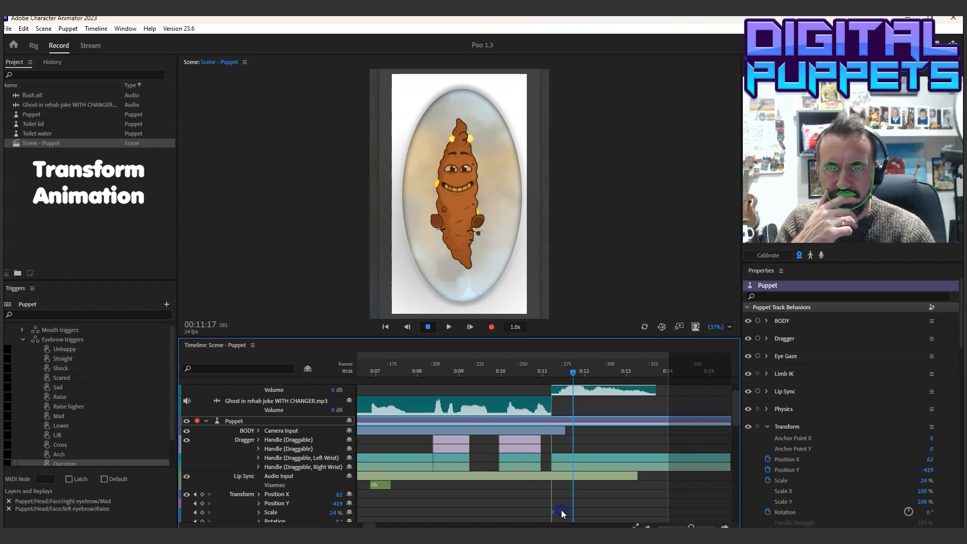
pyautogui.moveTo(572, 373); pyautogui.dragTo(566, 376)
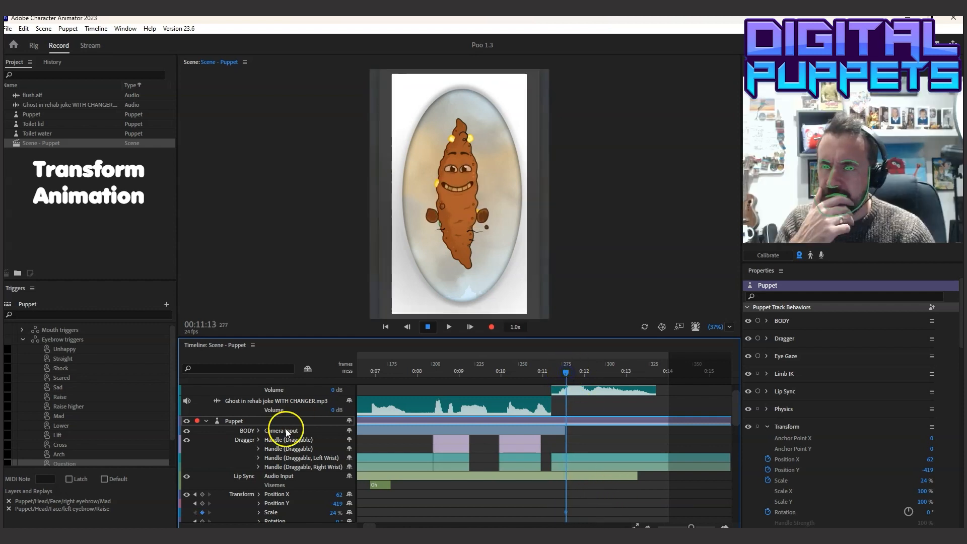
pyautogui.click(203, 504)
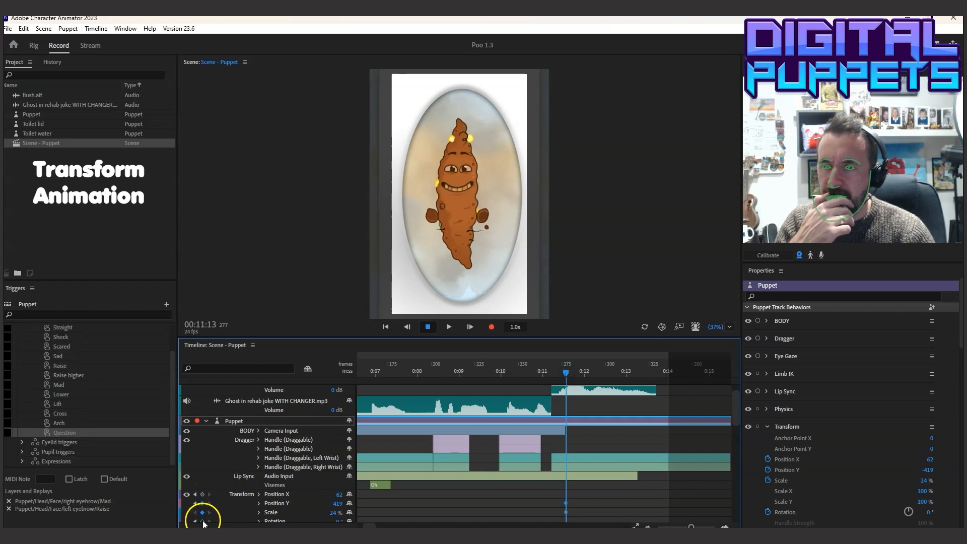
# Add a Rotation keyframe for the puppet at 00:13:12 and set it to 1,439°
pyautogui.moveTo(565, 376); pyautogui.dragTo(648, 376)
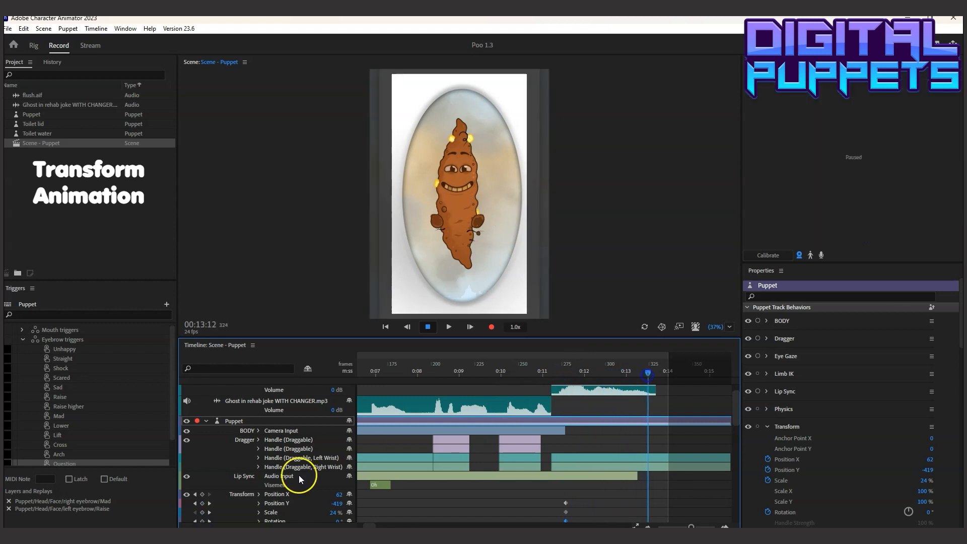
pyautogui.click(202, 521)
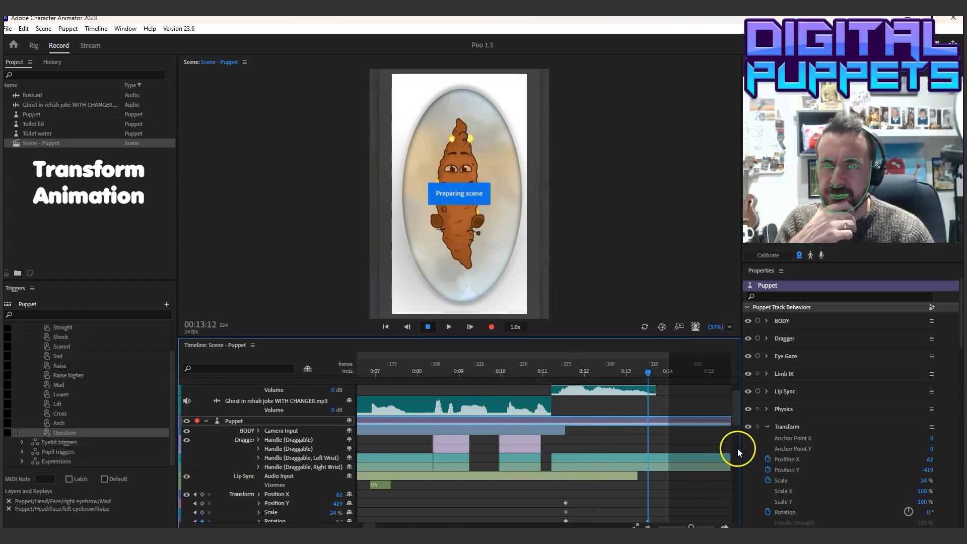
pyautogui.scroll(-3, 736, 420)
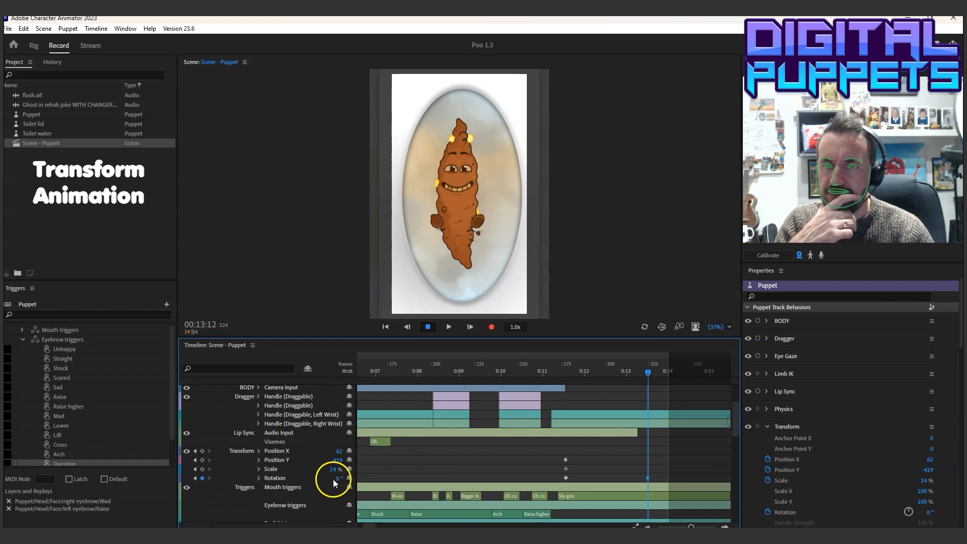
pyautogui.moveTo(342, 478); pyautogui.dragTo(942, 497)
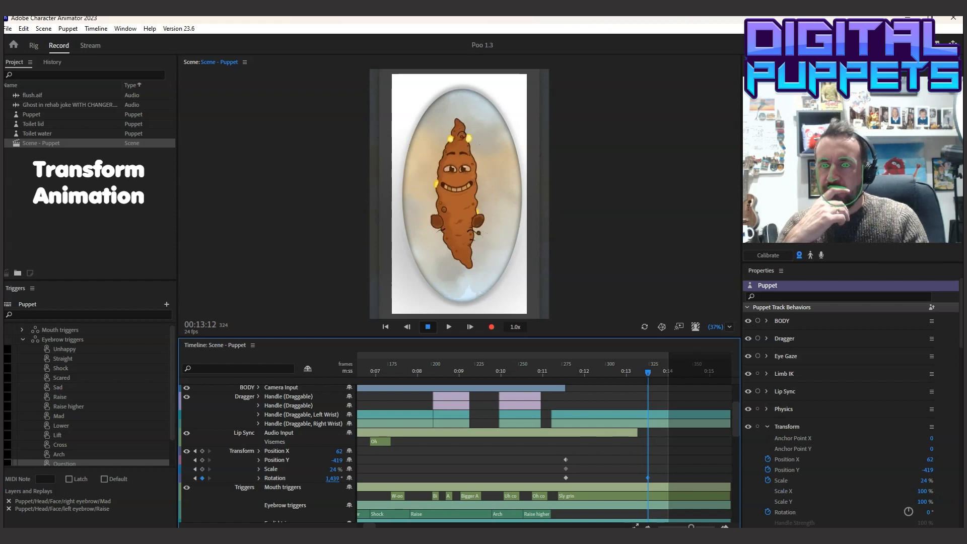
# Play the scene from the start of the flush to check the puppet's spin
pyautogui.click(558, 372)
pyautogui.click(430, 324)
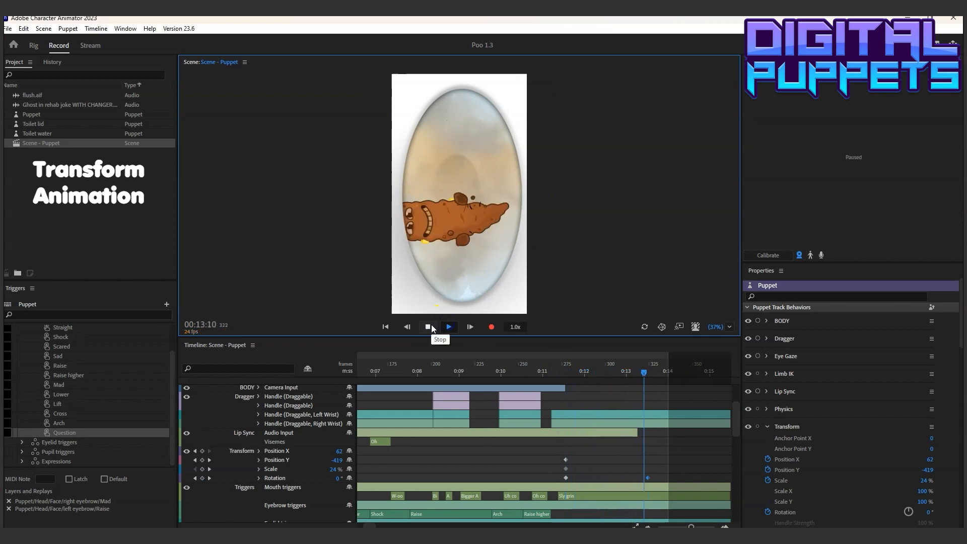
pyautogui.click(431, 325)
# Add a Scale keyframe for the puppet at 00:13:12 and set it to 8%
pyautogui.moveTo(650, 374); pyautogui.dragTo(647, 373)
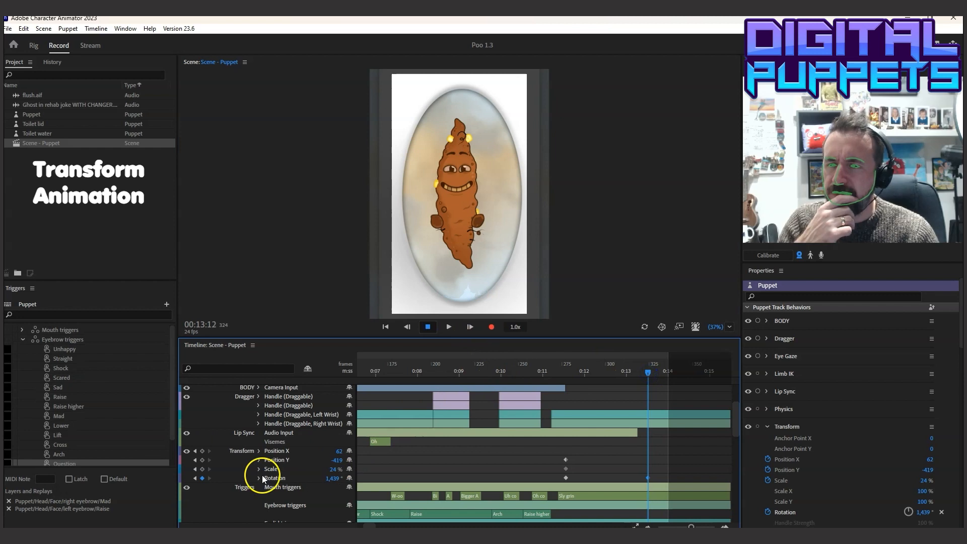
pyautogui.click(202, 469)
pyautogui.moveTo(333, 474); pyautogui.dragTo(324, 470)
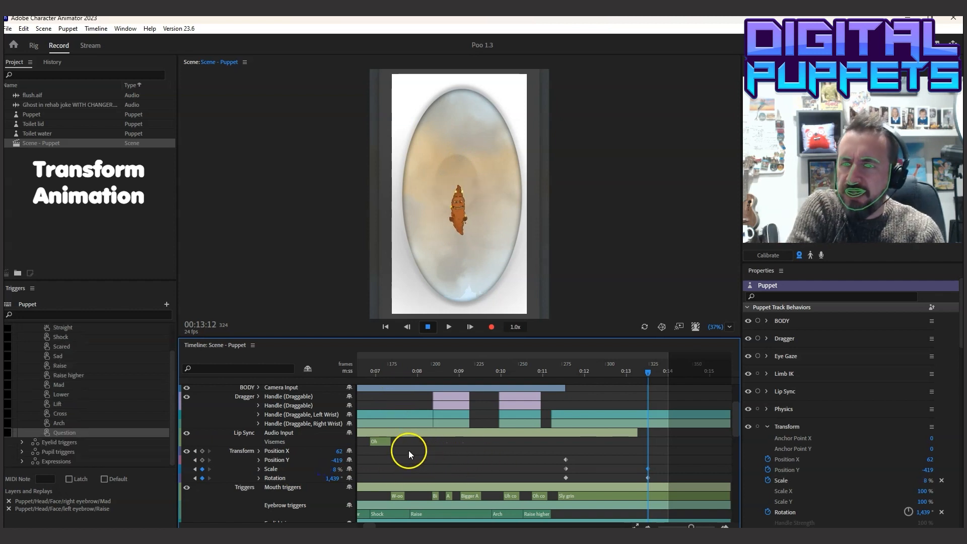
# Keyframe the puppet's Position Y at 00:13:03 without changing its value, and set it to -837 at 00:13:12
pyautogui.moveTo(564, 367); pyautogui.dragTo(632, 386)
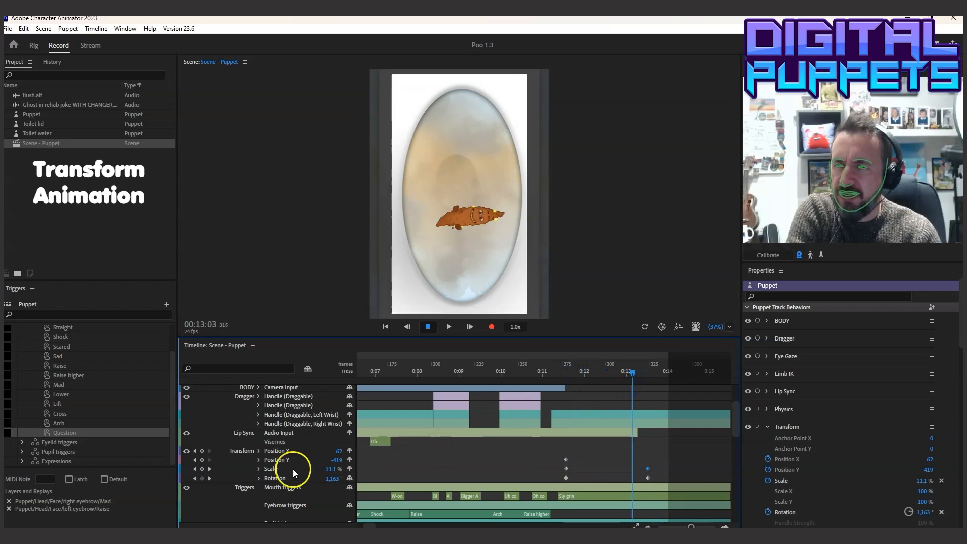
pyautogui.click(202, 459)
pyautogui.moveTo(631, 371); pyautogui.dragTo(649, 372)
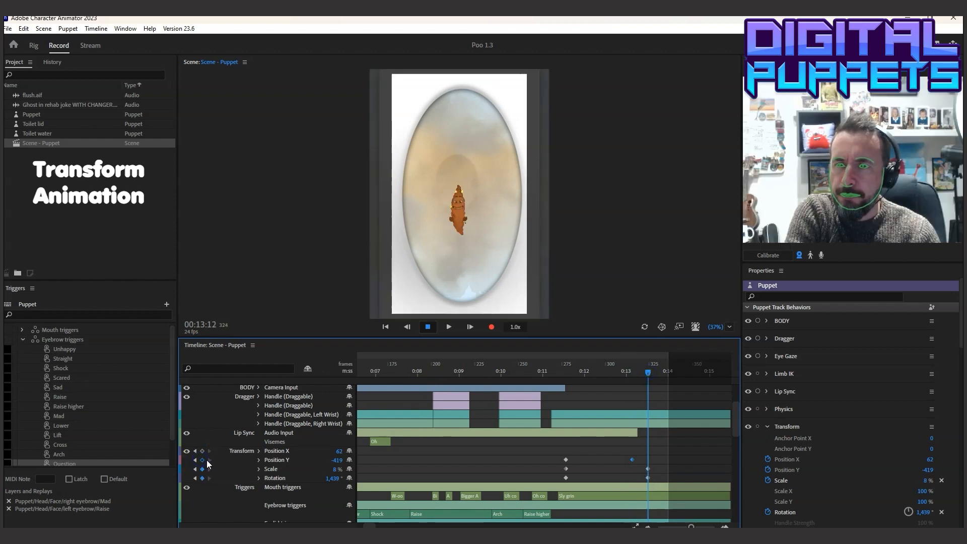
pyautogui.moveTo(336, 460); pyautogui.dragTo(231, 472)
pyautogui.moveTo(149, 492); pyautogui.dragTo(157, 492)
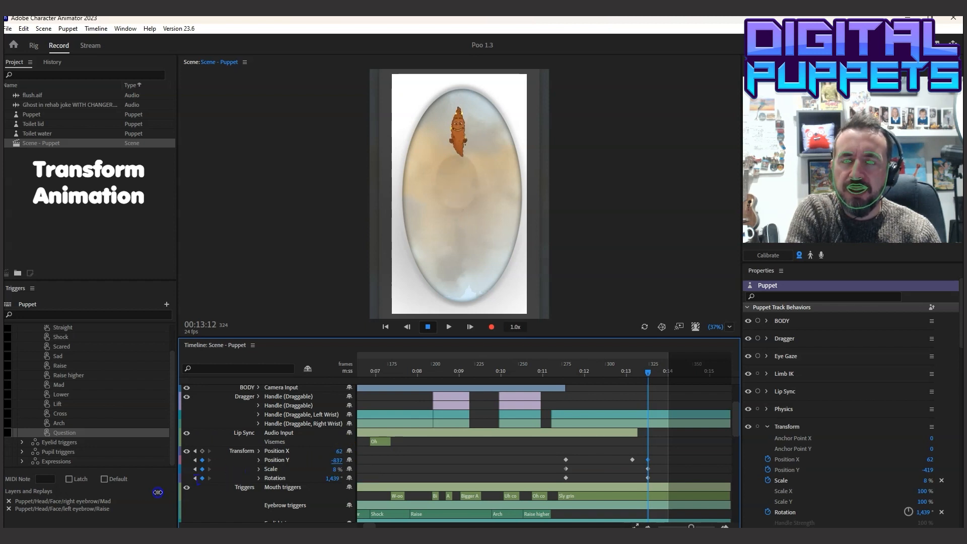
pyautogui.moveTo(463, 176); pyautogui.dragTo(471, 158)
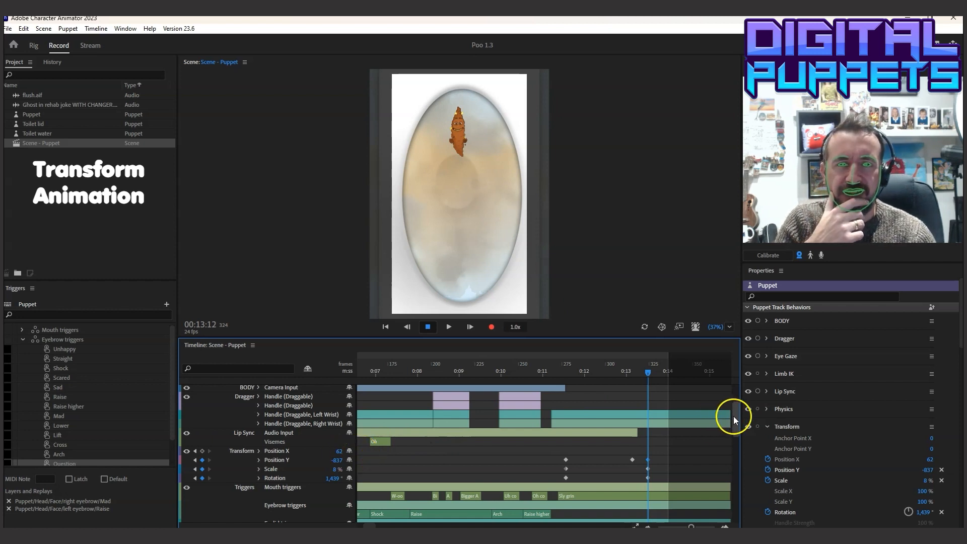
# Return the playhead to 00:11:13, expand and select the Toilet water track, and look through its behavior properties
pyautogui.moveTo(733, 417); pyautogui.dragTo(735, 423)
pyautogui.click(567, 366)
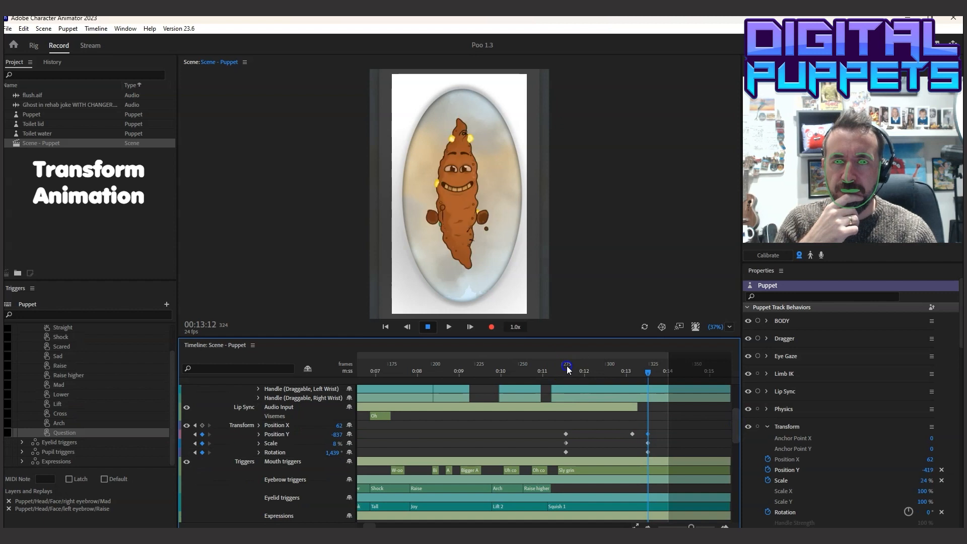
pyautogui.moveTo(739, 419); pyautogui.dragTo(729, 523)
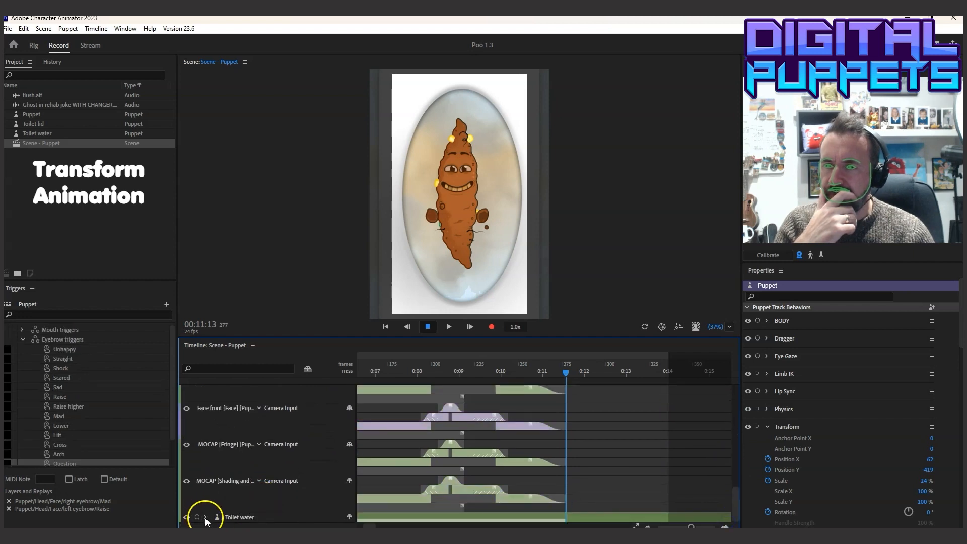
pyautogui.moveTo(735, 479); pyautogui.dragTo(735, 506)
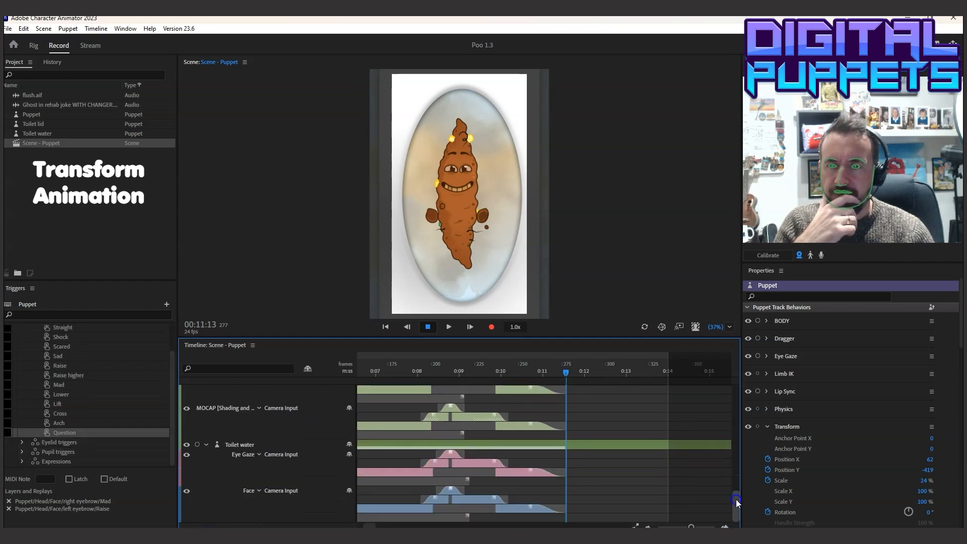
pyautogui.click(235, 446)
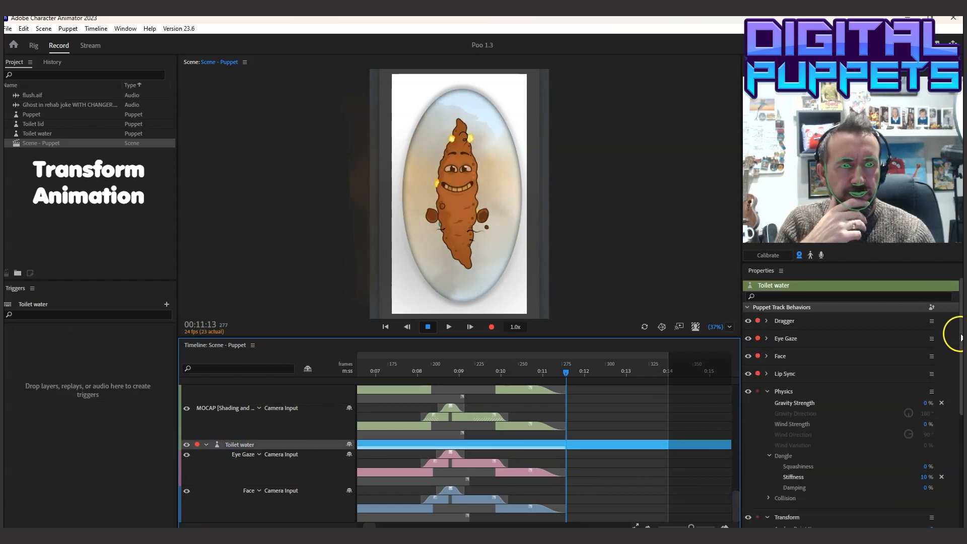
pyautogui.moveTo(959, 337); pyautogui.dragTo(959, 398)
# Open the Toilet water puppet for rigging and add a Transform behavior to its Dirty water group
pyautogui.click(33, 45)
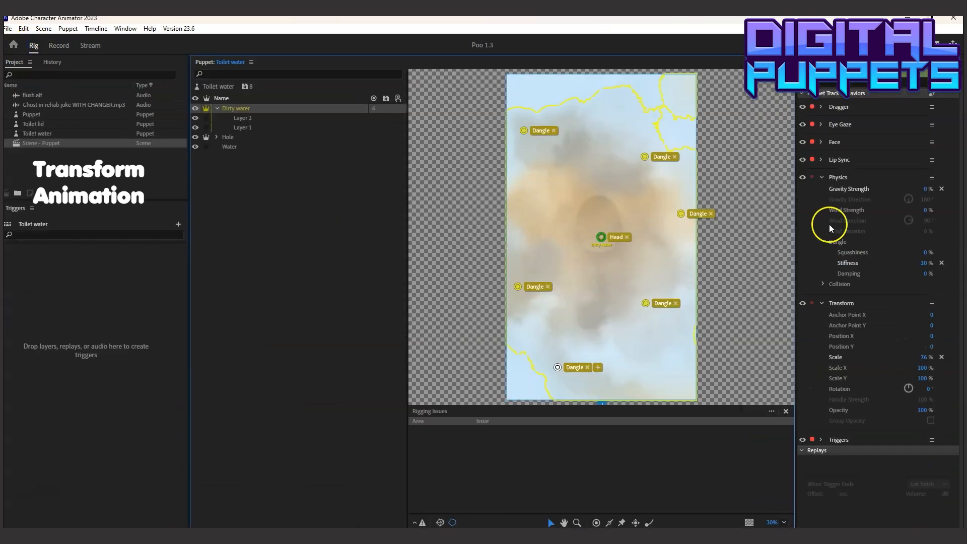
pyautogui.click(240, 109)
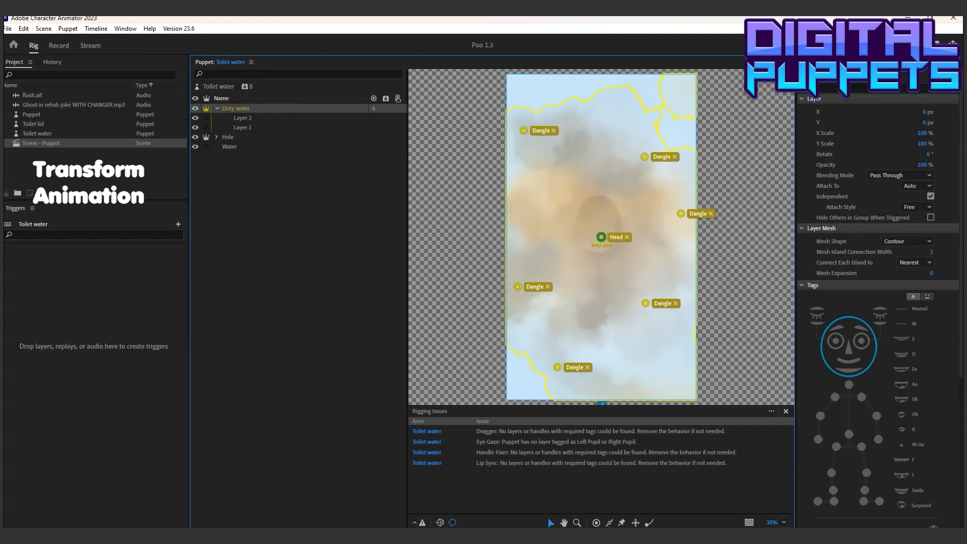
pyautogui.moveTo(959, 272); pyautogui.dragTo(956, 427)
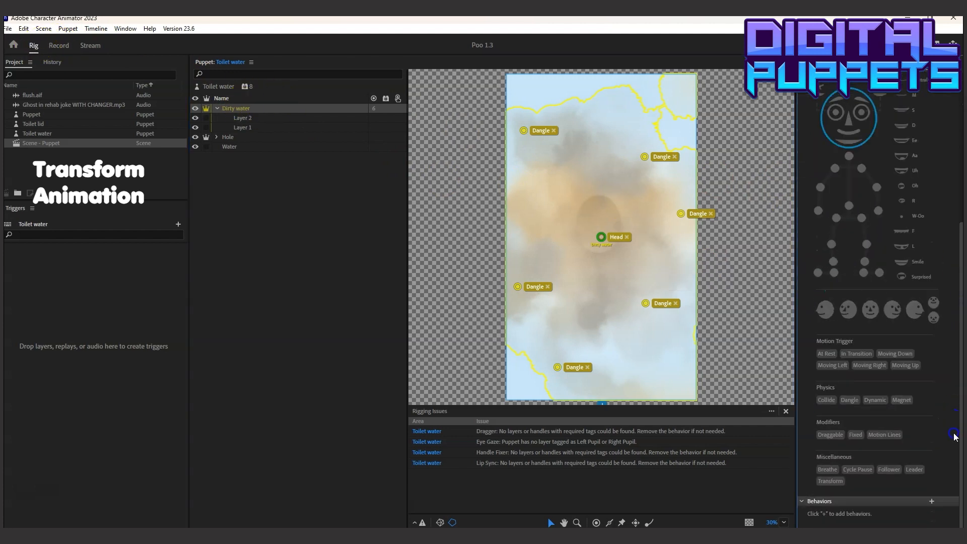
pyautogui.click(931, 501)
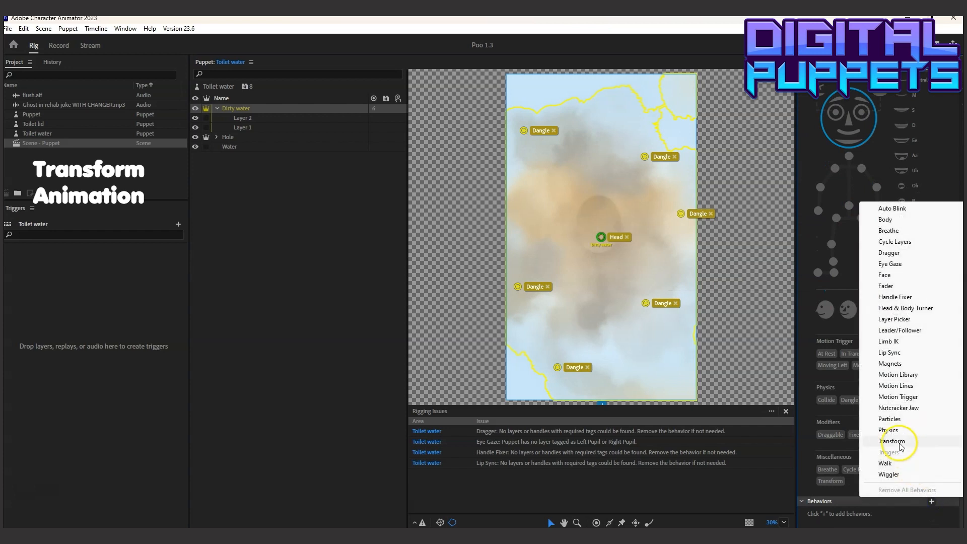
pyautogui.click(891, 441)
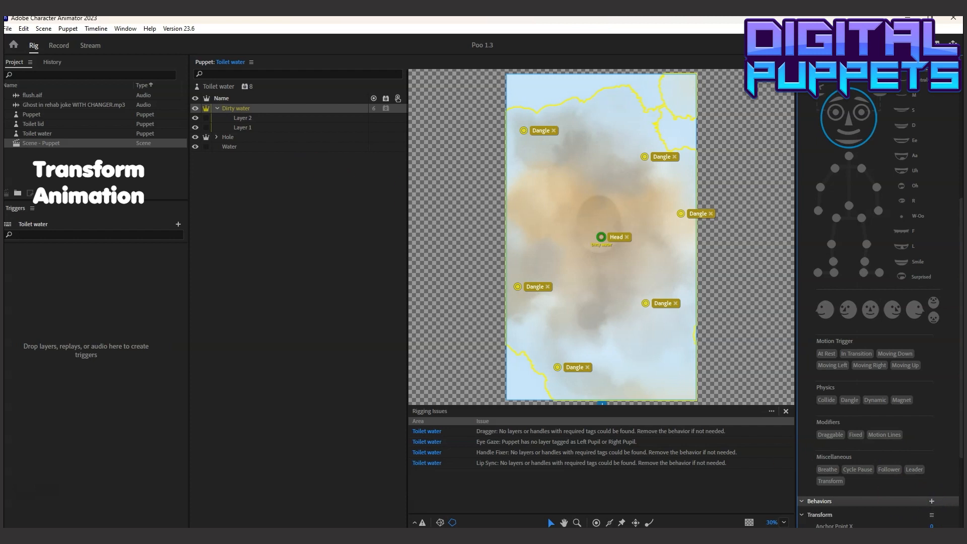
# Rename the Dirty water group's Transform behavior to "dirty water transform"
pyautogui.click(932, 521)
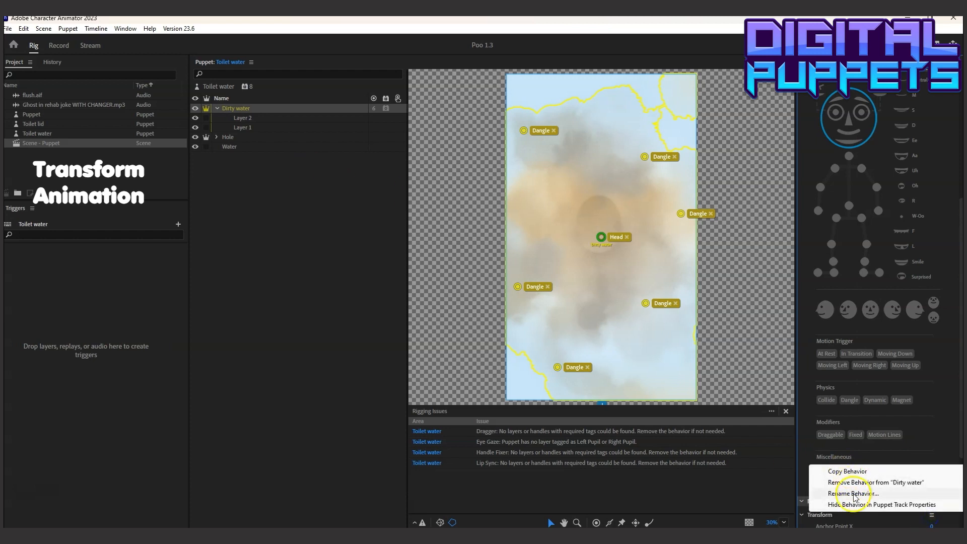
pyautogui.click(851, 491)
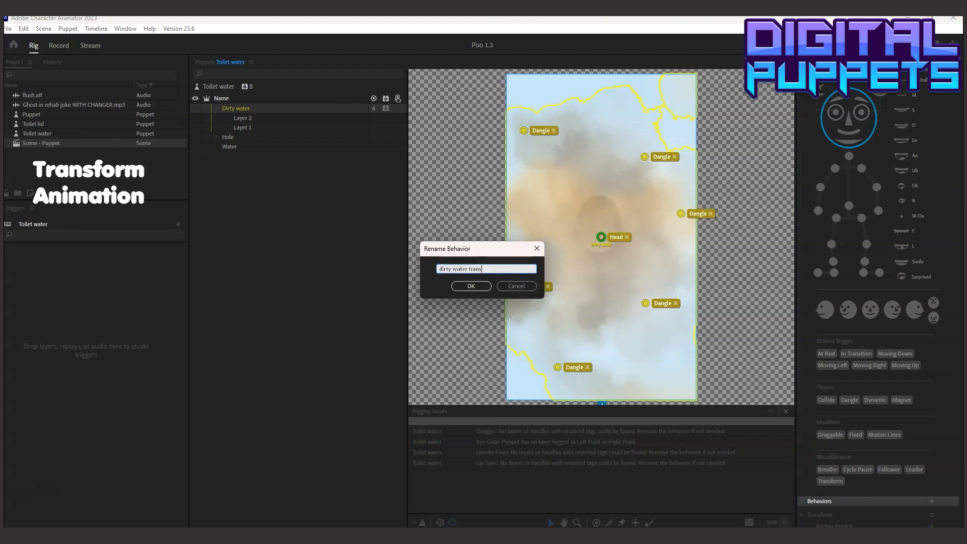
pyautogui.click(470, 286)
# Go back to recording the scene and expand the dirty water transform parameters of the Toilet water track
pyautogui.click(59, 45)
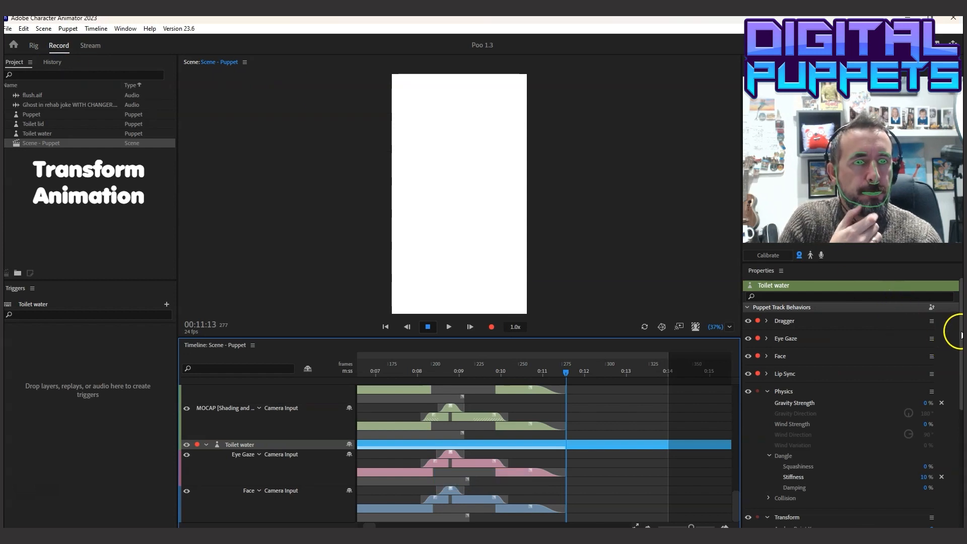
pyautogui.moveTo(959, 327); pyautogui.dragTo(960, 456)
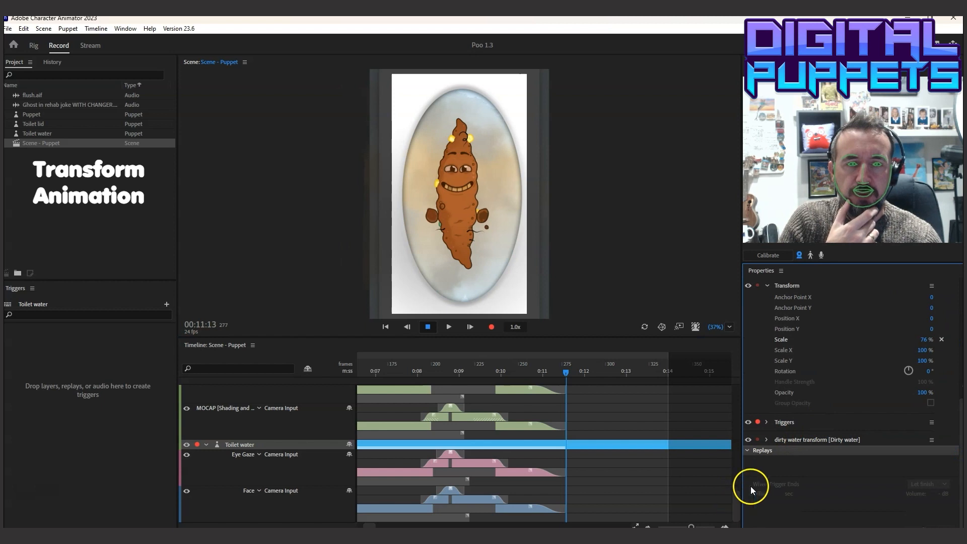
pyautogui.click(766, 440)
pyautogui.moveTo(960, 395); pyautogui.dragTo(960, 425)
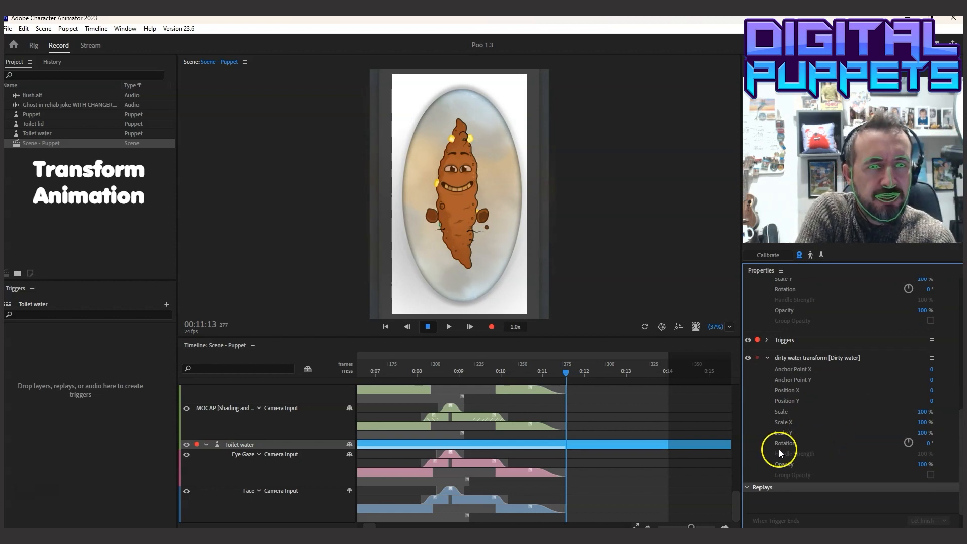
# Enable keyframing for Opacity, Rotation, Scale and Position Y of the dirty water transform at 00:11:13
pyautogui.click(767, 464)
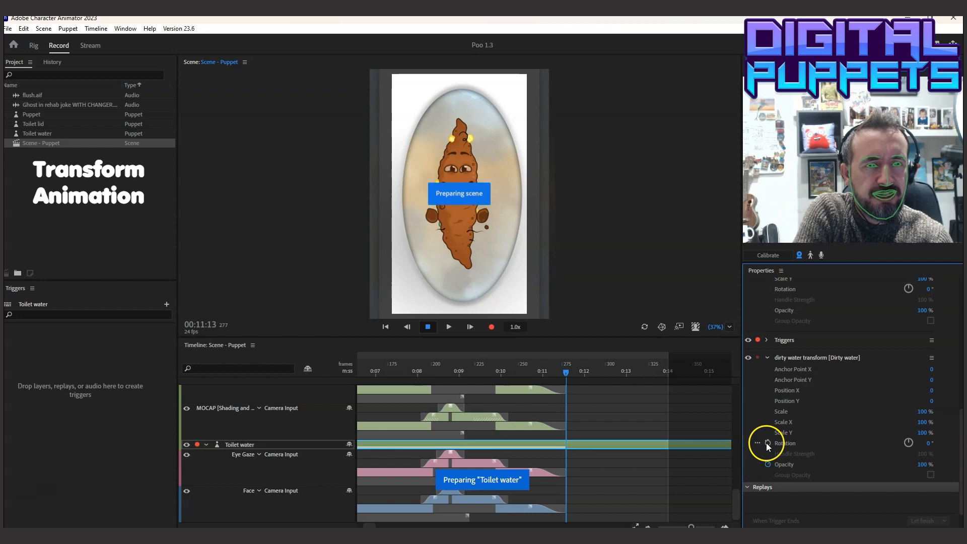
pyautogui.click(765, 415)
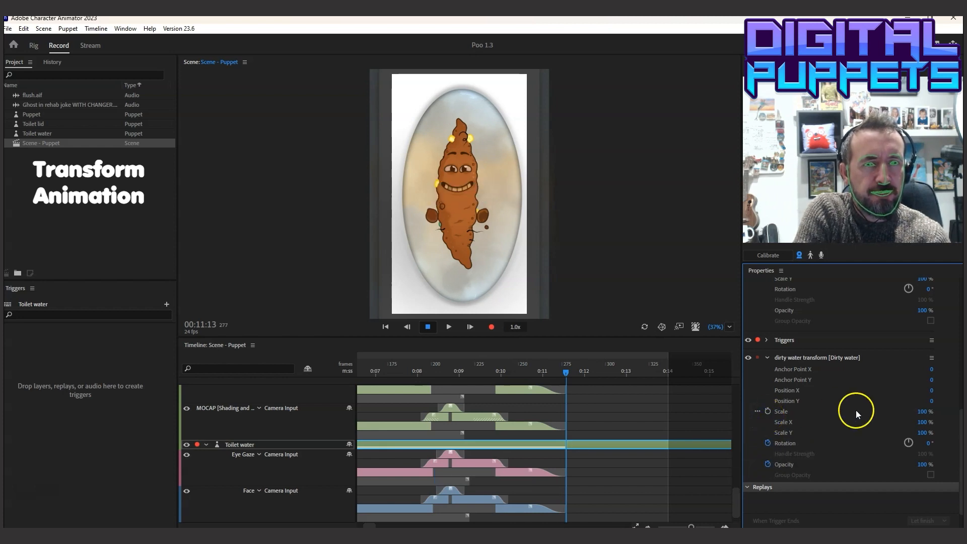
pyautogui.click(767, 410)
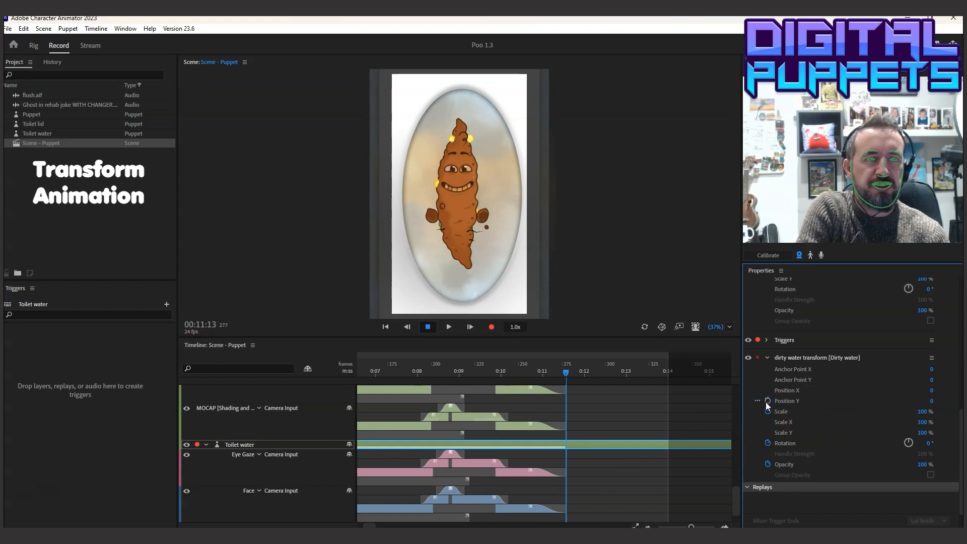
pyautogui.click(765, 402)
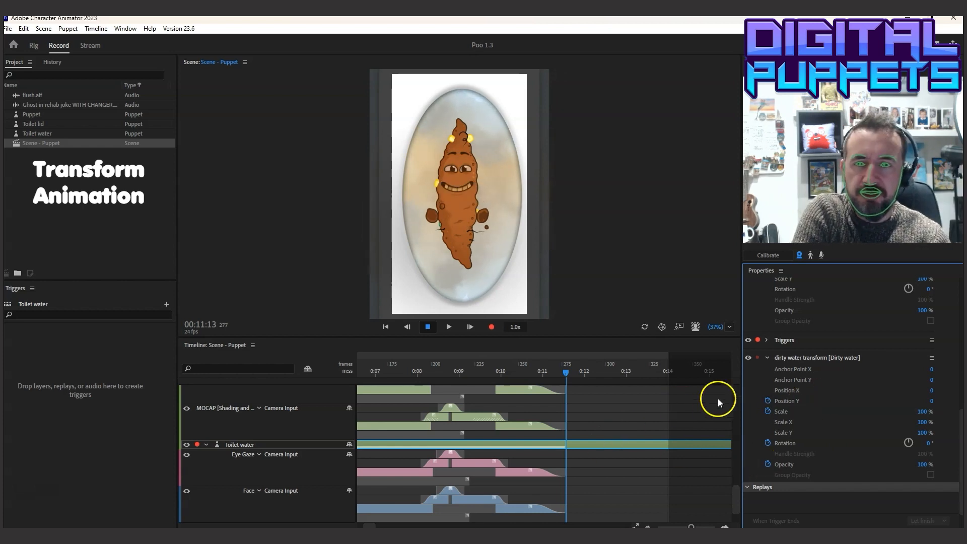
# Add Position Y, Scale, Rotation and Opacity keyframes for the dirty water transform at 00:13:12, level with the puppet's last Transform keyframes
pyautogui.moveTo(737, 500); pyautogui.dragTo(737, 402)
pyautogui.click(650, 372)
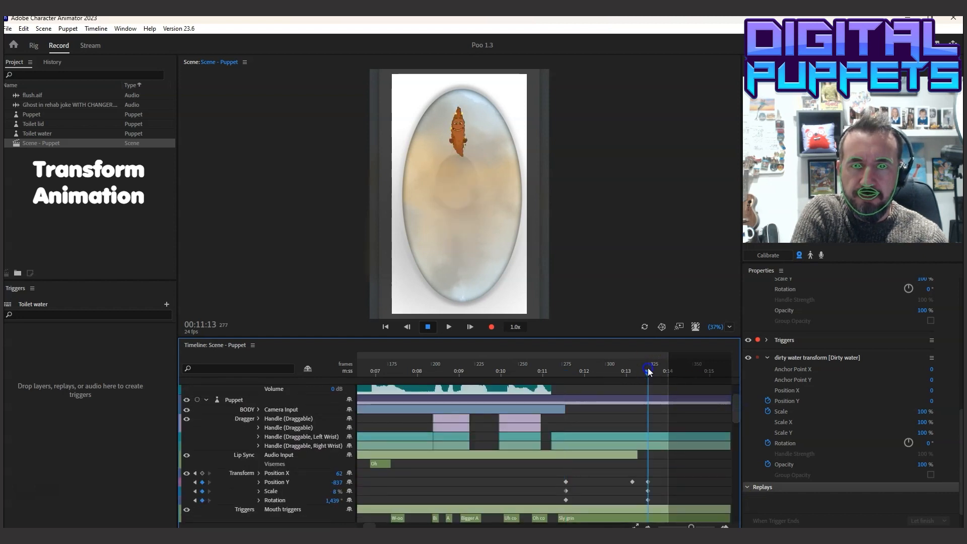
pyautogui.moveTo(733, 402); pyautogui.dragTo(738, 505)
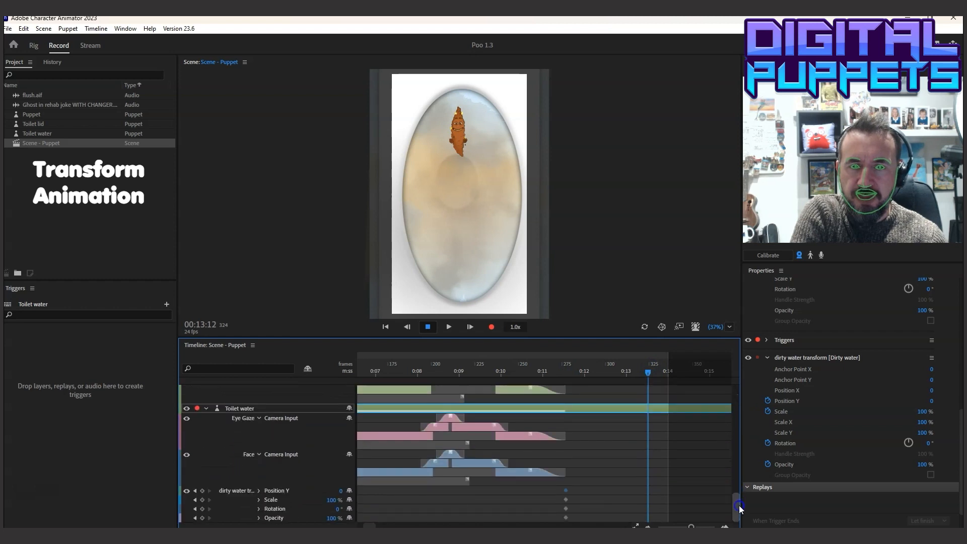
pyautogui.click(201, 518)
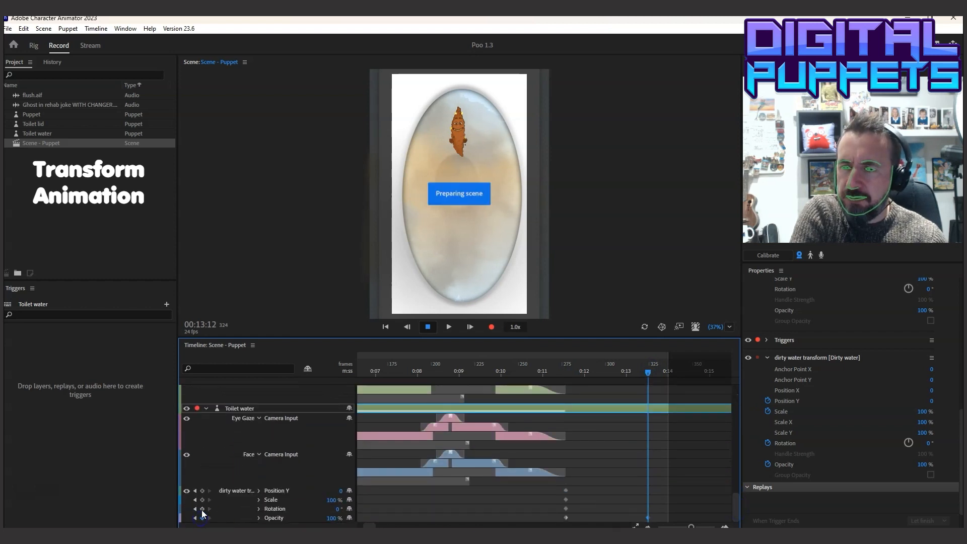
pyautogui.click(202, 499)
pyautogui.click(202, 490)
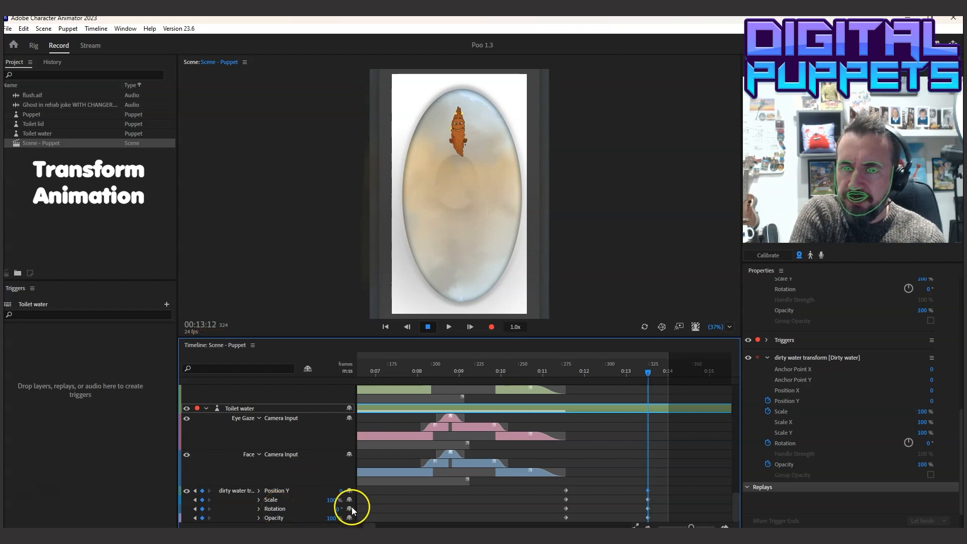
# Set the dirty water's end keyframes to 708° rotation, 2% scale and 0% opacity, and scrub through the flush
pyautogui.moveTo(354, 508); pyautogui.dragTo(583, 502)
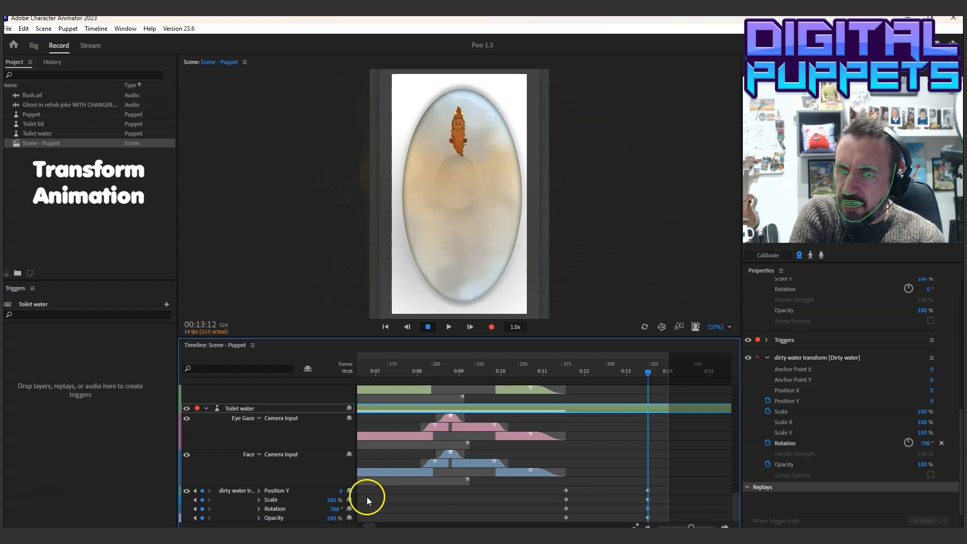
pyautogui.moveTo(337, 499); pyautogui.dragTo(292, 507)
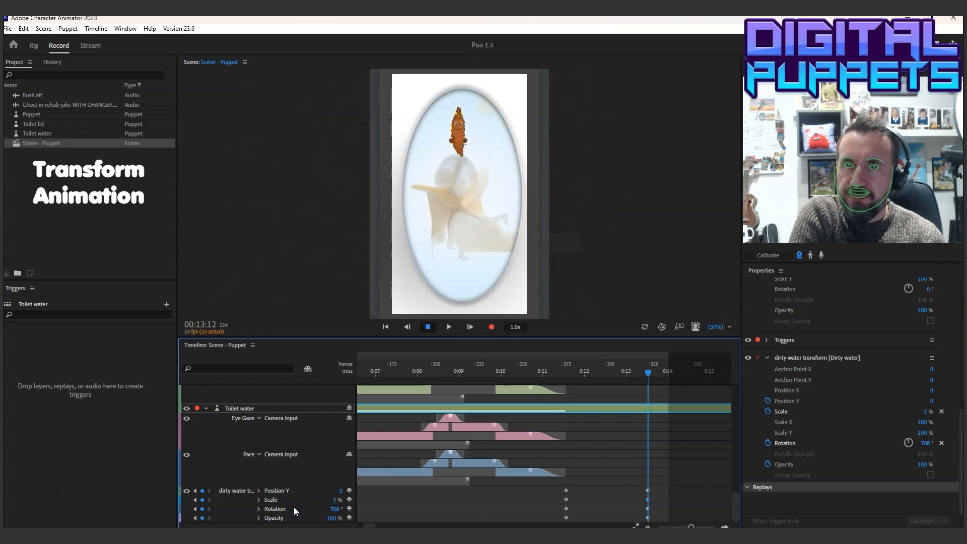
pyautogui.click(330, 500)
pyautogui.moveTo(334, 517); pyautogui.dragTo(242, 519)
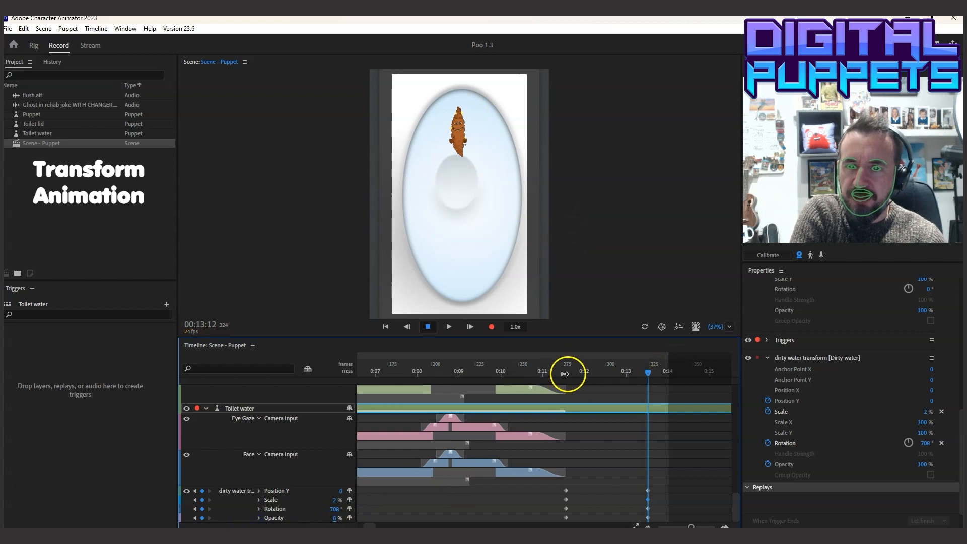
pyautogui.moveTo(570, 374); pyautogui.dragTo(650, 404)
pyautogui.click(462, 167)
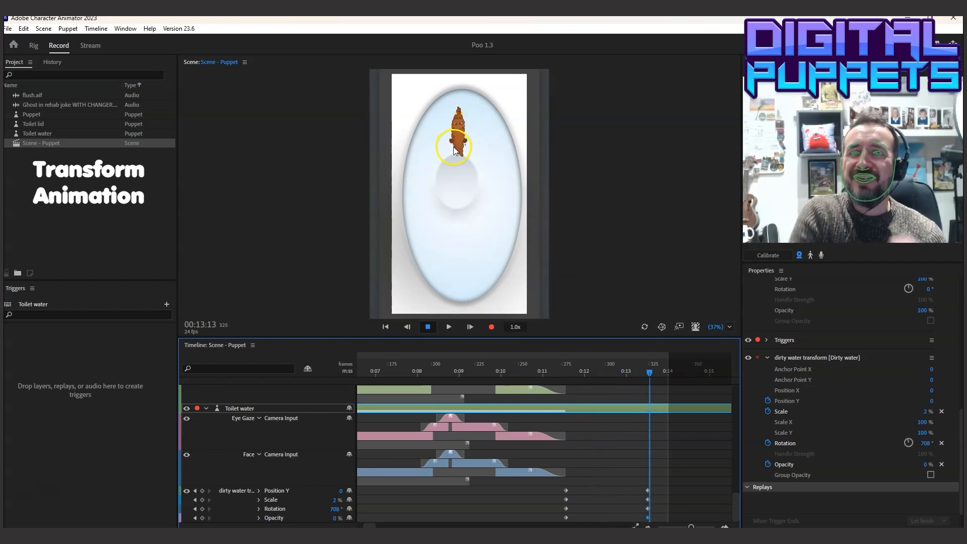
# Open the Toilet water puppet's artwork in Photoshop and hide the Dirty water group
pyautogui.click(48, 133)
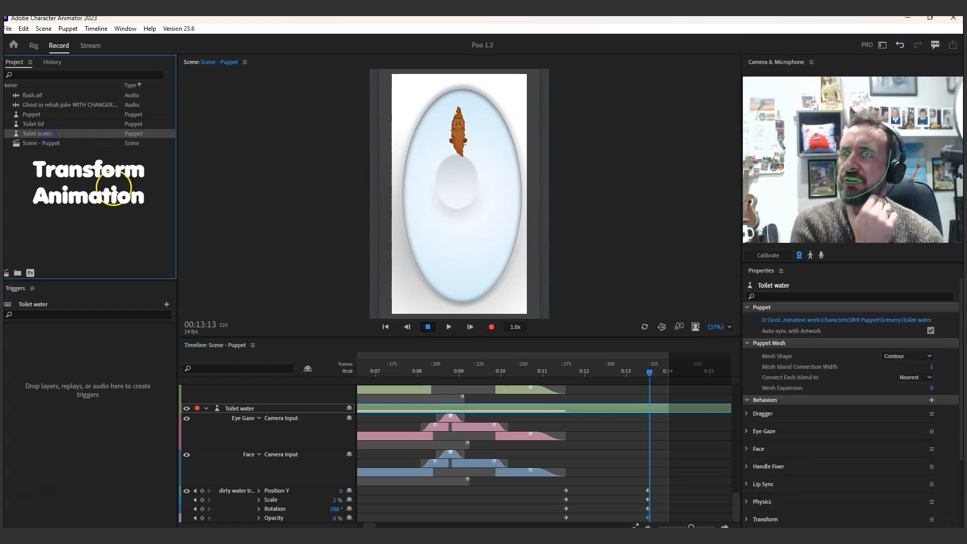
pyautogui.click(30, 273)
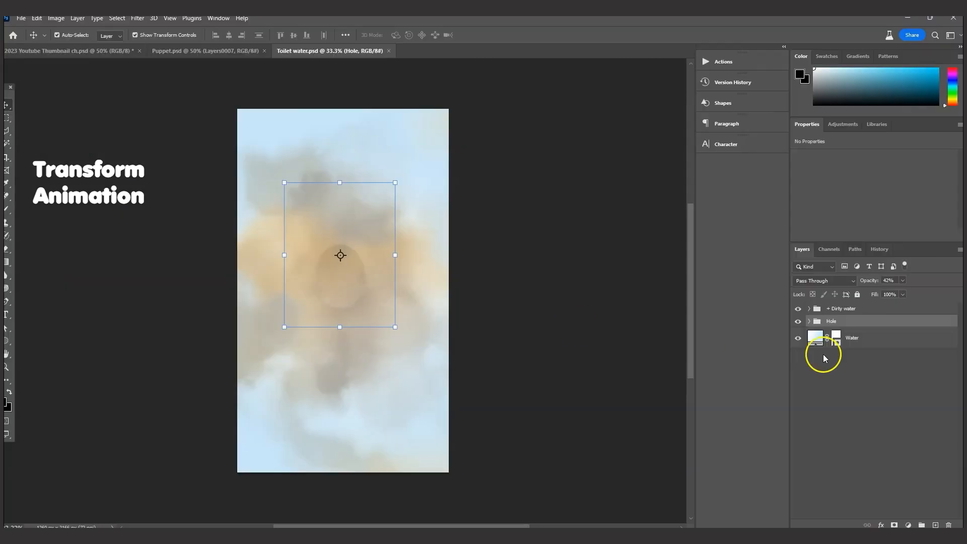
pyautogui.click(797, 309)
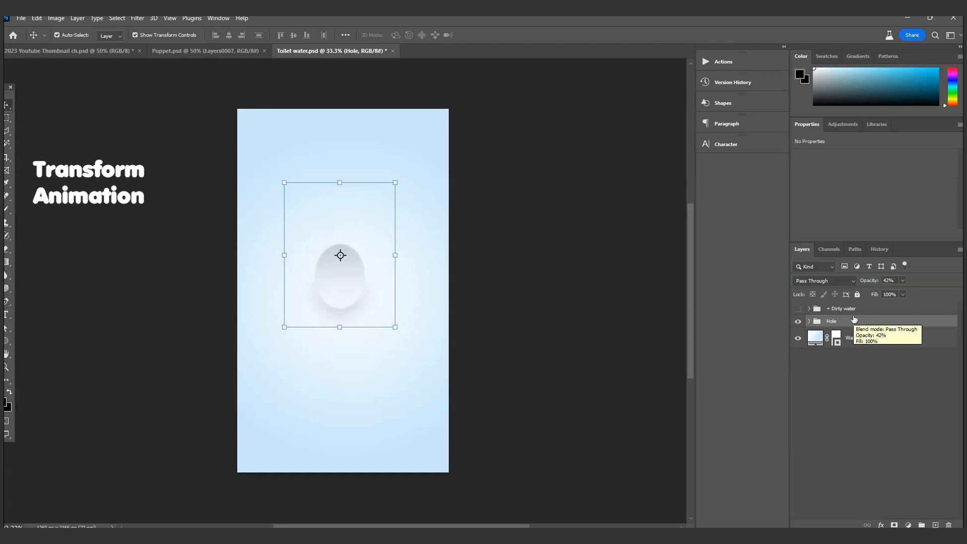
# Duplicate the Hole group and Water layer, convert the copies to one smart object and rasterize it
pyautogui.keyDown('shift'); pyautogui.click(872, 337); pyautogui.keyUp('shift')
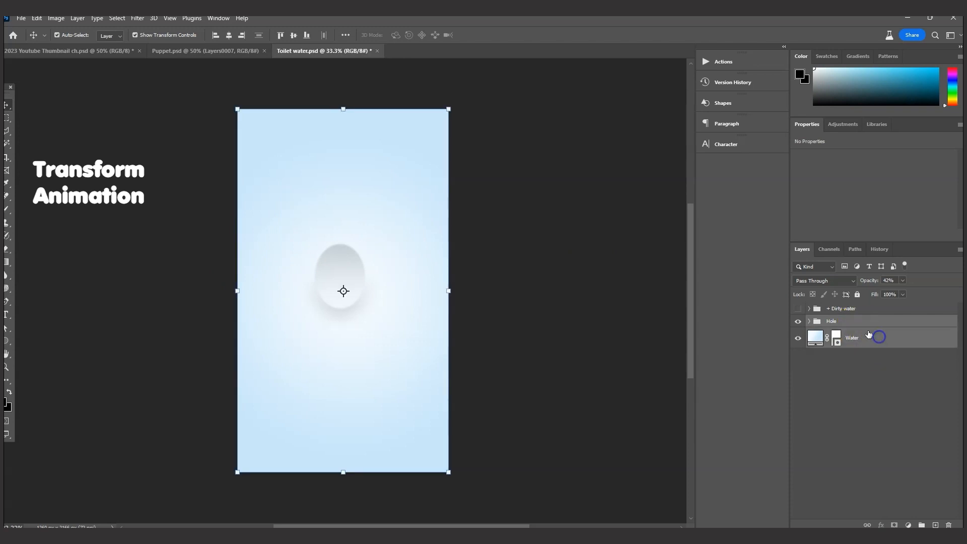
pyautogui.rightClick(856, 321)
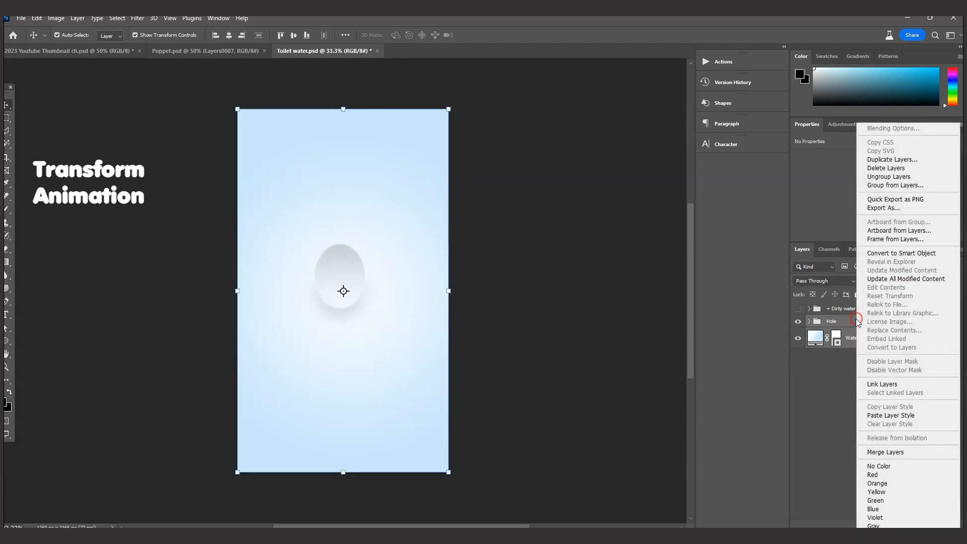
pyautogui.click(881, 160)
pyautogui.click(566, 160)
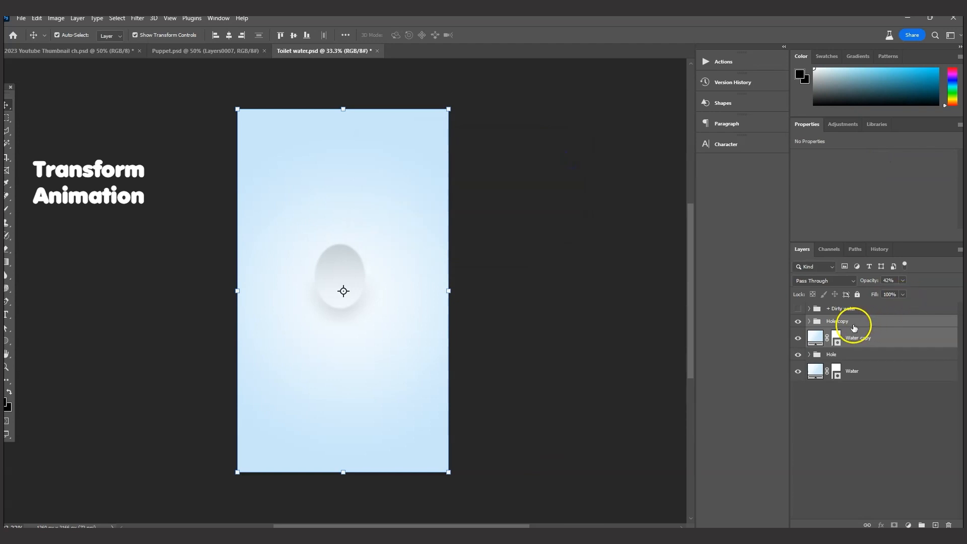
pyautogui.rightClick(855, 326)
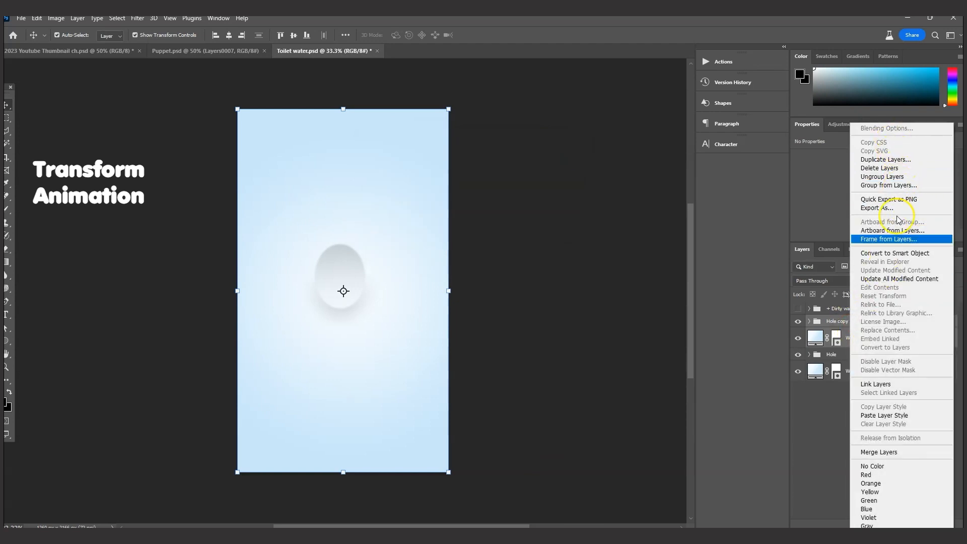
pyautogui.click(896, 254)
pyautogui.rightClick(847, 326)
pyautogui.click(889, 314)
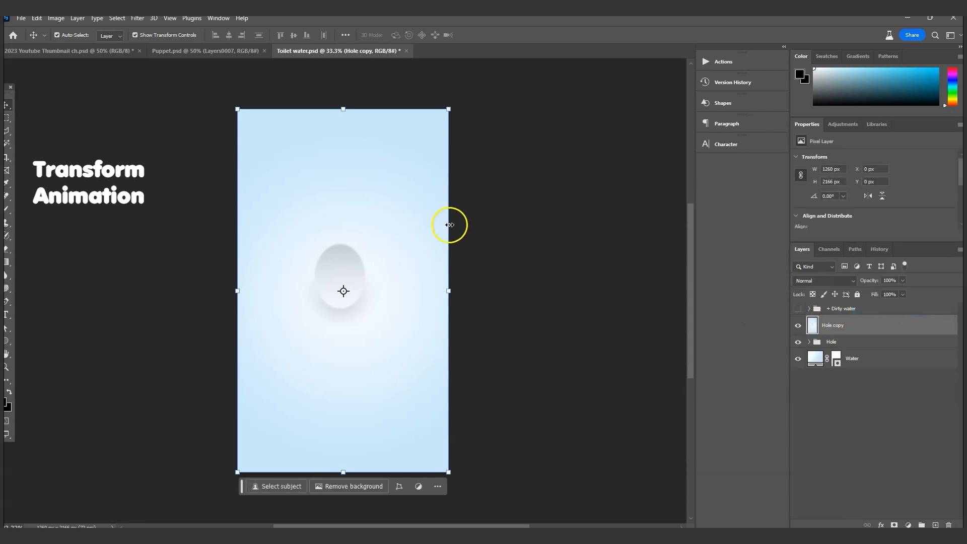
# Hide the original Hole and Water layers, and delete the Hole copy artwork below the upper part of the hole
pyautogui.moveTo(797, 342); pyautogui.dragTo(800, 370)
pyautogui.click(8, 117)
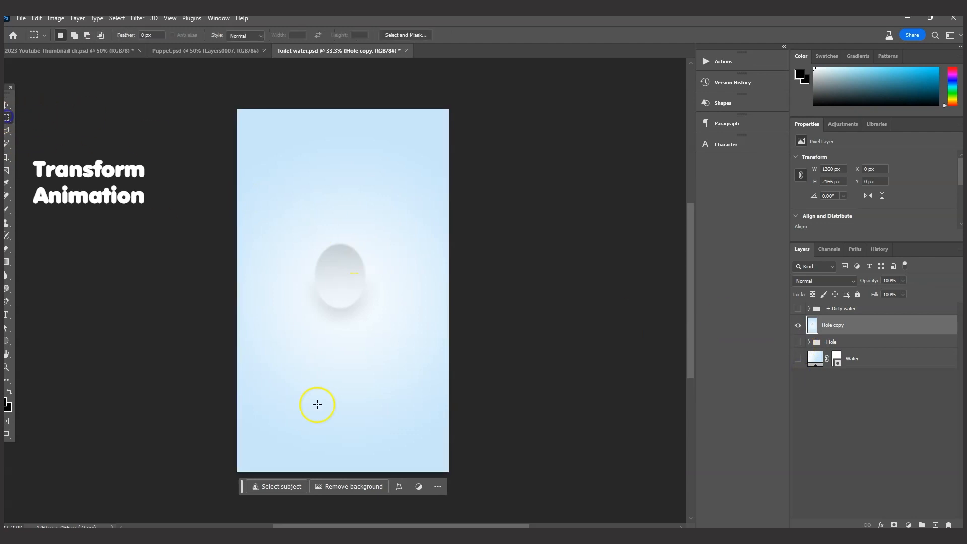
pyautogui.moveTo(216, 463); pyautogui.dragTo(512, 264)
pyautogui.press('Delete')
pyautogui.click(458, 233)
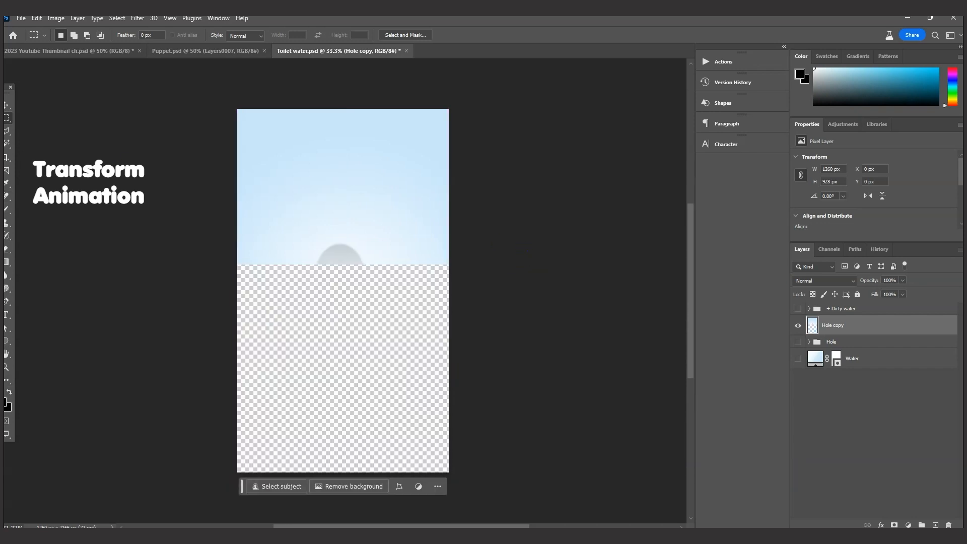
# Erase the remaining grey hole area from the Hole copy layer with the Eraser at 68% hardness
pyautogui.click(8, 368)
pyautogui.moveTo(332, 259); pyautogui.dragTo(332, 257)
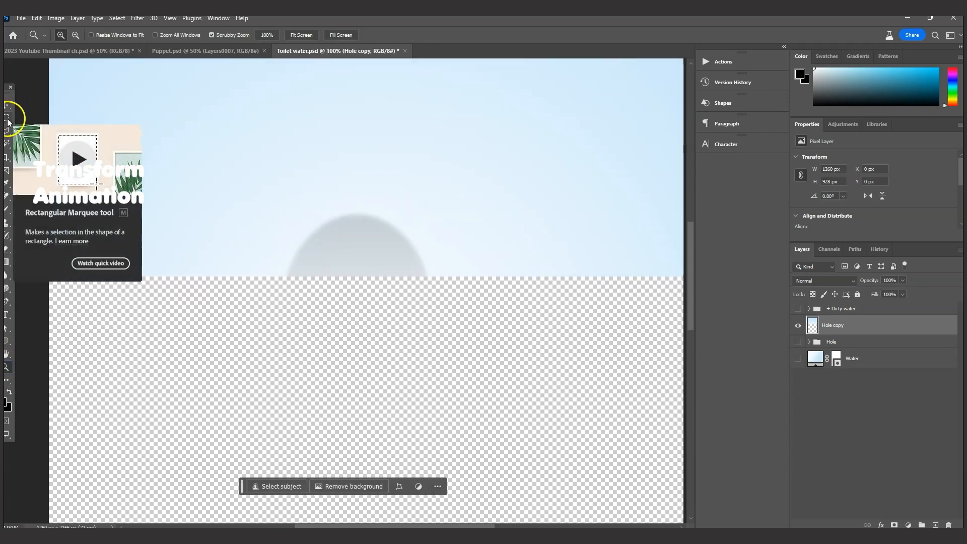
pyautogui.click(8, 119)
pyautogui.press('e')
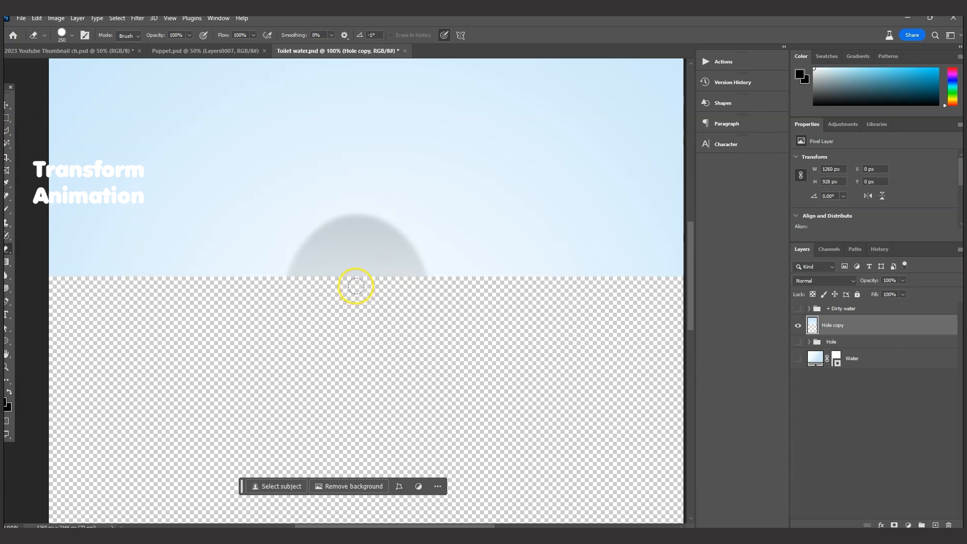
pyautogui.click(73, 37)
pyautogui.moveTo(80, 87); pyautogui.dragTo(97, 88)
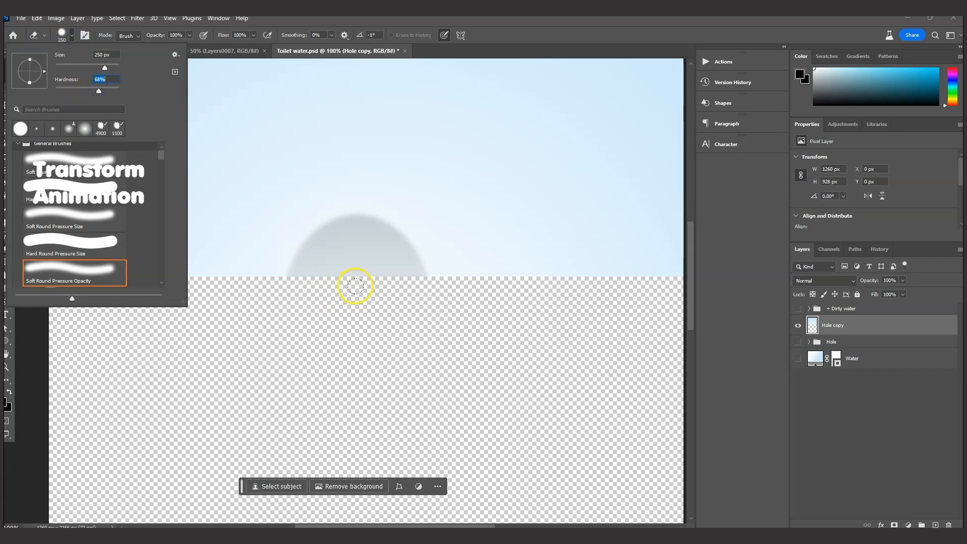
pyautogui.click(355, 285)
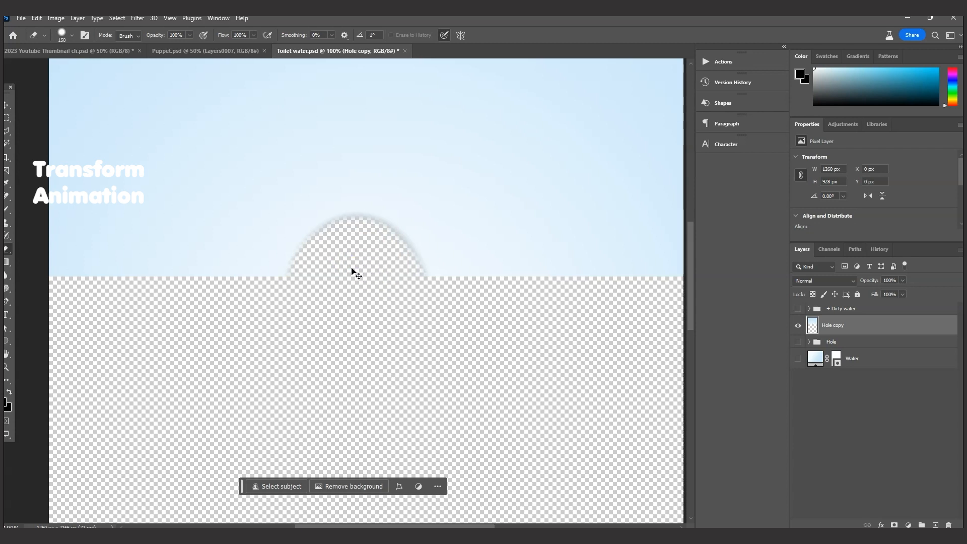
# Delete the Hole, Water and Dirty water layers, keeping only the Hole copy layer
pyautogui.scroll(-4, 352, 271)
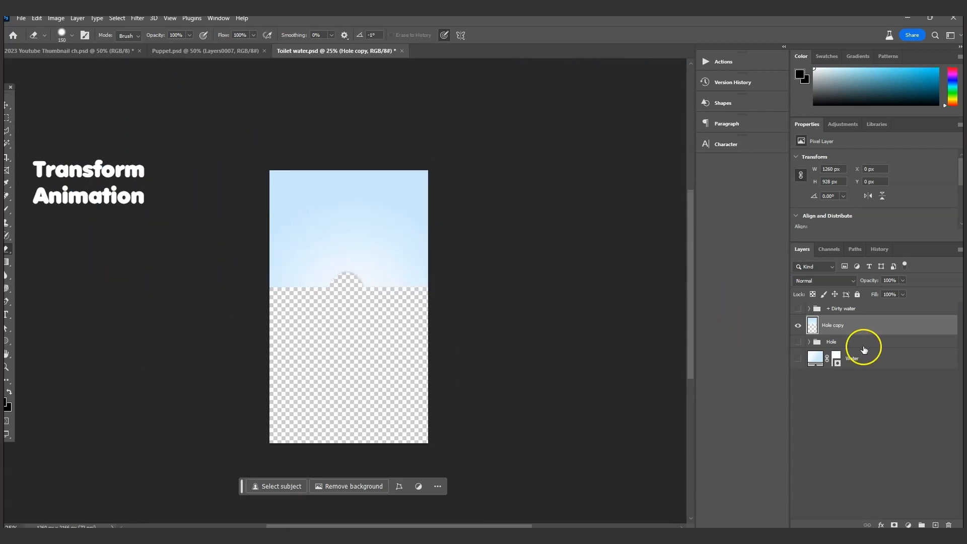
pyautogui.click(843, 344)
pyautogui.press('Delete')
pyautogui.press('Delete')
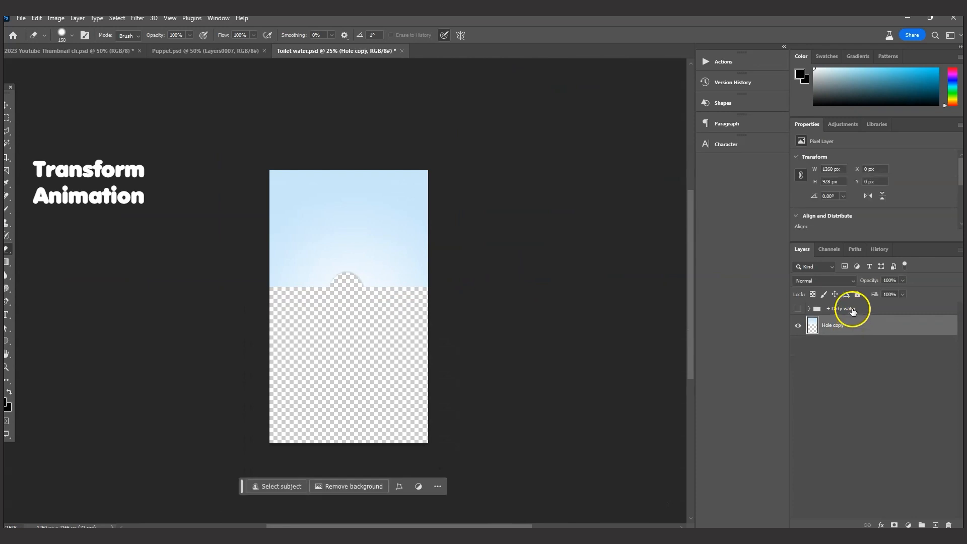
pyautogui.click(850, 308)
pyautogui.press('Delete')
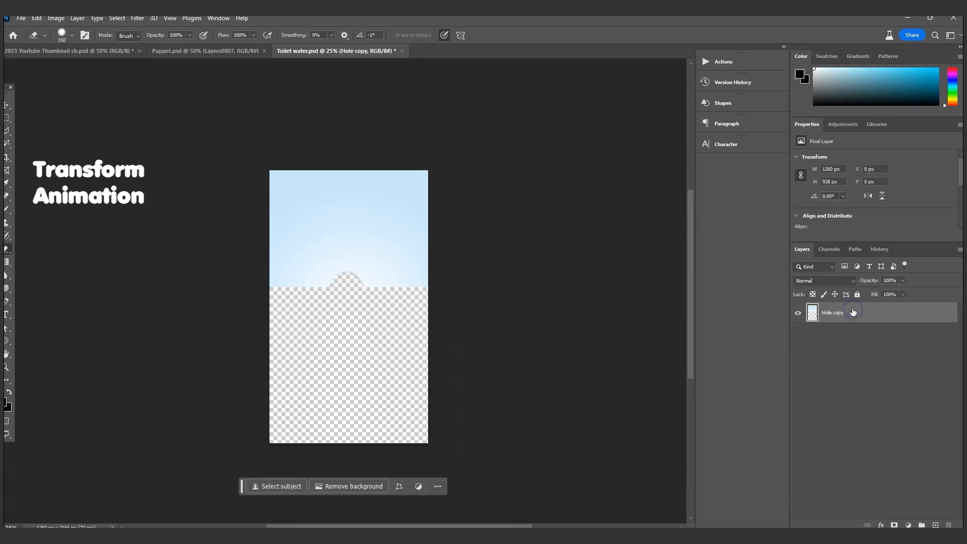
# Save the artwork as a separate Photoshop file named "Toilet bowel cover" in the Scenery folder
pyautogui.click(19, 21)
pyautogui.click(58, 139)
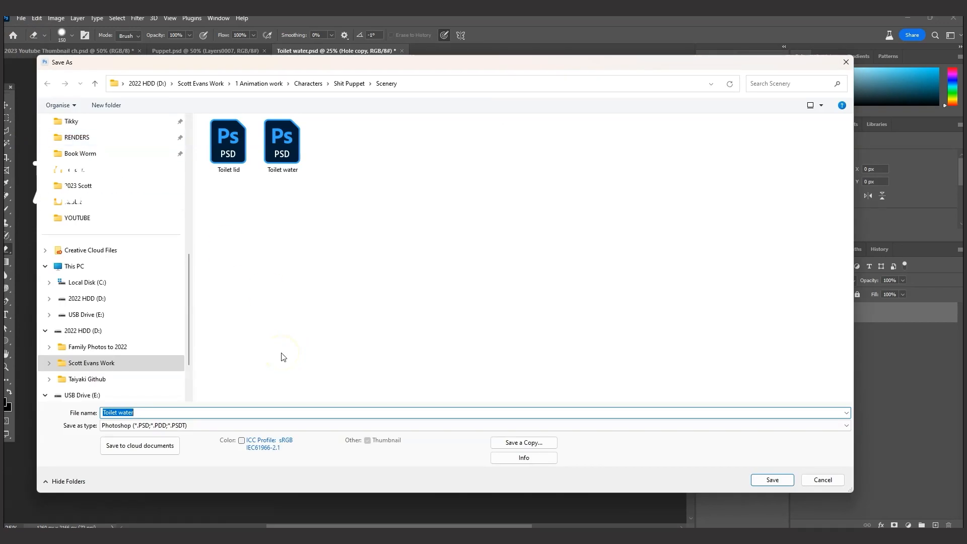
pyautogui.write('Toilet bowel cov')
pyautogui.click(777, 481)
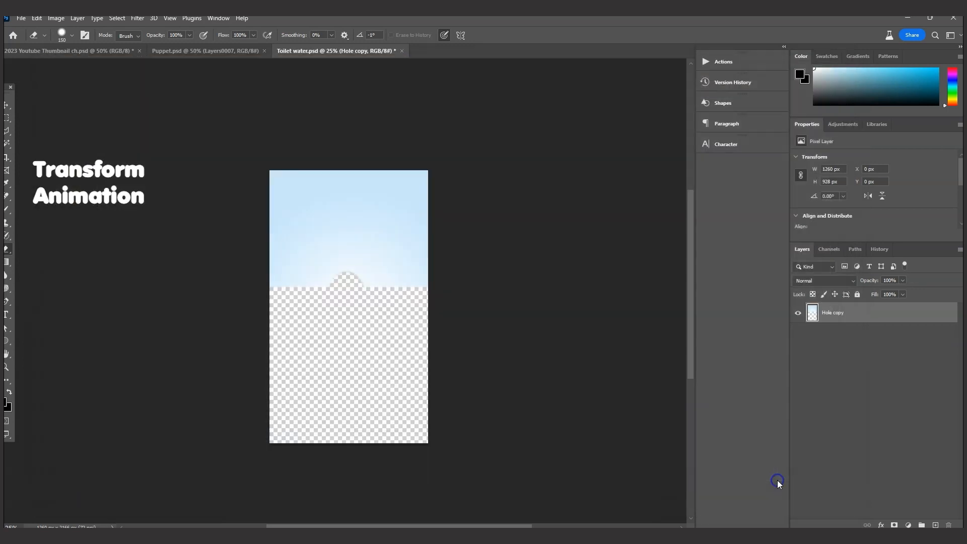
pyautogui.click(593, 160)
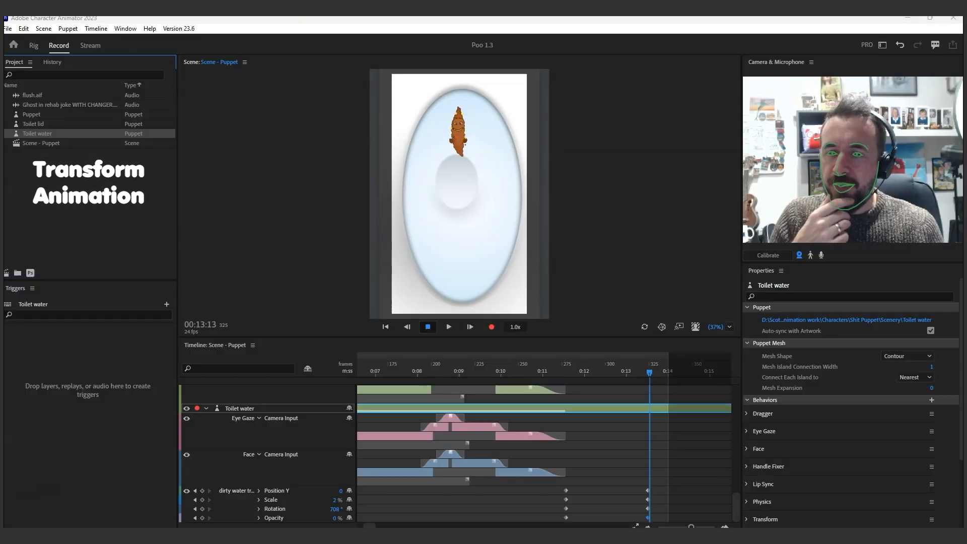
# Import the Toilet bowel cover Photoshop file from the Scenery folder into the project
pyautogui.click(7, 29)
pyautogui.click(48, 190)
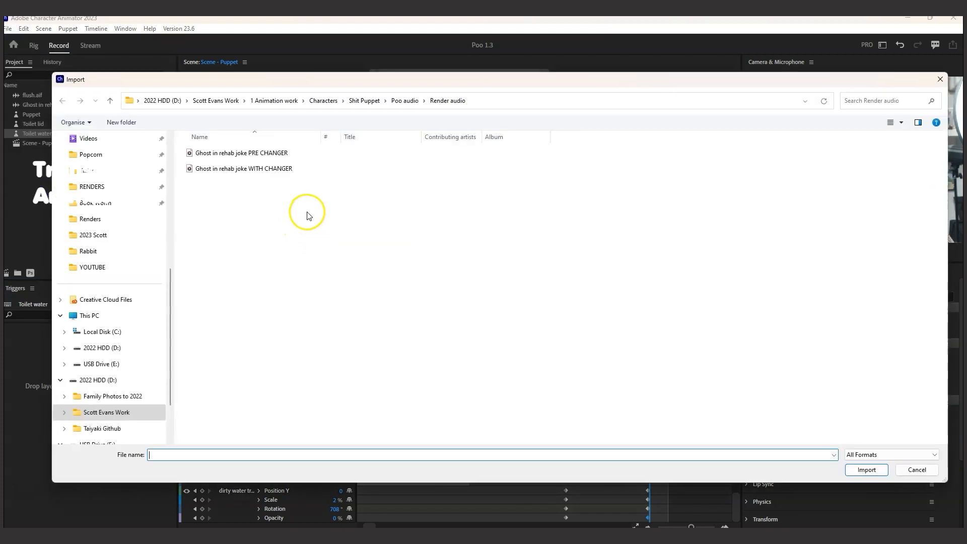
pyautogui.click(371, 102)
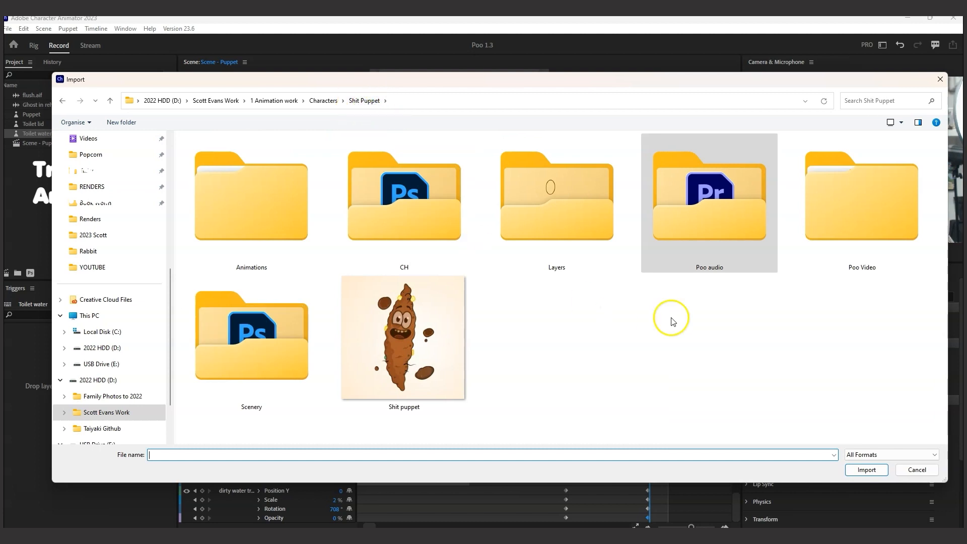
pyautogui.doubleClick(276, 321)
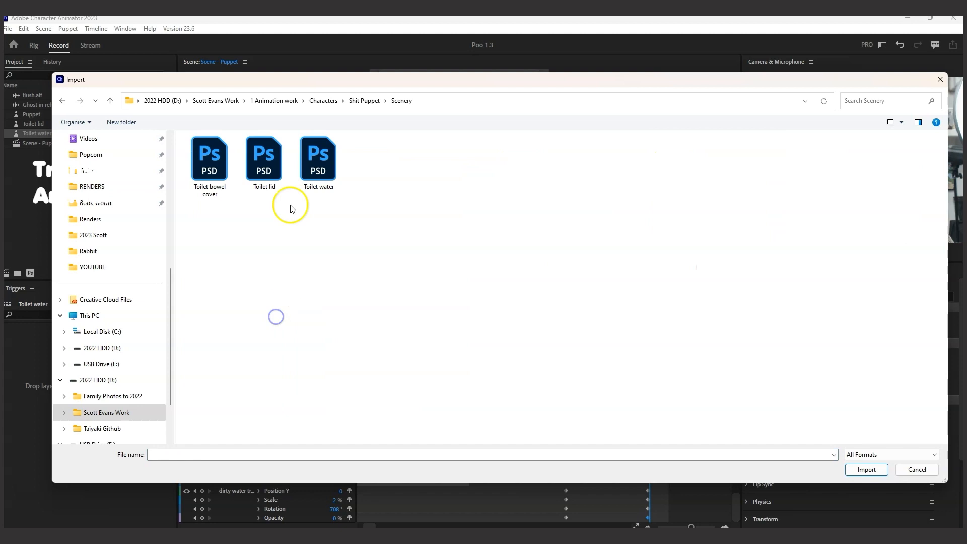
pyautogui.click(199, 162)
pyautogui.click(866, 469)
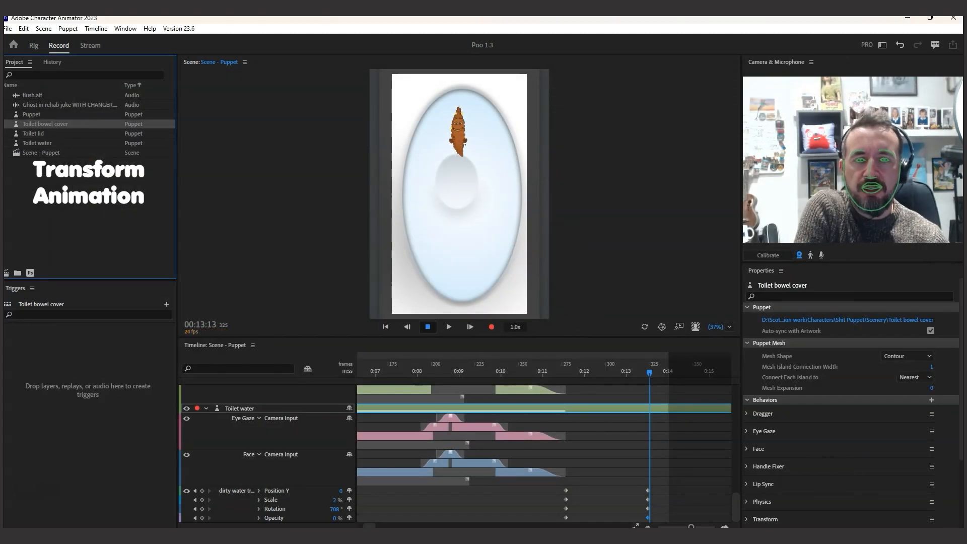
# Collapse the Puppet and Toilet water tracks and add the Toilet bowel cover to the timeline directly above the Puppet
pyautogui.moveTo(735, 498); pyautogui.dragTo(736, 368)
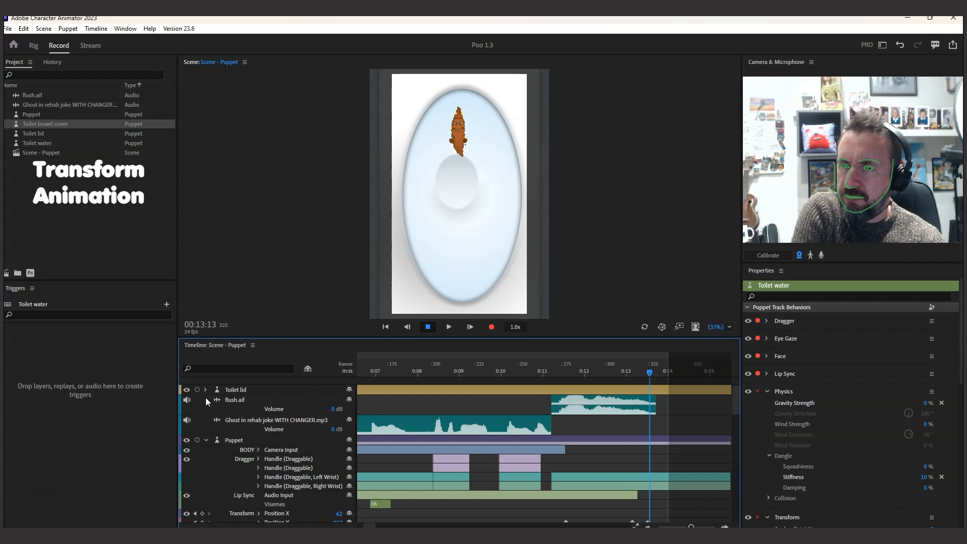
pyautogui.scroll(-3, 237, 431)
pyautogui.scroll(3, 217, 439)
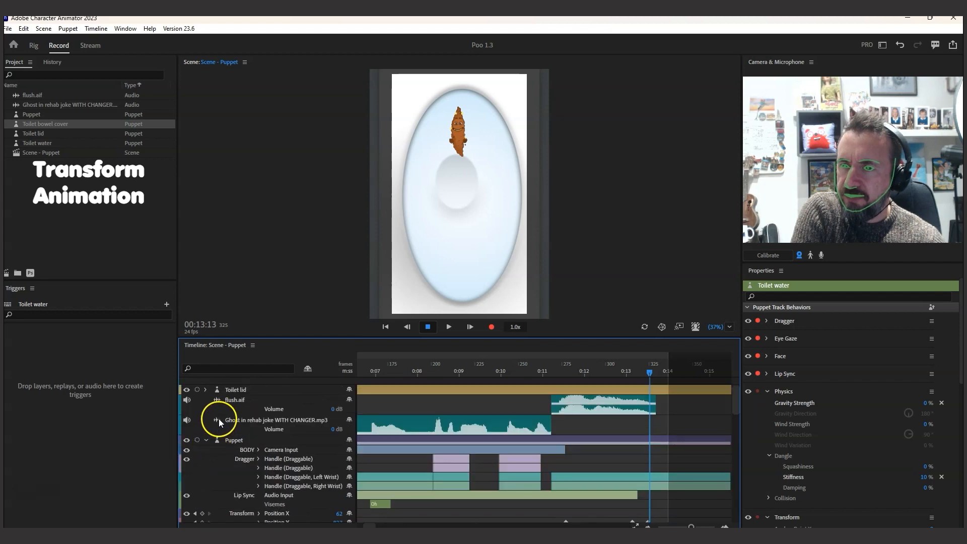
pyautogui.click(207, 439)
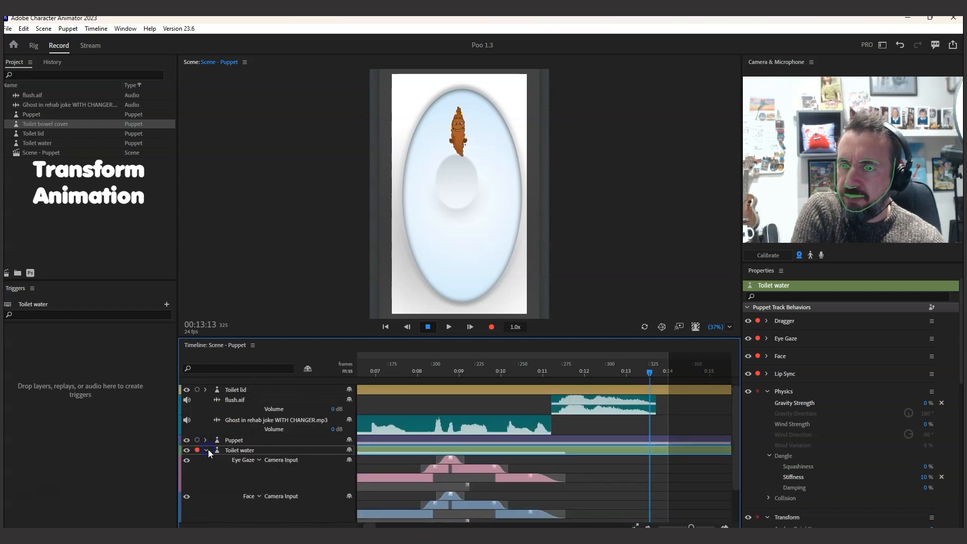
pyautogui.click(206, 450)
pyautogui.moveTo(48, 126); pyautogui.dragTo(233, 431)
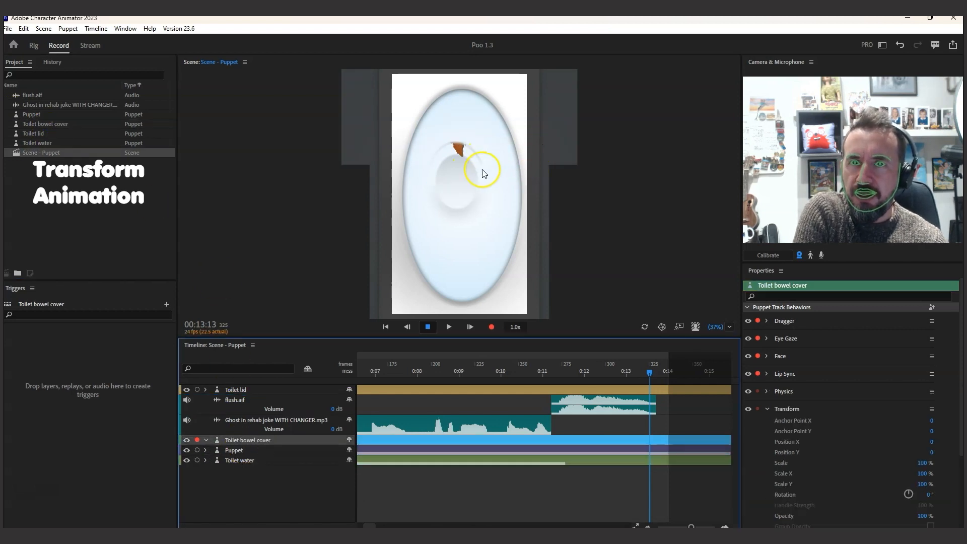
# Set the Toilet bowel cover's Transform scale to 76% to match the Toilet water's scale
pyautogui.click(249, 462)
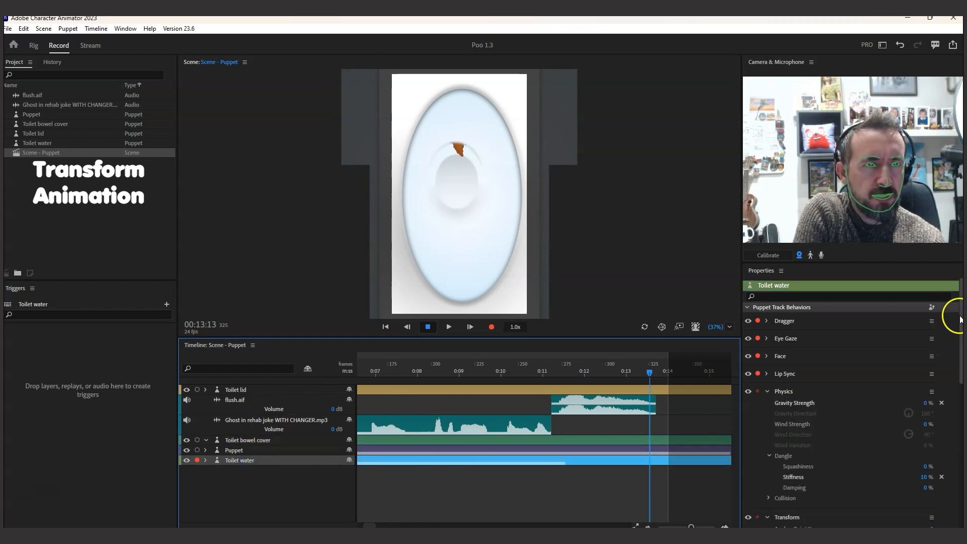
pyautogui.moveTo(961, 314); pyautogui.dragTo(959, 367)
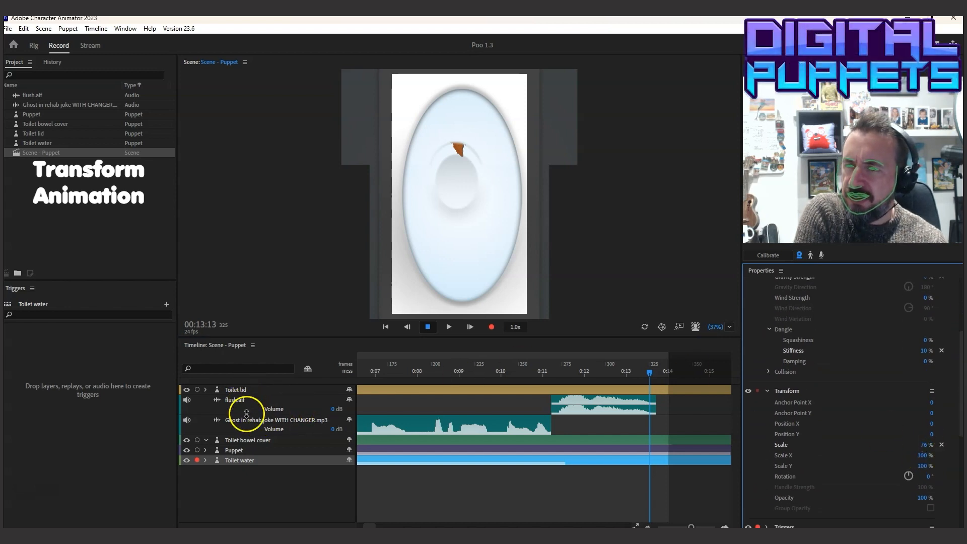
pyautogui.click(247, 441)
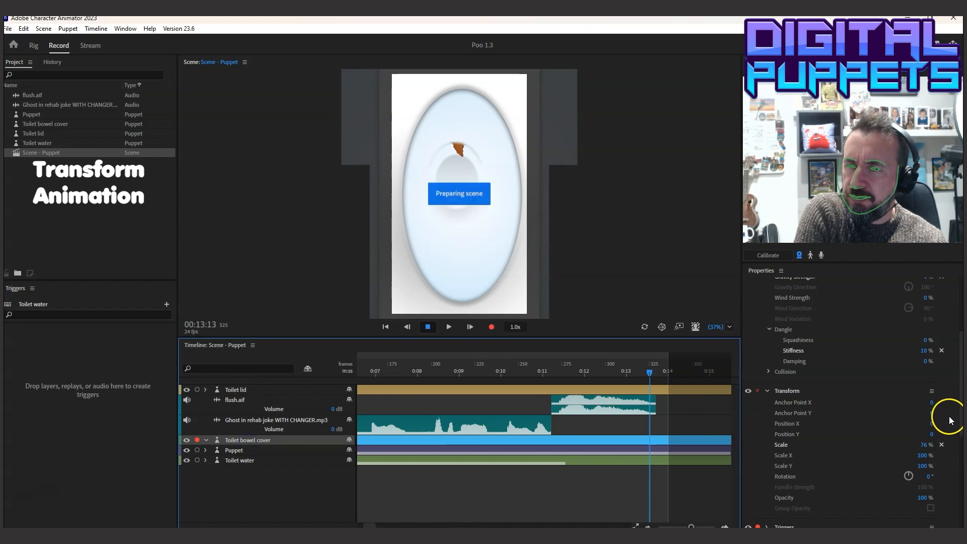
pyautogui.click(920, 463)
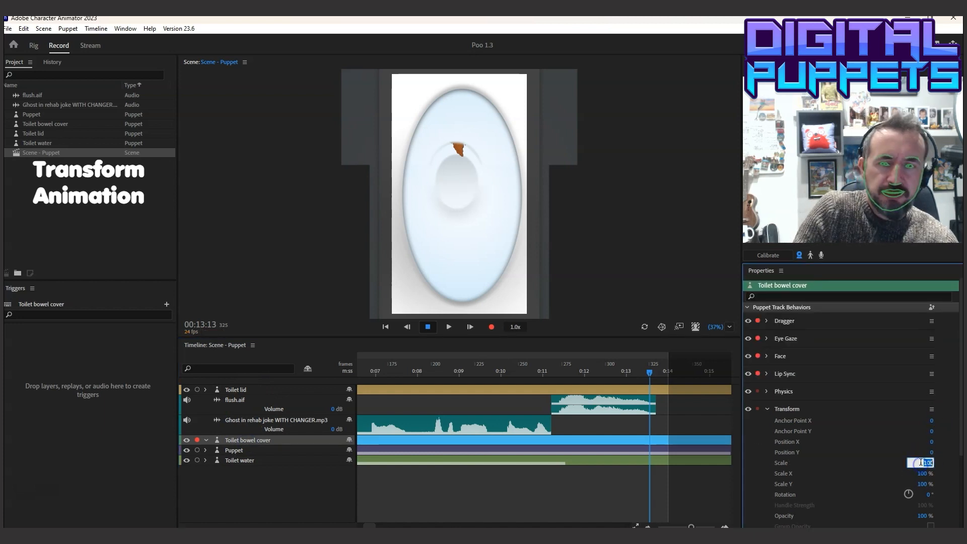
pyautogui.write('74')
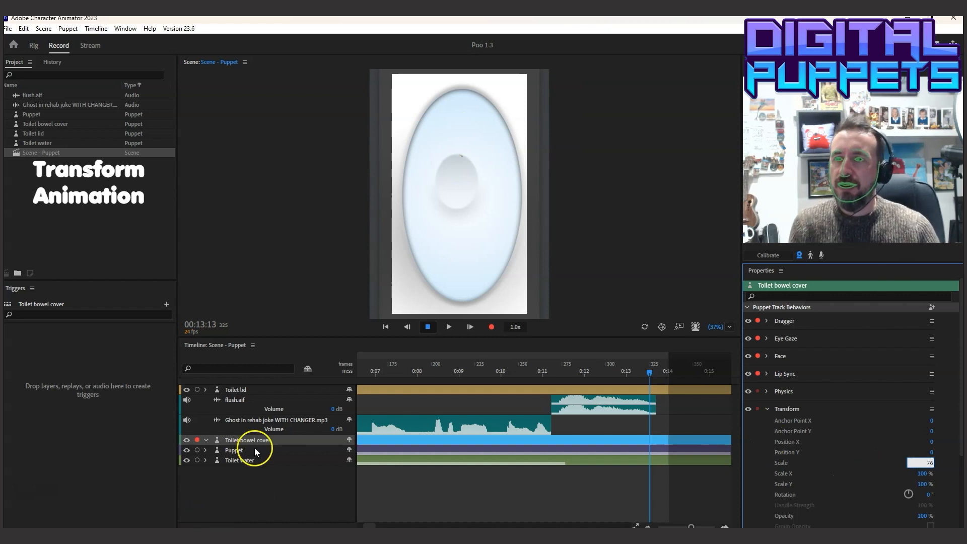
# Set the Puppet's Position Y to -862 at its final keyframe at 00:13:12
pyautogui.click(205, 450)
pyautogui.moveTo(734, 420)
pyautogui.mouseDown()
pyautogui.moveTo(738, 443)
pyautogui.moveTo(742, 428)
pyautogui.mouseUp()
pyautogui.moveTo(647, 376); pyautogui.dragTo(646, 370)
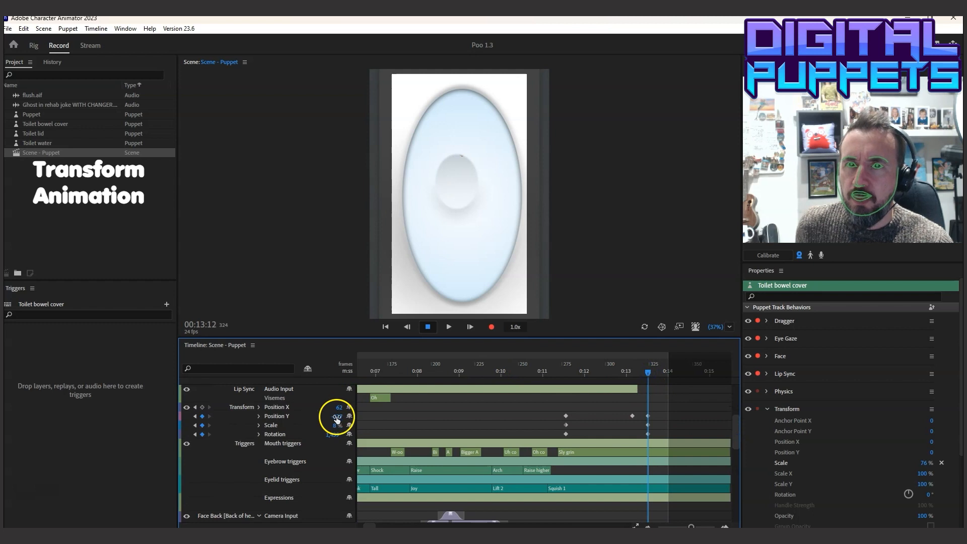
pyautogui.moveTo(335, 416); pyautogui.dragTo(325, 415)
# Trim the start of the Toilet bowel cover track to 00:13:08
pyautogui.moveTo(652, 365); pyautogui.dragTo(639, 386)
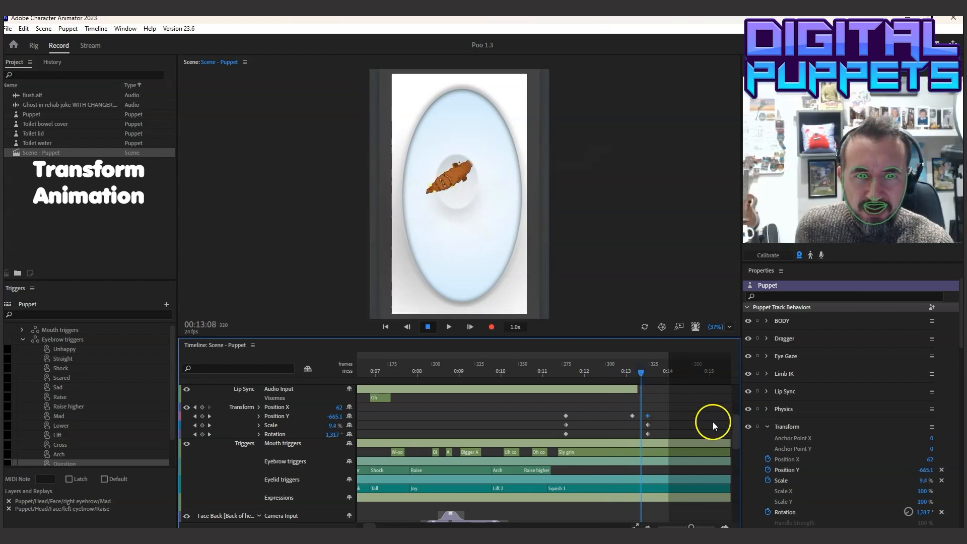
pyautogui.moveTo(735, 423); pyautogui.dragTo(736, 398)
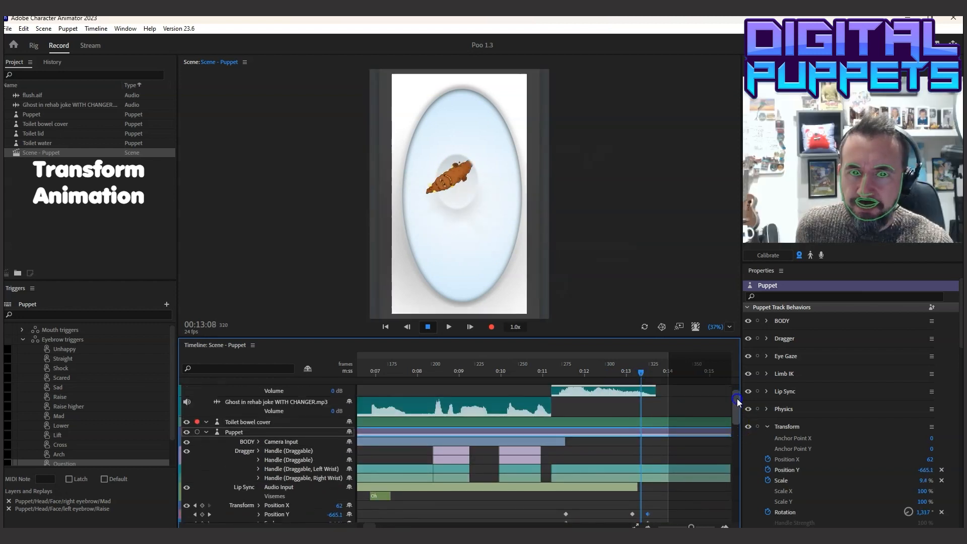
pyautogui.click(640, 422)
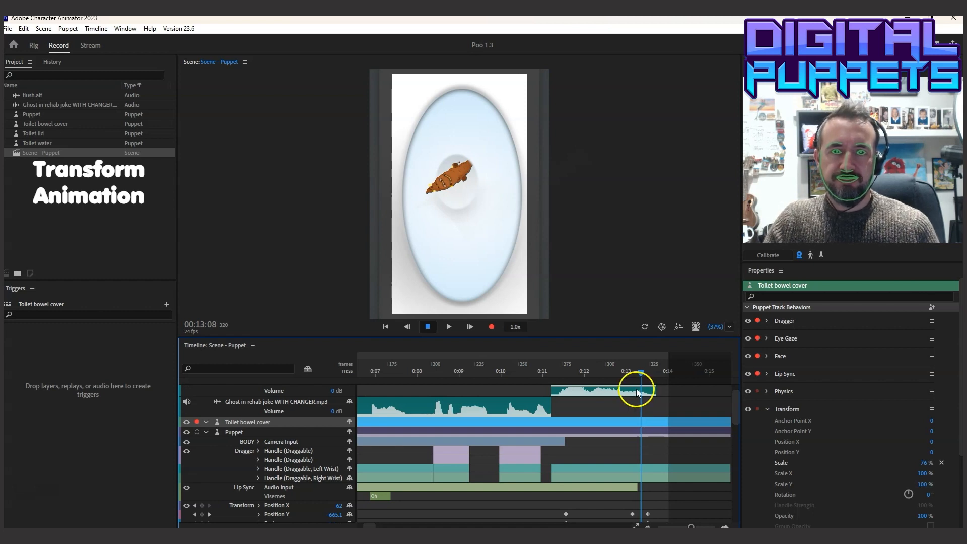
pyautogui.moveTo(690, 527); pyautogui.dragTo(684, 526)
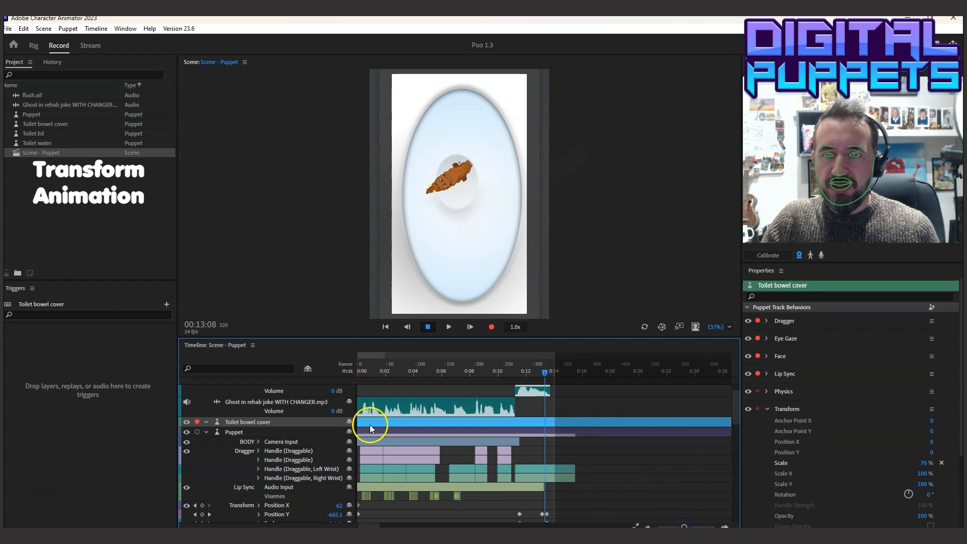
pyautogui.moveTo(359, 422); pyautogui.dragTo(493, 424)
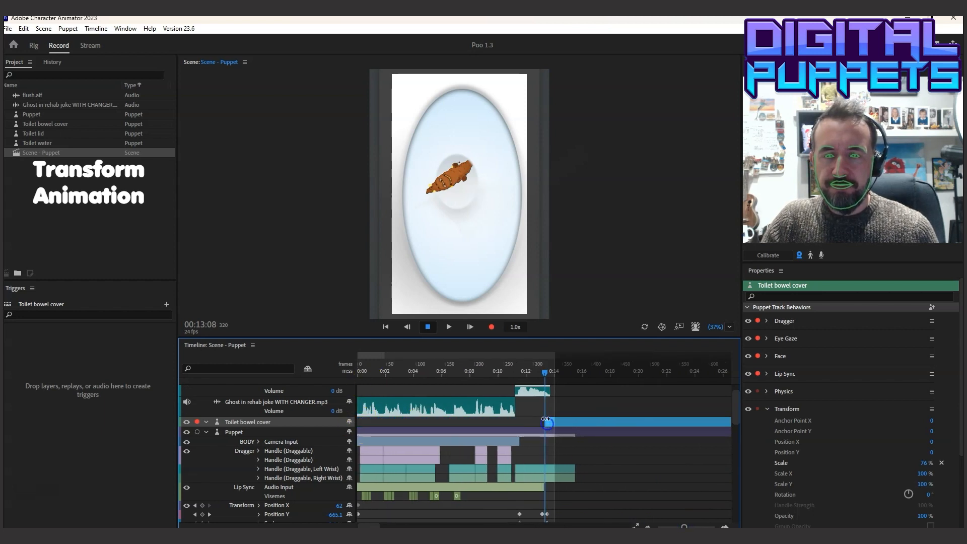
# Scrub through the flush near the cover's start, return to the beginning, refresh the scene and play the whole animation
pyautogui.moveTo(683, 526); pyautogui.dragTo(701, 526)
pyautogui.moveTo(507, 364)
pyautogui.mouseDown()
pyautogui.moveTo(624, 377)
pyautogui.moveTo(500, 372)
pyautogui.mouseUp()
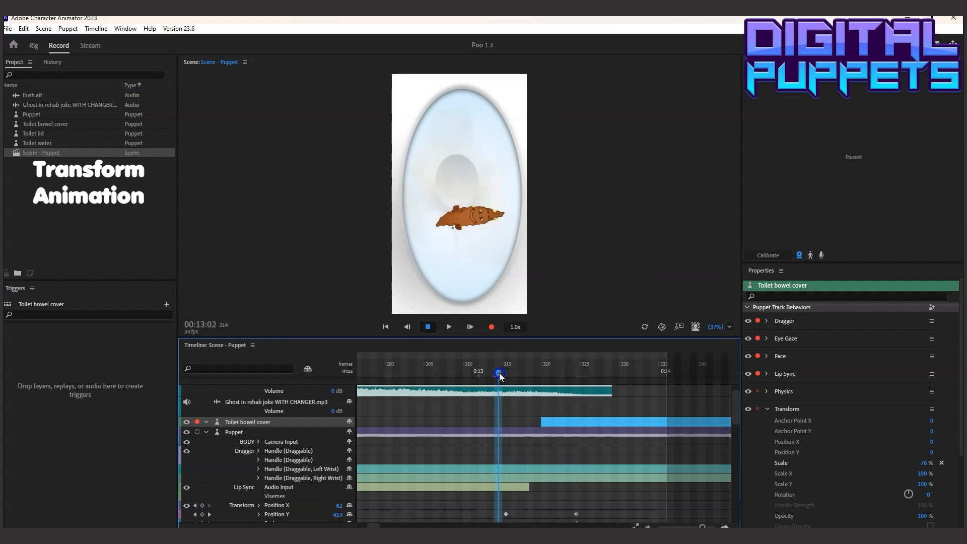
pyautogui.moveTo(702, 526); pyautogui.dragTo(687, 526)
pyautogui.moveTo(443, 372); pyautogui.dragTo(262, 376)
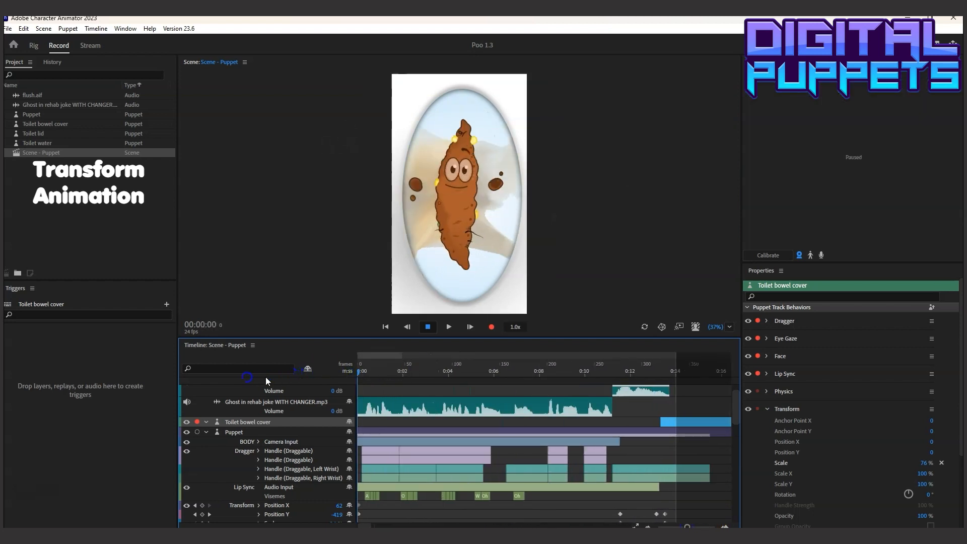
pyautogui.click(645, 327)
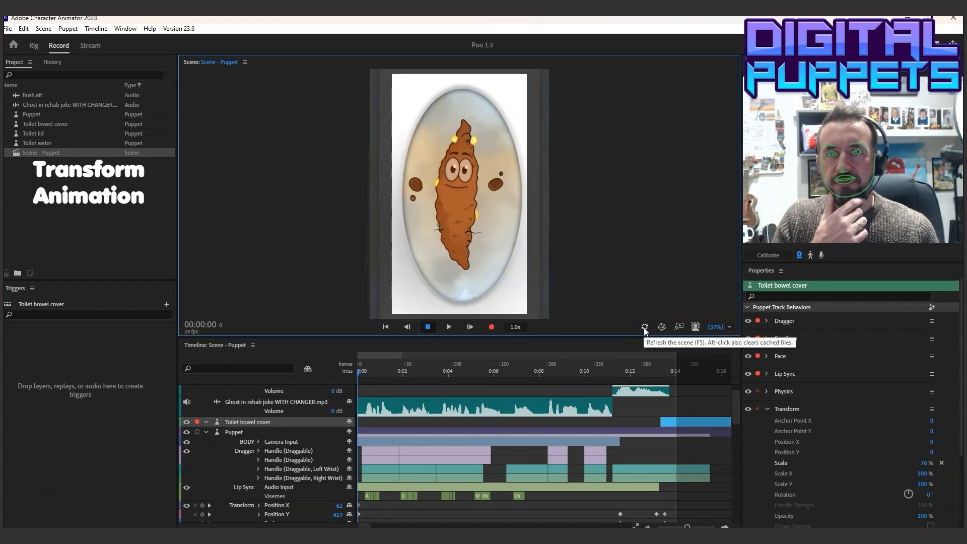
pyautogui.click(450, 327)
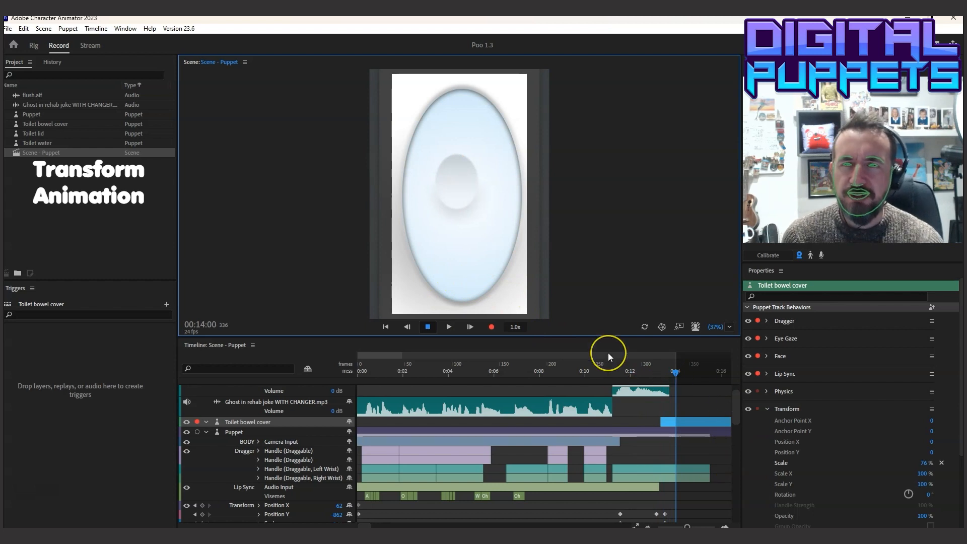
# Move the dirty water's final Opacity keyframe earlier, to just before 00:13:08, so it fades out sooner than its other transforms end
pyautogui.click(625, 371)
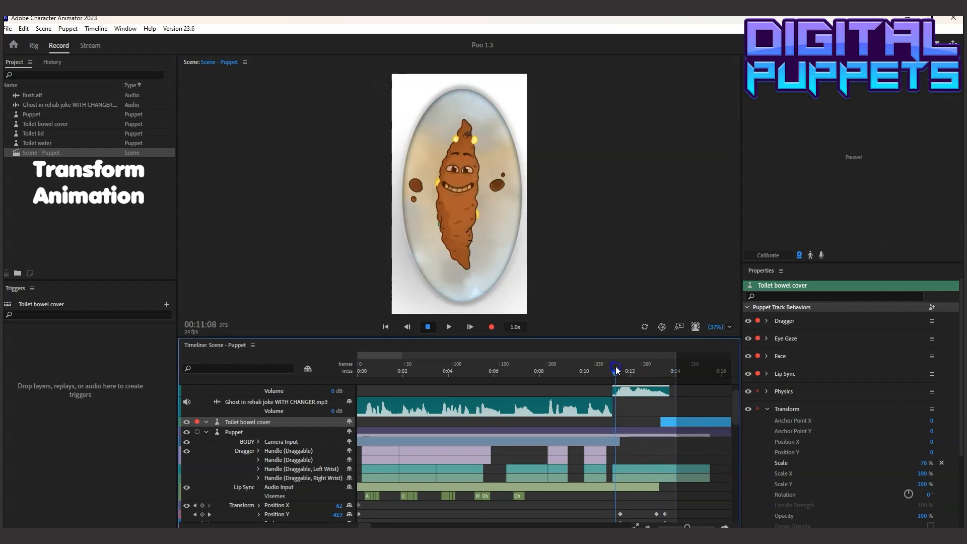
pyautogui.moveTo(628, 371); pyautogui.dragTo(659, 373)
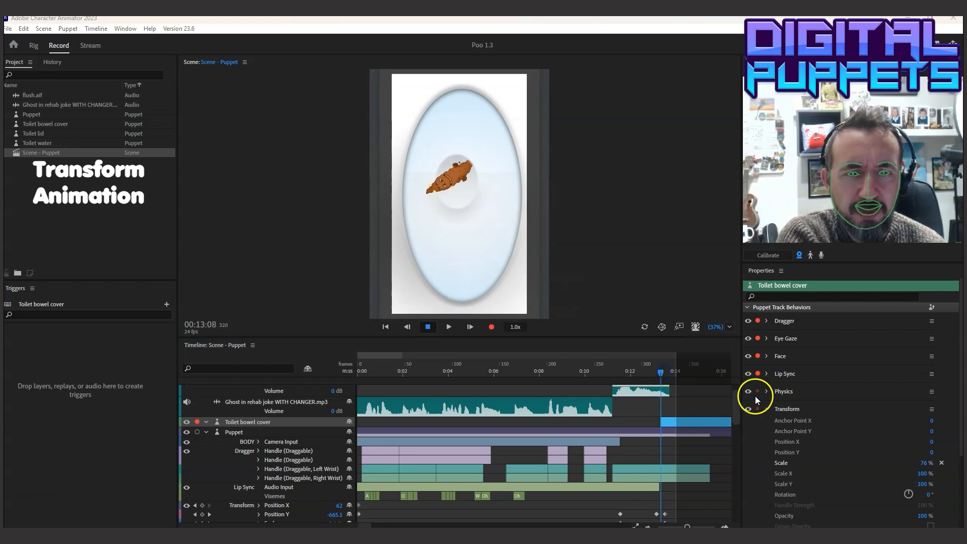
pyautogui.moveTo(735, 403); pyautogui.dragTo(748, 512)
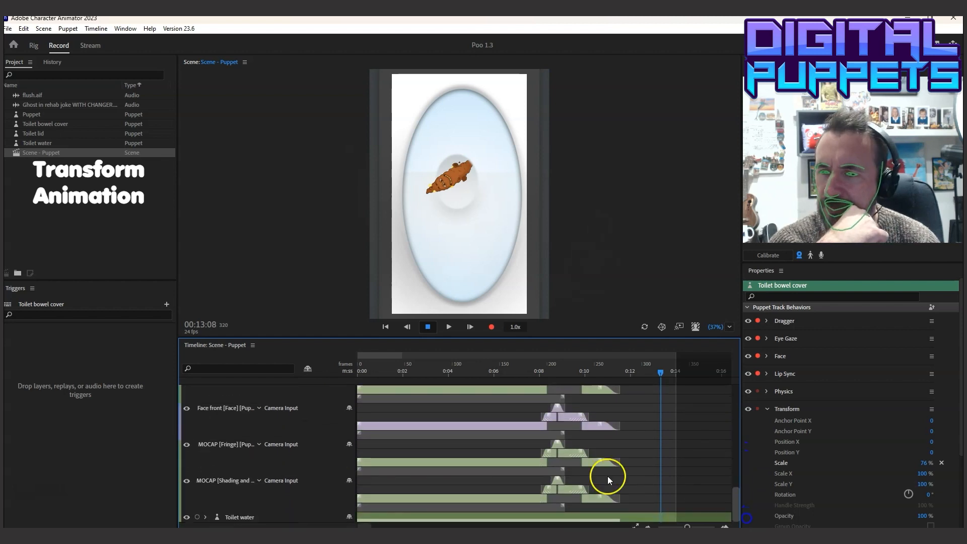
pyautogui.click(207, 517)
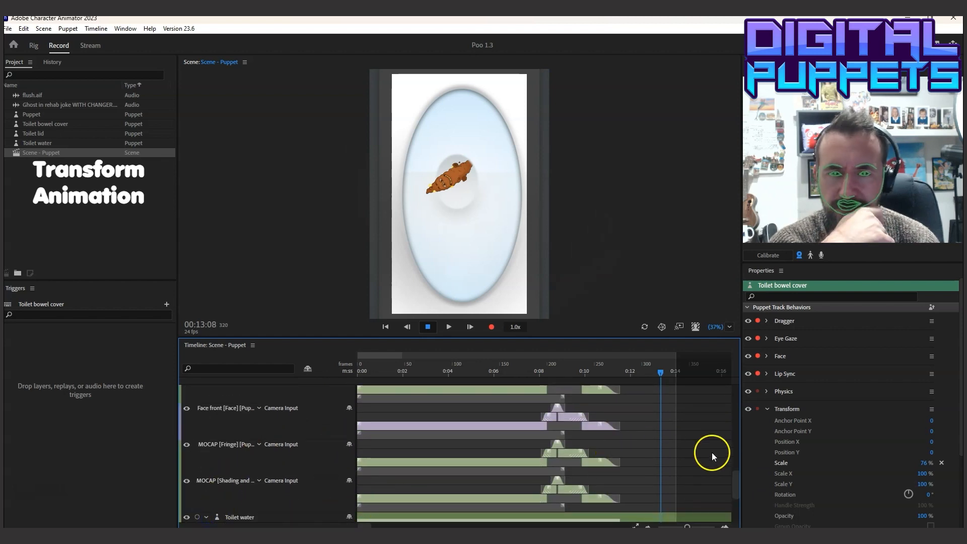
pyautogui.moveTo(735, 496); pyautogui.dragTo(736, 508)
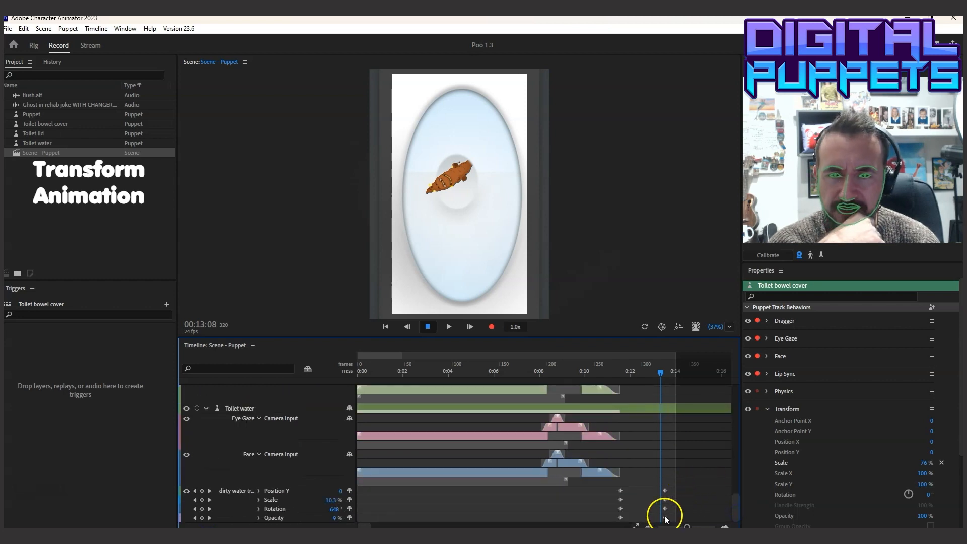
pyautogui.moveTo(664, 517); pyautogui.dragTo(661, 518)
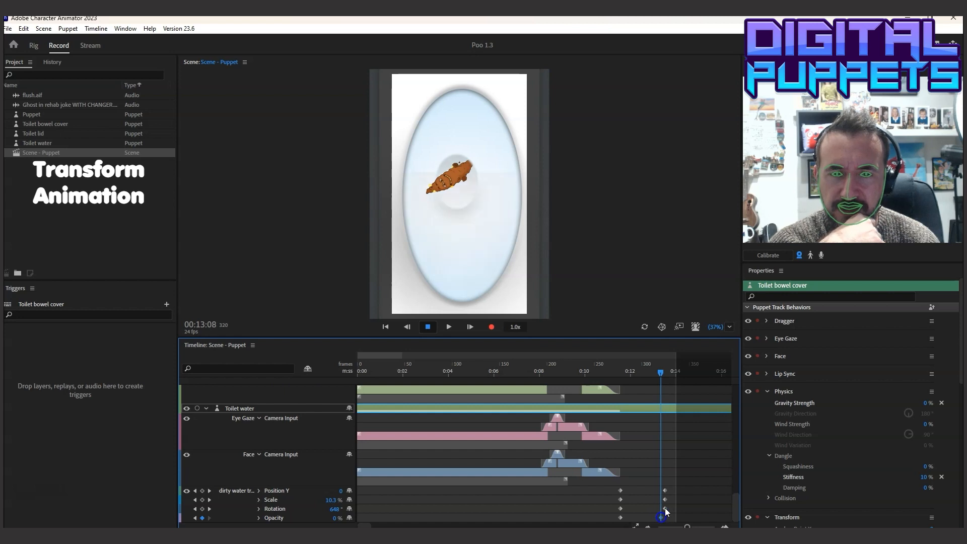
pyautogui.moveTo(641, 373); pyautogui.dragTo(651, 374)
pyautogui.moveTo(660, 517); pyautogui.dragTo(652, 518)
# Refresh the scene and play the animation from 00:05:05 to check the revised flush
pyautogui.click(476, 372)
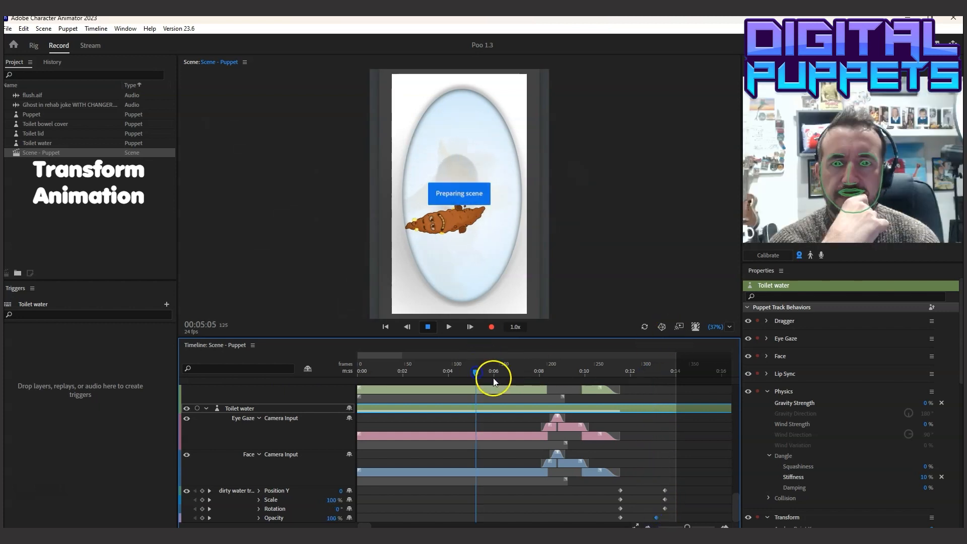
pyautogui.click(644, 327)
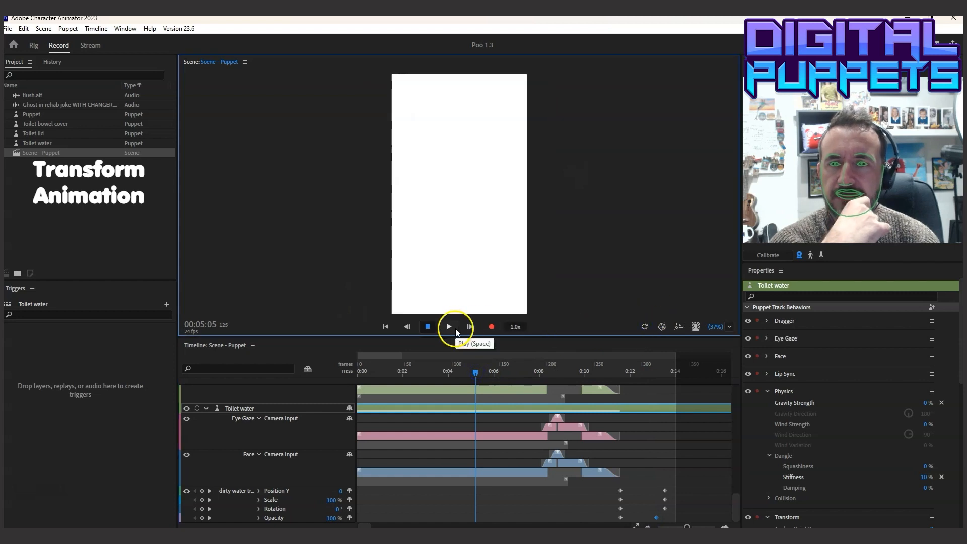
pyautogui.click(450, 327)
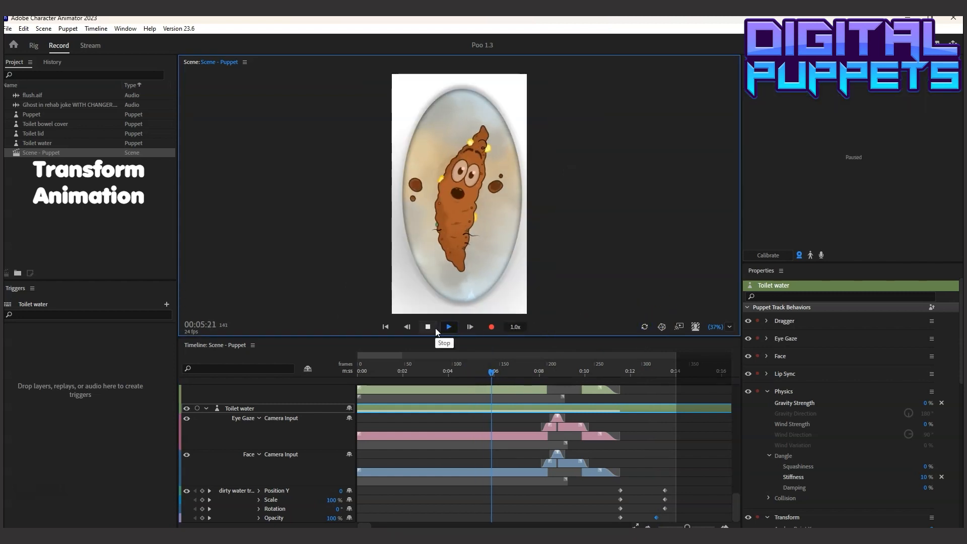
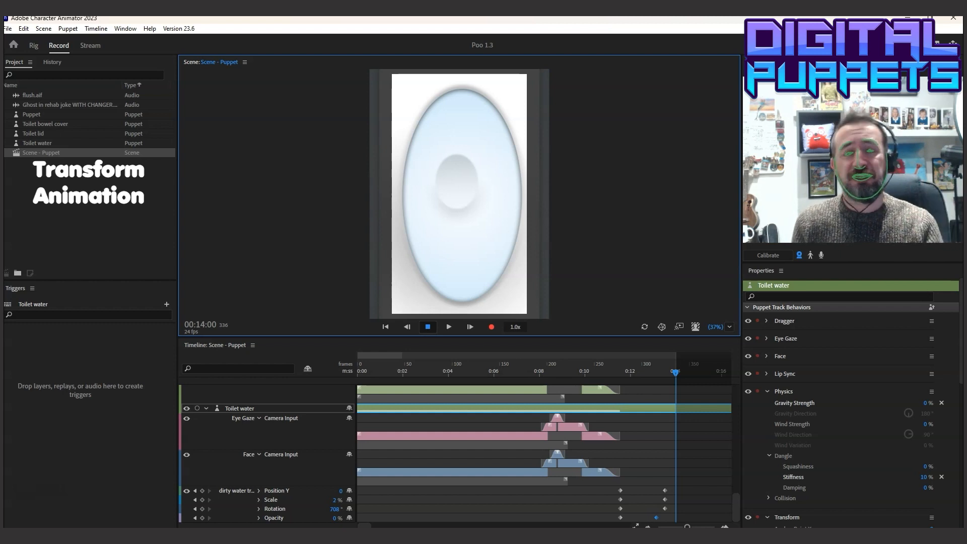
# Play the whole animation from the beginning, then move the playhead back to 00:04:12
pyautogui.click(361, 525)
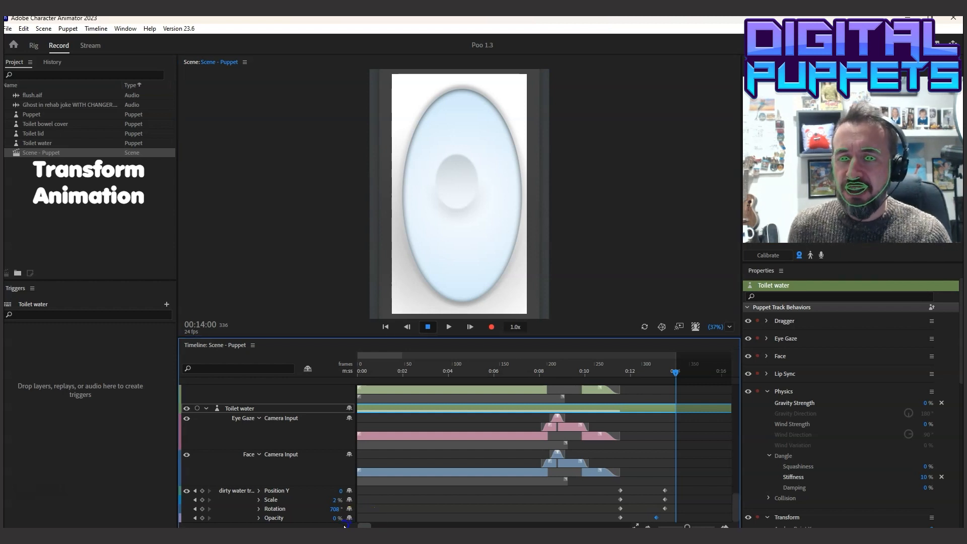
pyautogui.click(355, 371)
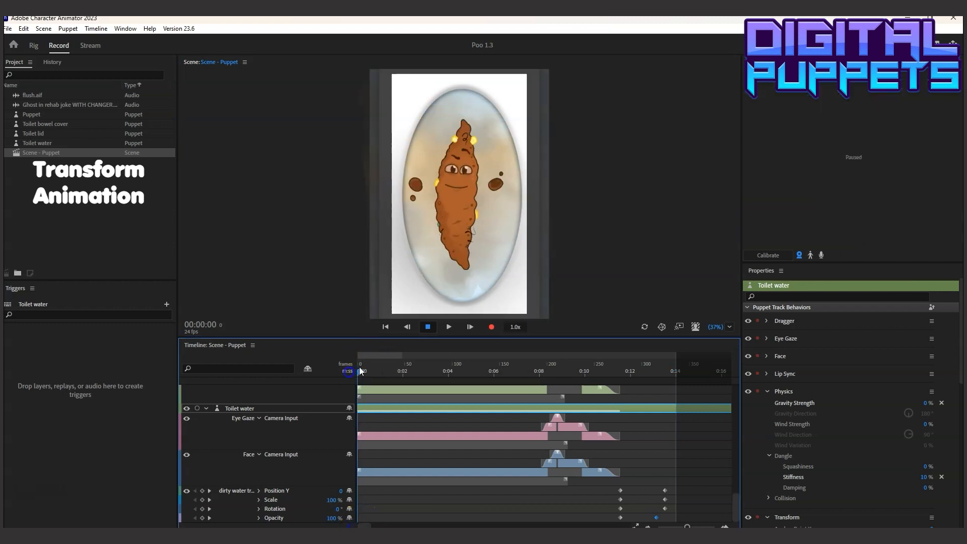
pyautogui.click(448, 326)
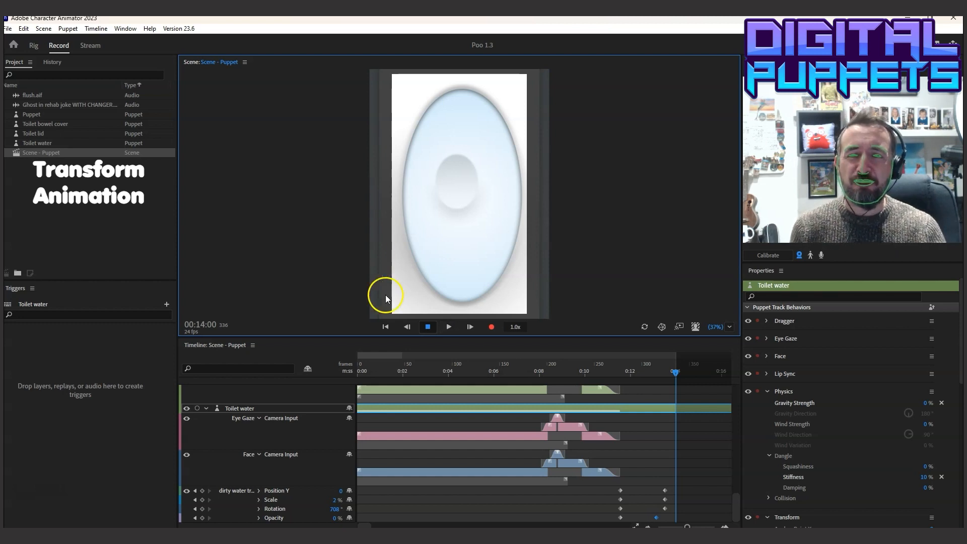
pyautogui.click(460, 371)
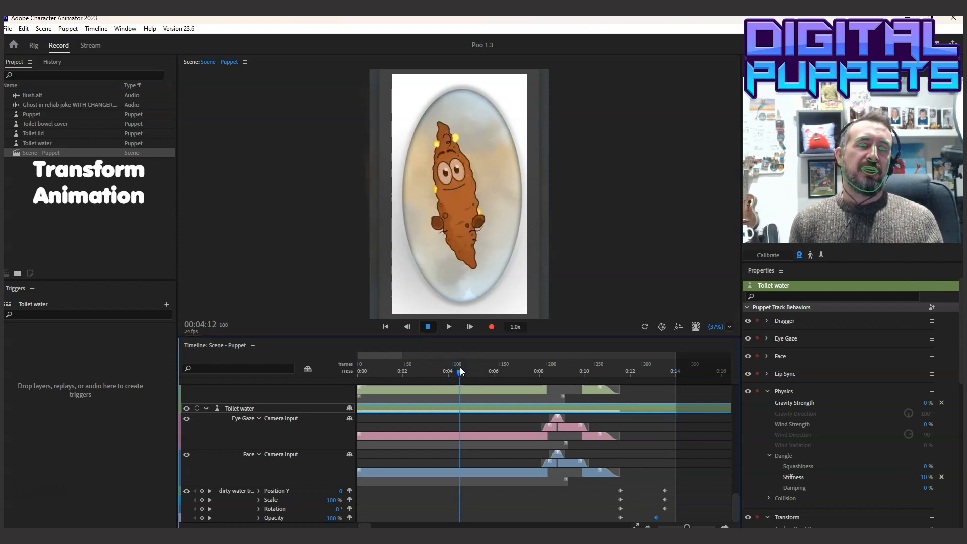
pyautogui.click(455, 380)
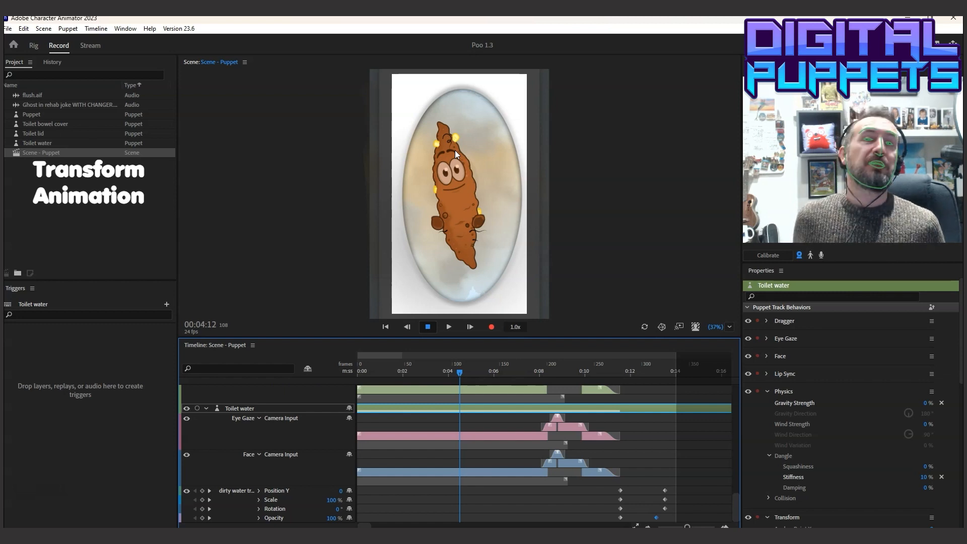
pyautogui.click(59, 370)
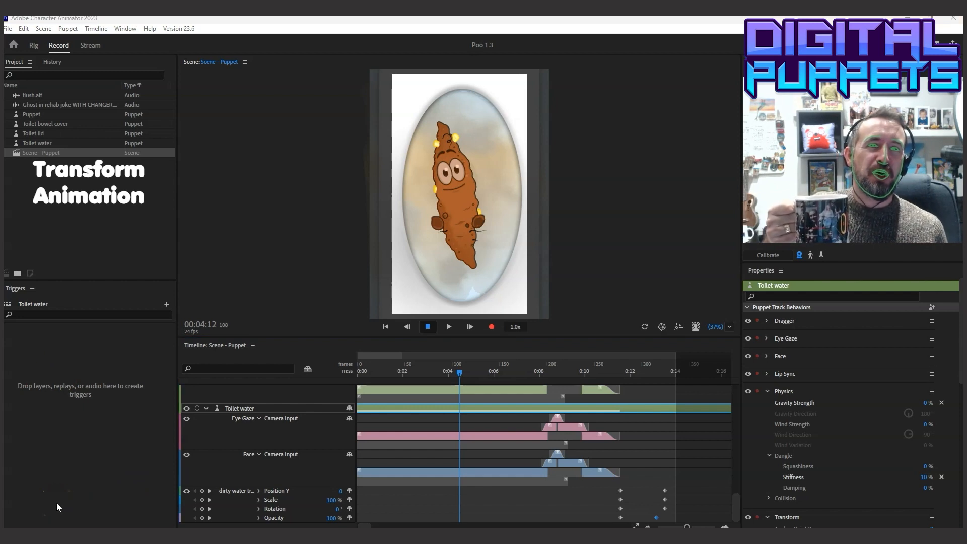
pyautogui.click(14, 508)
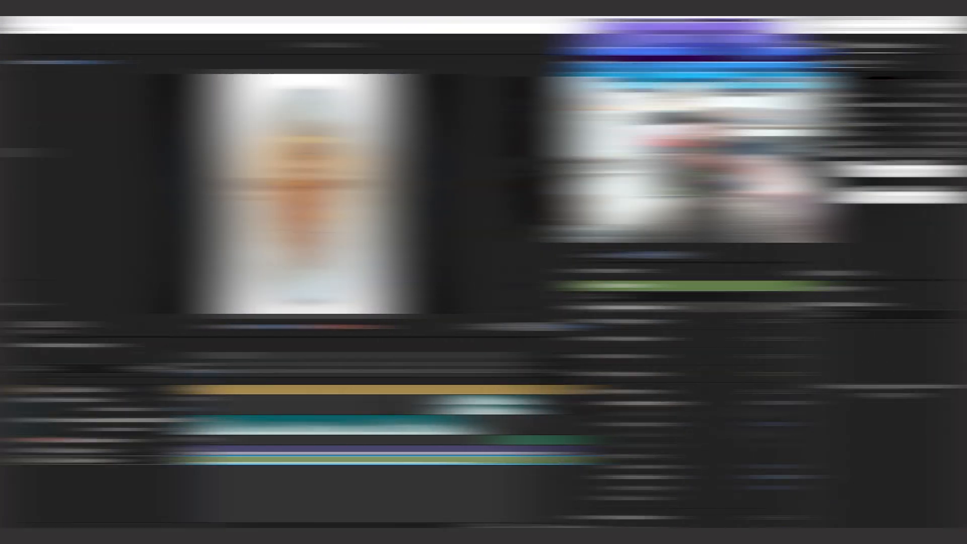
pyautogui.click(56, 501)
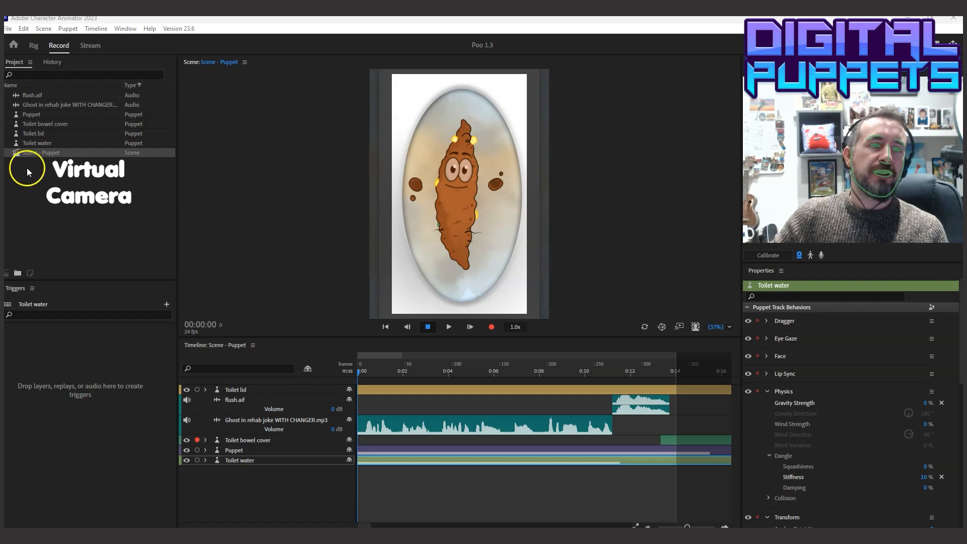
# Add a new camera to the scene and create a triggerable shot from it at 151% zoom
pyautogui.click(69, 20)
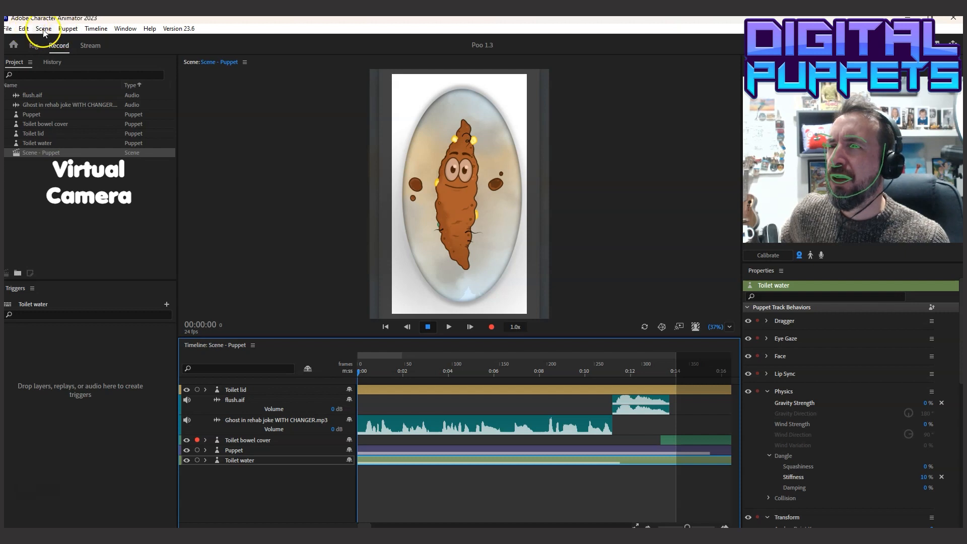
pyautogui.click(44, 30)
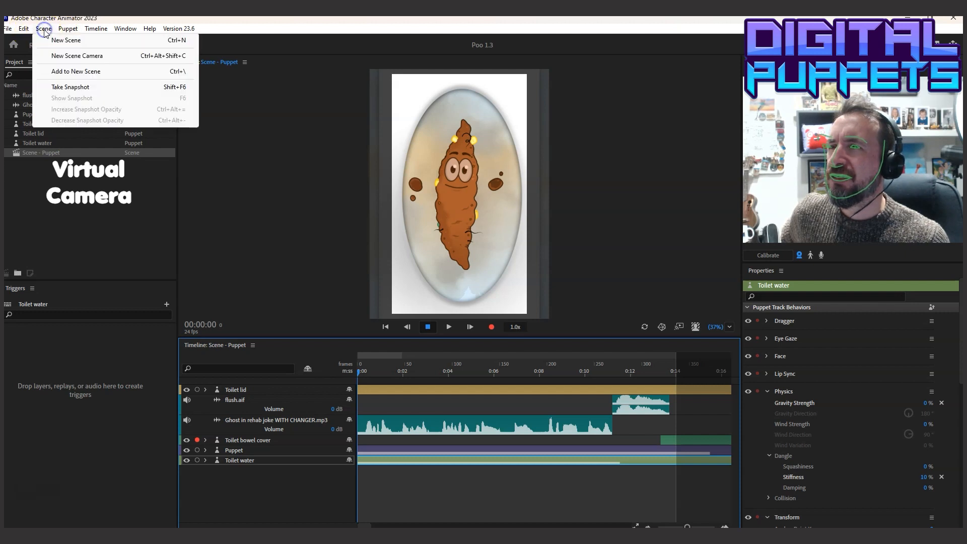
pyautogui.click(60, 58)
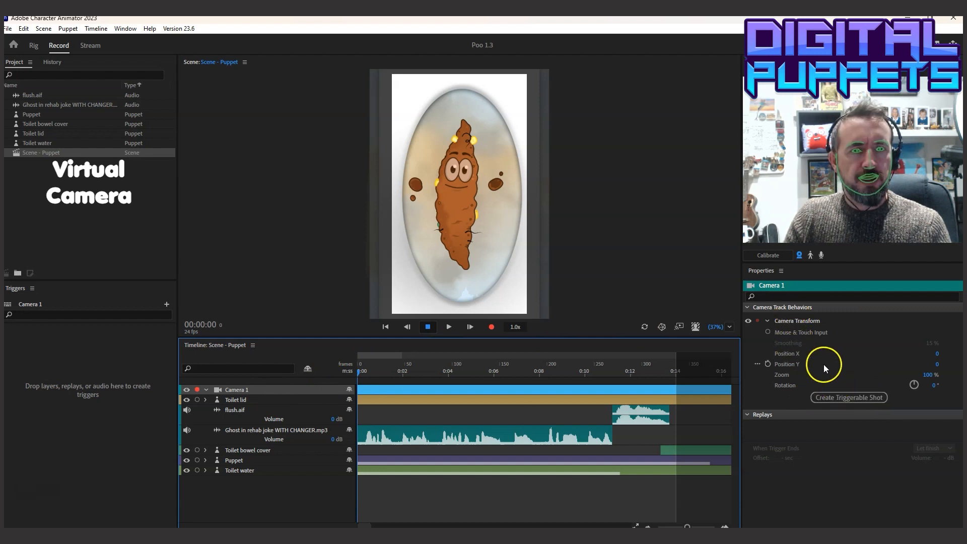
pyautogui.moveTo(930, 376); pyautogui.dragTo(951, 370)
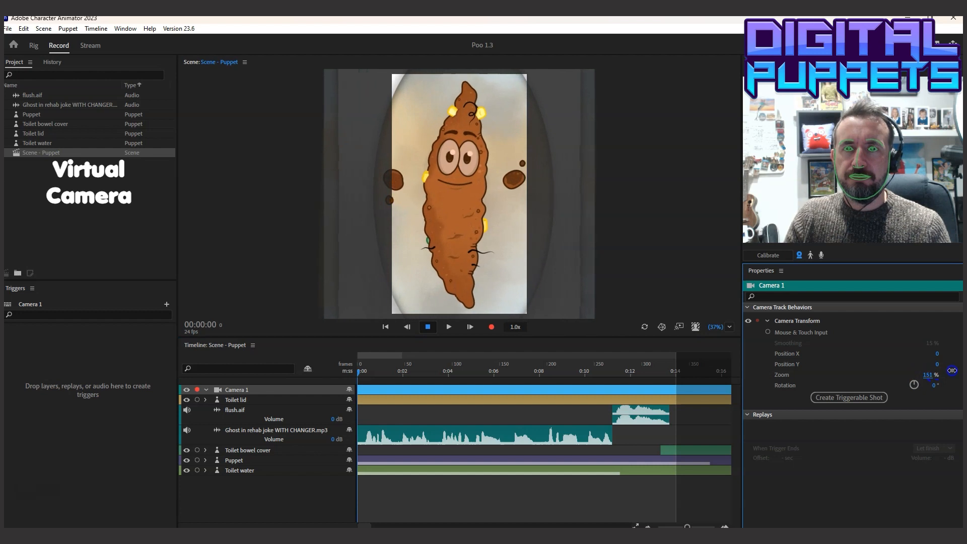
pyautogui.click(864, 399)
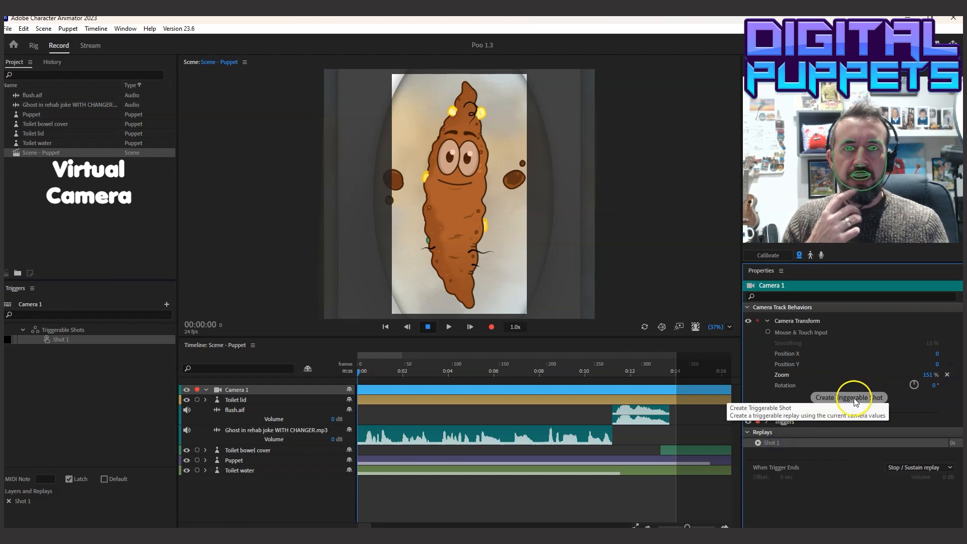
# Create a second triggerable camera shot with Zoom 218% and Position Y -93, and name its replay "Head and shoulders"
pyautogui.moveTo(930, 374); pyautogui.dragTo(960, 371)
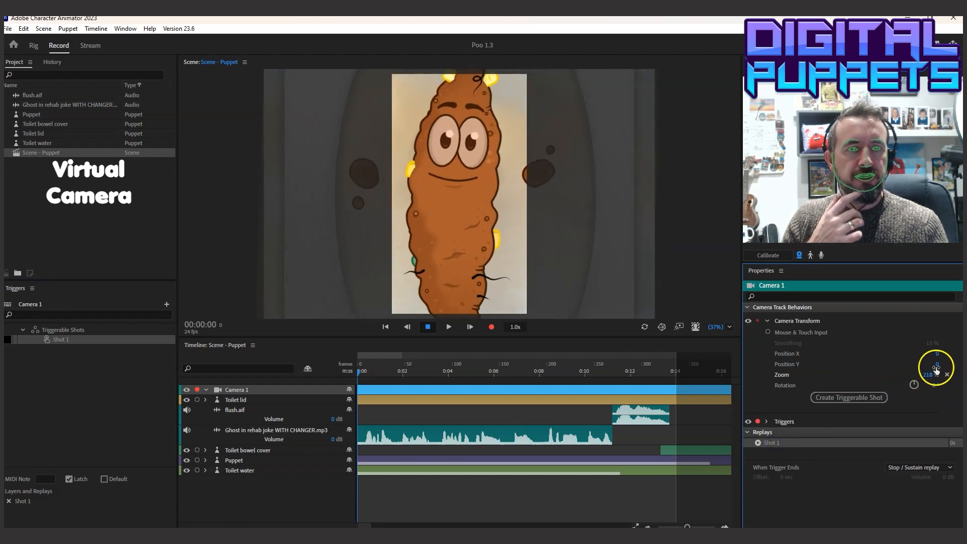
pyautogui.moveTo(936, 364); pyautogui.dragTo(898, 376)
pyautogui.click(859, 398)
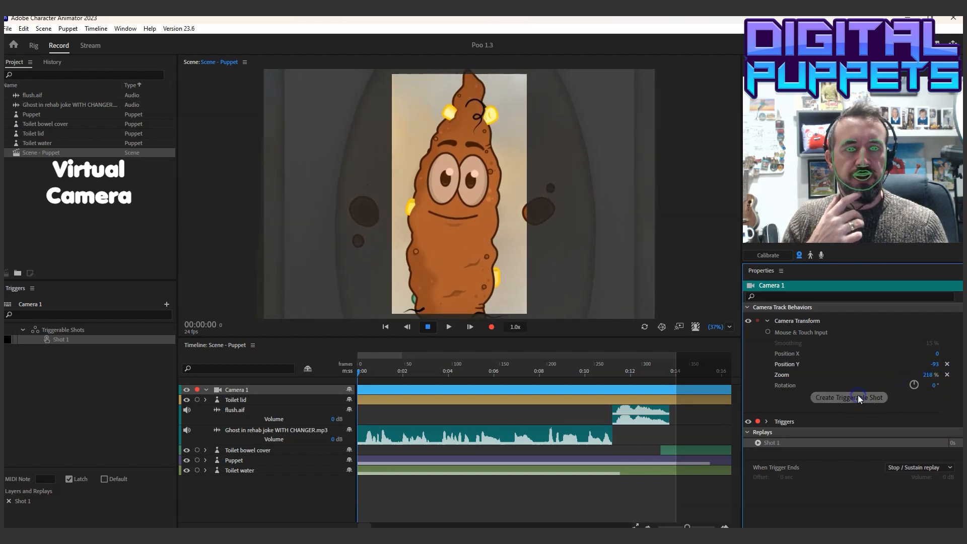
pyautogui.doubleClick(770, 451)
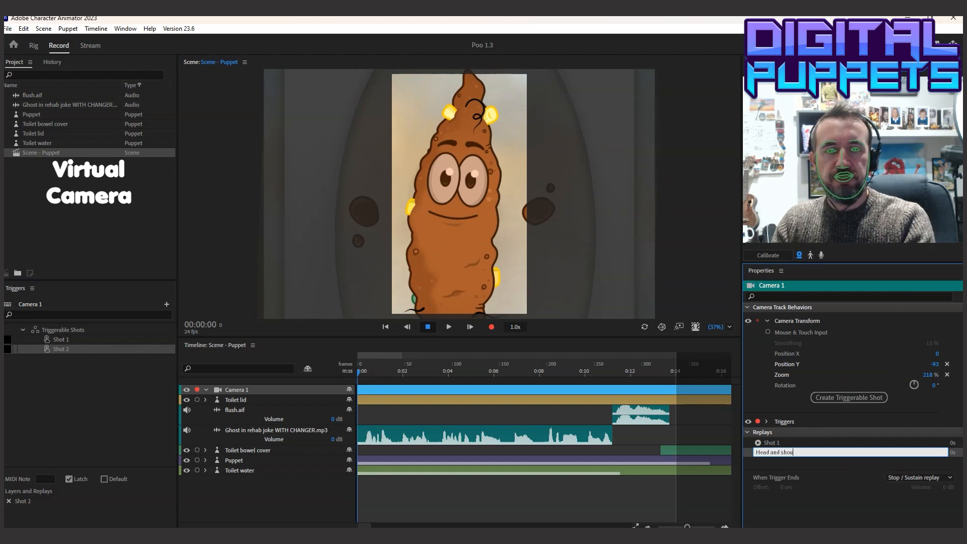
pyautogui.press('Return')
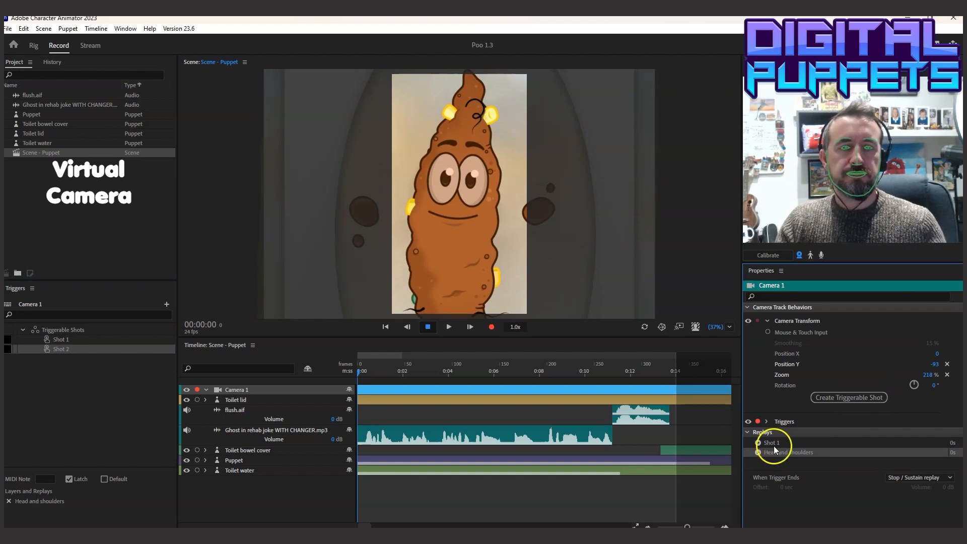
# Rename the first camera shot's replay to "slow zoom"
pyautogui.doubleClick(773, 442)
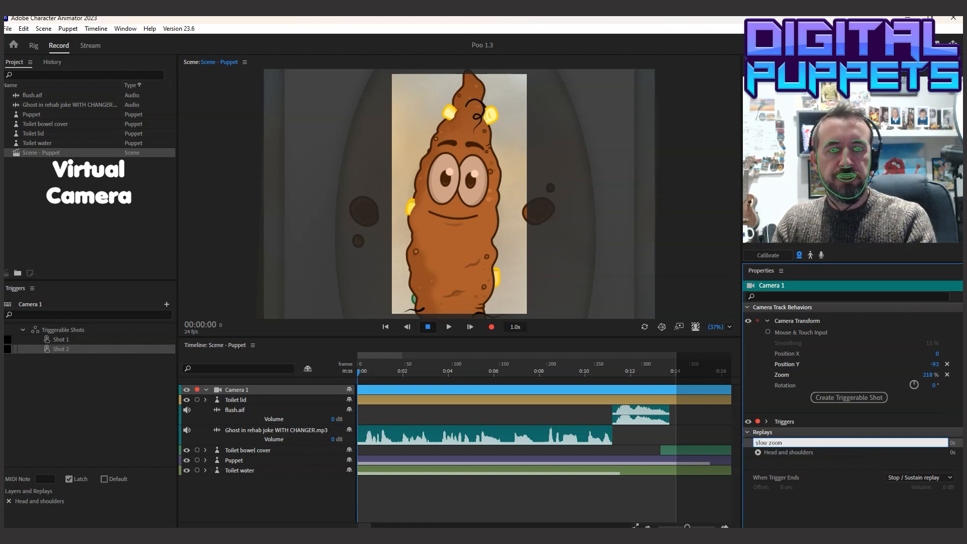
pyautogui.write('slow zoom')
pyautogui.press('Return')
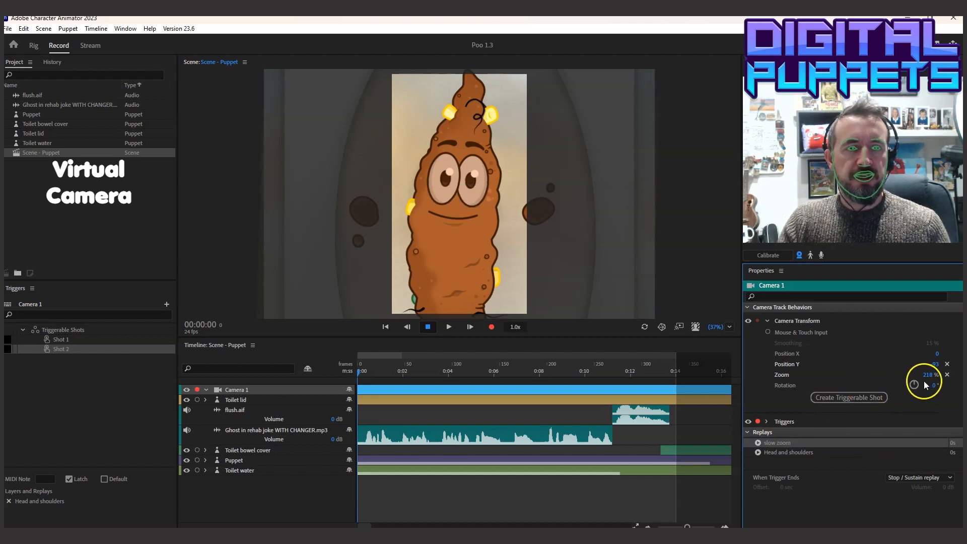
# Create a close-up triggerable shot with Zoom 399% and Position Y -120, and name its replay "Face"
pyautogui.moveTo(927, 375)
pyautogui.mouseDown()
pyautogui.moveTo(952, 371)
pyautogui.moveTo(924, 364)
pyautogui.mouseUp()
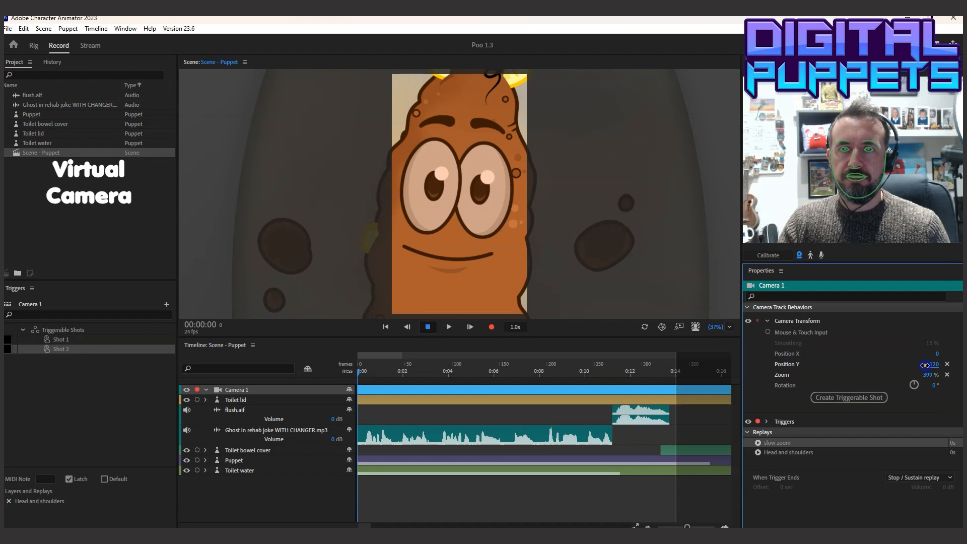
pyautogui.click(851, 397)
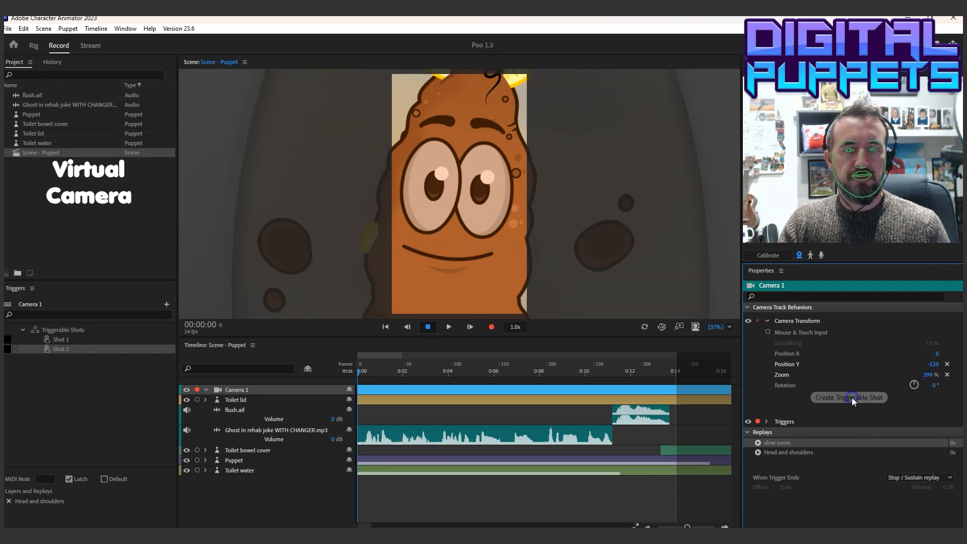
pyautogui.doubleClick(771, 462)
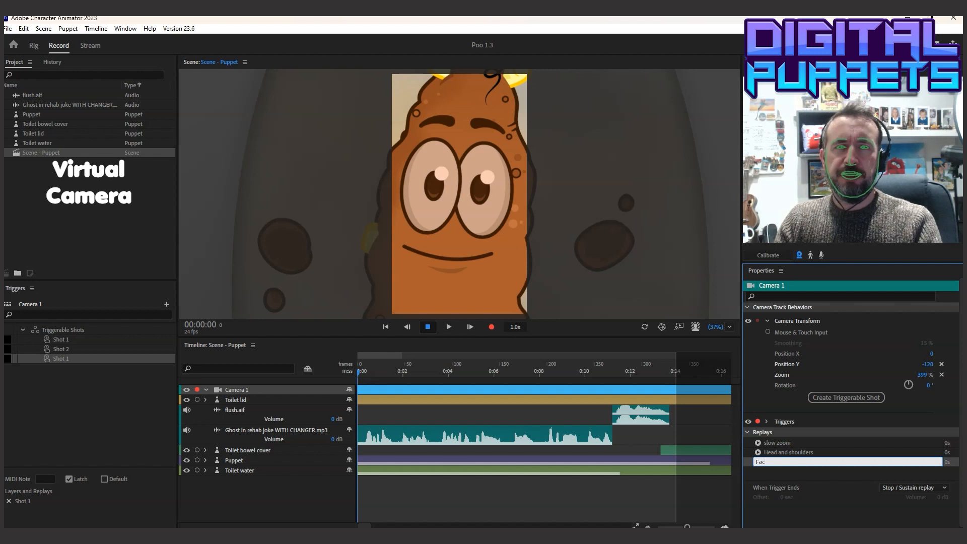
pyautogui.write('Face')
pyautogui.press('Return')
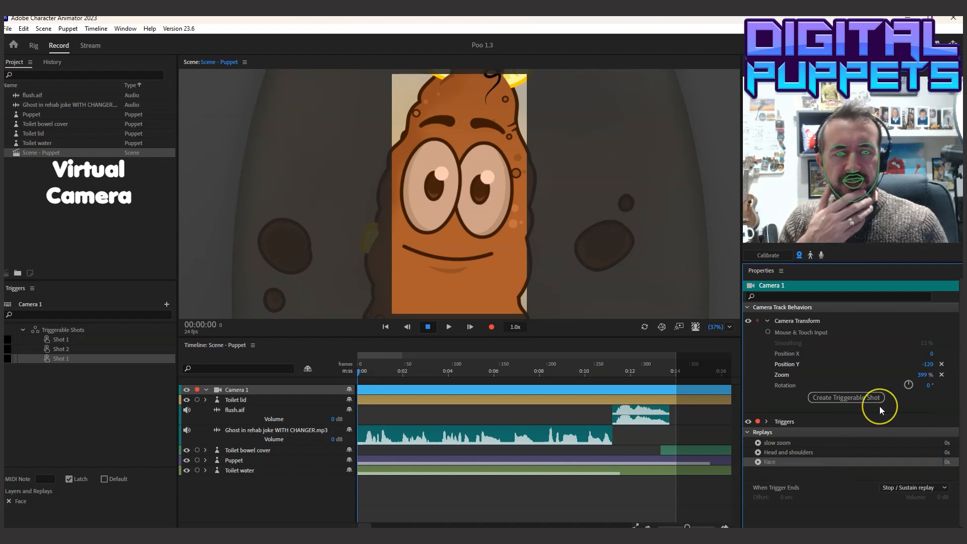
# Hide the Puppet track and reframe the camera on the toilet water with Position X -11, Position Y -107 and Zoom 332%
pyautogui.click(188, 461)
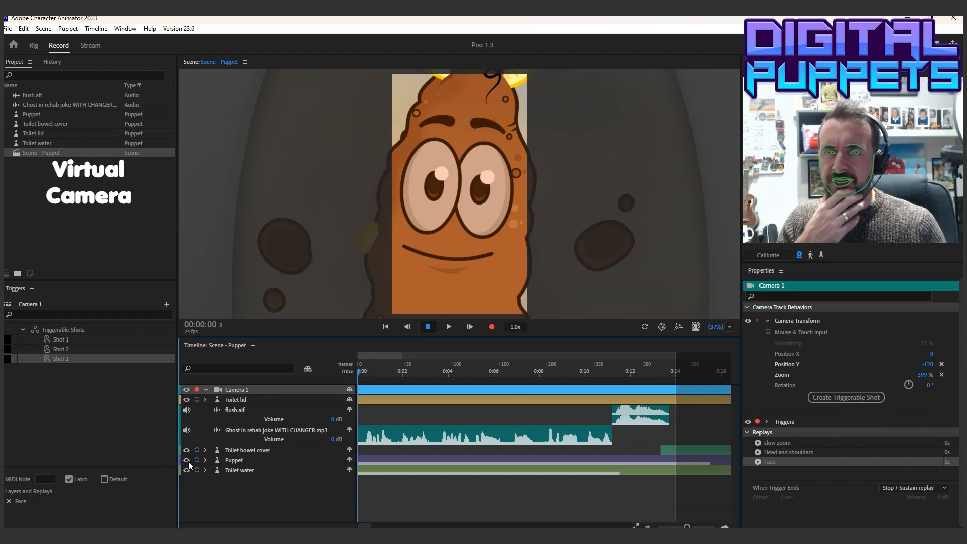
pyautogui.click(925, 374)
pyautogui.moveTo(924, 374); pyautogui.dragTo(875, 388)
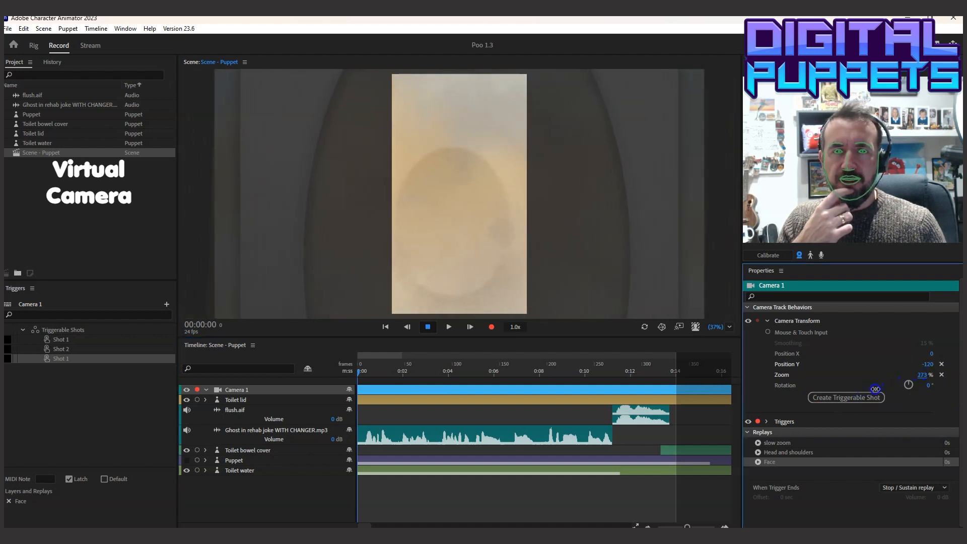
pyautogui.click(926, 364)
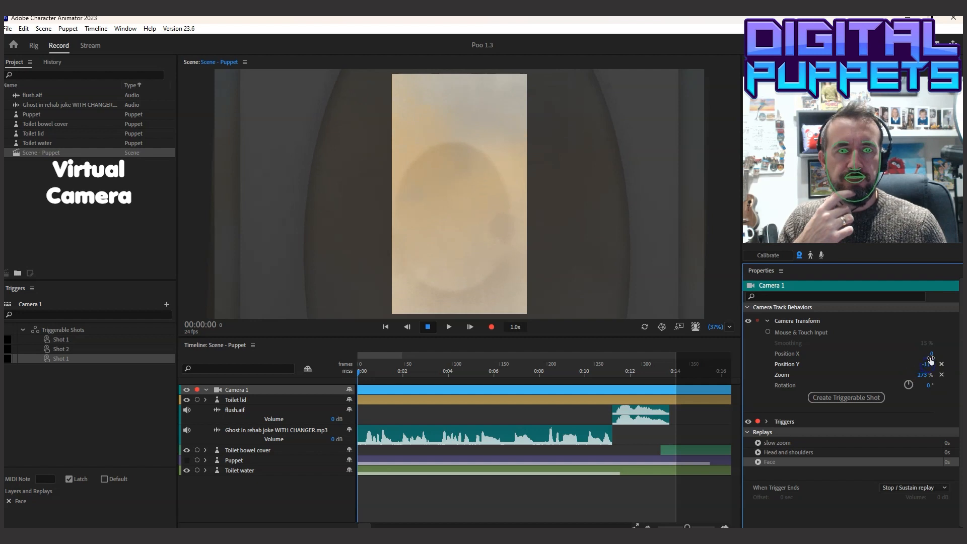
pyautogui.moveTo(932, 355); pyautogui.dragTo(928, 354)
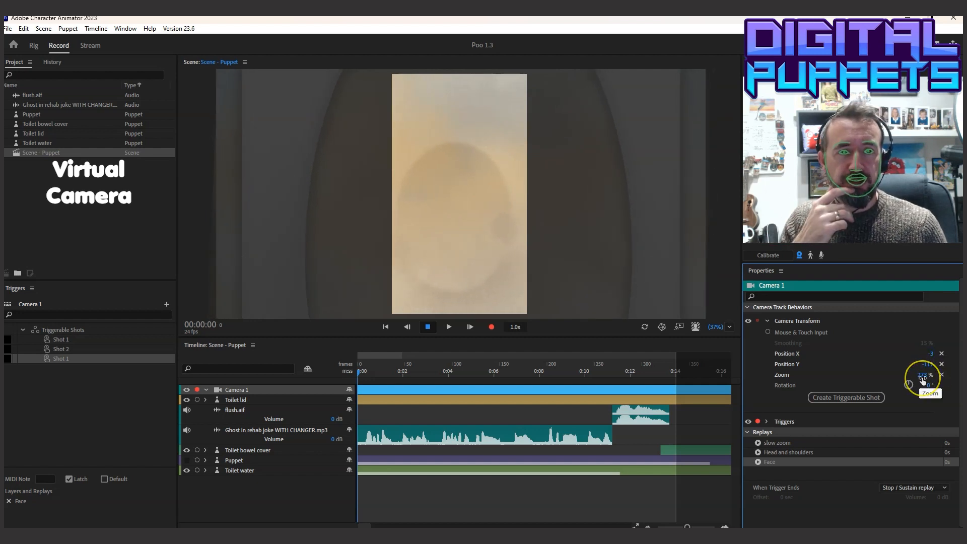
pyautogui.moveTo(923, 377); pyautogui.dragTo(949, 376)
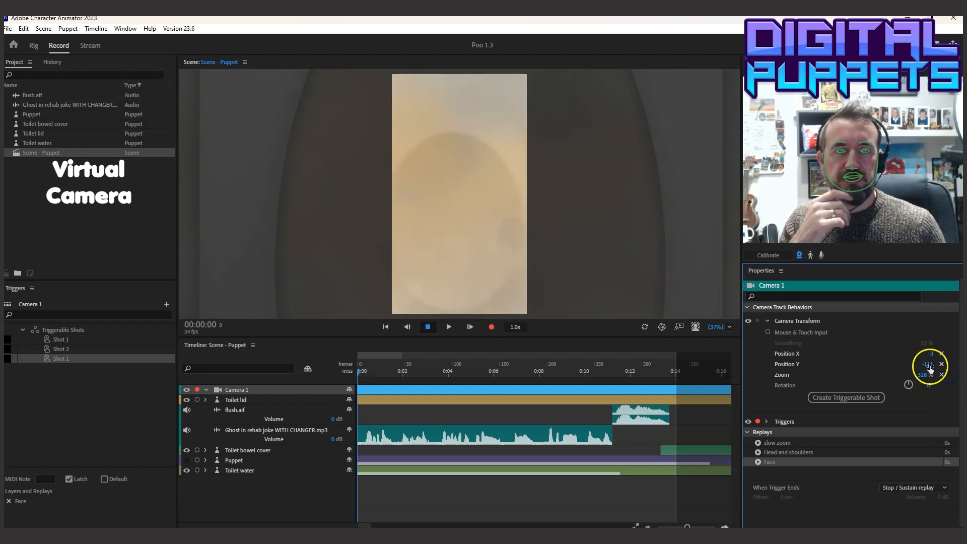
pyautogui.click(926, 364)
pyautogui.moveTo(932, 356); pyautogui.dragTo(929, 375)
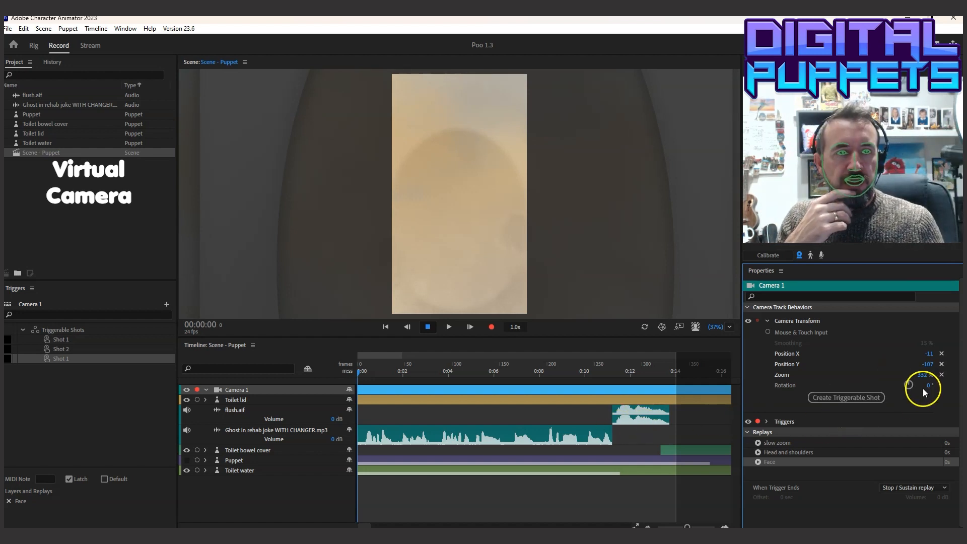
# Create a triggerable shot from the current camera framing and name its replay "Flush"
pyautogui.click(846, 397)
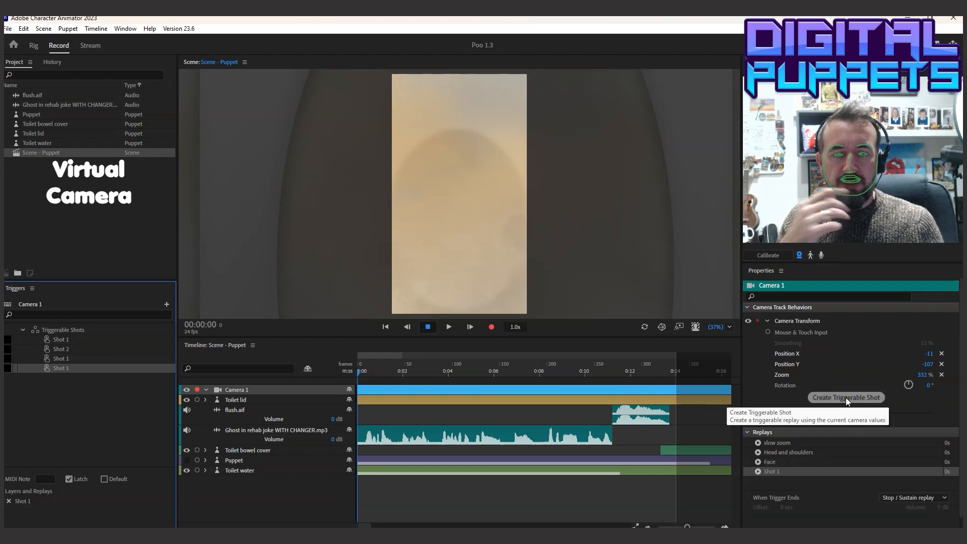
pyautogui.click(772, 474)
pyautogui.doubleClick(770, 471)
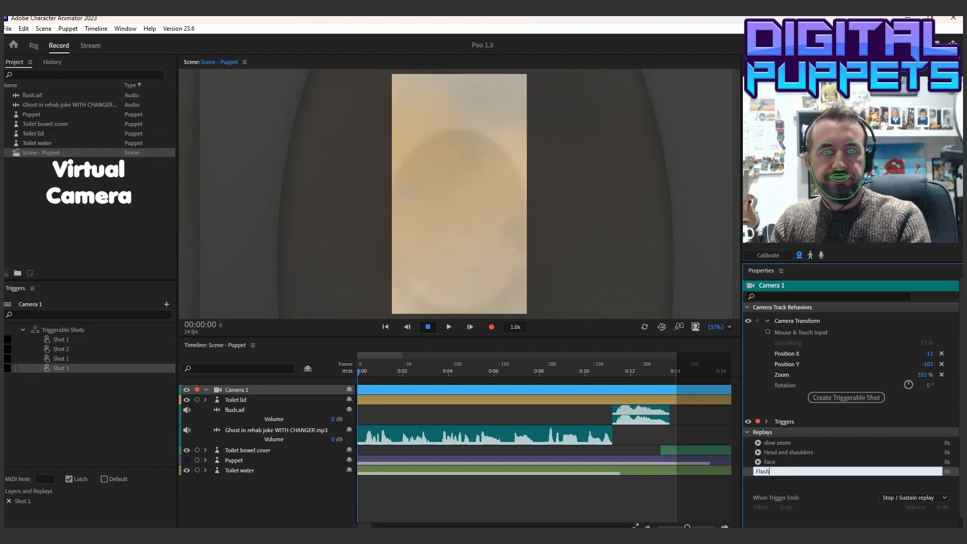
pyautogui.press('Return')
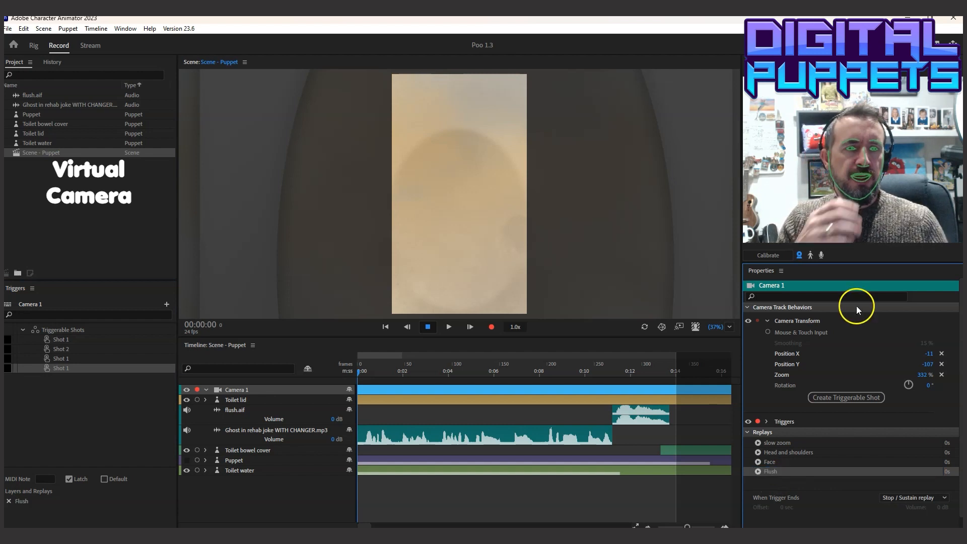
# Reset the camera's position and zoom to their defaults, then select the slow zoom replay
pyautogui.click(941, 375)
pyautogui.click(940, 355)
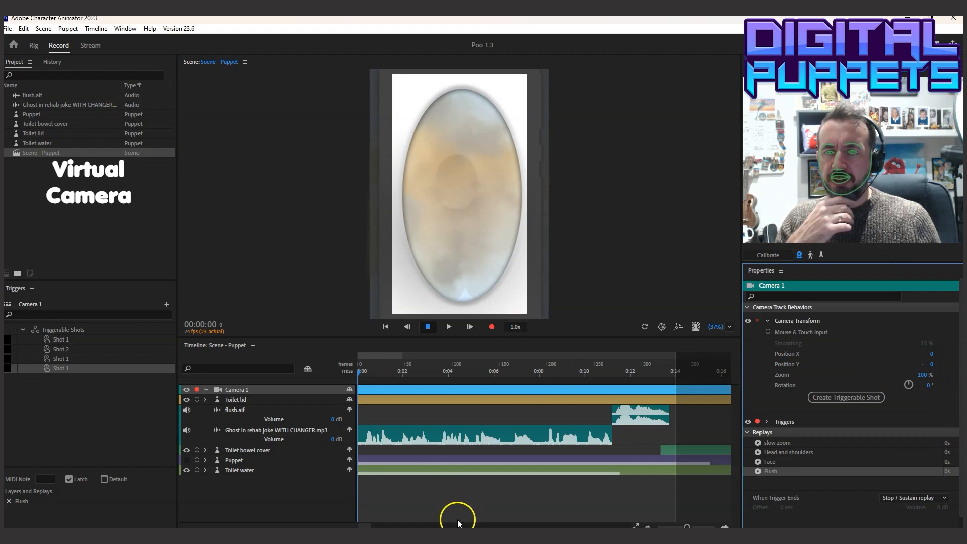
pyautogui.click(365, 520)
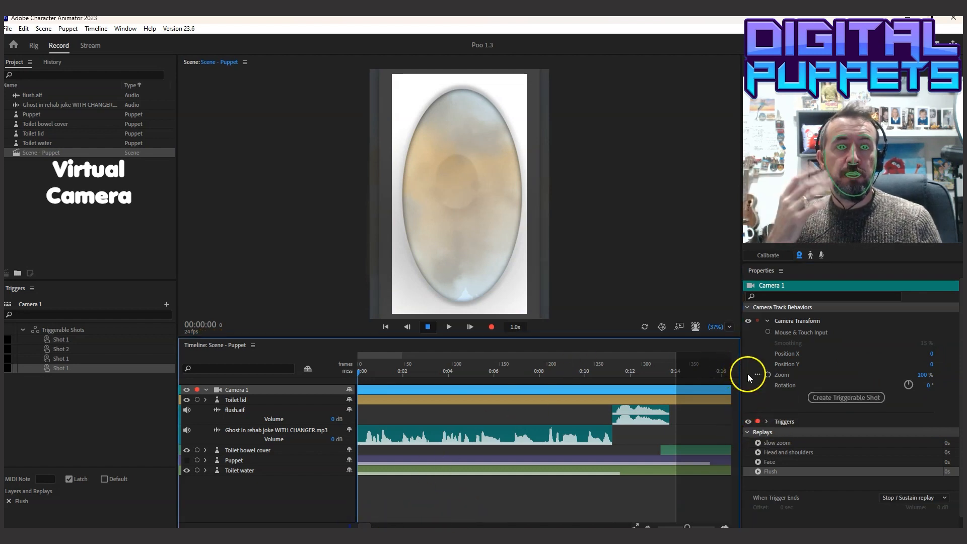
pyautogui.click(777, 443)
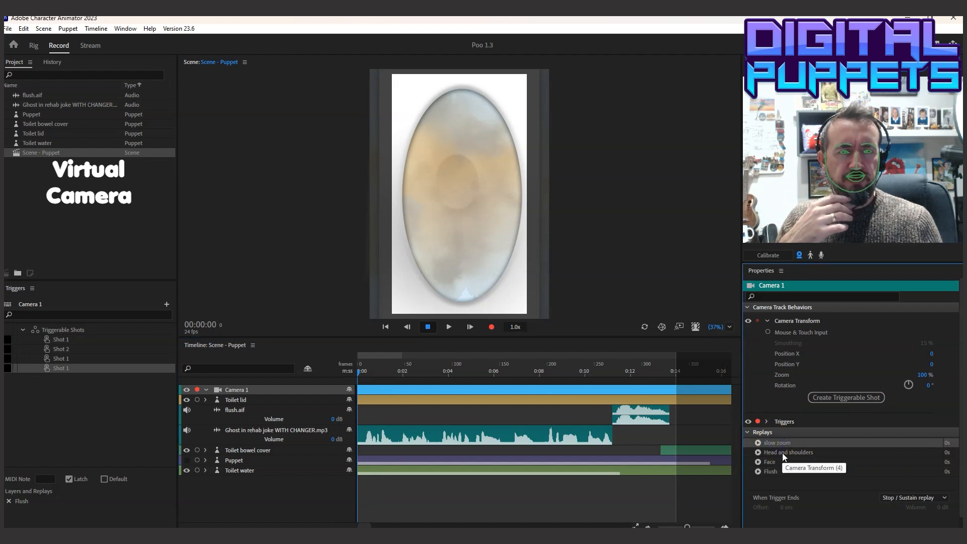
# Copy the slow zoom replay and paste it onto the Camera 1 track near the start of the timeline
pyautogui.click(24, 28)
pyautogui.click(43, 77)
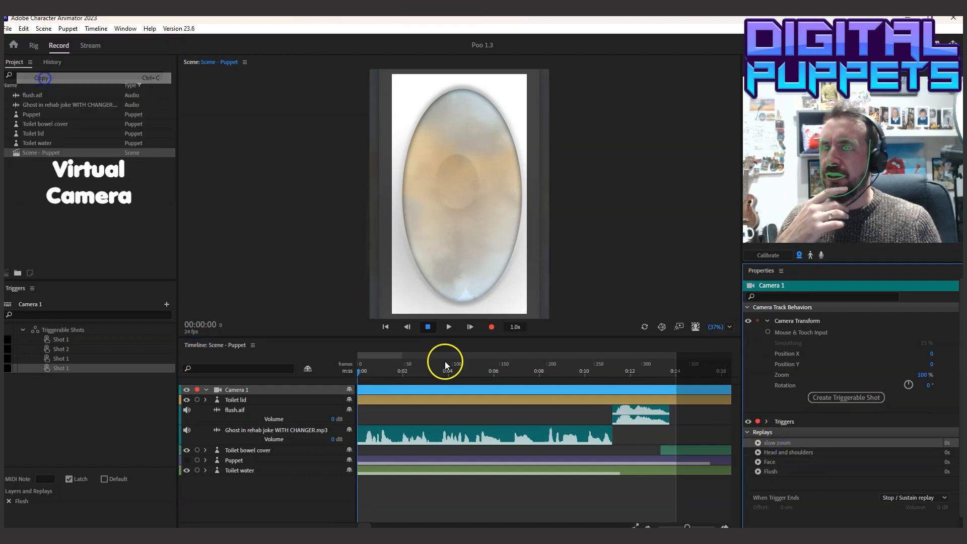
pyautogui.click(373, 388)
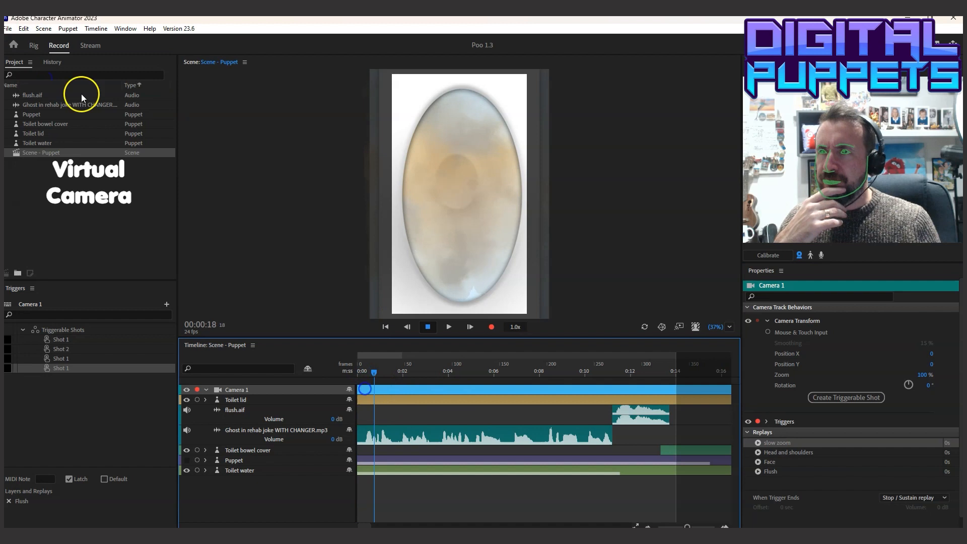
pyautogui.click(24, 28)
pyautogui.click(45, 102)
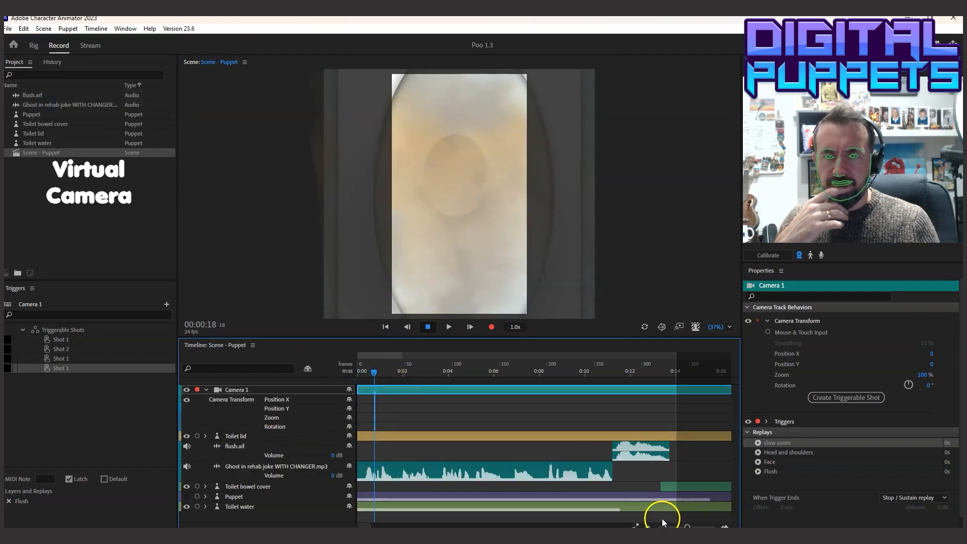
# Move the pasted slow zoom take to the very start and extend it to the work area's end at about 0:14
pyautogui.moveTo(687, 526); pyautogui.dragTo(704, 526)
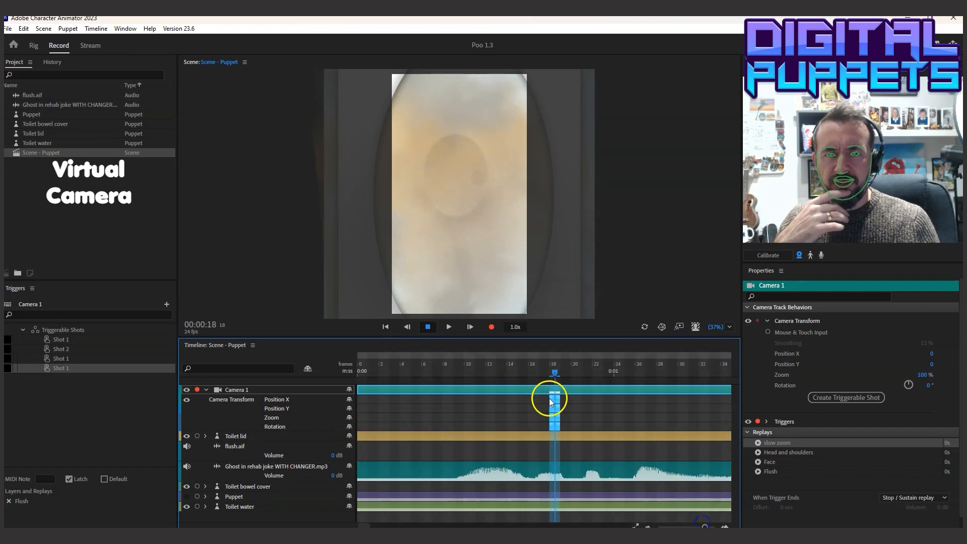
pyautogui.moveTo(552, 400); pyautogui.dragTo(362, 406)
pyautogui.moveTo(705, 525); pyautogui.dragTo(688, 525)
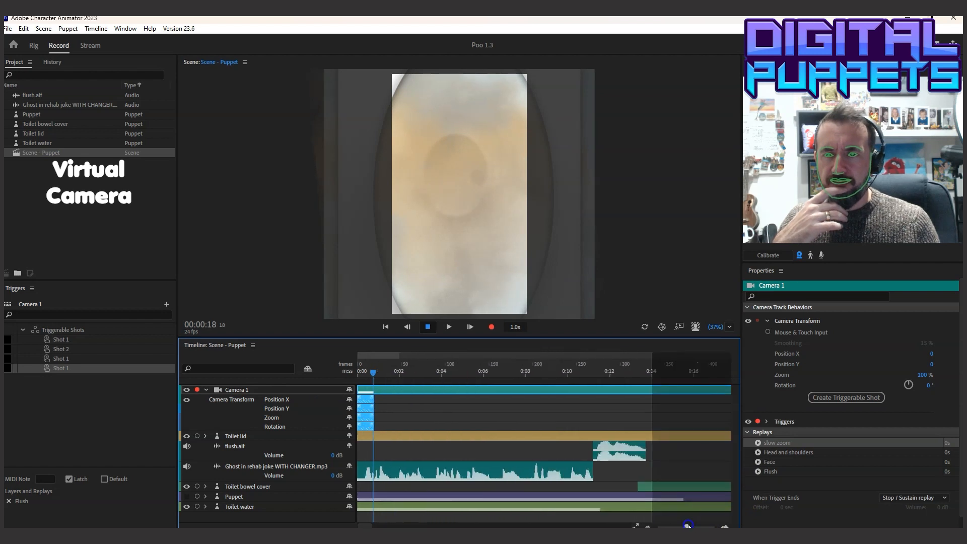
pyautogui.moveTo(373, 401); pyautogui.dragTo(651, 412)
# Stretch the slow zoom take's blend-in across its full length, leaving the blend curve option as it is
pyautogui.click(408, 389)
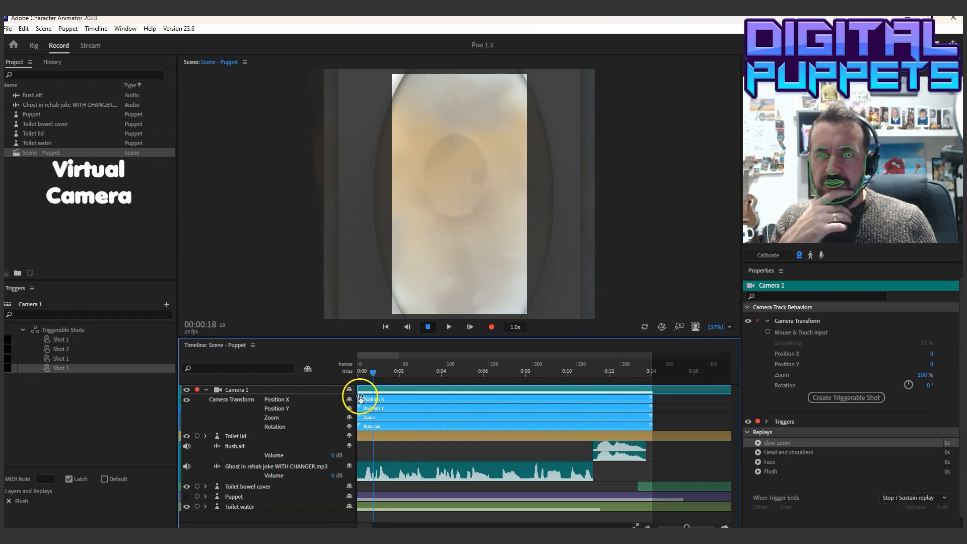
pyautogui.moveTo(373, 375); pyautogui.dragTo(645, 399)
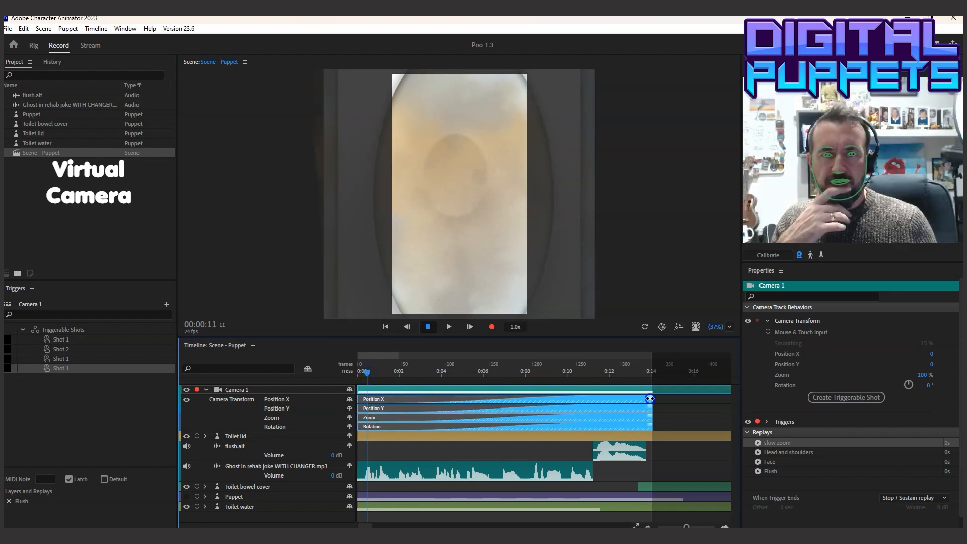
pyautogui.rightClick(541, 399)
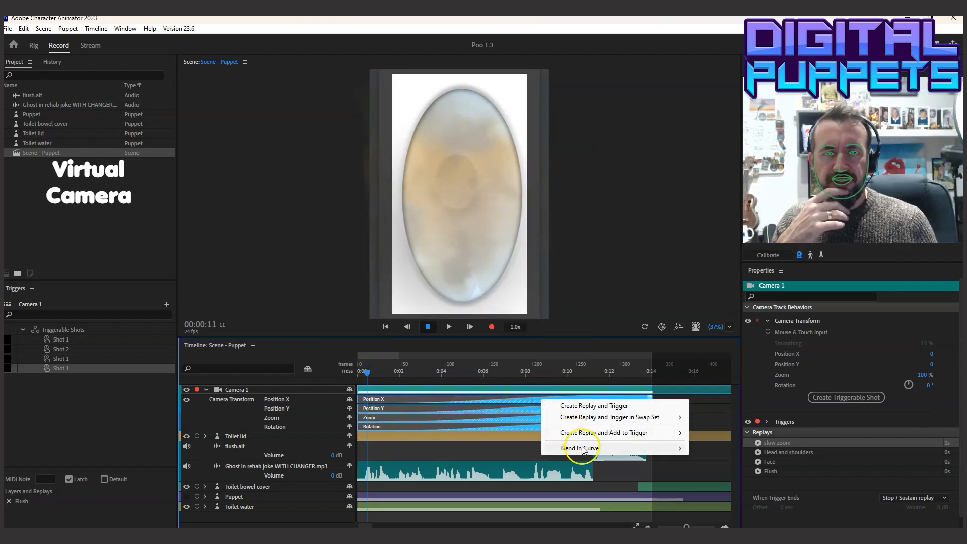
pyautogui.moveTo(583, 449)
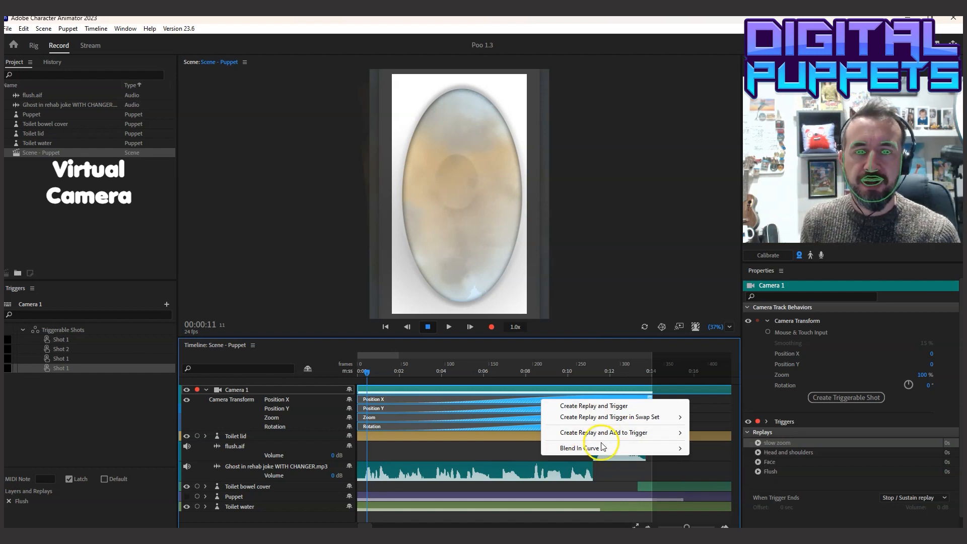
pyautogui.click(715, 445)
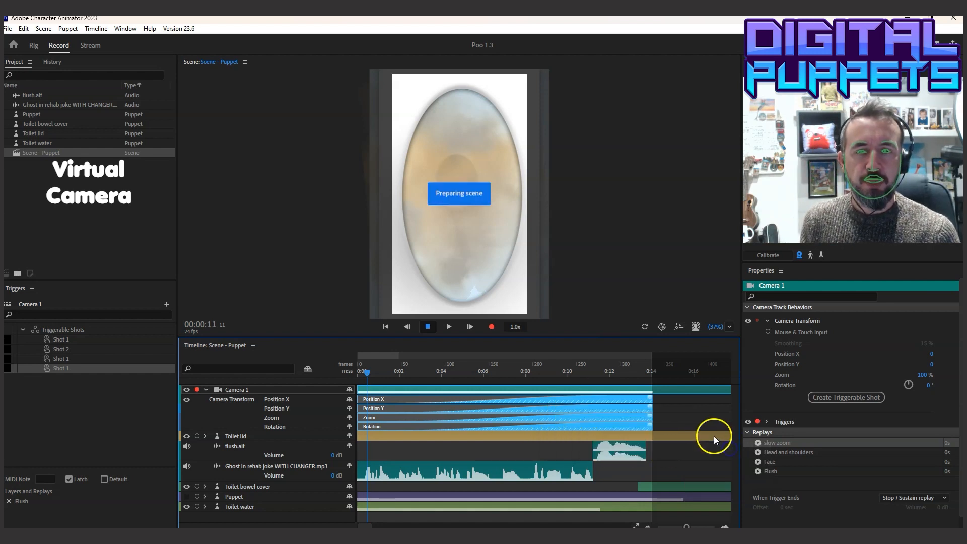
# Show the Puppet track again and play the scene from the start to check the slow zoom
pyautogui.click(360, 371)
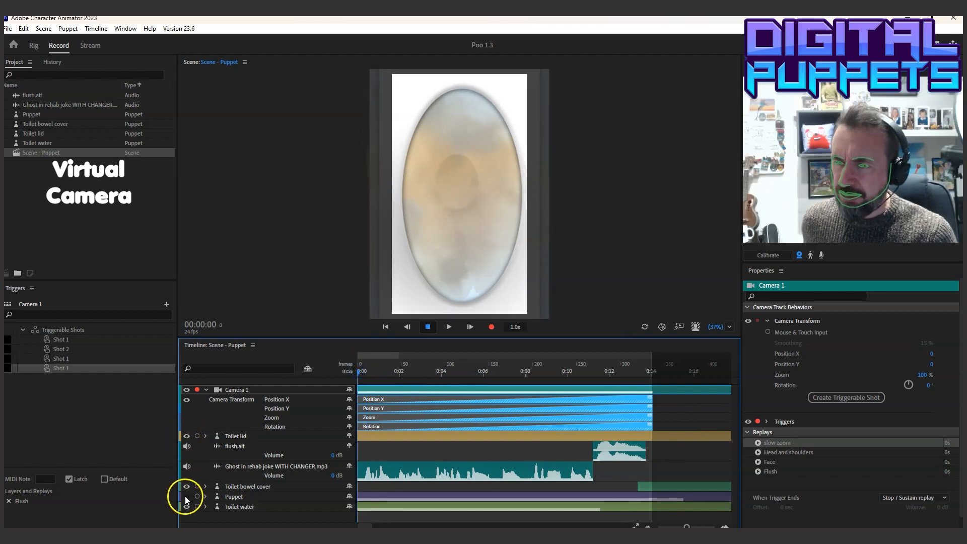
pyautogui.click(450, 326)
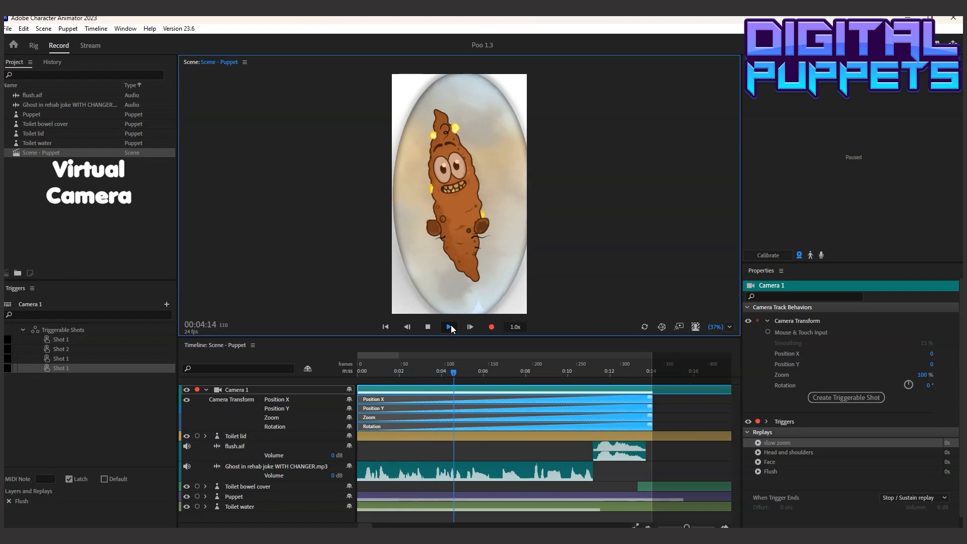
pyautogui.click(429, 327)
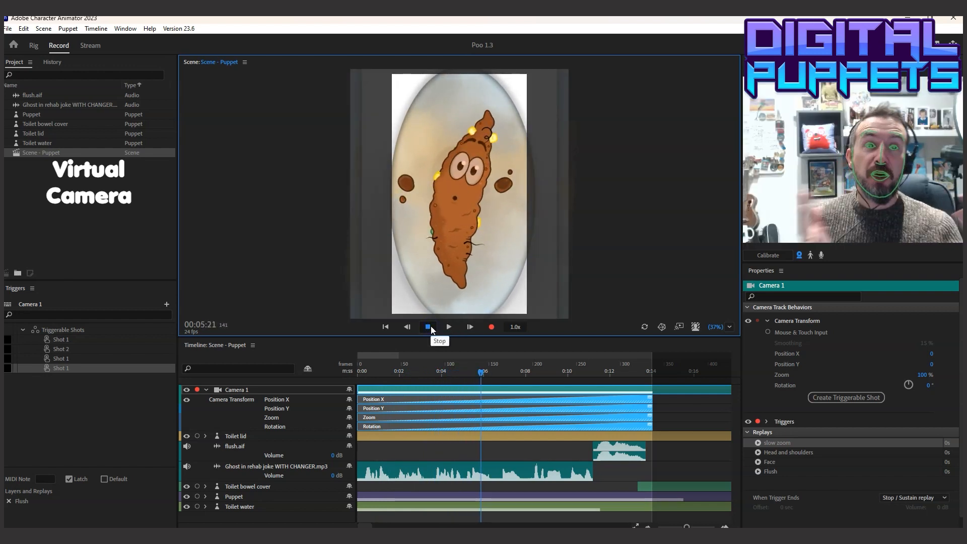
# Replay the section around five seconds and place the playhead at 00:05:08
pyautogui.moveTo(686, 526); pyautogui.dragTo(690, 525)
pyautogui.moveTo(503, 374); pyautogui.dragTo(514, 370)
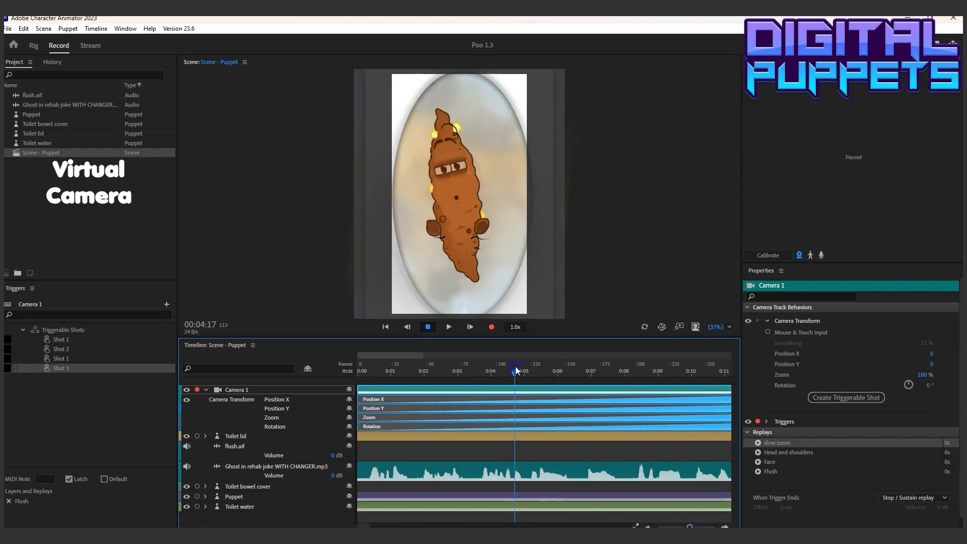
pyautogui.click(432, 326)
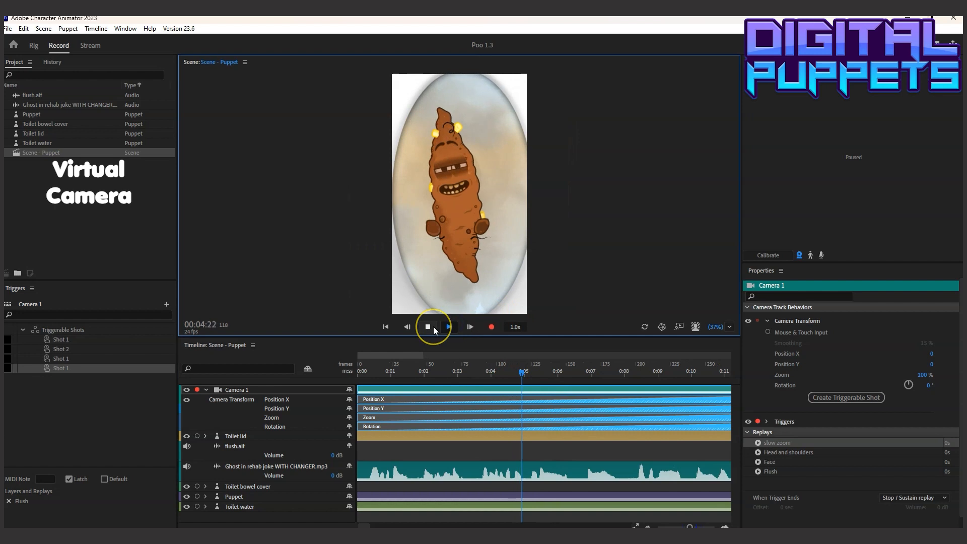
pyautogui.moveTo(525, 371); pyautogui.dragTo(535, 370)
# Copy the Head and shoulders replay and paste it into the Camera 1 track at 00:05:08
pyautogui.click(758, 452)
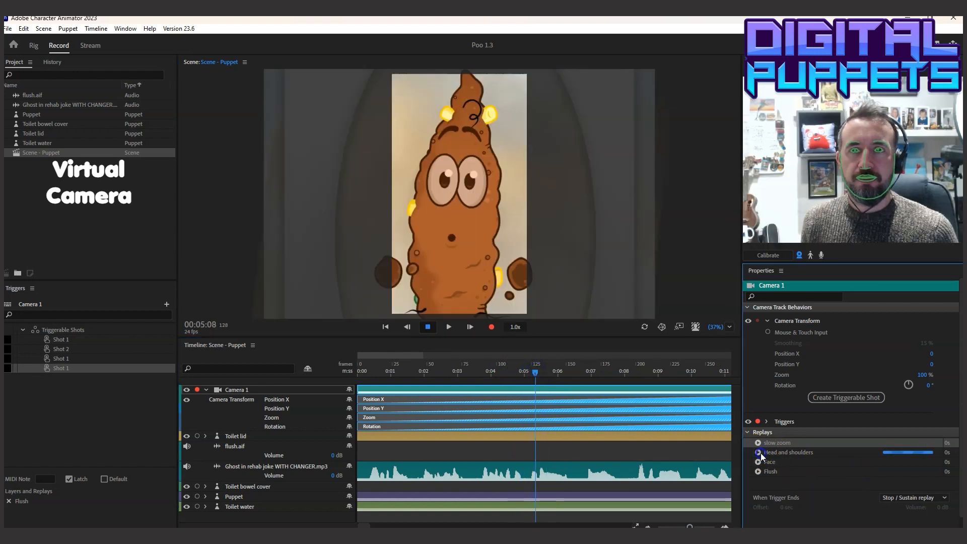
pyautogui.click(24, 28)
pyautogui.click(47, 72)
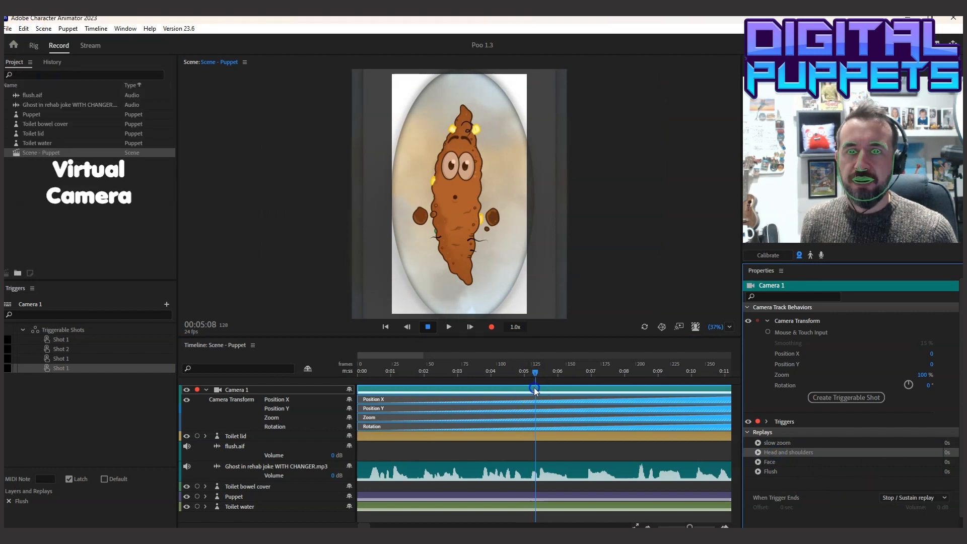
pyautogui.click(537, 390)
pyautogui.click(24, 28)
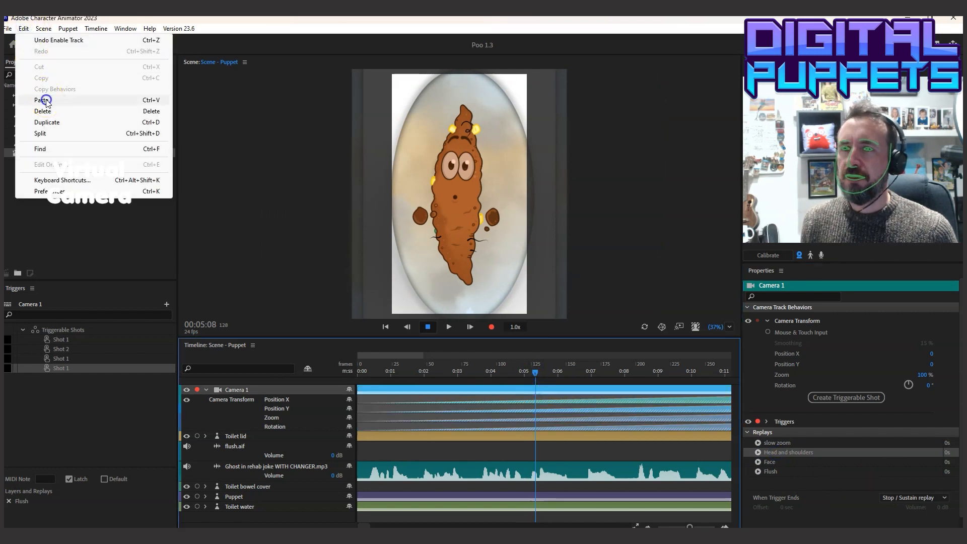
pyautogui.click(43, 99)
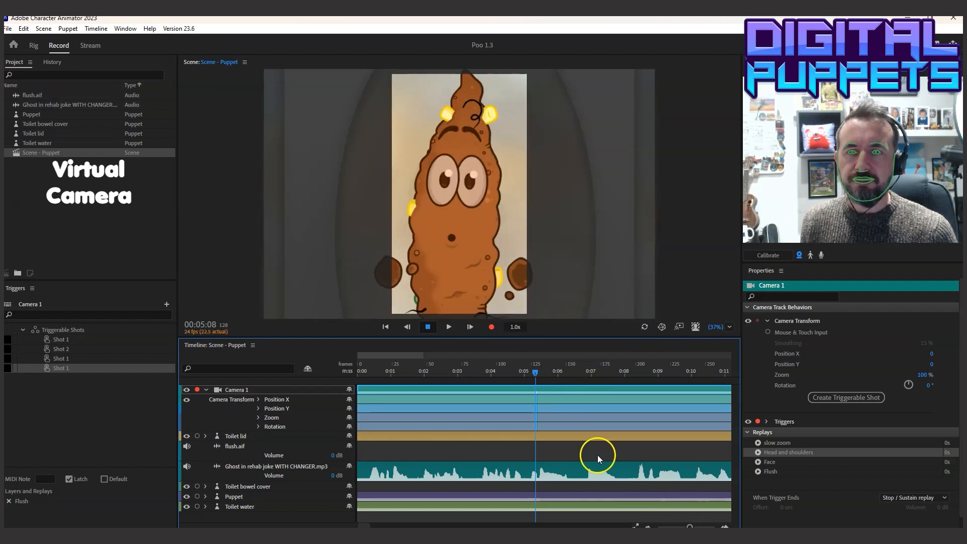
# Expand the Position X takes, lengthen the Head and shoulders take to just before 0:07, and add blends at both ends
pyautogui.click(258, 399)
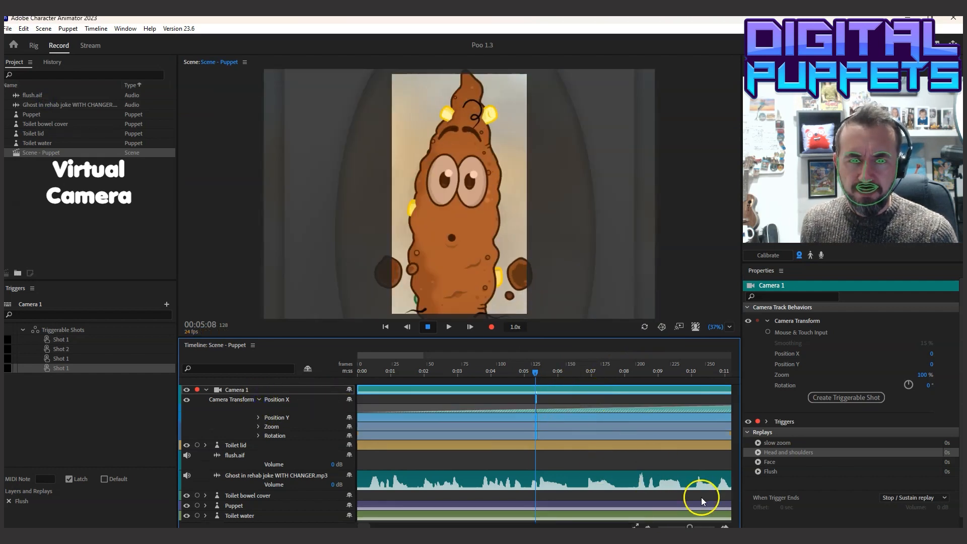
pyautogui.moveTo(689, 526); pyautogui.dragTo(695, 526)
pyautogui.moveTo(550, 400); pyautogui.dragTo(663, 400)
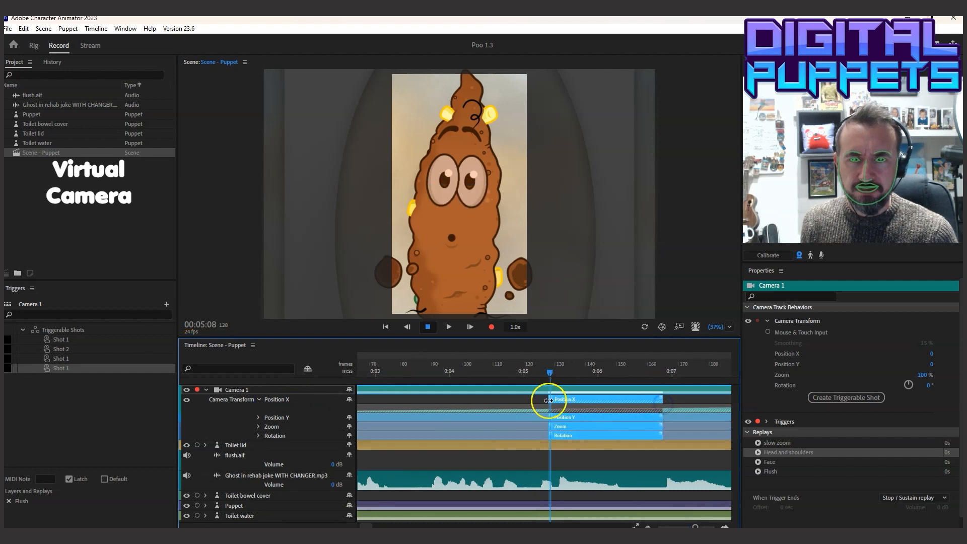
pyautogui.moveTo(550, 397); pyautogui.dragTo(580, 397)
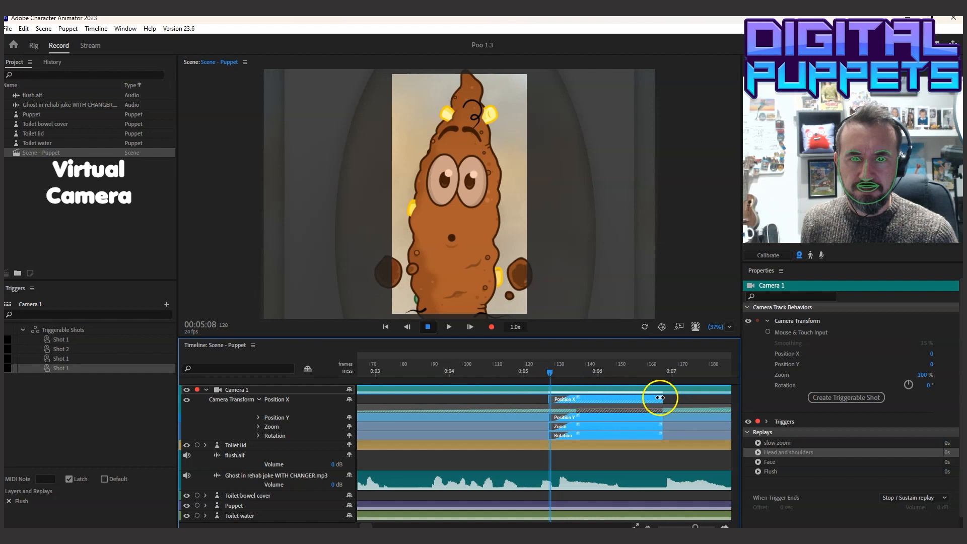
pyautogui.moveTo(659, 397); pyautogui.dragTo(621, 396)
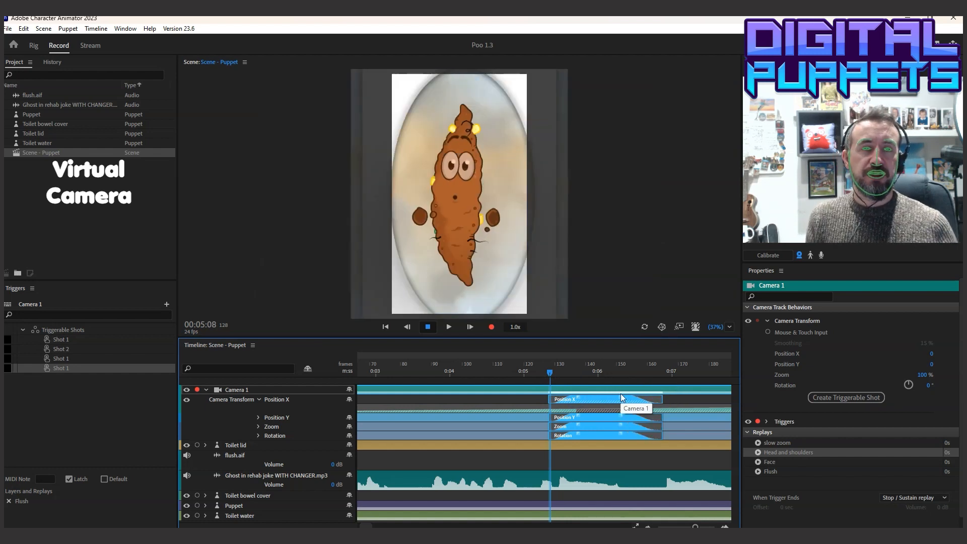
# Try a longer Head and shoulders take ending at about frame 200, and play it back
pyautogui.moveTo(548, 373); pyautogui.dragTo(524, 376)
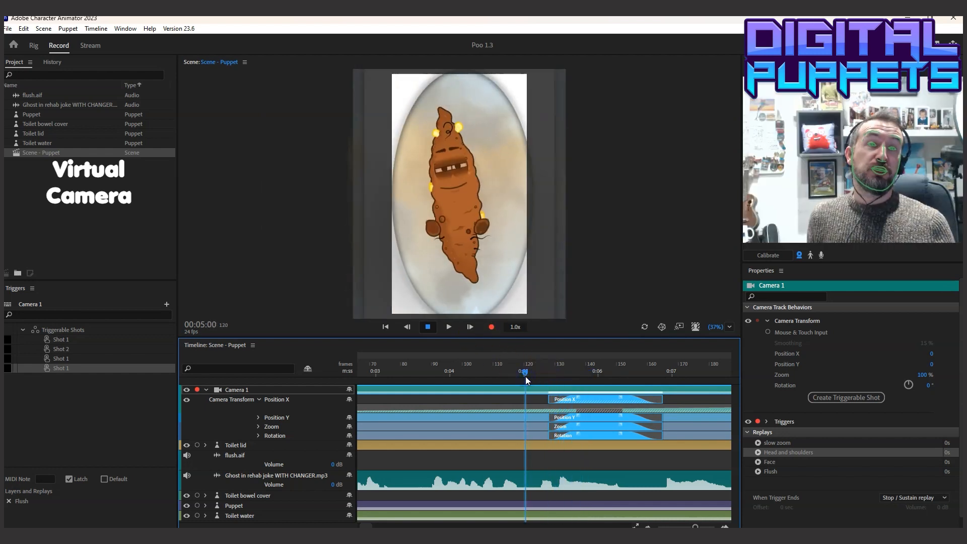
pyautogui.moveTo(526, 373); pyautogui.dragTo(662, 384)
pyautogui.moveTo(594, 397); pyautogui.dragTo(652, 399)
pyautogui.click(399, 369)
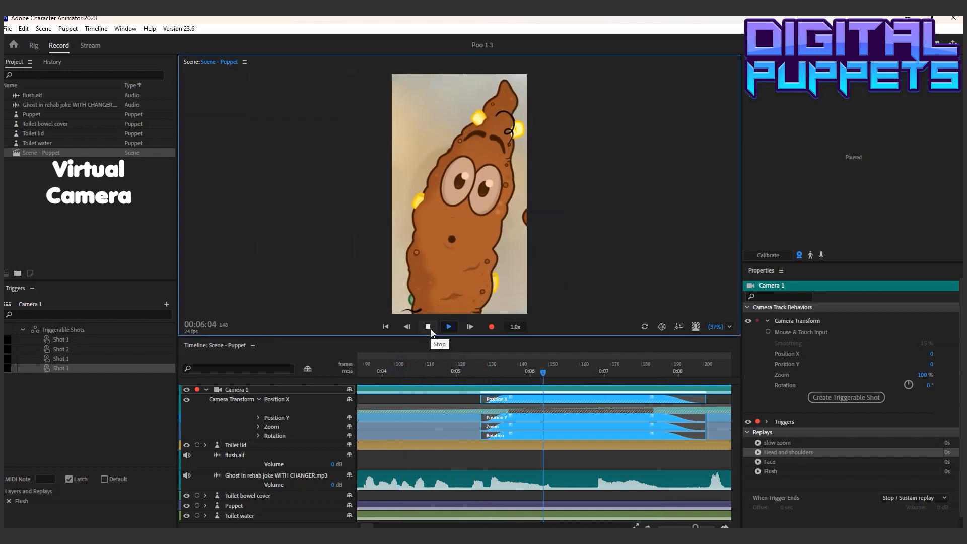
pyautogui.click(431, 329)
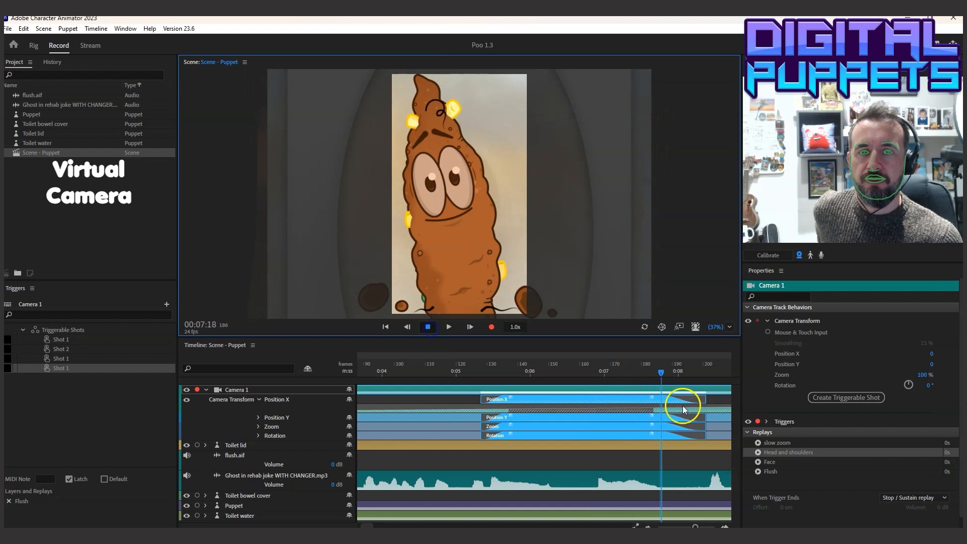
# Shorten the Head and shoulders take to end just before 0:07, with its blend-out starting at about frame 150
pyautogui.moveTo(635, 396); pyautogui.dragTo(601, 397)
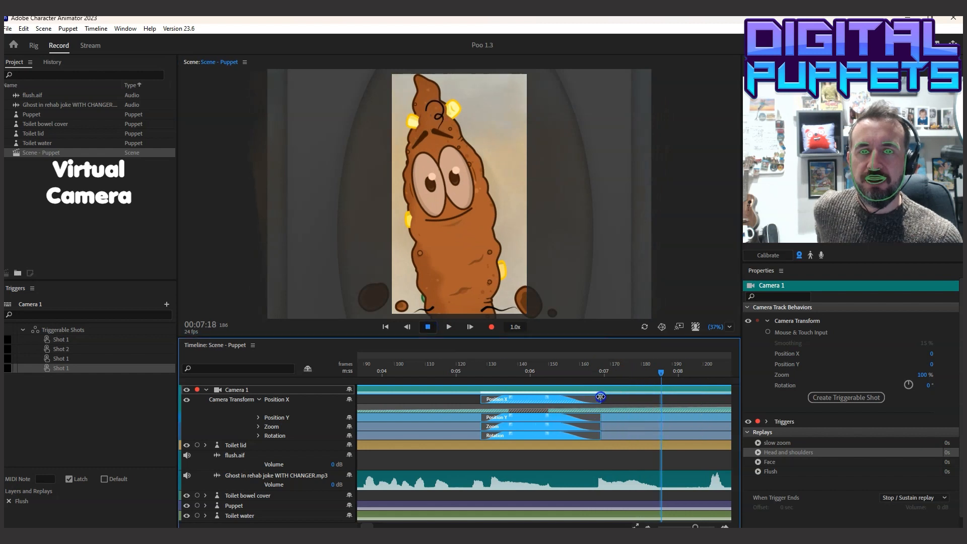
pyautogui.click(548, 397)
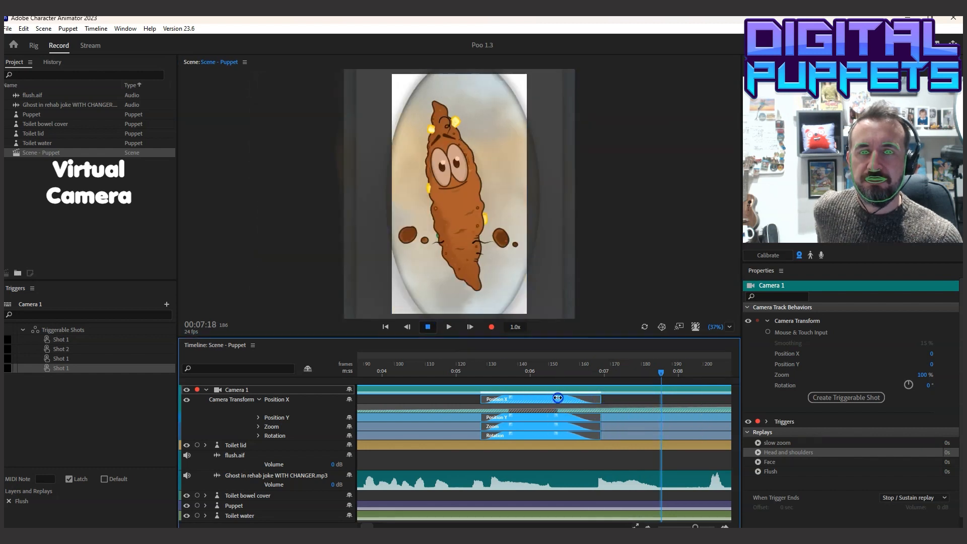
pyautogui.moveTo(600, 399); pyautogui.dragTo(590, 398)
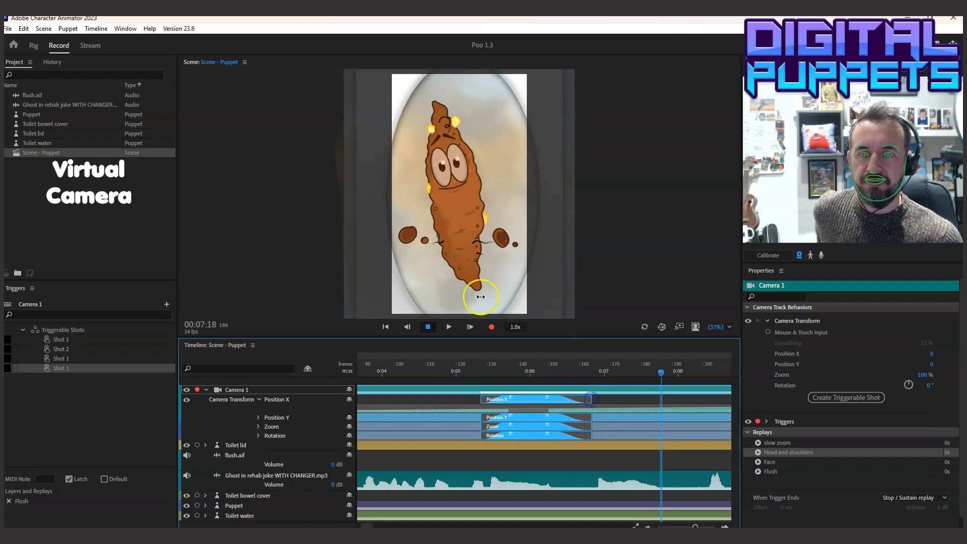
# Duplicate the Head and shoulders take and move the copy so it starts at about frame 159, slightly overlapping the first
pyautogui.click(23, 29)
pyautogui.click(65, 123)
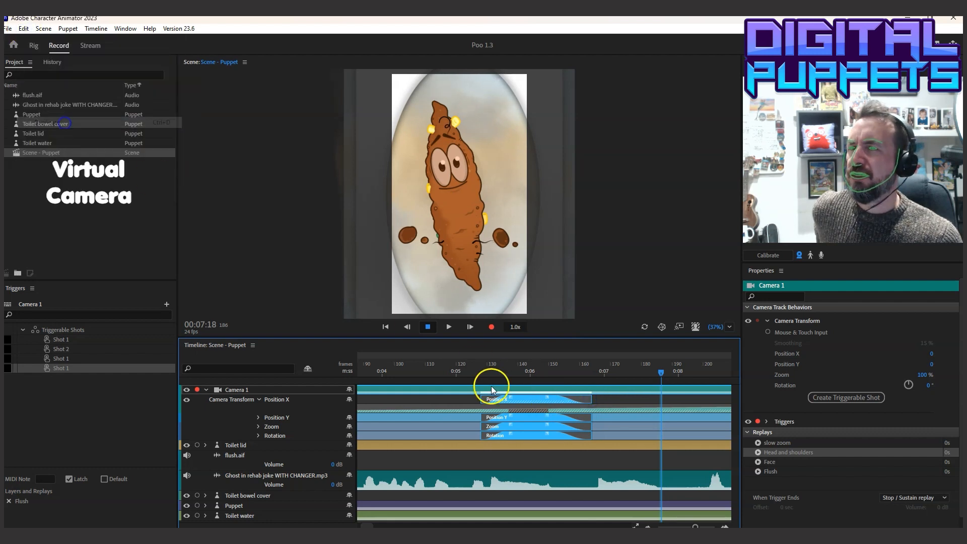
pyautogui.moveTo(529, 400); pyautogui.dragTo(625, 401)
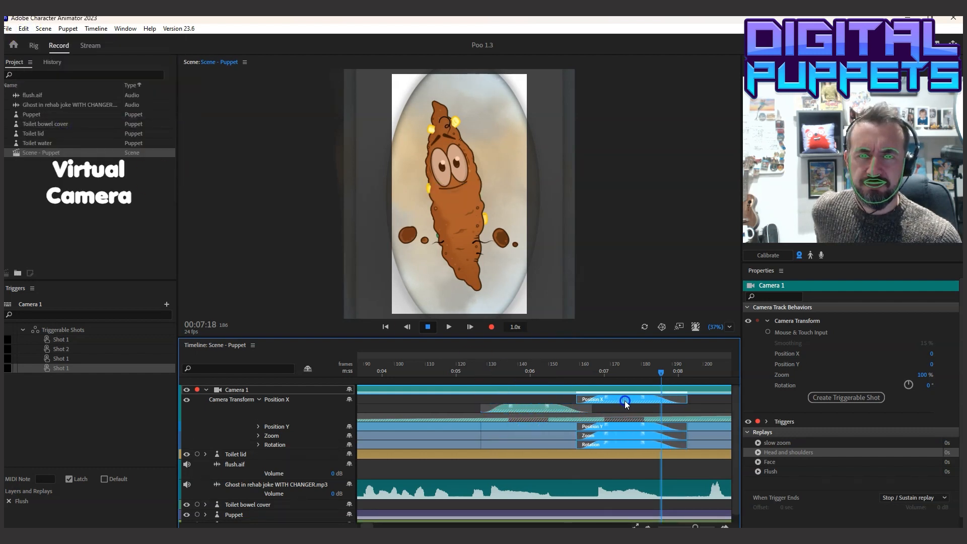
# Play back the new camera moves and place the playhead at 00:08:02, at the end of the duplicated take
pyautogui.click(452, 325)
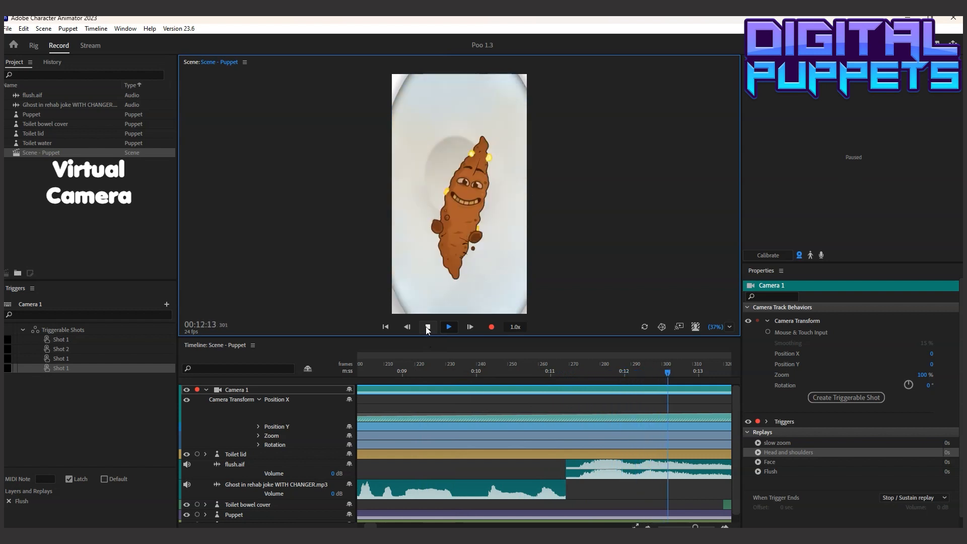
pyautogui.click(412, 367)
pyautogui.moveTo(412, 370); pyautogui.dragTo(567, 397)
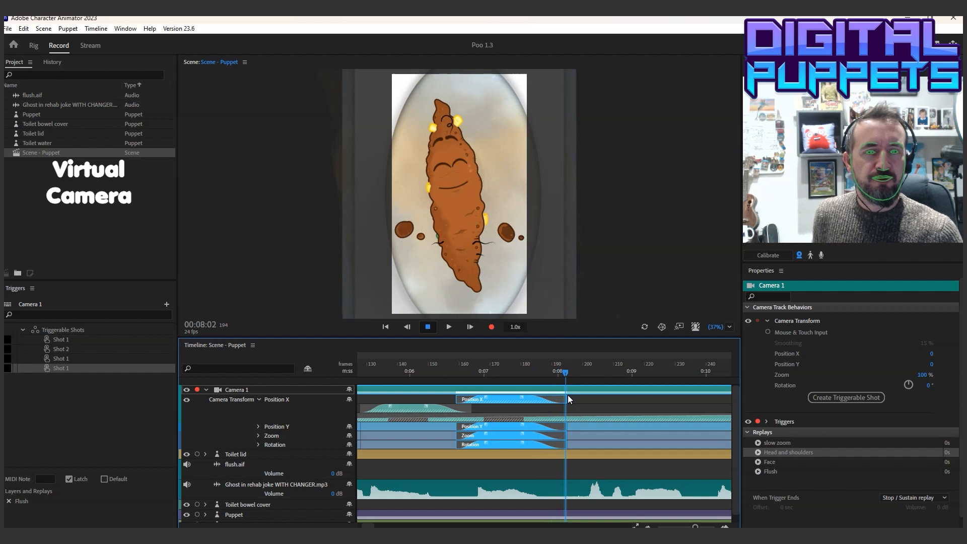
# Create another triggerable shot from the unzoomed camera view at 100% zoom and rename its replay dEFAULT
pyautogui.click(856, 398)
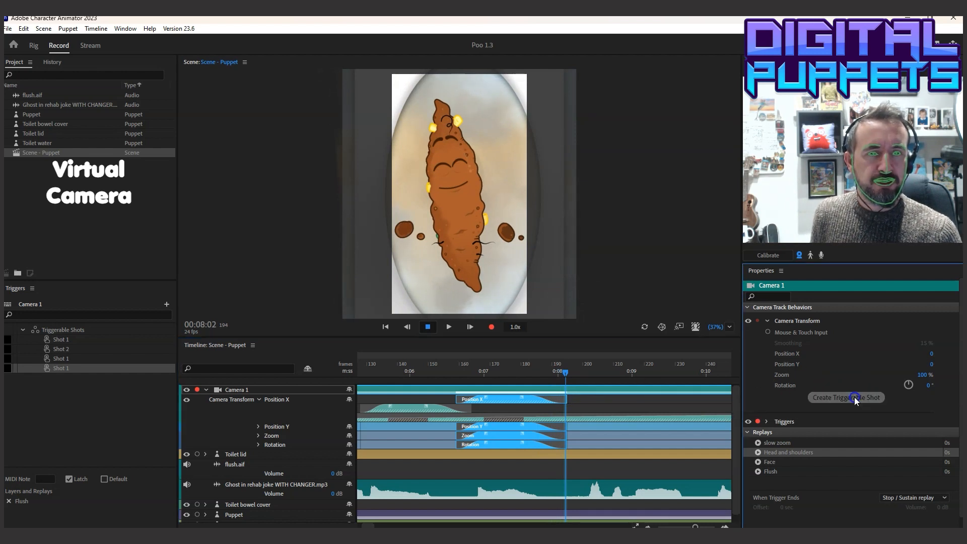
pyautogui.doubleClick(771, 480)
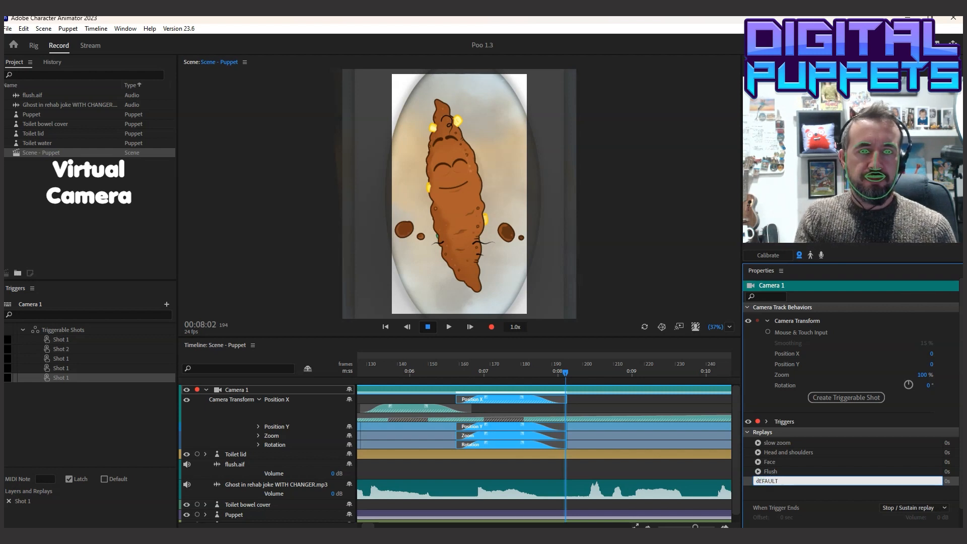
pyautogui.press('Return')
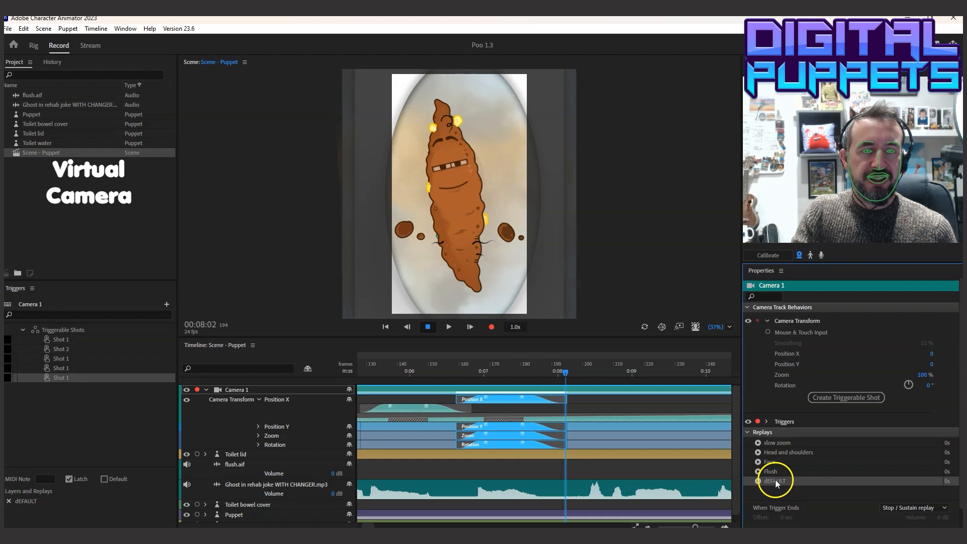
# Copy the dEFAULT replay and paste it into the Camera 1 track at 00:08:02
pyautogui.click(23, 29)
pyautogui.click(59, 77)
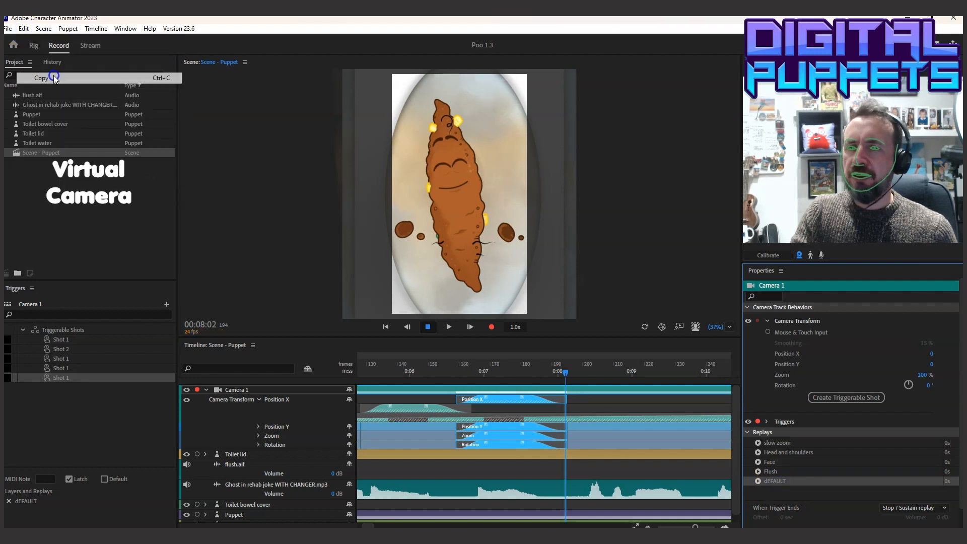
pyautogui.click(564, 374)
pyautogui.click(23, 29)
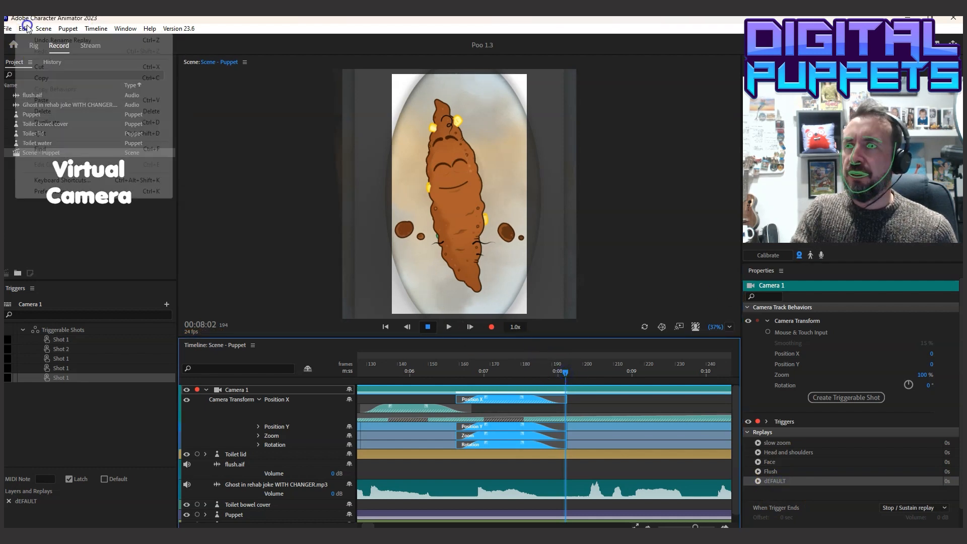
pyautogui.click(54, 96)
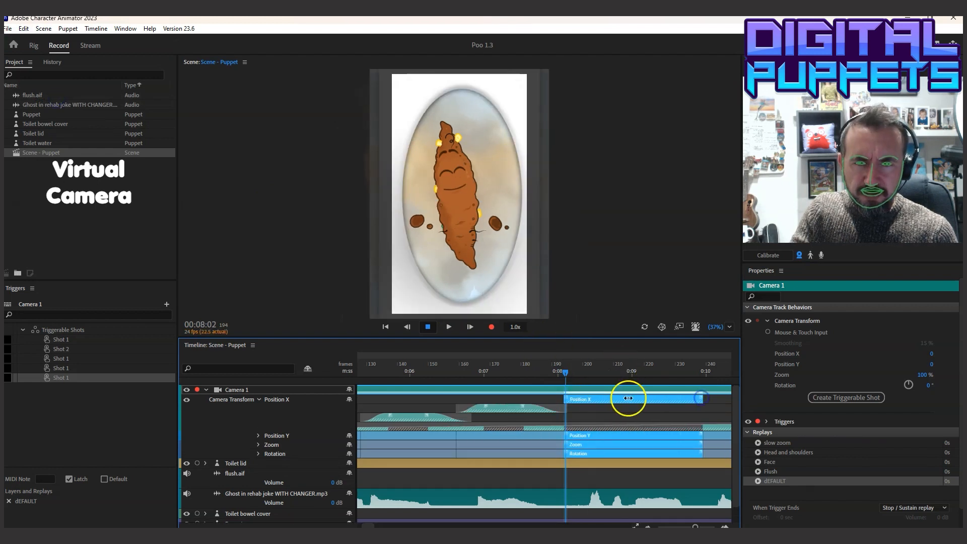
# Place the dEFAULT take underneath the second Head and shoulders take, stretching it from about frame 172 to just past 0:15
pyautogui.moveTo(634, 399); pyautogui.dragTo(544, 403)
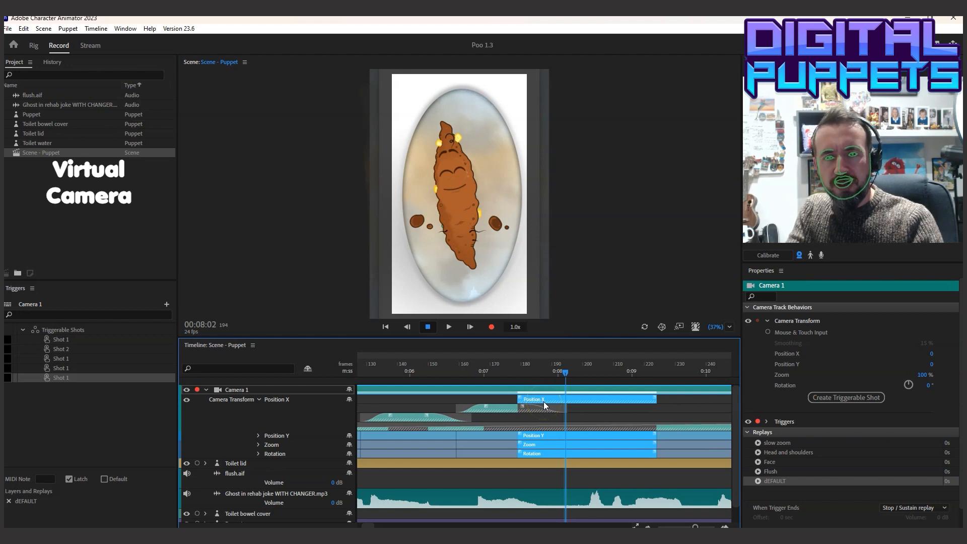
pyautogui.hotkey('ctrl', '[')
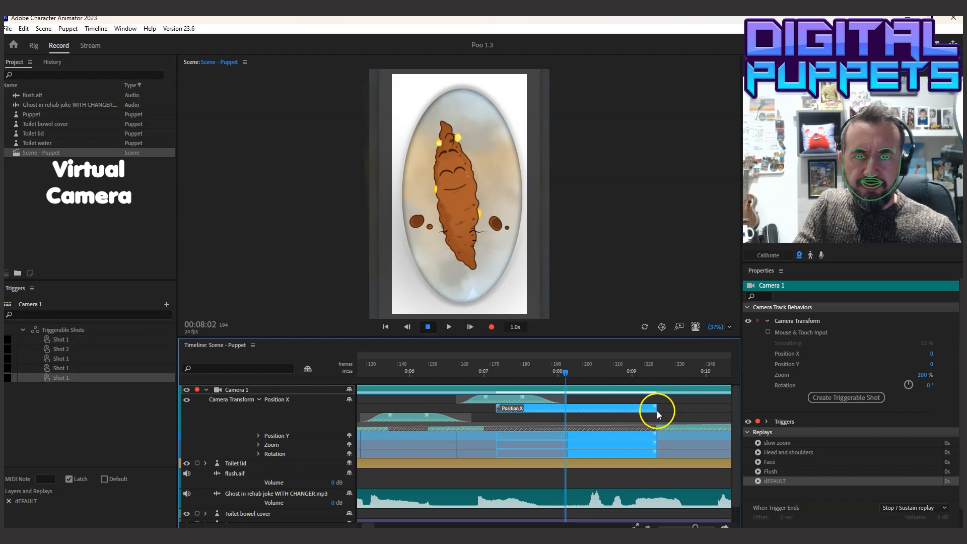
pyautogui.moveTo(655, 410)
pyautogui.mouseDown()
pyautogui.moveTo(848, 415)
pyautogui.moveTo(655, 413)
pyautogui.mouseUp()
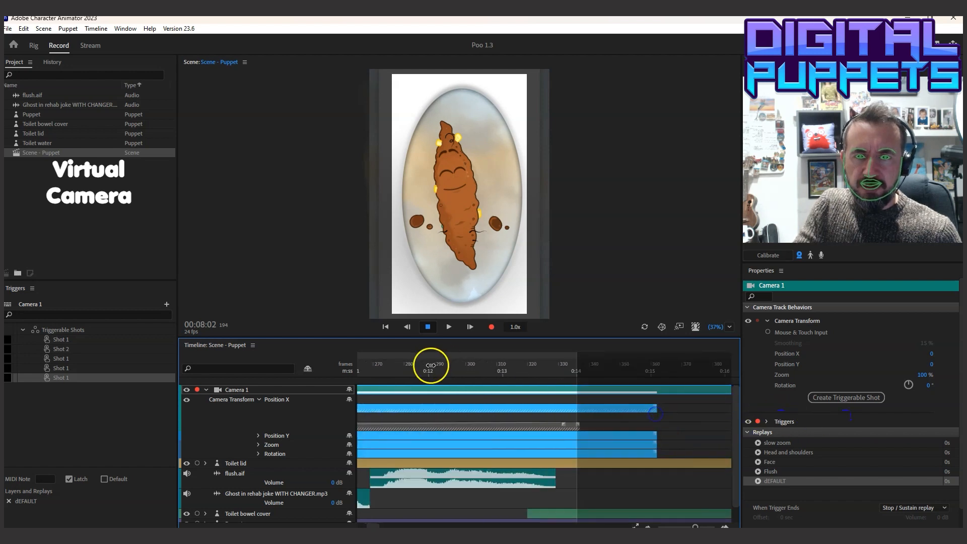
# Play back the section leading up to the flush sound and place the playhead at 00:11:10
pyautogui.moveTo(415, 368); pyautogui.dragTo(370, 391)
pyautogui.click(450, 325)
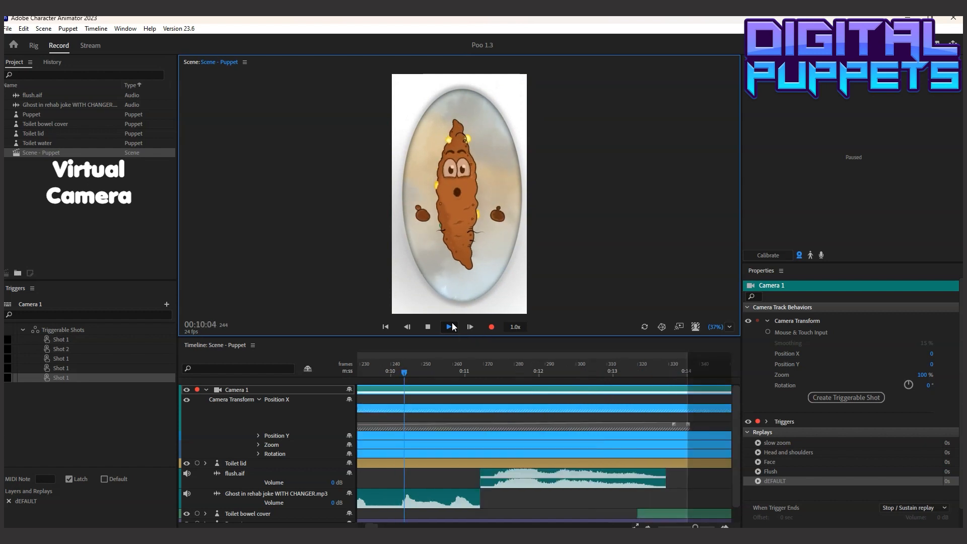
pyautogui.moveTo(502, 365); pyautogui.dragTo(497, 364)
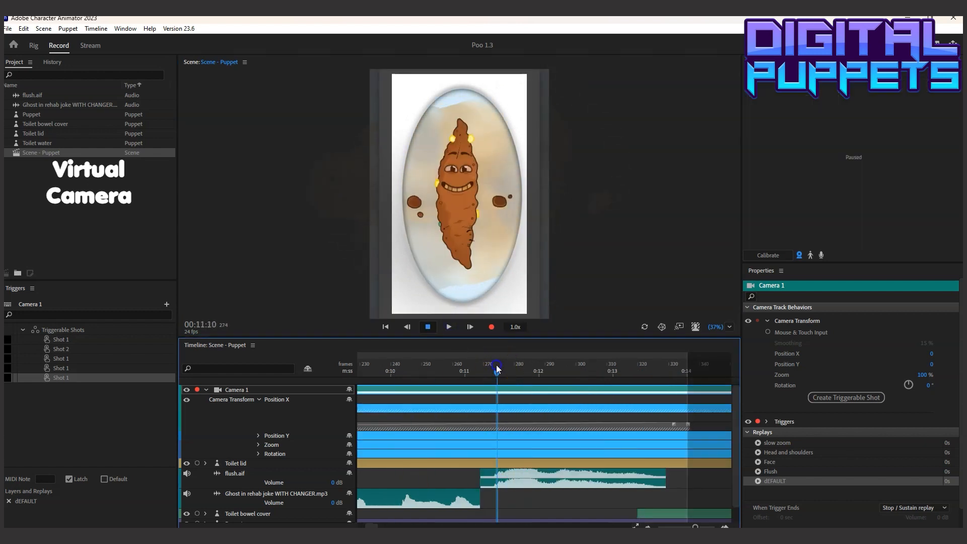
# Copy the Flush replay and paste it into the Camera 1 track at 00:11:10
pyautogui.click(784, 472)
pyautogui.click(23, 29)
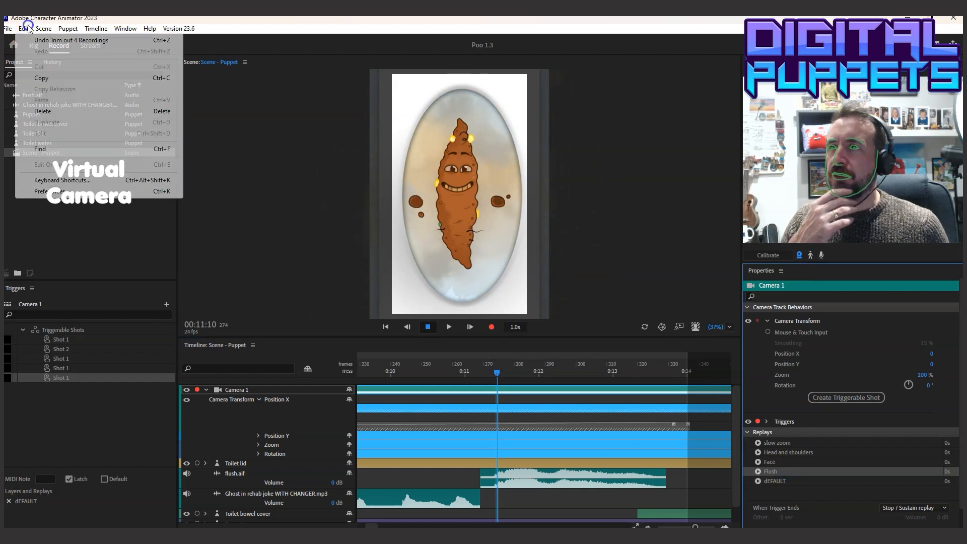
pyautogui.click(52, 78)
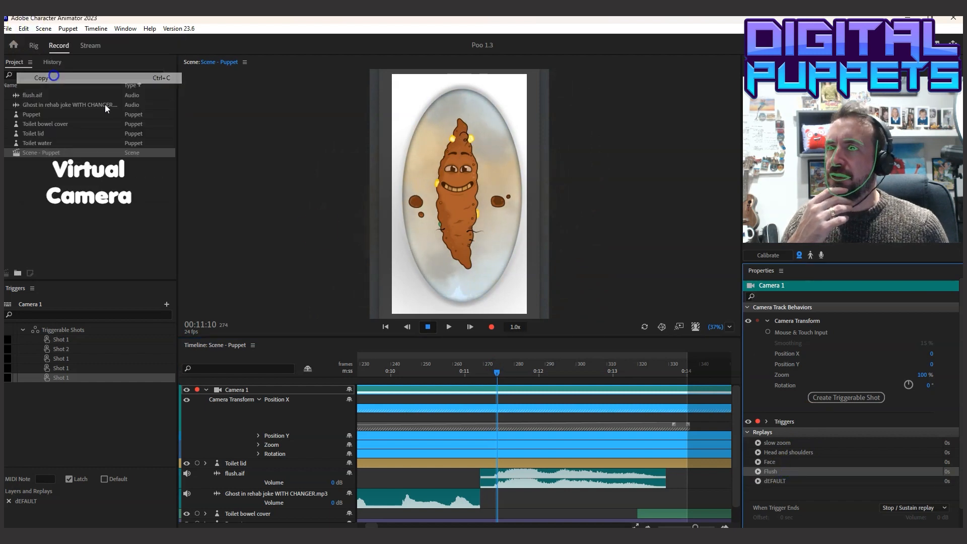
pyautogui.click(497, 389)
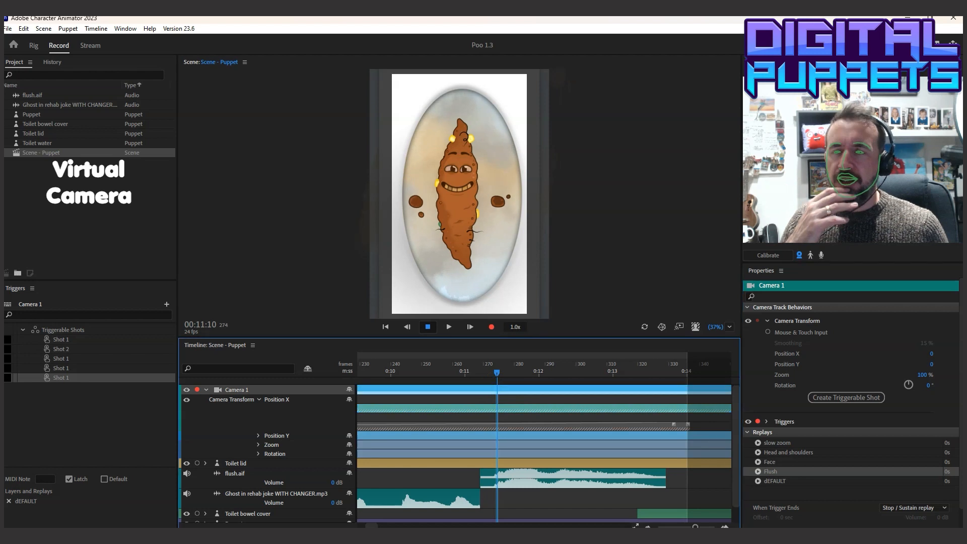
pyautogui.click(23, 31)
pyautogui.click(43, 99)
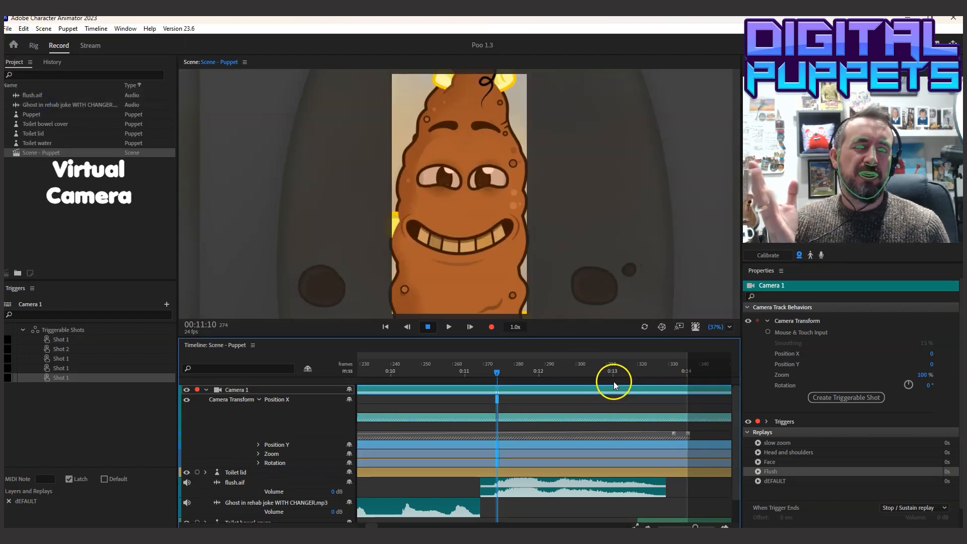
# Stretch the Flush take to end at about frame 340, lengthen its blend-in to about frame 330, and play it back
pyautogui.moveTo(544, 400); pyautogui.dragTo(701, 398)
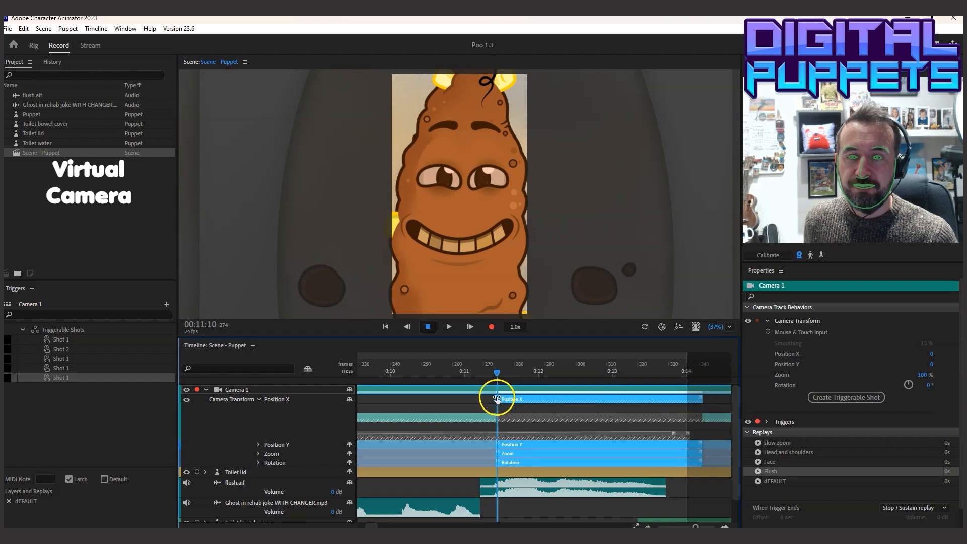
pyautogui.moveTo(544, 398); pyautogui.dragTo(617, 400)
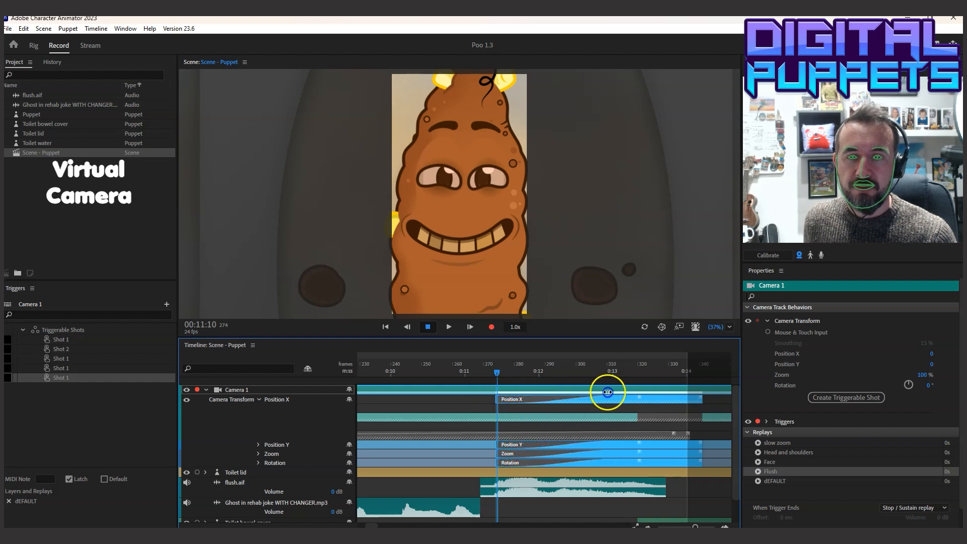
pyautogui.moveTo(455, 369); pyautogui.dragTo(659, 399)
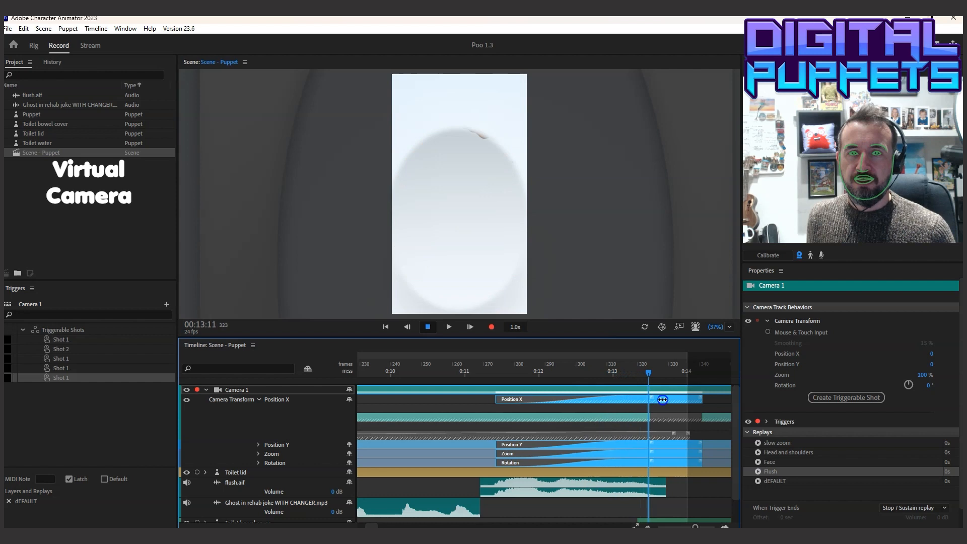
pyautogui.click(479, 370)
pyautogui.click(447, 327)
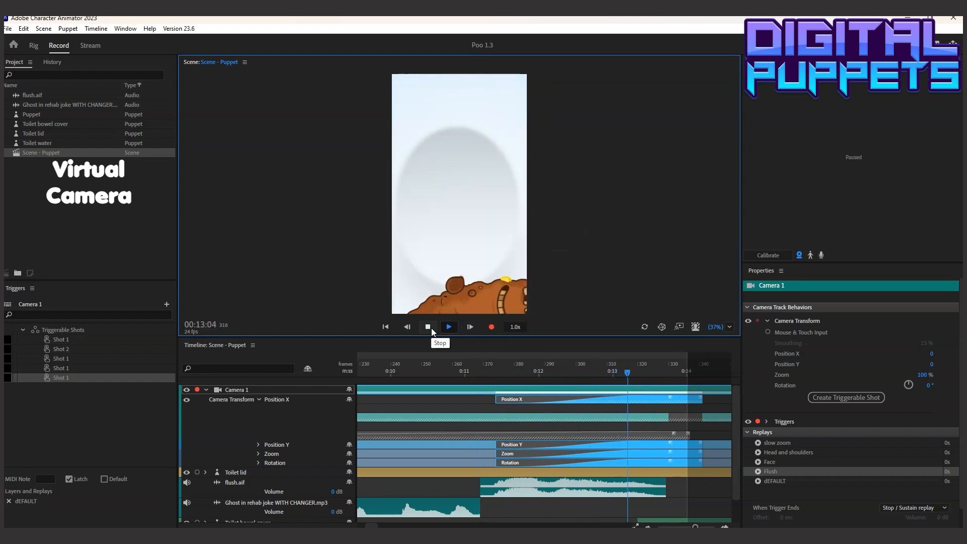
pyautogui.click(429, 327)
# Try the Ease Out blend-in curve on the Flush take and play it back from 00:11:00
pyautogui.rightClick(589, 399)
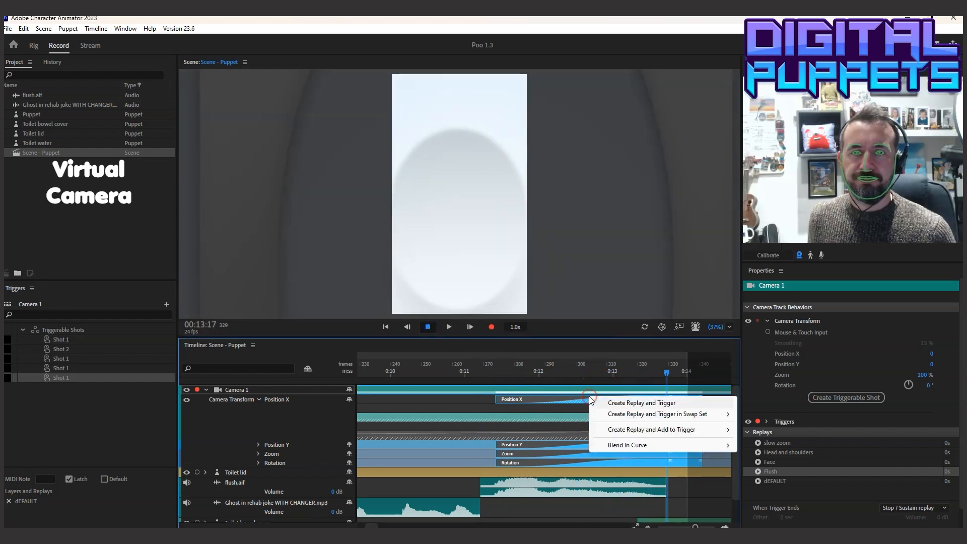
pyautogui.moveTo(627, 445)
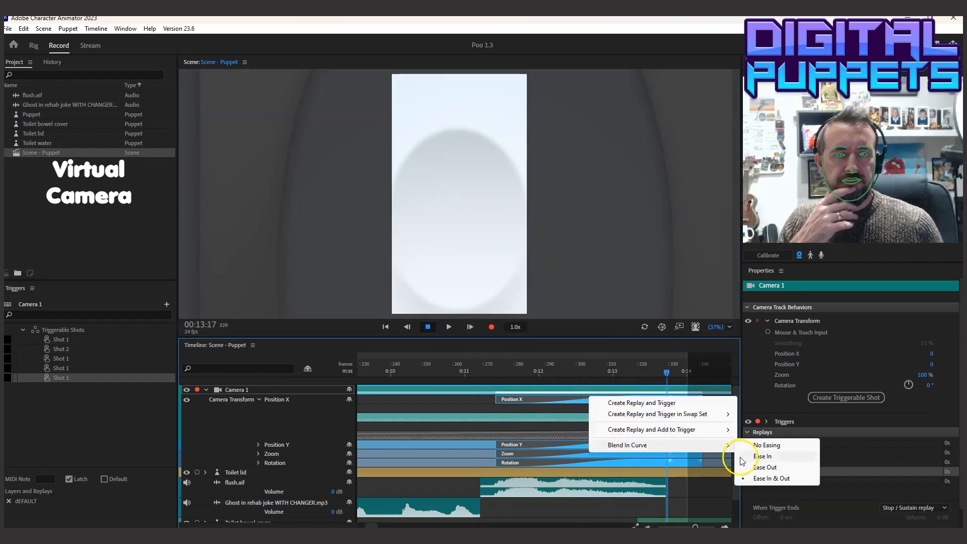
pyautogui.click(760, 456)
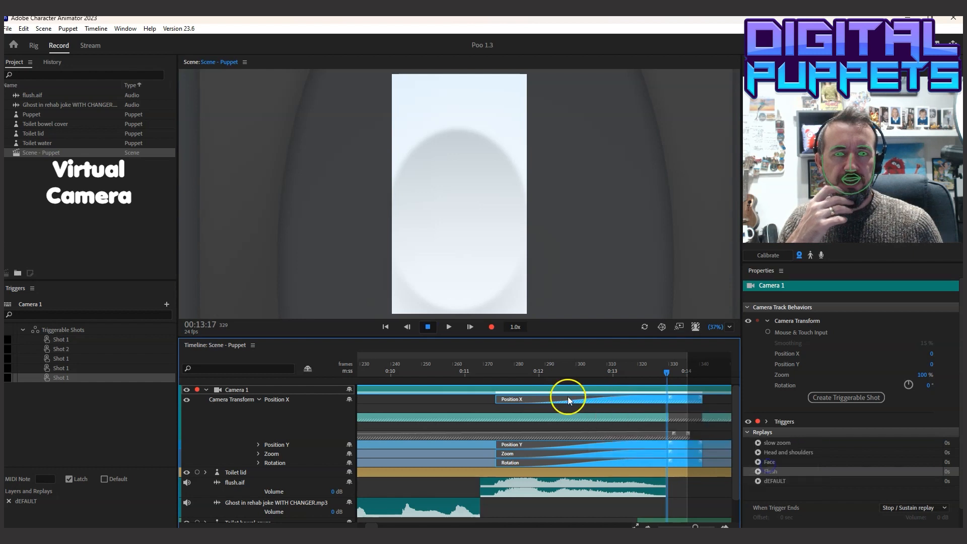
pyautogui.moveTo(568, 400); pyautogui.dragTo(550, 394)
pyautogui.click(466, 371)
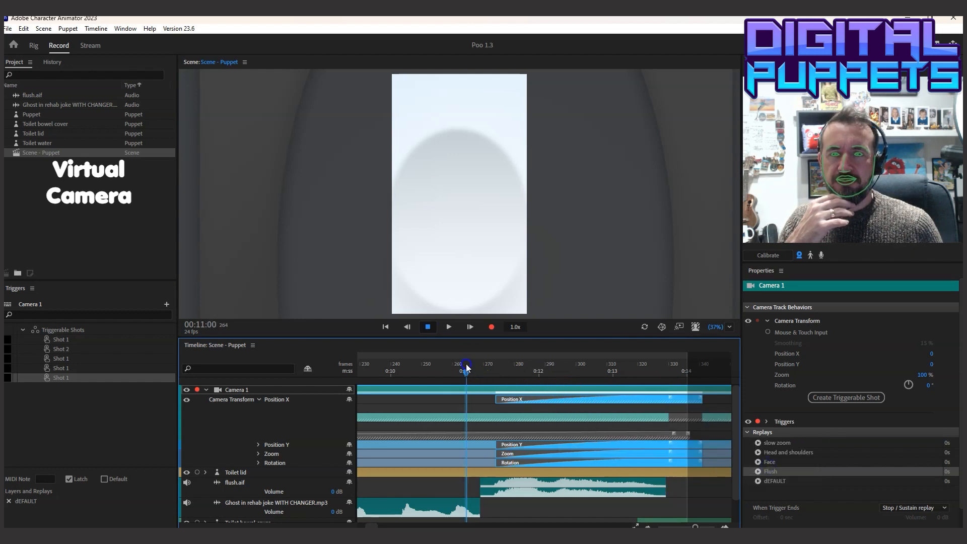
pyautogui.click(448, 326)
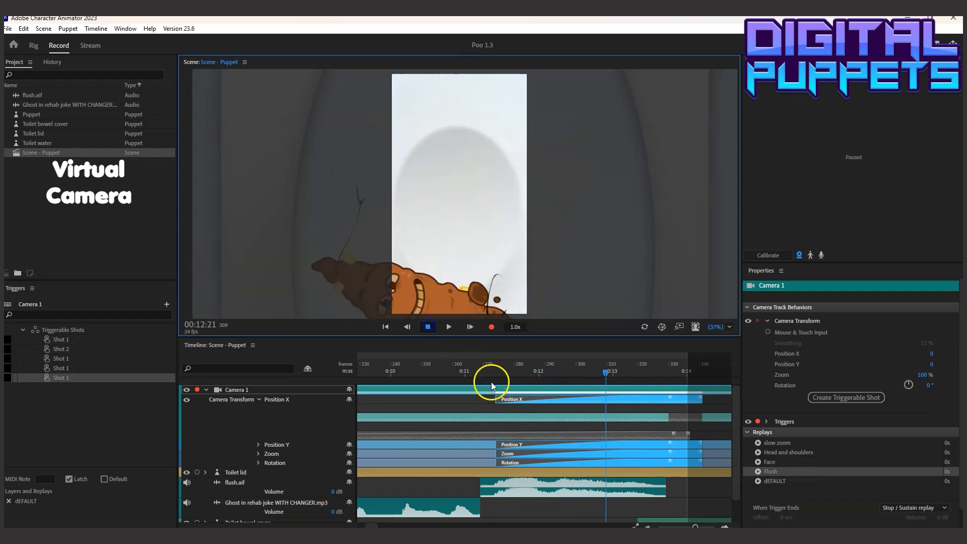
# Set the Flush take's blend-in curve to Ease In and play back the flush
pyautogui.rightClick(523, 399)
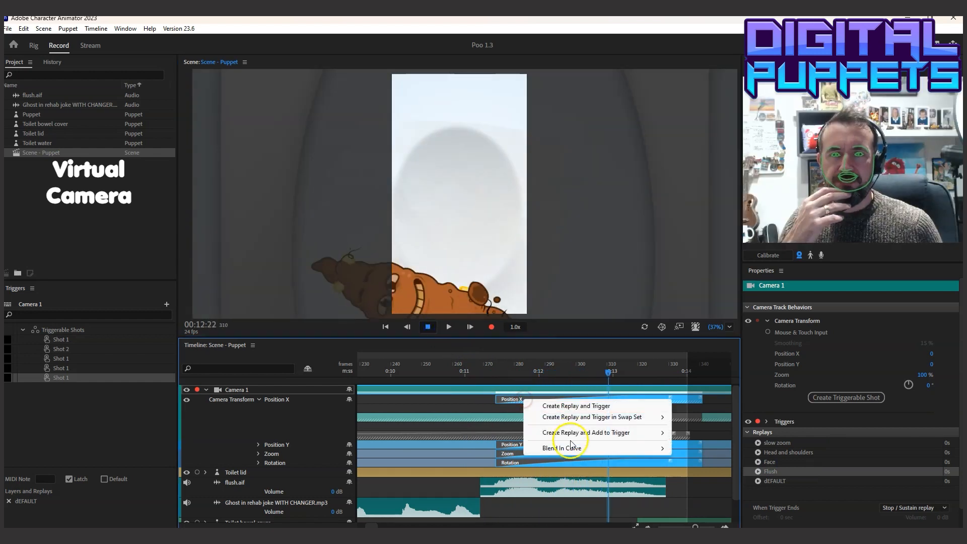
pyautogui.moveTo(574, 448)
pyautogui.click(697, 459)
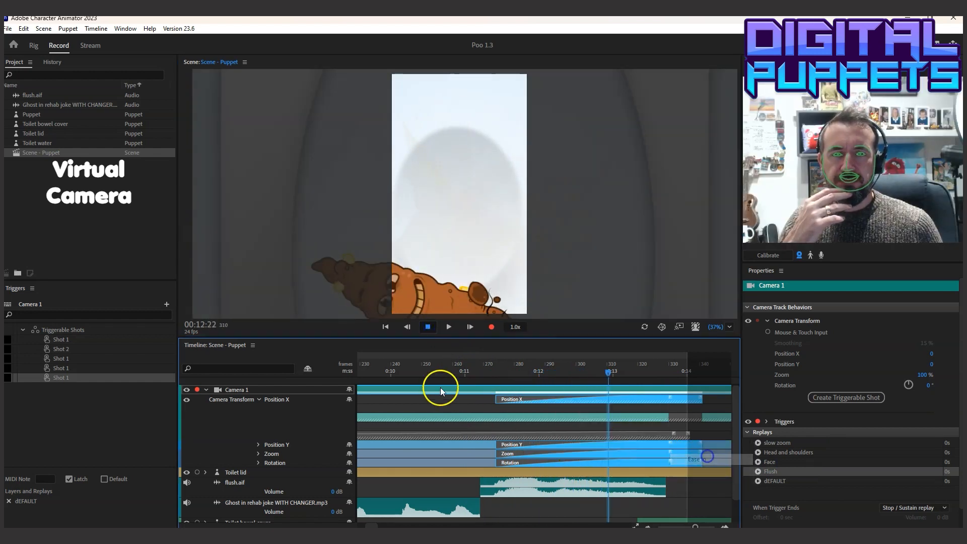
pyautogui.click(421, 363)
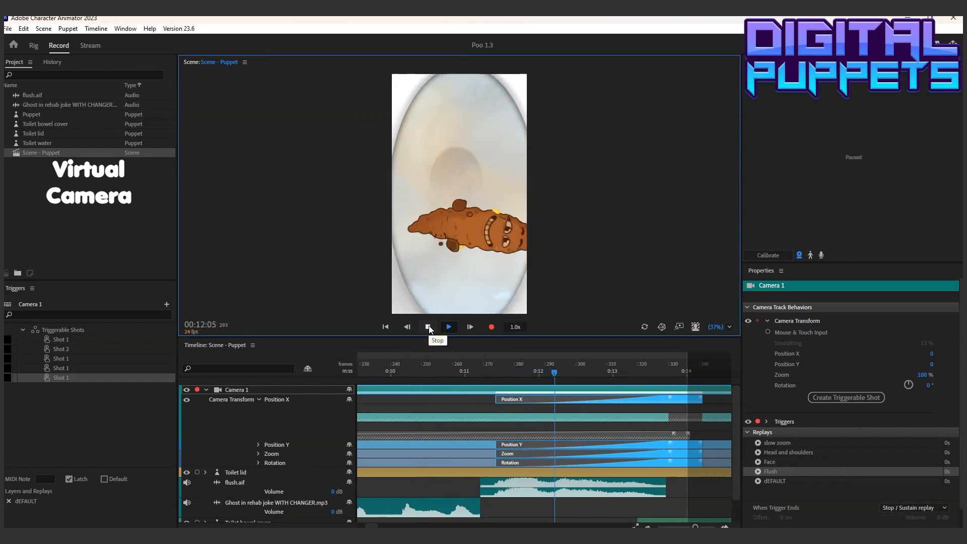
pyautogui.click(428, 327)
# Shorten the Flush take's blend-in to finish at about frame 323 and play back the flush
pyautogui.moveTo(669, 399); pyautogui.dragTo(658, 397)
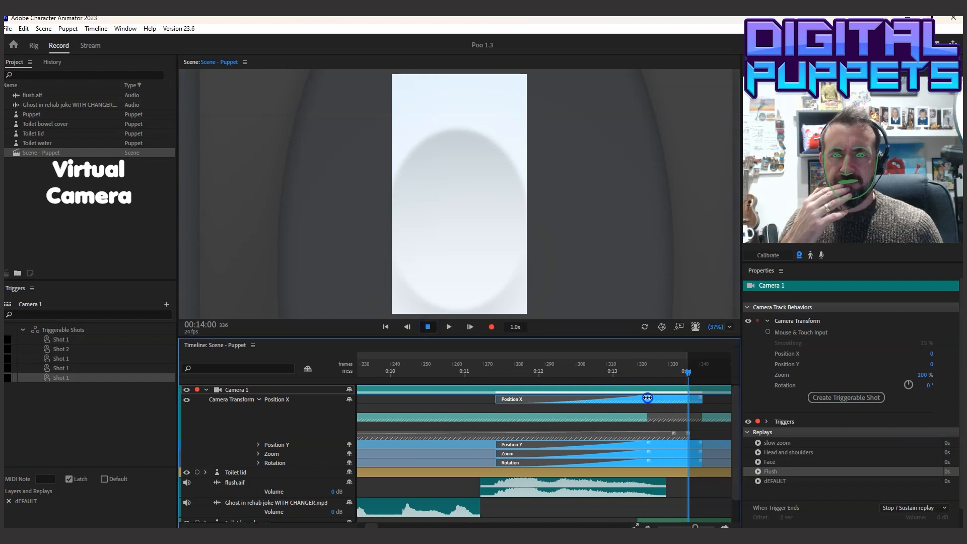
pyautogui.click(472, 367)
pyautogui.click(431, 325)
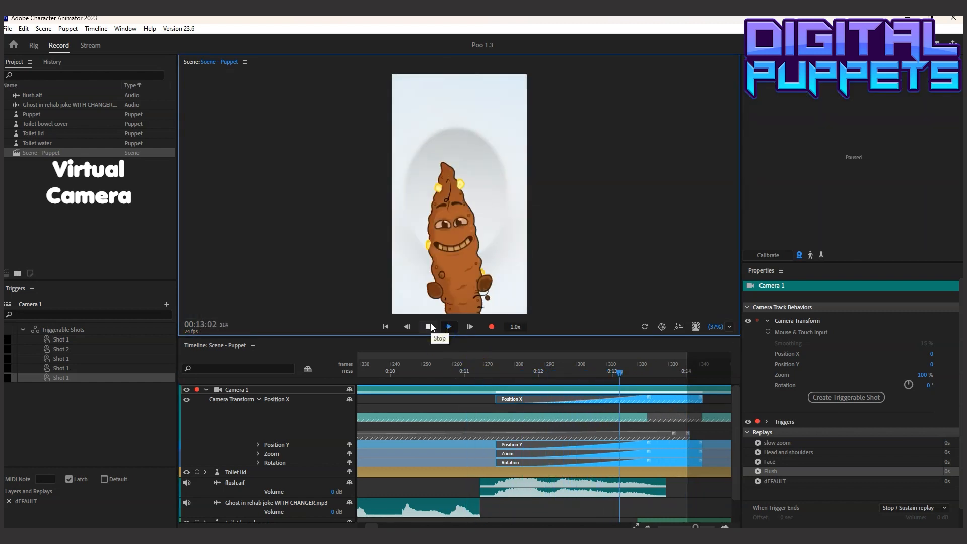
pyautogui.click(429, 326)
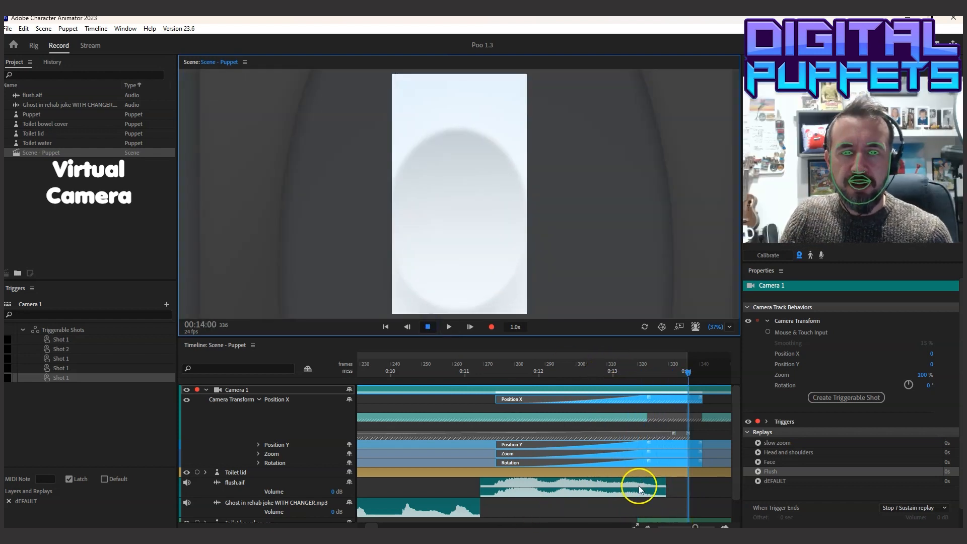
# Play back the whole scene from 00:00:00 to review the camera moves, pausing at 00:12:22
pyautogui.moveTo(695, 526); pyautogui.dragTo(687, 526)
pyautogui.moveTo(610, 370); pyautogui.dragTo(236, 376)
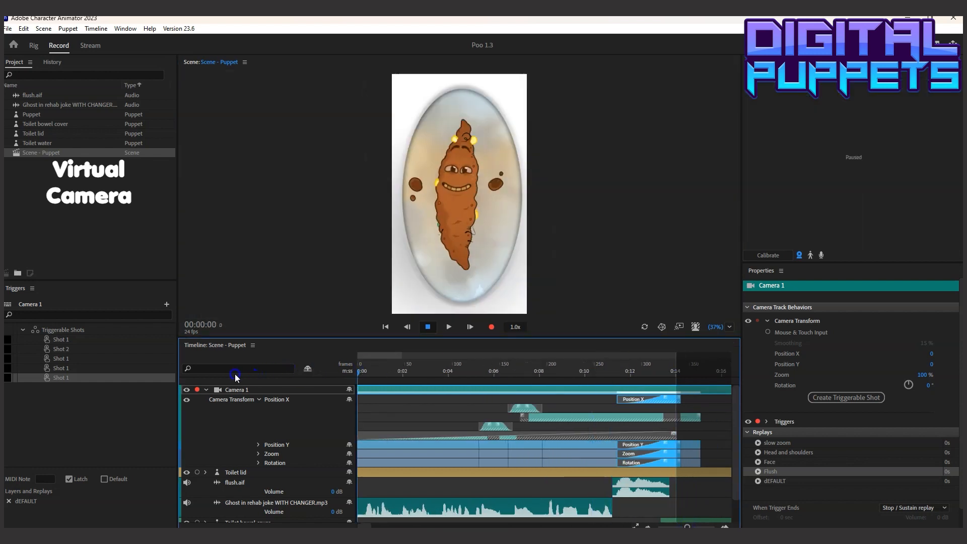
pyautogui.click(446, 327)
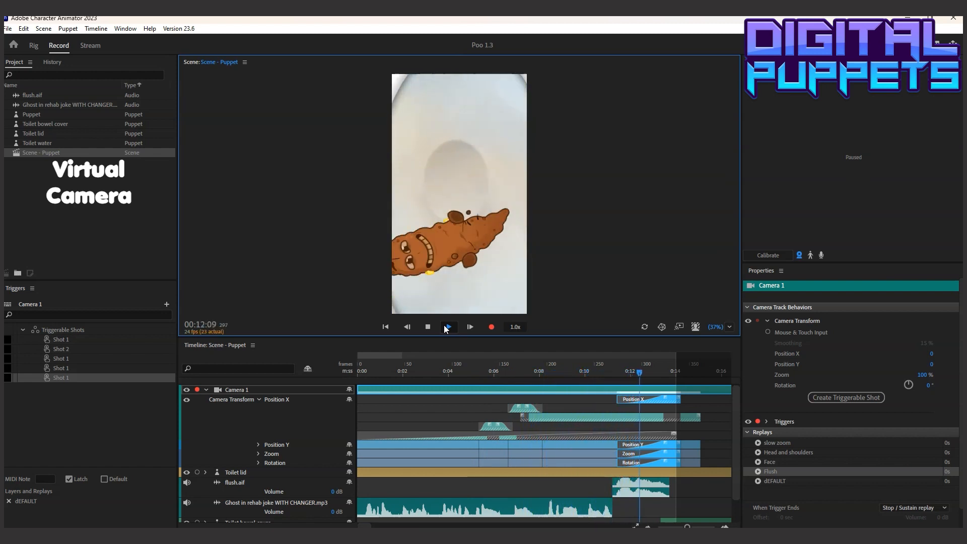
pyautogui.click(445, 327)
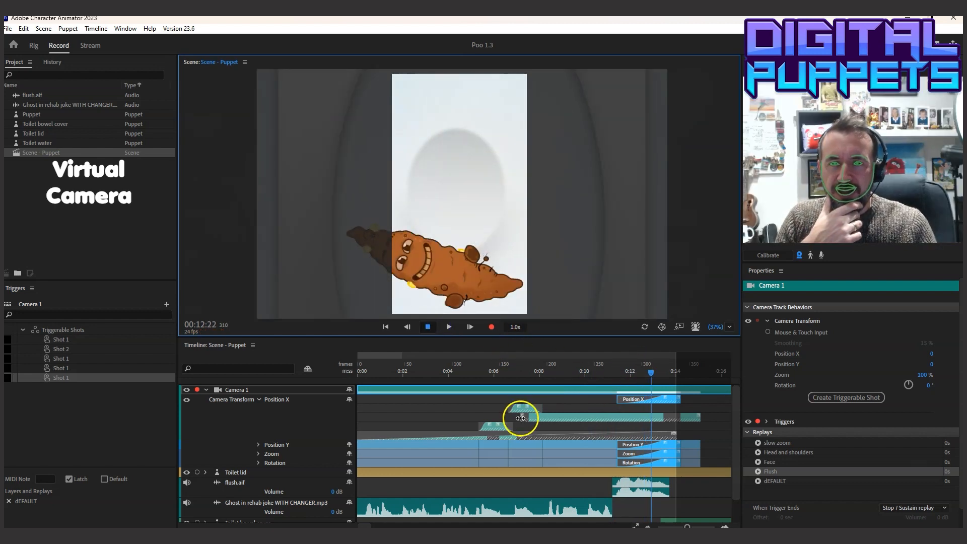
# Extend the start of the long Position X take above the slow zoom back to about 0:06 and play back the scene
pyautogui.click(552, 417)
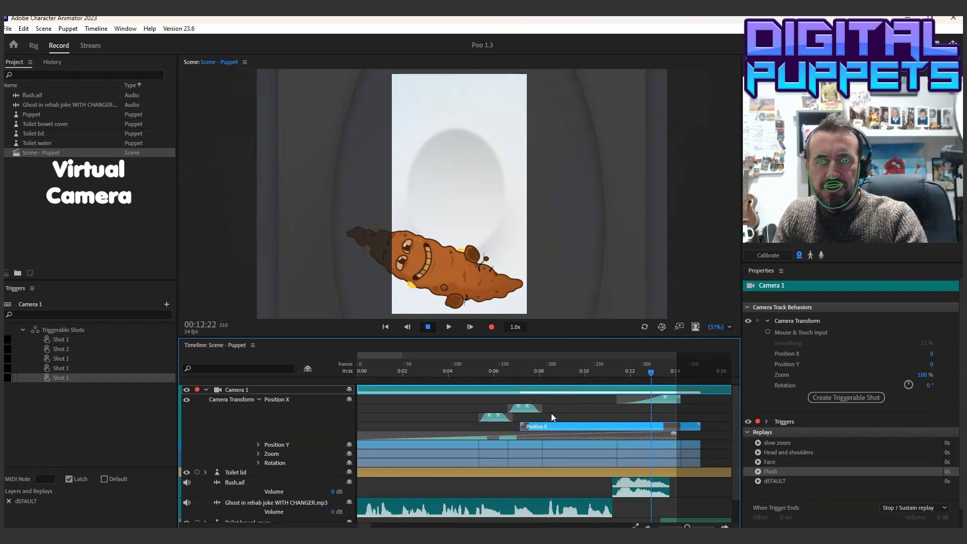
pyautogui.moveTo(553, 417); pyautogui.dragTo(522, 427)
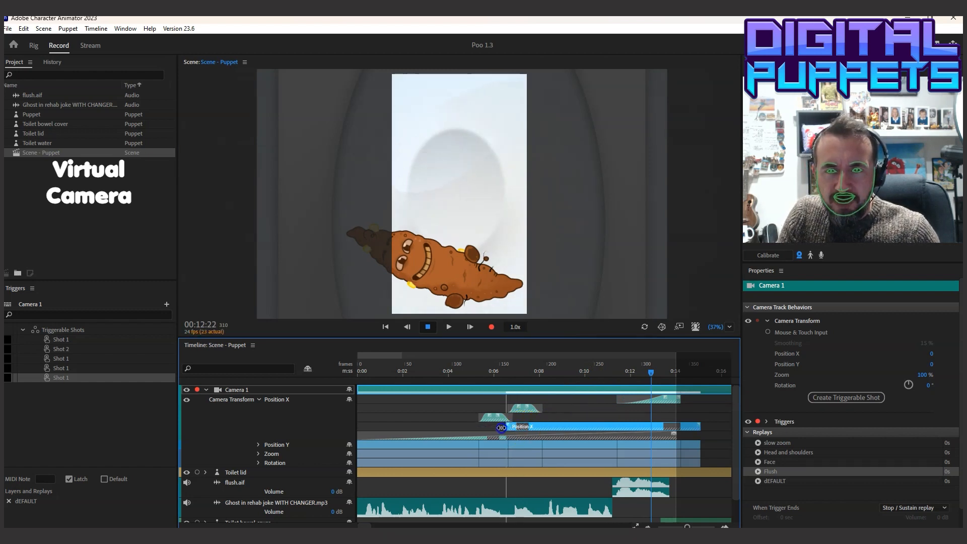
pyautogui.moveTo(496, 427); pyautogui.dragTo(497, 428)
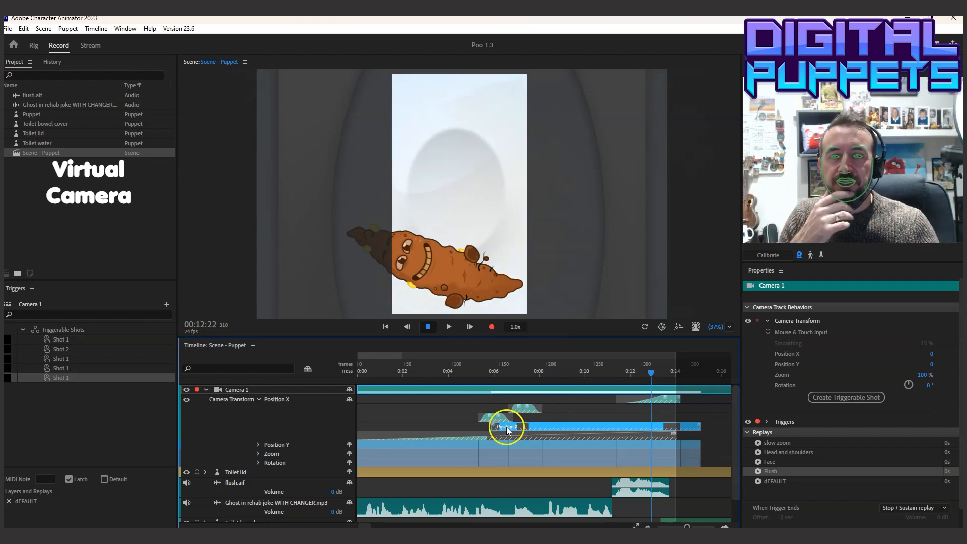
pyautogui.moveTo(461, 379); pyautogui.dragTo(466, 368)
pyautogui.click(450, 327)
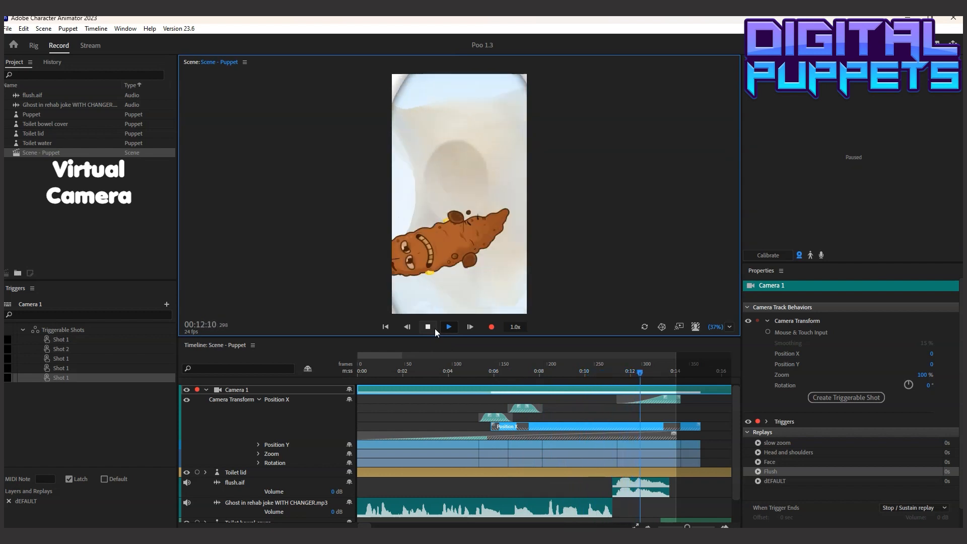
pyautogui.click(432, 327)
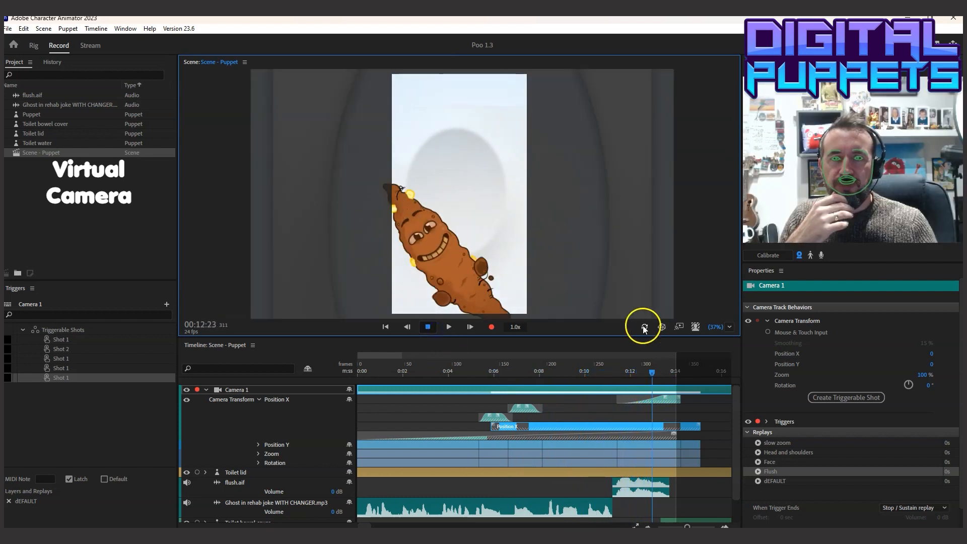
# Refresh the scene at 00:08:18 and play it back into the flush
pyautogui.click(555, 371)
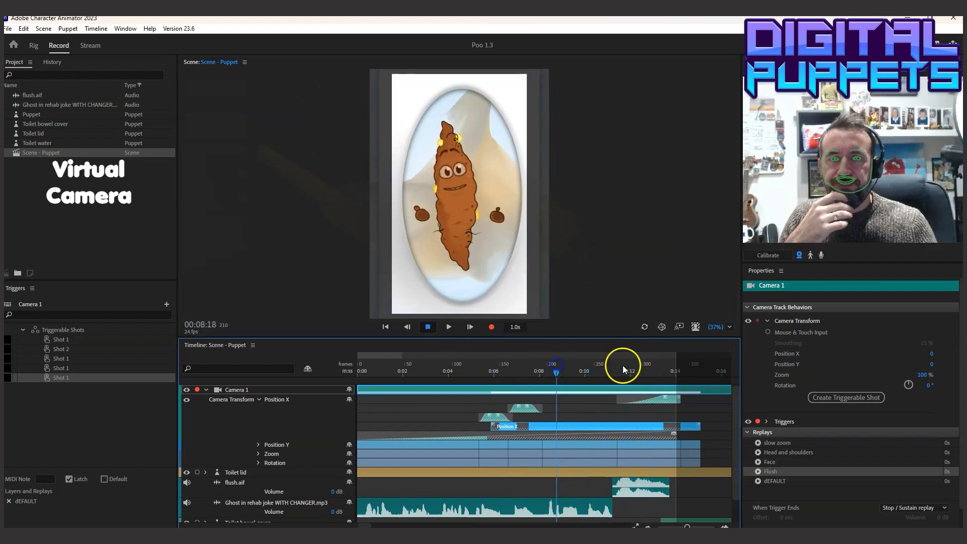
pyautogui.click(648, 326)
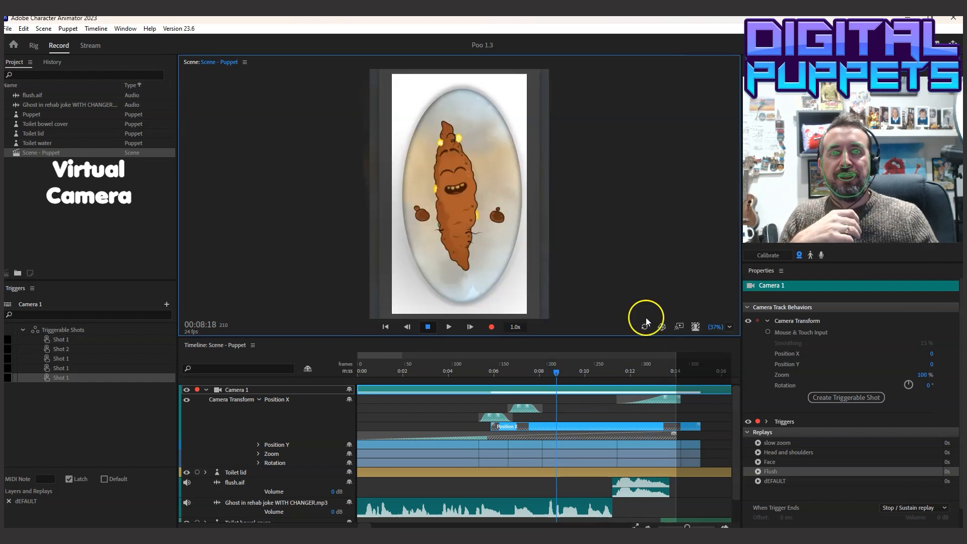
pyautogui.click(448, 327)
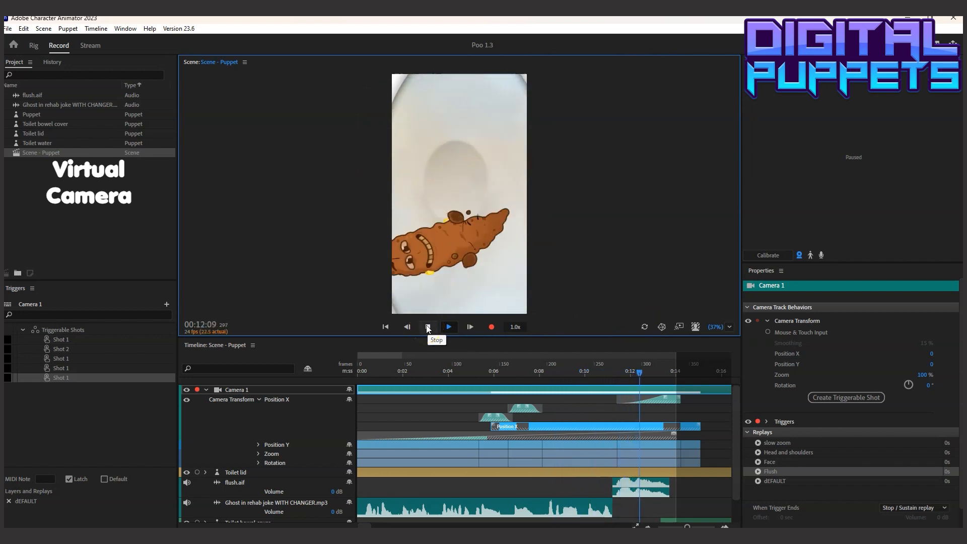
pyautogui.click(427, 327)
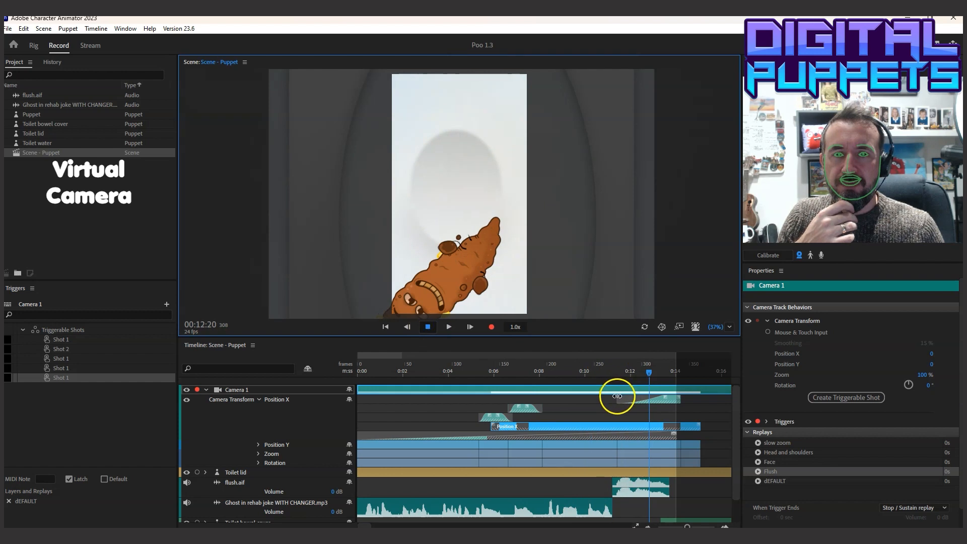
# Trim the start of the Flush take forward to about 00:12:08 and briefly play back from just before the flush
pyautogui.moveTo(621, 374); pyautogui.dragTo(638, 373)
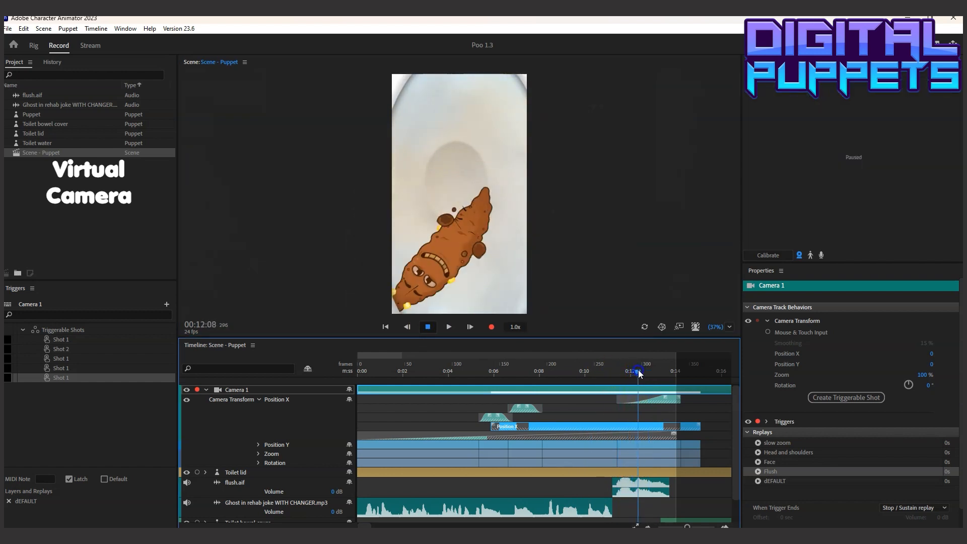
pyautogui.click(632, 398)
pyautogui.moveTo(632, 398); pyautogui.dragTo(656, 398)
pyautogui.moveTo(625, 362); pyautogui.dragTo(618, 363)
pyautogui.click(450, 327)
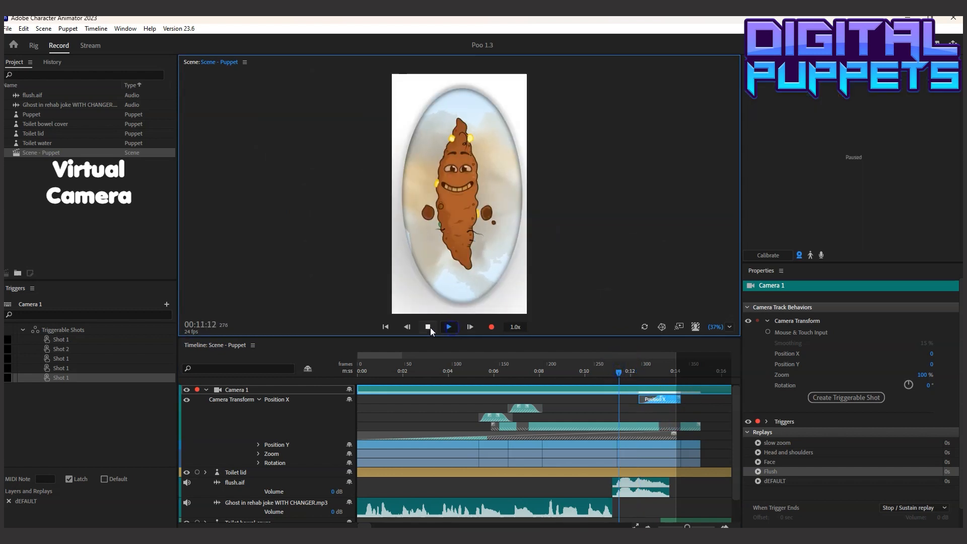
pyautogui.click(428, 327)
# Play back the shortened flush camera move from about 00:10:12
pyautogui.click(594, 366)
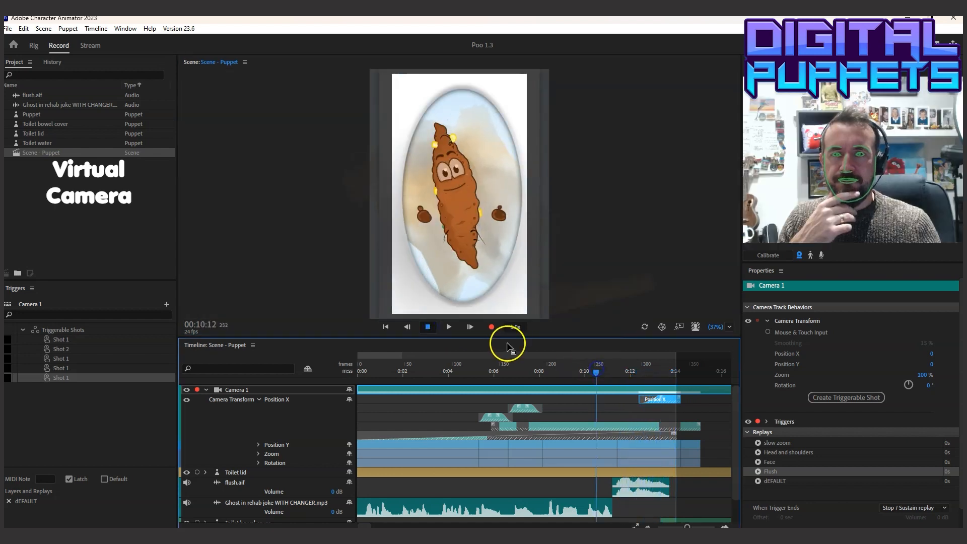
pyautogui.click(449, 328)
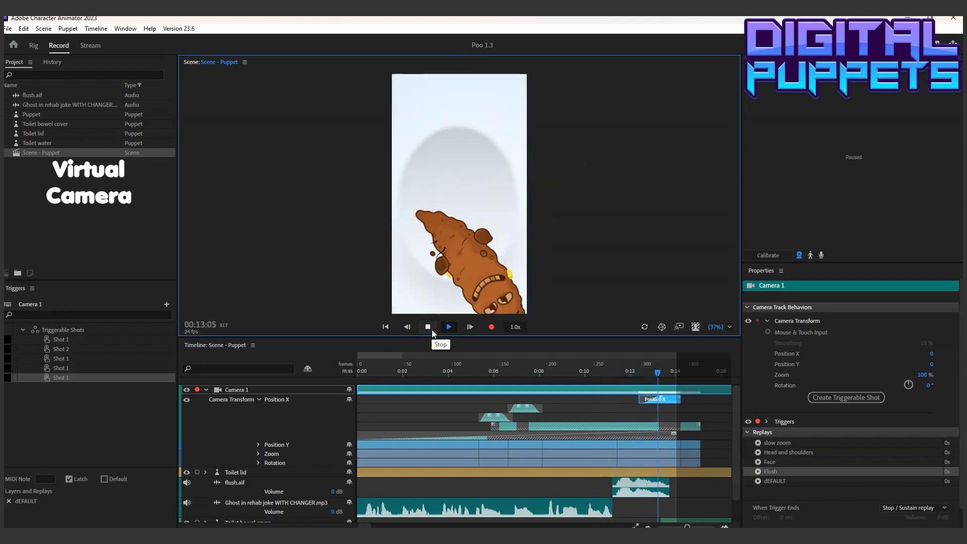
pyautogui.click(428, 327)
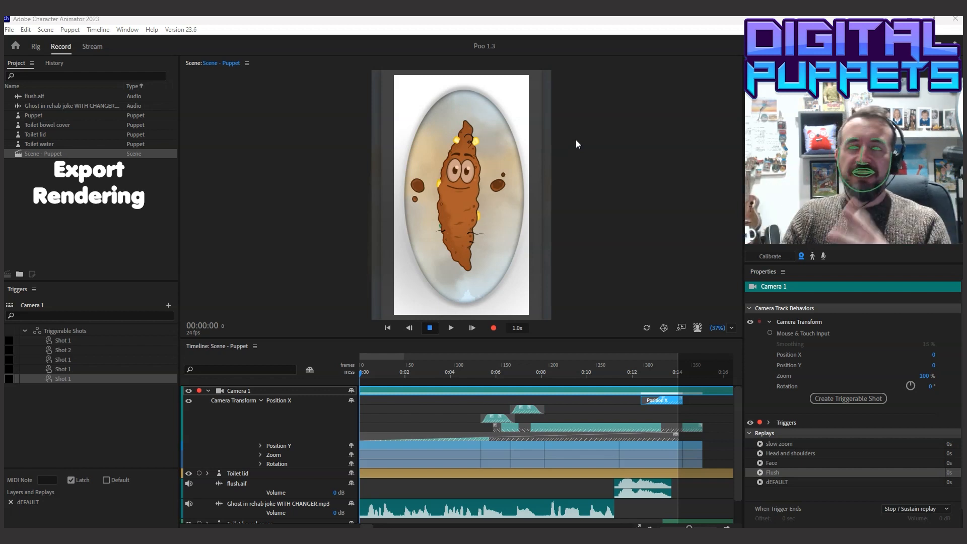
# Hide the Toilet water, Puppet and Toilet bowel cover tracks so only the Toilet lid is shown
pyautogui.click(10, 31)
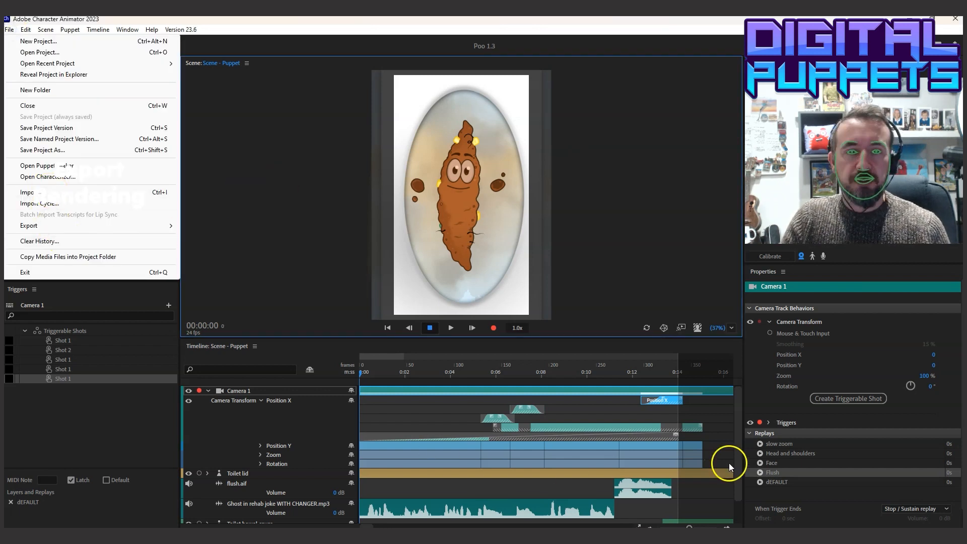
pyautogui.click(738, 435)
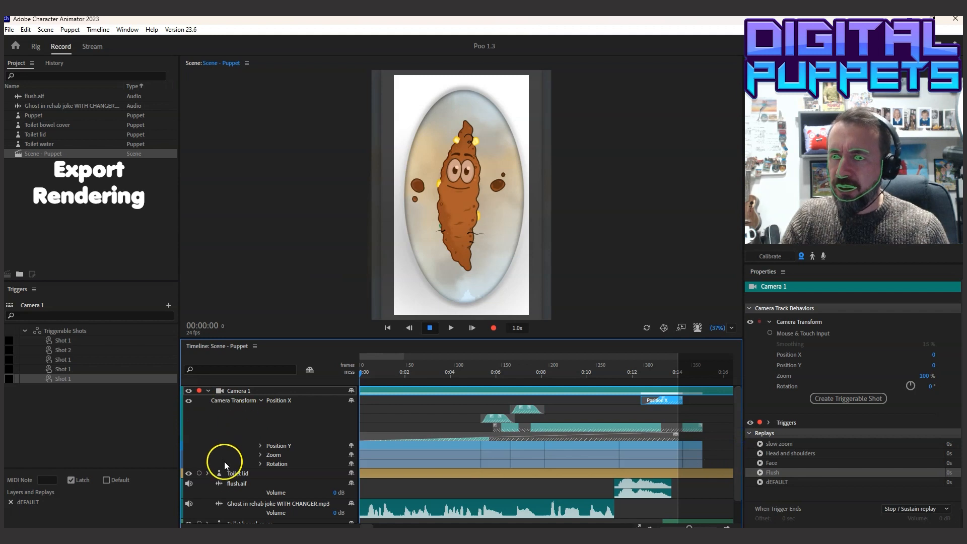
pyautogui.moveTo(739, 404); pyautogui.dragTo(734, 462)
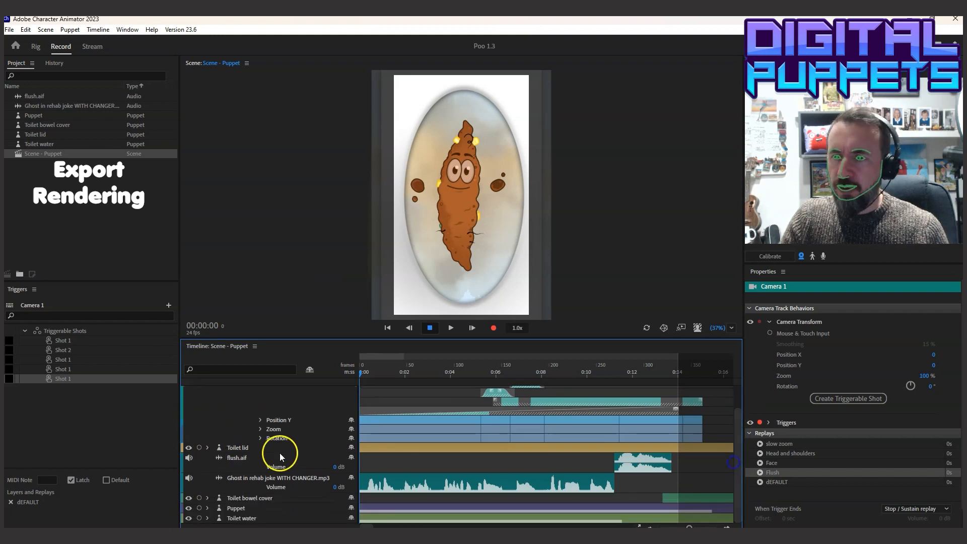
pyautogui.click(189, 518)
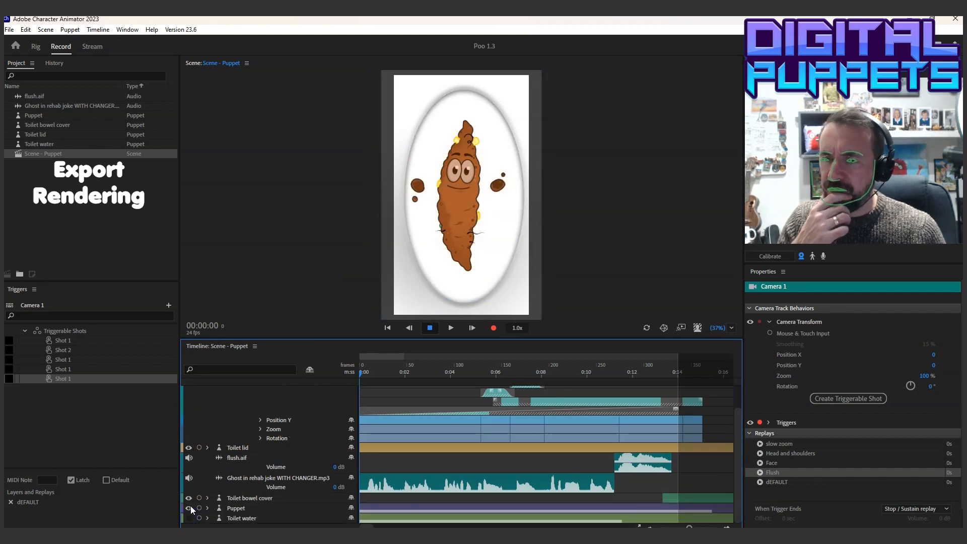
pyautogui.click(189, 507)
pyautogui.click(188, 496)
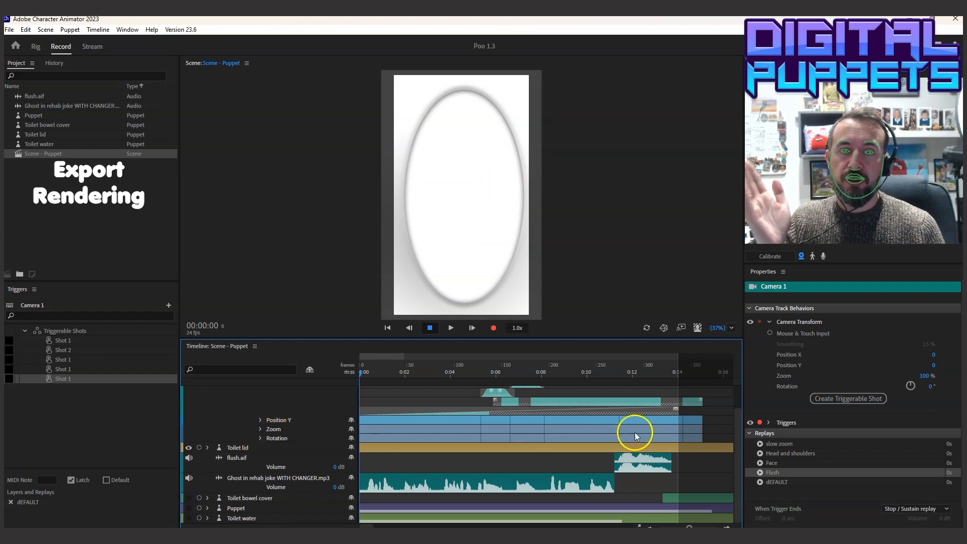
# Export the scene as a PNG sequence and WAV named COVER into the COVER folder inside PNGs
pyautogui.click(10, 30)
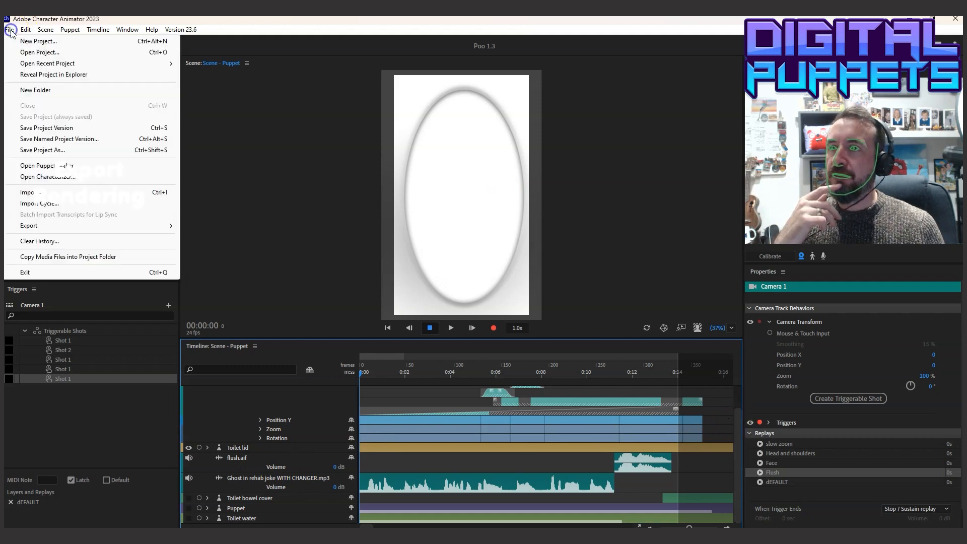
pyautogui.moveTo(54, 225)
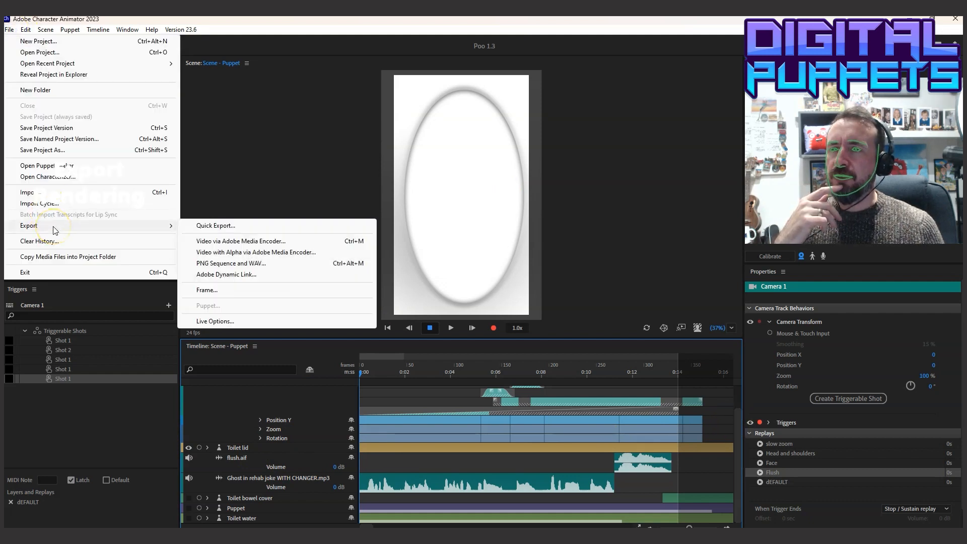
pyautogui.click(293, 240)
pyautogui.click(244, 263)
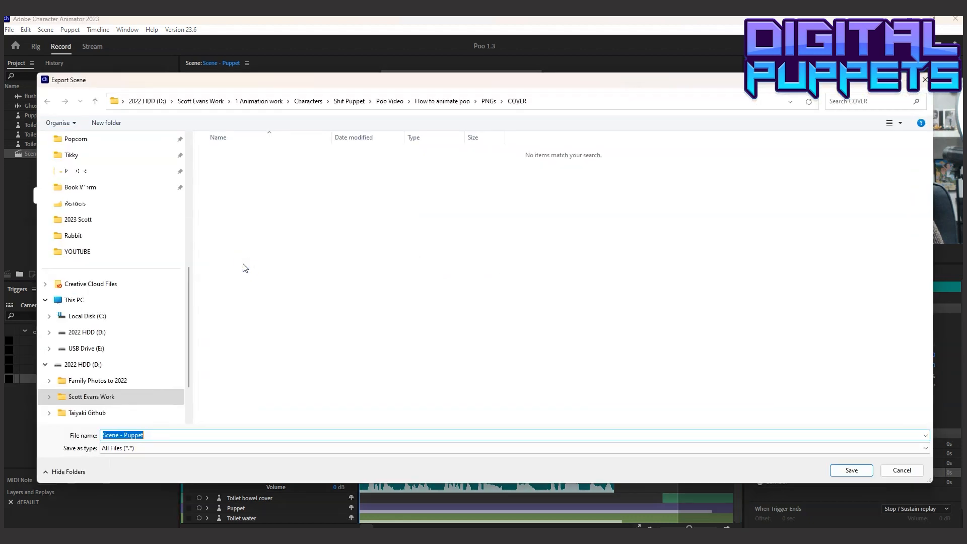
pyautogui.click(489, 101)
pyautogui.click(258, 157)
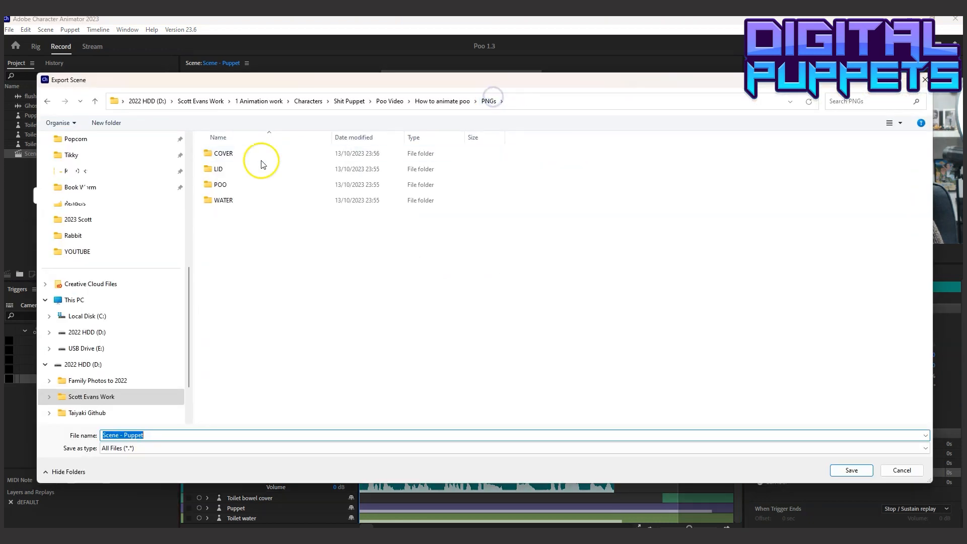
pyautogui.doubleClick(251, 158)
pyautogui.click(177, 432)
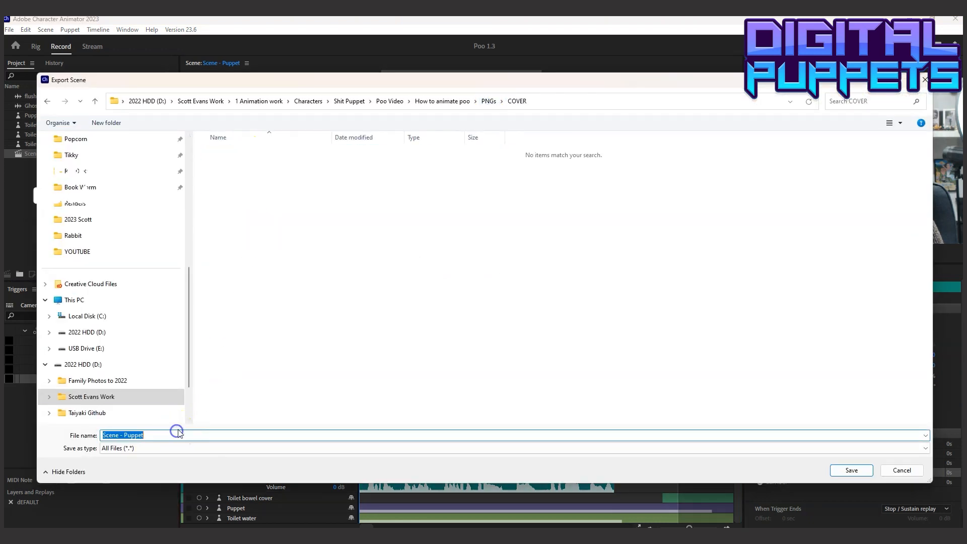
pyautogui.write('COVER')
pyautogui.click(846, 468)
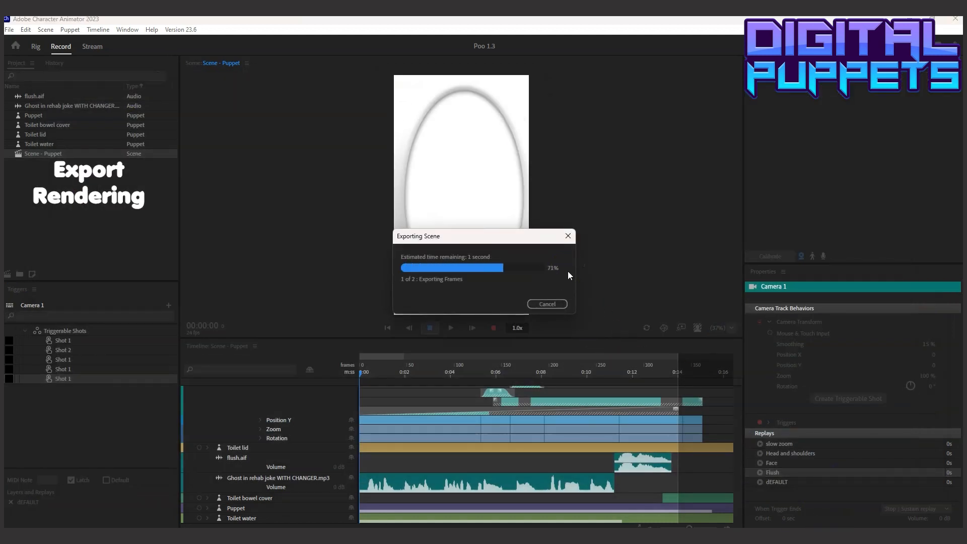
pyautogui.click(438, 325)
# Collapse the Camera 1 track, show the Toilet bowel cover in place of the Toilet lid, and check it at 00:13:14
pyautogui.moveTo(739, 432); pyautogui.dragTo(744, 392)
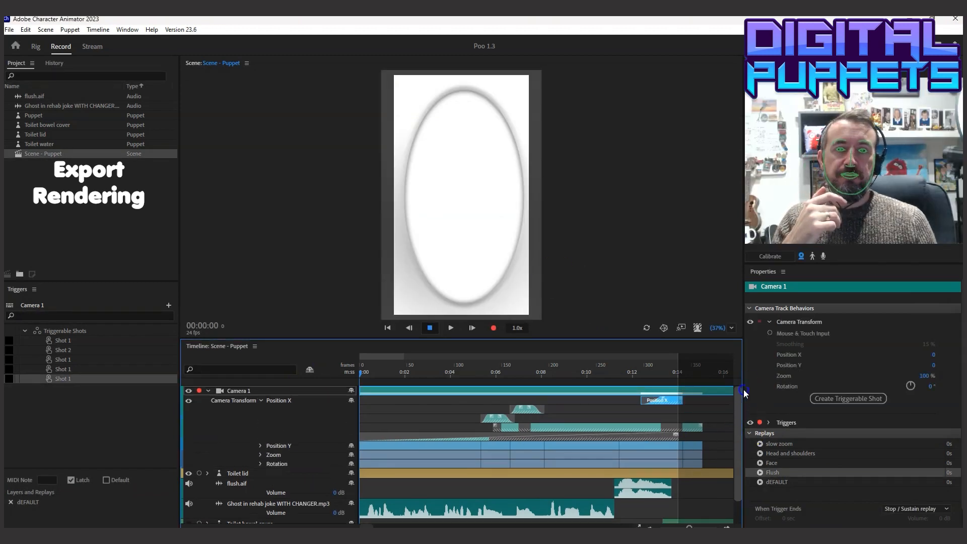
pyautogui.click(234, 392)
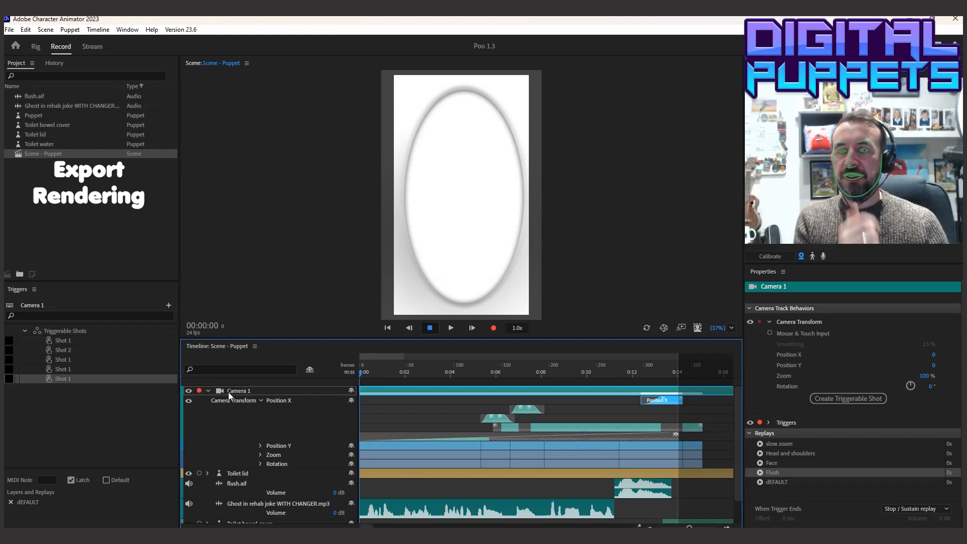
pyautogui.click(208, 390)
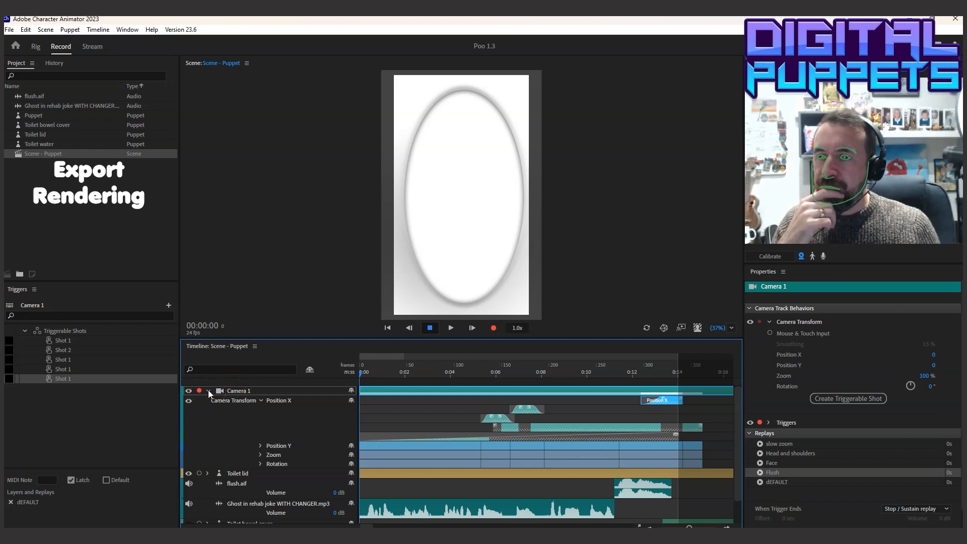
pyautogui.click(207, 391)
pyautogui.click(189, 401)
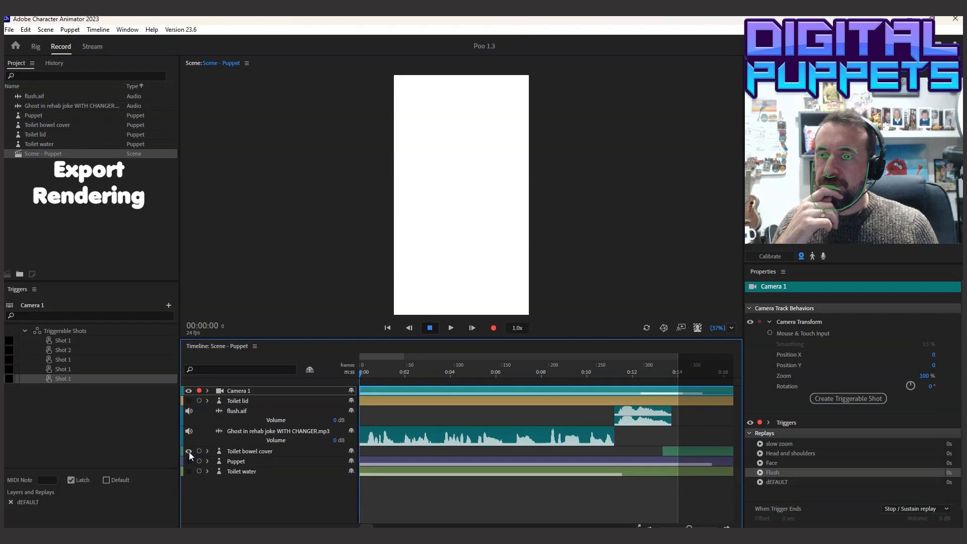
pyautogui.click(275, 452)
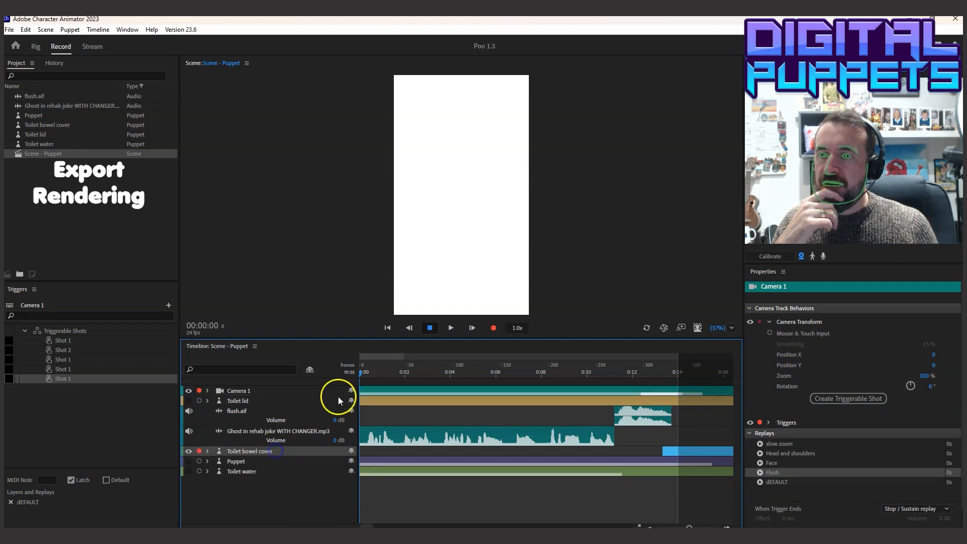
pyautogui.click(668, 373)
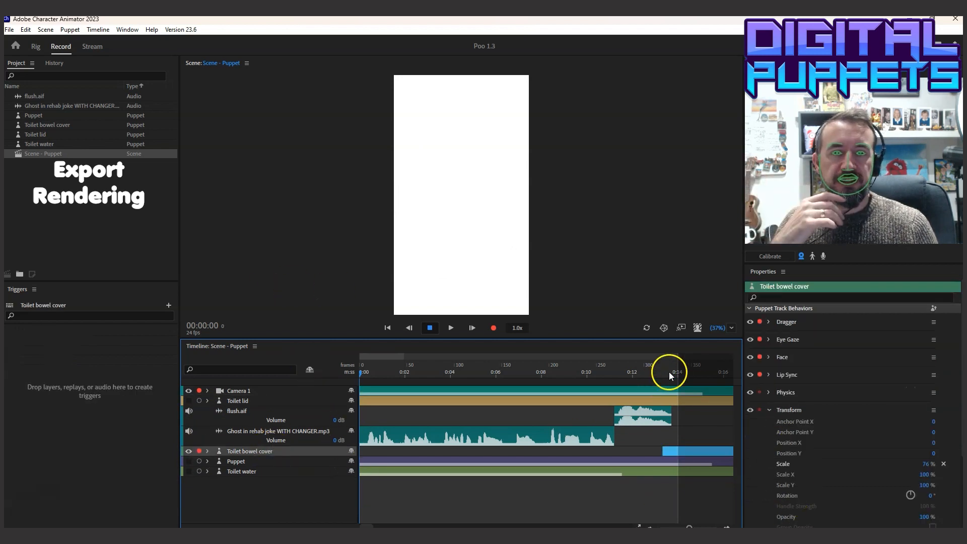
# Start a PNG Sequence and WAV export and rename the COVER folder inside PNGs as 1 LID
pyautogui.click(9, 29)
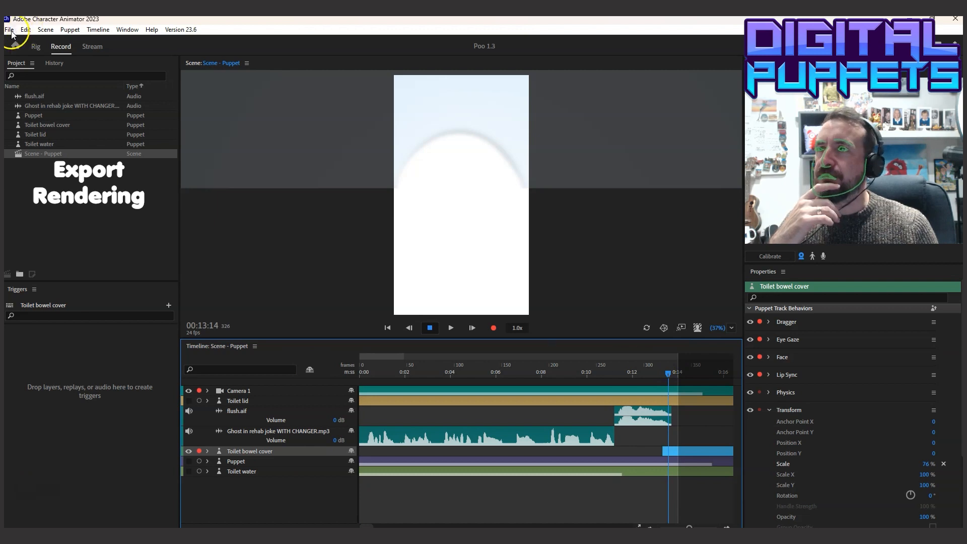
pyautogui.click(59, 225)
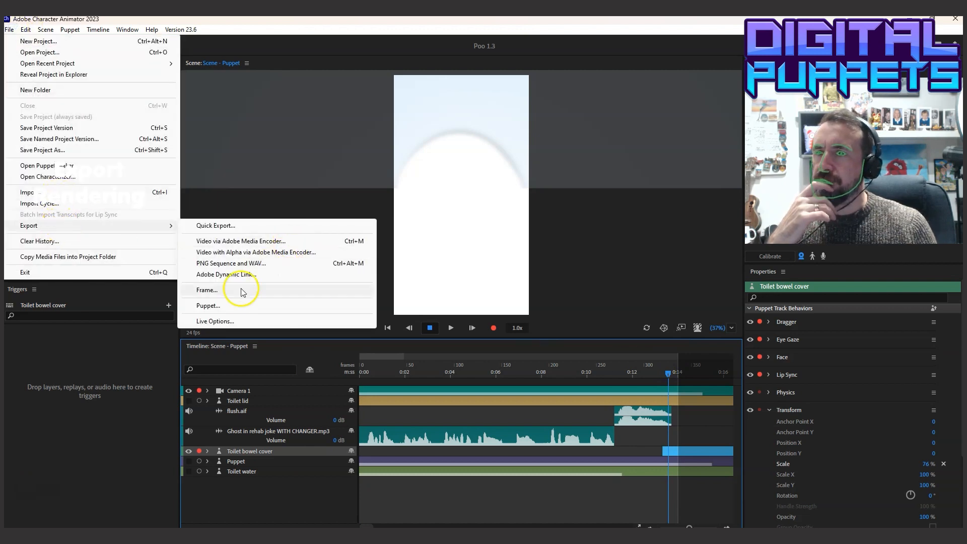
pyautogui.click(237, 264)
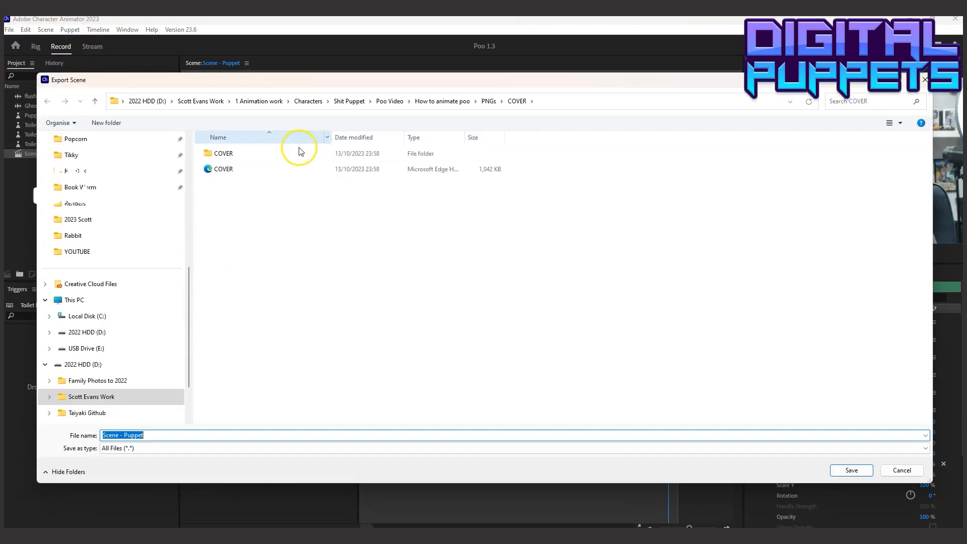
pyautogui.click(488, 102)
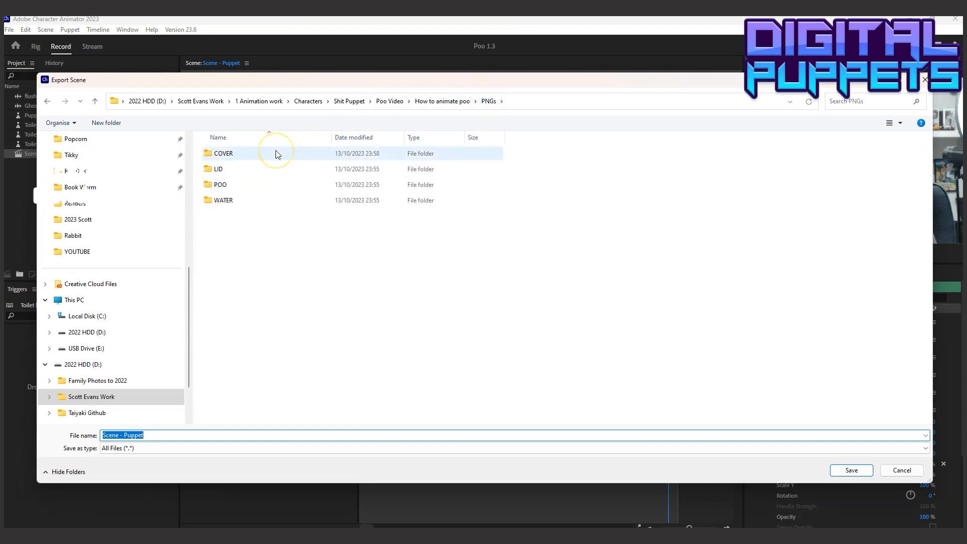
pyautogui.click(231, 151)
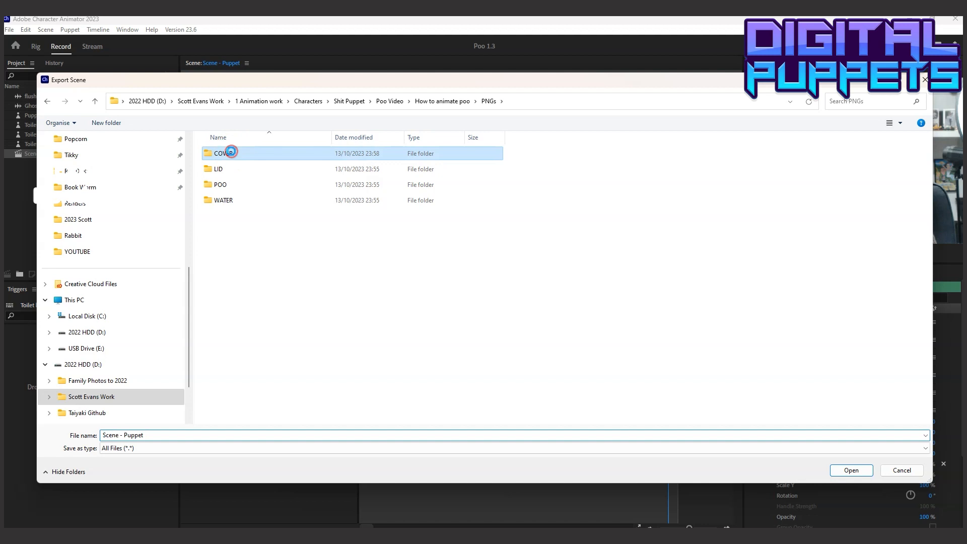
pyautogui.rightClick(232, 152)
pyautogui.click(276, 405)
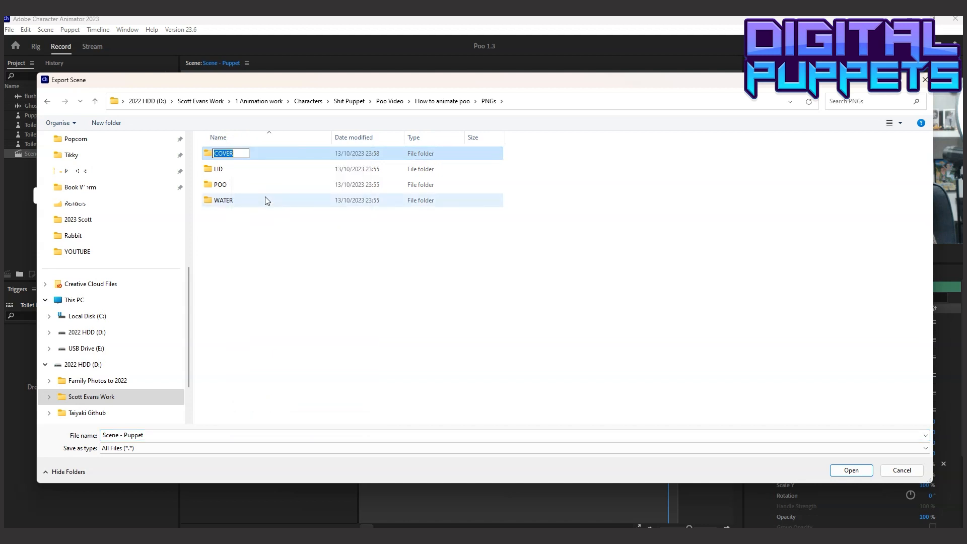
pyautogui.write('1 LID')
pyautogui.click(265, 289)
# Rename the original LID folder inside PNGs as 2 COVER
pyautogui.click(214, 170)
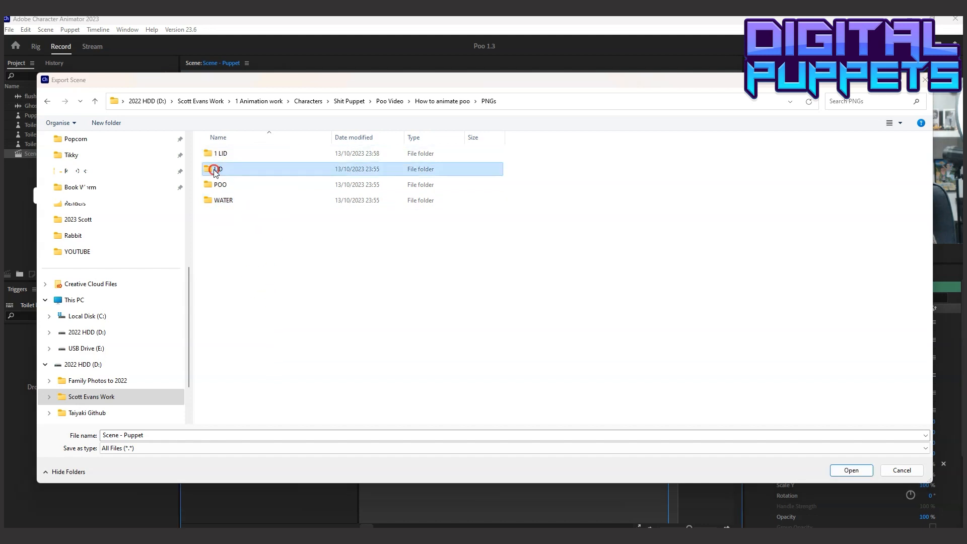
pyautogui.rightClick(215, 170)
pyautogui.click(247, 424)
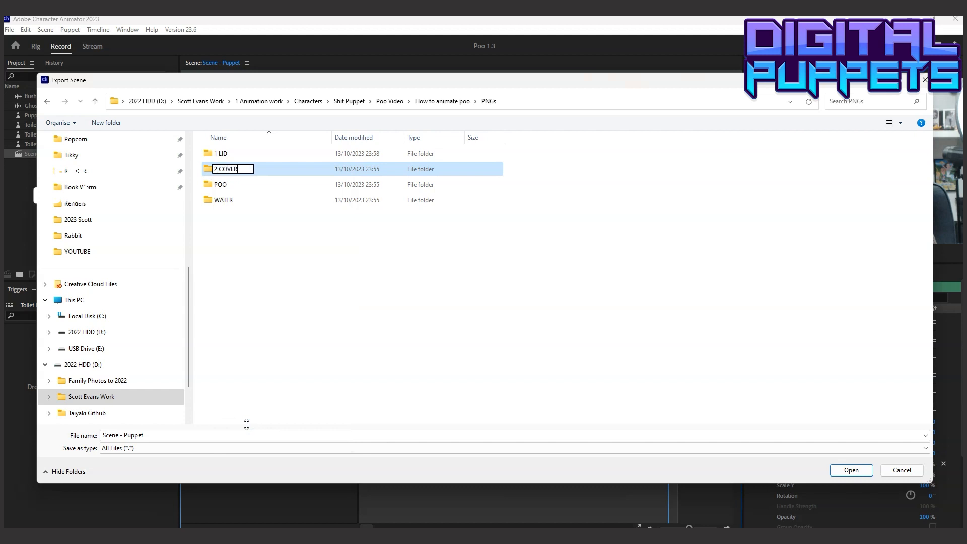
pyautogui.click(236, 182)
# Export the Toilet bowel cover sequence into the 2 COVER folder under the name COVER
pyautogui.doubleClick(233, 170)
pyautogui.click(162, 435)
pyautogui.write('C')
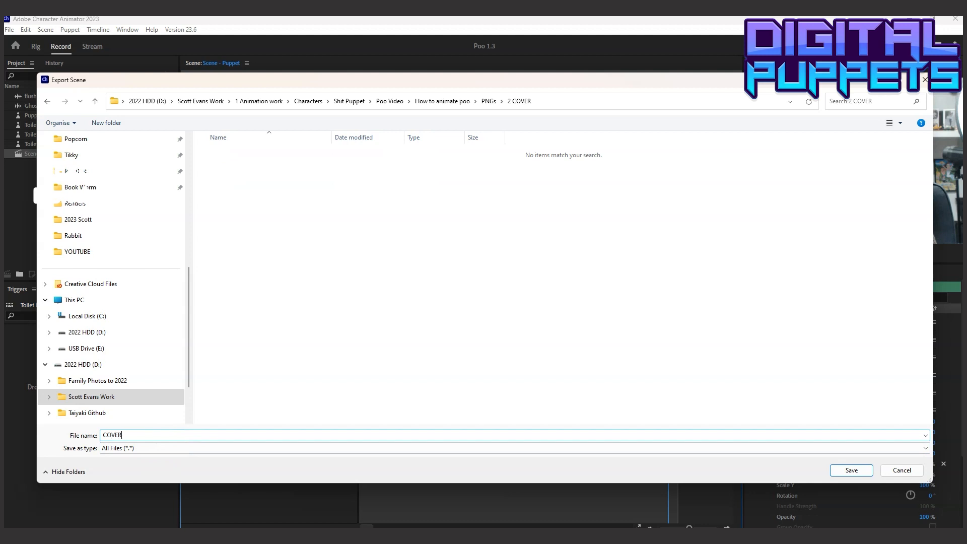
pyautogui.write('OVER')
pyautogui.click(849, 470)
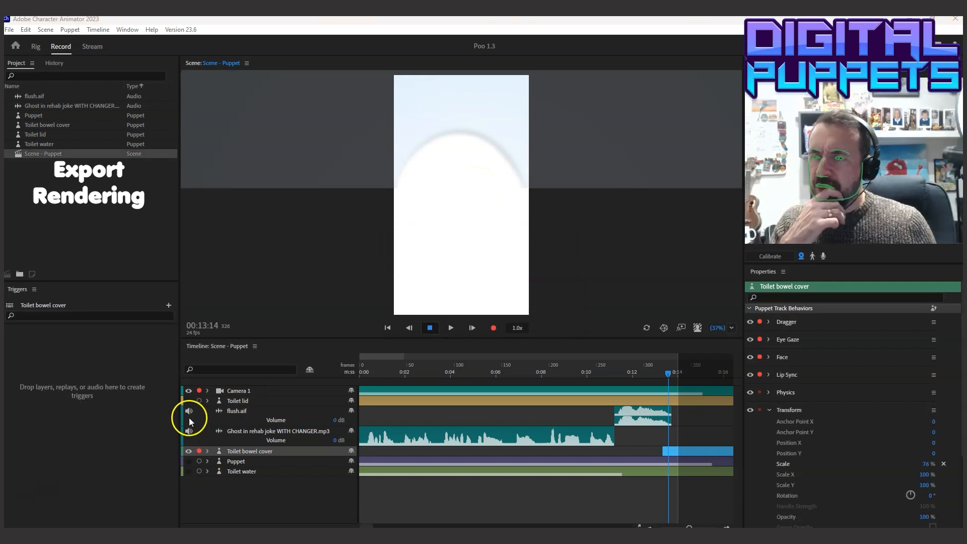
# Show the Puppet track in place of the Toilet bowel cover and start a PNG Sequence and WAV export in the PNGs folder
pyautogui.click(189, 451)
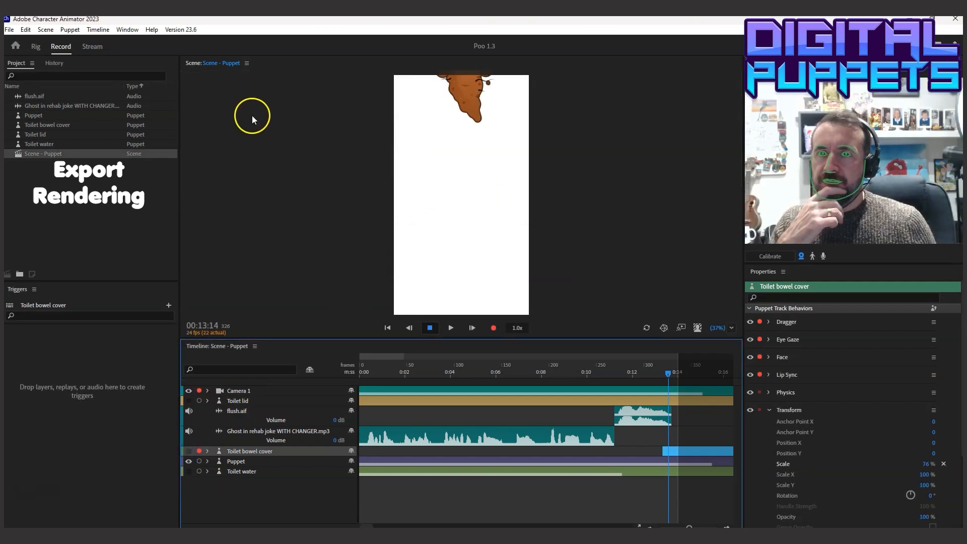
pyautogui.click(9, 30)
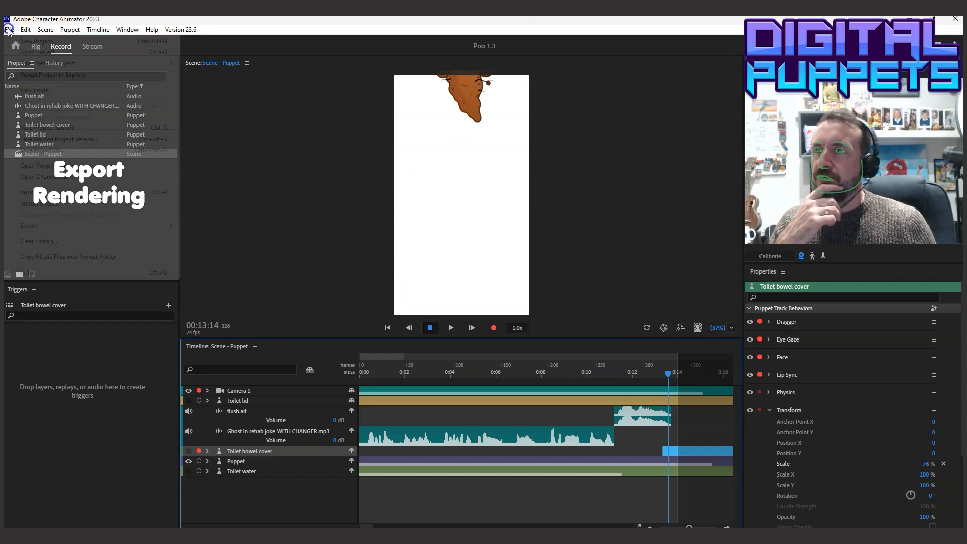
pyautogui.moveTo(59, 224)
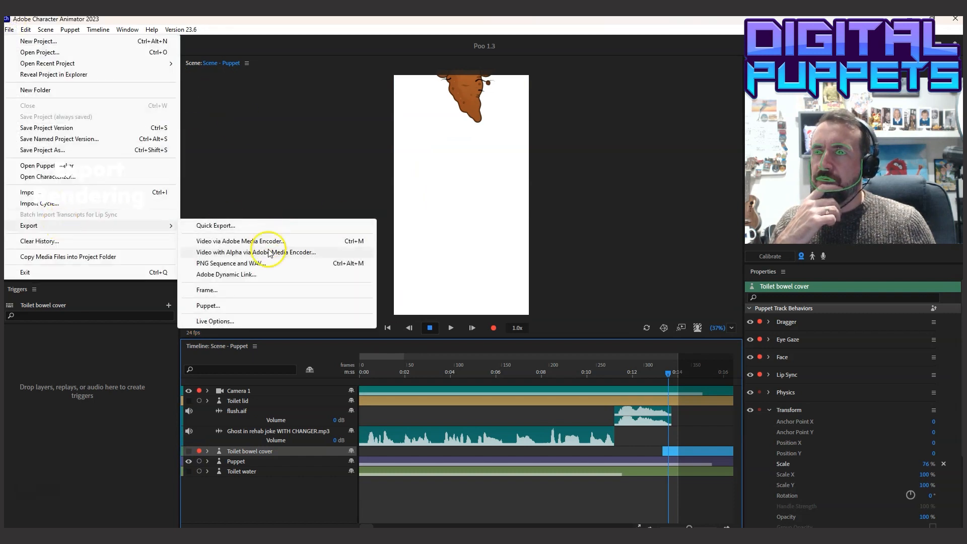
pyautogui.click(227, 262)
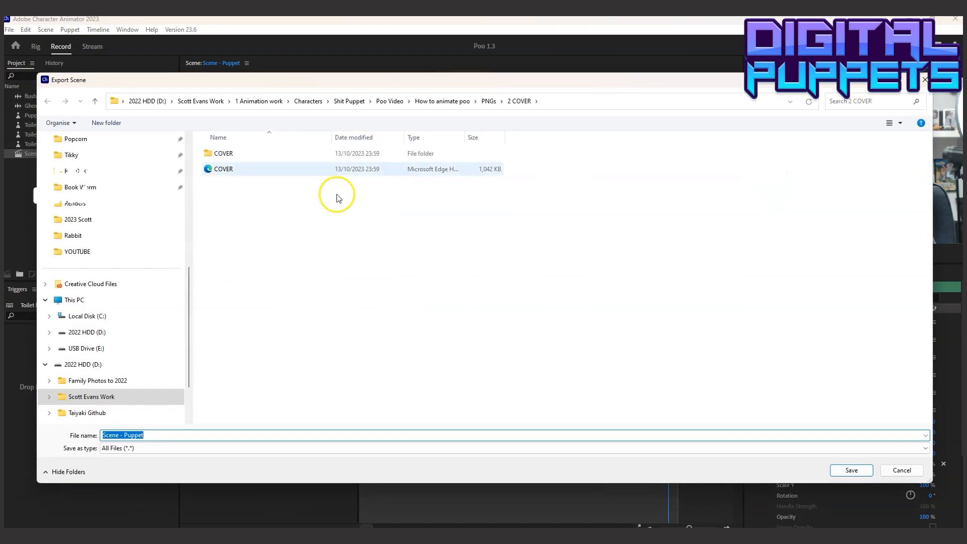
pyautogui.click(488, 101)
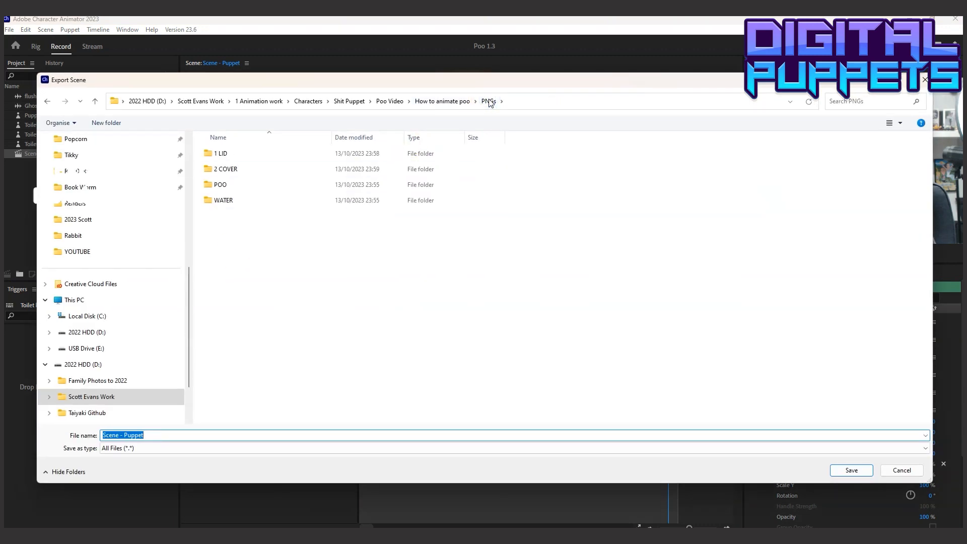
# Rename the POO folder as 3 POO and export the sequence into it under the name POO
pyautogui.click(218, 185)
pyautogui.rightClick(222, 185)
pyautogui.click(261, 439)
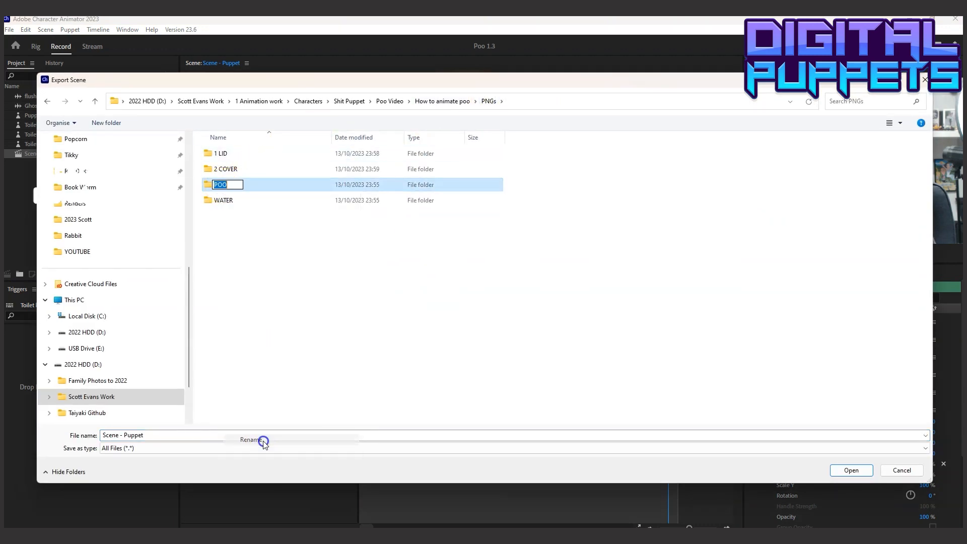
pyautogui.doubleClick(228, 185)
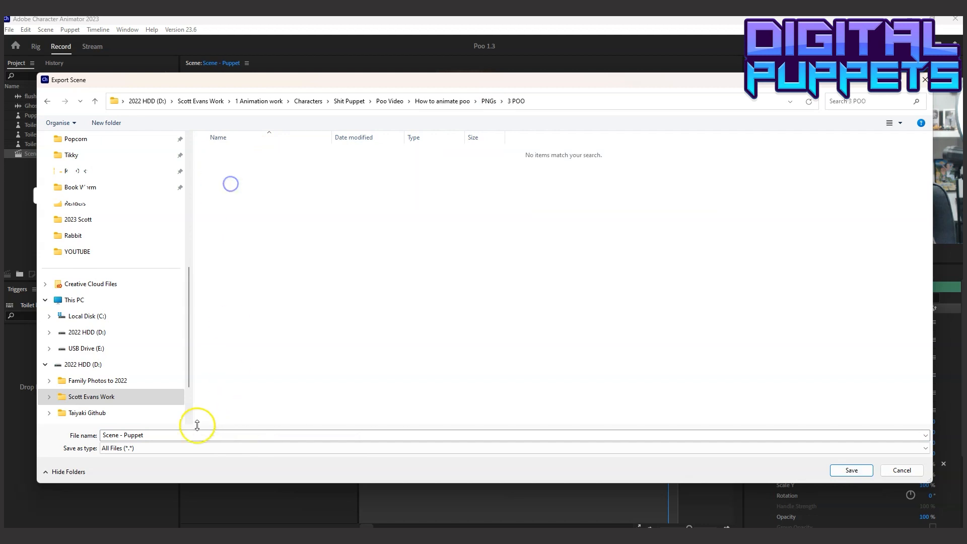
pyautogui.click(188, 436)
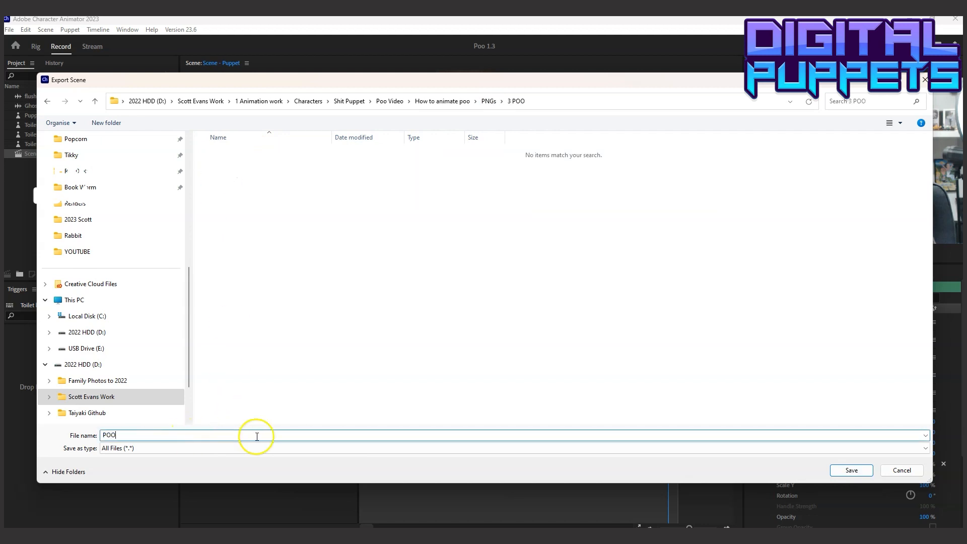
pyautogui.click(851, 469)
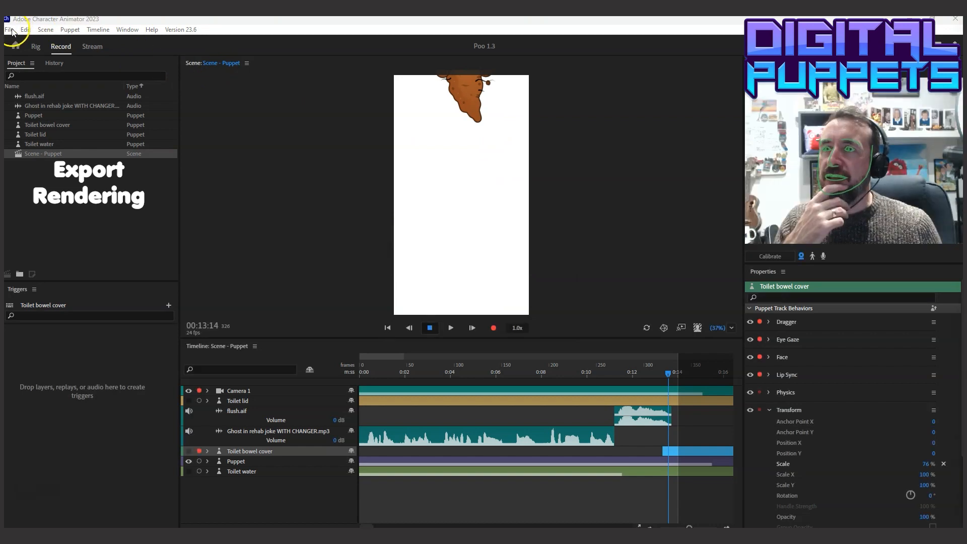
# Show the Toilet water track in place of the Puppet, check it at 00:02:06 and 00:00:19, and refresh the scene
pyautogui.click(189, 461)
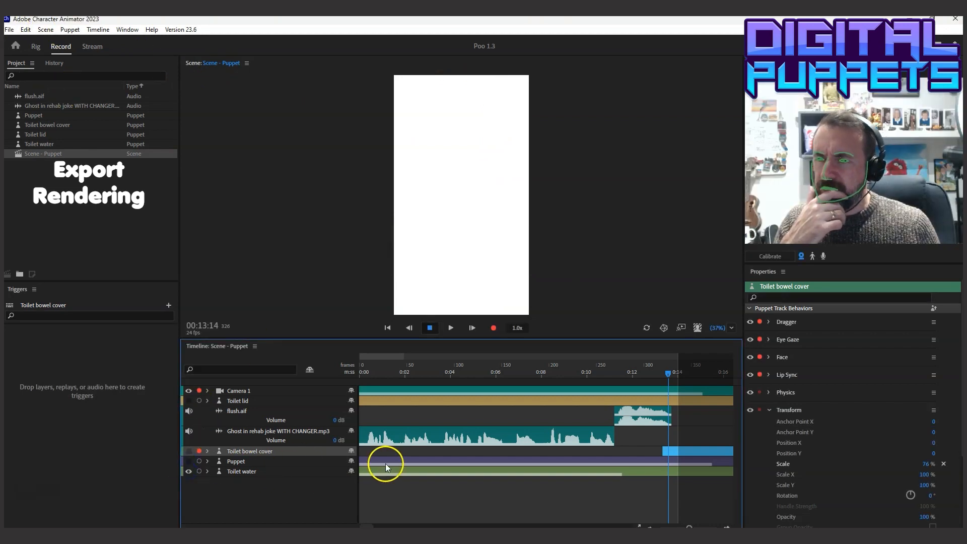
pyautogui.click(412, 367)
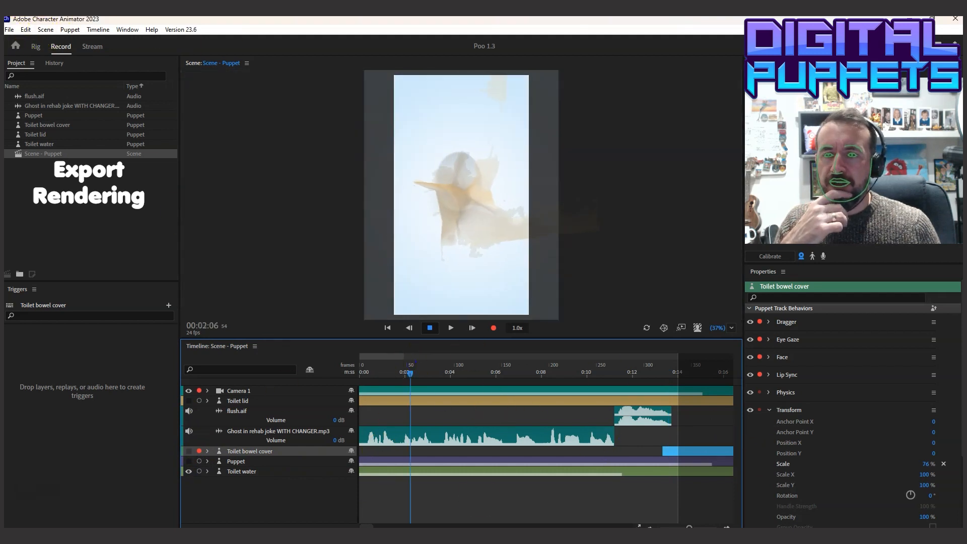
pyautogui.click(378, 373)
pyautogui.click(647, 327)
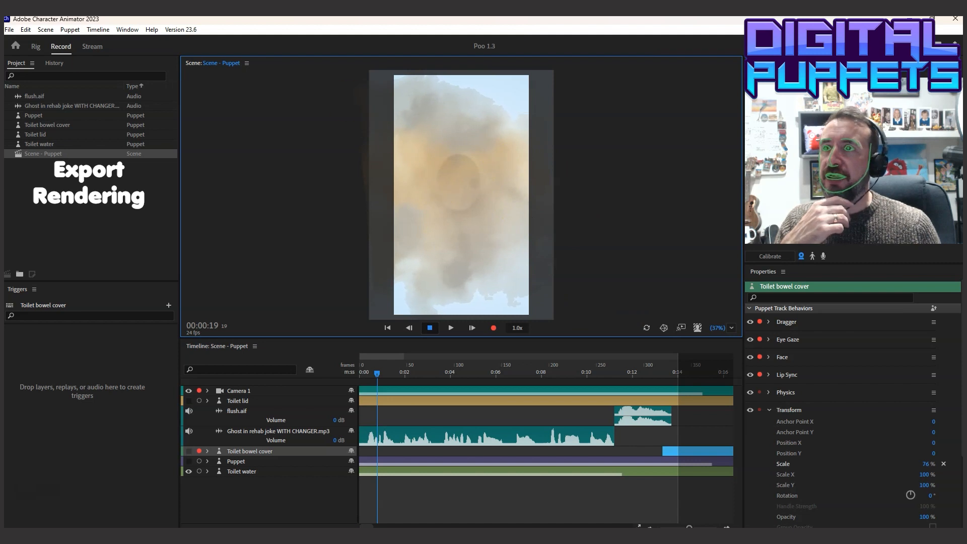
# Export the scene as a PNG sequence and WAV named WATER into the WATER folder inside PNGs
pyautogui.click(9, 29)
pyautogui.moveTo(30, 225)
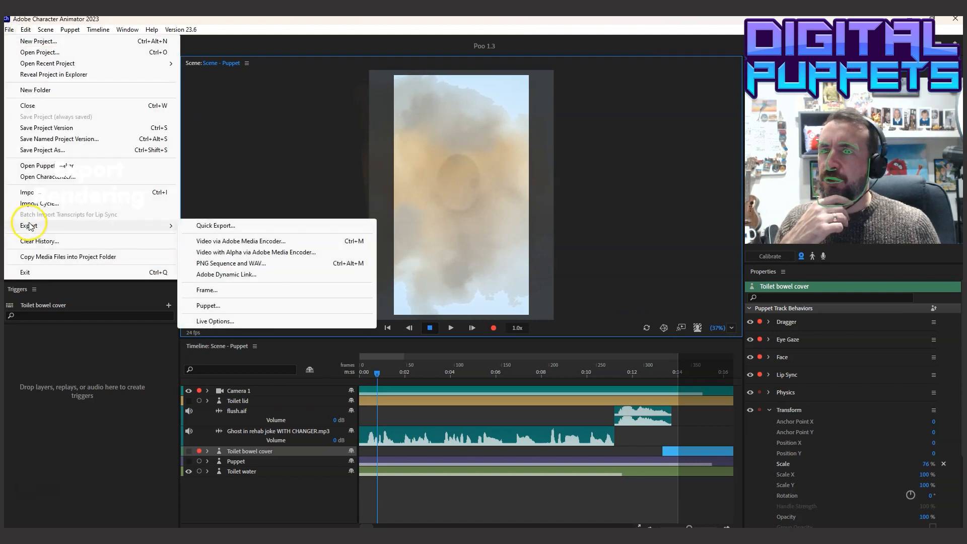
pyautogui.click(237, 263)
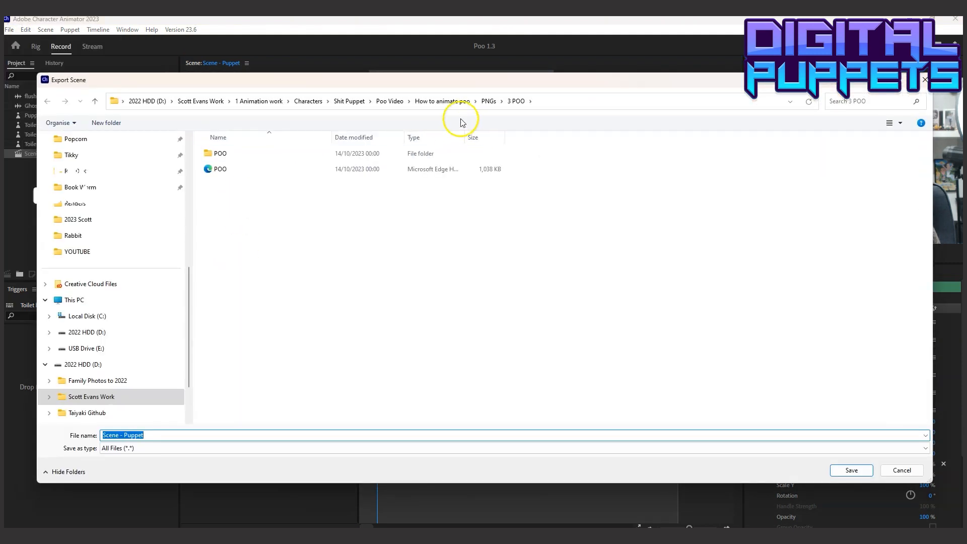
pyautogui.click(442, 101)
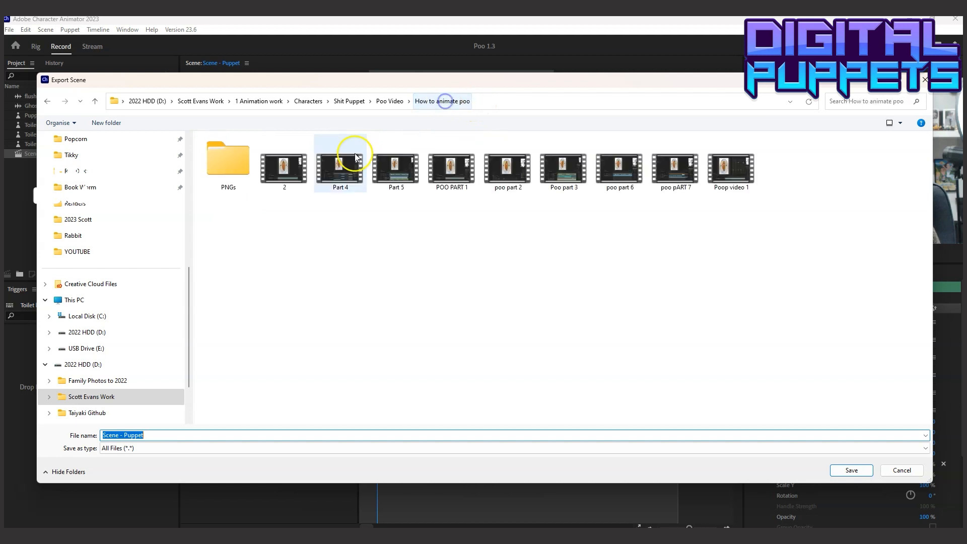
pyautogui.doubleClick(236, 157)
pyautogui.doubleClick(224, 200)
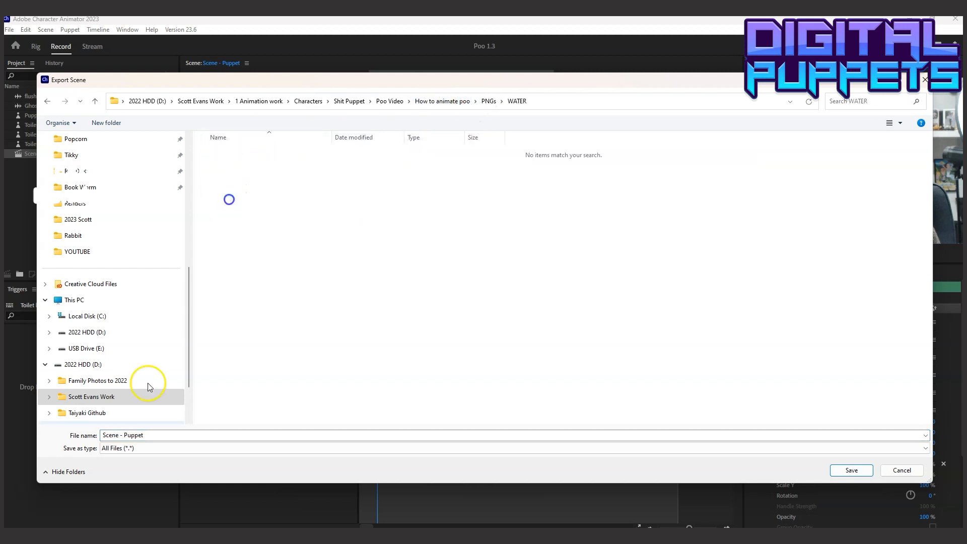
pyautogui.click(154, 434)
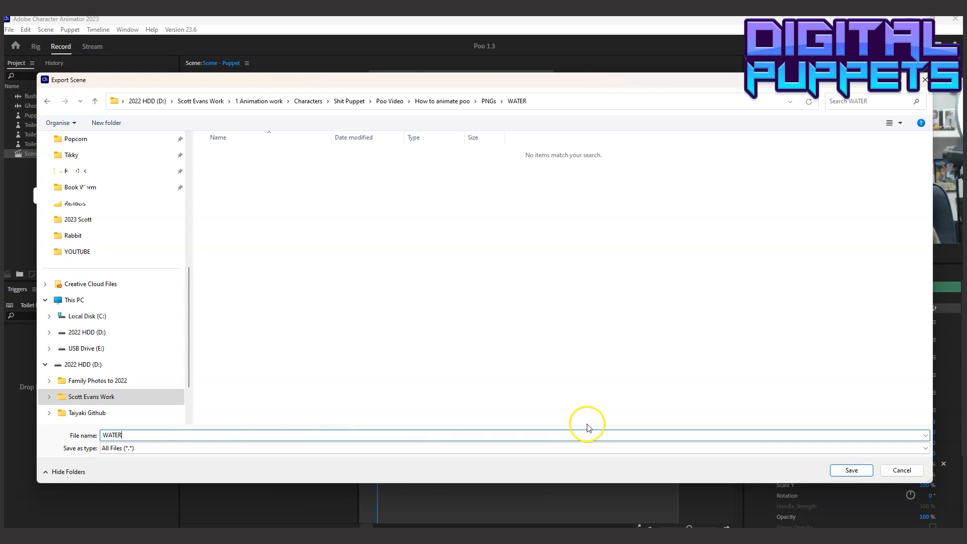
pyautogui.click(851, 469)
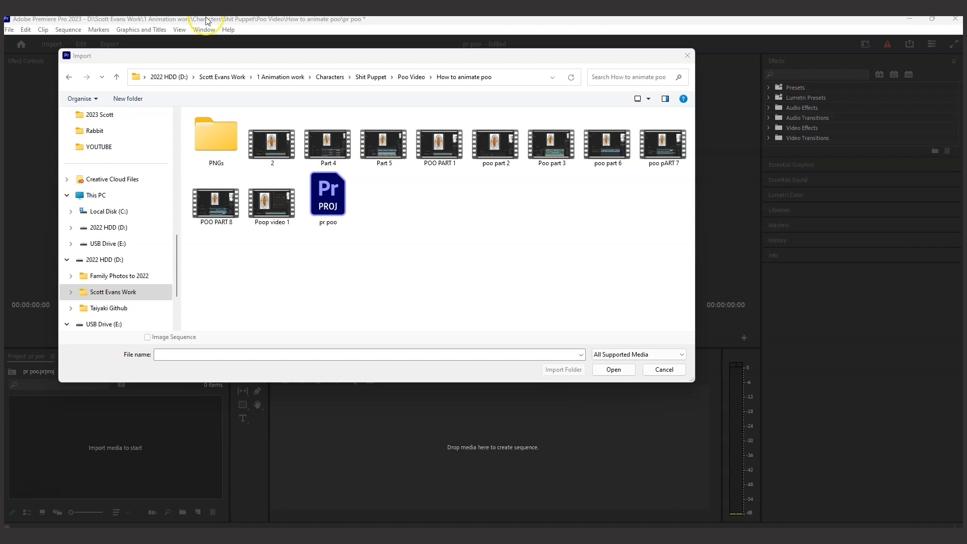
# In Premiere Pro, import the COVER frames from PNGs > 1 LID > COVER as an image sequence starting at COVER.000
pyautogui.doubleClick(203, 135)
pyautogui.doubleClick(203, 131)
pyautogui.doubleClick(202, 130)
pyautogui.click(220, 134)
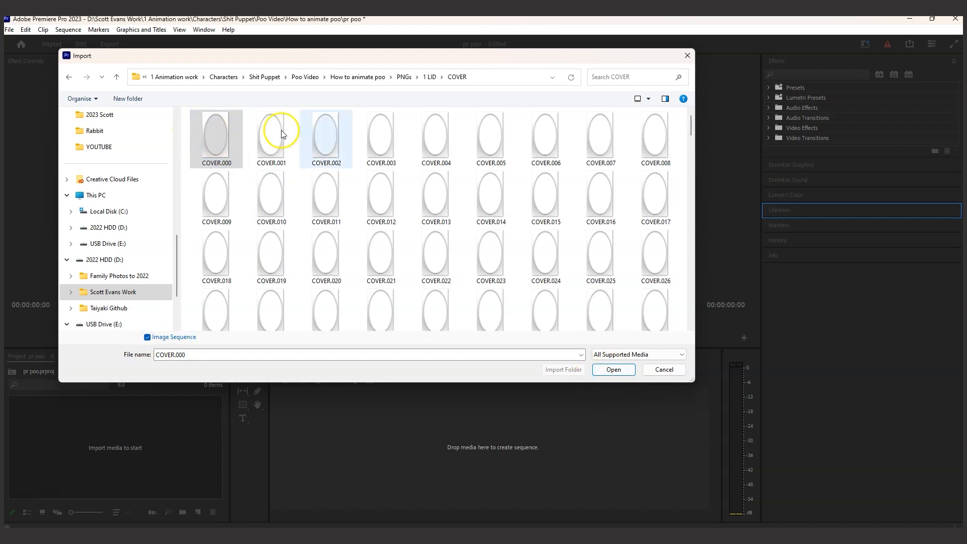
pyautogui.click(611, 370)
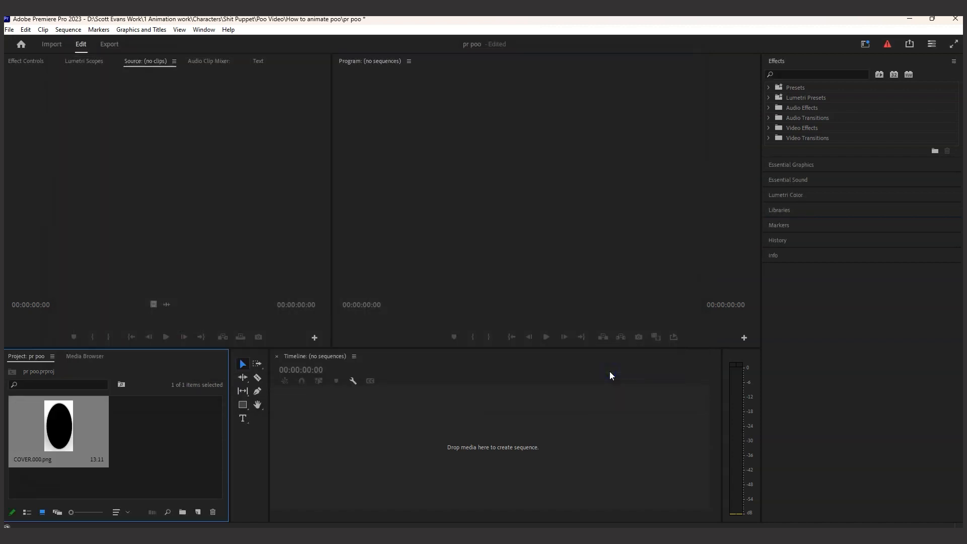
# Open the imported COVER.000.png sequence as the source clip and play it back from the start to about 00:00:04:06
pyautogui.doubleClick(70, 407)
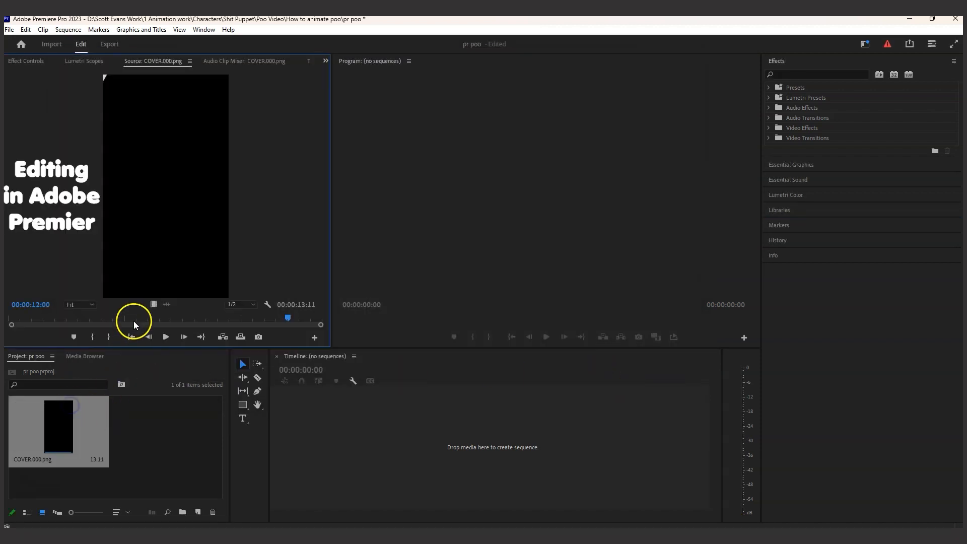
pyautogui.moveTo(270, 319); pyautogui.dragTo(9, 319)
pyautogui.click(171, 336)
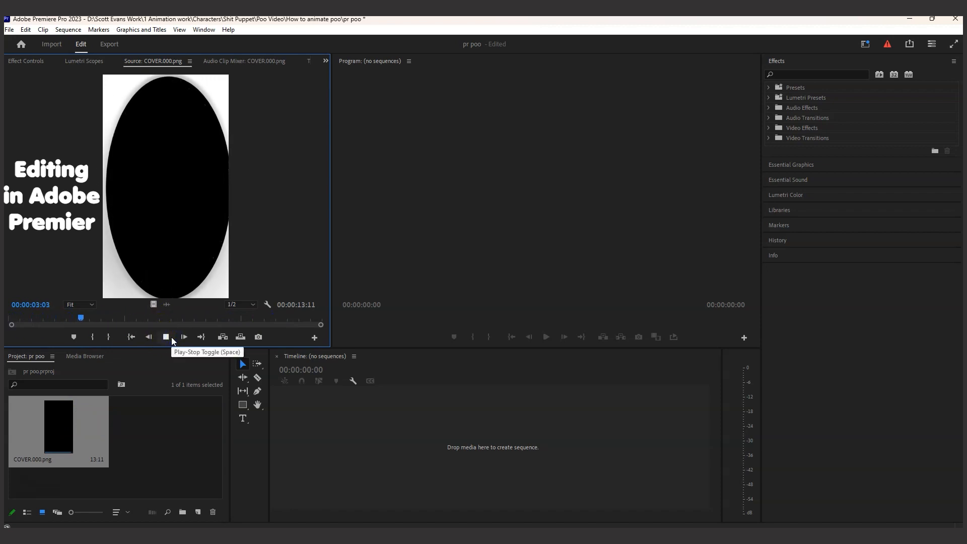
pyautogui.click(171, 337)
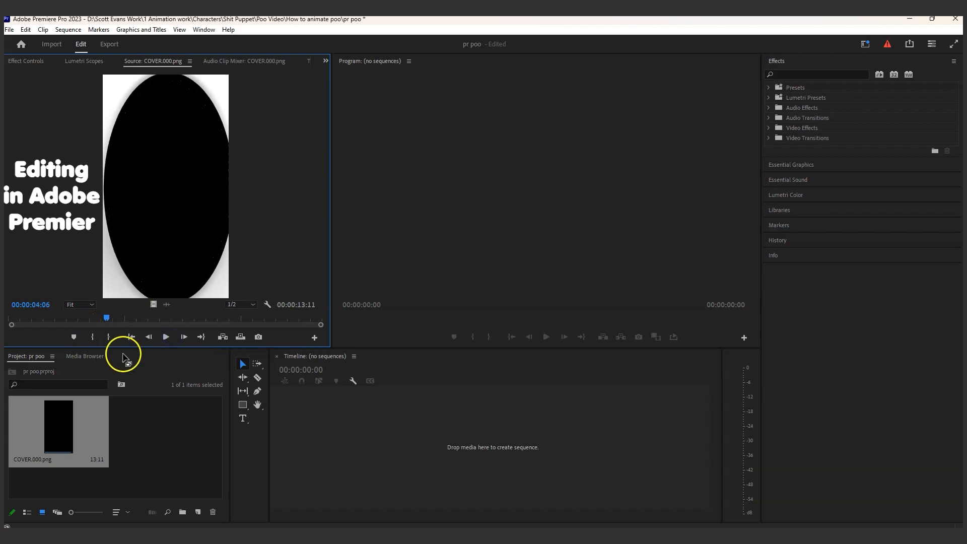
pyautogui.moveTo(90, 414); pyautogui.dragTo(181, 437)
pyautogui.click(129, 428)
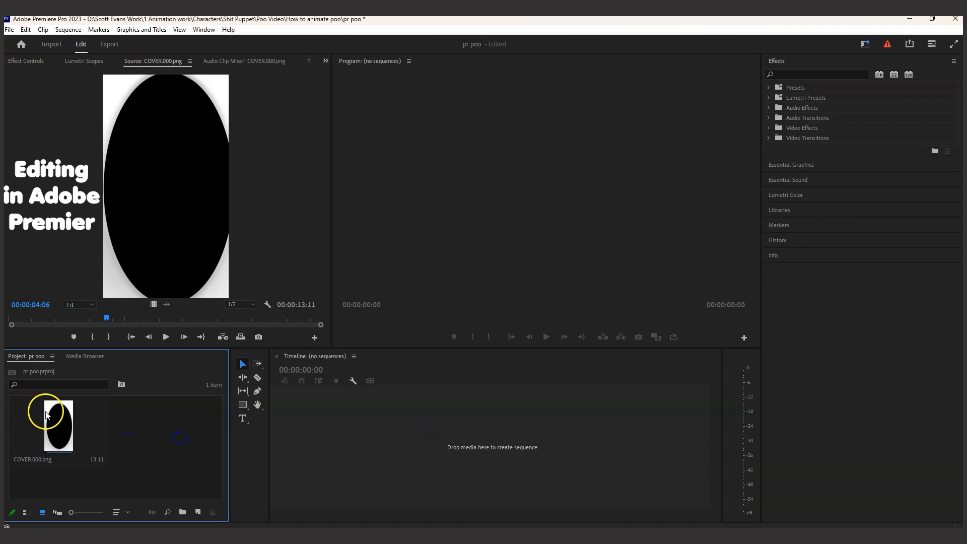
pyautogui.click(46, 413)
pyautogui.click(171, 318)
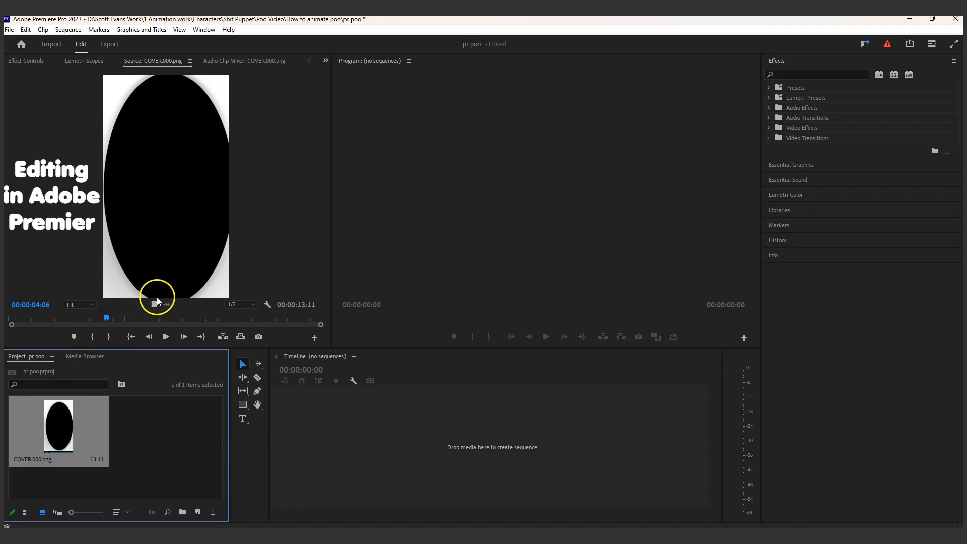
# Create a new timeline sequence from the open COVER.000.png source video, placing the clip on track V4 at the start
pyautogui.moveTo(152, 304); pyautogui.dragTo(429, 401)
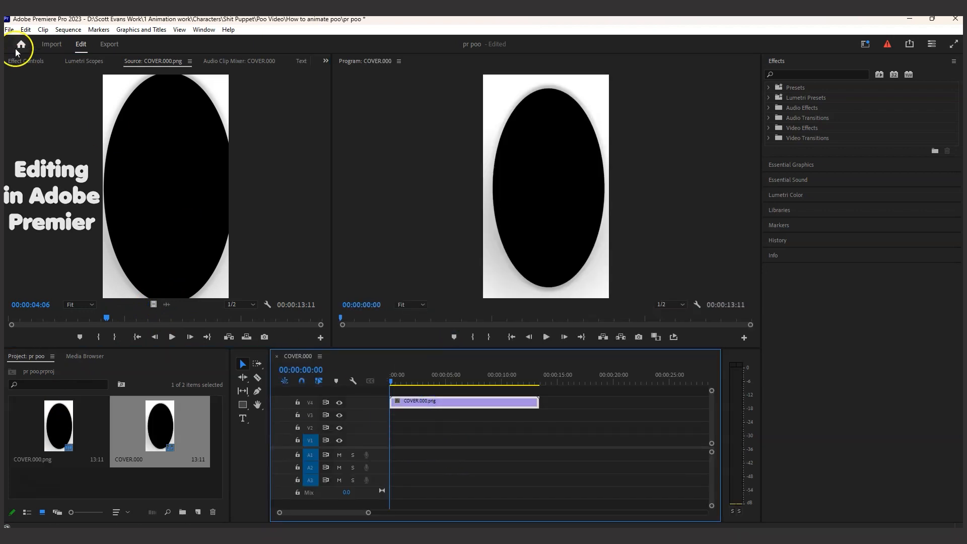
# Import the COVER frames from PNGs > 2 COVER > COVER as an image sequence and place it on track V3 at 00:00:00:00
pyautogui.click(9, 31)
pyautogui.click(11, 32)
pyautogui.click(10, 32)
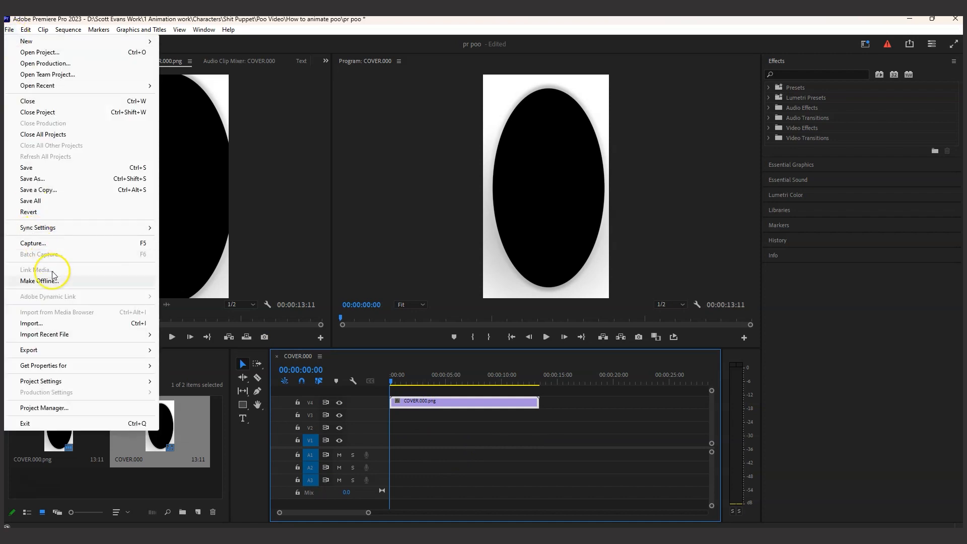
pyautogui.click(48, 323)
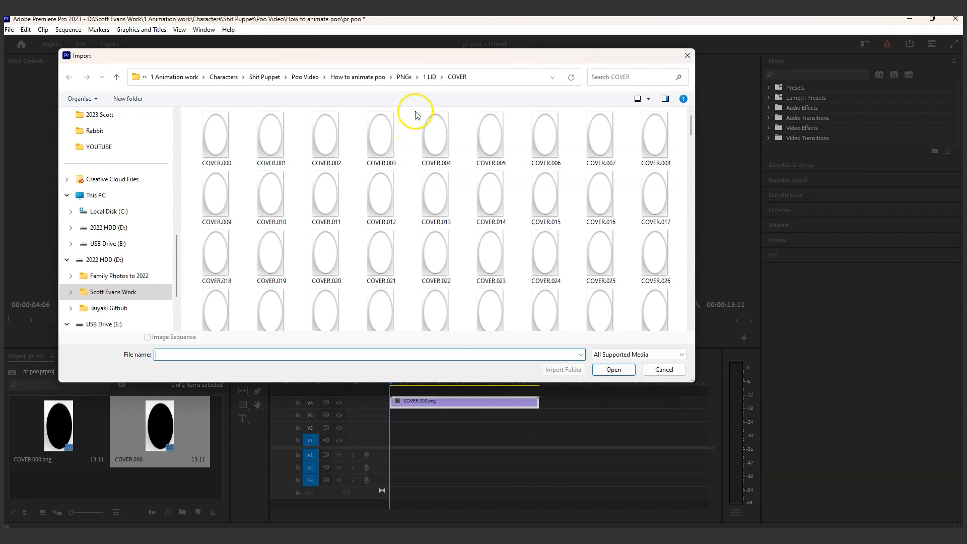
pyautogui.click(404, 78)
pyautogui.doubleClick(216, 145)
pyautogui.click(218, 131)
pyautogui.doubleClick(218, 132)
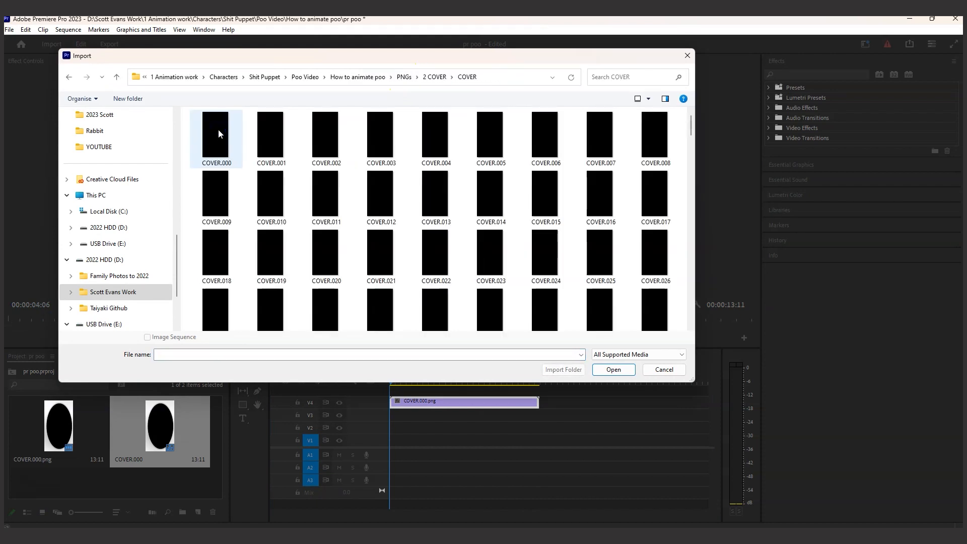
pyautogui.click(218, 133)
pyautogui.click(613, 369)
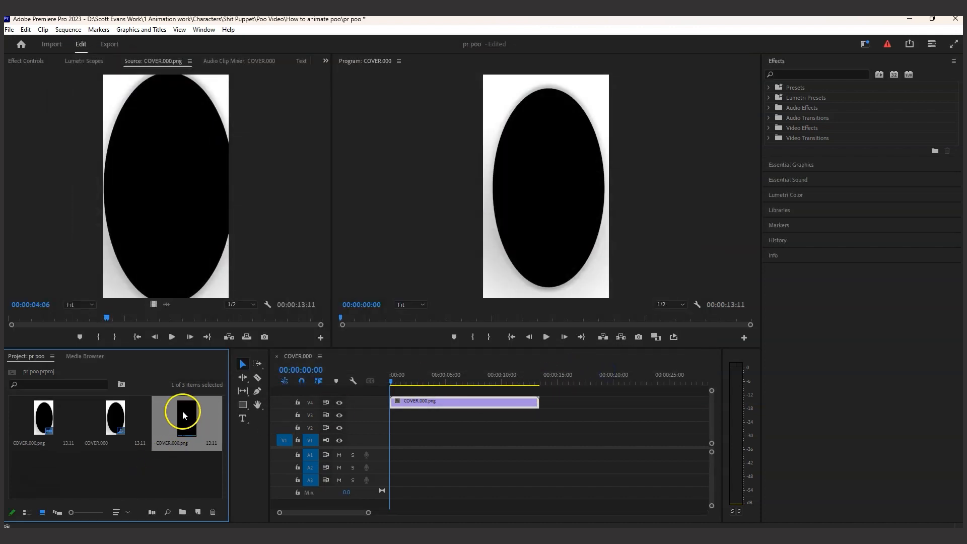
pyautogui.moveTo(183, 409); pyautogui.dragTo(385, 414)
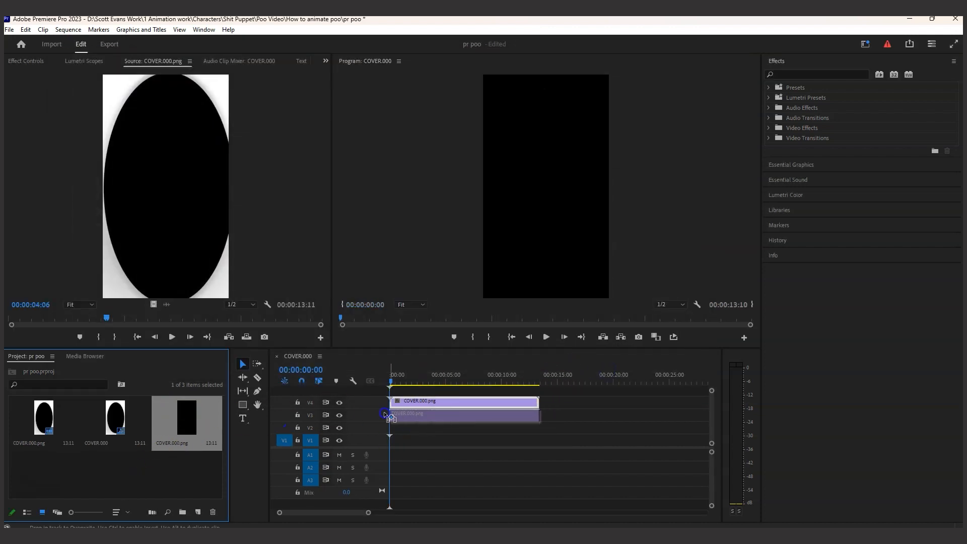
pyautogui.moveTo(385, 414); pyautogui.dragTo(385, 415)
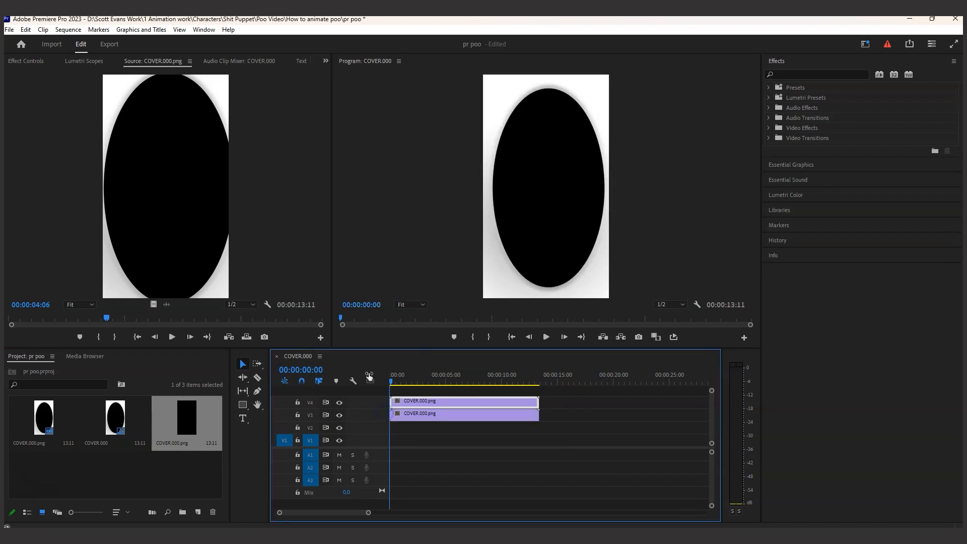
# Import the POO frames from PNGs > 3 POO > POO as an image sequence and place it on track V2 at 00:00:00:00
pyautogui.click(11, 31)
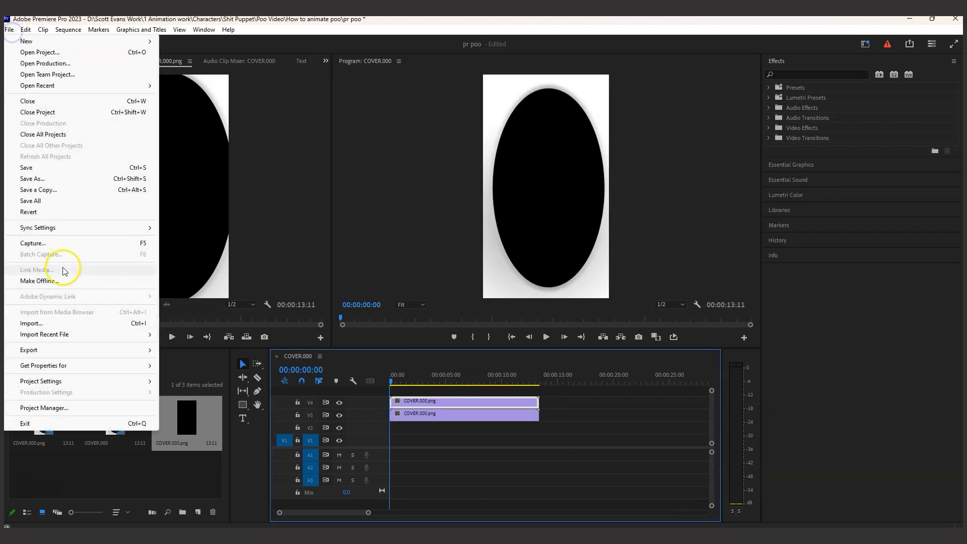
pyautogui.click(46, 320)
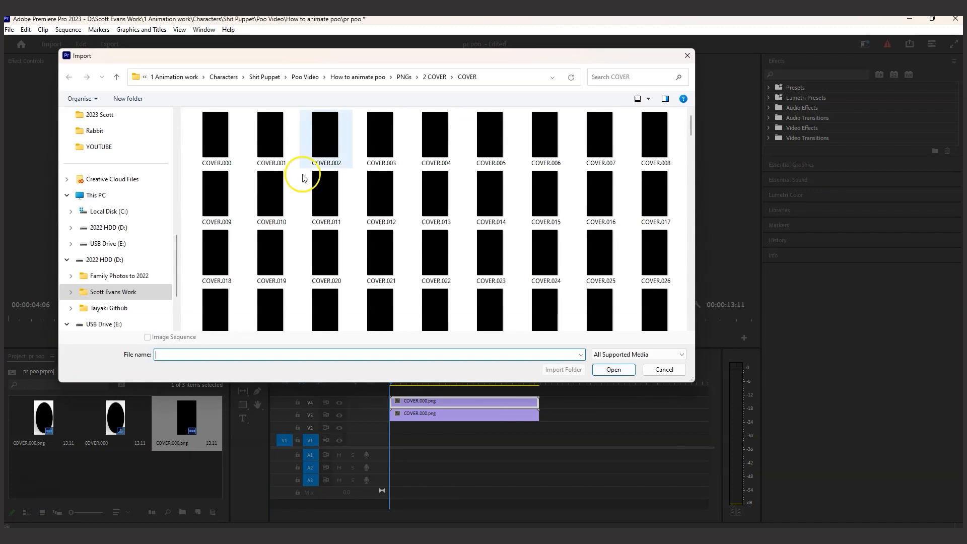
pyautogui.click(406, 78)
pyautogui.doubleClick(237, 158)
pyautogui.doubleClick(213, 132)
pyautogui.click(221, 135)
pyautogui.click(607, 369)
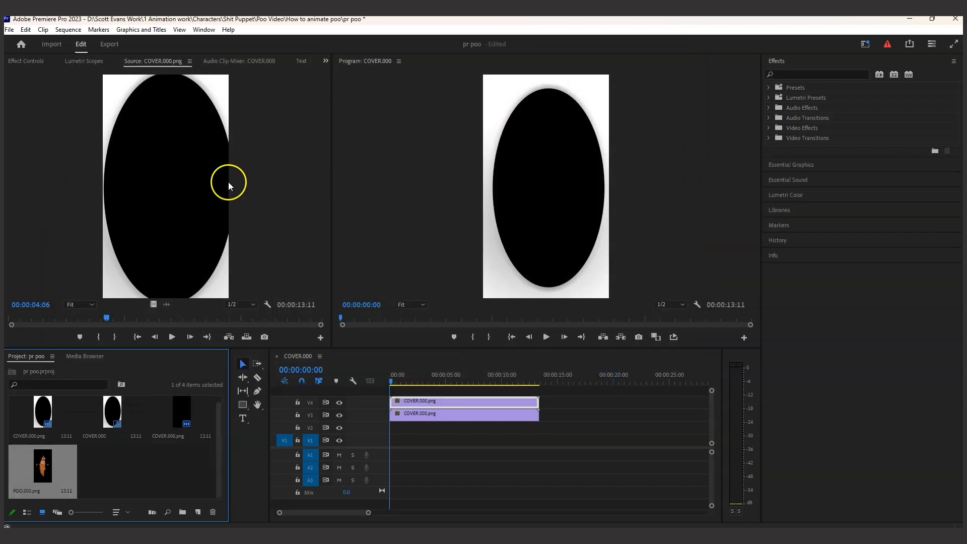
pyautogui.moveTo(65, 453); pyautogui.dragTo(386, 431)
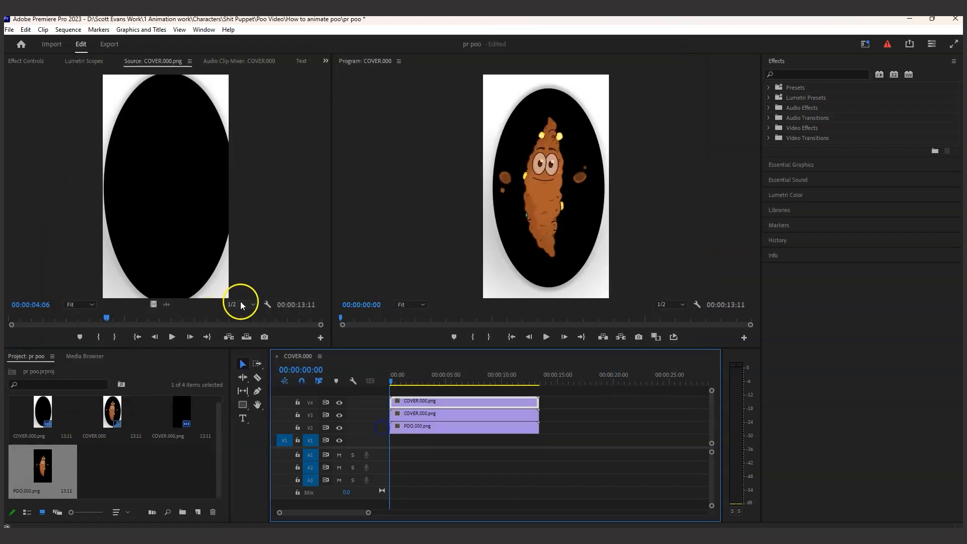
# Import the WATER frames from PNGs > WATER > WATER as an image sequence and place it on track V1 at 00:00:00:00
pyautogui.click(12, 31)
pyautogui.click(11, 173)
pyautogui.click(9, 31)
pyautogui.click(10, 32)
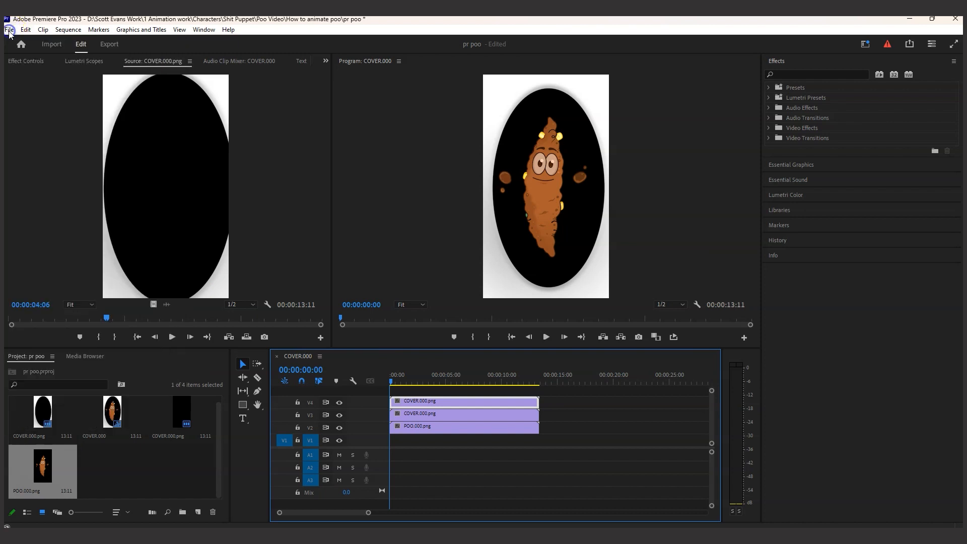
pyautogui.click(10, 31)
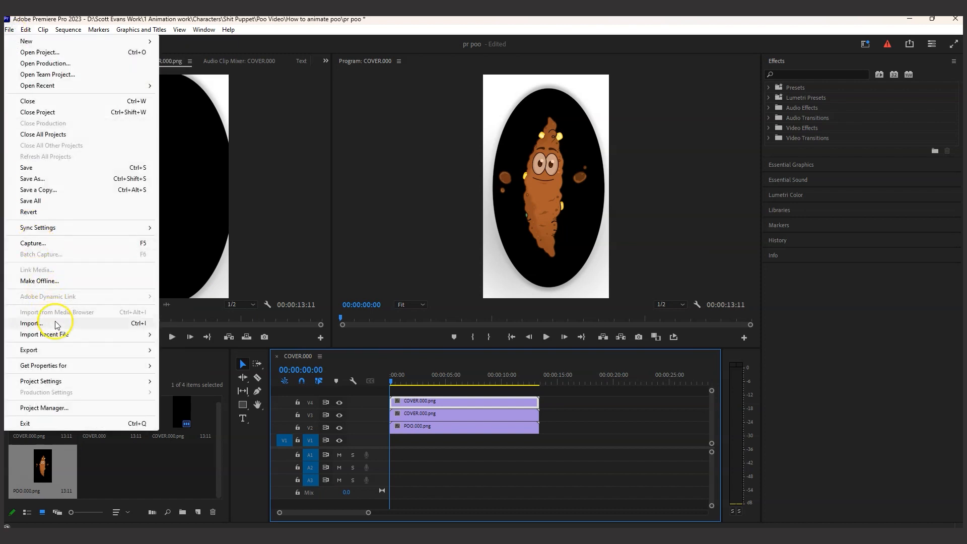
pyautogui.click(55, 324)
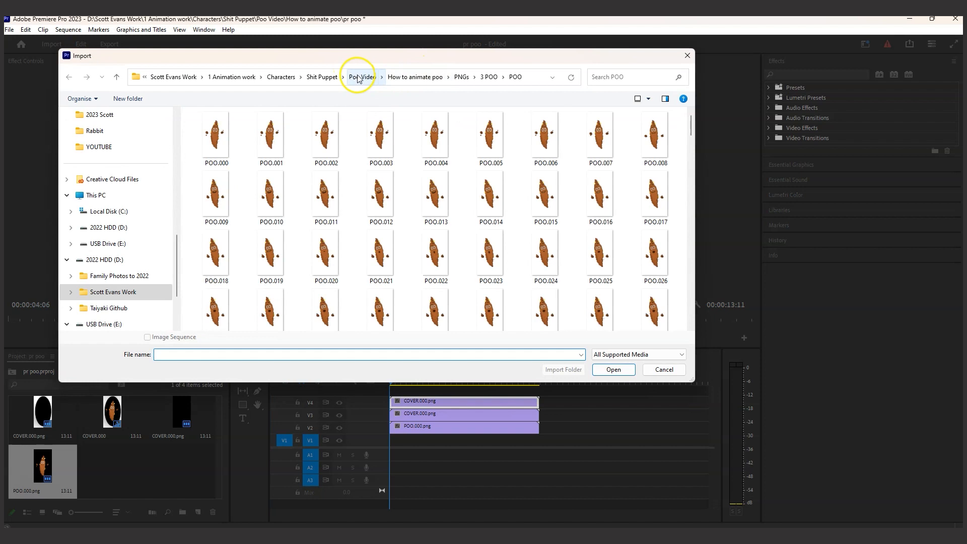
pyautogui.click(461, 77)
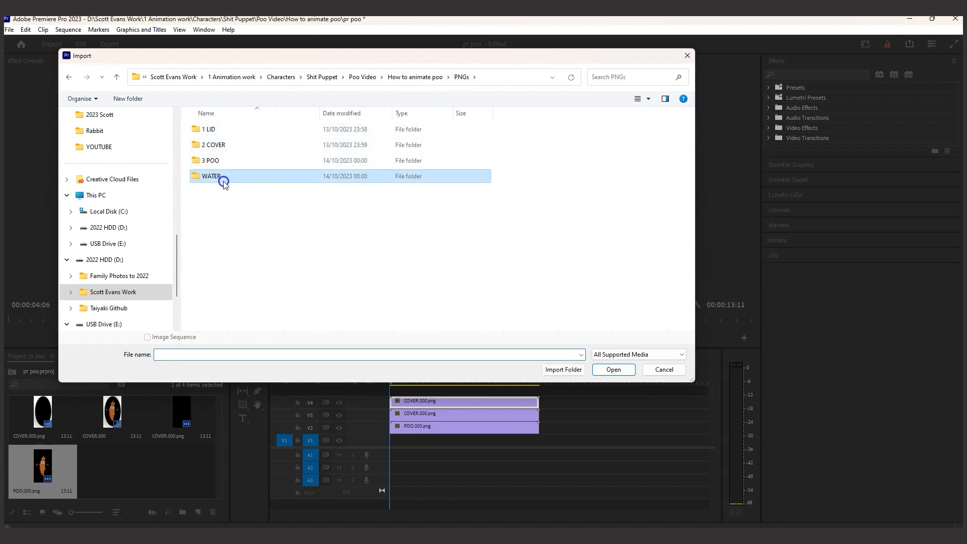
pyautogui.doubleClick(221, 178)
pyautogui.doubleClick(217, 130)
pyautogui.click(220, 138)
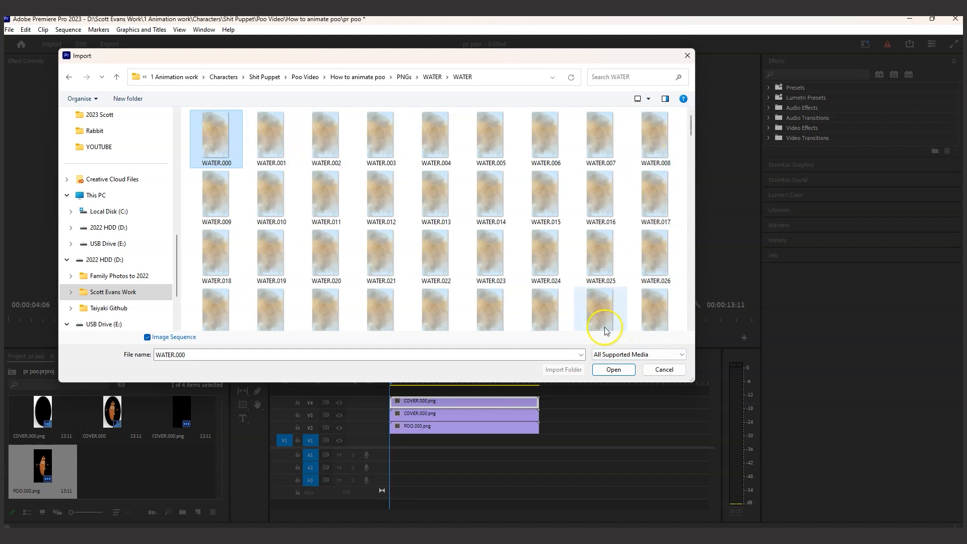
pyautogui.click(614, 370)
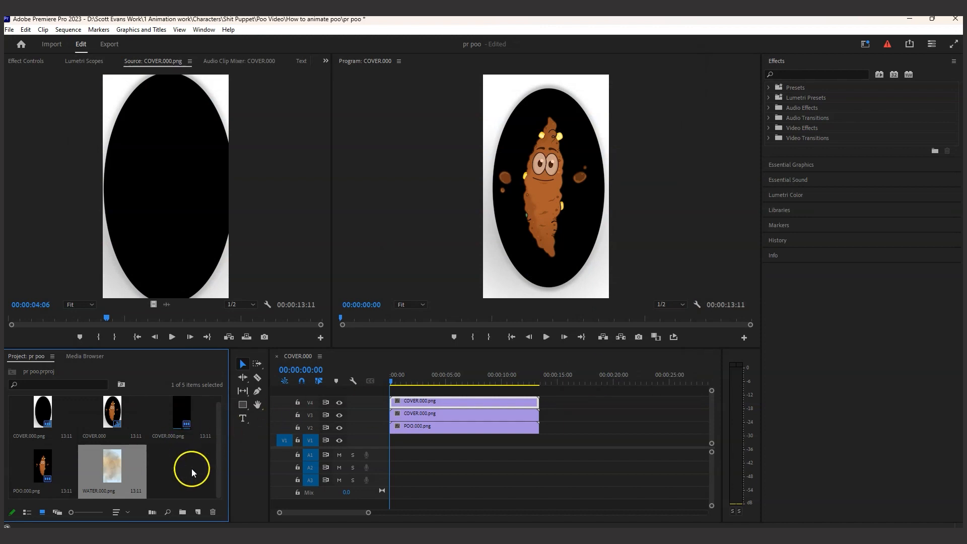
pyautogui.moveTo(107, 464); pyautogui.dragTo(391, 445)
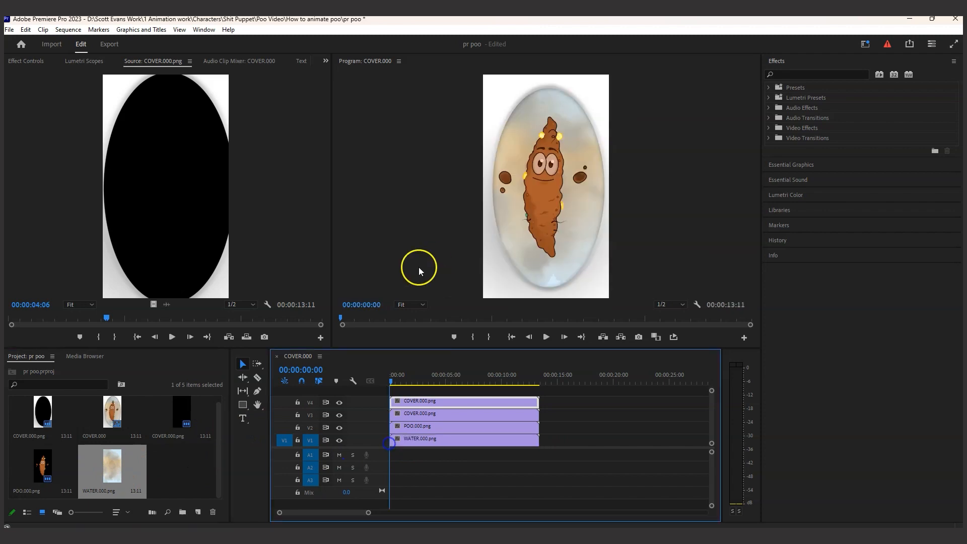
# Import the WATER.wav audio from the WATER folder and place it on track A1 at the start of the timeline
pyautogui.click(10, 31)
pyautogui.click(60, 323)
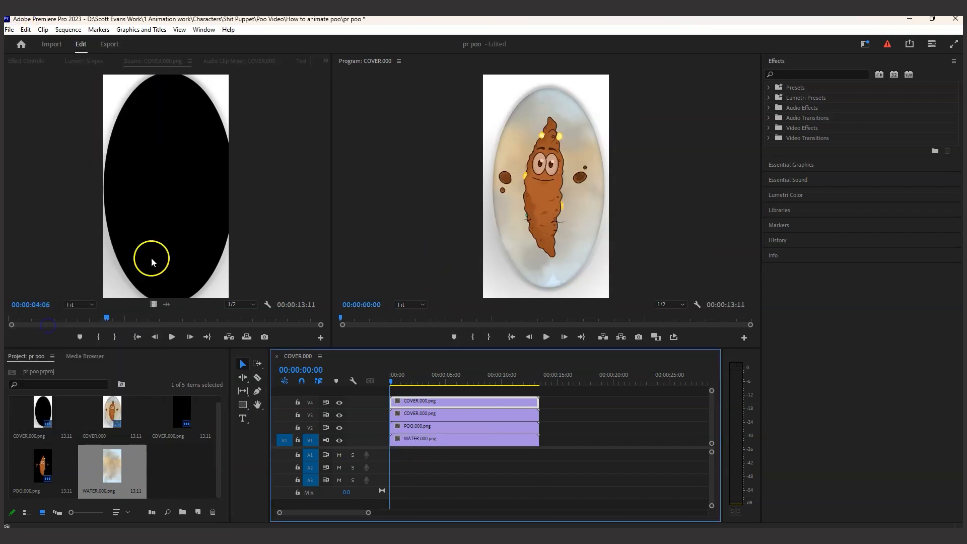
pyautogui.moveTo(691, 124); pyautogui.dragTo(690, 303)
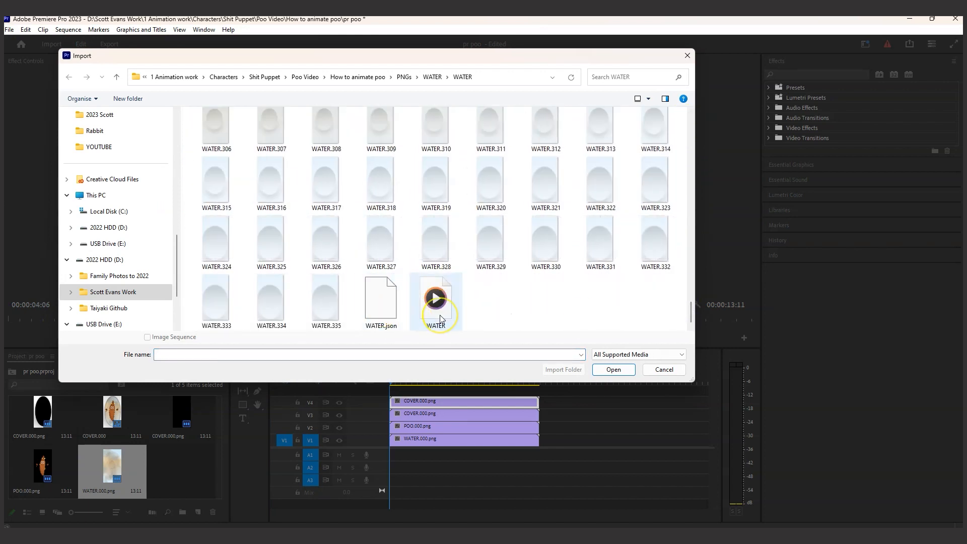
pyautogui.click(436, 299)
pyautogui.click(614, 369)
pyautogui.moveTo(196, 469); pyautogui.dragTo(386, 459)
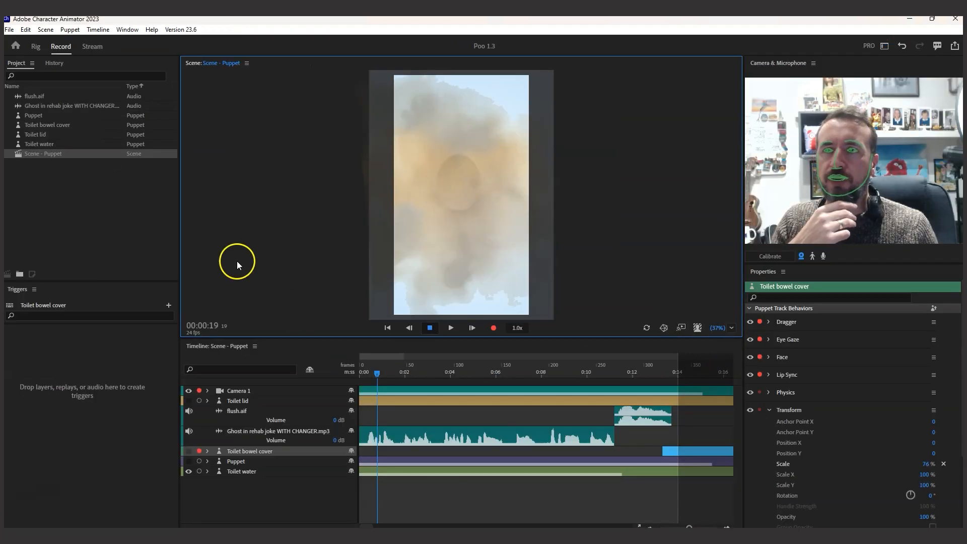
# In Character Animator, check the frame rate of Scene - Puppet, and return to Premiere Pro
pyautogui.click(50, 153)
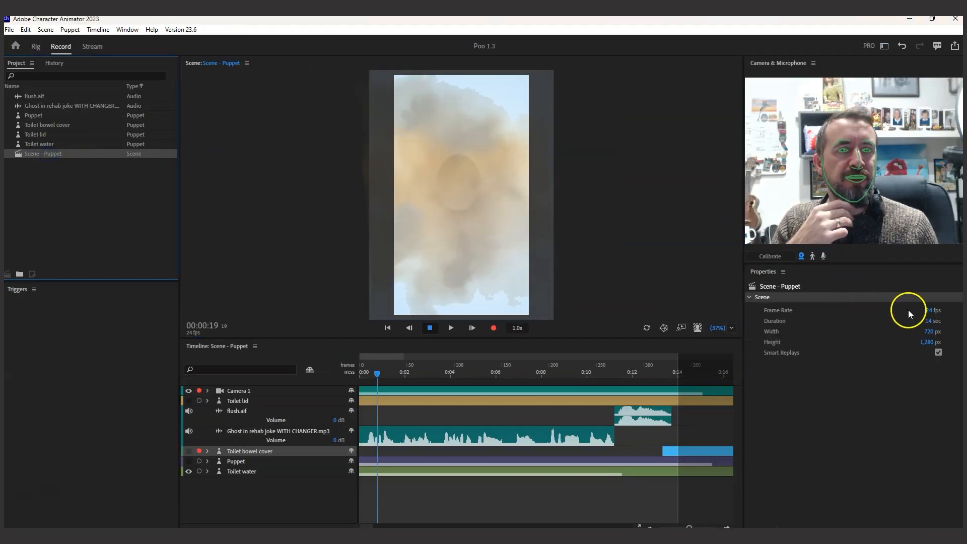
pyautogui.click(909, 19)
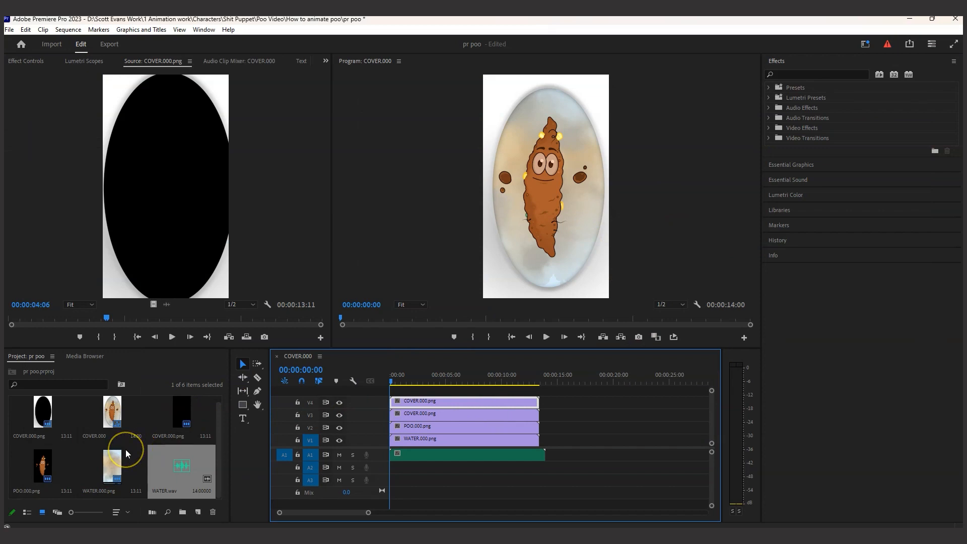
# Interpret the white lid COVER.000.png footage in the project with an assumed frame rate of 24 fps
pyautogui.scroll(1, 150, 466)
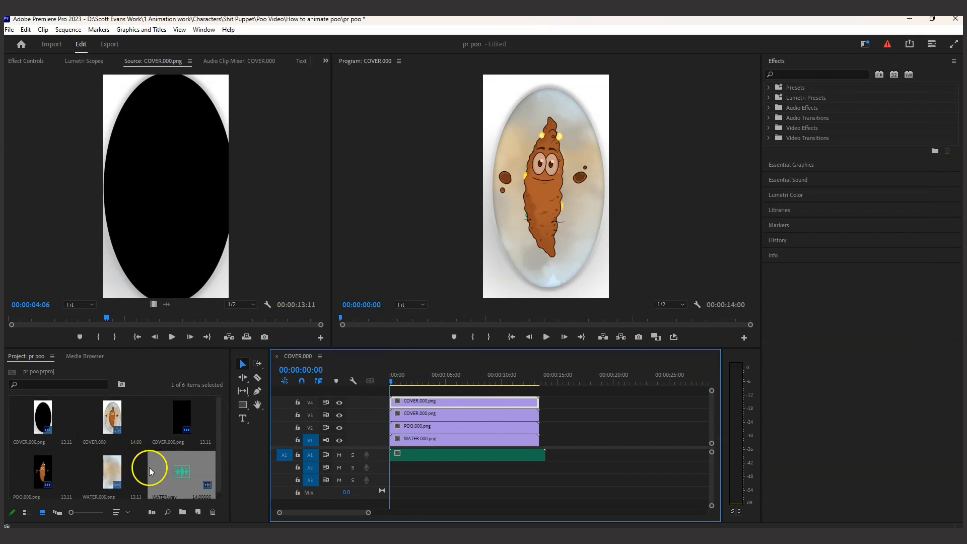
pyautogui.rightClick(29, 408)
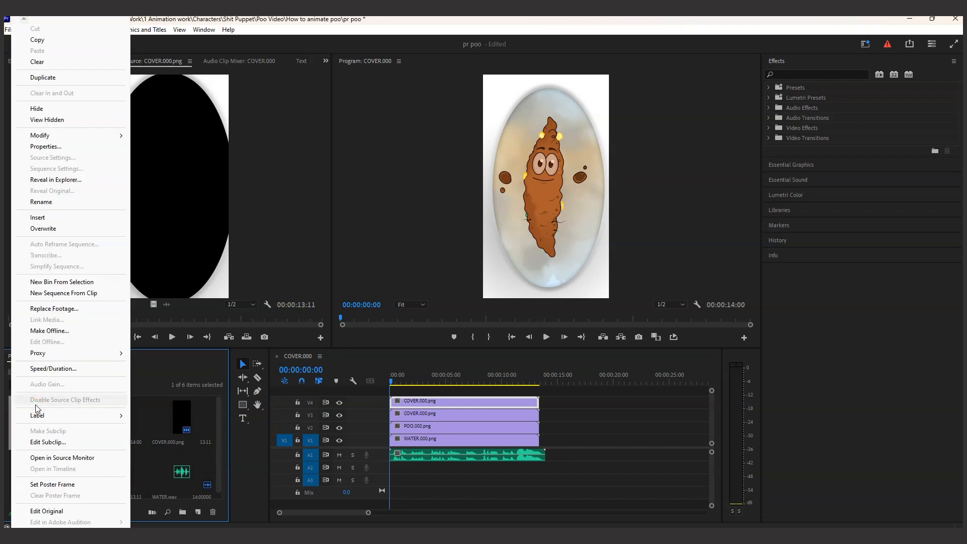
pyautogui.moveTo(77, 140)
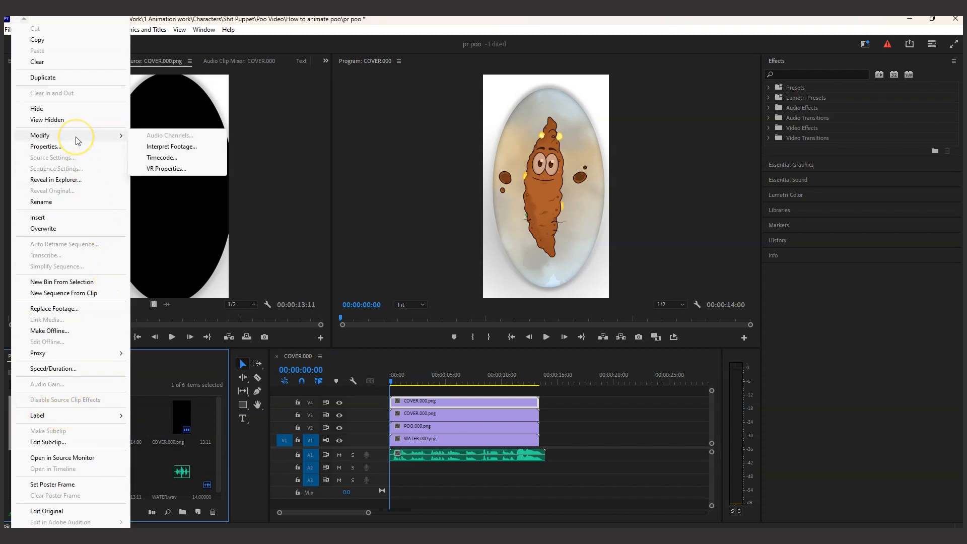
pyautogui.click(170, 146)
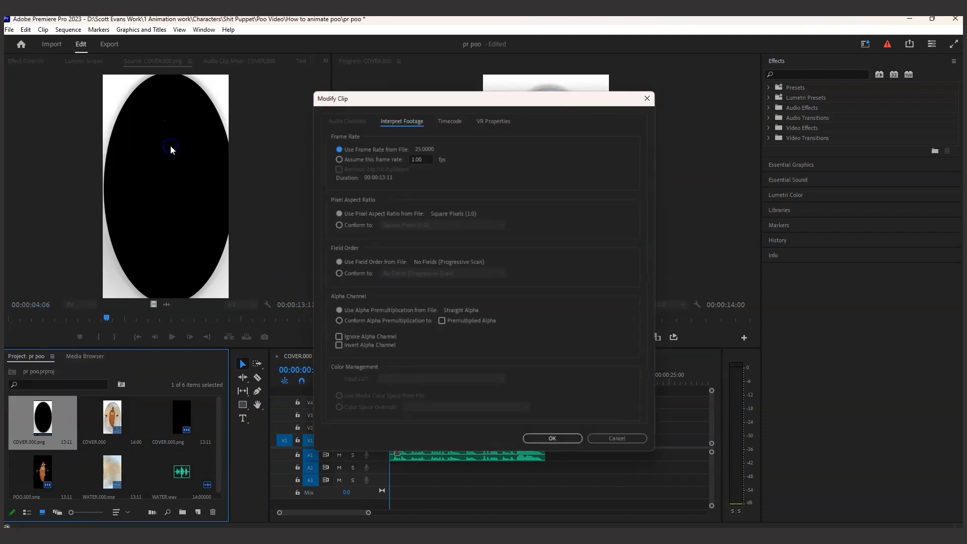
pyautogui.click(425, 159)
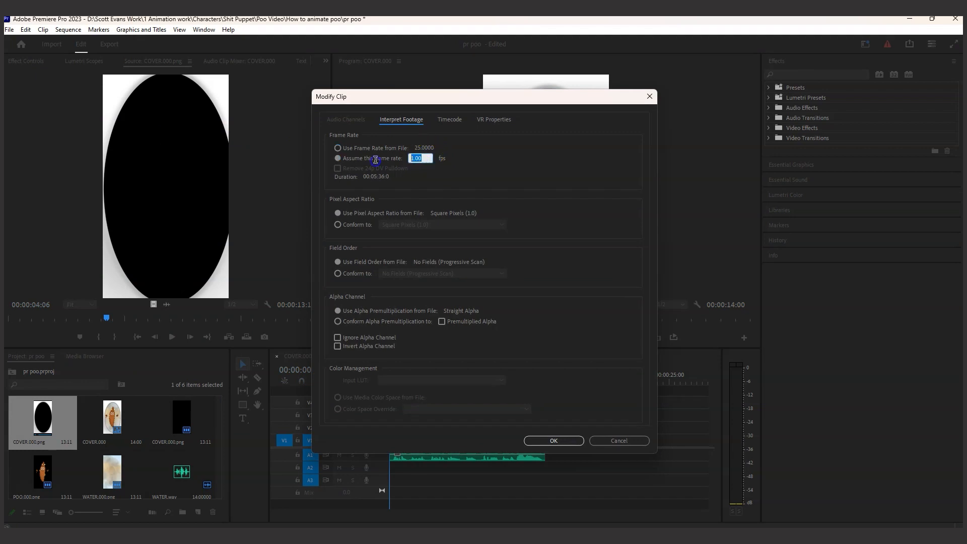
pyautogui.write('24')
pyautogui.click(553, 440)
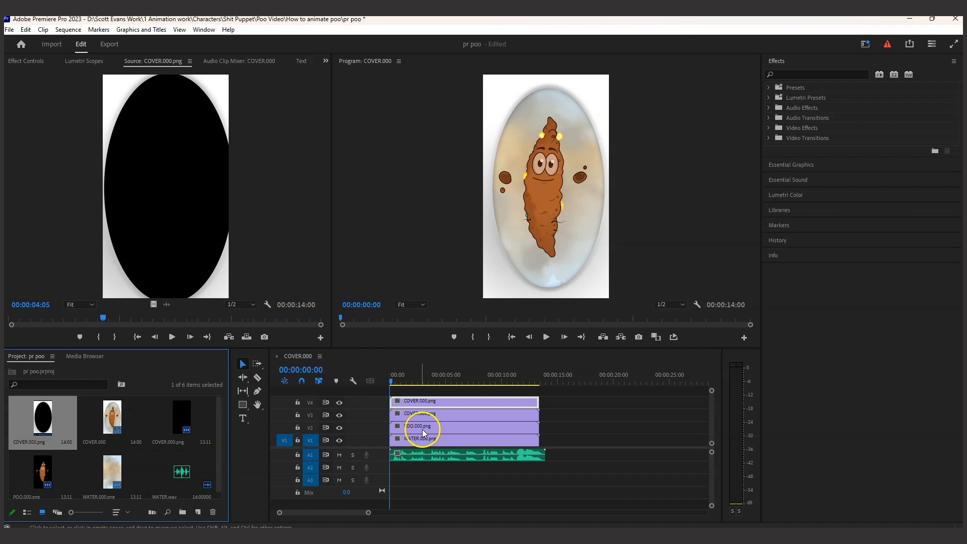
pyautogui.click(111, 410)
pyautogui.rightClick(112, 409)
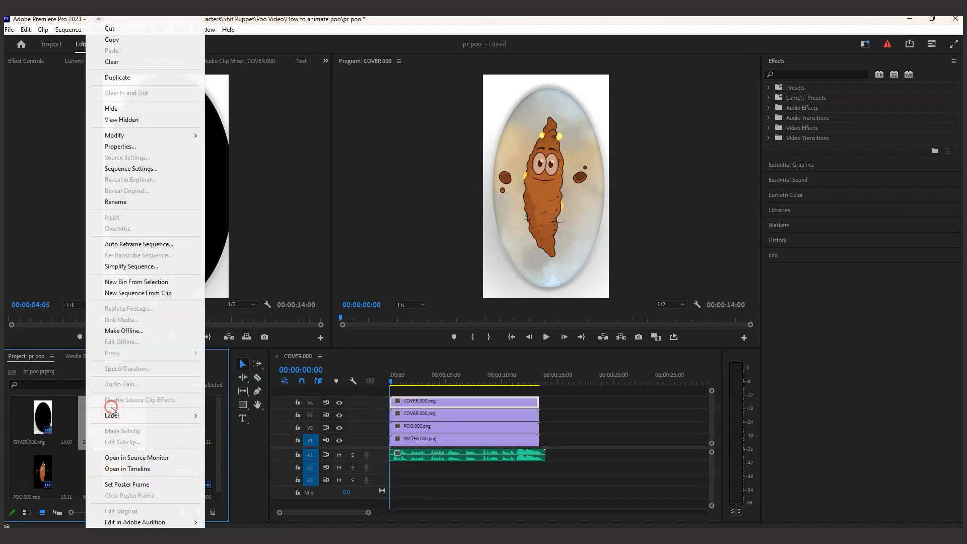
pyautogui.click(146, 136)
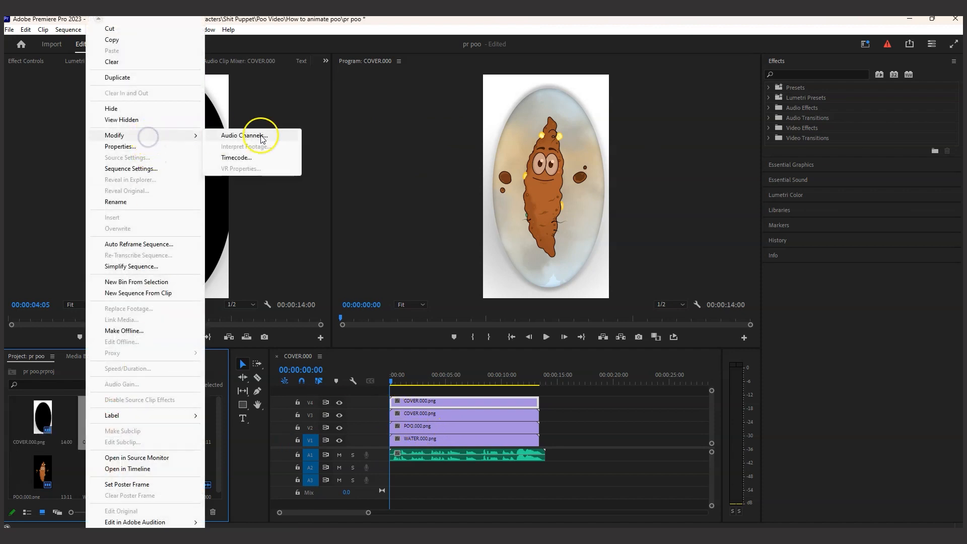
pyautogui.click(136, 136)
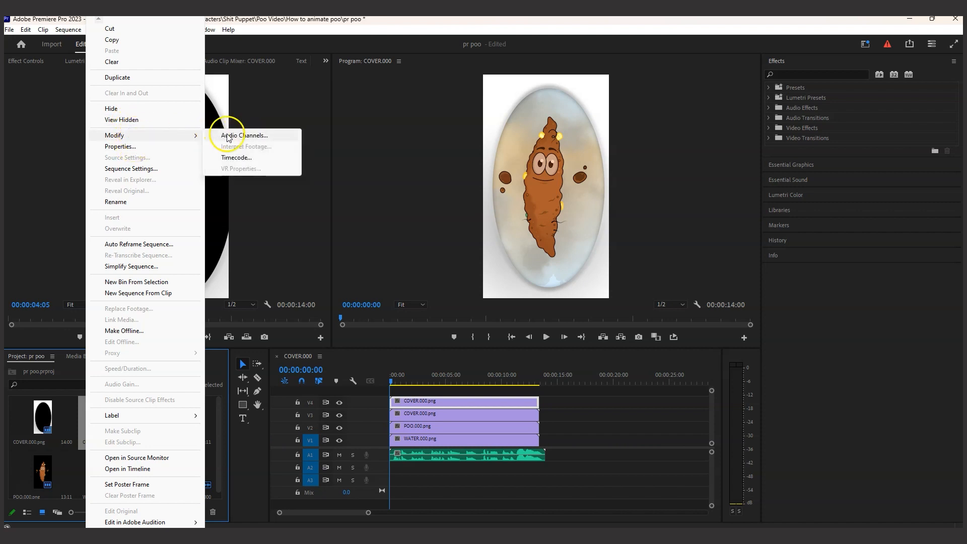
pyautogui.click(72, 461)
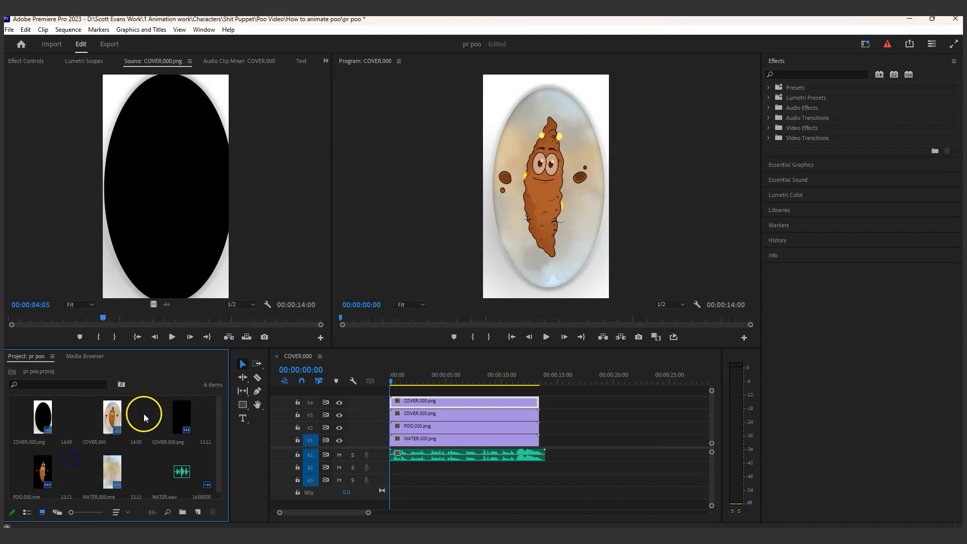
# Interpret the POO.000.png footage in the project with an assumed frame rate of 24 fps
pyautogui.click(45, 475)
pyautogui.rightClick(45, 475)
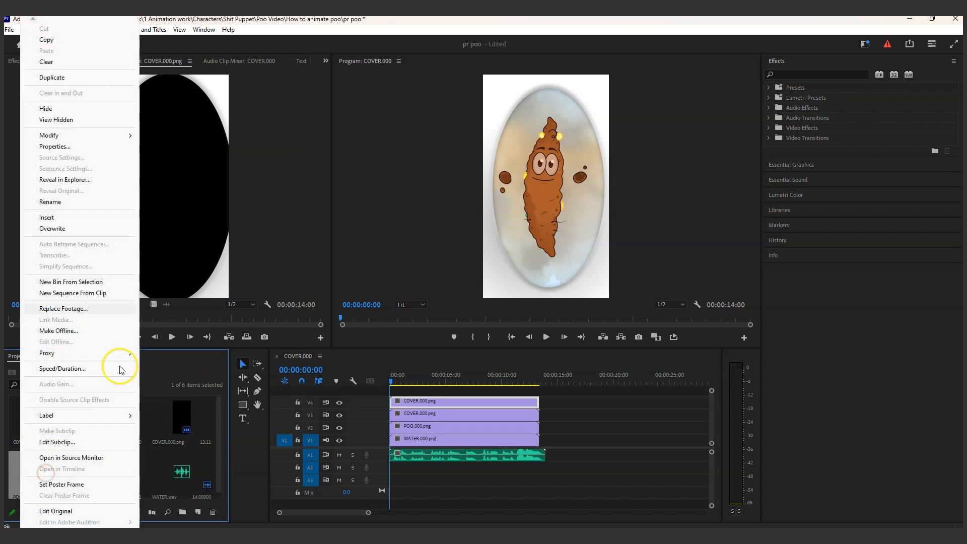
pyautogui.moveTo(95, 136)
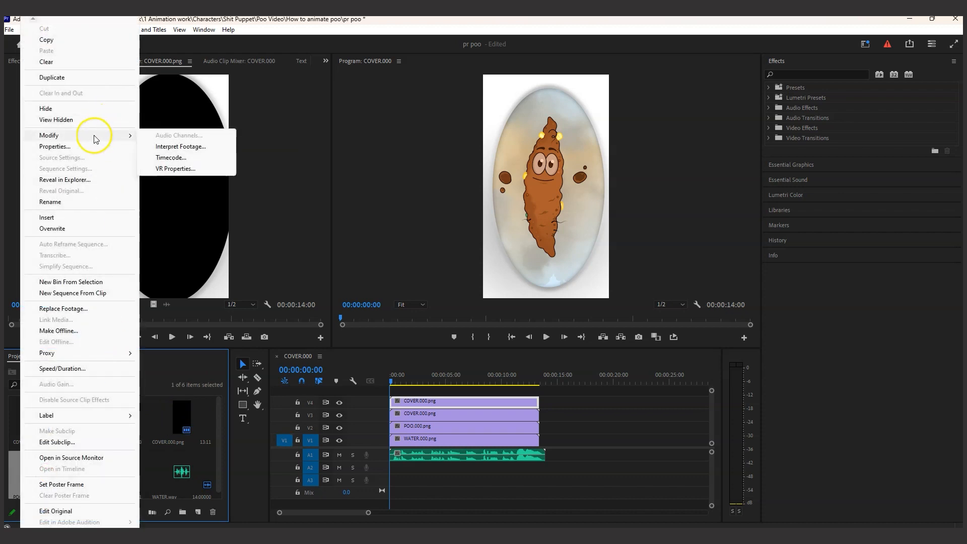
pyautogui.click(181, 146)
pyautogui.click(422, 158)
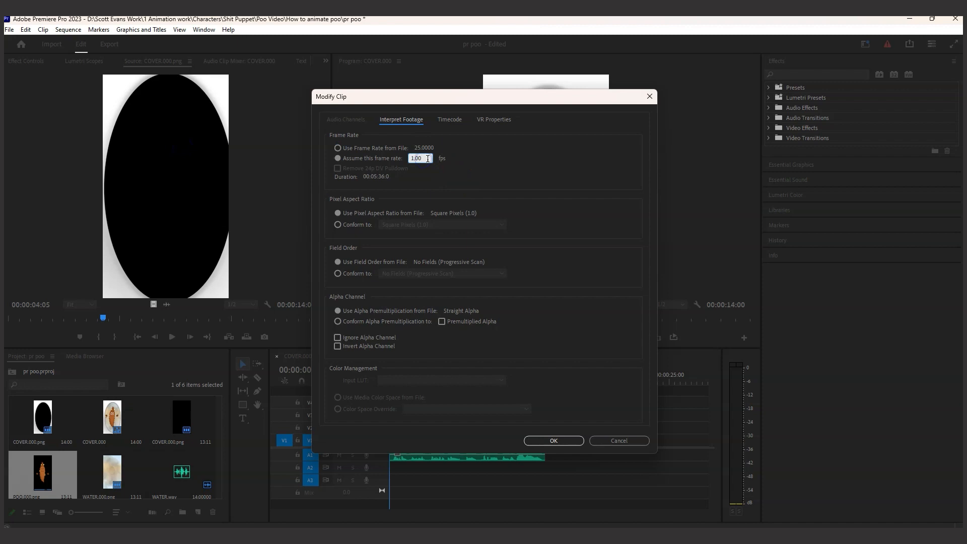
pyautogui.write('24')
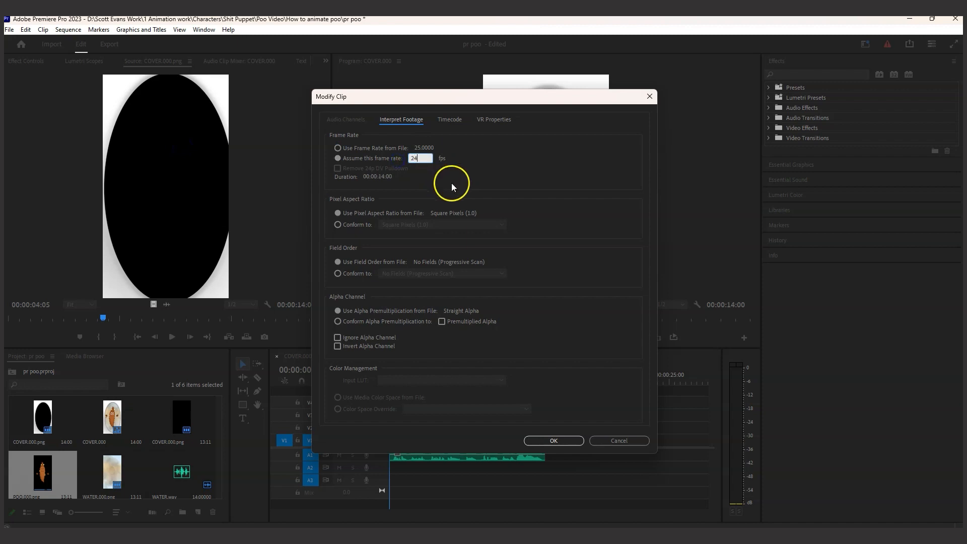
pyautogui.click(564, 443)
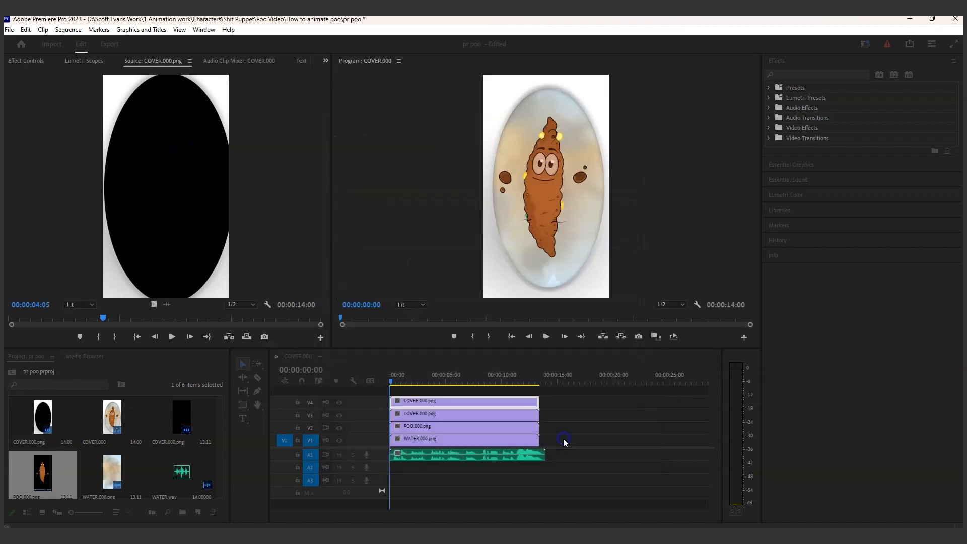
# Interpret the WATER.000.png footage in the project with an assumed frame rate of 24 fps
pyautogui.rightClick(121, 468)
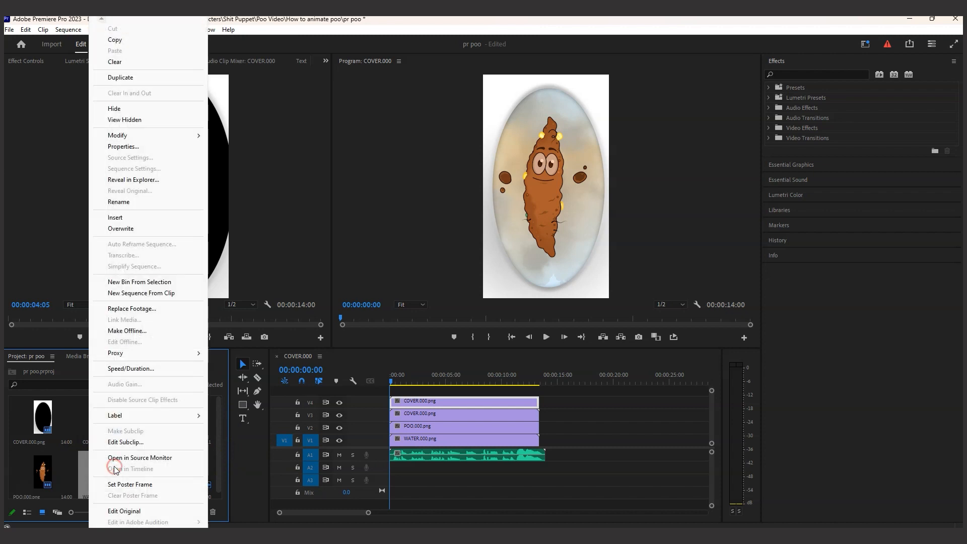
pyautogui.moveTo(145, 138)
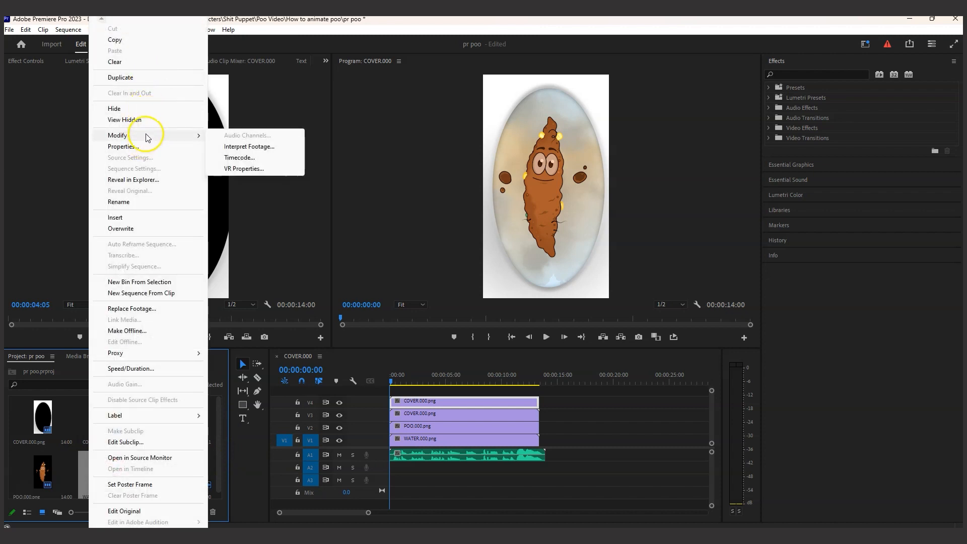
pyautogui.click(249, 147)
pyautogui.click(338, 157)
pyautogui.doubleClick(423, 158)
pyautogui.write('24')
pyautogui.click(555, 439)
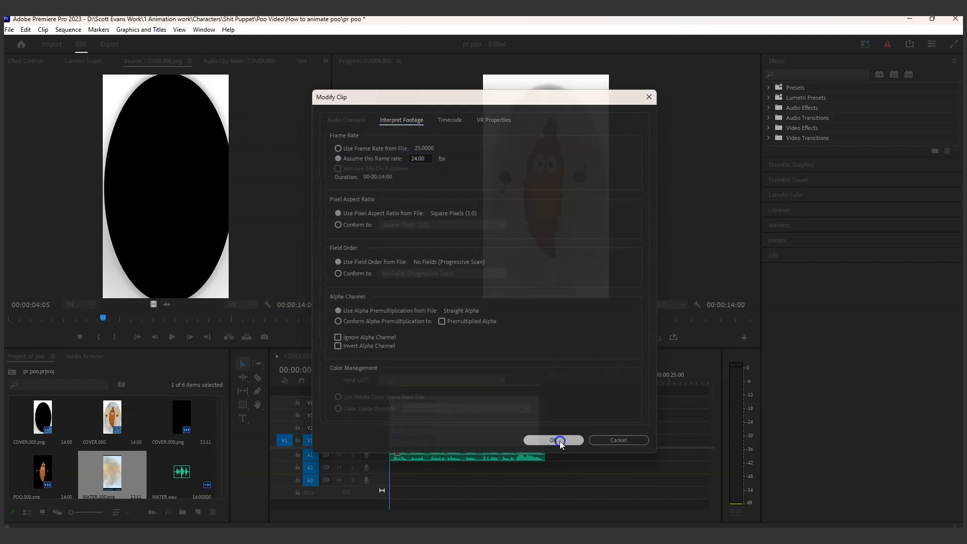
# Interpret the black COVER.000.png footage in the project with an assumed frame rate of 24 fps
pyautogui.click(192, 415)
pyautogui.rightClick(192, 416)
pyautogui.moveTo(216, 134)
pyautogui.click(307, 144)
pyautogui.click(337, 158)
pyautogui.click(420, 158)
pyautogui.write('24')
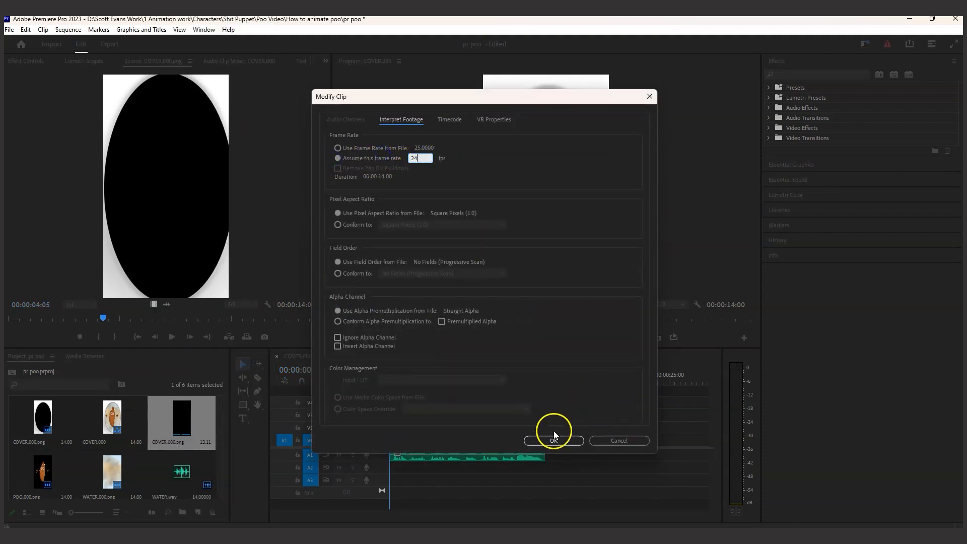
pyautogui.click(554, 436)
# Delete the four PNG sequence clips from tracks V1 to V4, keeping the audio on A1
pyautogui.moveTo(560, 403); pyautogui.dragTo(503, 440)
pyautogui.press('Delete')
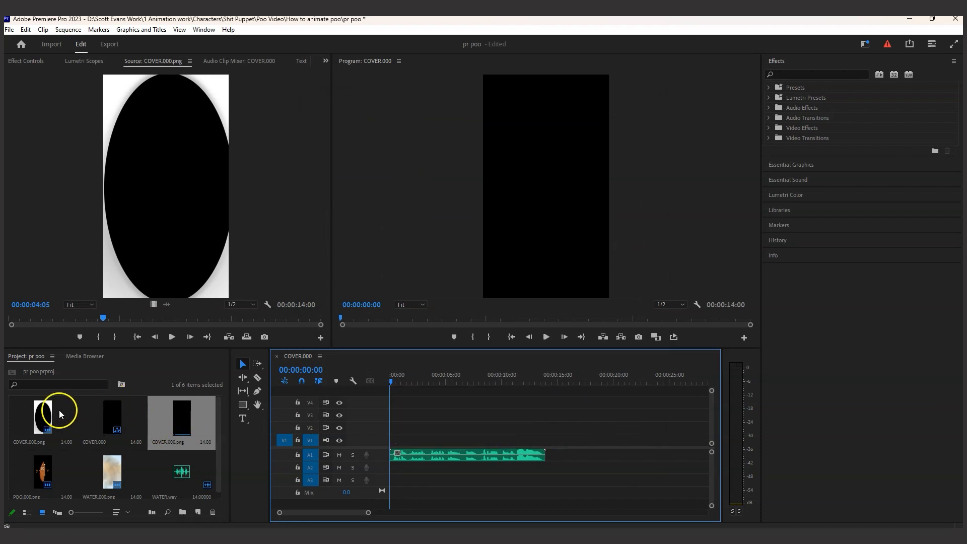
pyautogui.click(113, 410)
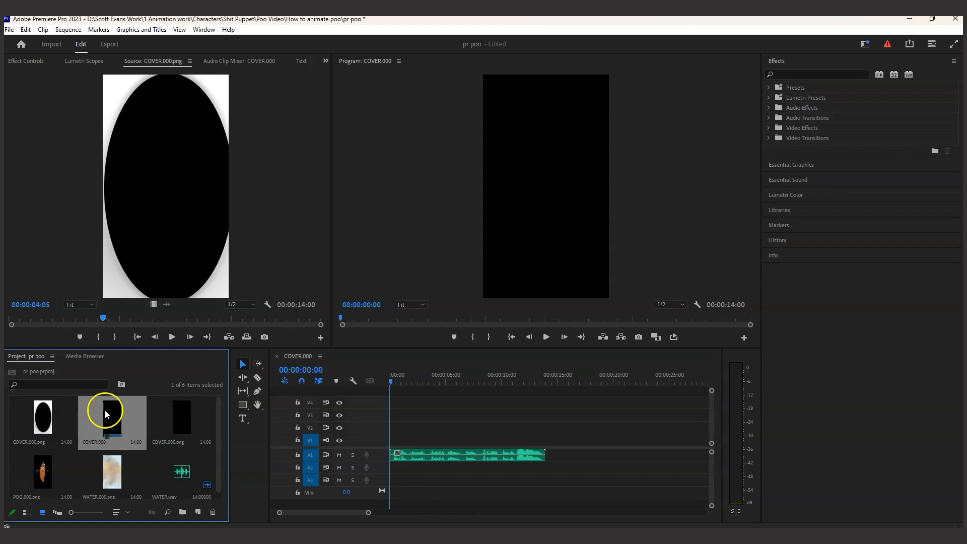
# Place the reinterpreted footage at the timeline start: WATER on V1, POO on V2, the black COVER on V3 and the white lid COVER on V4
pyautogui.moveTo(37, 470); pyautogui.dragTo(375, 430)
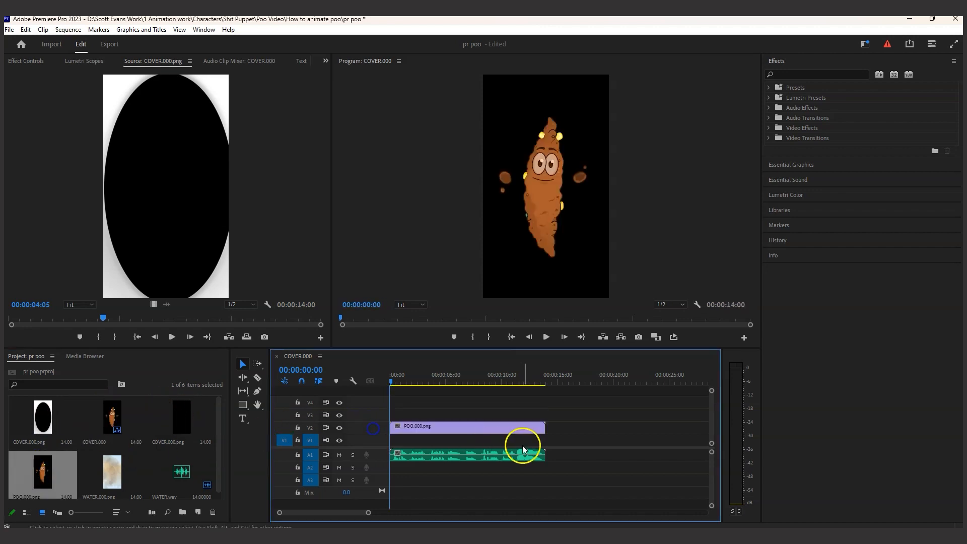
pyautogui.doubleClick(107, 470)
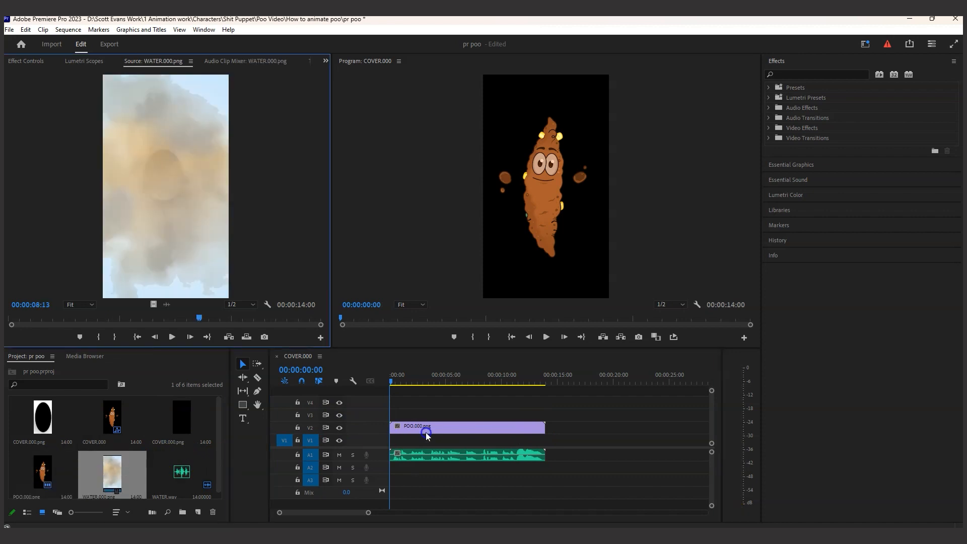
pyautogui.moveTo(175, 470); pyautogui.dragTo(413, 439)
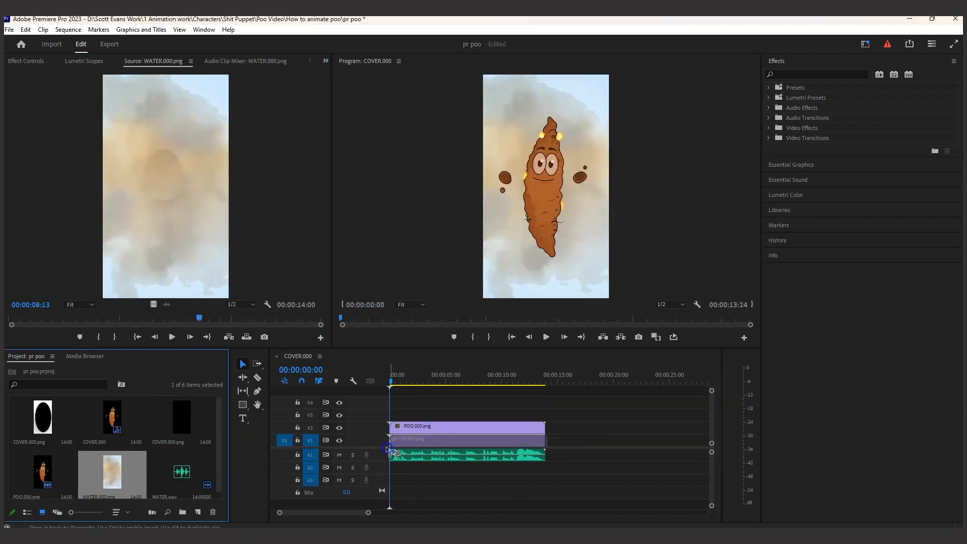
pyautogui.click(32, 418)
pyautogui.moveTo(46, 428); pyautogui.dragTo(417, 401)
pyautogui.moveTo(175, 418); pyautogui.dragTo(389, 411)
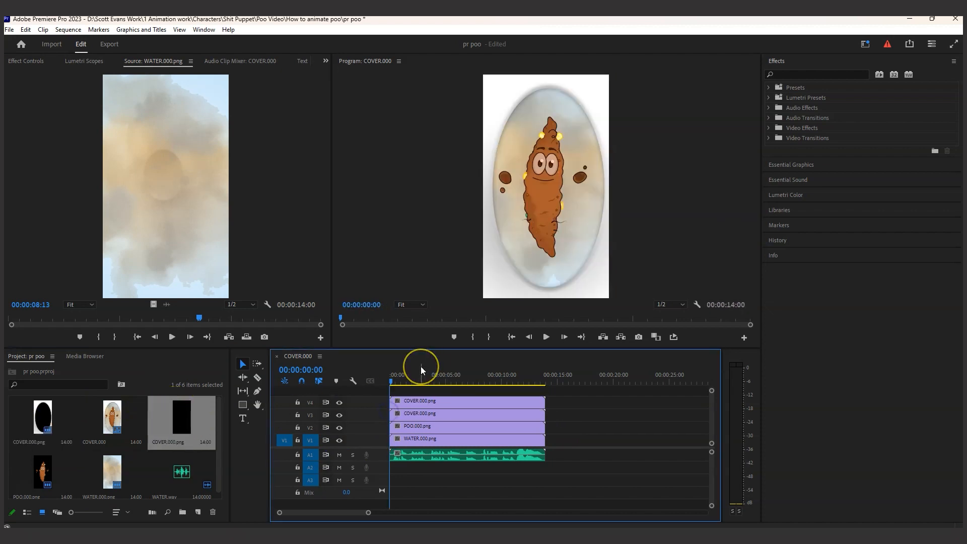
# Play back the rebuilt sequence to check the animation against the audio
pyautogui.click(546, 336)
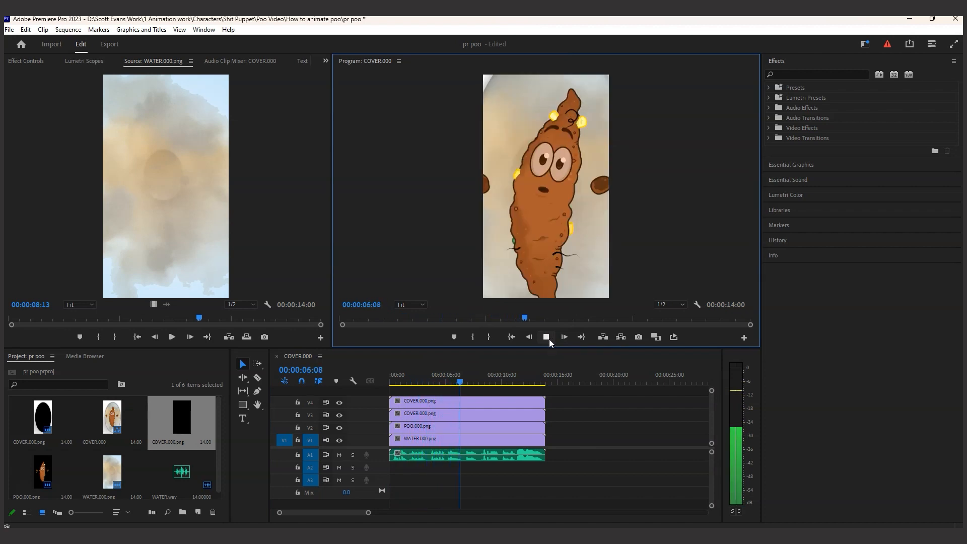
pyautogui.click(547, 337)
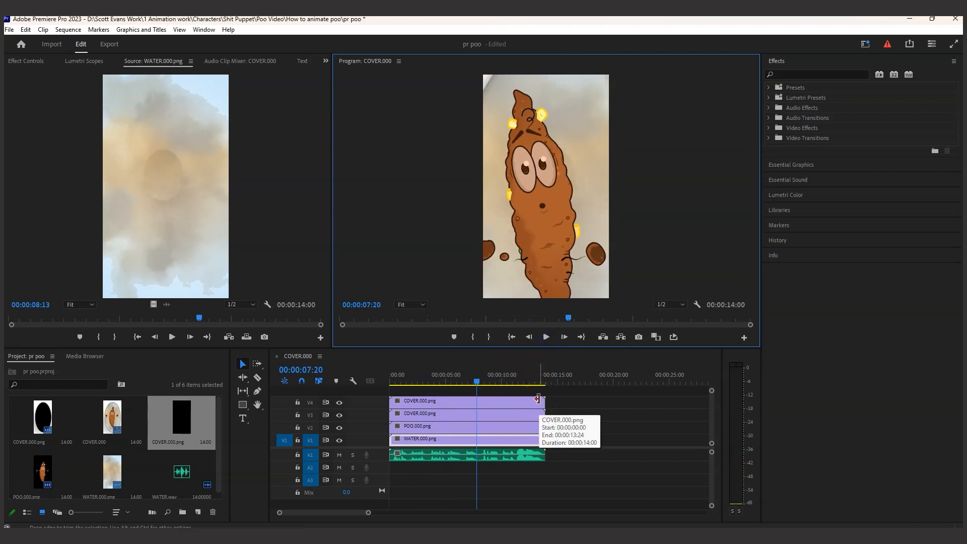
pyautogui.click(557, 416)
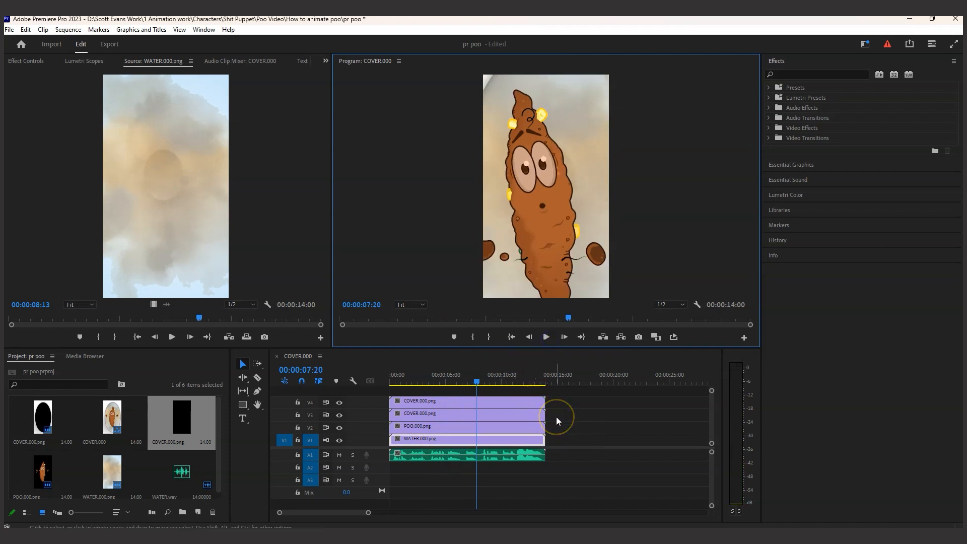
# Move the POO clip and both COVER clips up one track, and duplicate the POO clip onto V2
pyautogui.moveTo(460, 403); pyautogui.dragTo(464, 420)
pyautogui.click(466, 425)
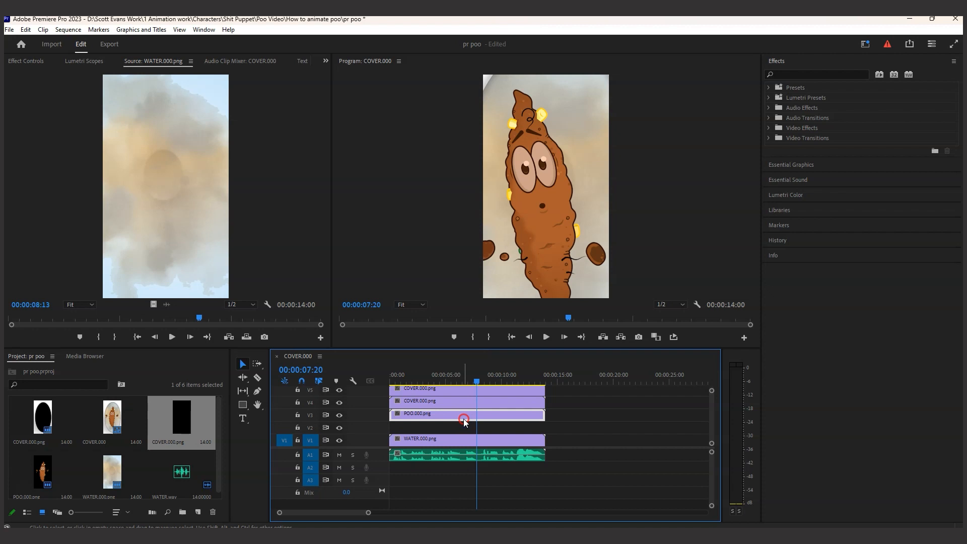
pyautogui.rightClick(464, 420)
pyautogui.click(25, 29)
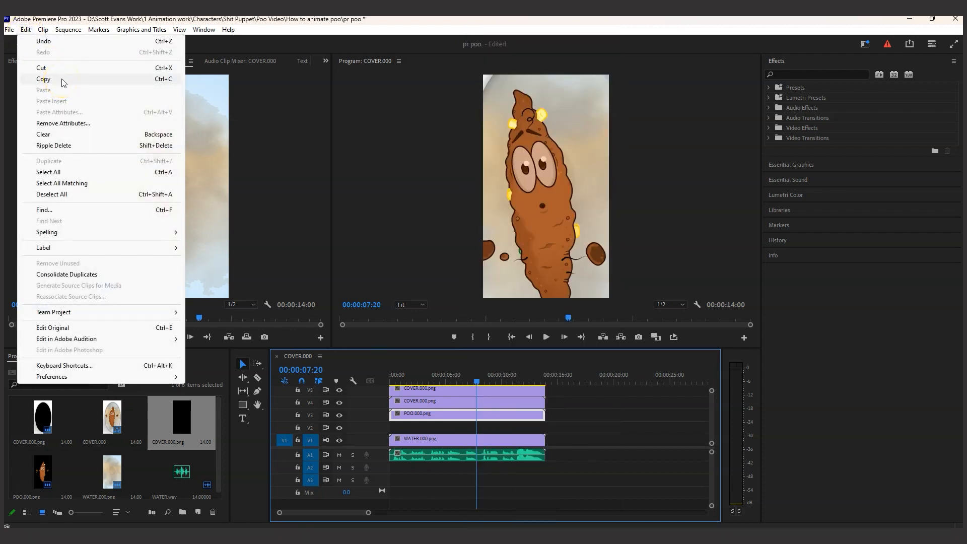
pyautogui.click(436, 412)
pyautogui.moveTo(441, 421); pyautogui.dragTo(440, 427)
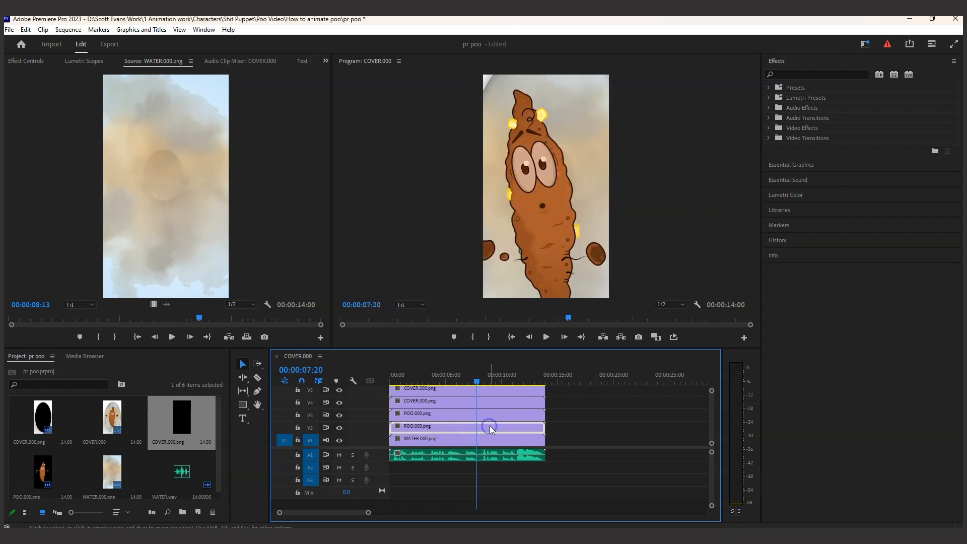
# At 00:00:02:05, set the V2 POO clip's scale to 70 and its position to 414, 731
pyautogui.moveTo(432, 378); pyautogui.dragTo(416, 380)
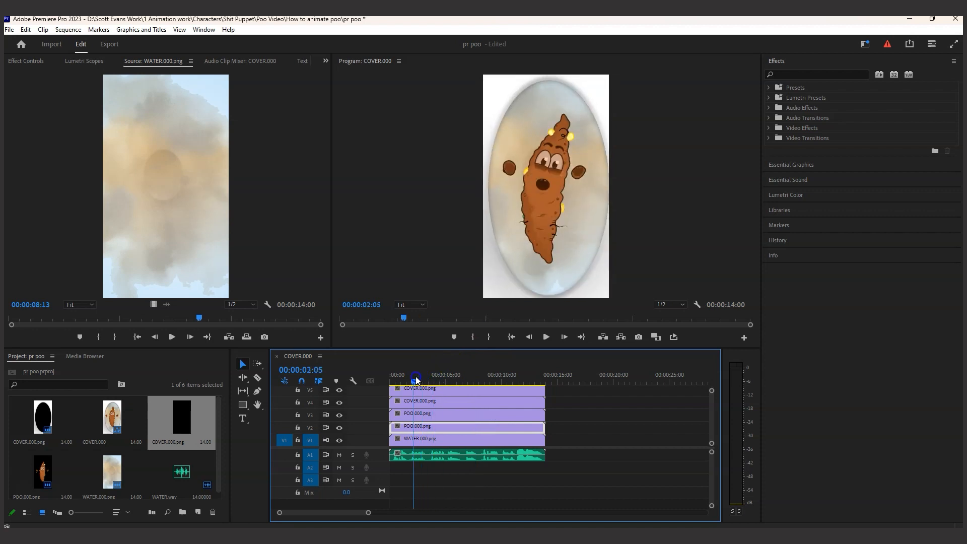
pyautogui.click(32, 60)
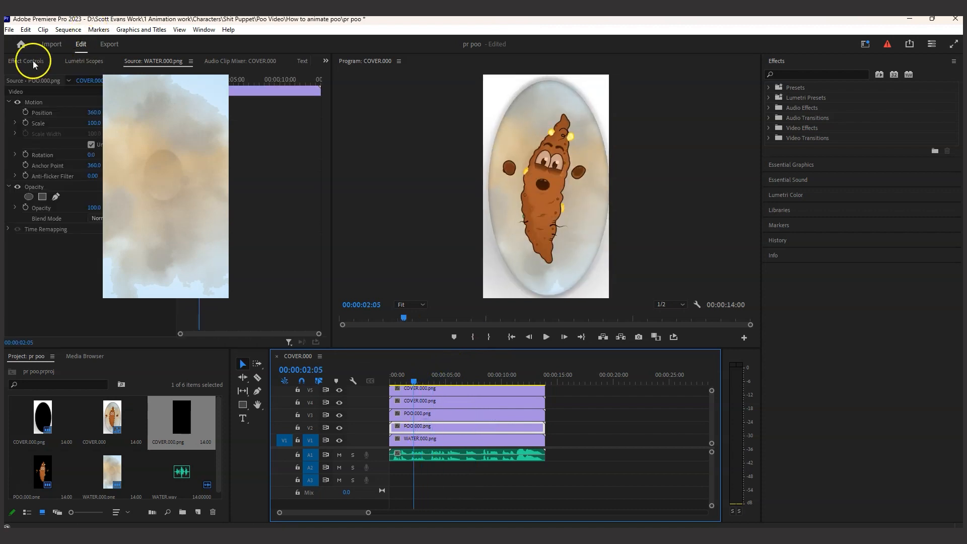
pyautogui.click(92, 123)
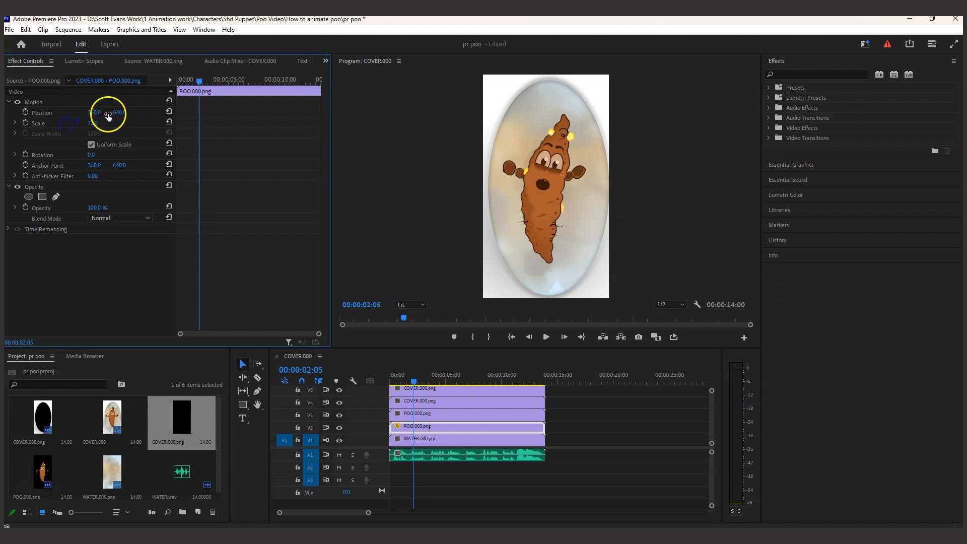
pyautogui.moveTo(107, 116); pyautogui.dragTo(165, 113)
pyautogui.moveTo(92, 124)
pyautogui.mouseDown()
pyautogui.moveTo(104, 123)
pyautogui.moveTo(90, 124)
pyautogui.mouseUp()
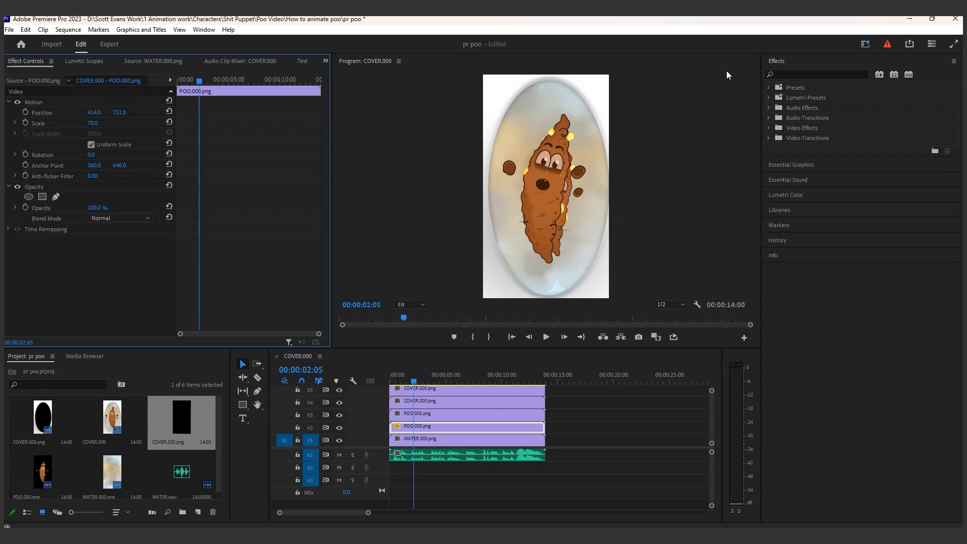
# Search the effects for "blur" and apply Gaussian Blur to the POO clip on V2
pyautogui.click(818, 74)
pyautogui.write('blur')
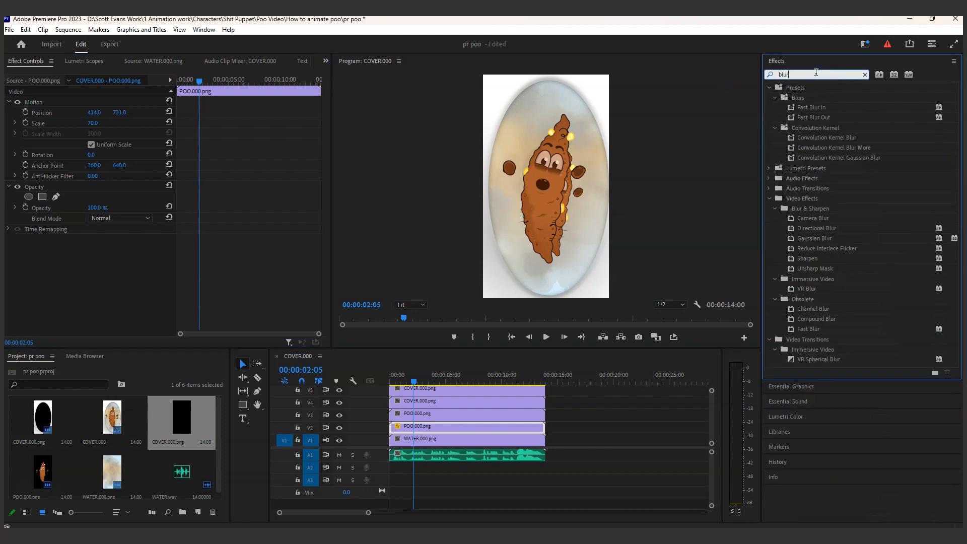
pyautogui.click(821, 72)
pyautogui.click(817, 240)
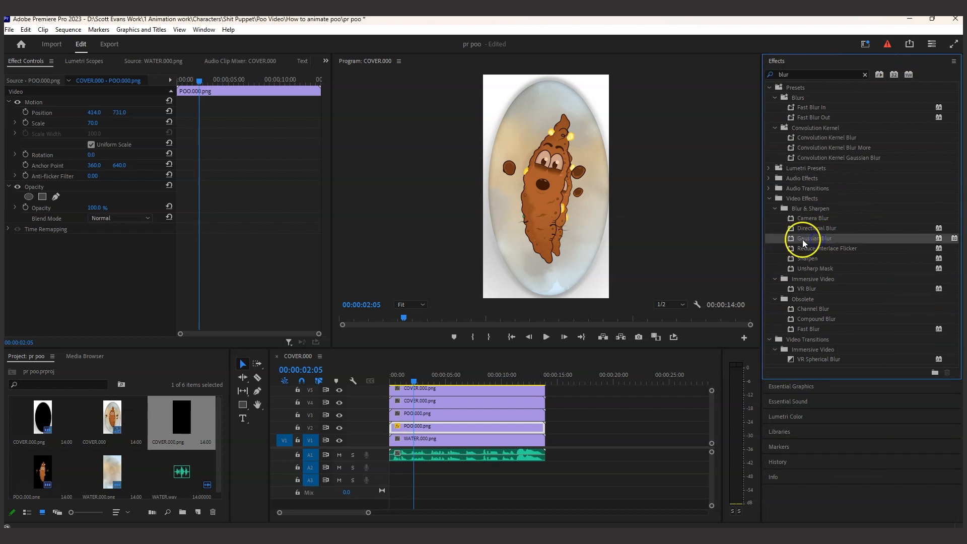
pyautogui.moveTo(823, 240); pyautogui.dragTo(496, 429)
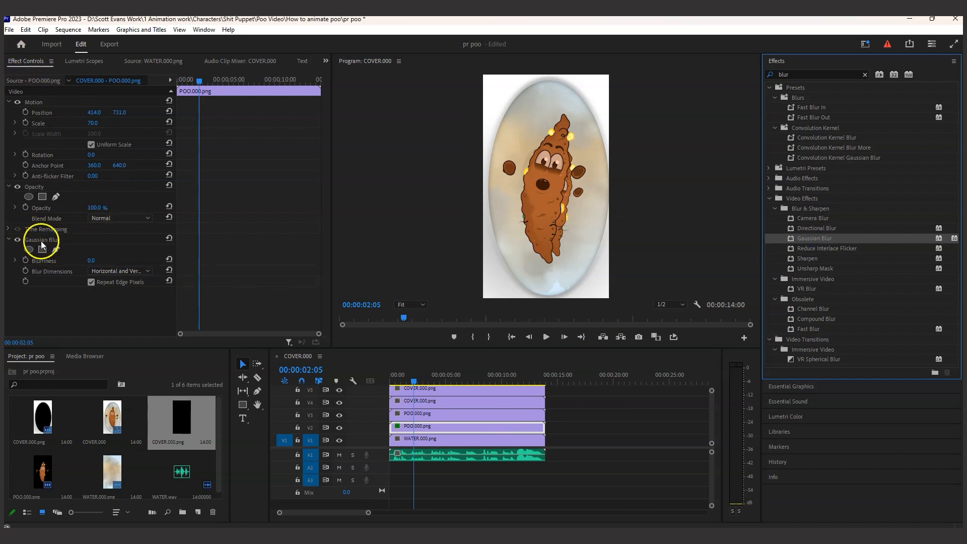
# Set the V2 POO clip's Gaussian Blur blurriness to 64 and its opacity to 67%
pyautogui.click(100, 262)
pyautogui.moveTo(134, 261); pyautogui.dragTo(167, 258)
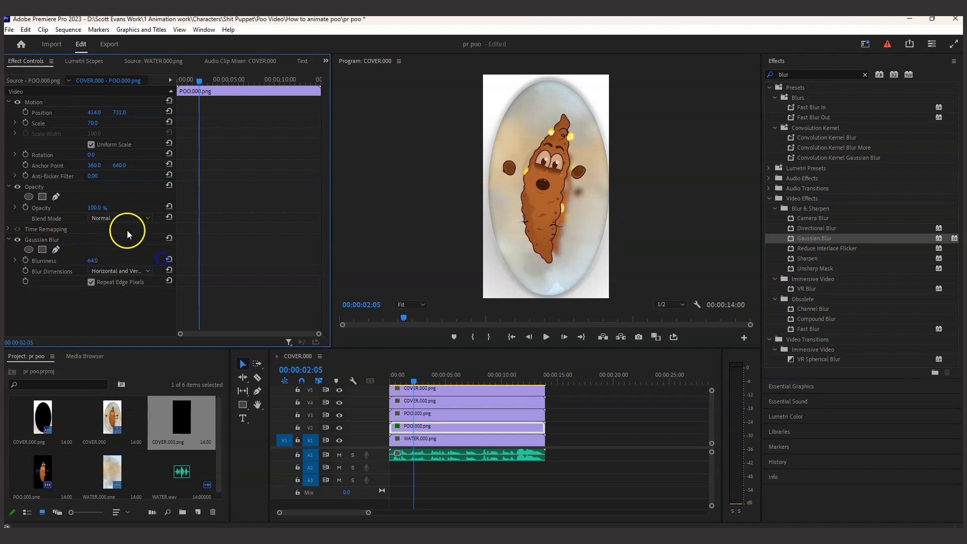
pyautogui.moveTo(98, 207); pyautogui.dragTo(68, 207)
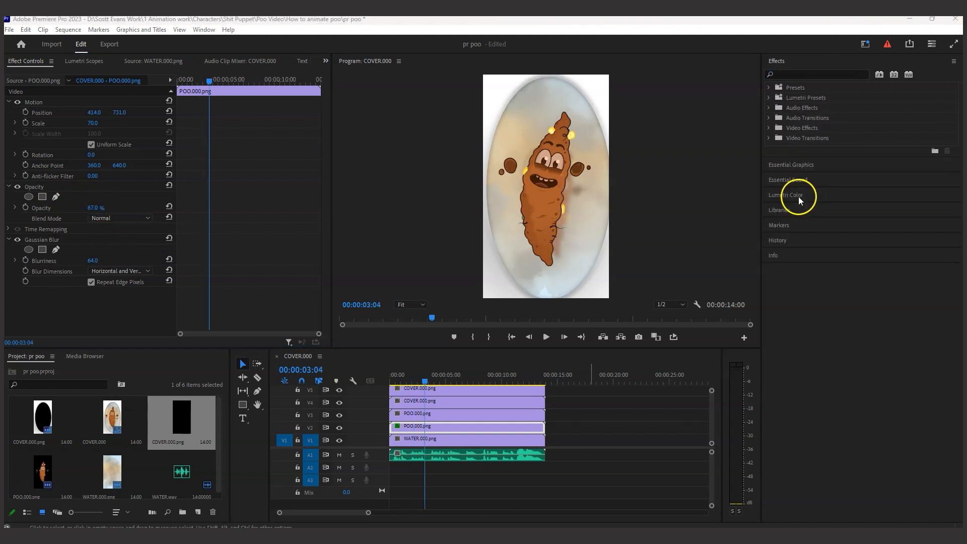
# Darken the V2 POO clip with Lumetri Color, setting exposure to -5.0, contrast to 2.1 and blacks to 4.6
pyautogui.click(785, 195)
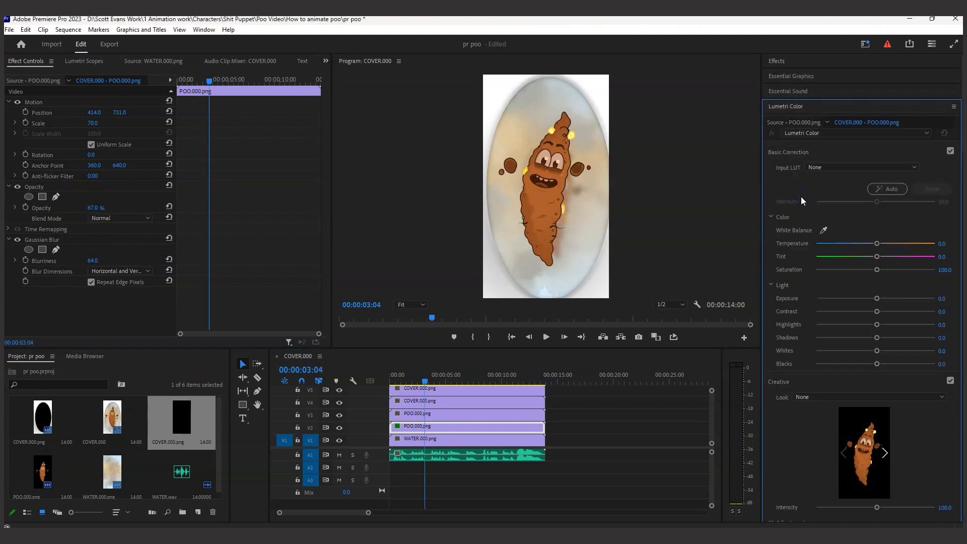
pyautogui.moveTo(876, 297); pyautogui.dragTo(783, 311)
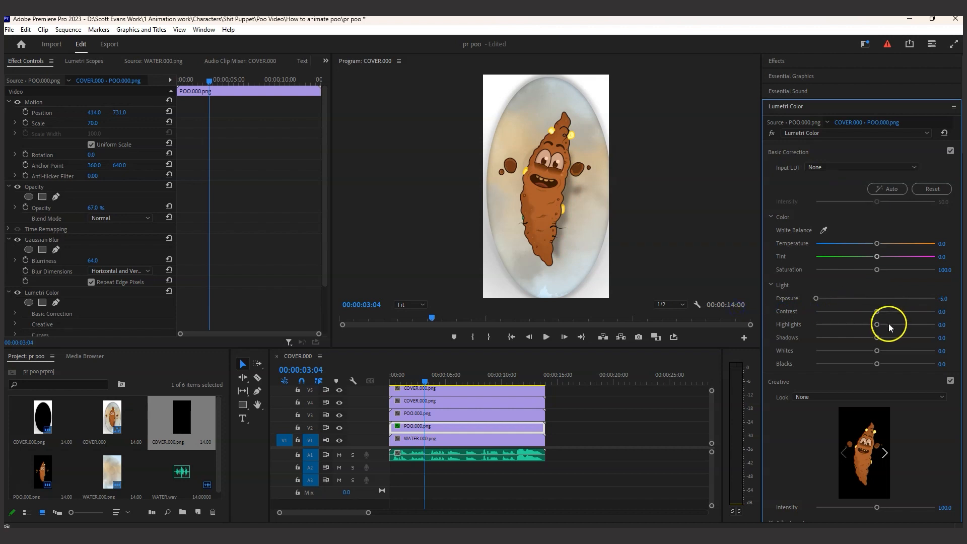
pyautogui.moveTo(876, 311); pyautogui.dragTo(824, 315)
pyautogui.moveTo(876, 363); pyautogui.dragTo(847, 363)
pyautogui.click(90, 291)
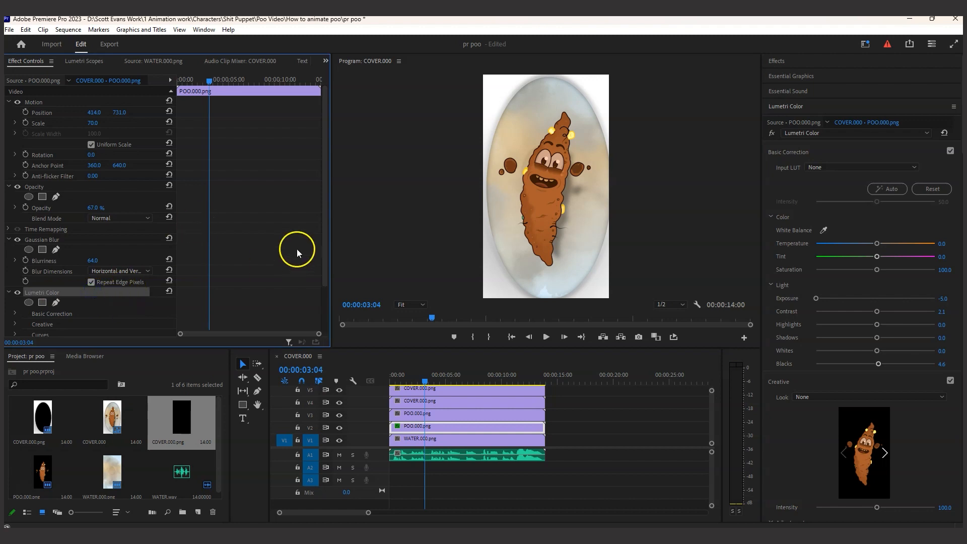
pyautogui.moveTo(325, 238)
pyautogui.mouseDown()
pyautogui.moveTo(325, 303)
pyautogui.moveTo(328, 222)
pyautogui.mouseUp()
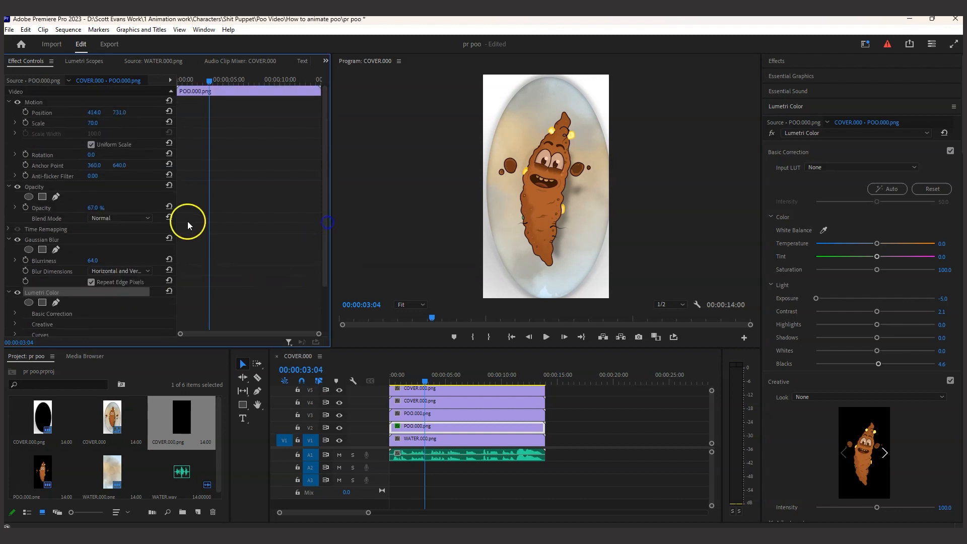
# Set the V2 POO shadow clip's opacity to 48%
pyautogui.click(93, 208)
pyautogui.moveTo(82, 207); pyautogui.dragTo(72, 207)
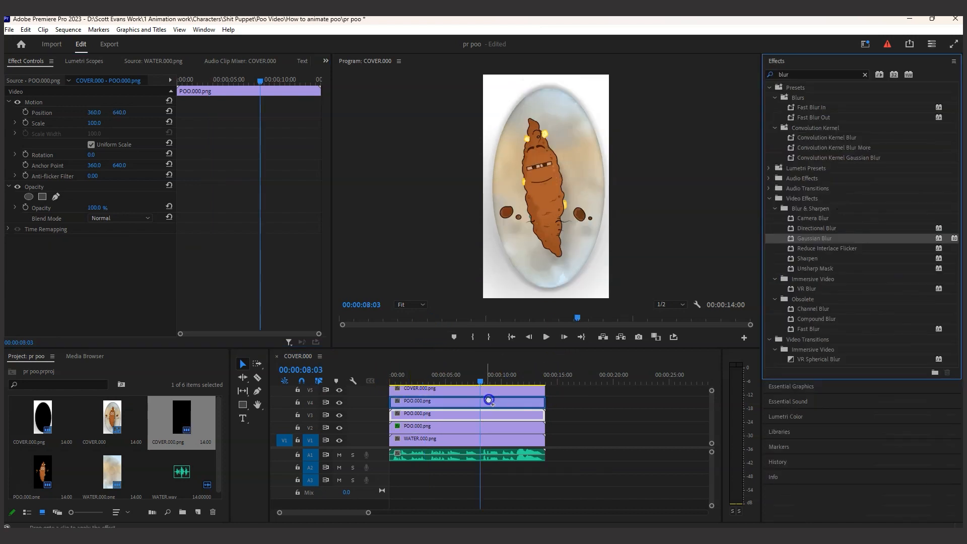
# Add a POO clip on V3 between the main poo and its shadow, with Gaussian Blur blurriness set to 162
pyautogui.moveTo(485, 400); pyautogui.dragTo(485, 417)
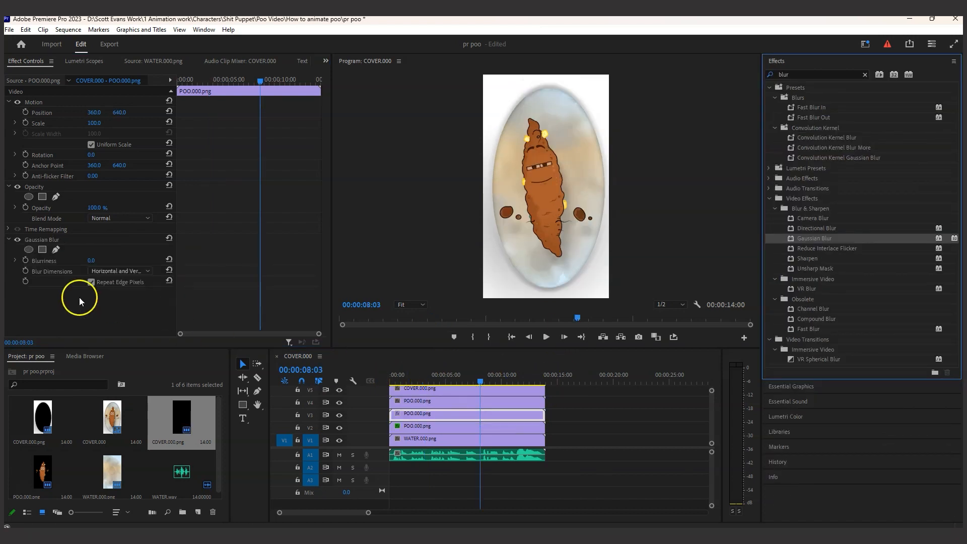
pyautogui.click(92, 260)
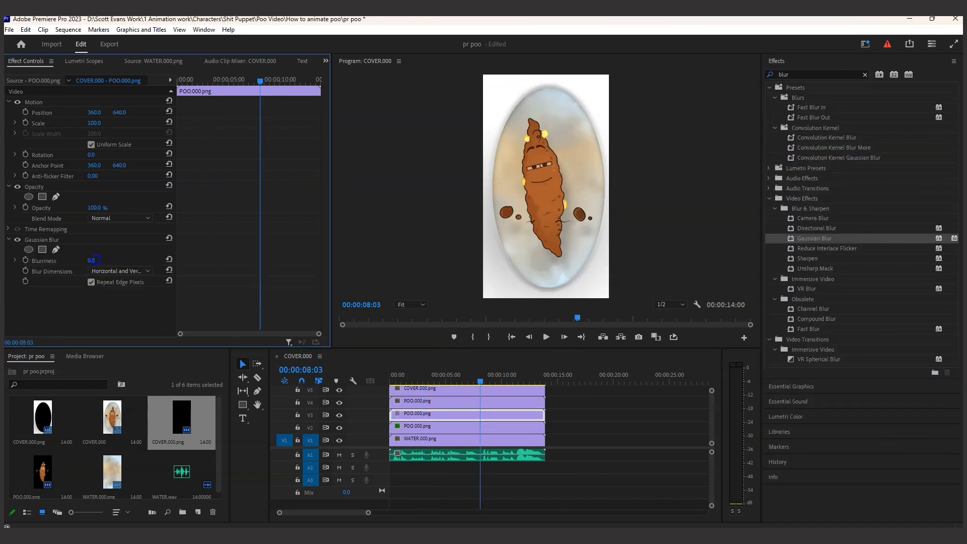
pyautogui.moveTo(123, 259); pyautogui.dragTo(274, 243)
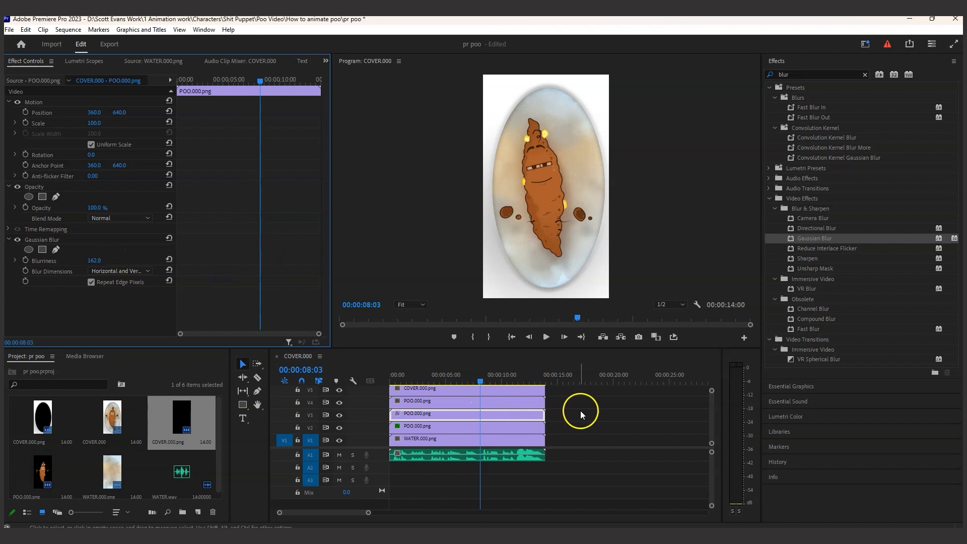
# Duplicate the blurred V3 POO clip onto V4 beneath the main POO clip and move the playhead to 00:00:08:14
pyautogui.click(711, 416)
pyautogui.moveTo(710, 414); pyautogui.dragTo(710, 411)
pyautogui.moveTo(559, 428); pyautogui.dragTo(506, 406)
pyautogui.moveTo(504, 423); pyautogui.dragTo(486, 371)
pyautogui.click(495, 416)
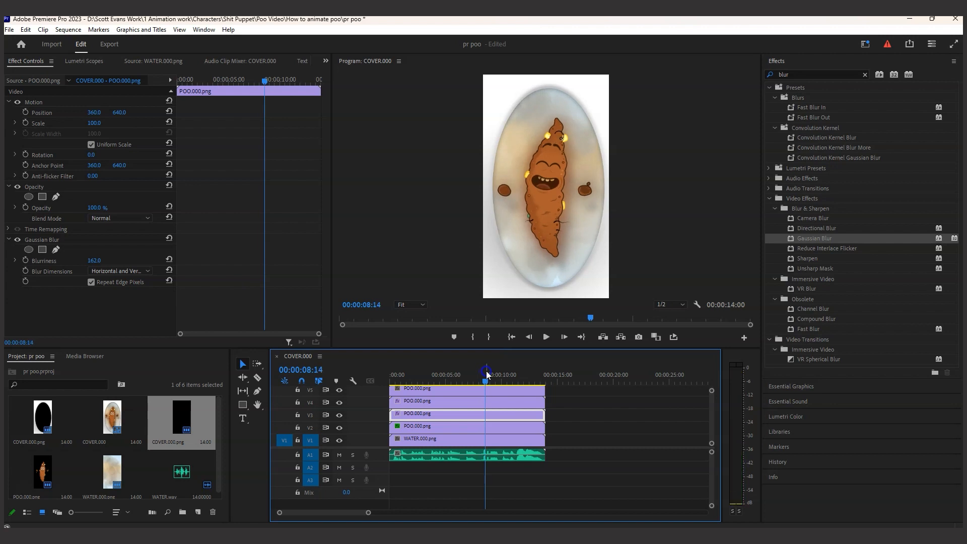
# Set the opacity of the blurred POO clips on V3 and V4 to 50% each
pyautogui.click(481, 412)
pyautogui.click(95, 208)
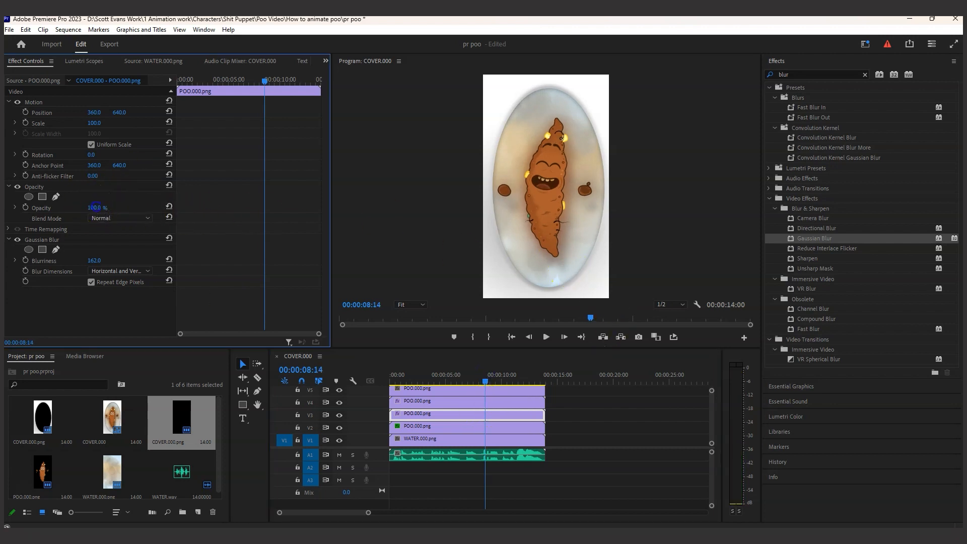
pyautogui.write('5')
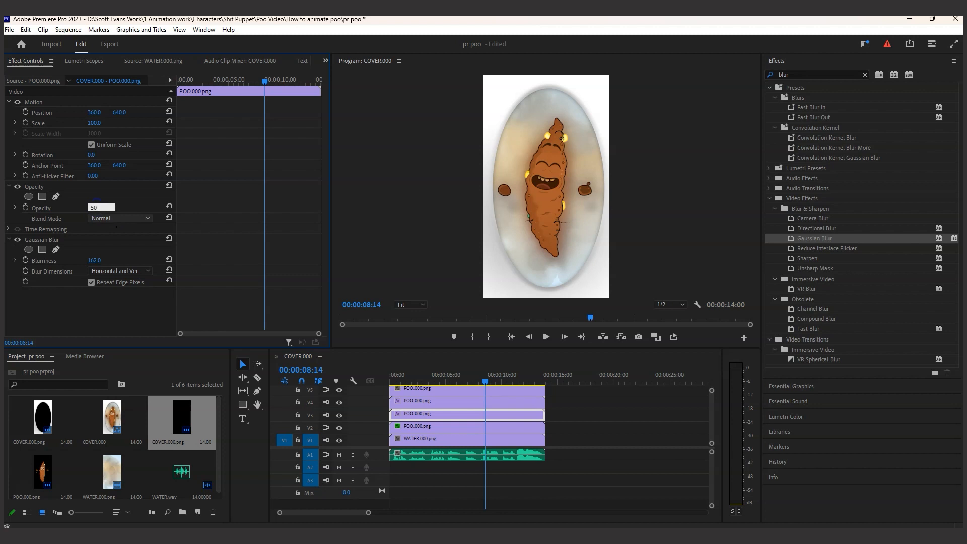
pyautogui.click(448, 401)
pyautogui.click(95, 207)
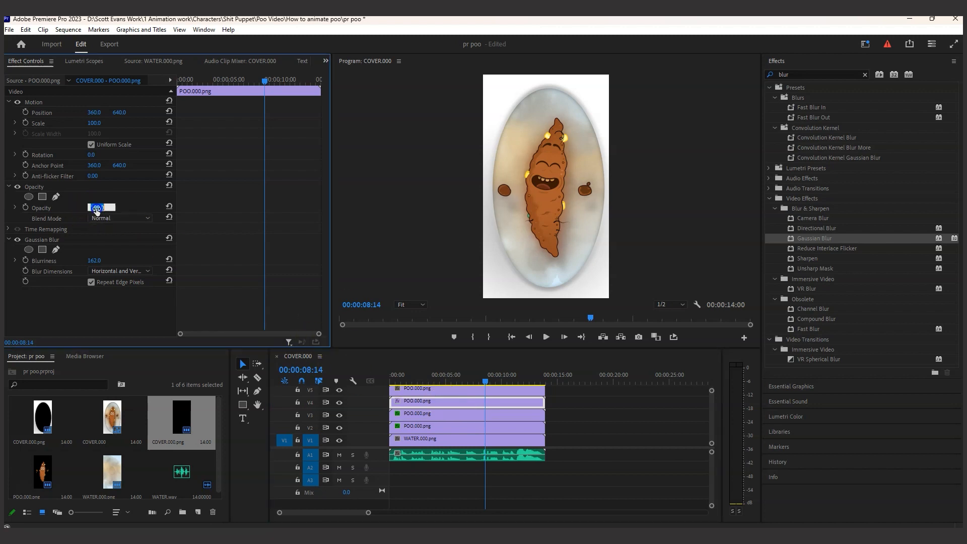
pyautogui.write('50')
pyautogui.press('Return')
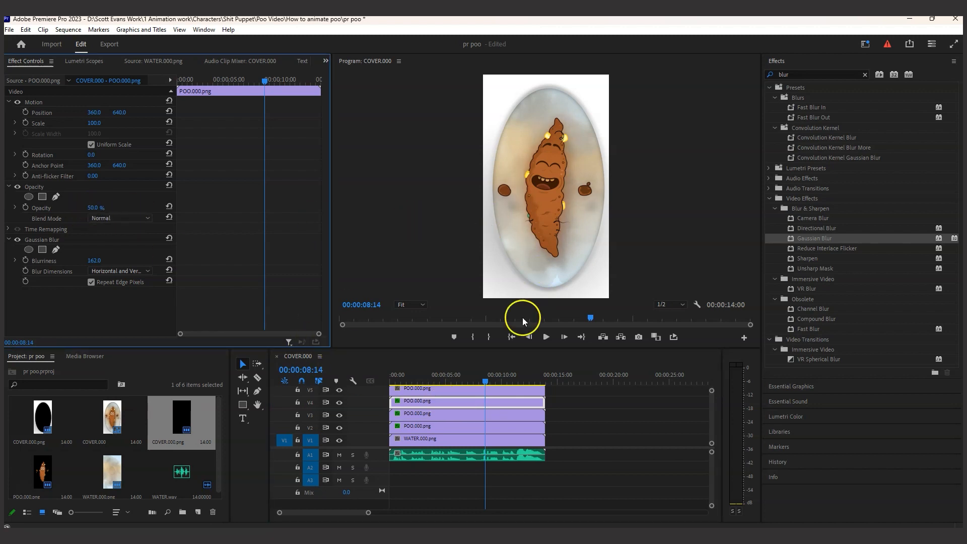
# Return the playhead to the start of the sequence at 00:00:00:00 to review the composite
pyautogui.moveTo(493, 378); pyautogui.dragTo(390, 379)
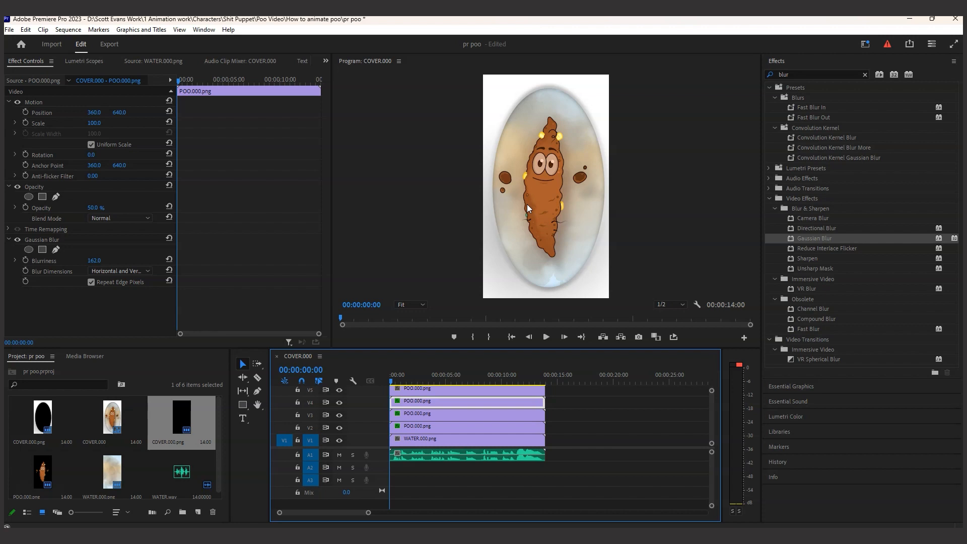
pyautogui.click(91, 481)
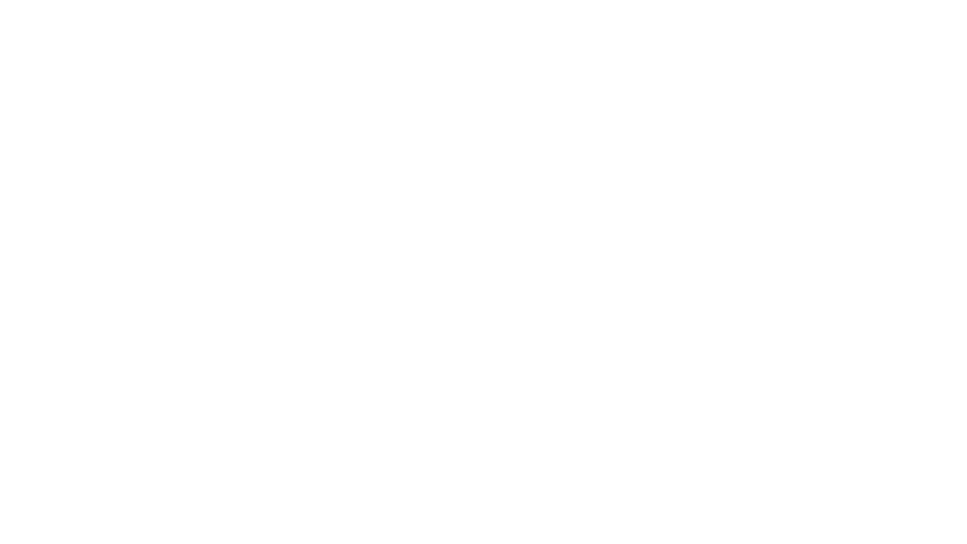